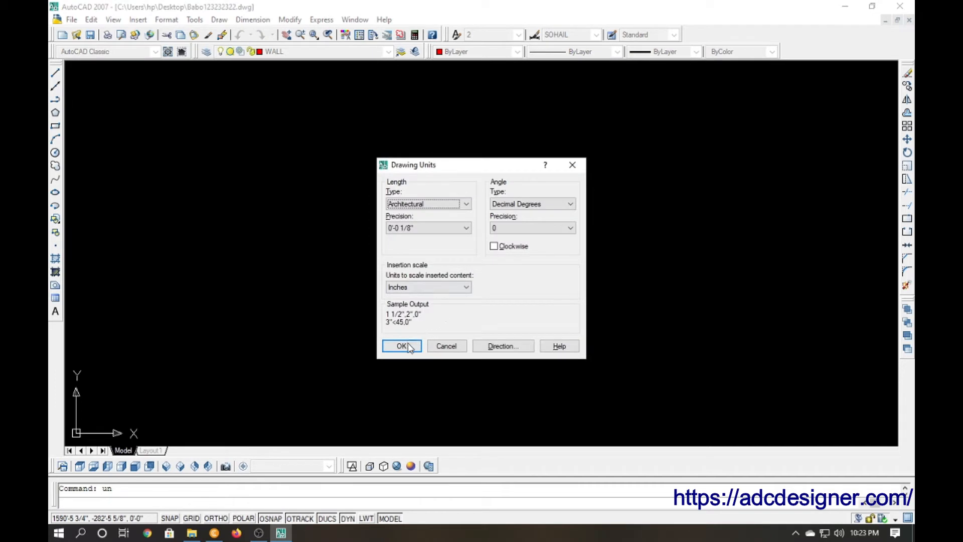
Accept Architectural drawing units with 0'-0 1/8" precision and look over the dimension styles.
click(409, 346)
text(d)
key(Return)
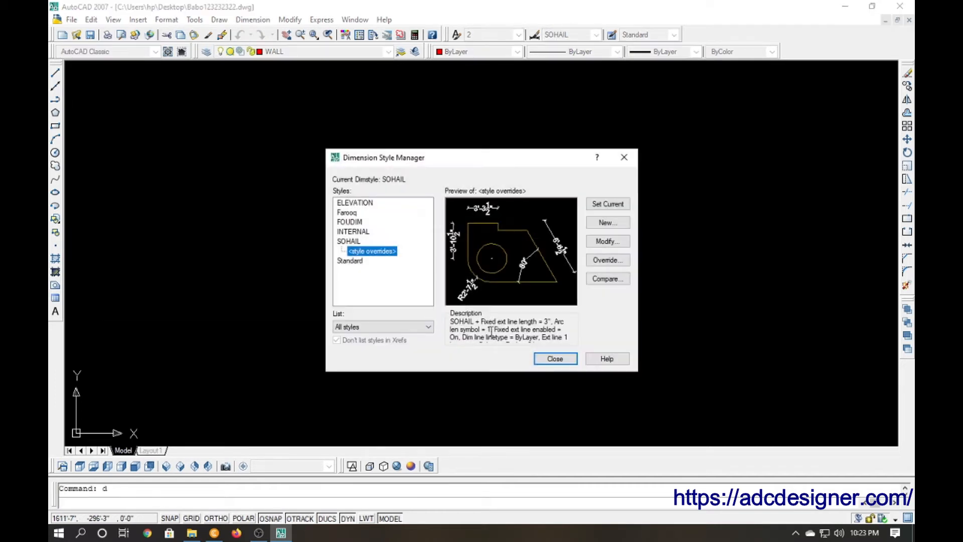
click(554, 359)
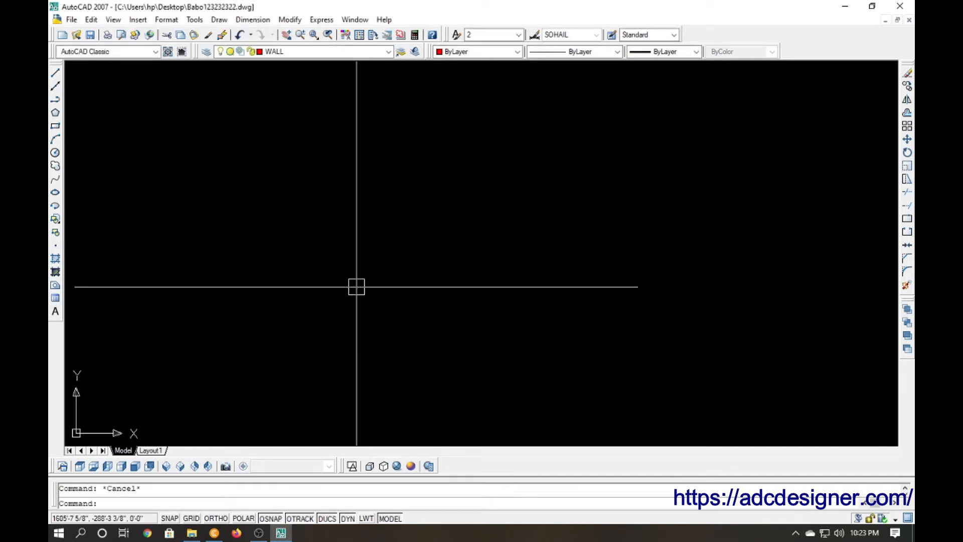
Draw a horizontal line 26.77' long with Ortho on as the plot's top edge.
text(l)
key(Return)
click(210, 161)
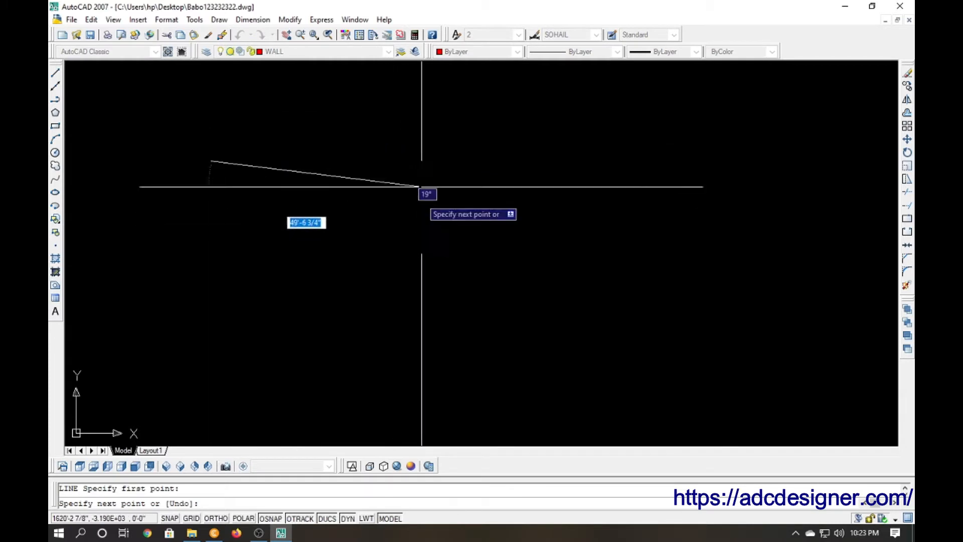
key(F8)
text(26)
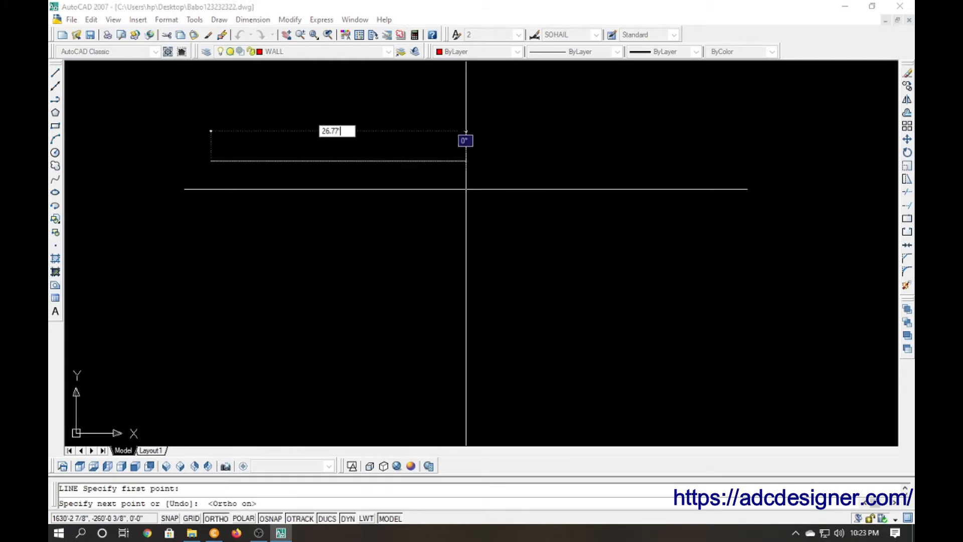
text(.77')
key(Return)
key(Return)
Draw a vertical line 50.80' long downward from the left end of the top edge.
key(Return)
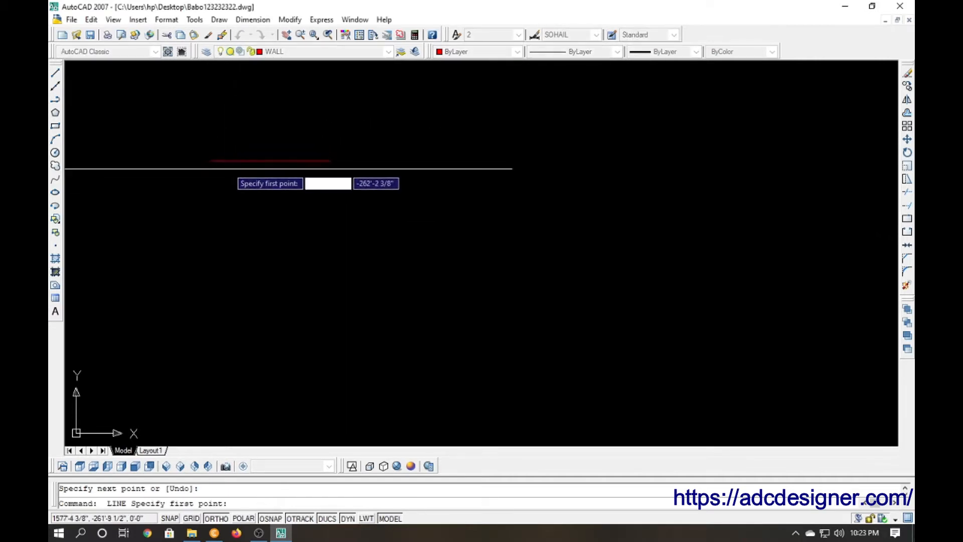
click(210, 160)
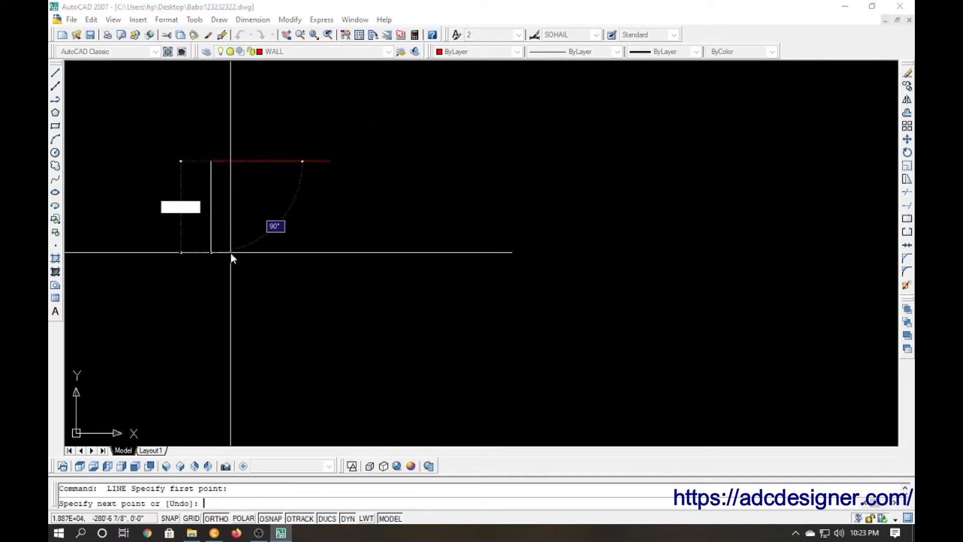
text(50.80')
key(Return)
key(Return)
Offset the left vertical line 26.77' to the right to form the plot's right edge.
text(o)
key(Return)
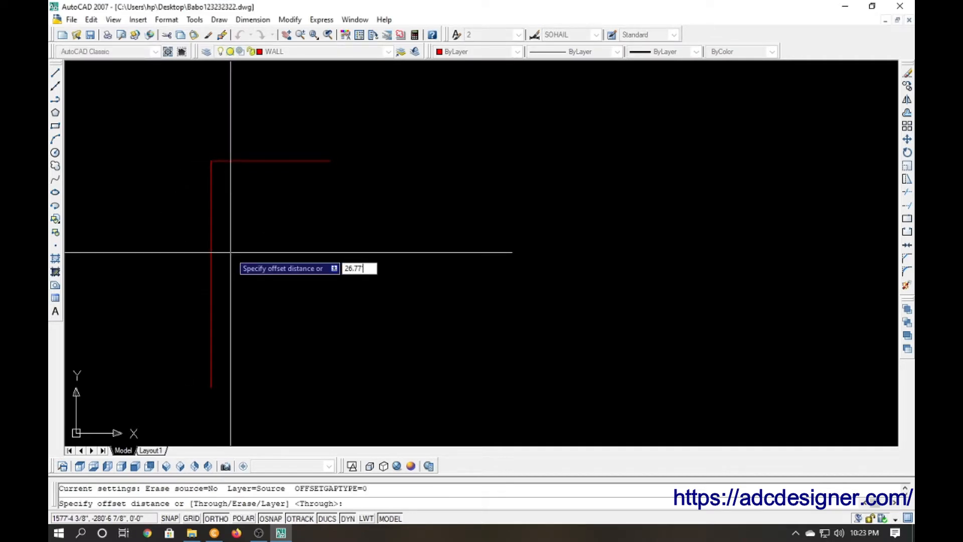
text(26.77')
key(Return)
click(210, 243)
click(269, 247)
key(Escape)
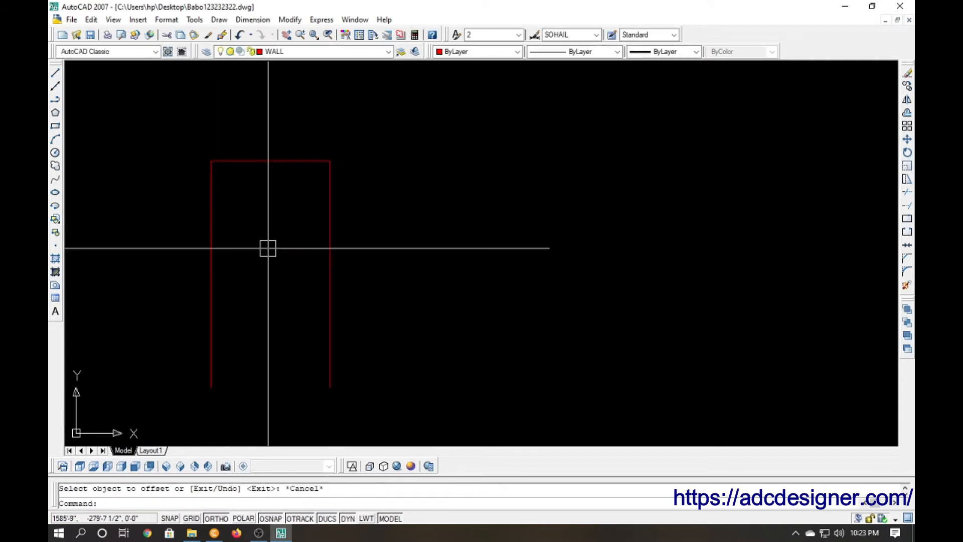
Offset the top edge 50.8' downward to close the plot outline.
text(o)
key(Return)
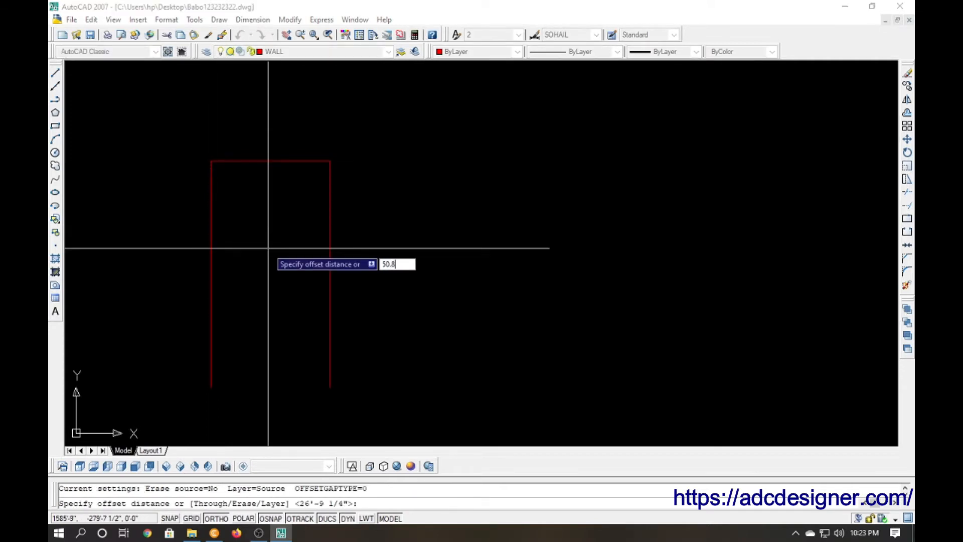
key(Return)
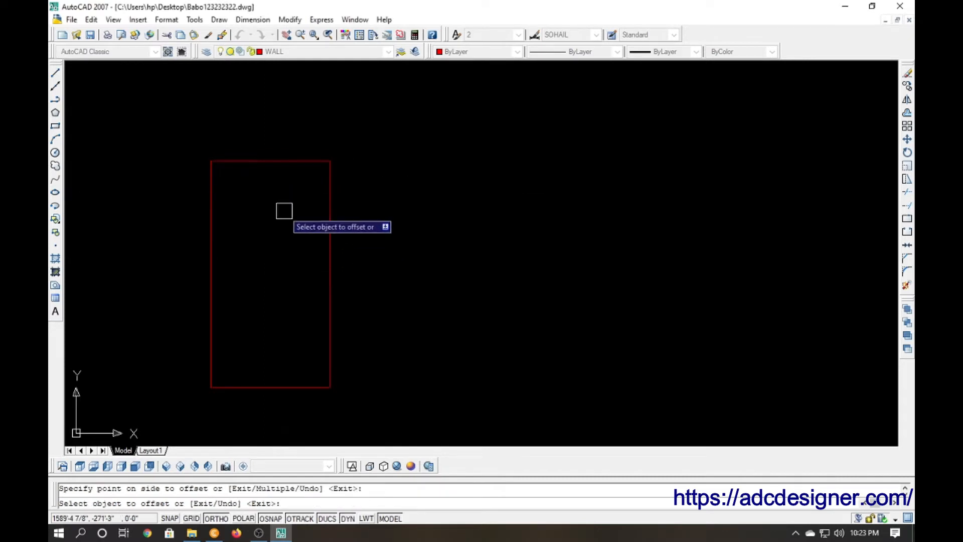
key(Escape)
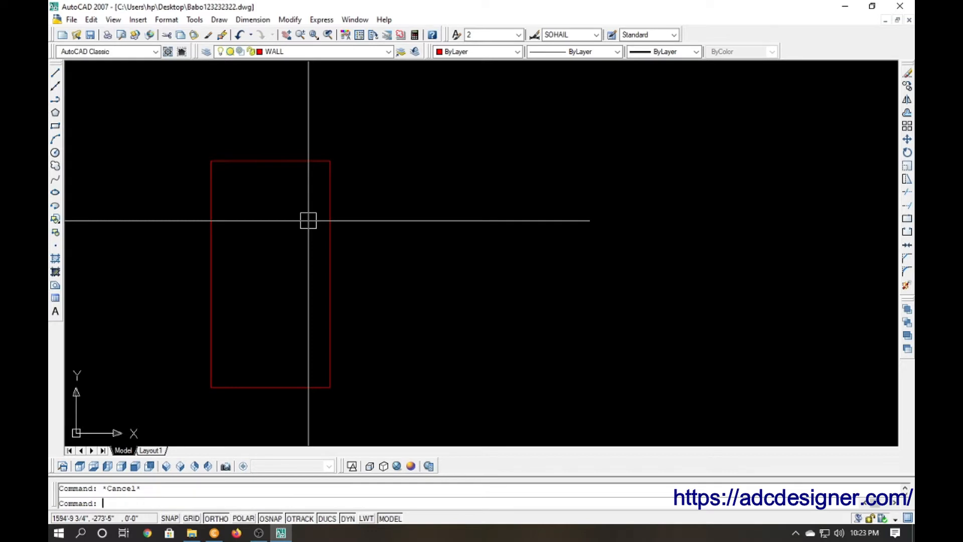
Offset all four edges of the plot outline 9" inward to form the outer walls.
key(Return)
key(Return)
click(266, 161)
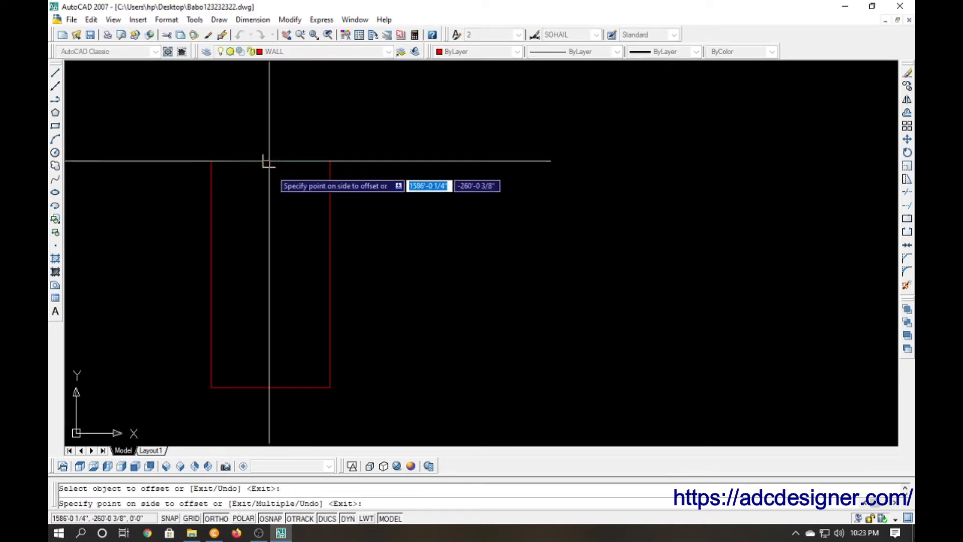
click(228, 225)
click(211, 225)
click(260, 236)
click(329, 236)
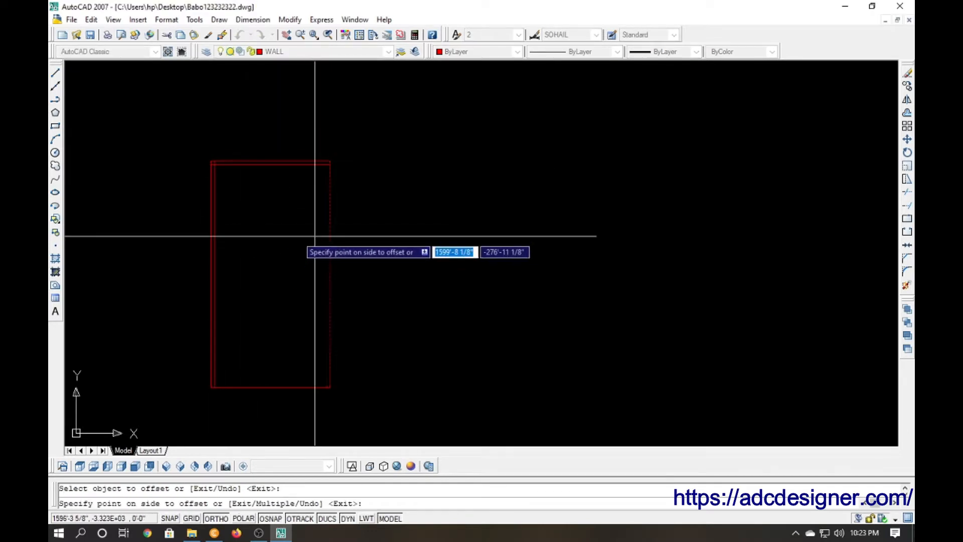
click(314, 241)
key(Escape)
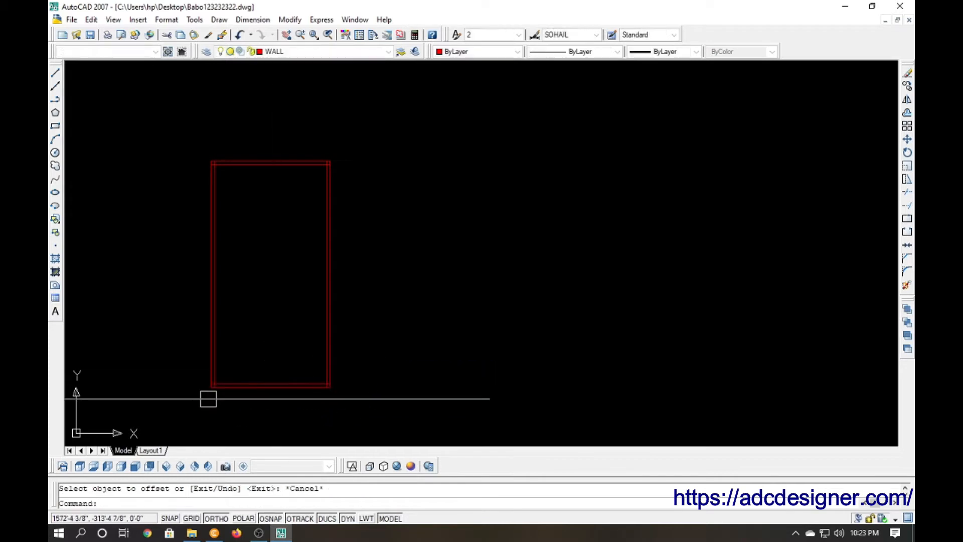
Trim the overlapping inner wall lines at the two bottom corners of the outline.
scroll(211, 386, up, 5)
text(tr)
key(Return)
key(Return)
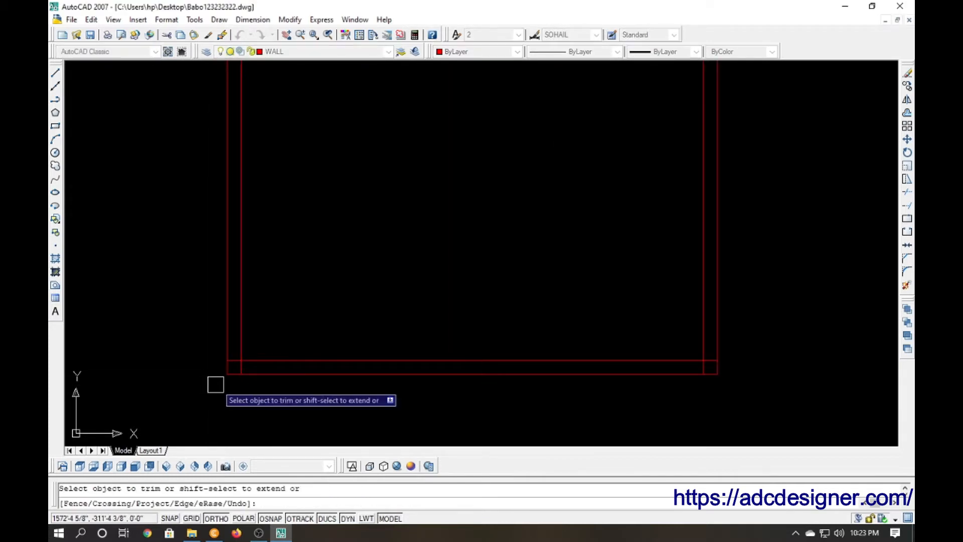
scroll(229, 378, up, 4)
click(262, 341)
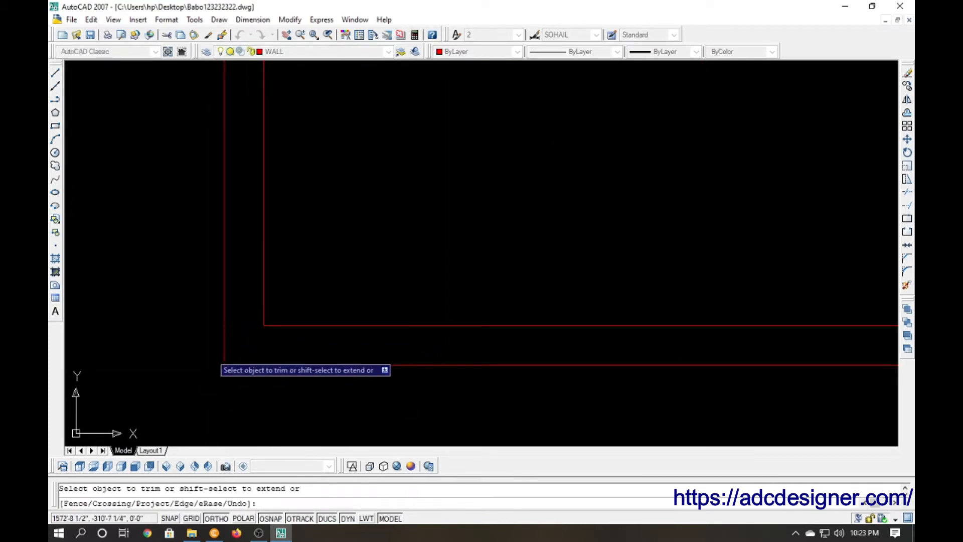
scroll(211, 354, down, 5)
scroll(552, 354, up, 6)
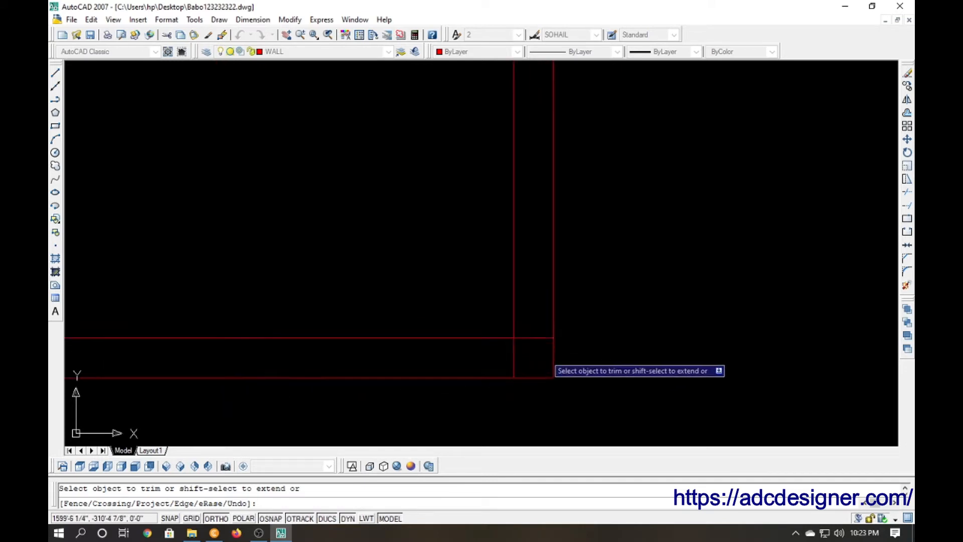
click(537, 339)
scroll(508, 389, down, 6)
scroll(457, 372, down, 2)
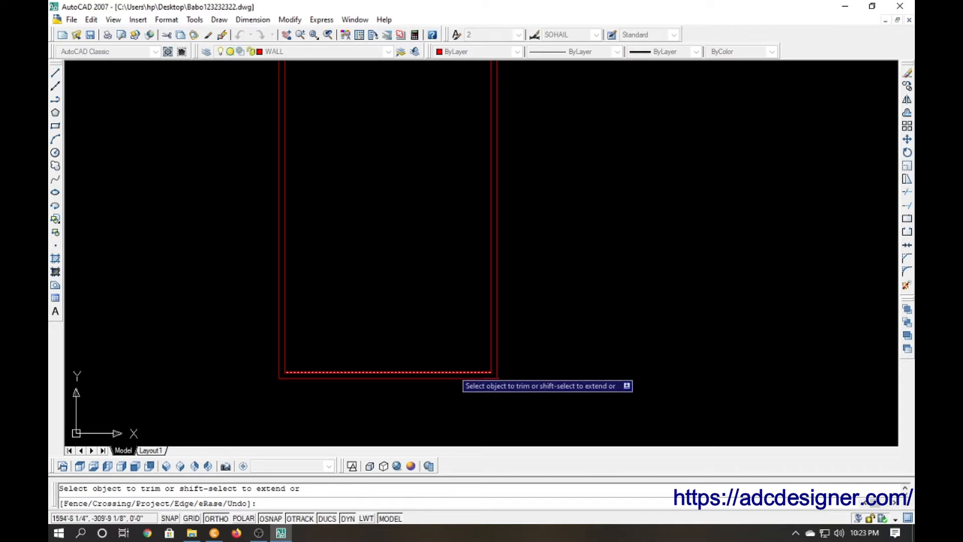
Trim the overlapping inner wall lines at the two top corners of the outline.
scroll(454, 372, down, 4)
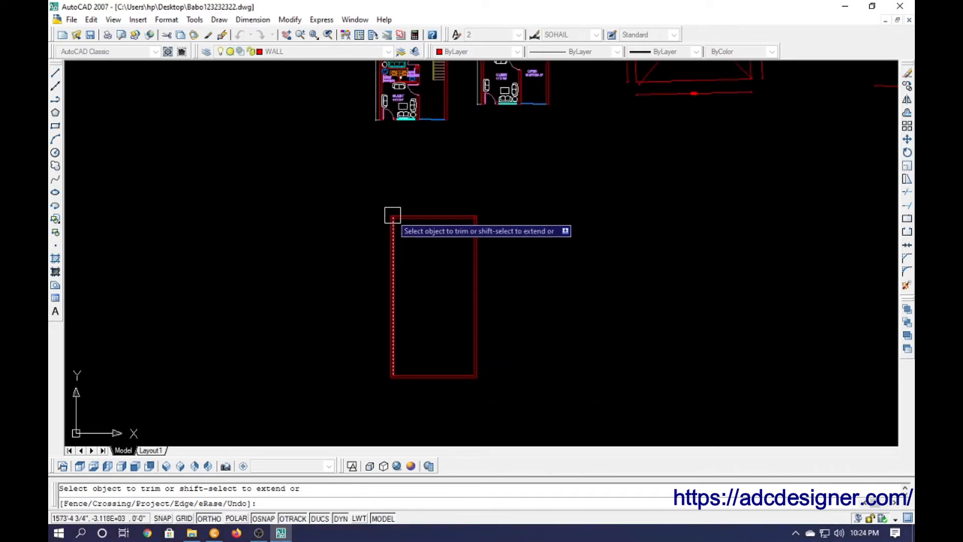
scroll(392, 213, up, 8)
scroll(390, 225, up, 5)
click(378, 237)
click(365, 247)
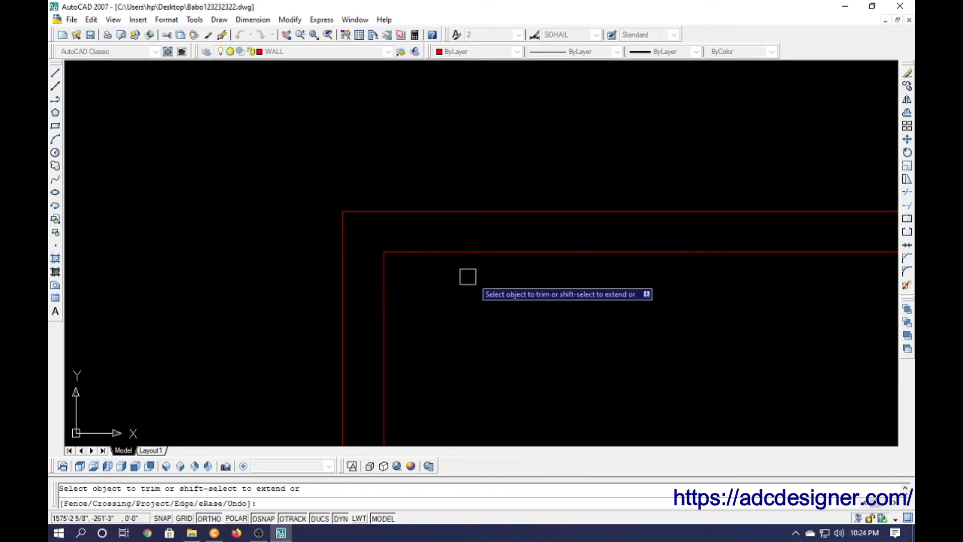
middle_drag(675, 342, 467, 314)
middle_drag(667, 311, 406, 301)
scroll(656, 276, down, 2)
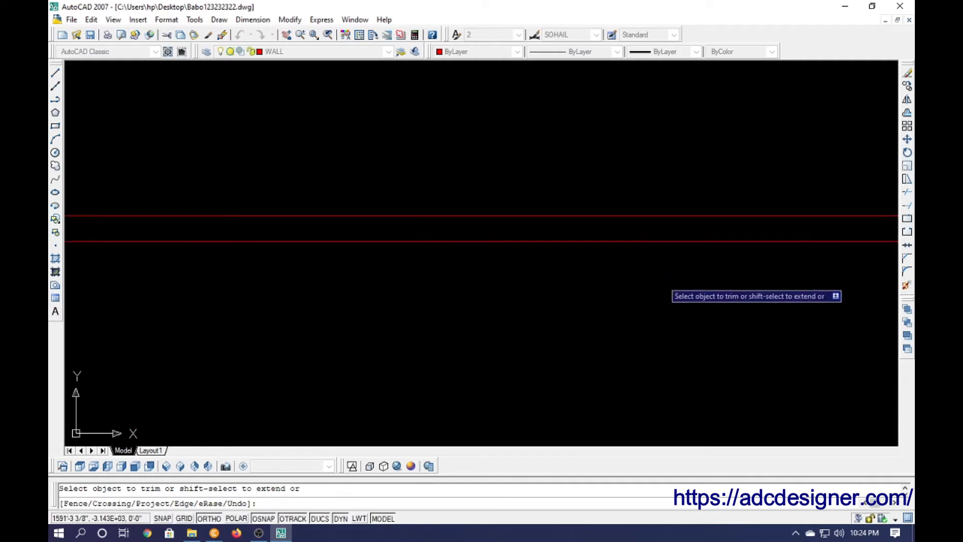
middle_drag(662, 276, 387, 277)
click(643, 242)
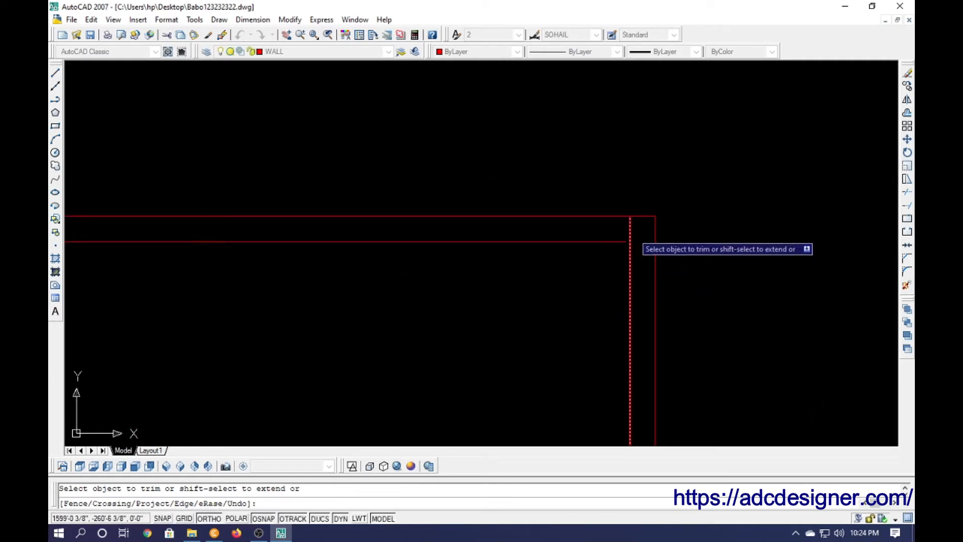
click(630, 231)
scroll(658, 244, down, 3)
middle_drag(597, 272, 577, 232)
key(Escape)
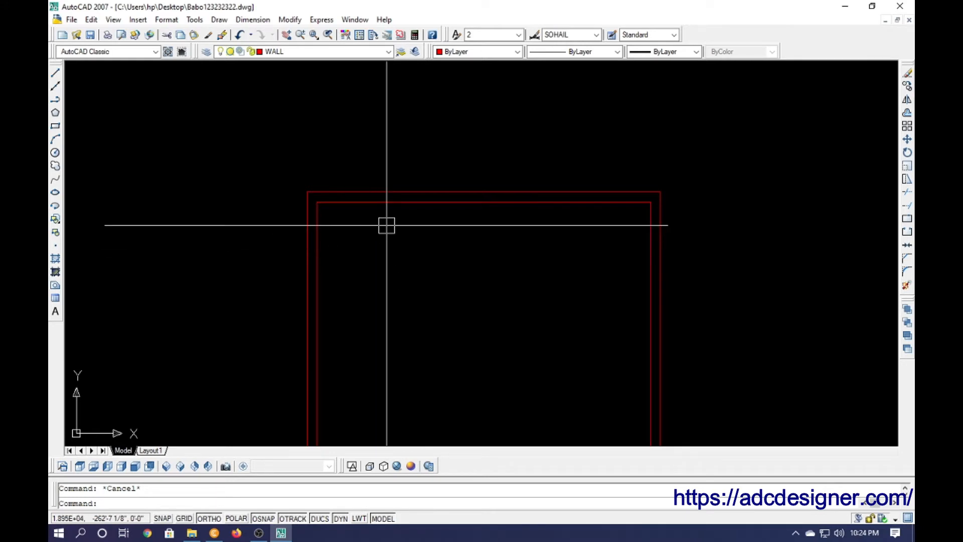
Dimension the inner line of the top wall to check its length, and erase that dimension.
key(Return)
key(Return)
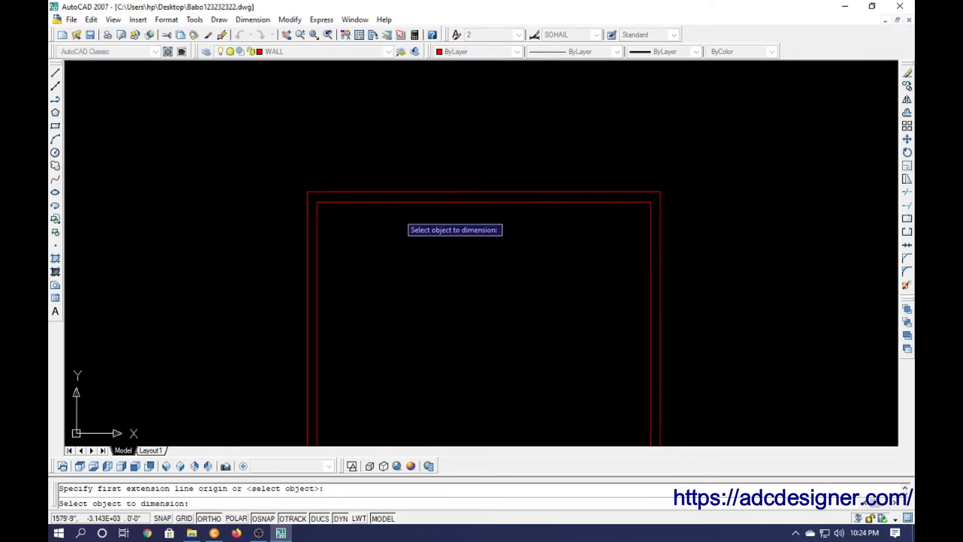
click(413, 202)
click(415, 226)
click(494, 262)
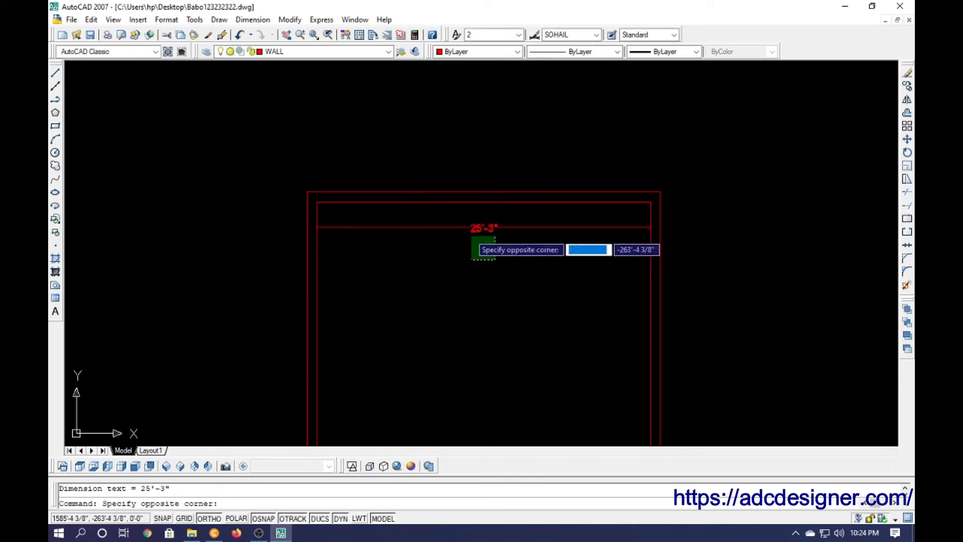
click(469, 222)
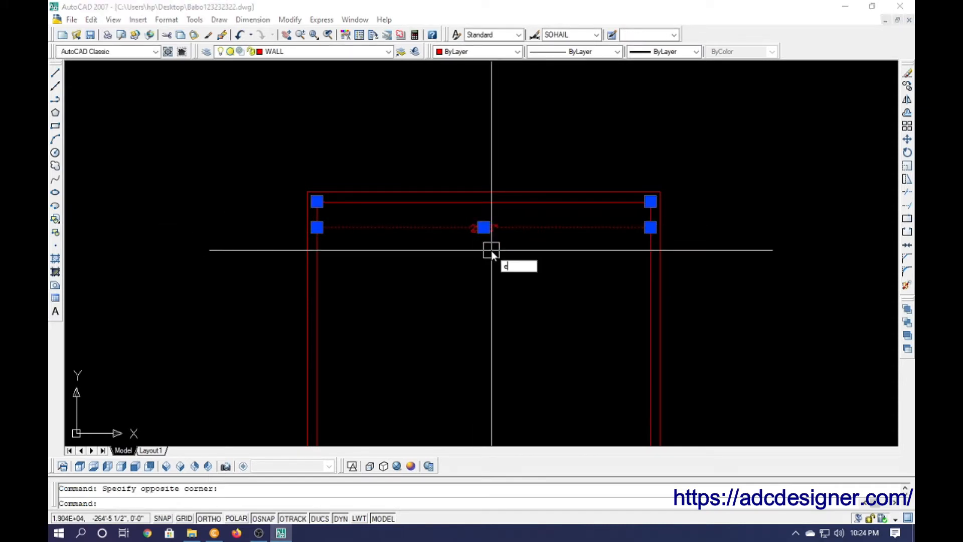
key(Return)
text(0)
key(Return)
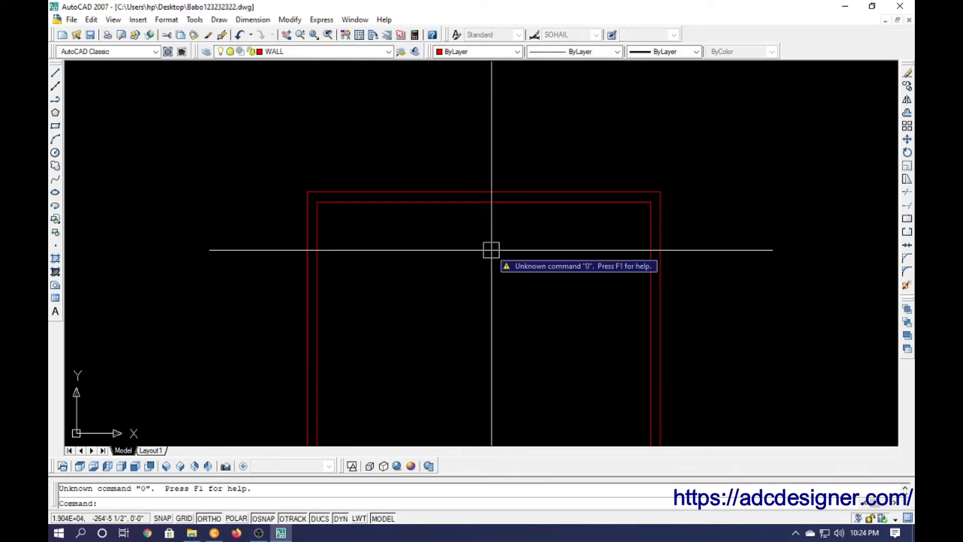
key(Return)
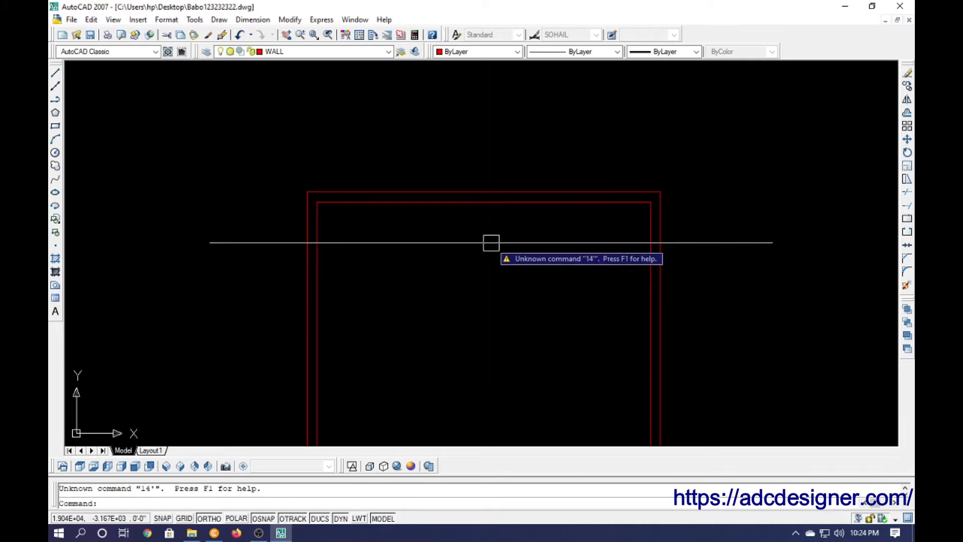
key(Escape)
Offset the inner line of the top wall 14' downward.
text(o)
key(Return)
text(14)
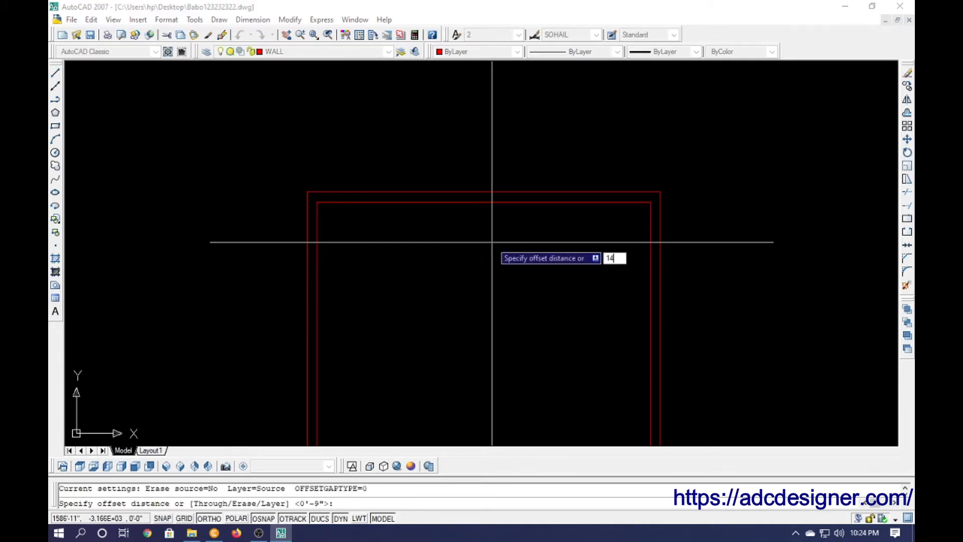
text(')
key(Return)
click(510, 203)
click(510, 260)
key(Escape)
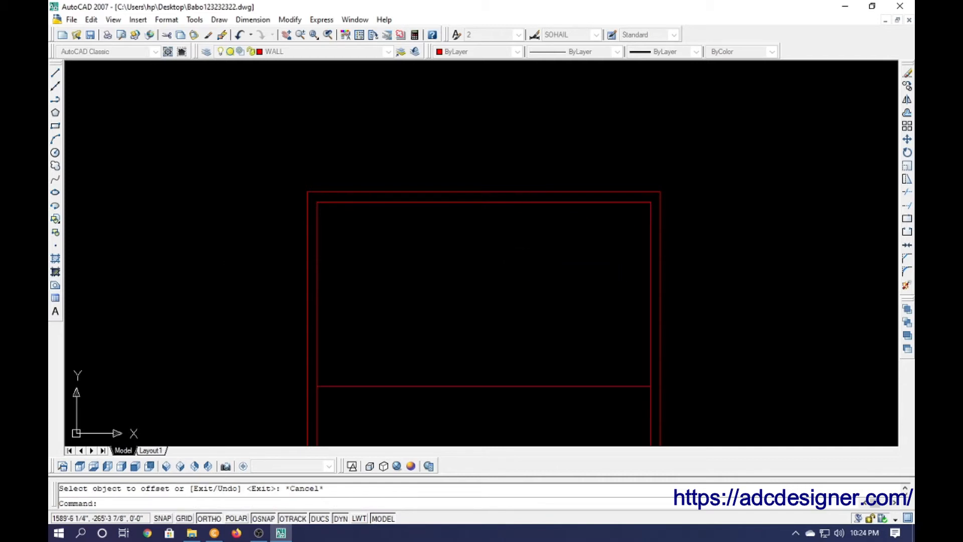
Erase the line offset 14' below the top wall.
click(534, 404)
click(483, 349)
key(Delete)
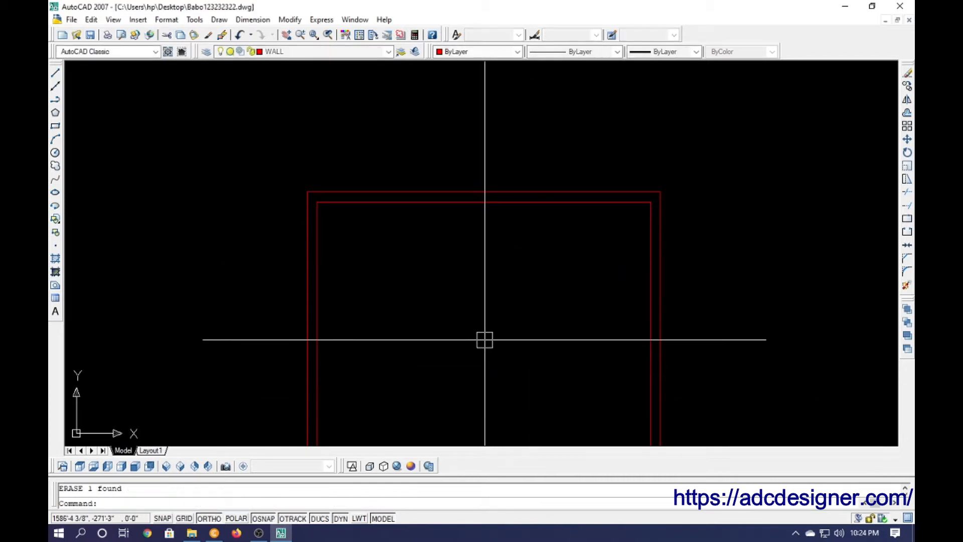
Offset the inner line of the top wall 5' downward.
text(o)
key(Return)
text(5')
key(Return)
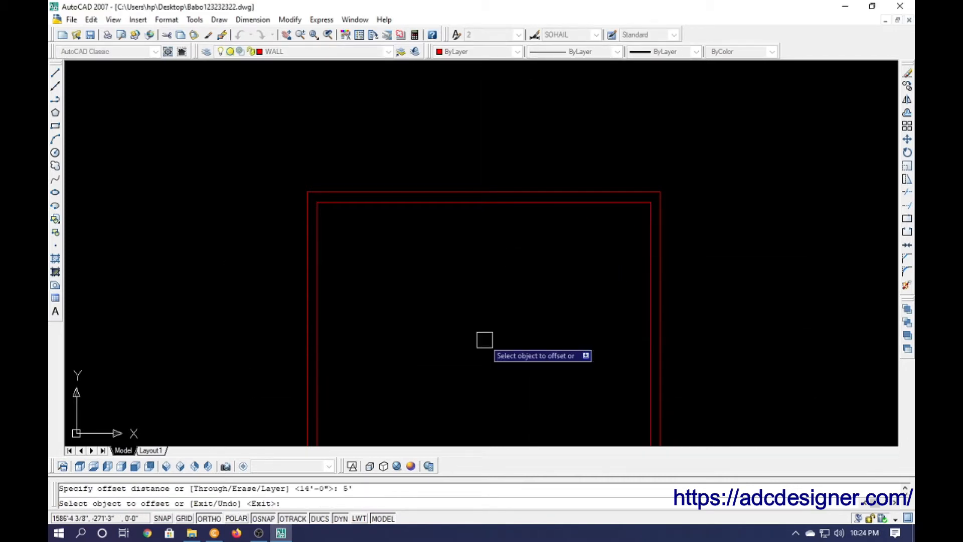
click(479, 203)
click(479, 263)
key(Escape)
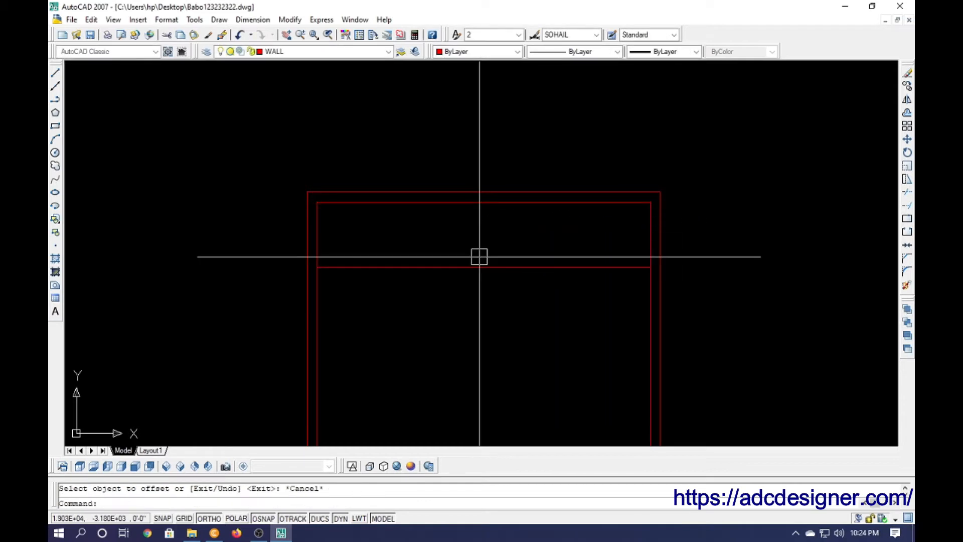
Offset the line below the top wall another 4.5" downward to form a partition wall.
key(Return)
text(4.5)
key(Return)
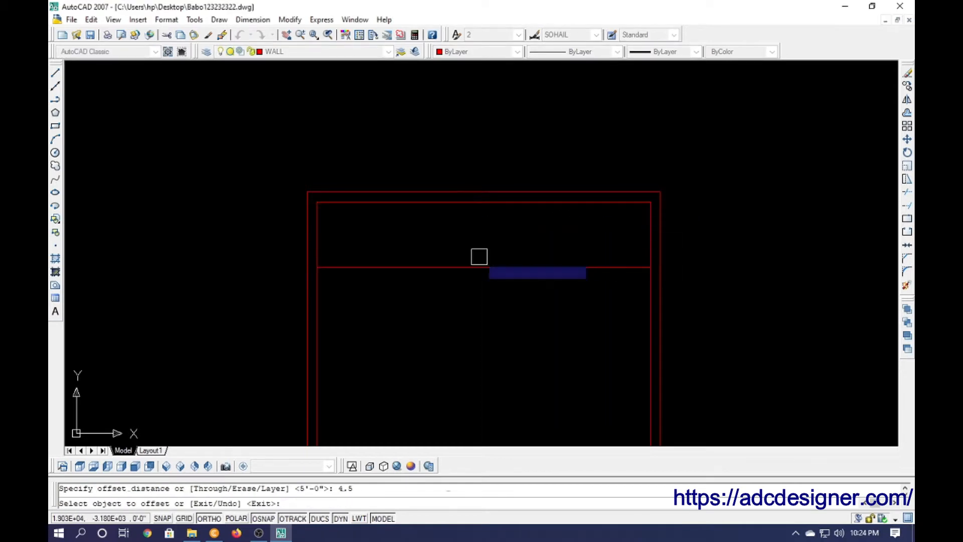
click(486, 266)
click(476, 296)
key(Escape)
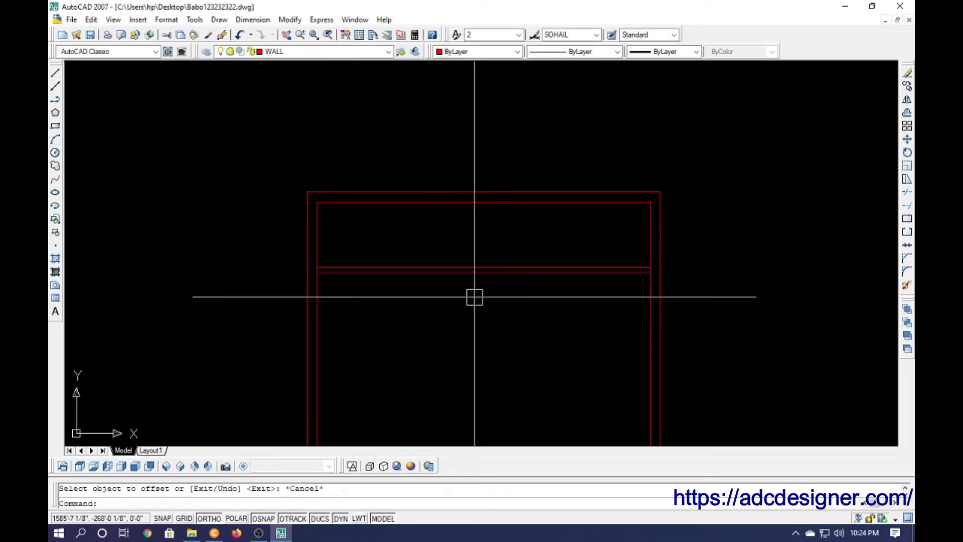
Offset the lower line of the top partition wall 14' downward.
key(Return)
text(1)
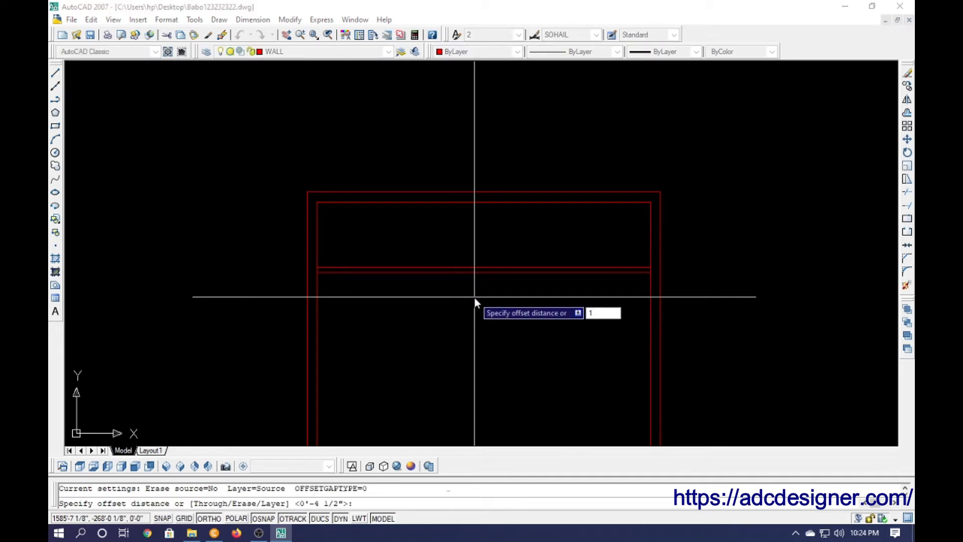
text(4')
key(Return)
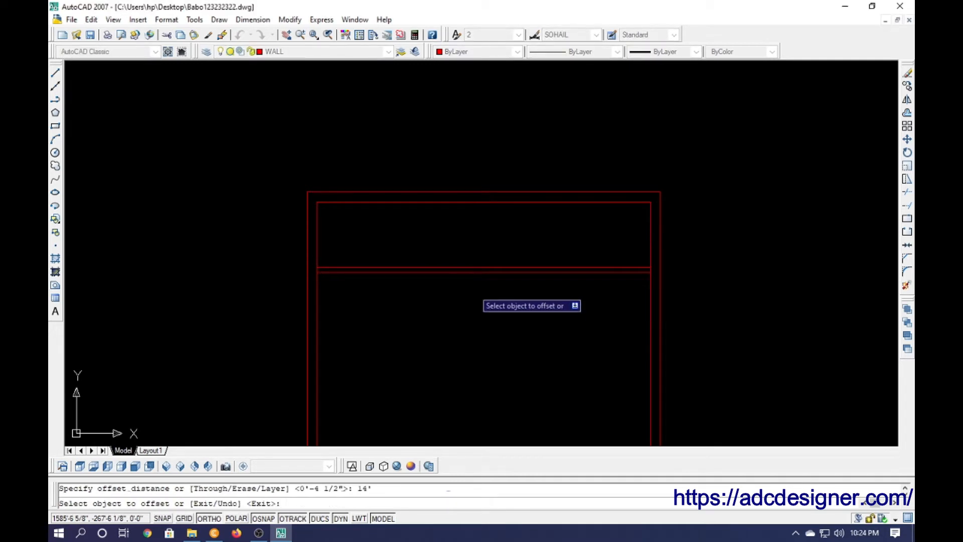
click(477, 274)
click(479, 331)
key(Escape)
Offset the line below the upper partition another 9" downward to form a cross wall.
middle_drag(488, 348, 486, 238)
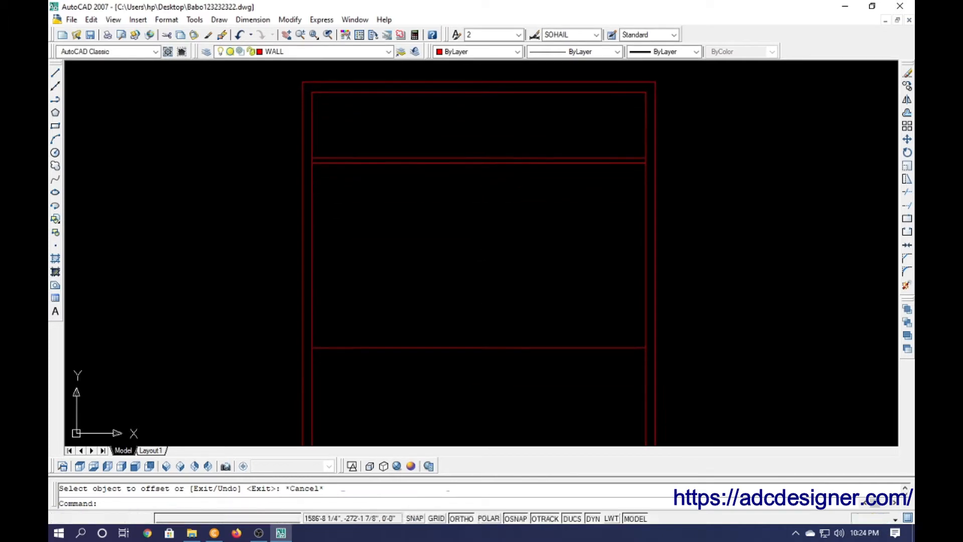
text(o)
key(Return)
text(9)
key(Return)
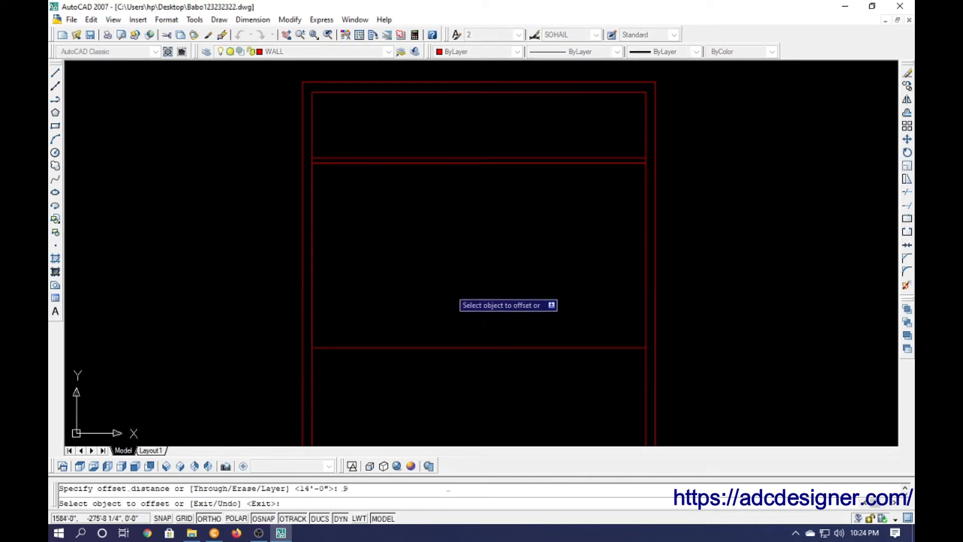
click(445, 342)
click(432, 393)
key(Escape)
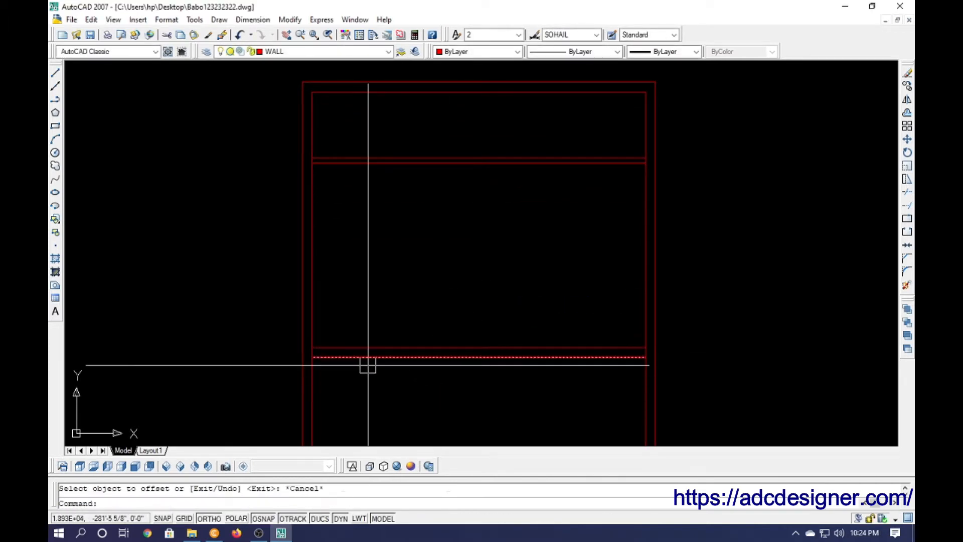
Trim the inner side wall lines between the two lines of the 9" cross wall at both ends.
text(tr)
key(Return)
key(Return)
scroll(301, 351, up, 4)
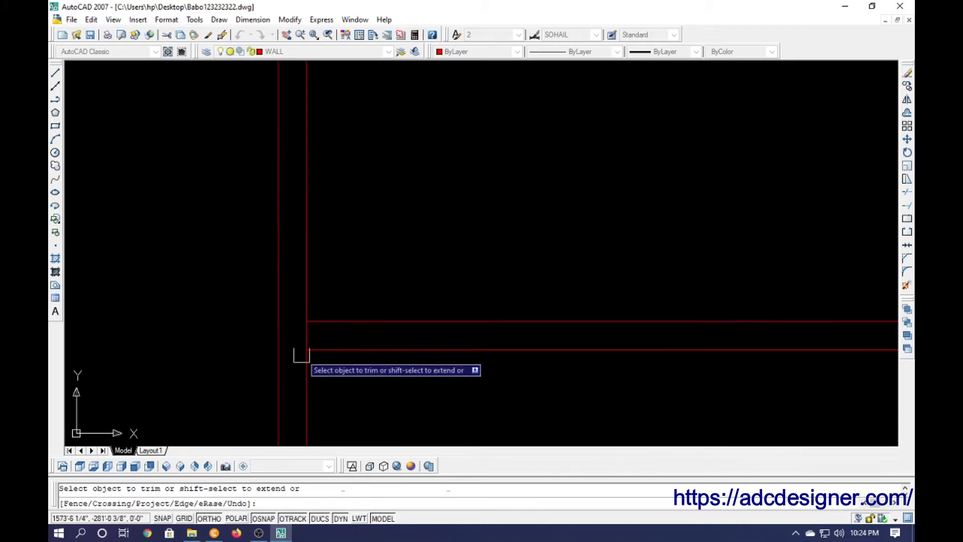
middle_drag(416, 369, 229, 364)
scroll(518, 368, up, 2)
middle_drag(518, 368, 328, 361)
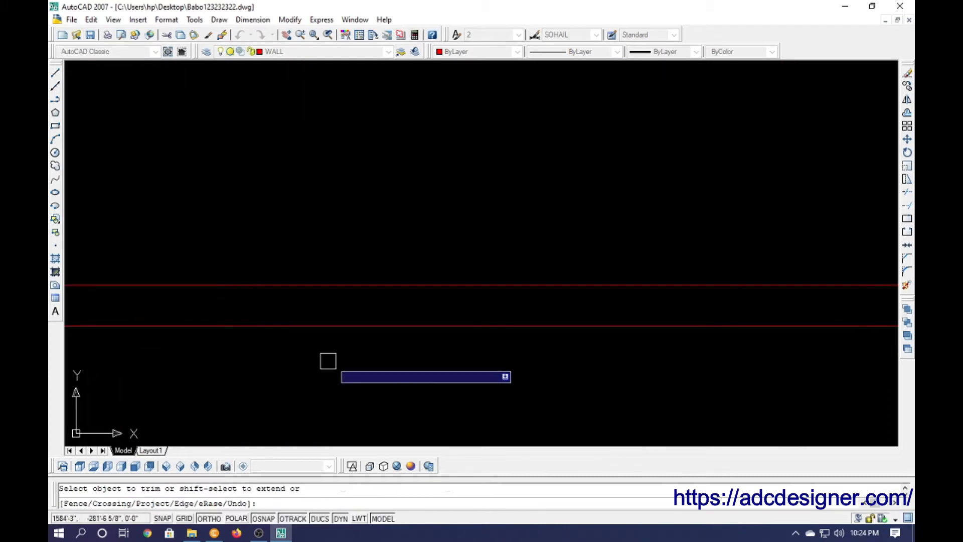
scroll(391, 366, down, 5)
scroll(671, 351, down, 1)
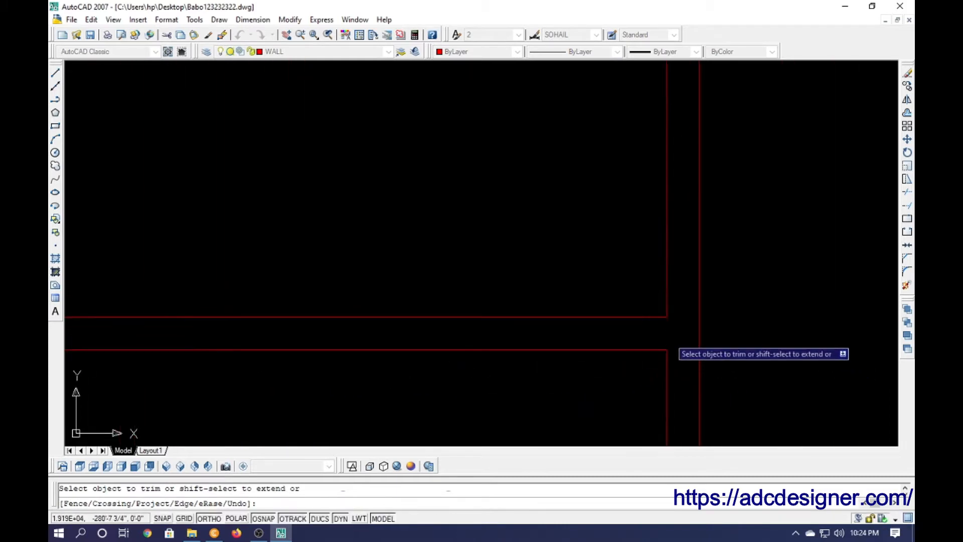
Trim the inner side wall lines between the two lines of the 4.5" partition at both ends.
middle_drag(667, 343, 634, 388)
middle_drag(518, 265, 518, 338)
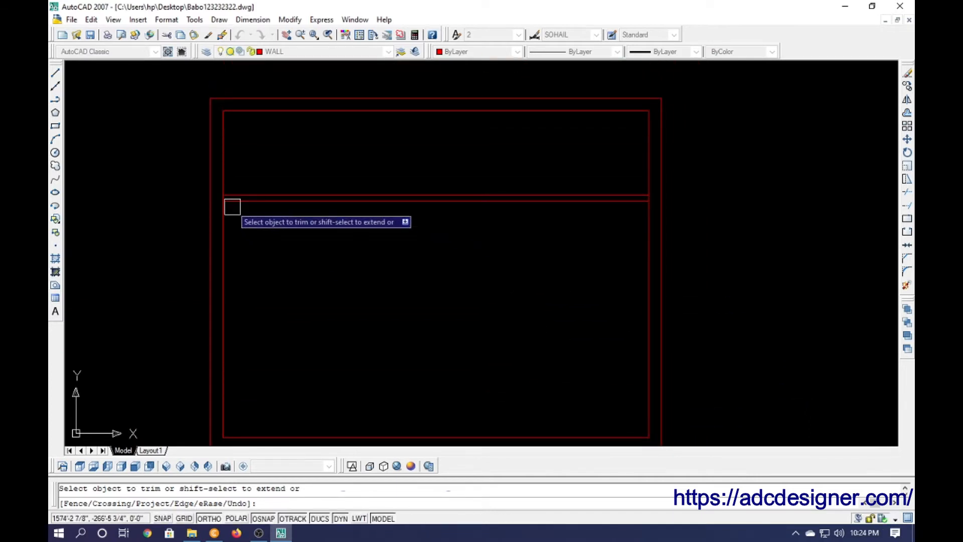
scroll(227, 201, up, 3)
scroll(217, 199, up, 1)
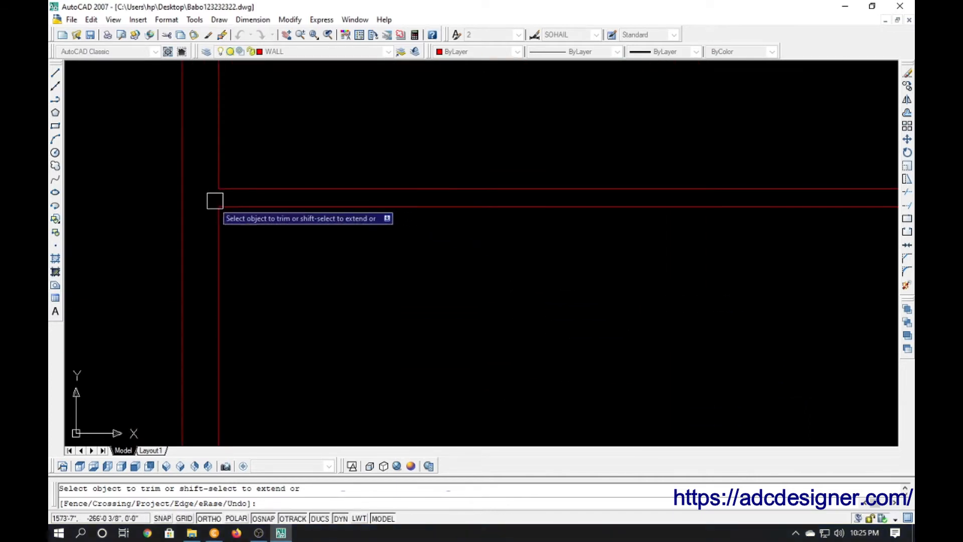
scroll(331, 219, down, 2)
middle_drag(331, 219, 151, 220)
scroll(490, 257, down, 2)
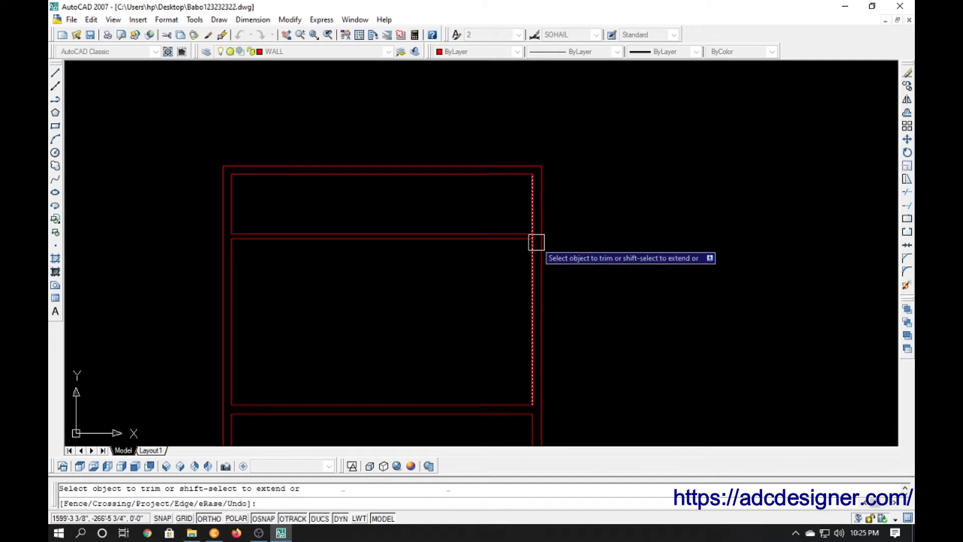
scroll(528, 239, up, 3)
scroll(520, 234, down, 2)
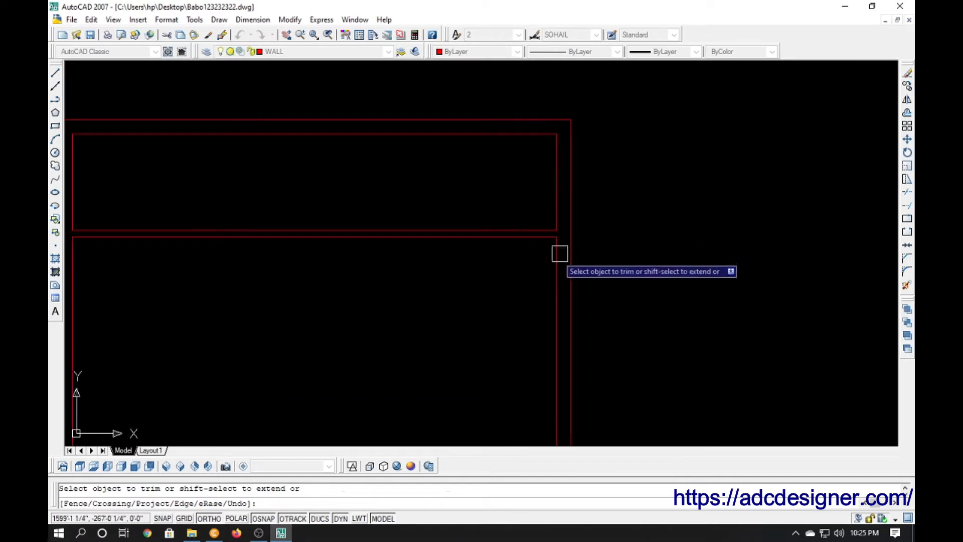
key(Escape)
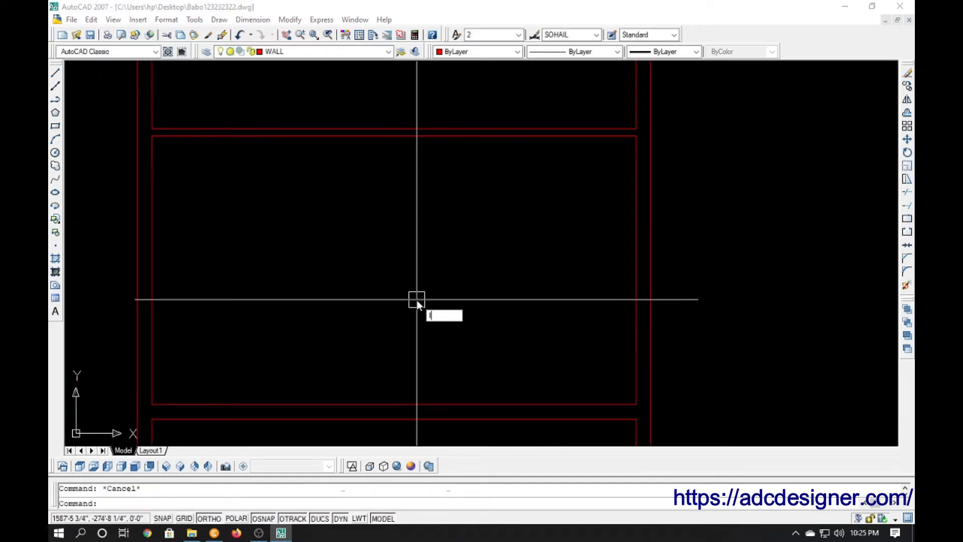
Draw a vertical line midway across the large room, from the cross wall up to the partition.
text(l)
key(Return)
click(396, 404)
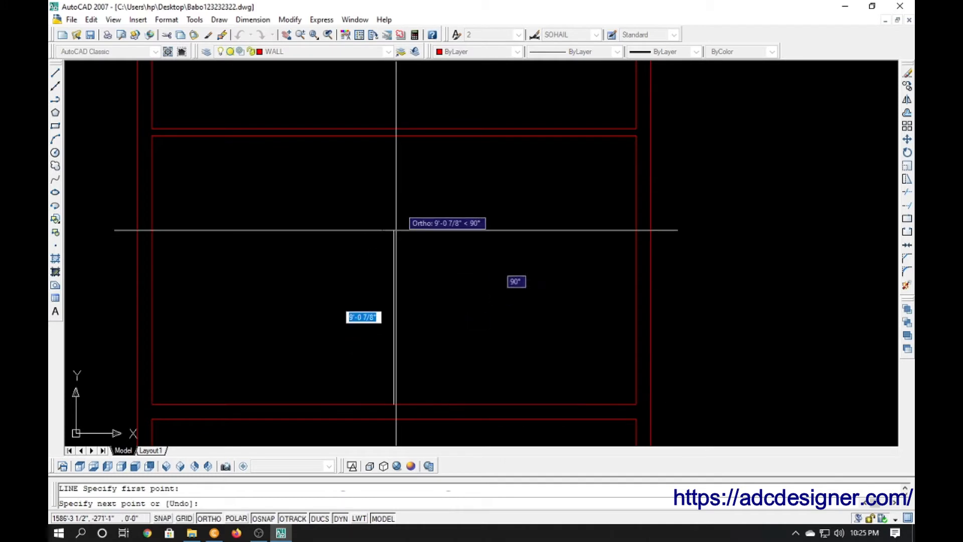
click(394, 136)
key(Return)
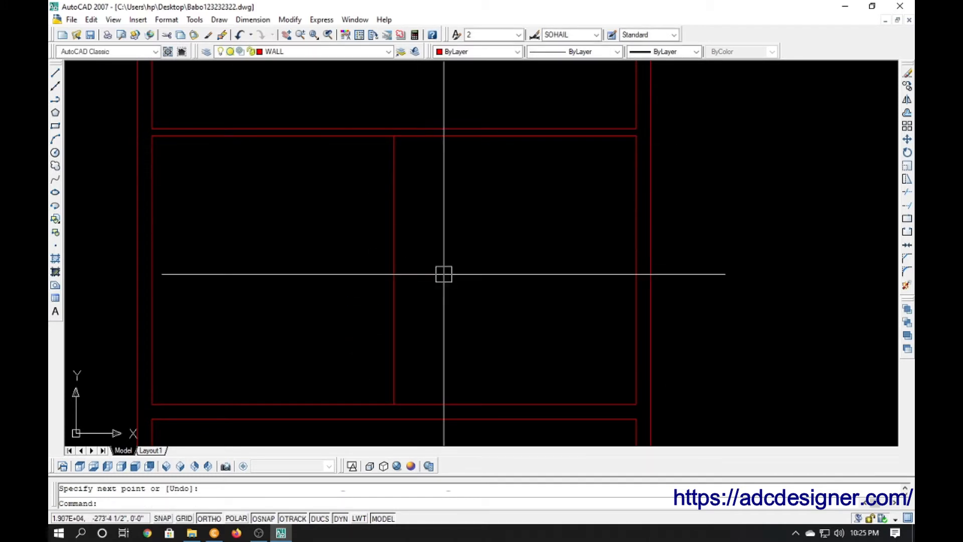
Offset the vertical middle line 4.5" to both its left and right sides.
key(Return)
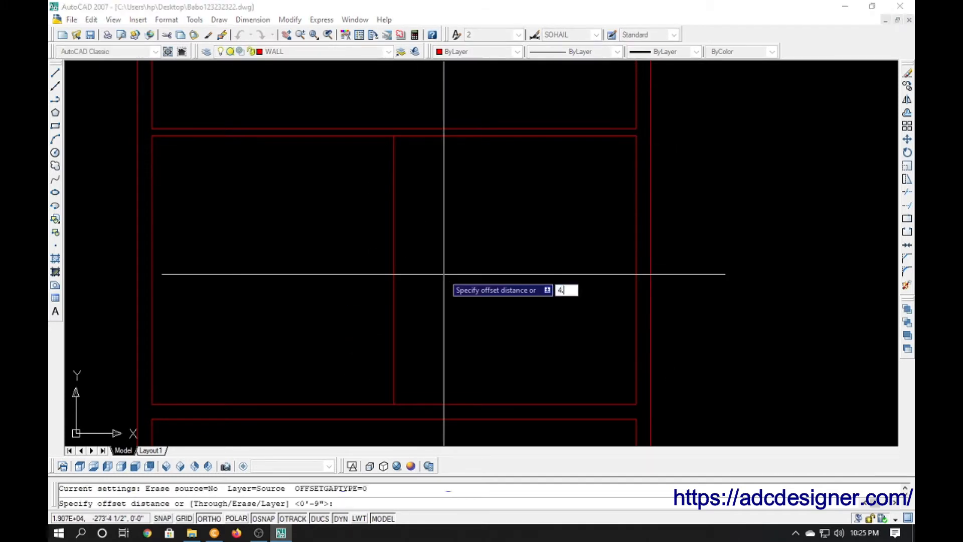
key(Return)
click(394, 262)
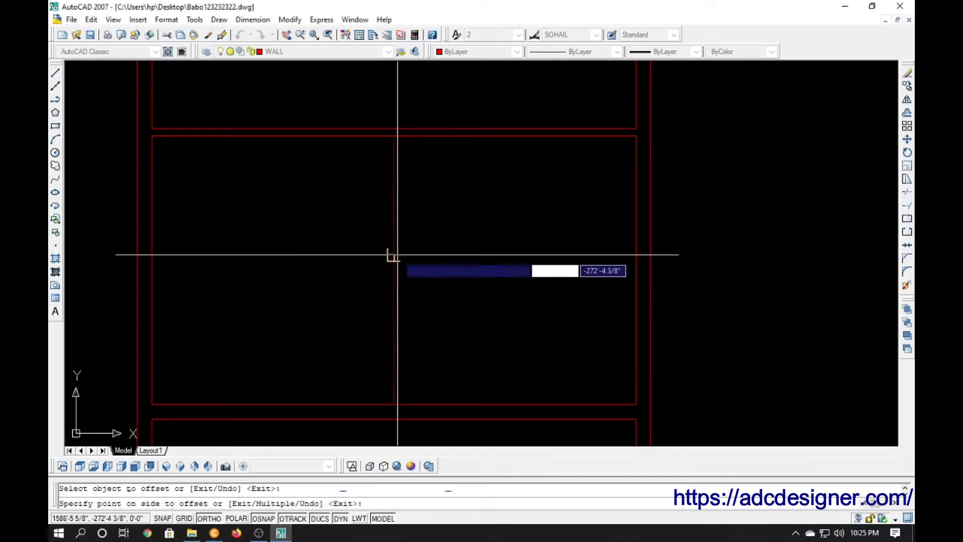
click(390, 256)
click(394, 261)
click(429, 254)
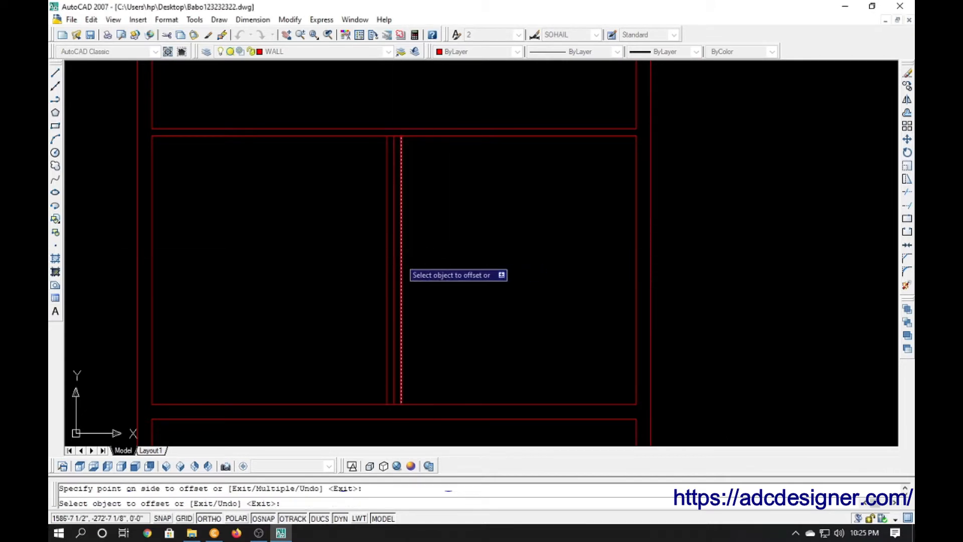
key(Escape)
Erase the original middle line between the two vertical offset lines.
scroll(393, 259, up, 3)
click(392, 259)
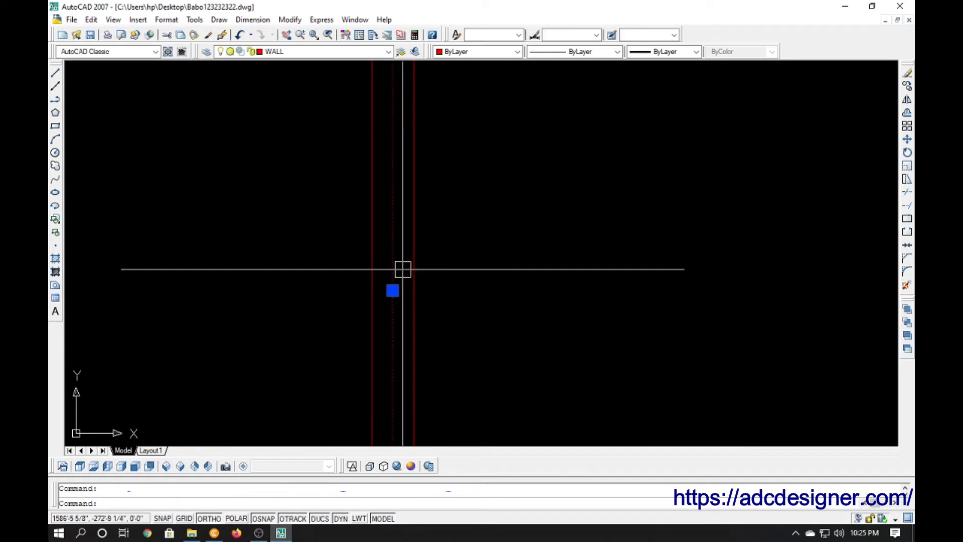
key(Delete)
Trim the horizontal wall lines between the two middle wall lines at the upper and lower junctions.
scroll(402, 266, down, 3)
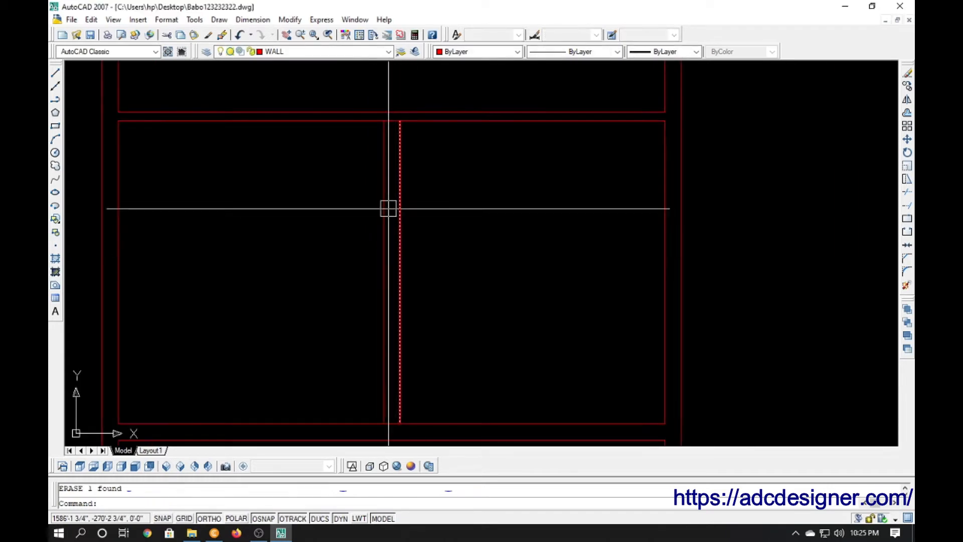
text(t)
key(Return)
key(Return)
scroll(387, 127, up, 2)
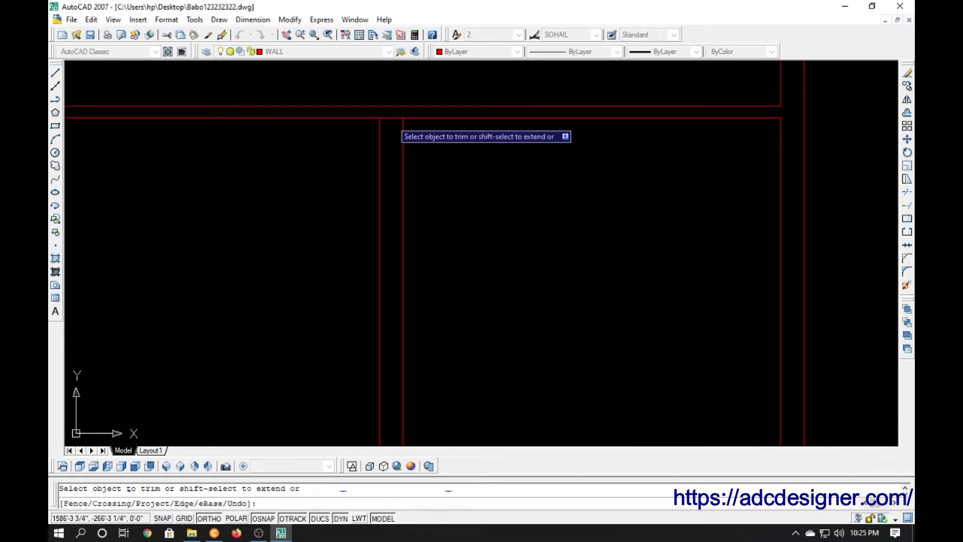
scroll(386, 125, down, 2)
scroll(393, 389, up, 3)
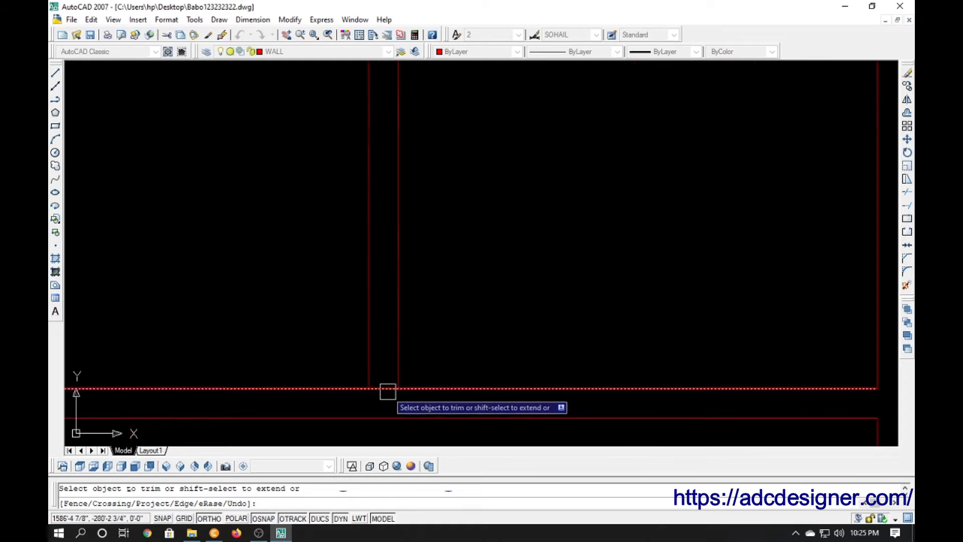
scroll(362, 374, down, 3)
key(Escape)
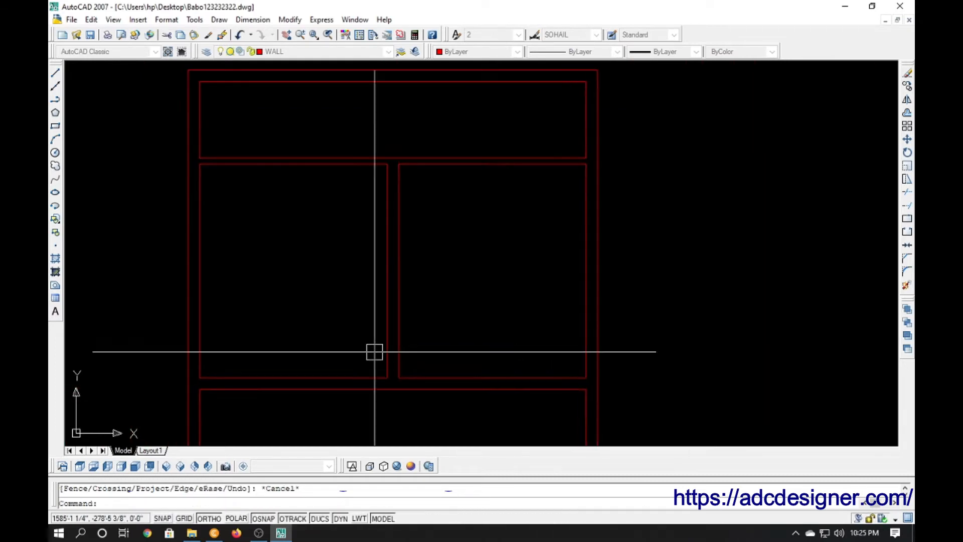
Check the width and height of the left middle room with aligned dimensions.
text(dal)
key(Return)
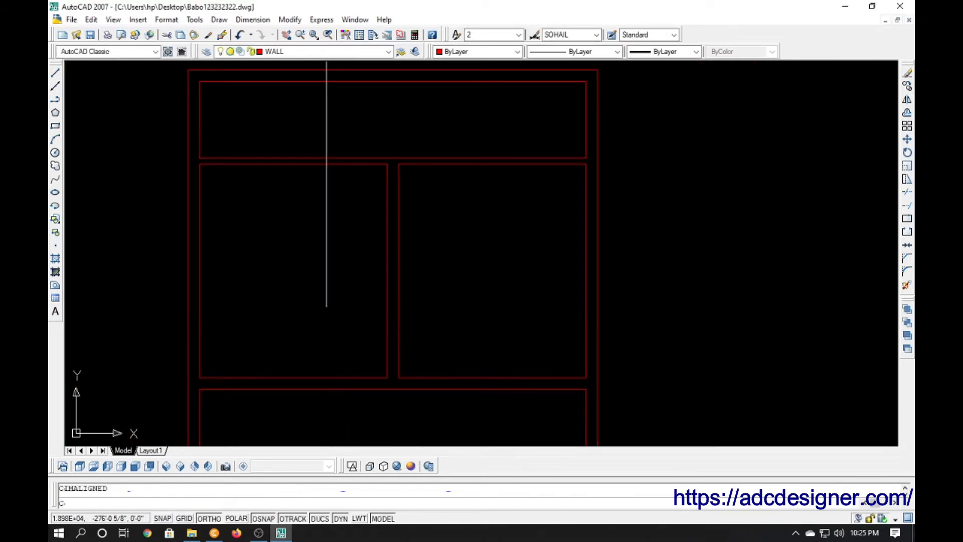
key(Return)
click(292, 166)
key(Return)
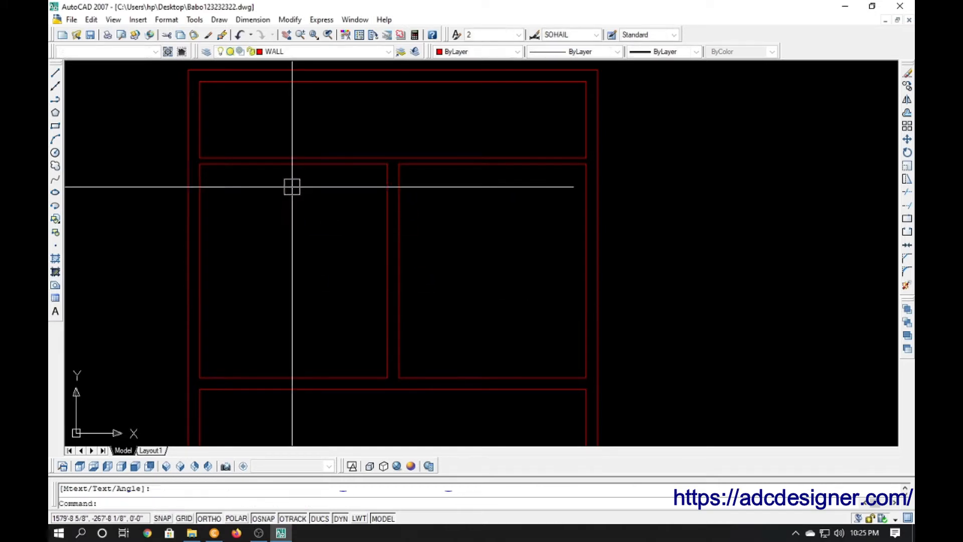
key(Return)
key(Return)
click(202, 256)
key(Escape)
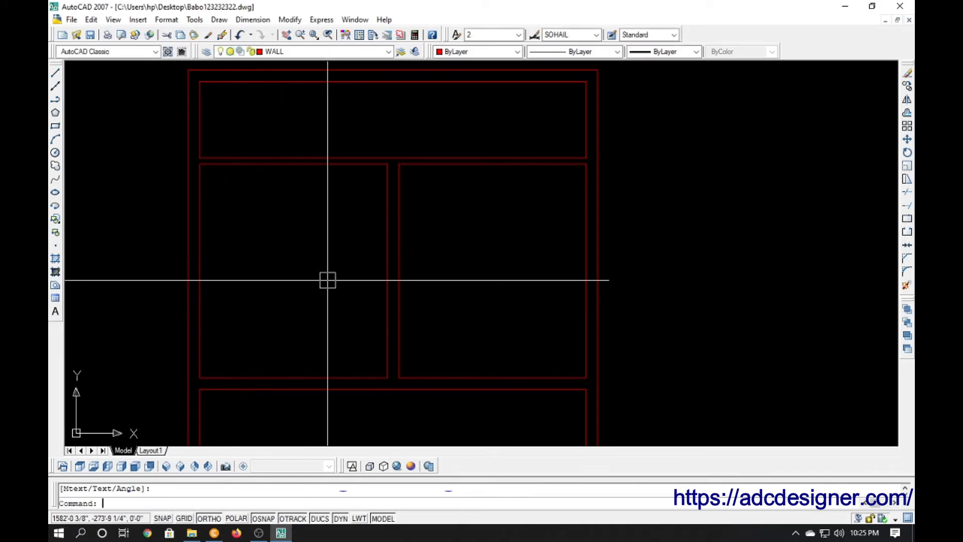
Offset both inner side wall lines of the top strip 7' inward and erase the two resulting lines.
text(o)
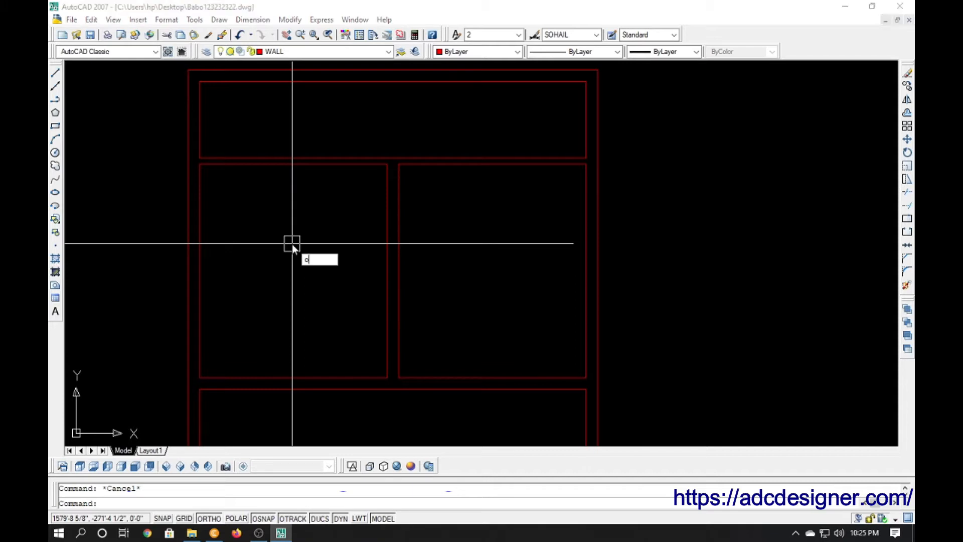
key(Return)
text(7')
key(Return)
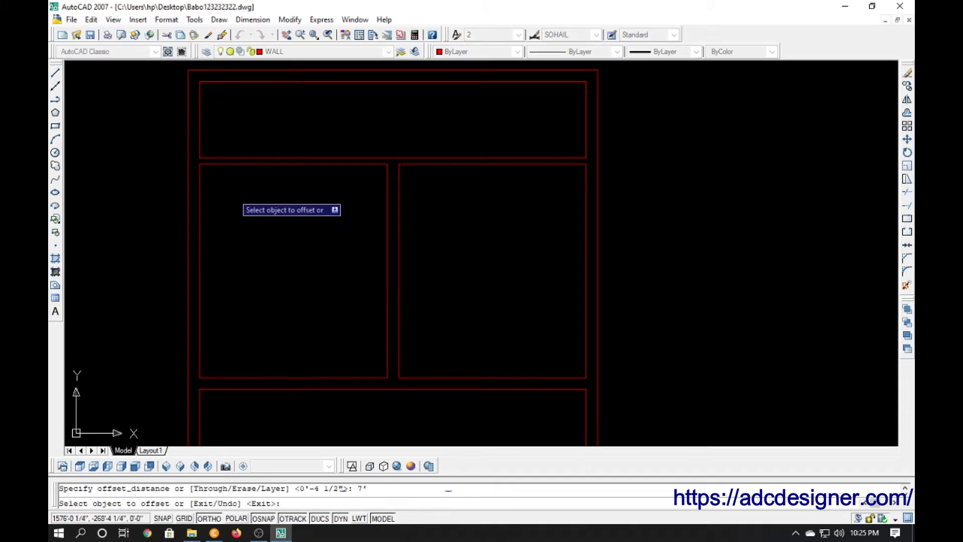
click(207, 136)
click(403, 145)
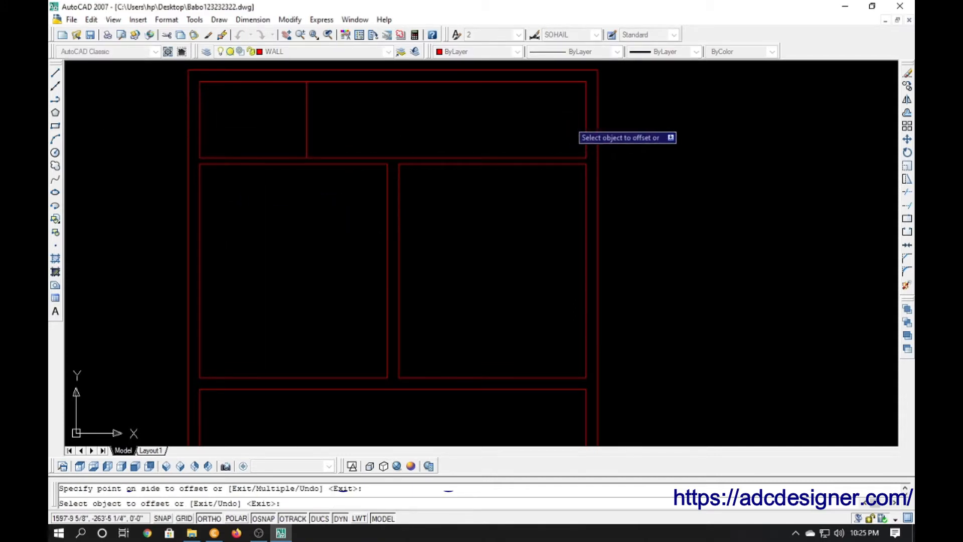
click(577, 120)
click(531, 140)
key(Escape)
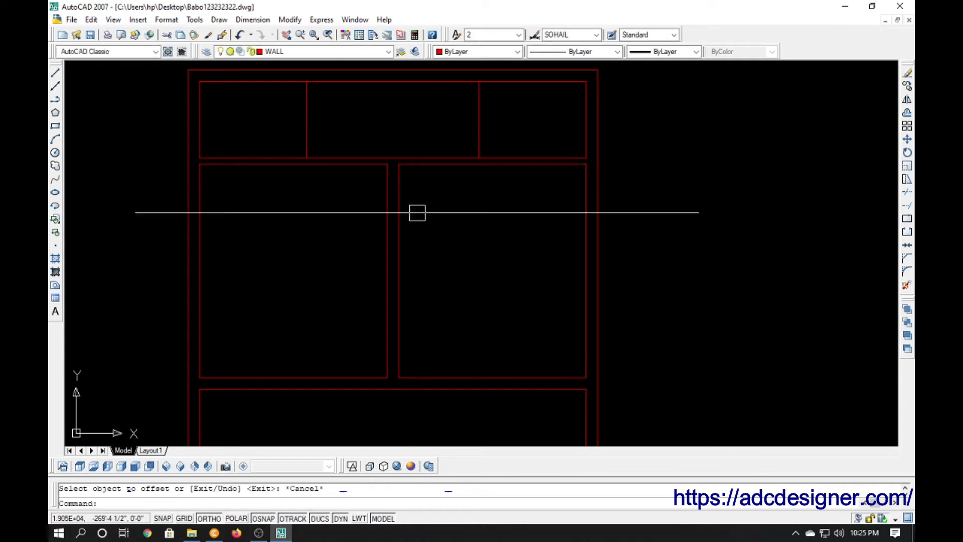
click(494, 112)
click(275, 110)
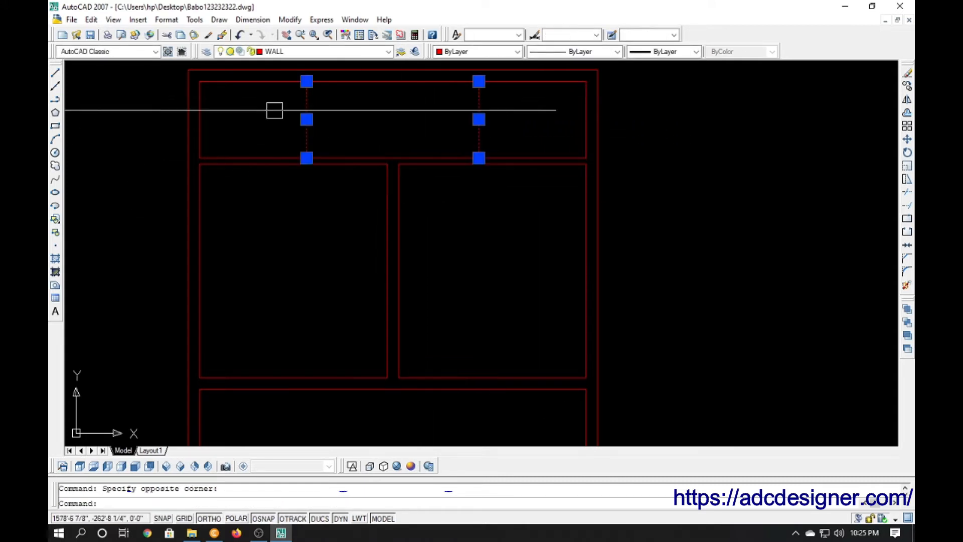
Offset the left and right inner wall lines of the top strip 6' inward.
text(o)
key(Return)
text(6)
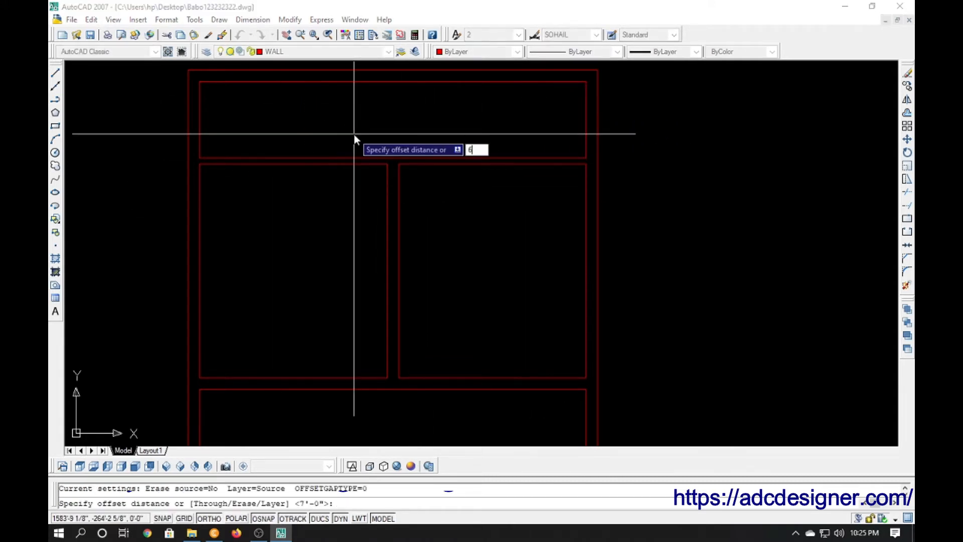
text(')
key(Return)
click(206, 123)
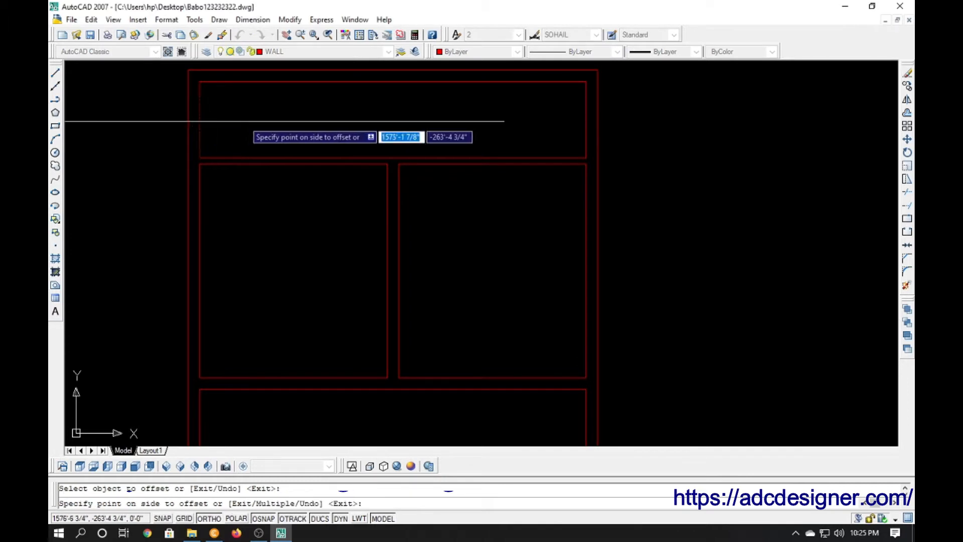
click(566, 118)
click(586, 119)
click(548, 144)
key(Return)
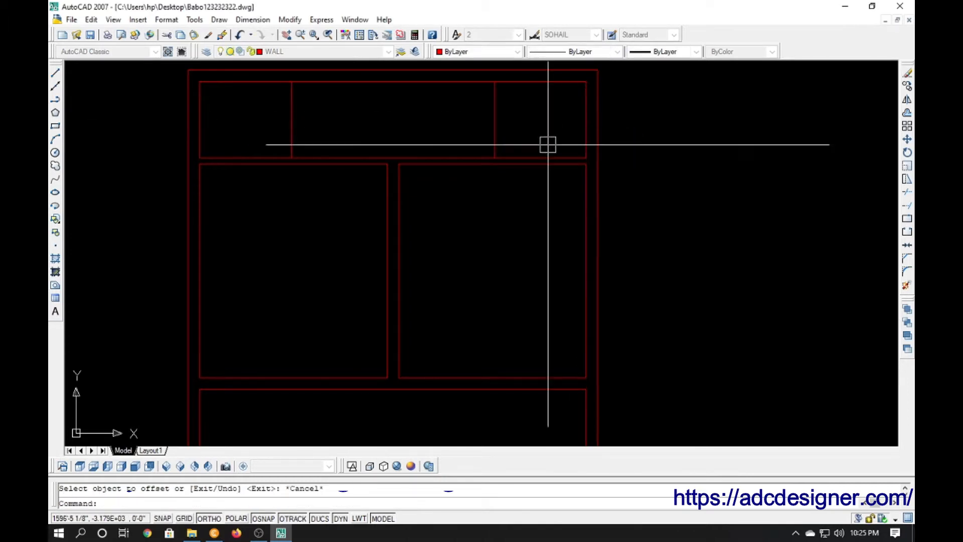
Offset both vertical partition lines of the top strip 4.5" toward its centre.
key(Return)
text(4)
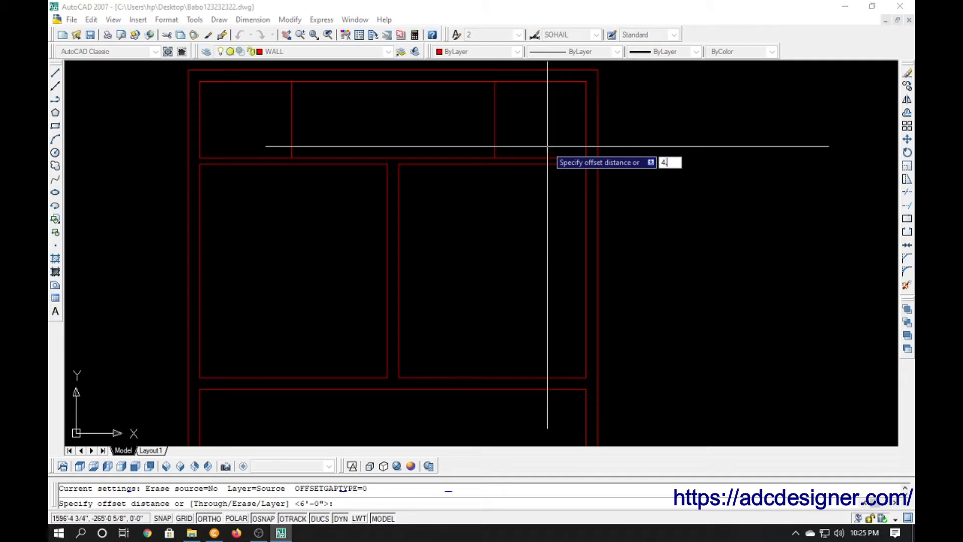
text(.5)
key(Return)
click(496, 129)
click(453, 128)
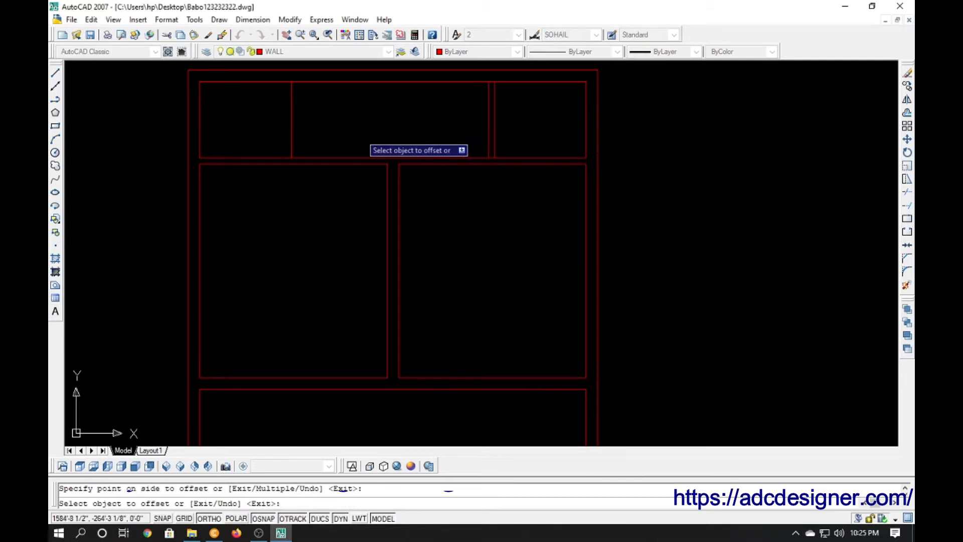
click(292, 141)
click(337, 133)
key(Return)
Trim the horizontal wall lines between each pair of partition lines in the top strip, at their upper and lower ends.
text(tr)
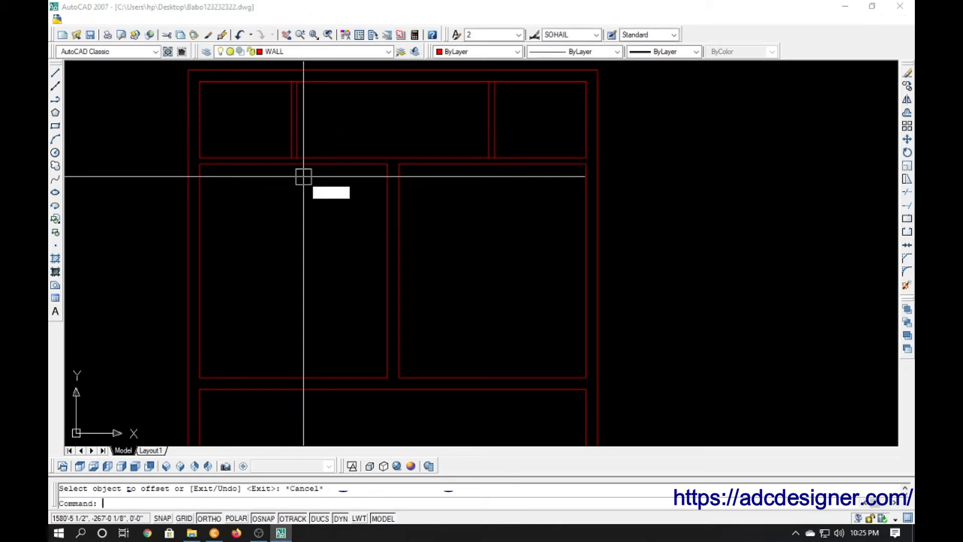
key(Return)
key(Return)
scroll(290, 103, up, 6)
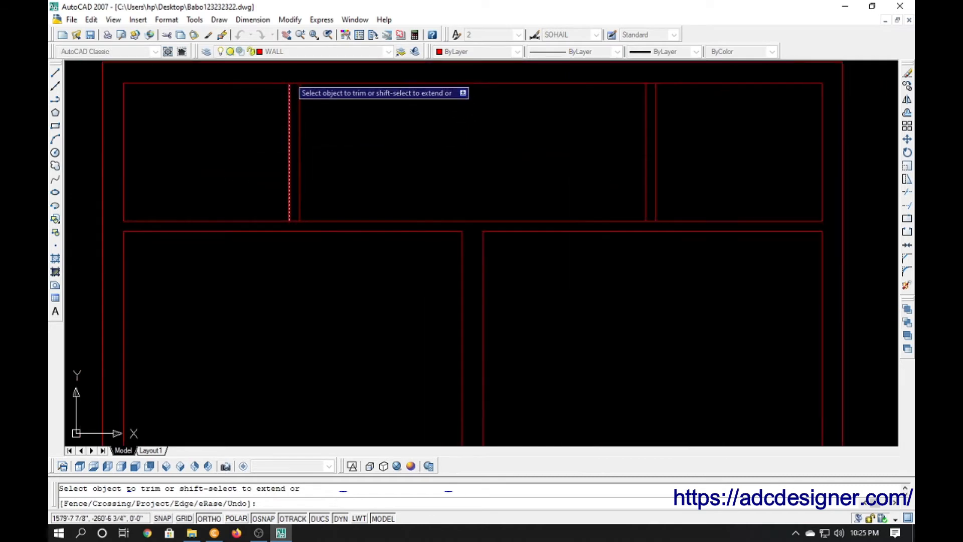
click(296, 89)
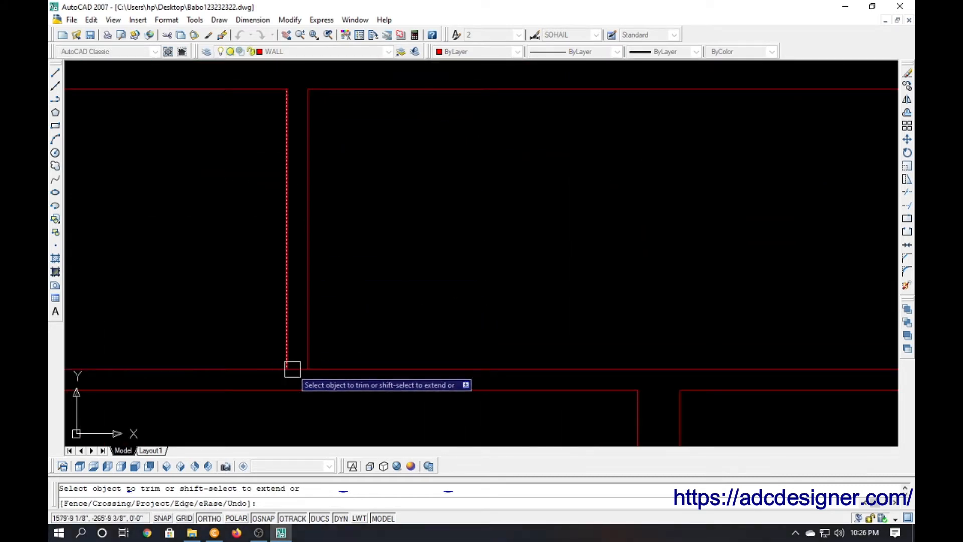
scroll(458, 302, down, 3)
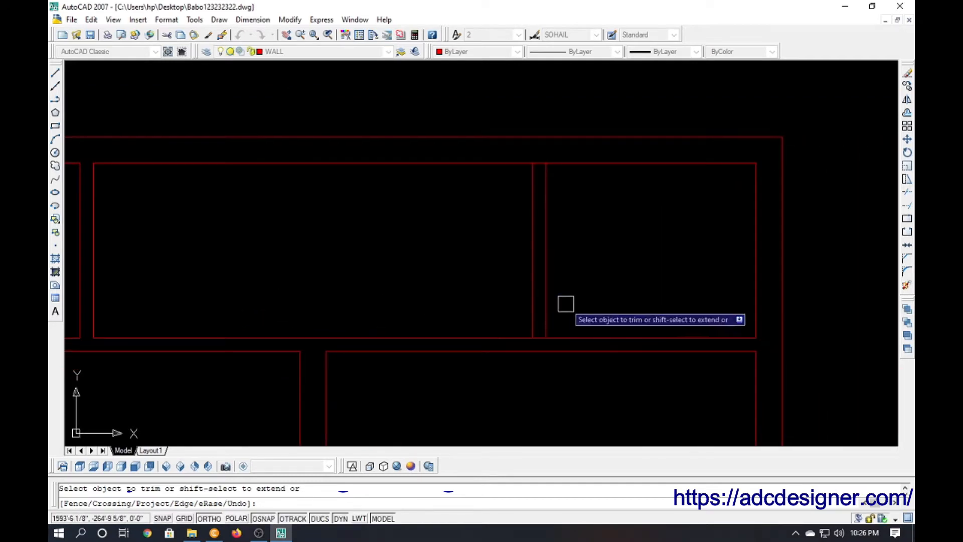
scroll(532, 332, up, 6)
click(545, 345)
scroll(487, 354, down, 8)
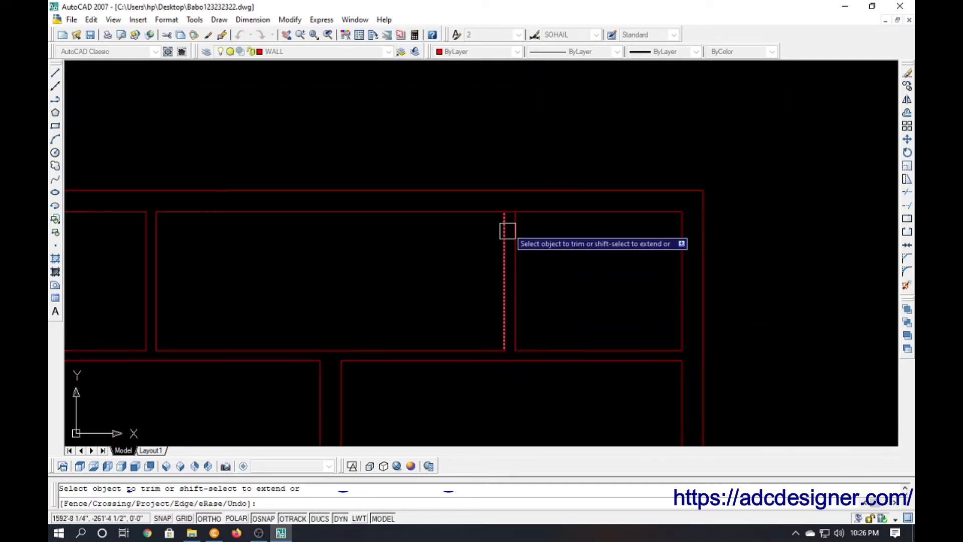
scroll(507, 231, down, 6)
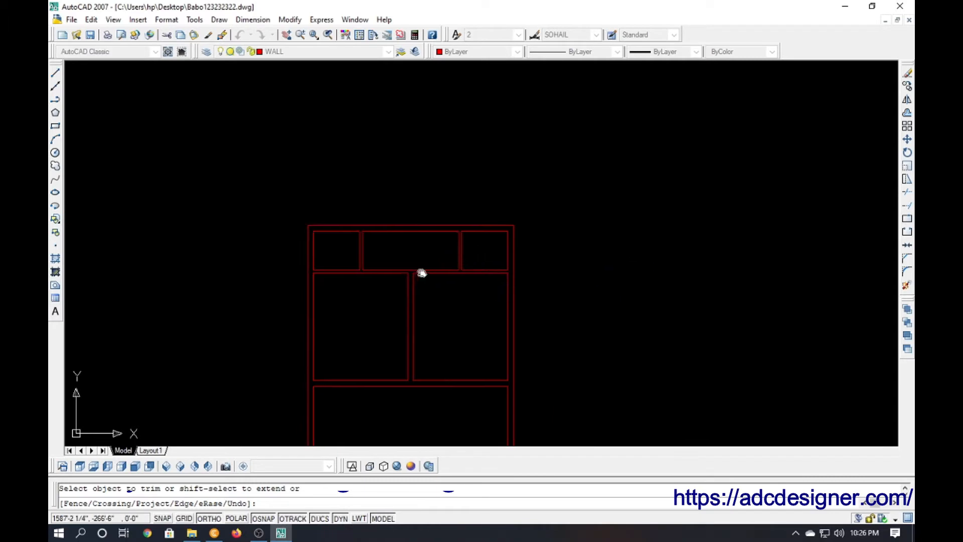
middle_drag(422, 273, 465, 226)
middle_drag(434, 295, 432, 264)
key(Escape)
key(Escape)
Offset the horizontal wall line below the two middle rooms 14' downward.
middle_drag(465, 344, 451, 295)
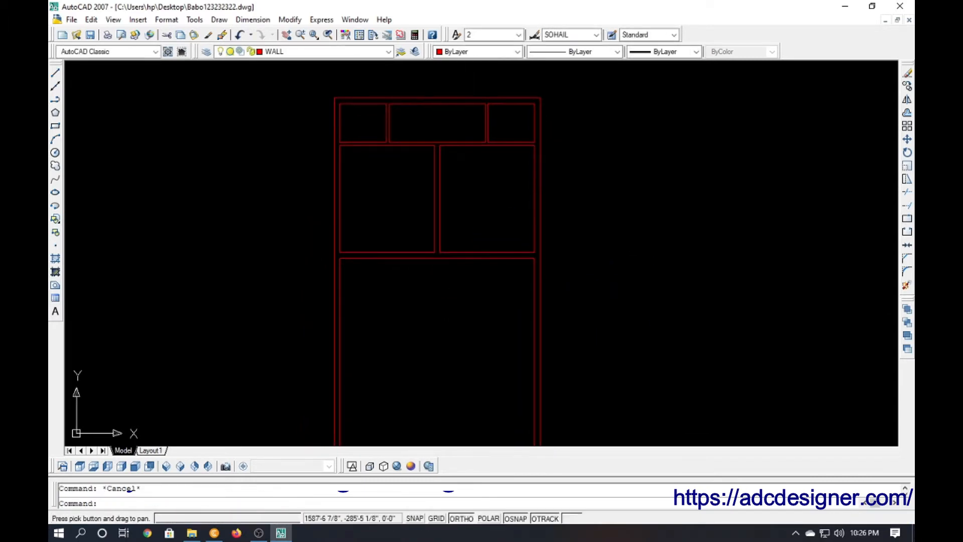
text(o)
key(Return)
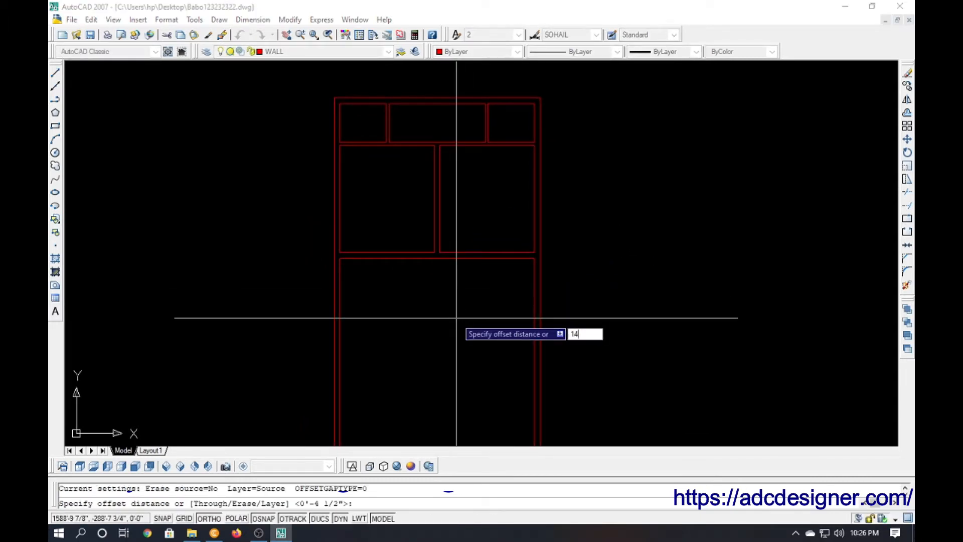
text(14')
key(Return)
click(422, 265)
click(443, 338)
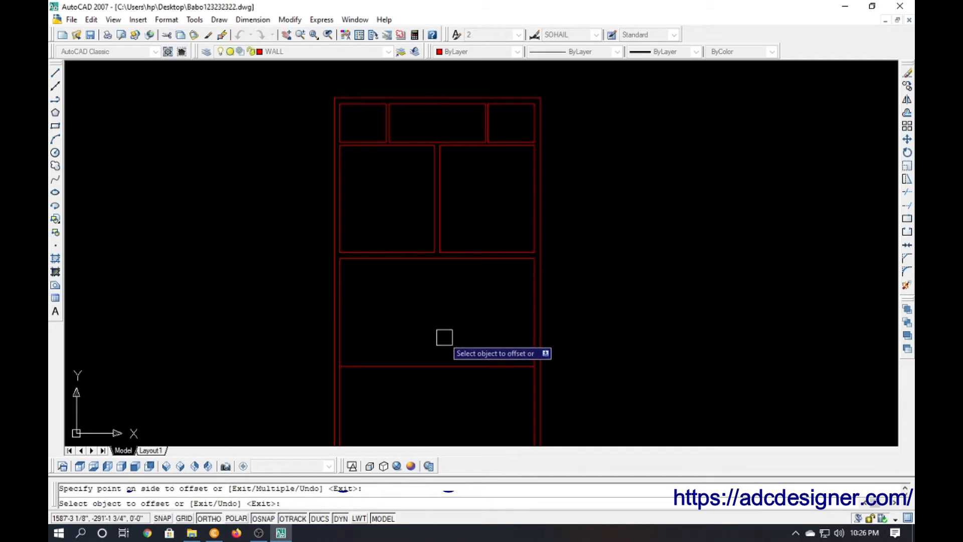
middle_drag(442, 337, 432, 274)
key(Escape)
Offset the lowest interior horizontal line 9" downward to give the wall its thickness.
text(o)
key(Return)
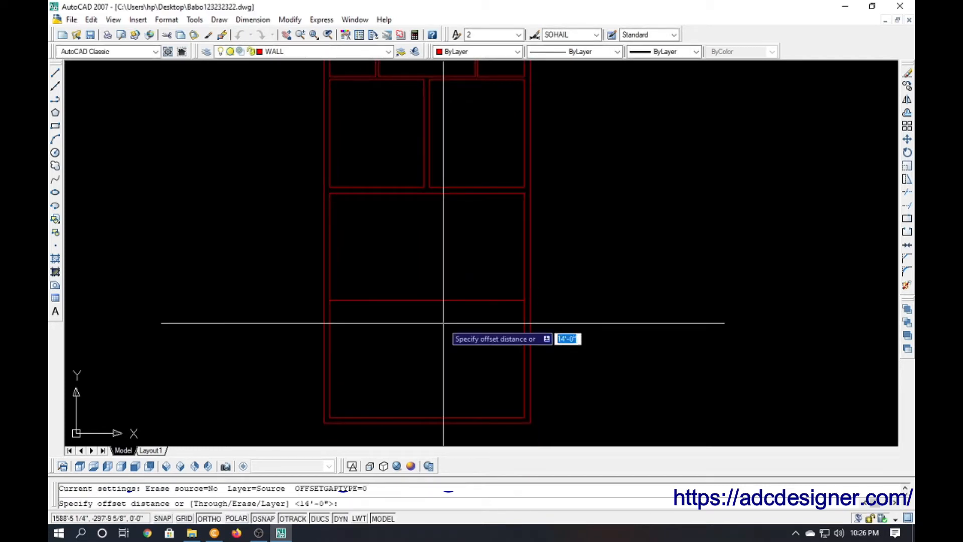
text(9)
key(Return)
click(417, 303)
click(423, 348)
key(Escape)
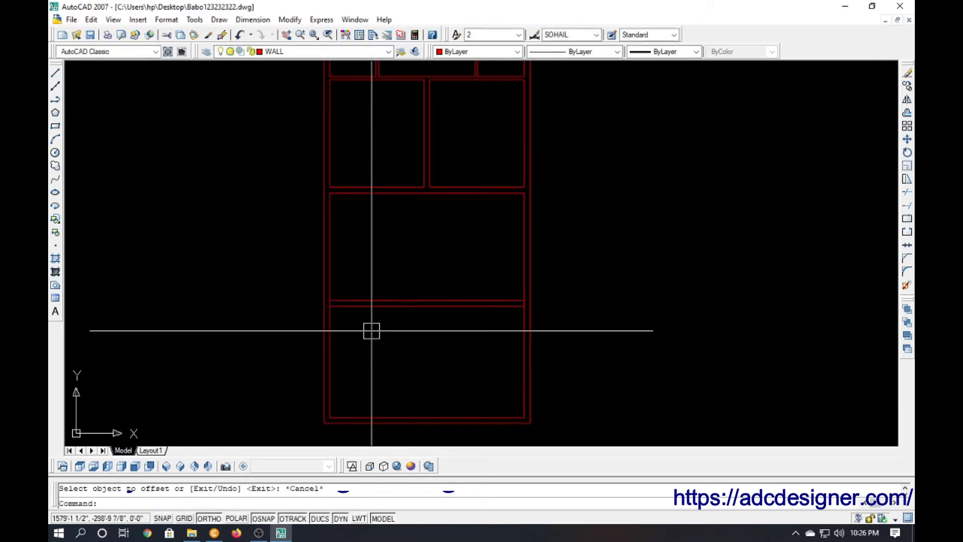
Trim the inner side wall lines between the two new horizontal wall lines at both ends.
text(tr)
key(Return)
key(Return)
scroll(333, 306, up, 4)
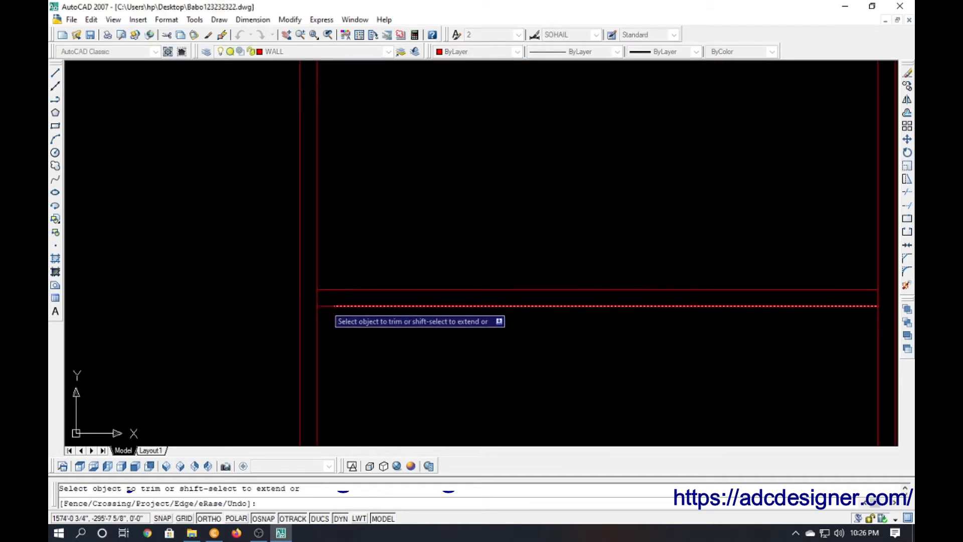
scroll(327, 306, up, 2)
scroll(285, 301, down, 4)
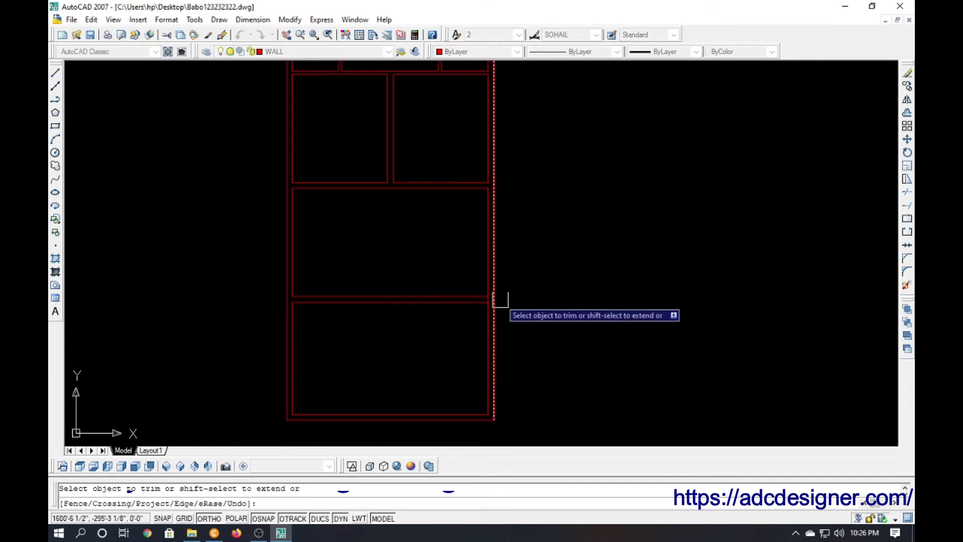
scroll(489, 305, up, 5)
scroll(489, 303, down, 4)
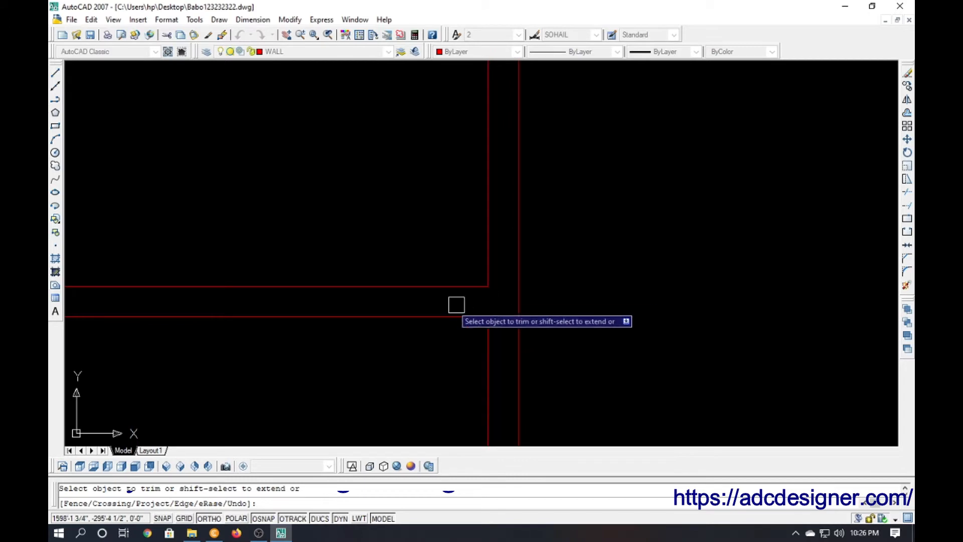
key(Escape)
Check the height of the bottom room with an aligned dimension on its left wall line.
middle_drag(415, 350, 432, 287)
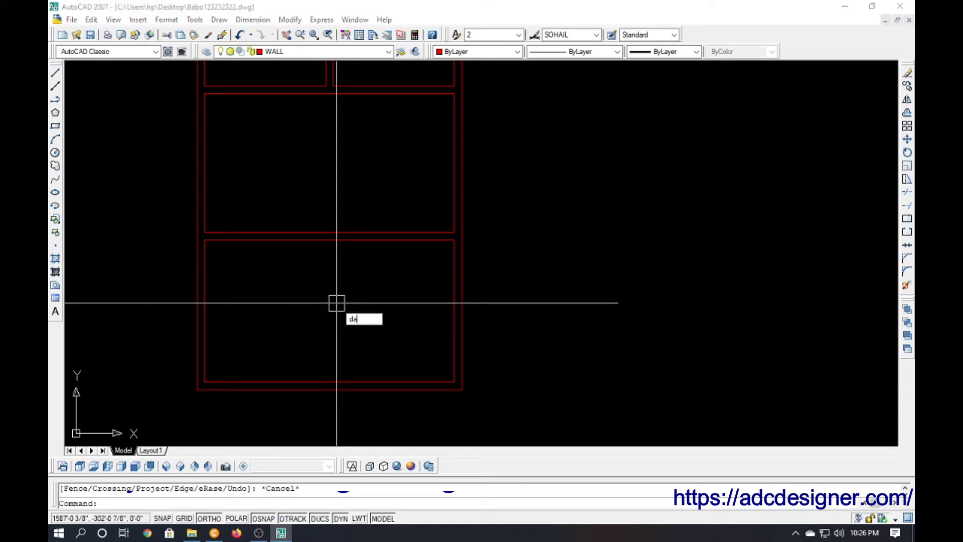
key(Return)
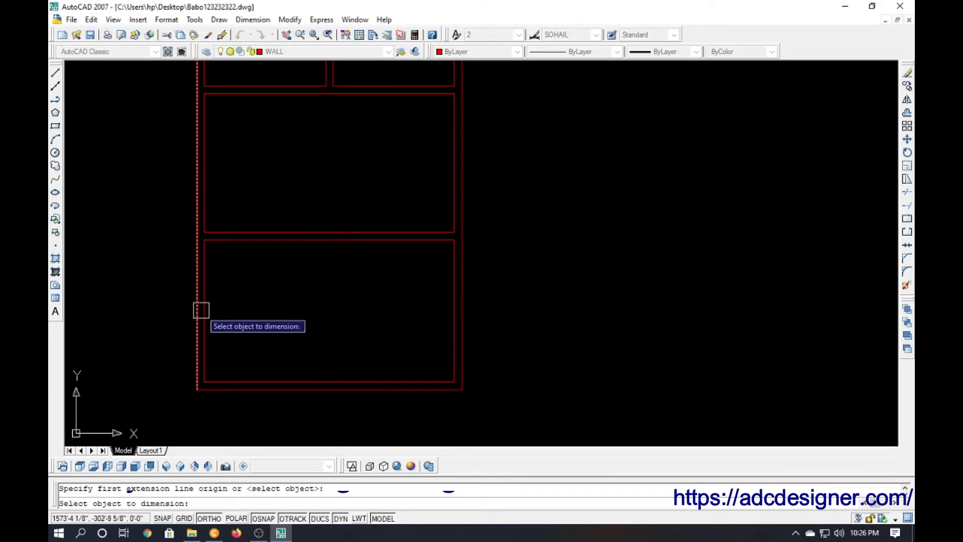
click(201, 310)
scroll(250, 311, up, 2)
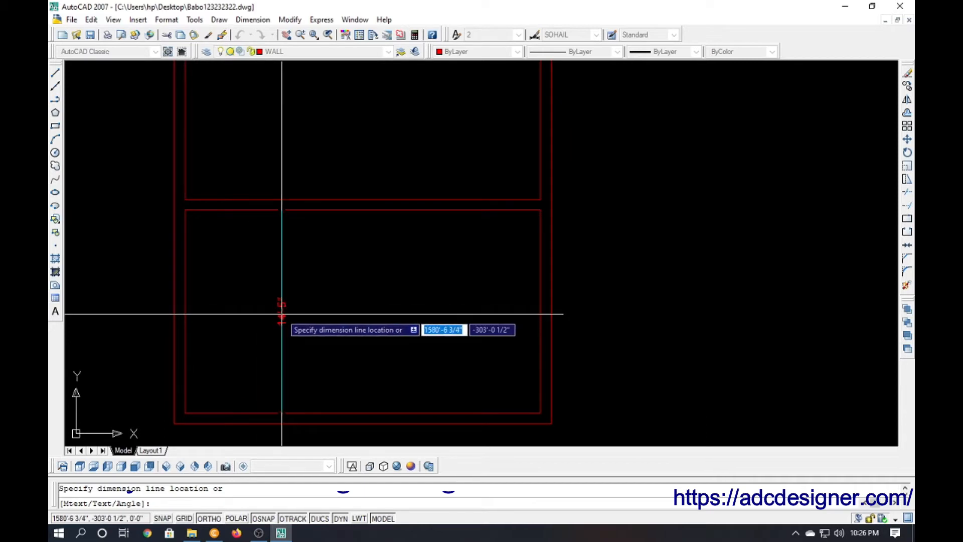
key(Escape)
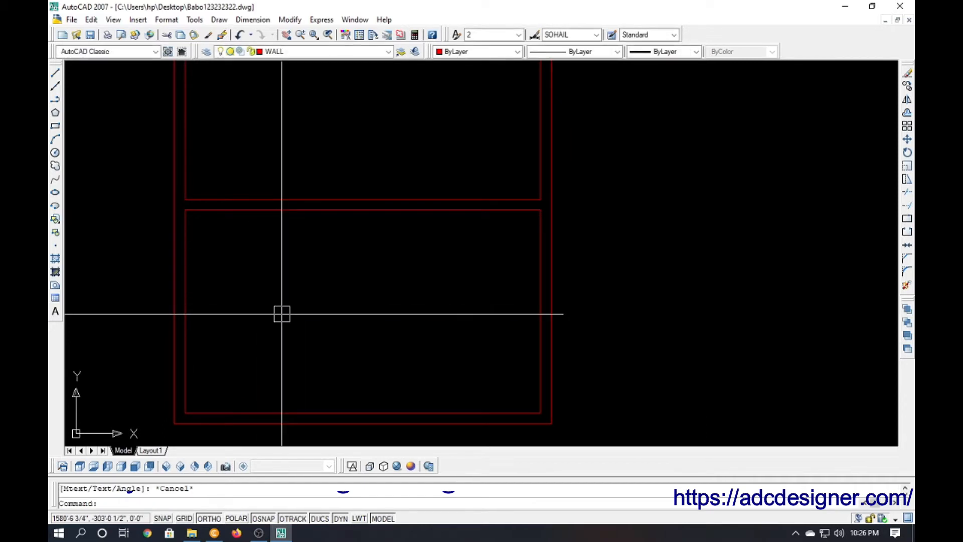
scroll(262, 314, down, 2)
key(Escape)
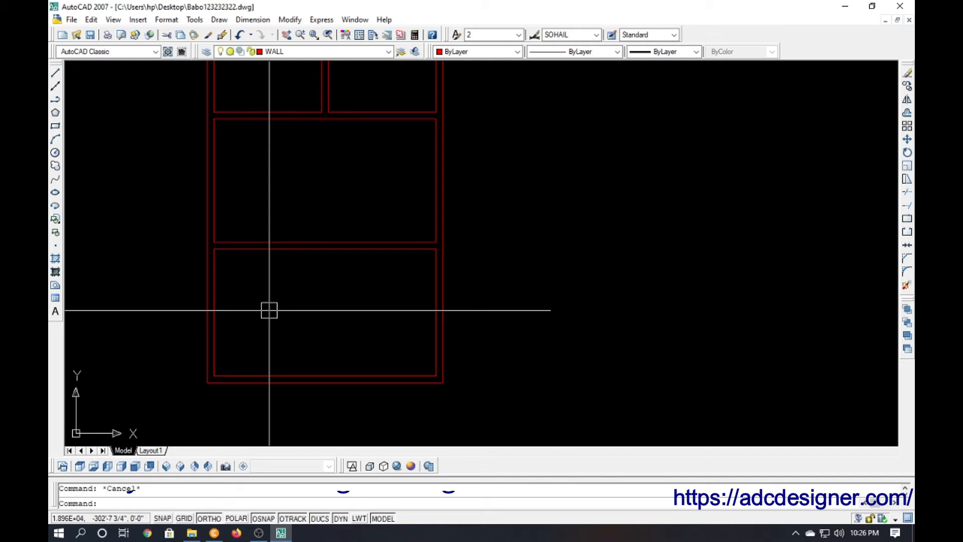
Offset the right inner wall line of the wide room above the bottom room 7' inward.
middle_drag(264, 300, 258, 373)
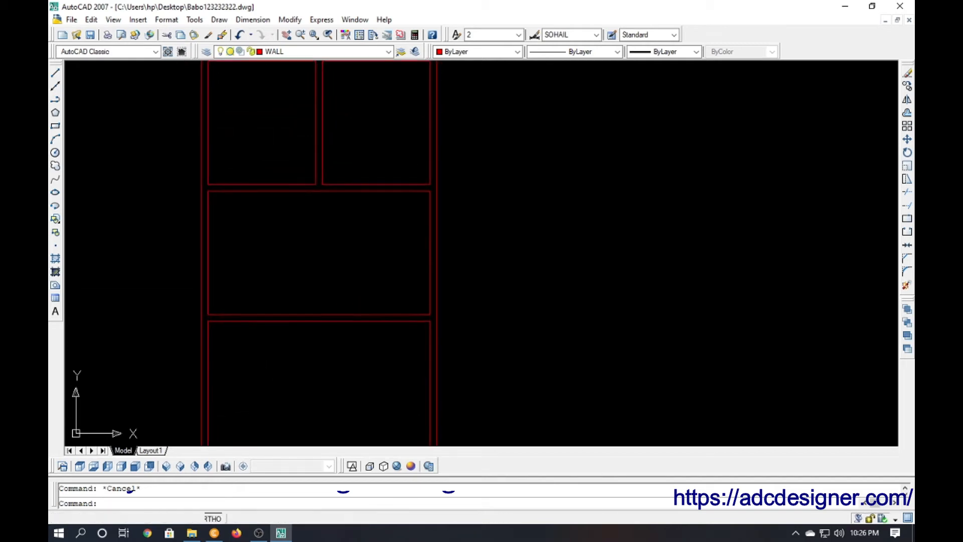
scroll(211, 302, down, 2)
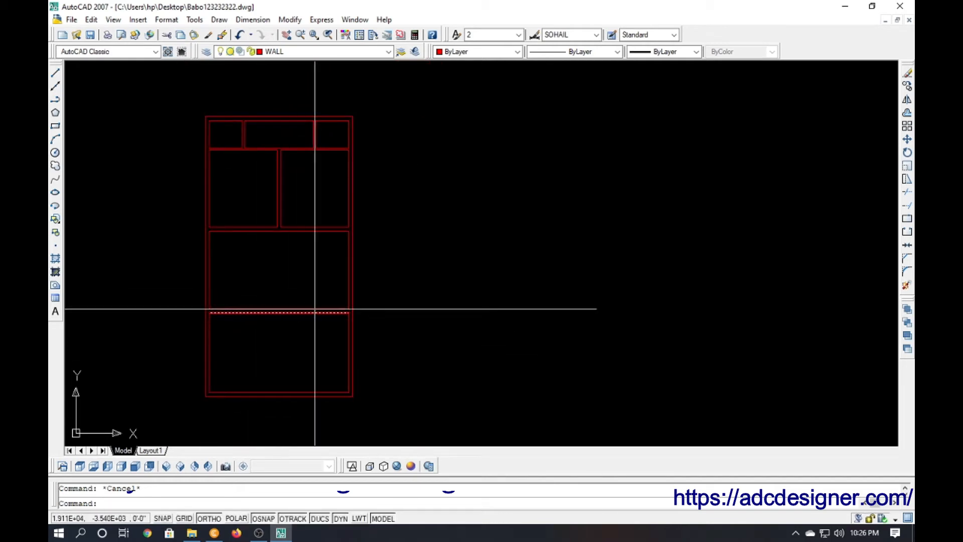
scroll(315, 309, up, 2)
key(Return)
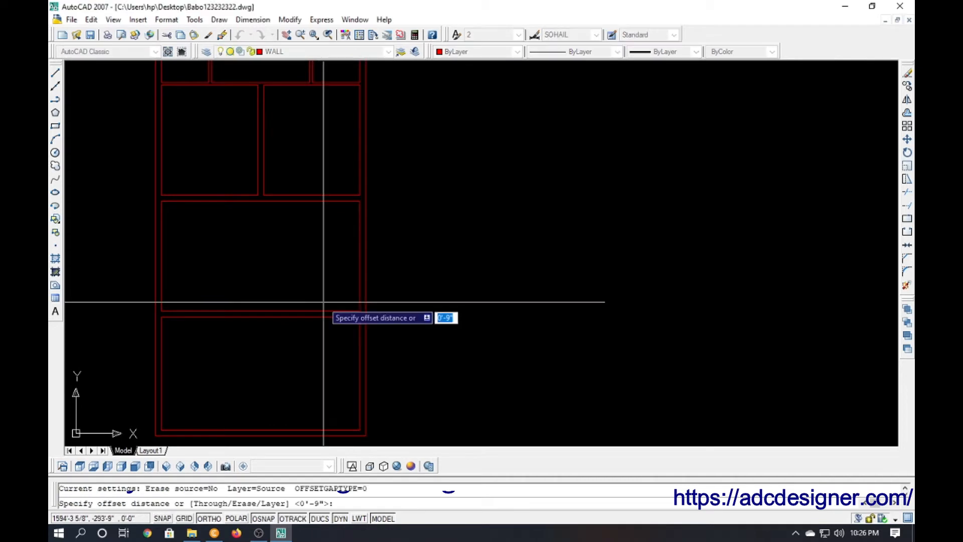
text(7')
key(Return)
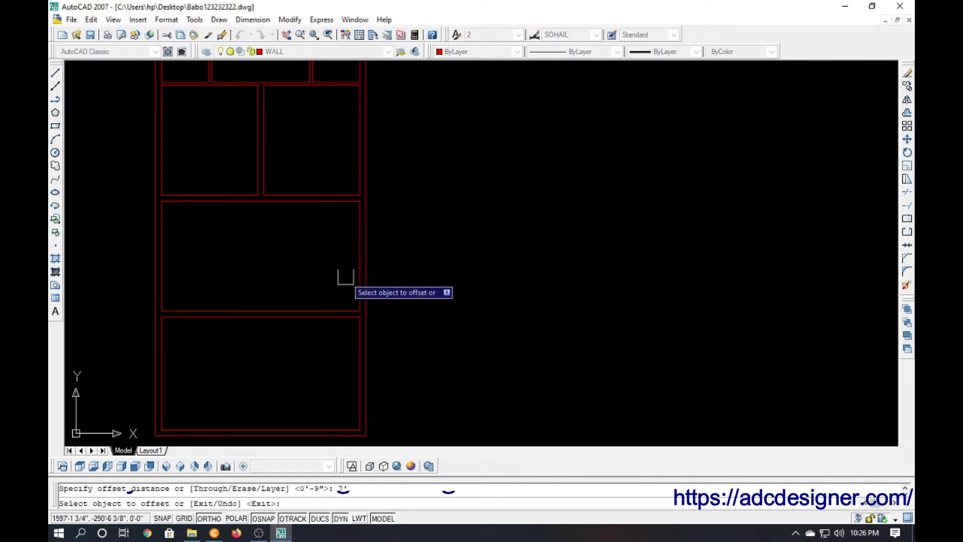
click(355, 262)
click(329, 264)
key(Escape)
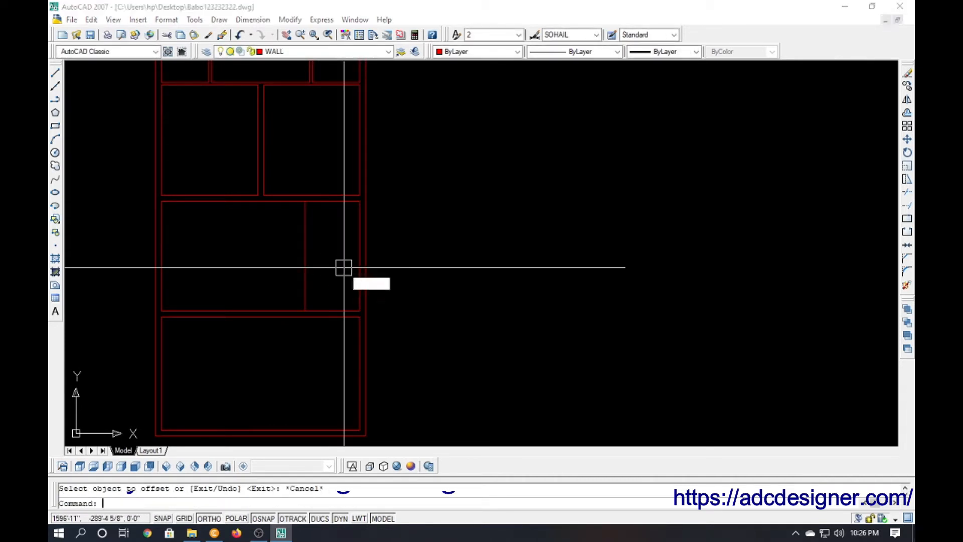
Offset the new vertical partition line 4.5" to the left.
text(o)
key(Return)
key(Return)
key(Escape)
text(o)
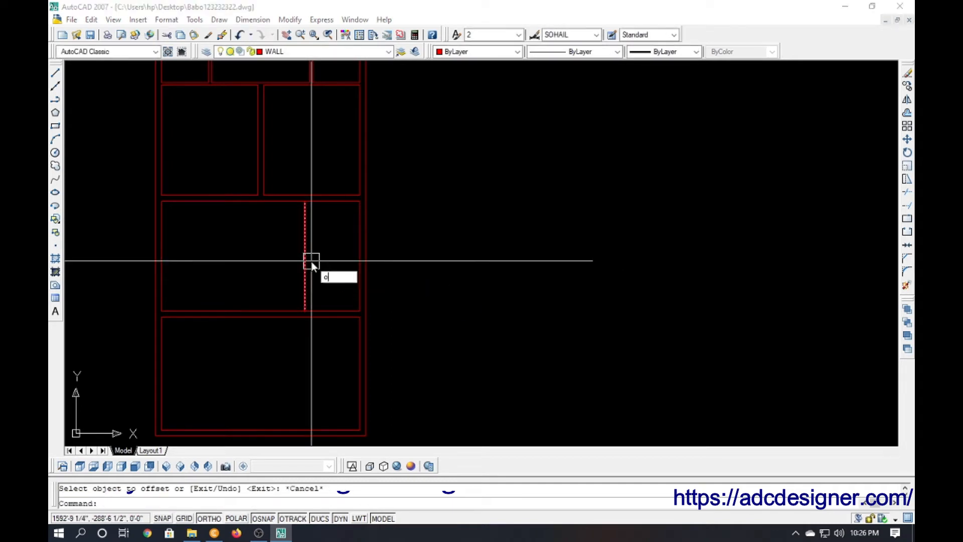
key(Return)
key(Return)
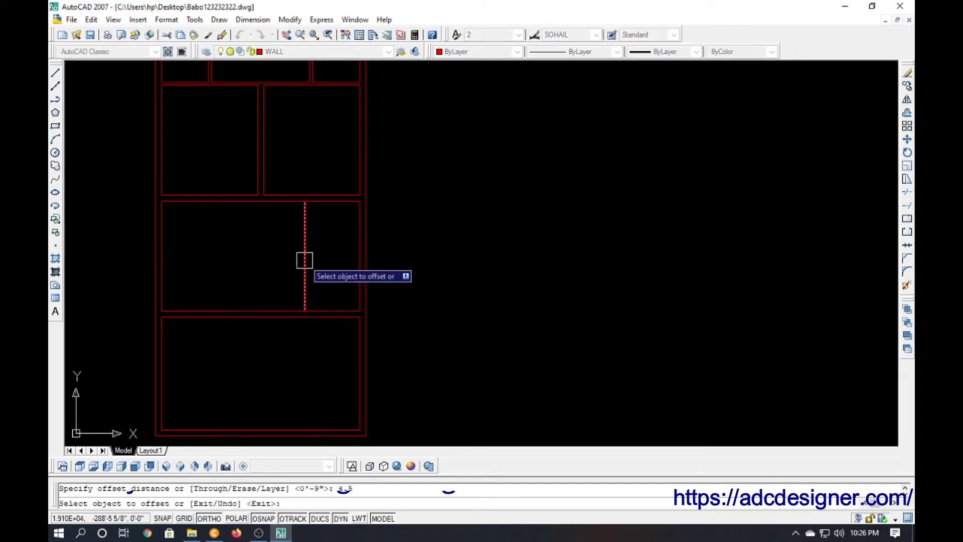
key(Escape)
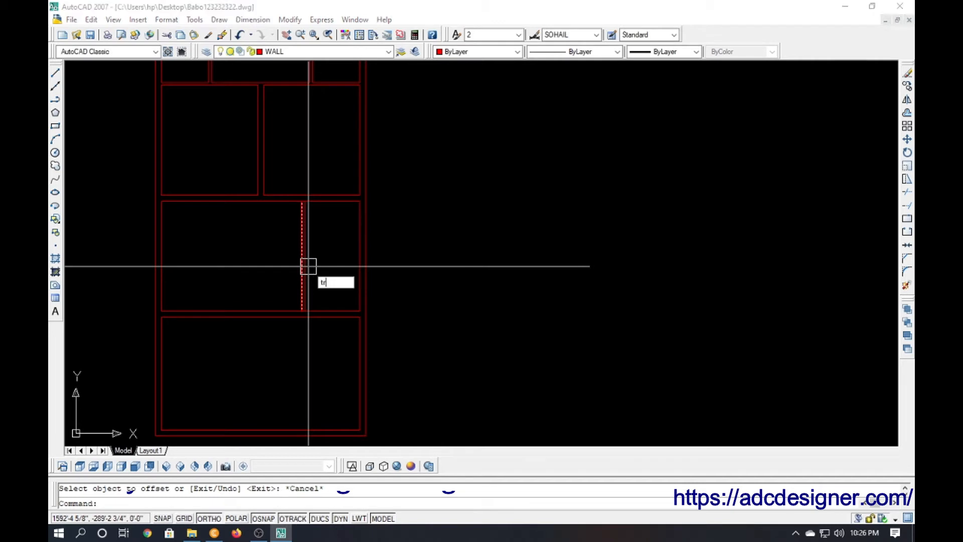
Trim the horizontal wall lines between the two new partition lines at the upper and lower junctions.
key(Return)
key(Return)
scroll(304, 200, up, 6)
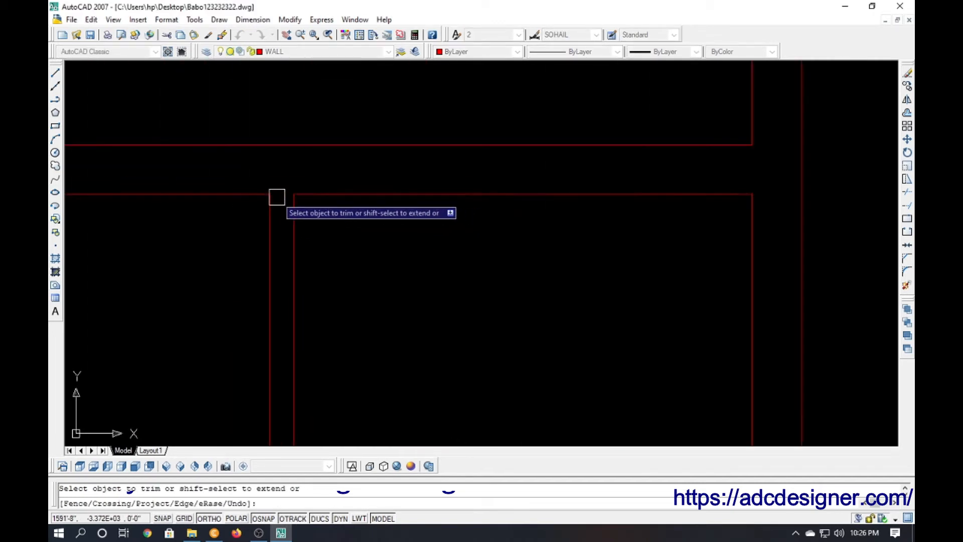
scroll(278, 203, down, 5)
scroll(282, 356, up, 5)
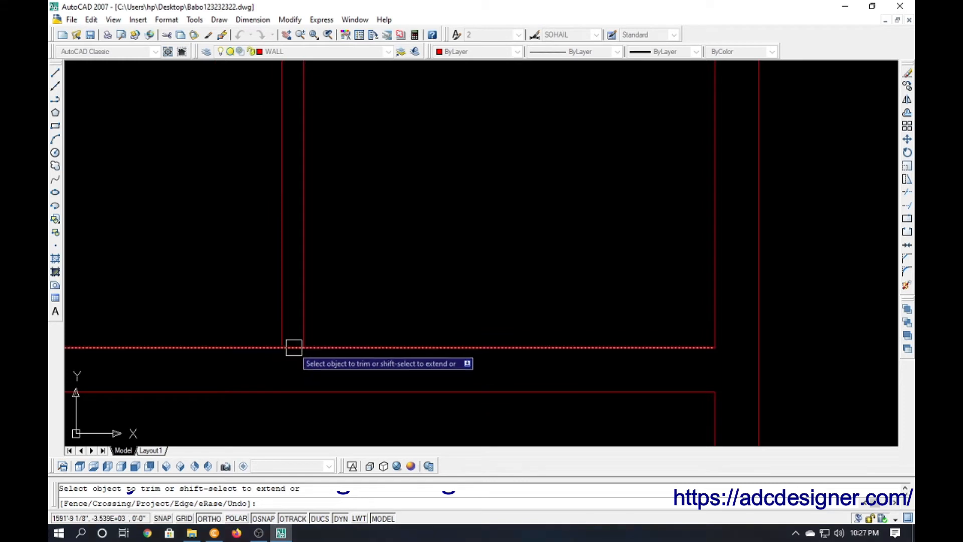
key(Escape)
scroll(327, 301, down, 5)
scroll(328, 301, down, 4)
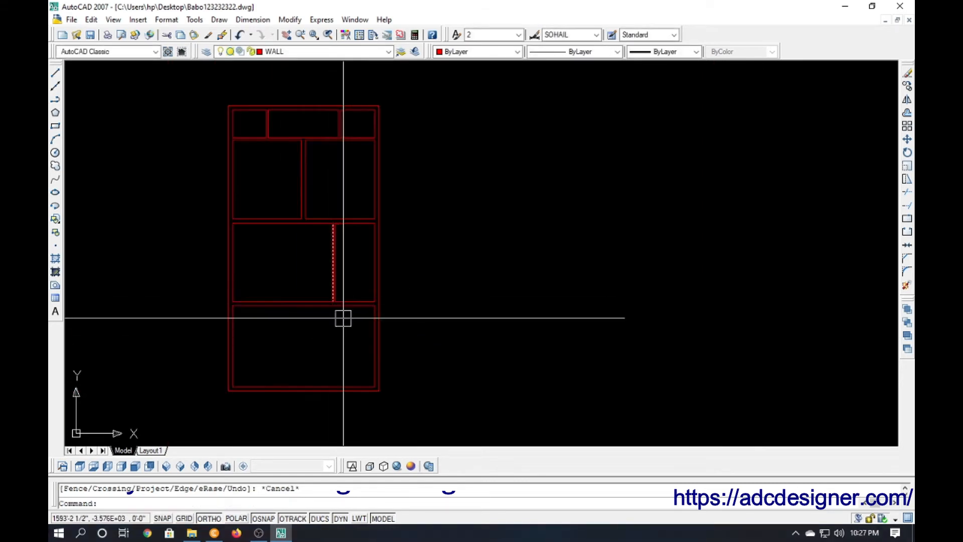
key(Escape)
Draw a short vertical line across the horizontal wall, down from the lower-left corner of the right middle room.
scroll(301, 216, up, 5)
scroll(292, 212, up, 2)
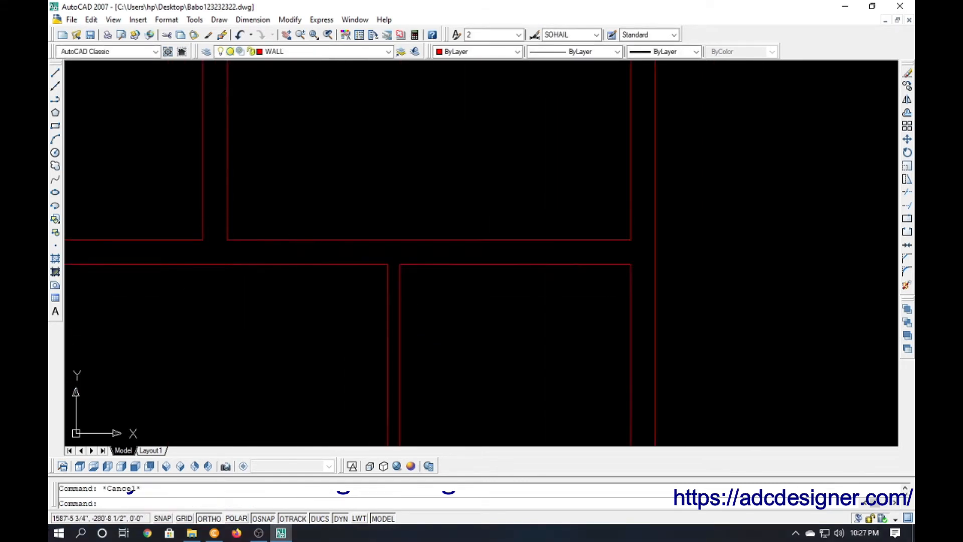
text(l)
key(Return)
click(228, 264)
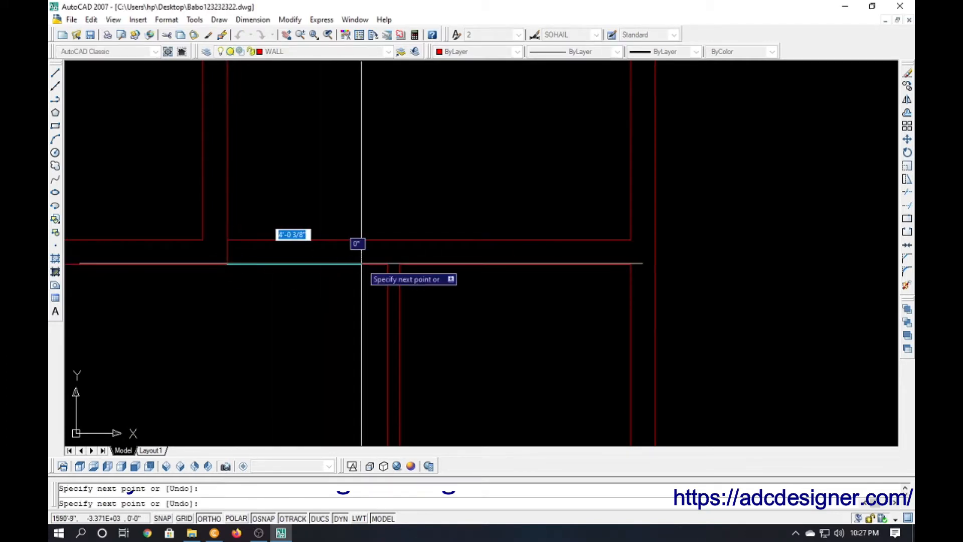
click(387, 264)
key(Return)
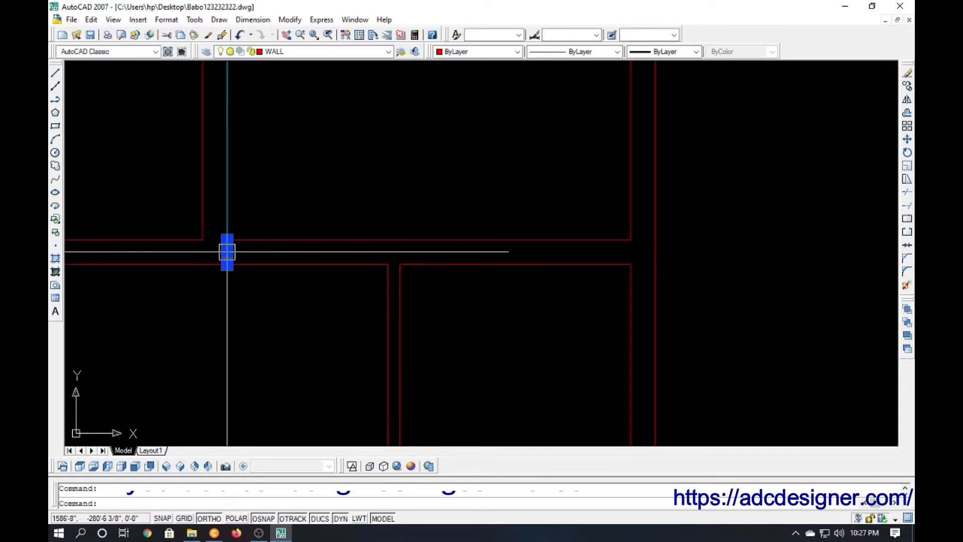
Erase the short vertical line across the horizontal wall and undo the deletion.
key(Delete)
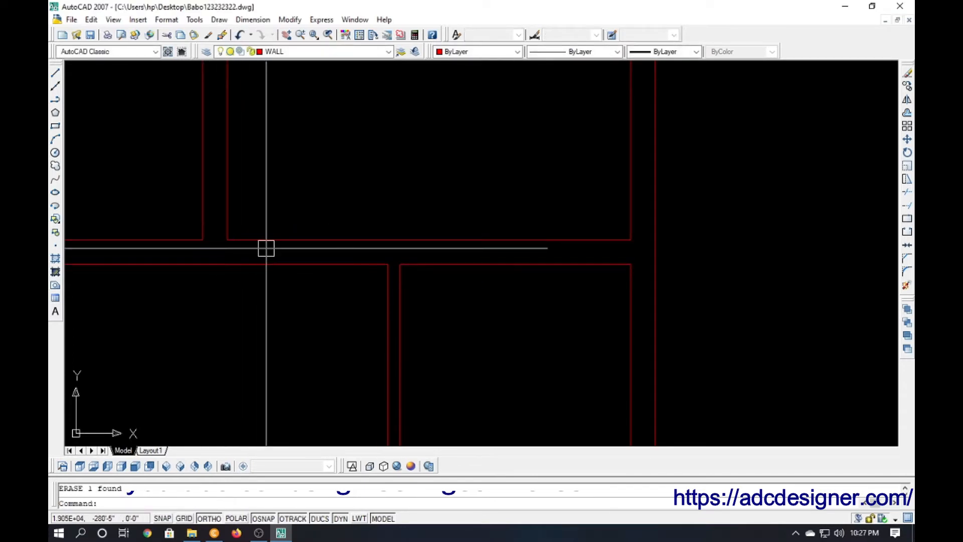
key(ctrl+z)
scroll(292, 236, down, 4)
key(Escape)
Check the bottom room's inner width with a temporary aligned dimension on its lower inner wall line.
middle_drag(288, 292, 317, 239)
mouse_move(282, 318)
middle_down()
mouse_move(305, 275)
mouse_move(280, 255)
middle_up()
scroll(273, 236, down, 2)
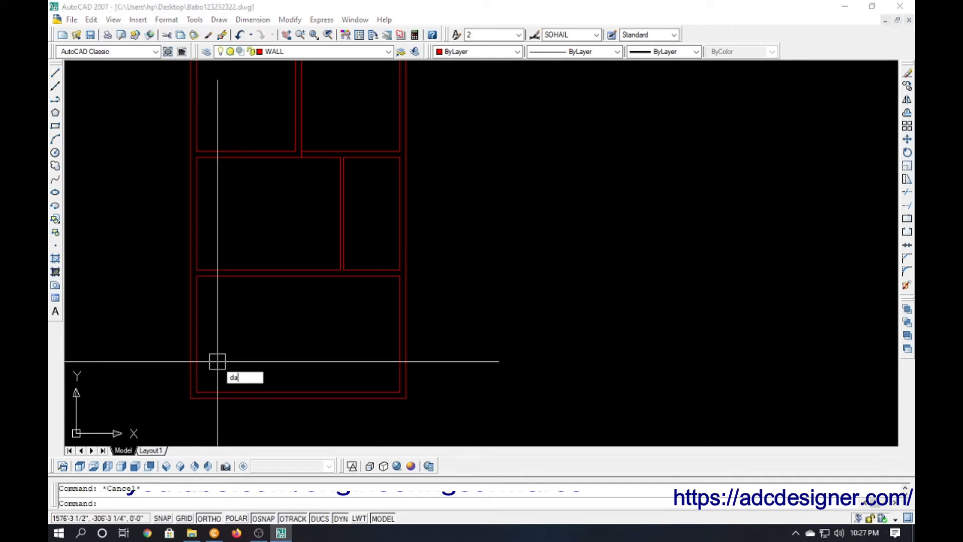
key(Return)
key(Return)
click(291, 392)
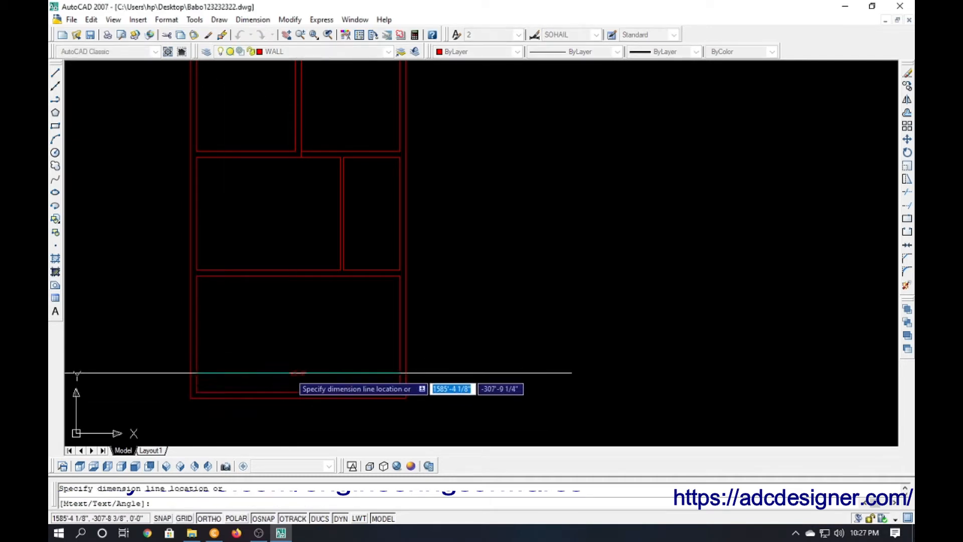
scroll(290, 374, up, 3)
key(Escape)
scroll(301, 375, down, 4)
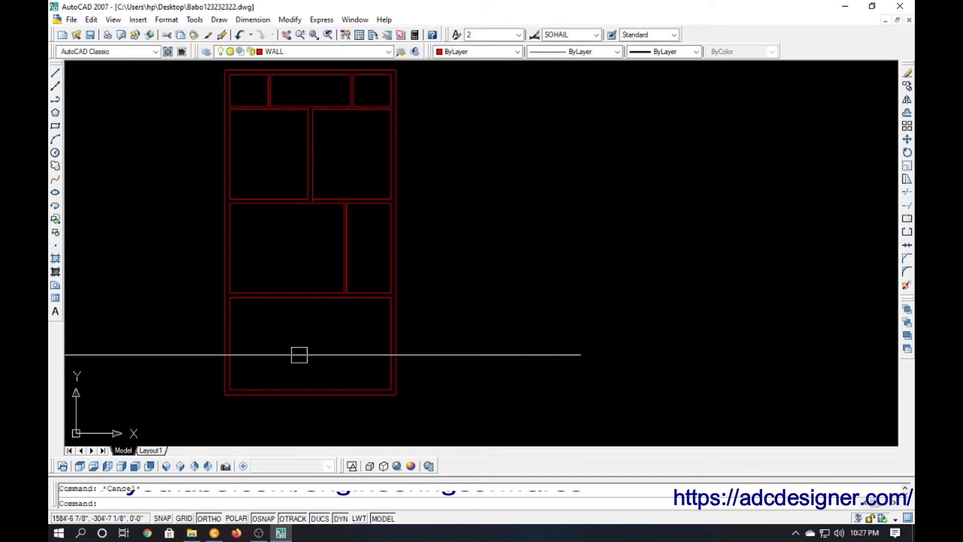
middle_drag(304, 273, 300, 282)
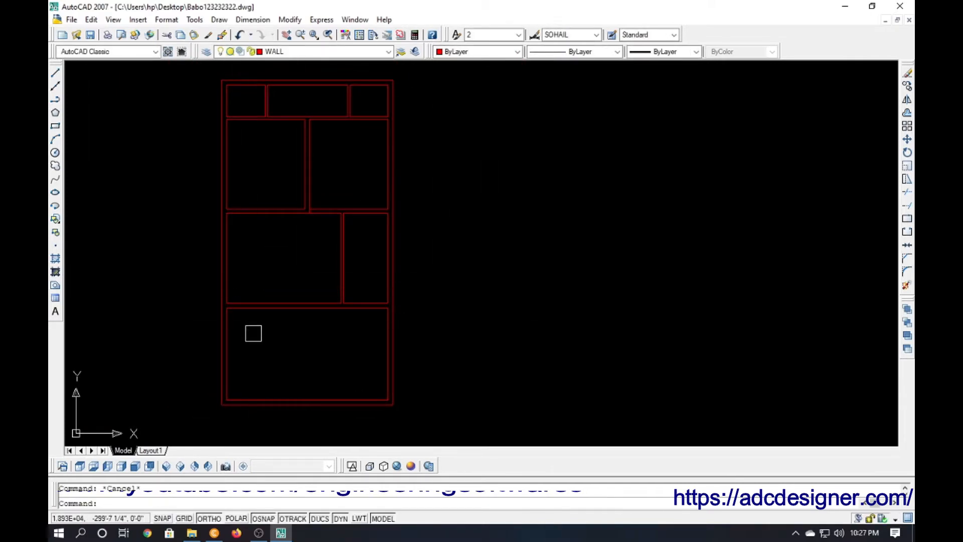
Offset the left inner wall line of the bottom room 3' inward to mark the staircase width.
text(o)
key(Return)
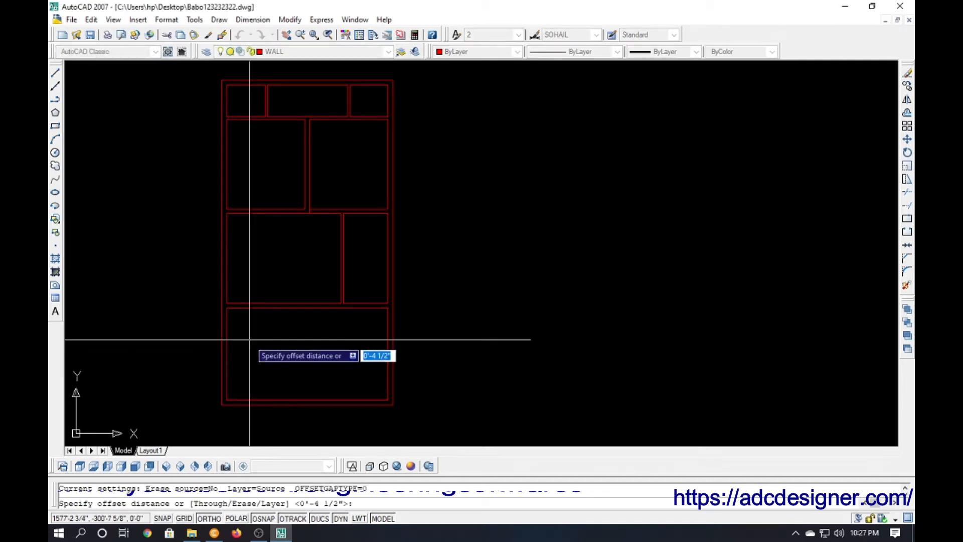
text(3)
key(Return)
click(226, 341)
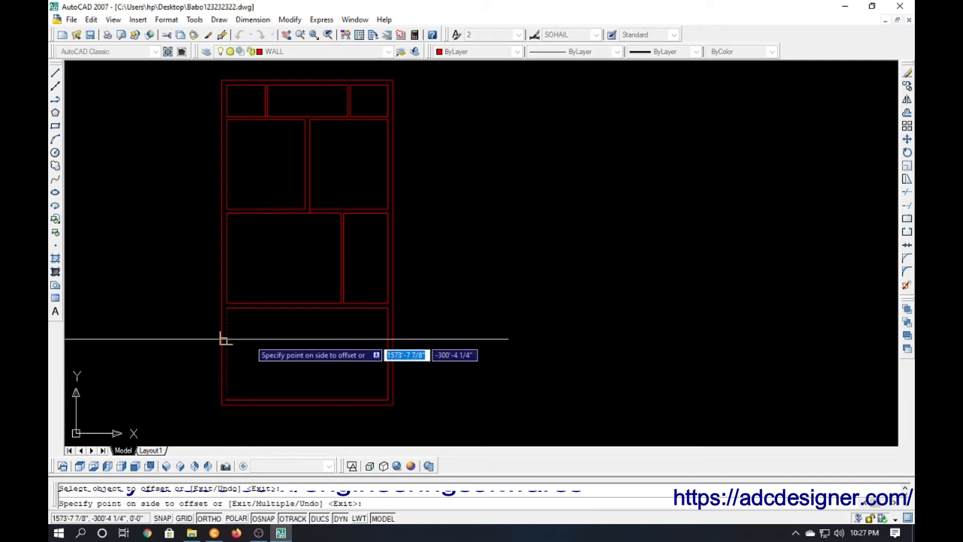
click(271, 359)
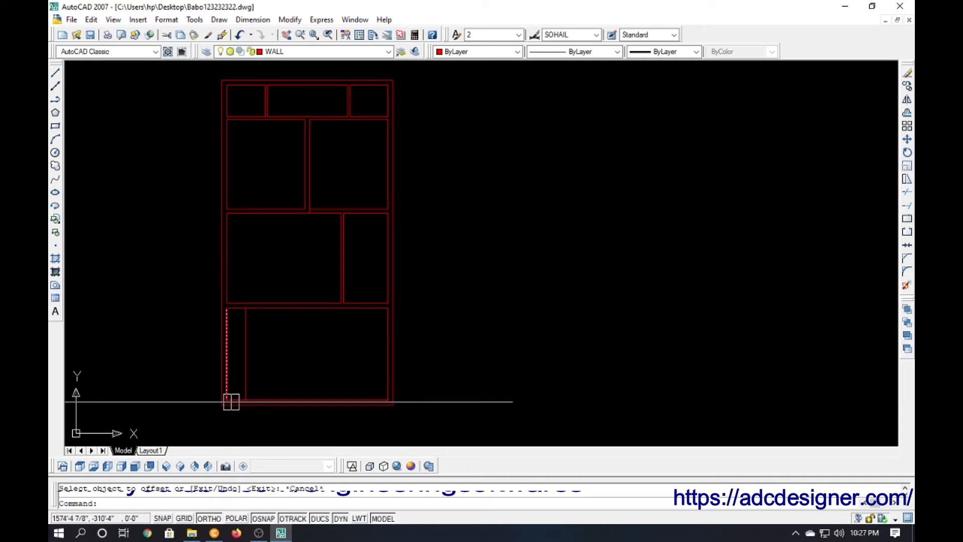
Draw a line along the lower inner wall from the bottom room's lower-left corner to the new vertical line.
scroll(227, 401, up, 2)
scroll(226, 401, up, 2)
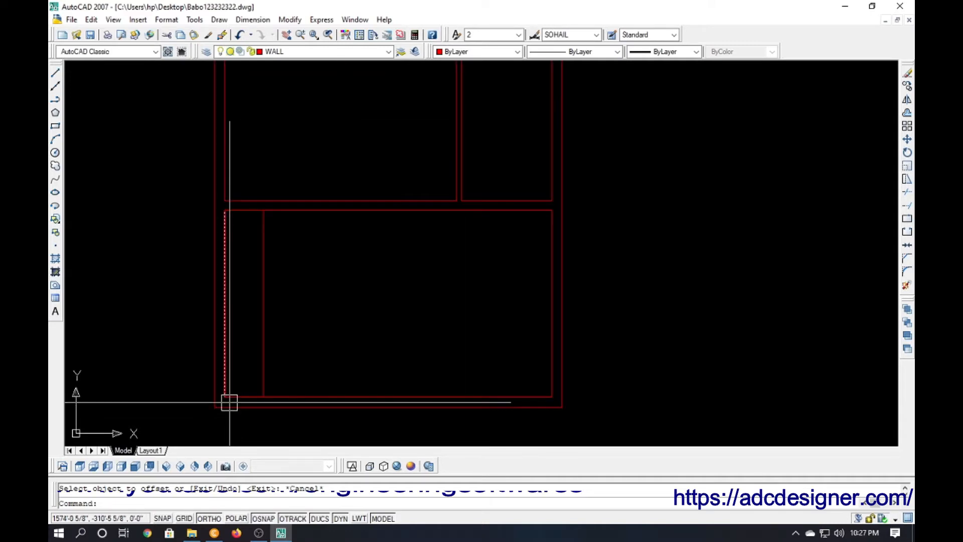
scroll(222, 402, up, 3)
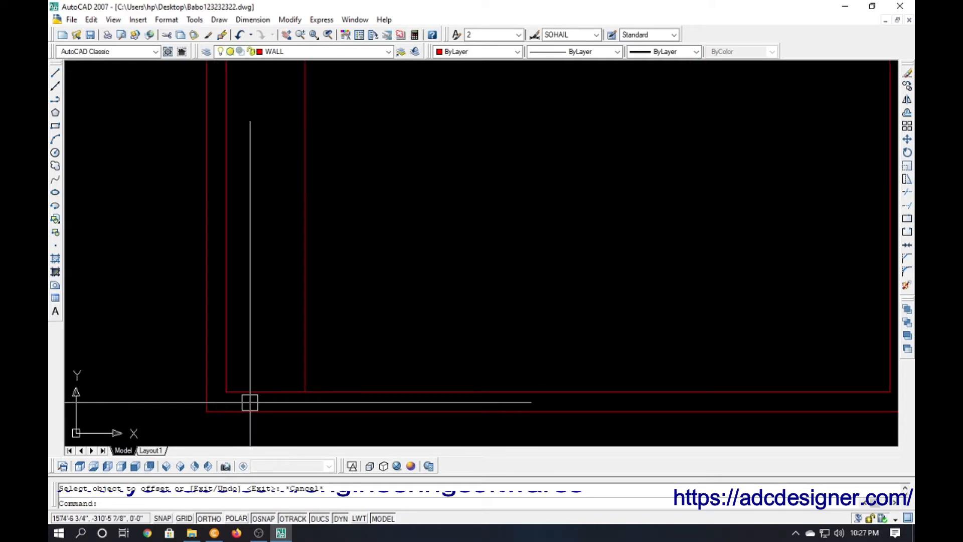
text(l)
key(Return)
click(226, 393)
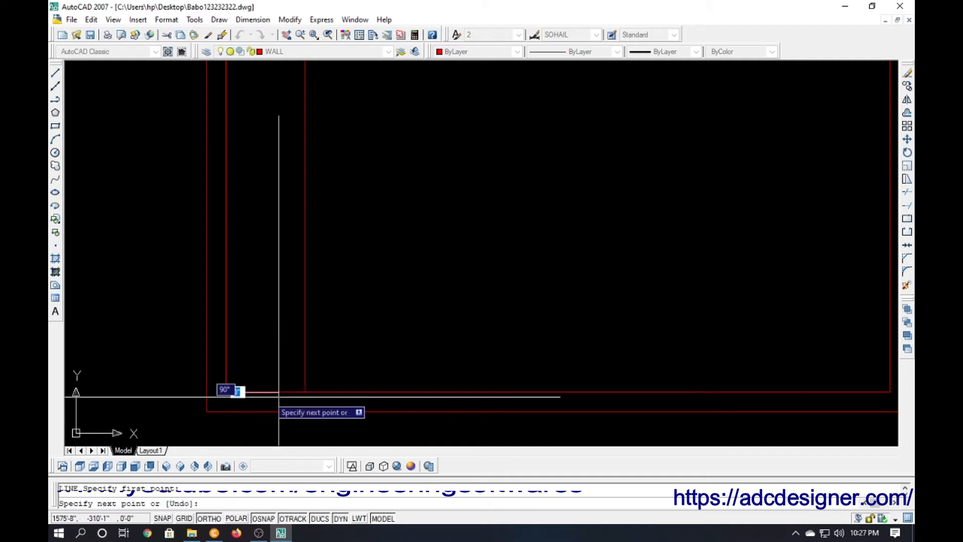
click(304, 391)
key(Return)
Offset the short bottom line upward repeatedly at 11" spacing to fill the 3' strip with stair treads up to the room's upper wall.
scroll(200, 373, down, 4)
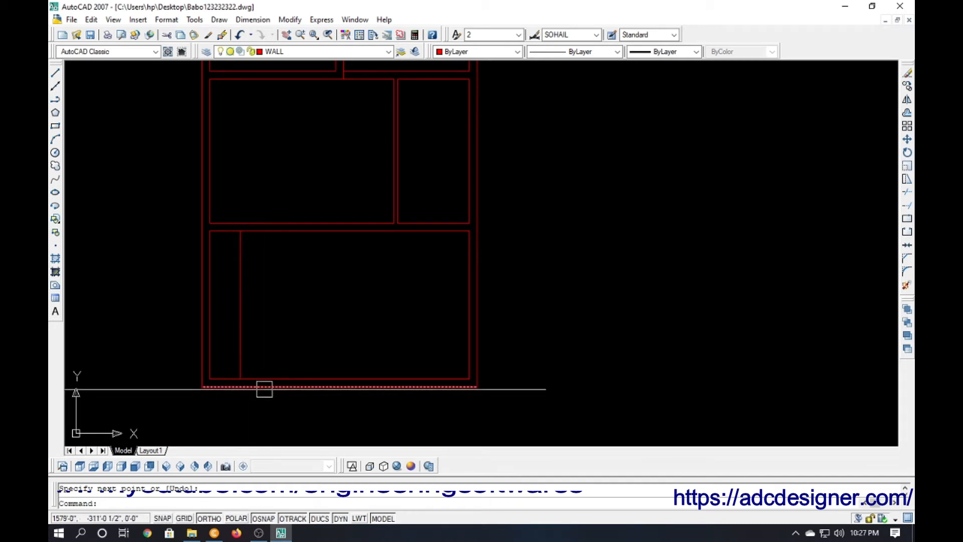
text(o)
key(Return)
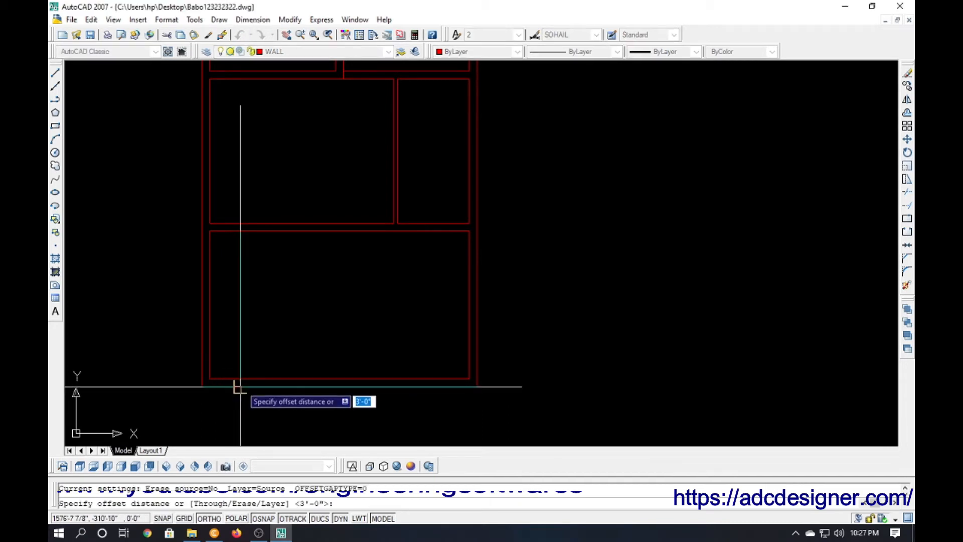
text(11)
key(Return)
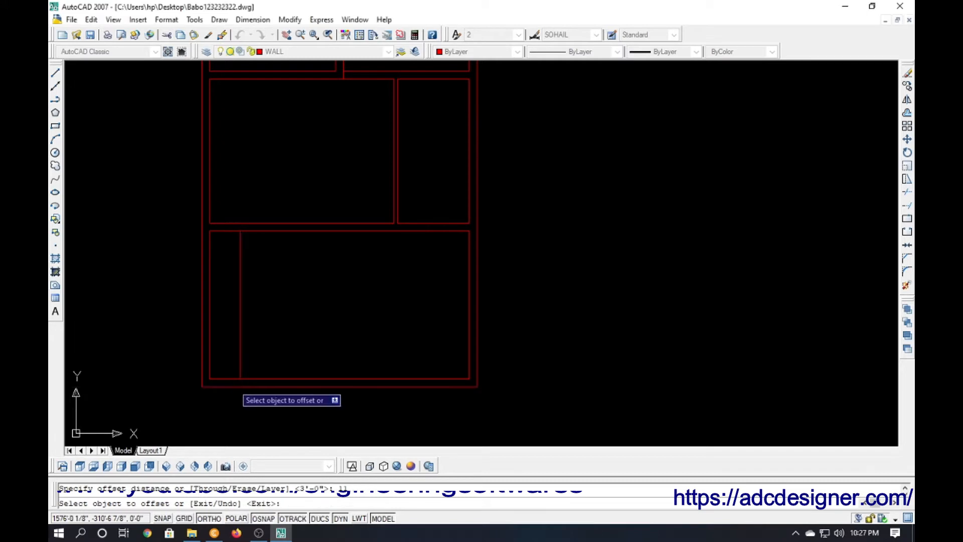
click(226, 375)
text(m)
key(Return)
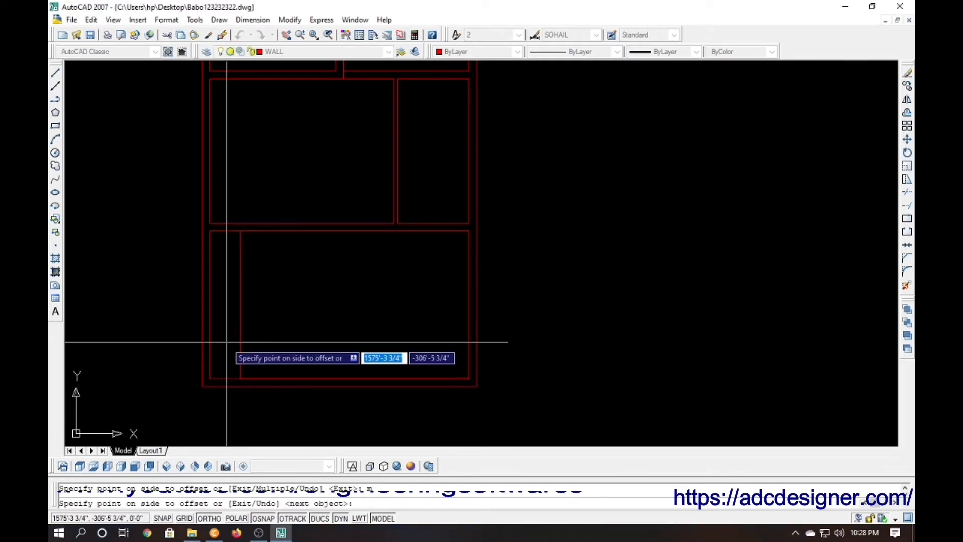
click(227, 328)
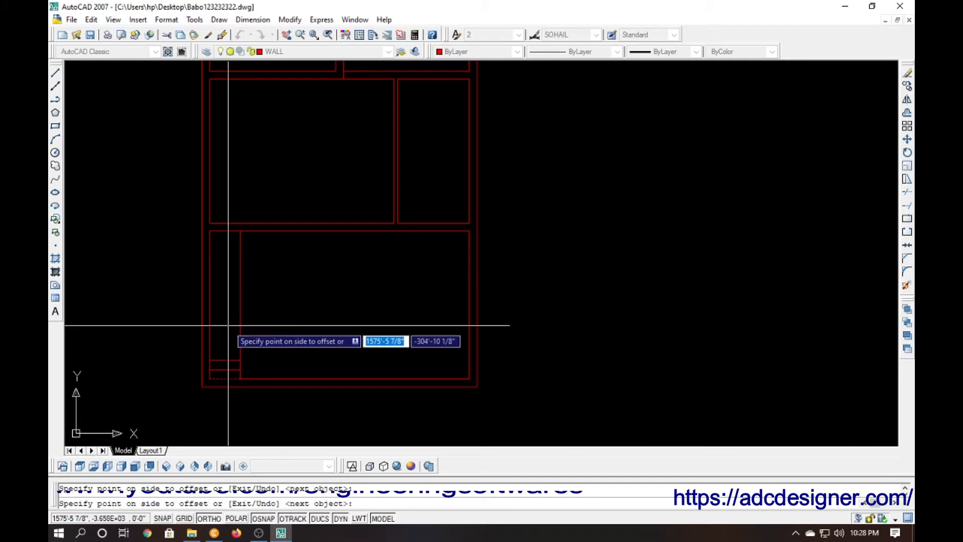
click(228, 323)
click(229, 315)
click(229, 305)
click(230, 286)
click(230, 273)
click(230, 263)
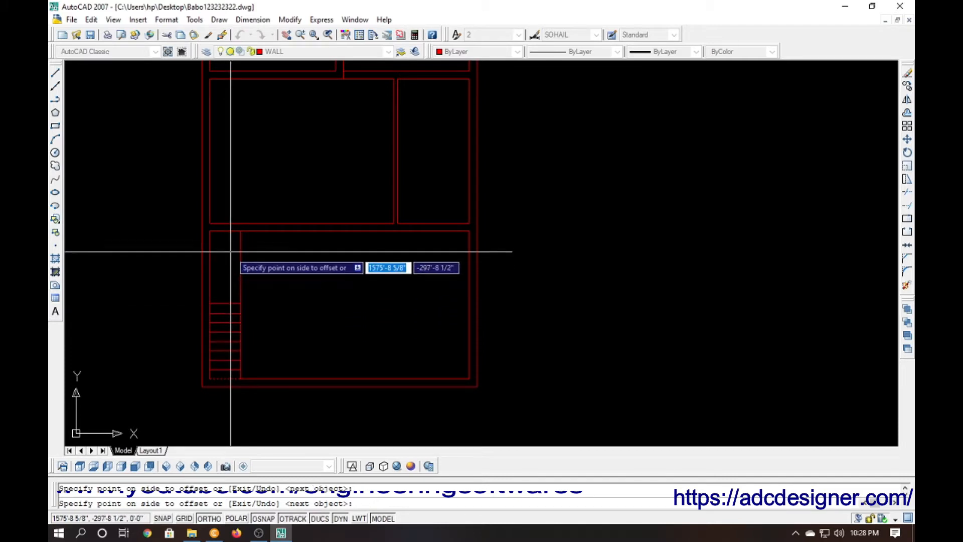
click(230, 247)
click(229, 244)
click(224, 238)
click(233, 220)
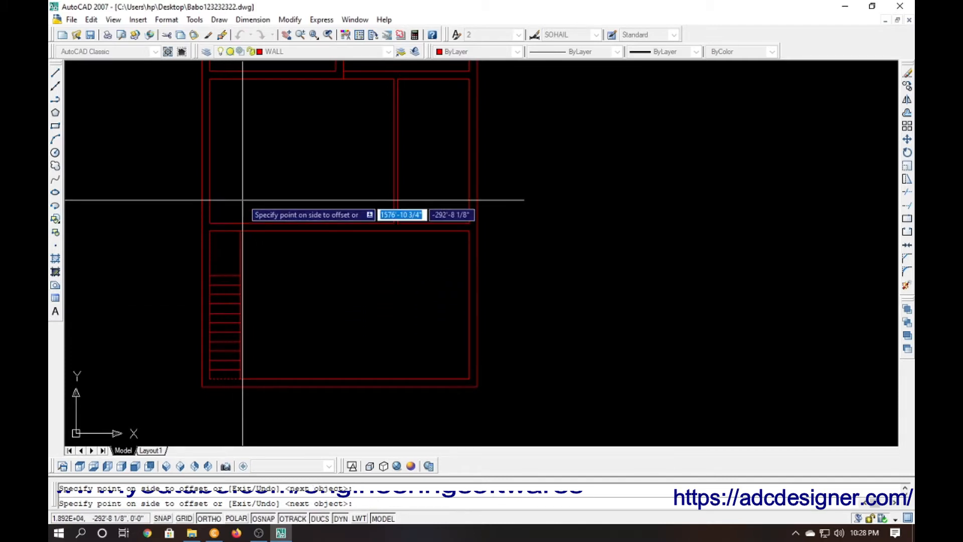
click(243, 201)
click(236, 182)
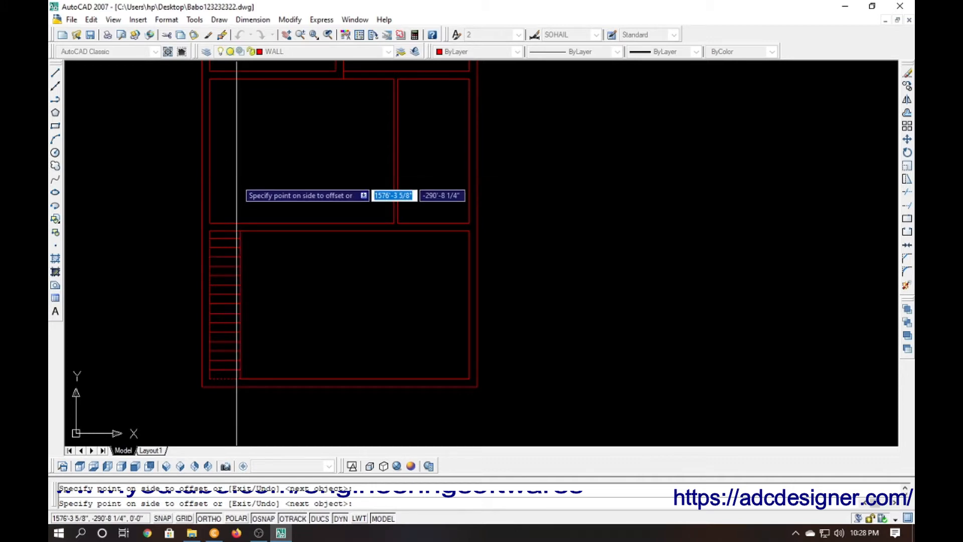
click(239, 187)
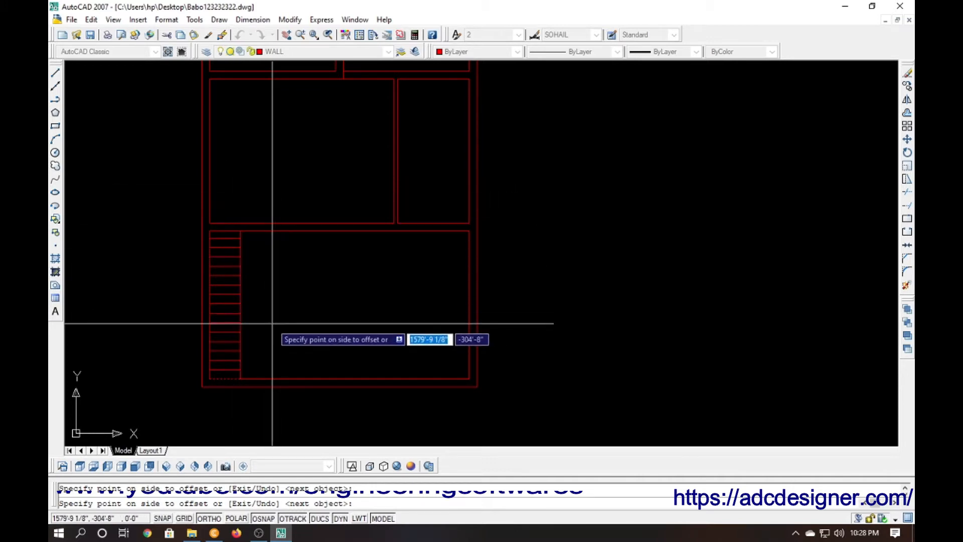
key(Escape)
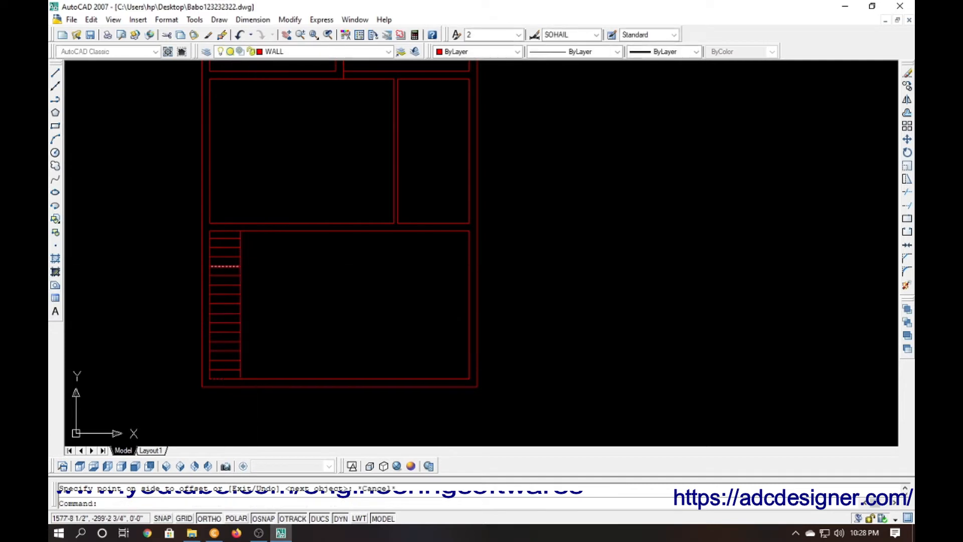
Draw a short vertical line across the horizontal wall, down from the lower-right corner of the left middle room.
scroll(253, 366, down, 2)
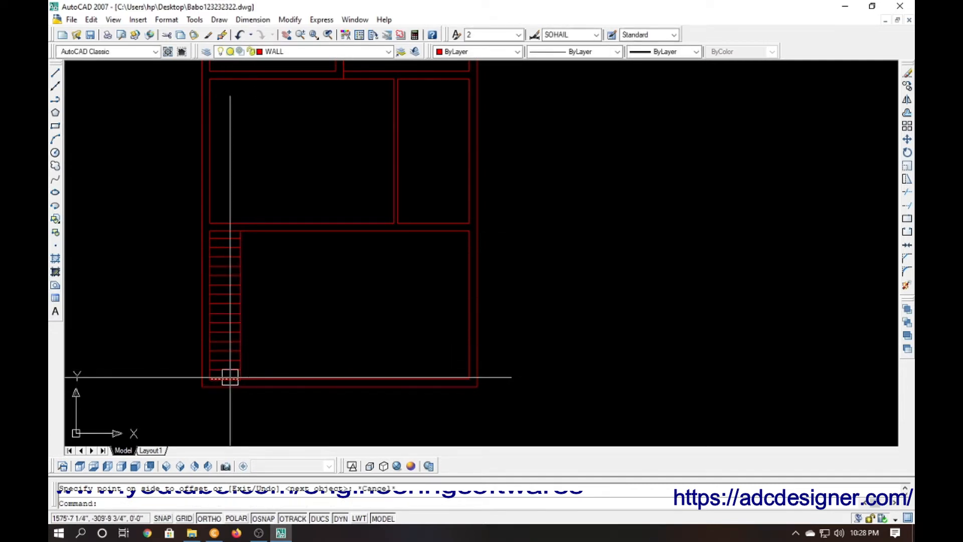
scroll(249, 384, down, 2)
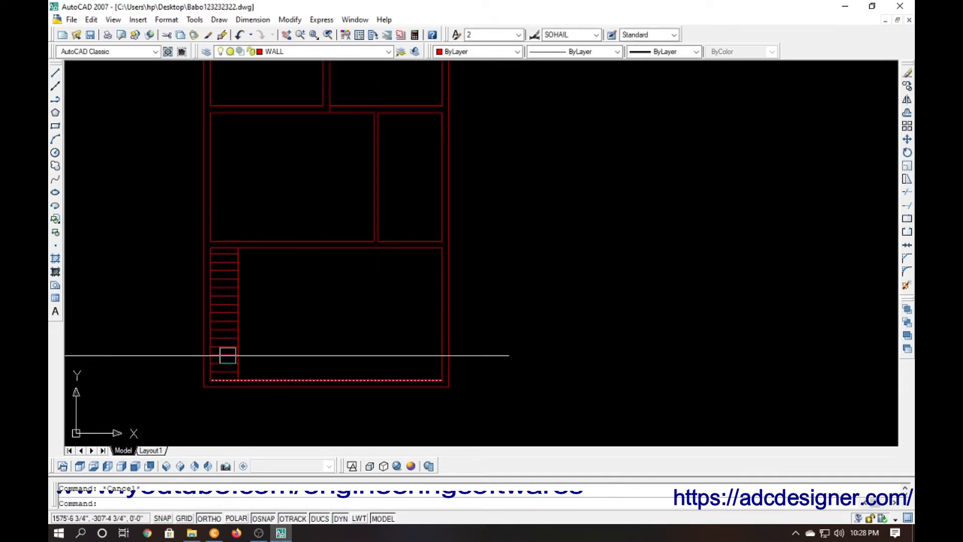
middle_drag(291, 346, 272, 354)
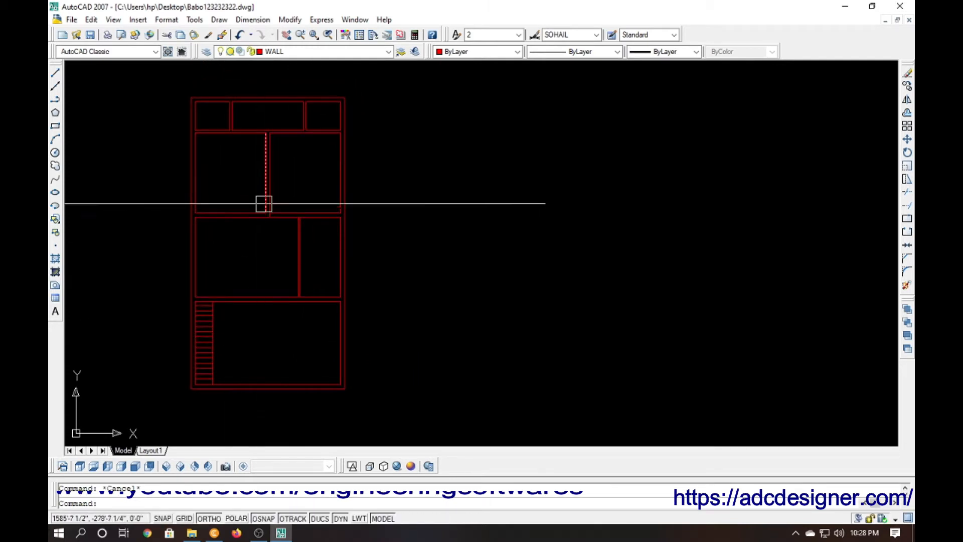
scroll(258, 211, up, 5)
text(l)
key(Return)
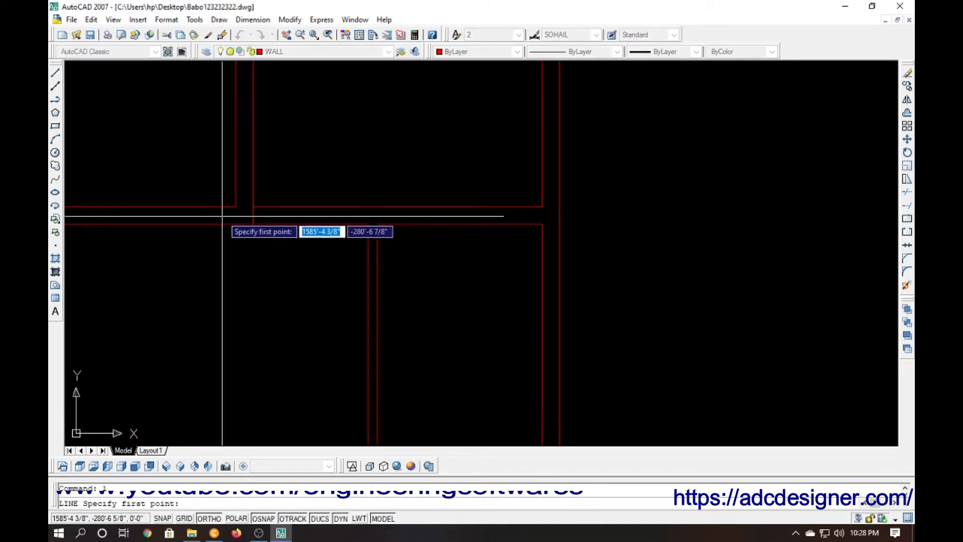
click(234, 206)
click(235, 246)
key(Return)
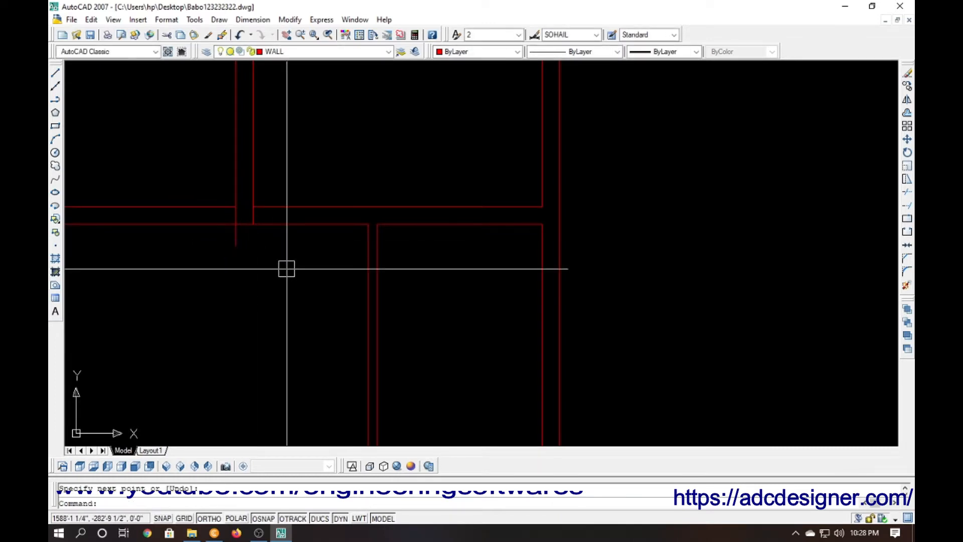
text(o)
key(Return)
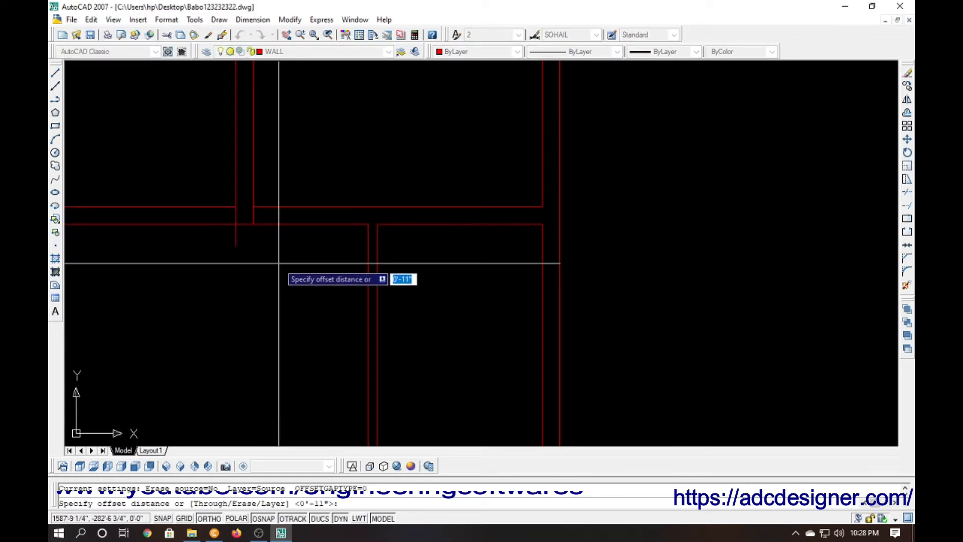
key(Escape)
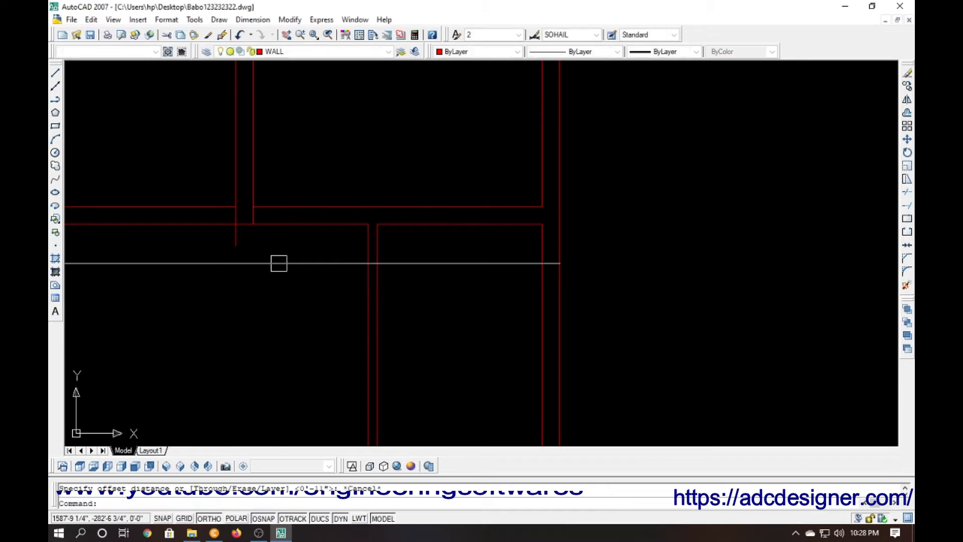
Offset the two short vertical lines 4.5" outward from the wall junction, the right one to the right and the left one to the left.
key(Return)
text(4.5)
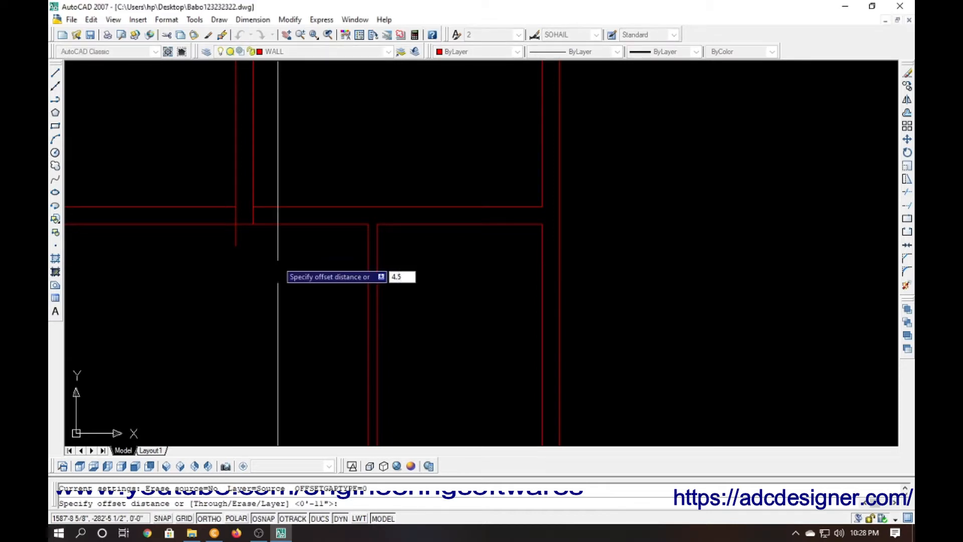
key(Return)
click(253, 220)
click(259, 230)
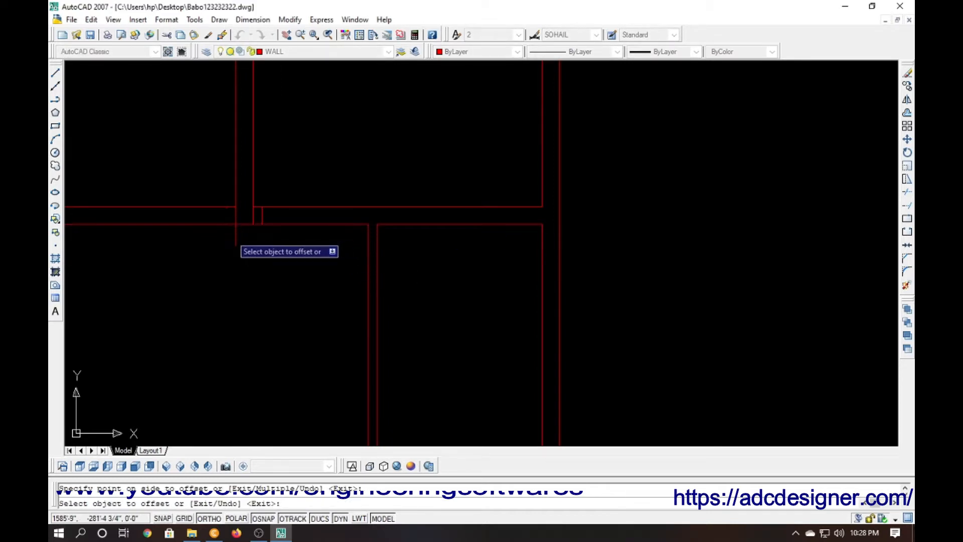
key(Escape)
Erase the two original short vertical lines at the wall junction, keeping their offset copies.
click(234, 231)
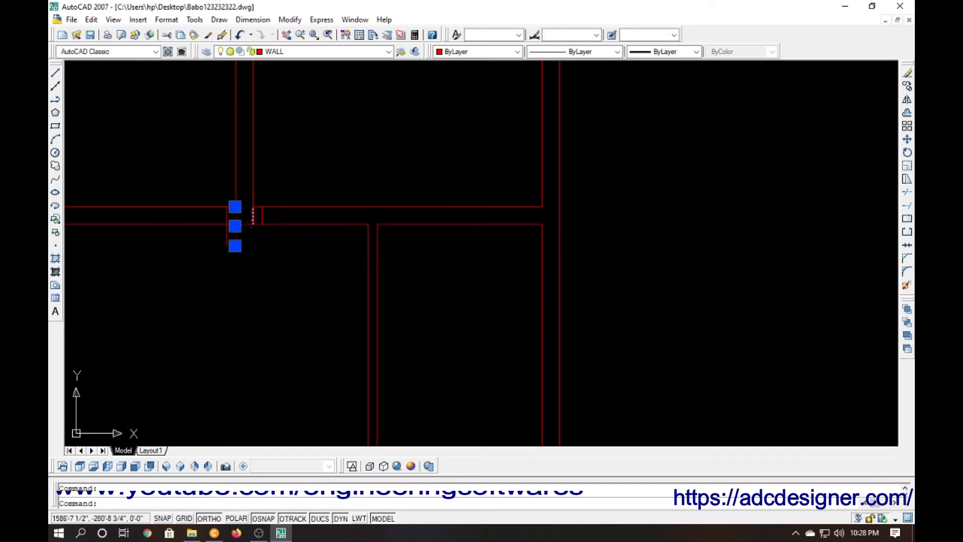
click(253, 215)
key(Delete)
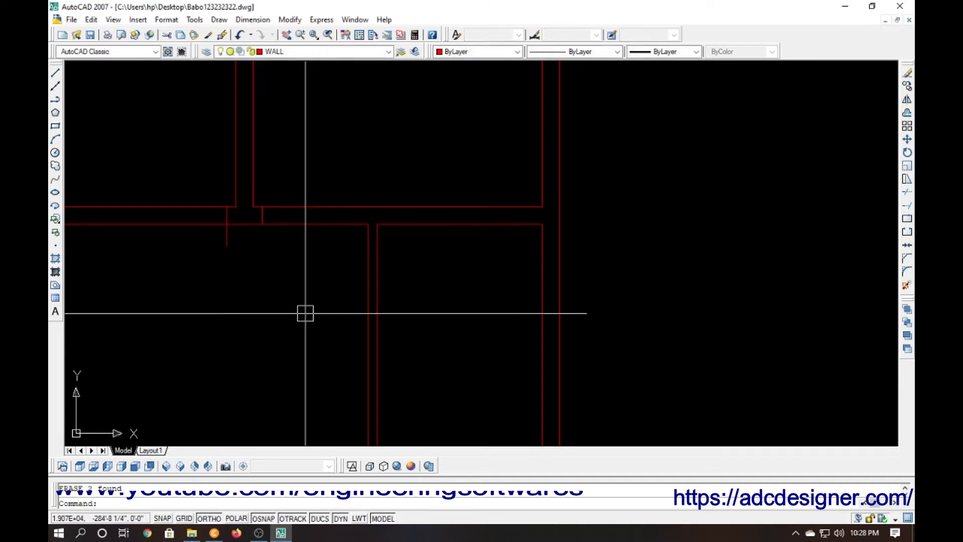
Offset the right jamb line 42" to the right and the left jamb line 42" to the left to mark two door openings.
text(o)
key(Return)
text(42)
key(Return)
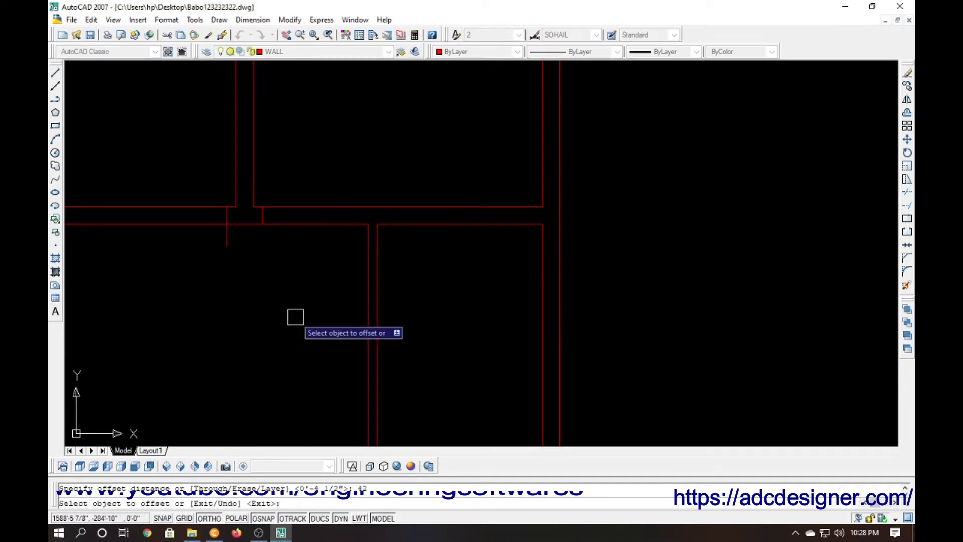
click(263, 221)
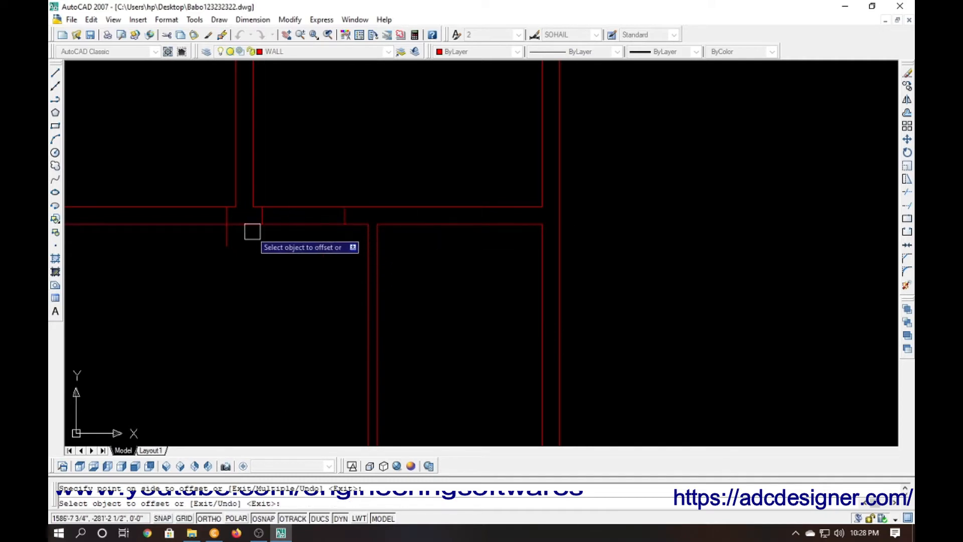
click(226, 237)
click(196, 251)
key(Escape)
Trim the horizontal wall between each pair of jamb lines and the jamb ends below the wall to clear the two door openings.
key(Return)
key(Return)
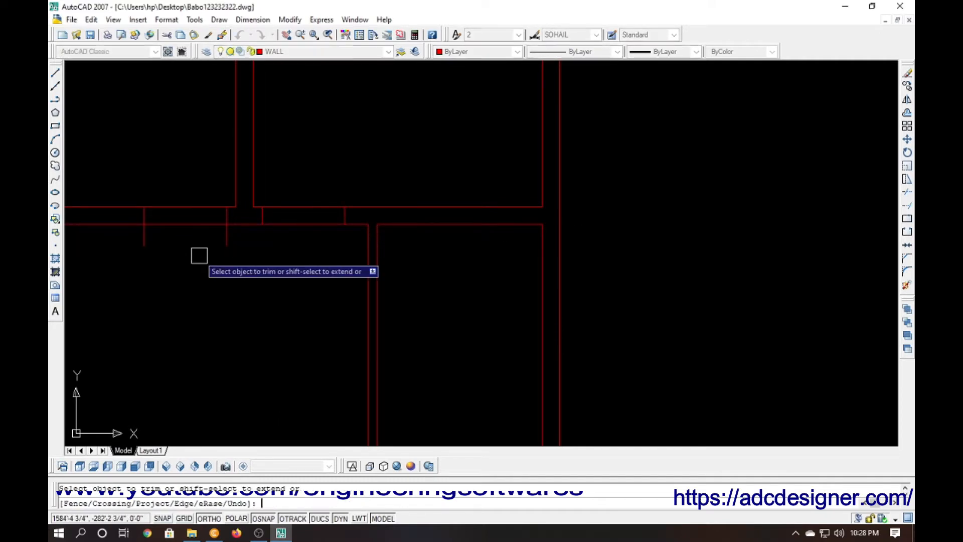
click(202, 257)
click(179, 202)
click(238, 242)
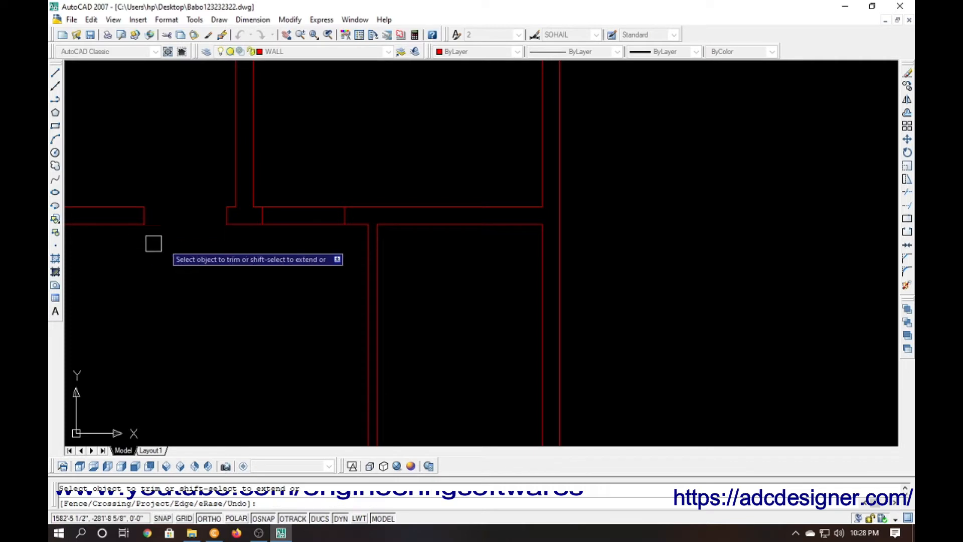
scroll(304, 298, down, 7)
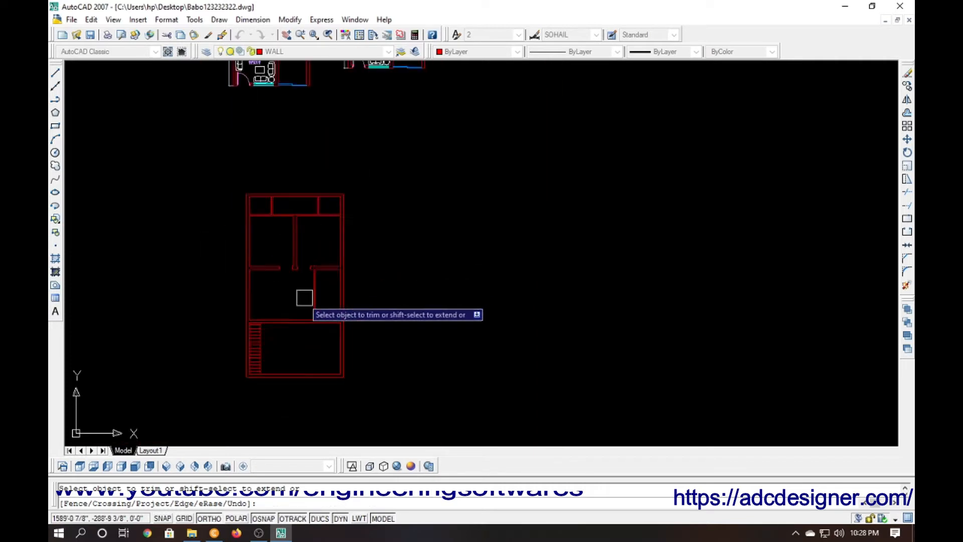
scroll(248, 213, up, 3)
scroll(326, 230, up, 2)
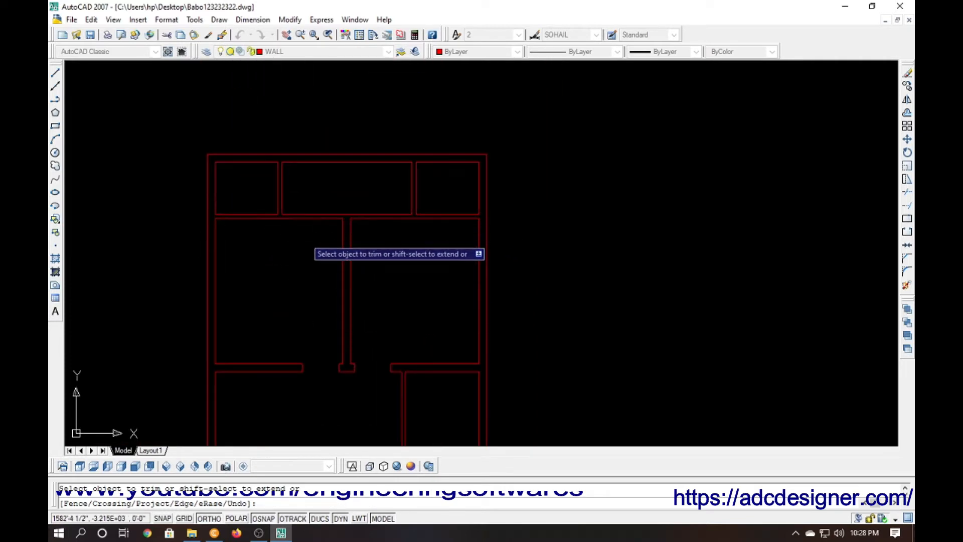
scroll(266, 191, down, 4)
scroll(311, 297, up, 6)
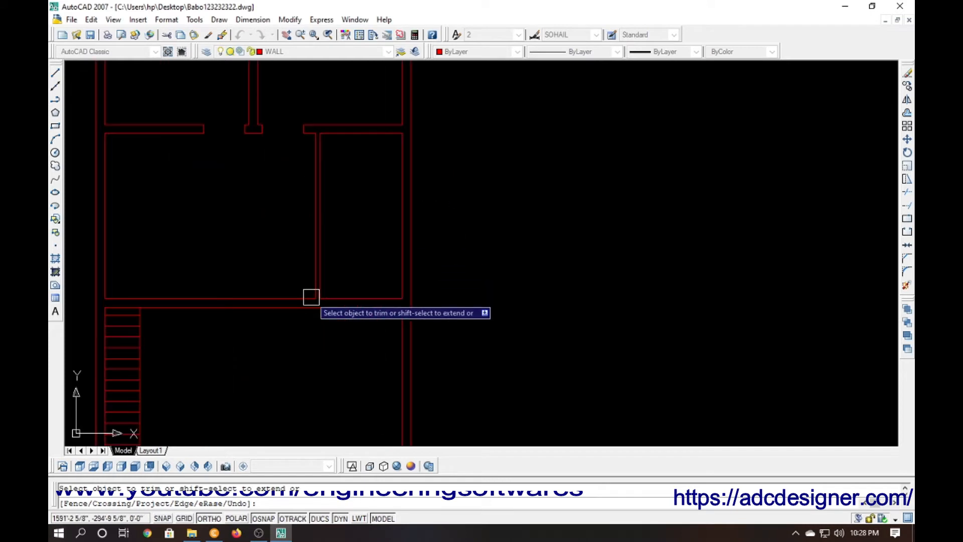
scroll(306, 298, up, 2)
key(Escape)
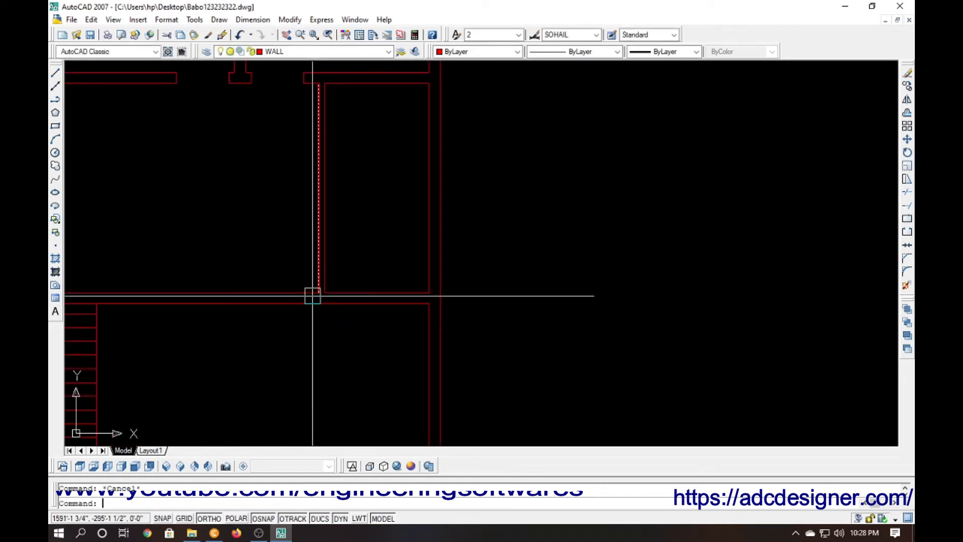
Draw a short vertical line across the middle room's lower wall, in line with the right jamb of the opening above.
key(l)
key(Return)
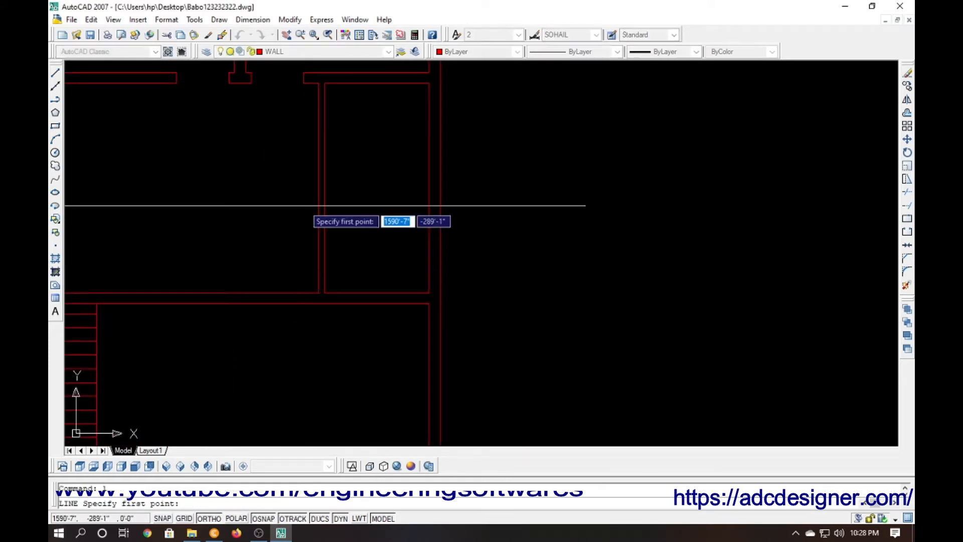
click(304, 292)
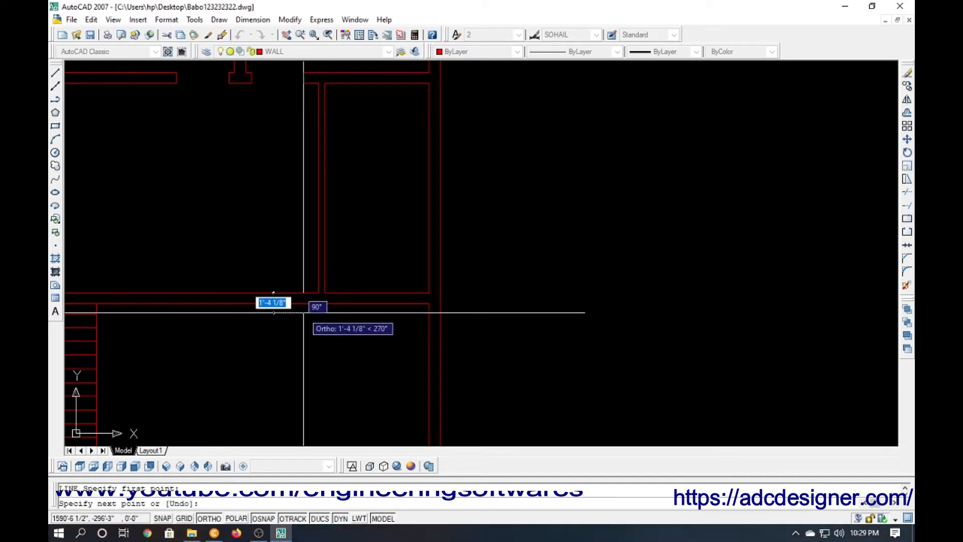
key(Return)
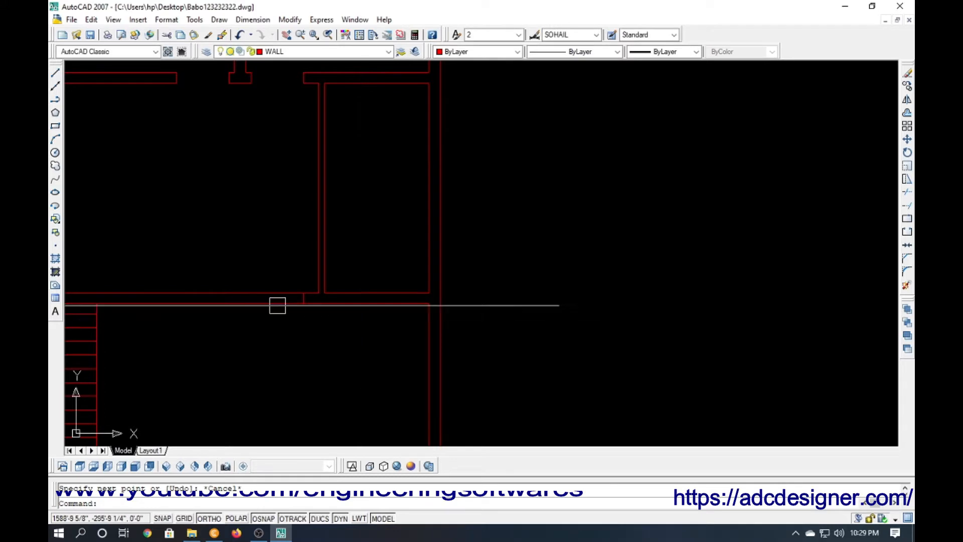
click(303, 304)
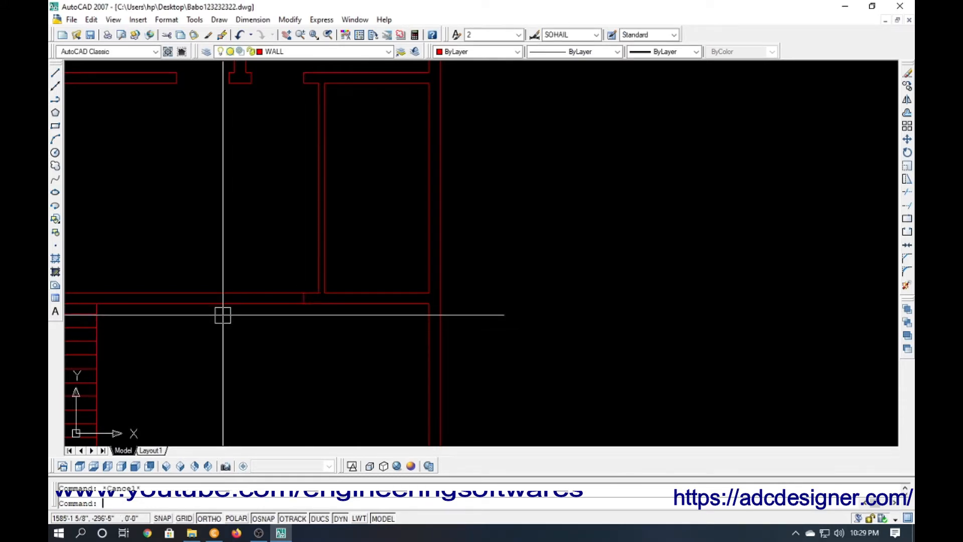
Offset the short vertical line in the lower wall 18" to the left.
text(o)
key(Return)
text(18)
key(Return)
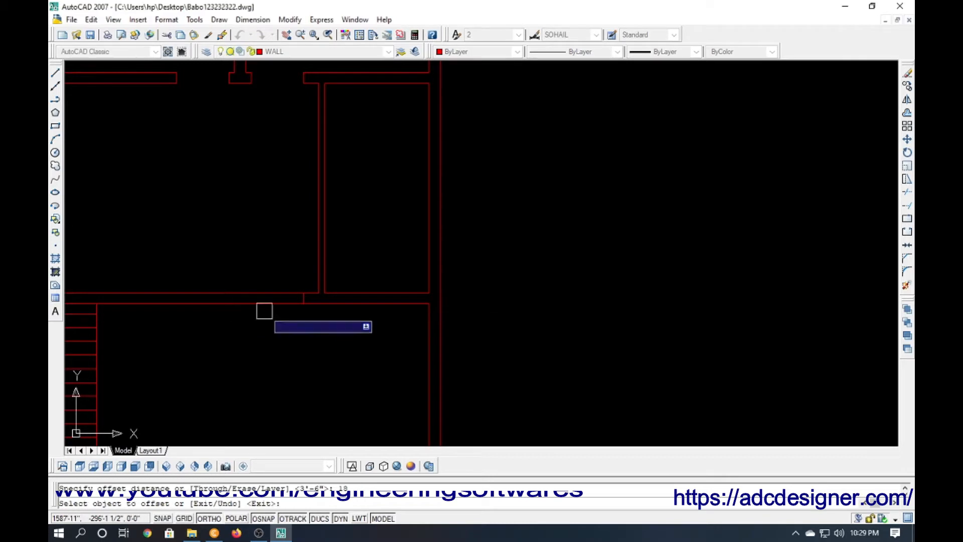
click(299, 299)
click(297, 305)
key(Return)
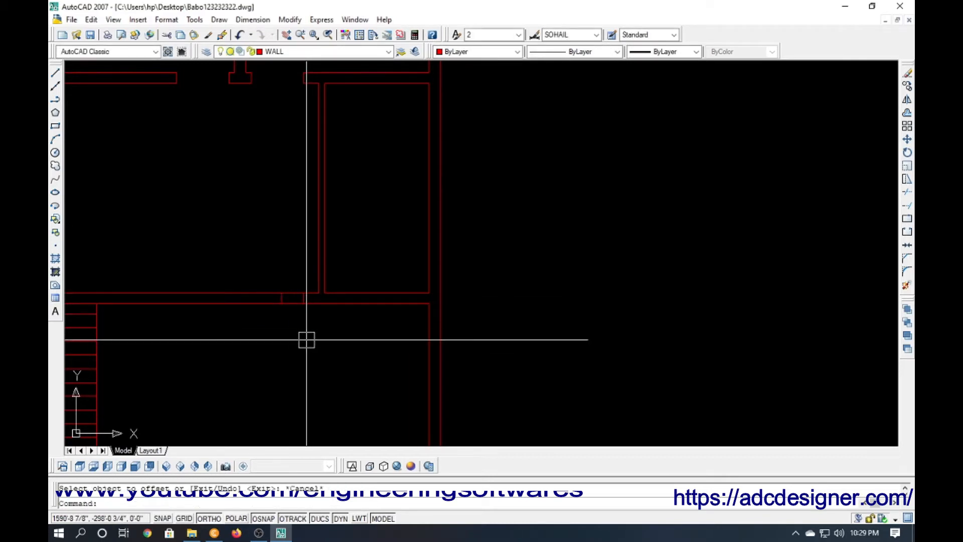
Offset the new jamb line in the lower wall 5' to the left to mark the other side of the opening.
text(o)
key(Return)
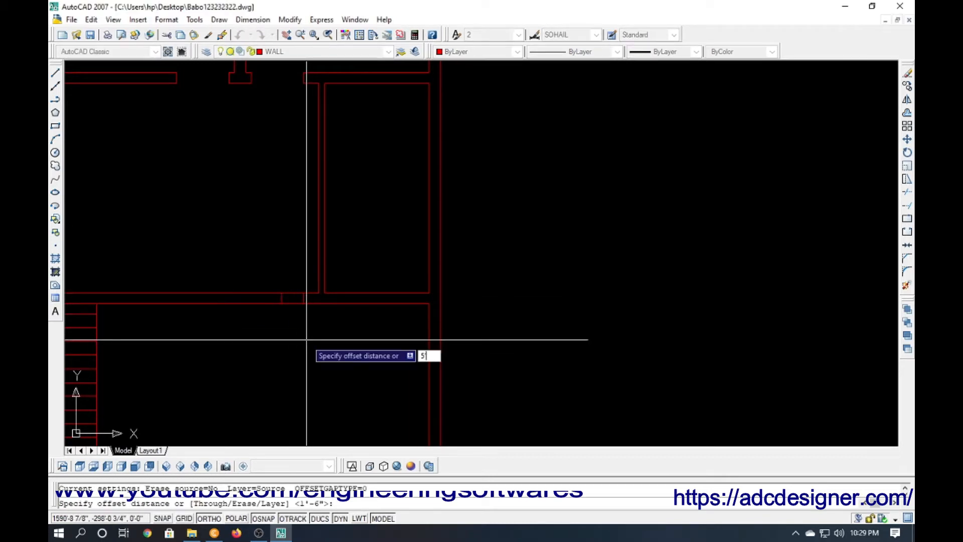
text(5')
key(Return)
key(Escape)
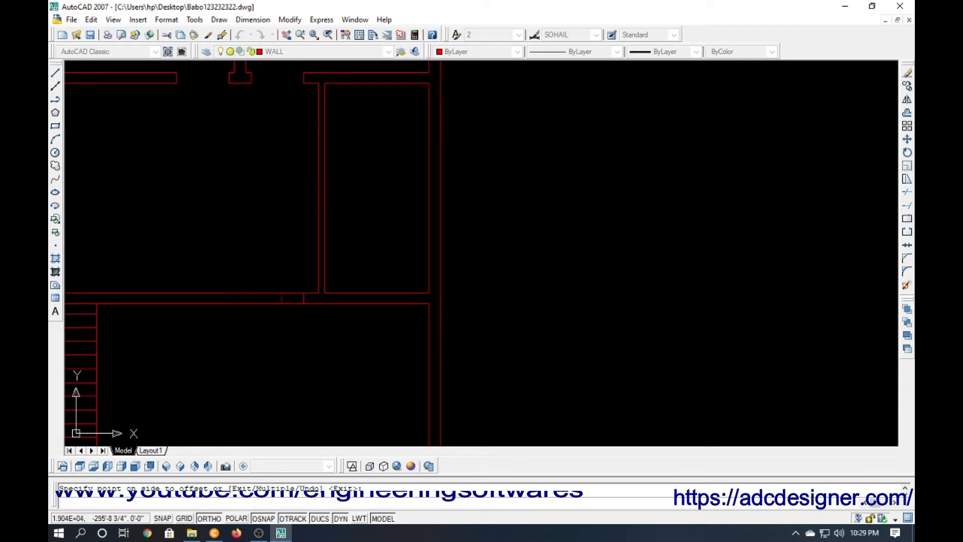
scroll(312, 339, down, 2)
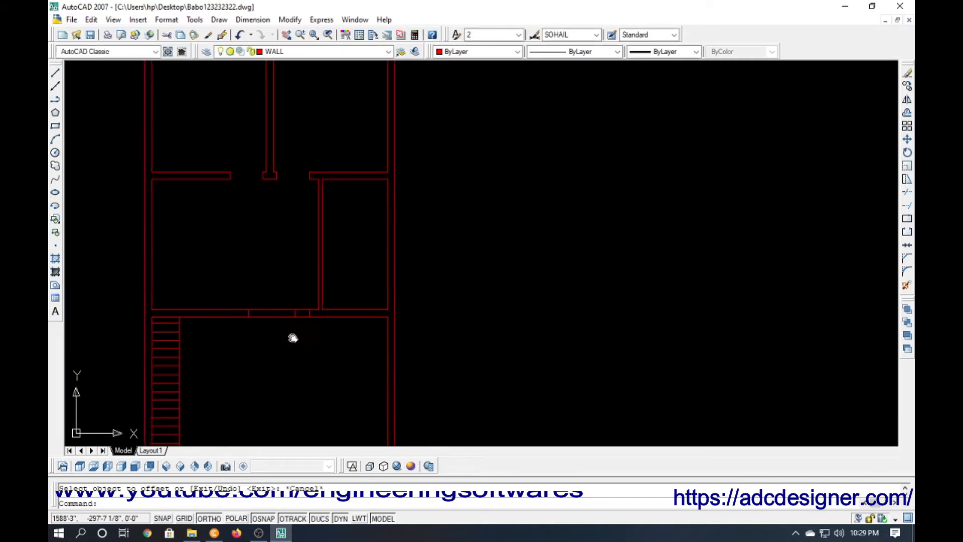
scroll(269, 335, up, 2)
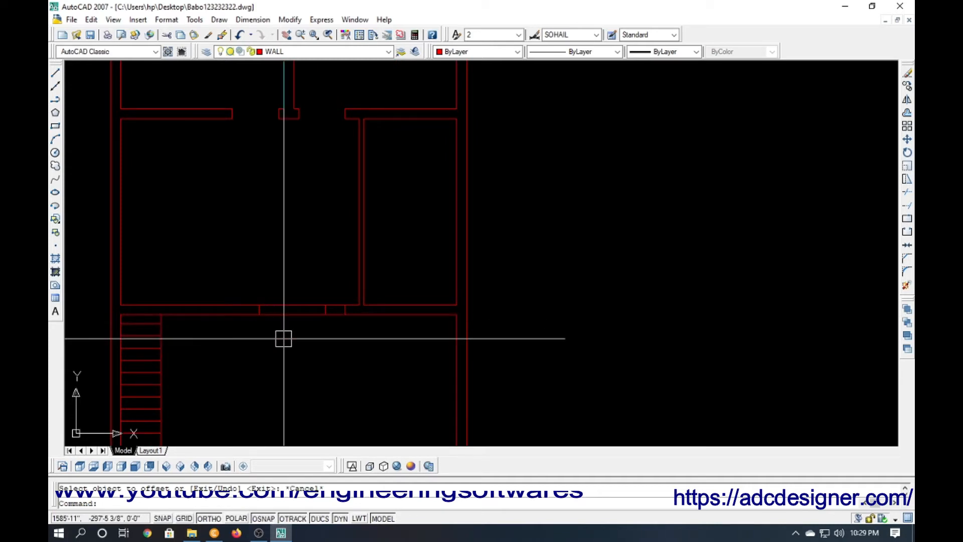
Trim the lower wall between the two jamb lines to clear the opening and erase the leftover reference line beside it.
key(Escape)
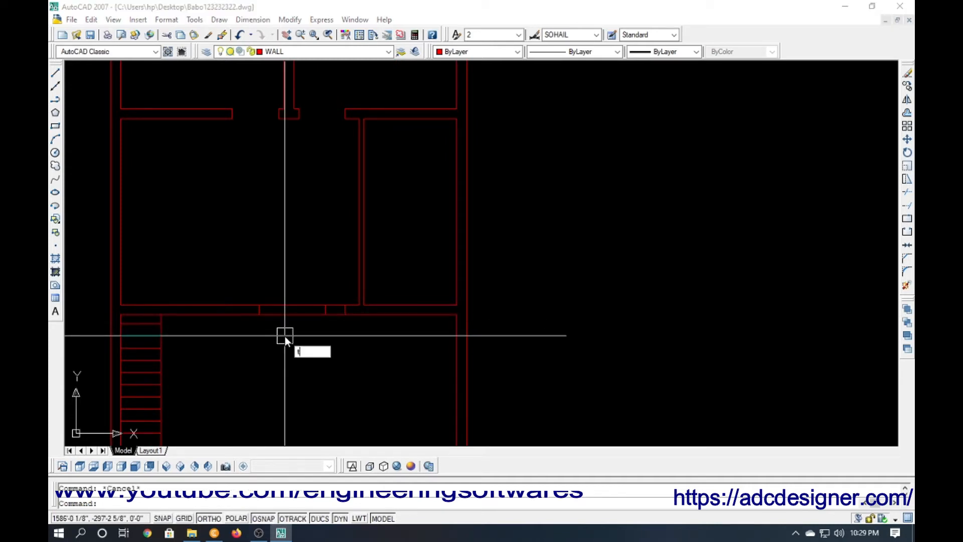
key(Return)
key(Return)
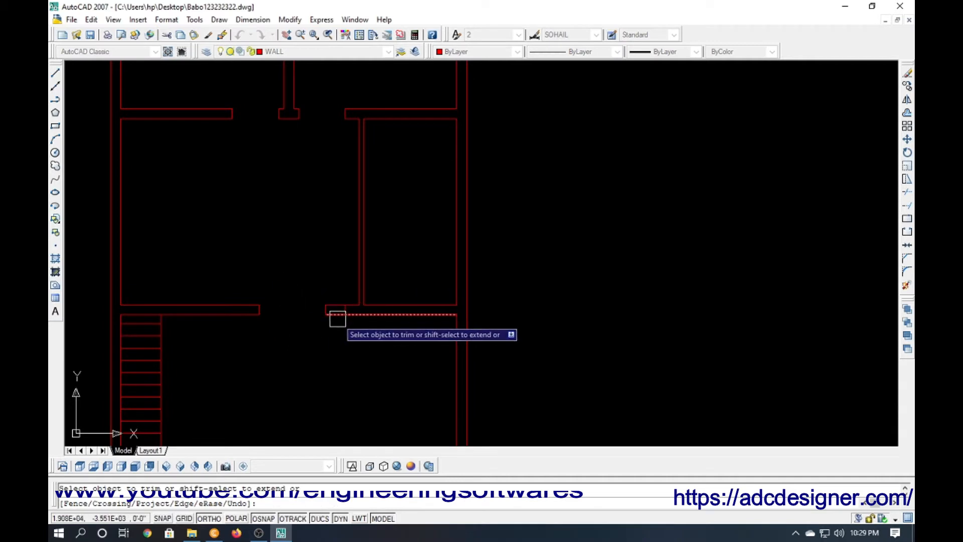
key(Escape)
click(340, 284)
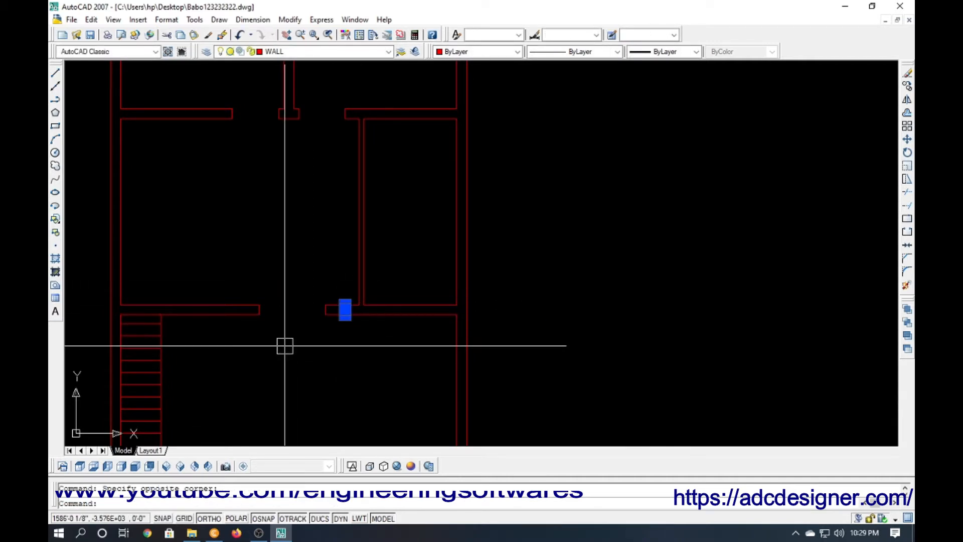
key(Escape)
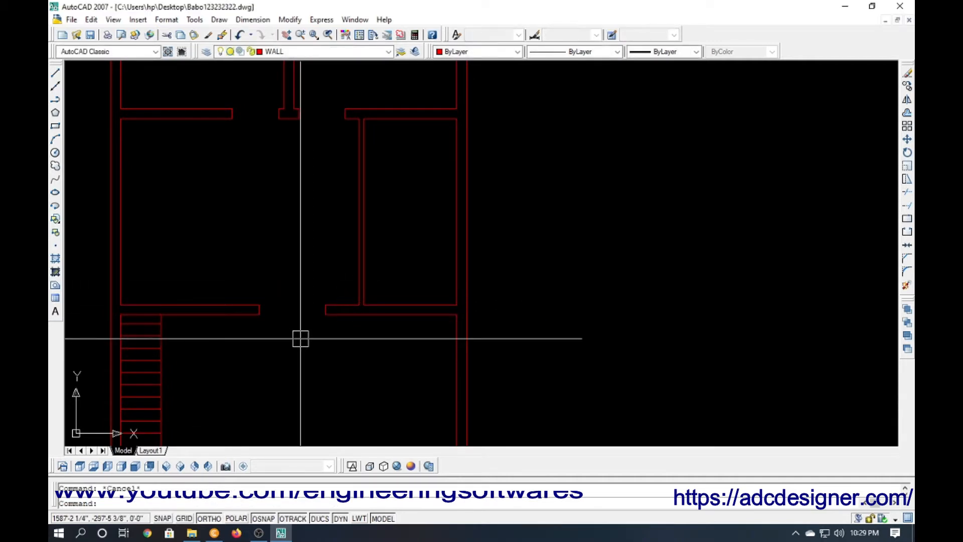
Try a horizontal line across the lower opening between the midpoints of its two jambs, and erase it.
text(l)
key(Return)
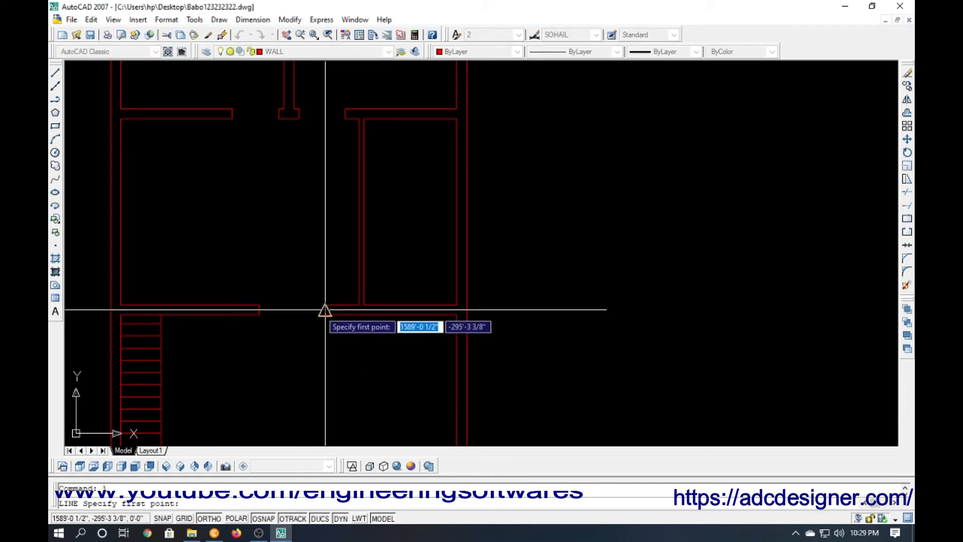
click(324, 310)
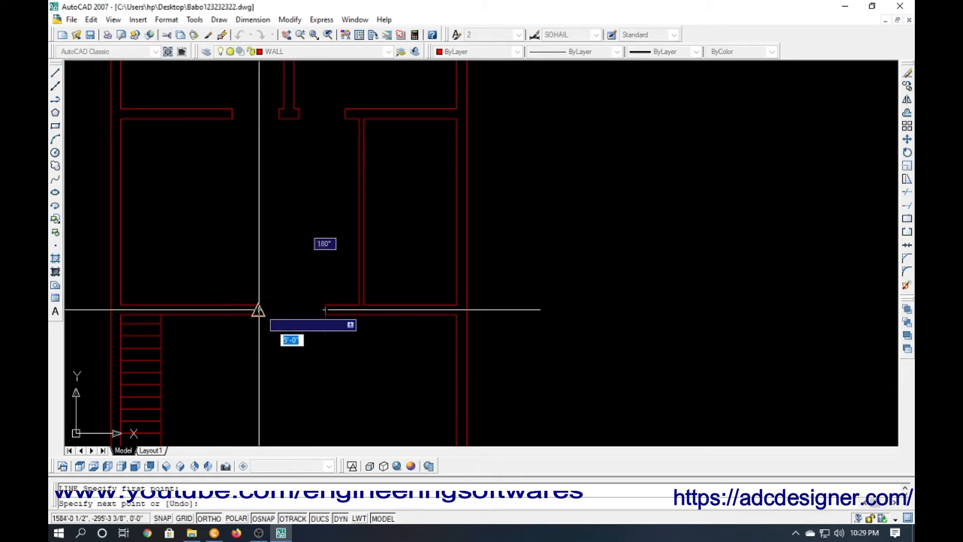
click(258, 310)
scroll(257, 309, up, 2)
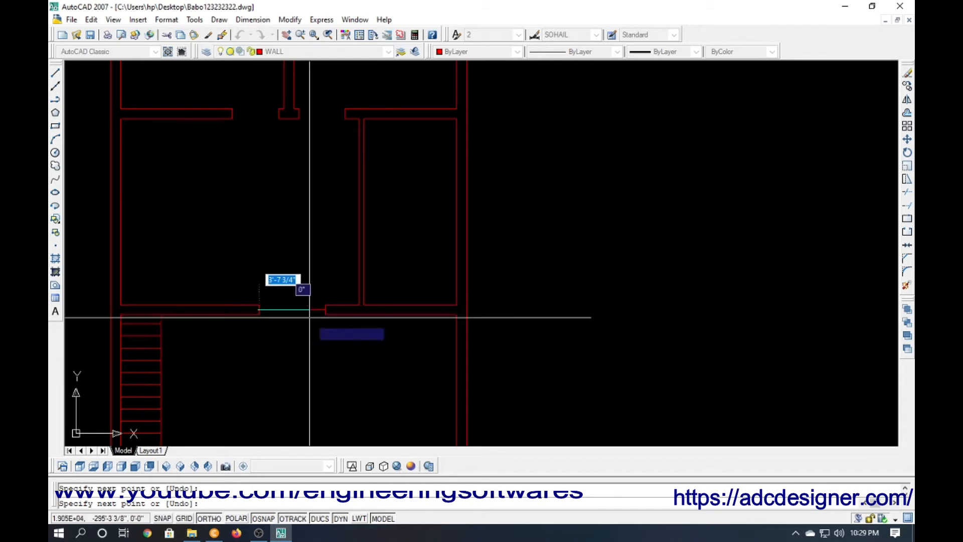
key(Escape)
click(293, 301)
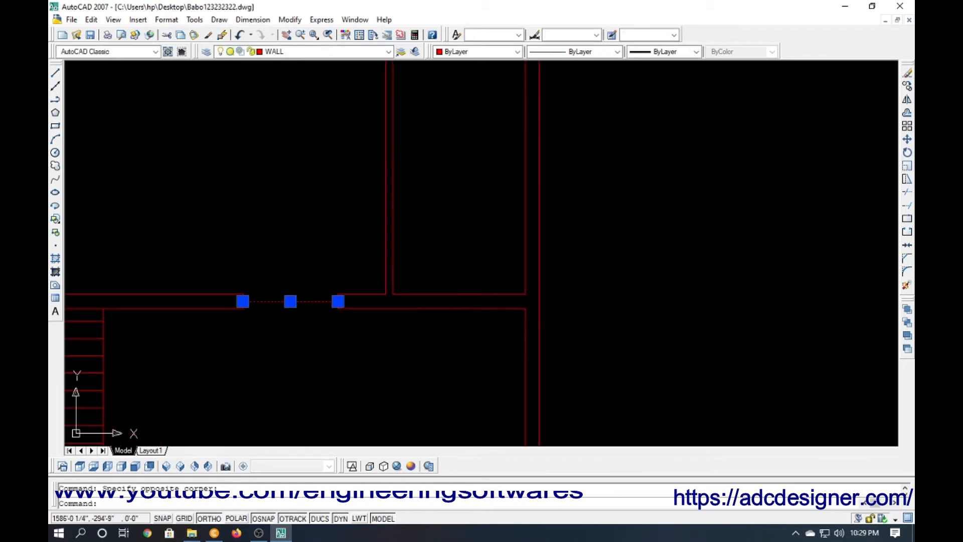
key(Return)
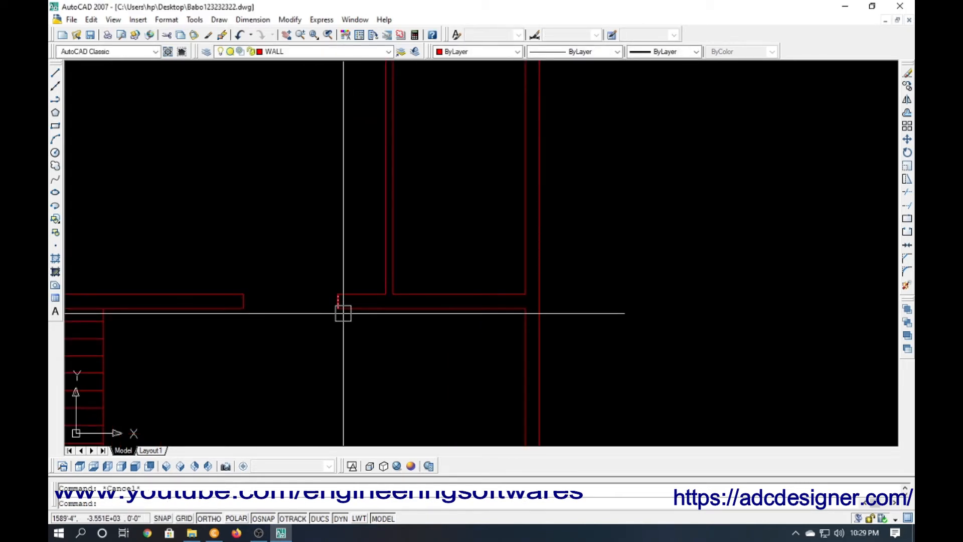
Draw a short vertical line down across the lower wall from the middle room's lower-right corner.
text(l)
key(Return)
click(385, 301)
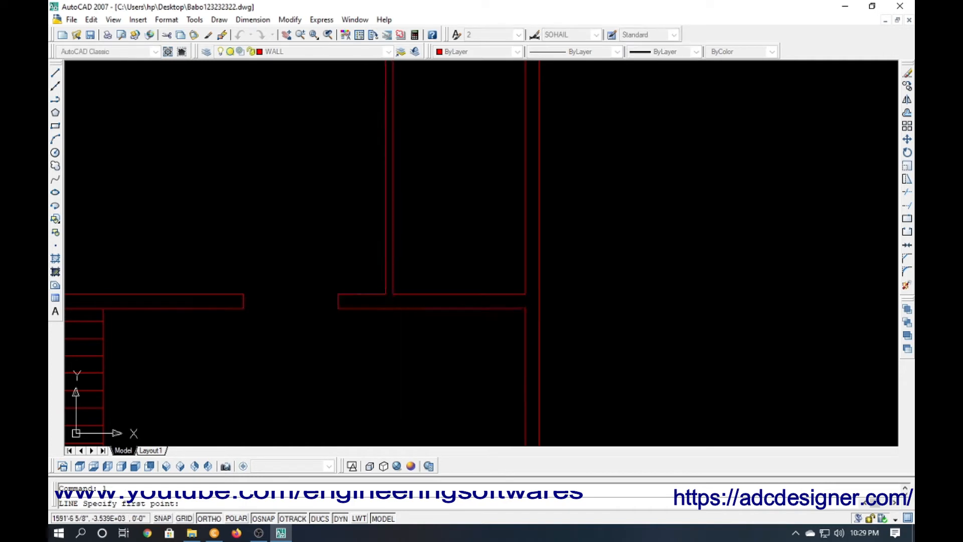
click(386, 337)
key(Escape)
Offset the short vertical line at the room corner to the left and erase the original line.
text(o)
key(Return)
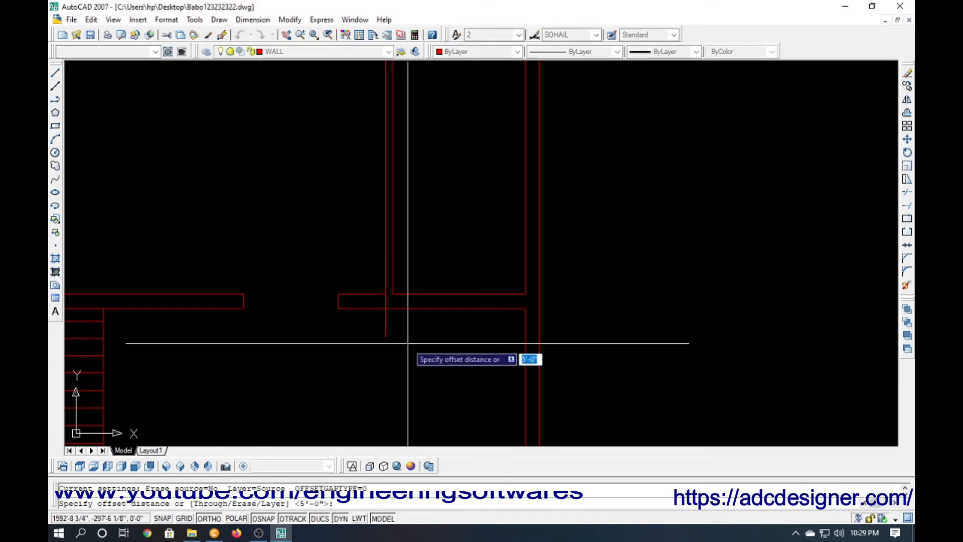
key(Return)
click(387, 329)
click(366, 329)
key(Escape)
click(381, 329)
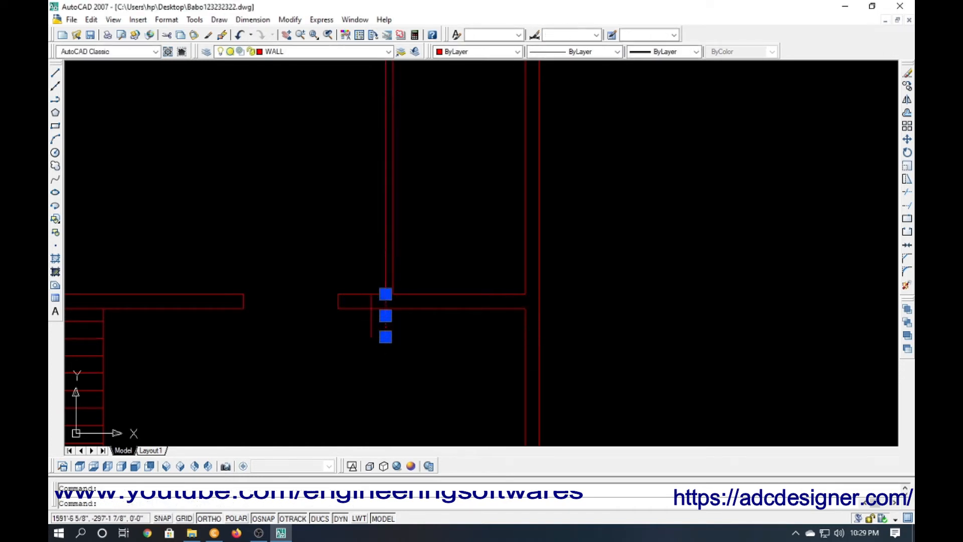
text(e)
key(Return)
click(230, 284)
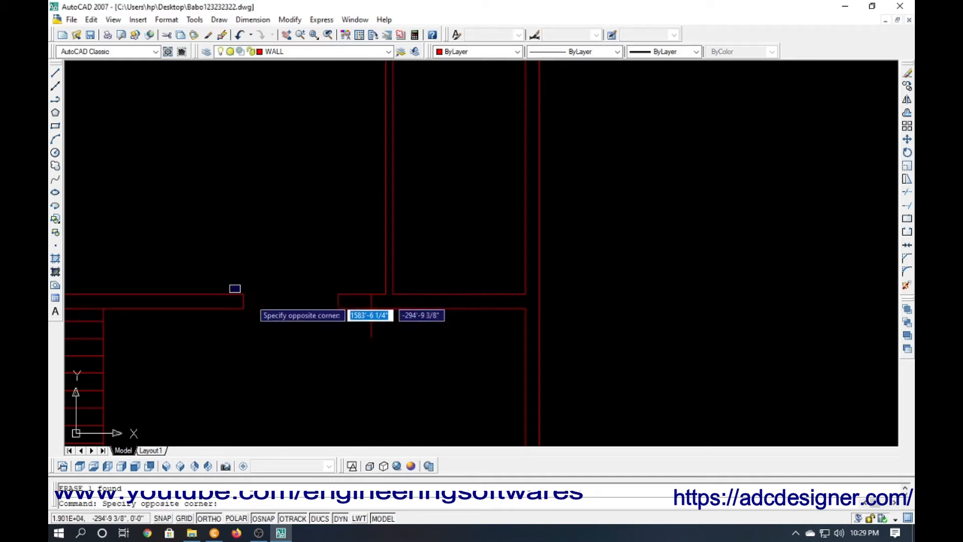
click(341, 339)
key(Escape)
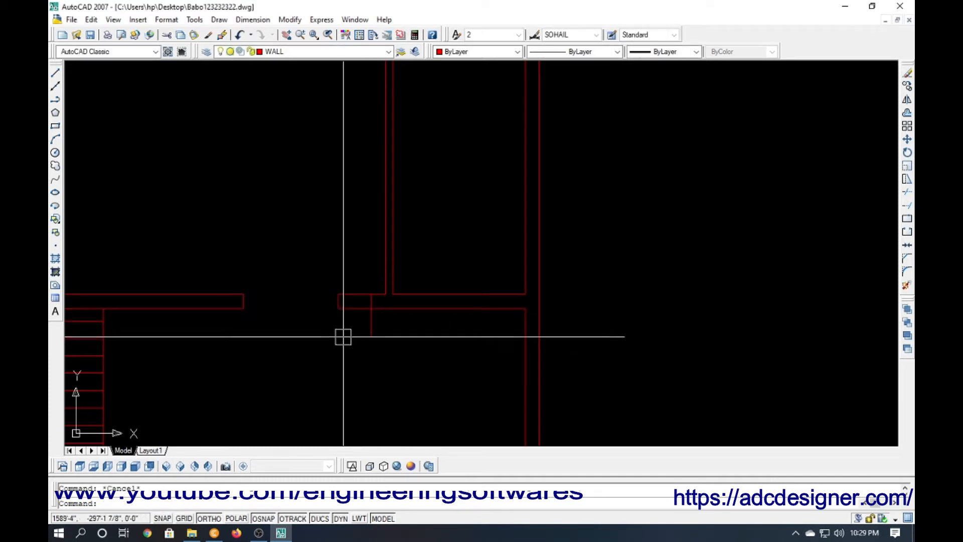
Trim the lower wall back to the offset line and move both jambs right so that the right jamb meets it.
text(tr)
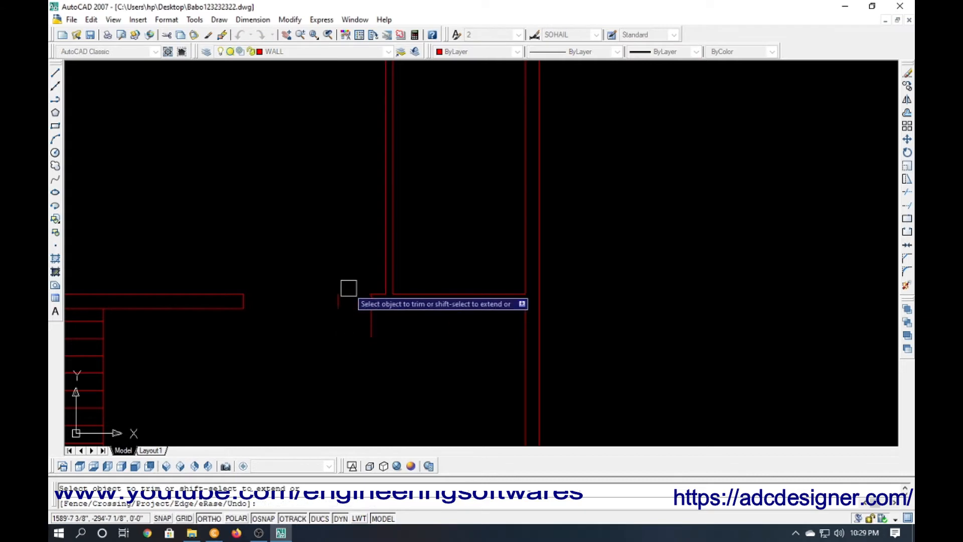
key(Escape)
click(224, 266)
click(366, 336)
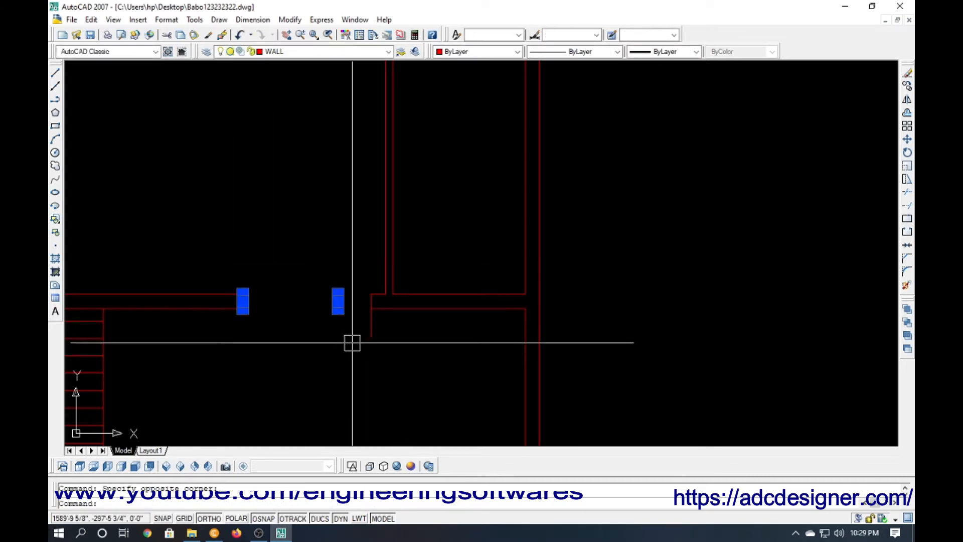
text(m)
key(Return)
click(338, 308)
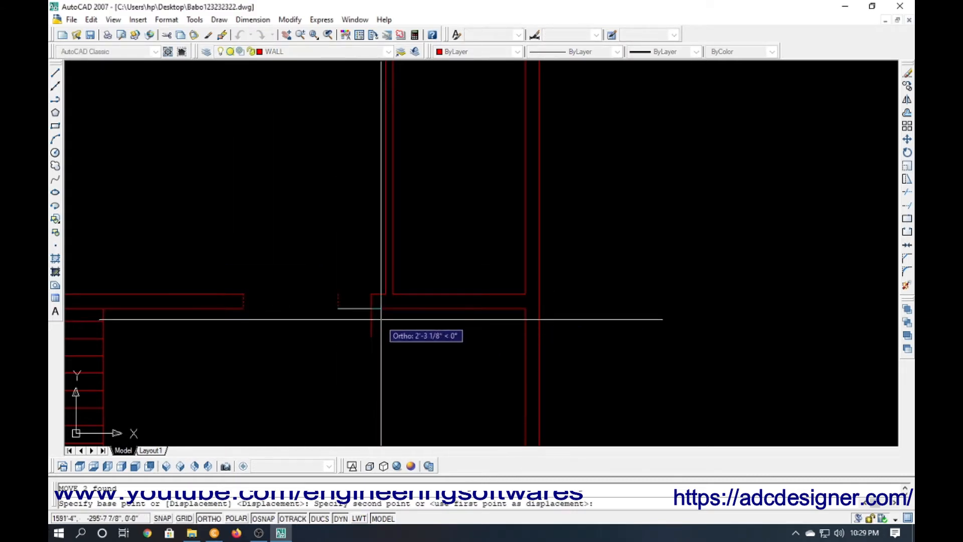
click(371, 311)
Erase the leftover short line at the right jamb and extend the left part of the lower wall to its moved jamb.
click(385, 328)
click(339, 335)
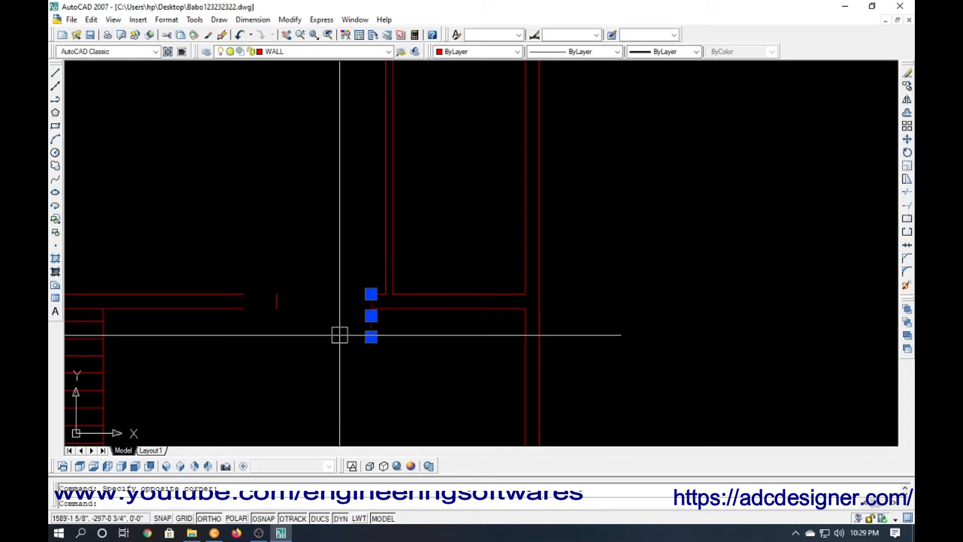
text(ex)
key(Return)
key(Return)
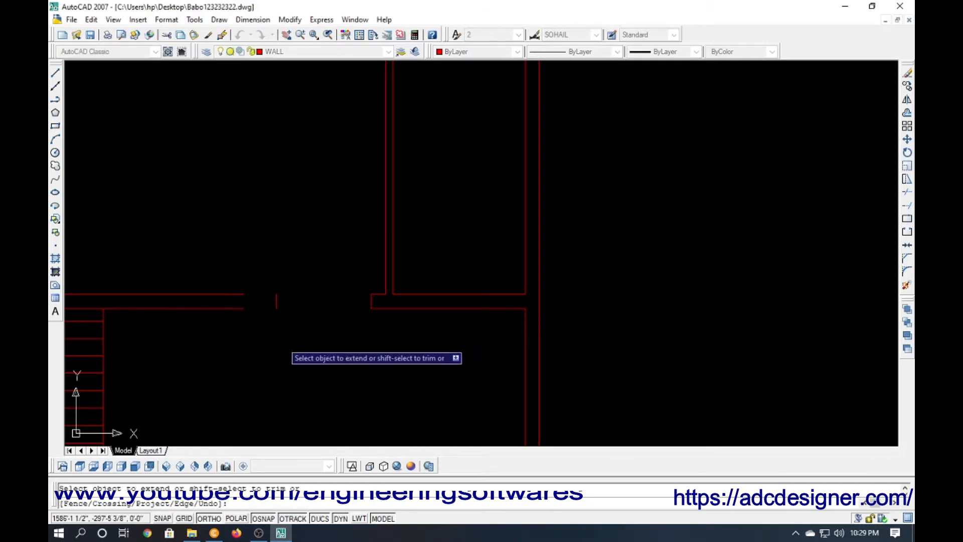
key(Escape)
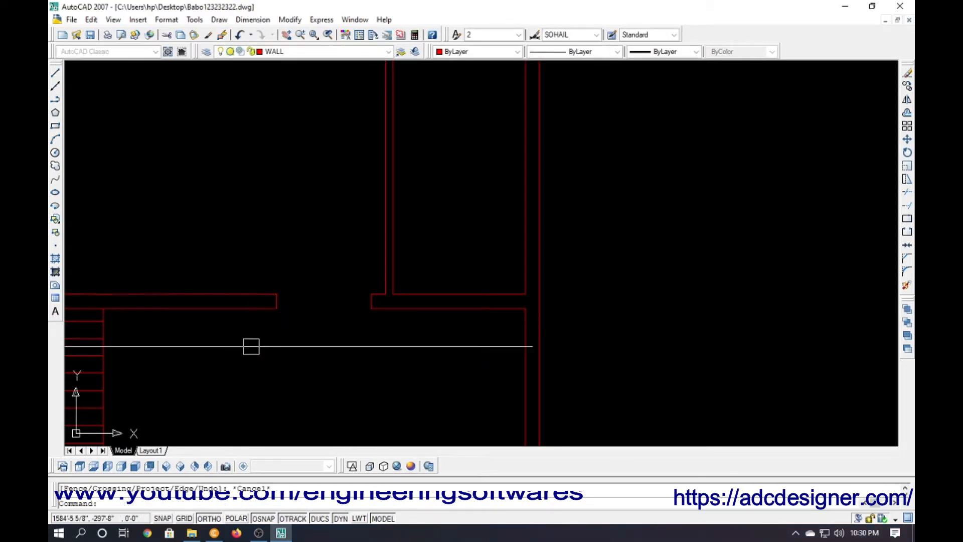
scroll(319, 342, down, 2)
middle_drag(319, 342, 332, 338)
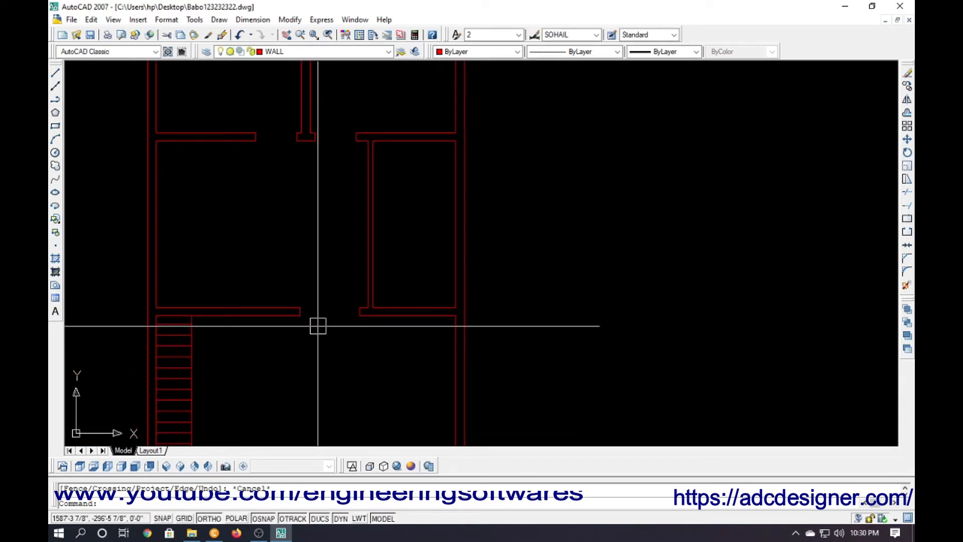
Measure the width of the lower wall's opening between its two jambs with an aligned dimension.
text(dal)
key(Return)
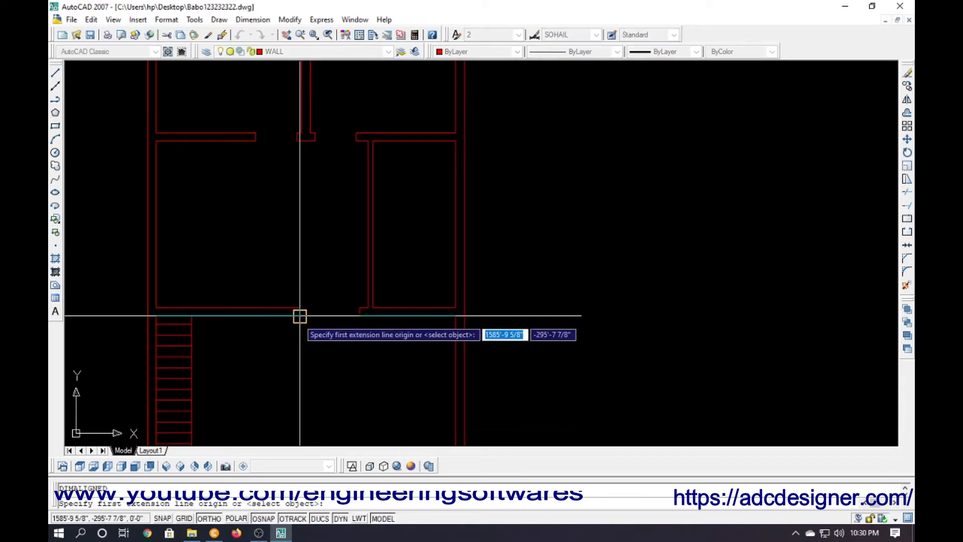
click(300, 316)
click(360, 316)
key(Escape)
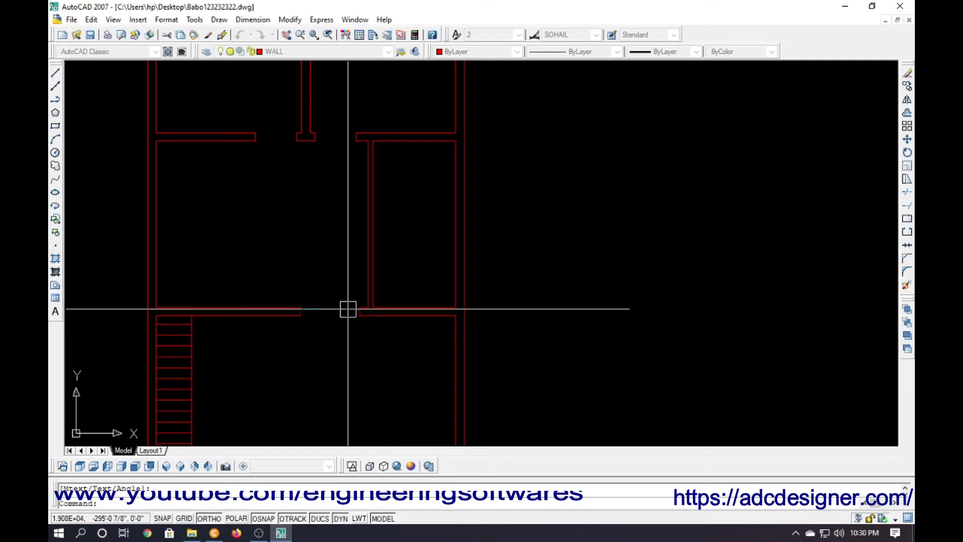
scroll(239, 320, down, 4)
key(Escape)
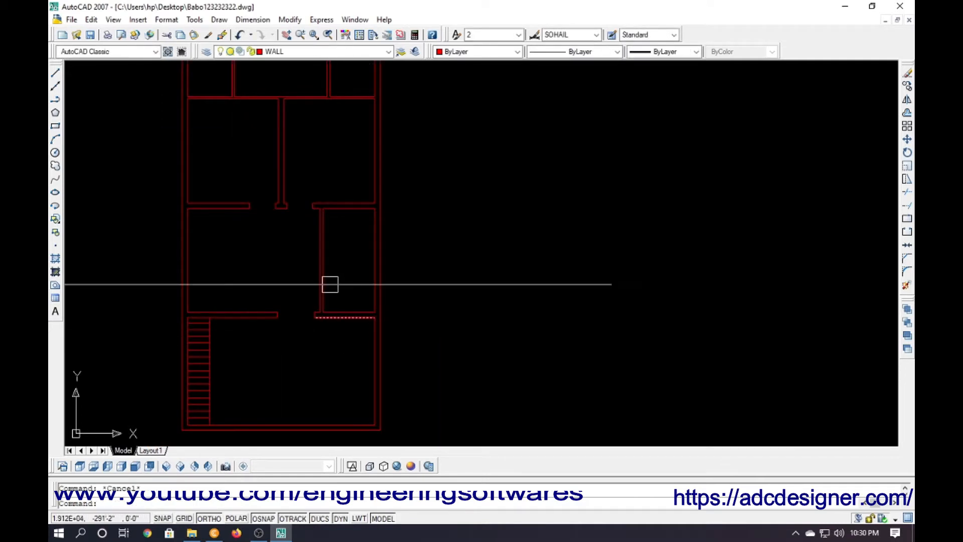
Draw a short horizontal line across the upper end of the vertical partition beside the middle room.
scroll(325, 212, up, 4)
text(l)
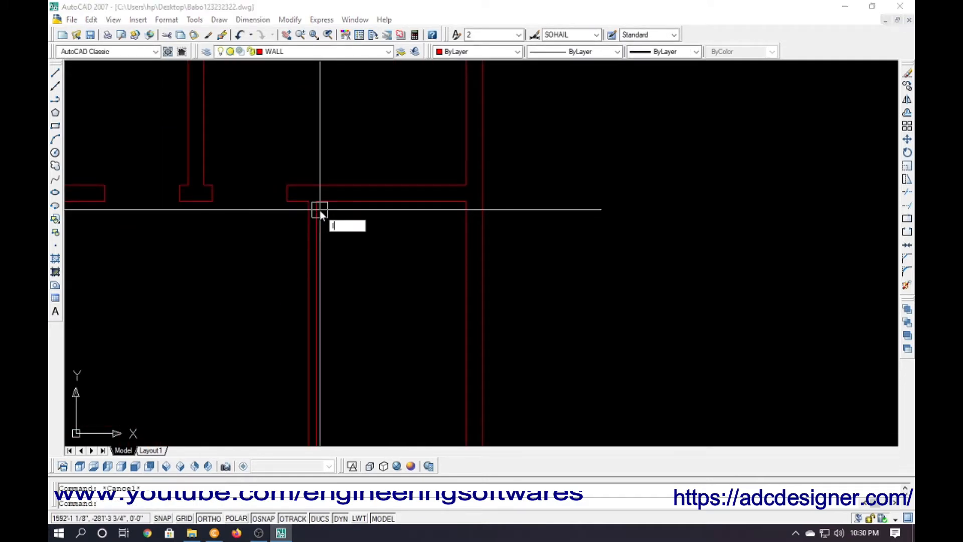
key(Return)
scroll(322, 204, up, 3)
click(307, 194)
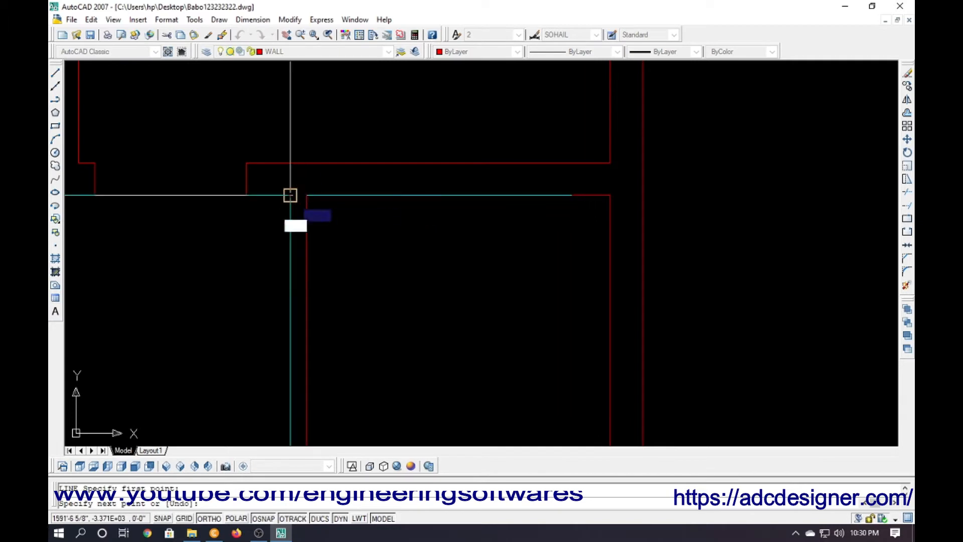
key(Escape)
Offset the short line at the partition's upper end 4.5" downward and erase the original line.
text(o)
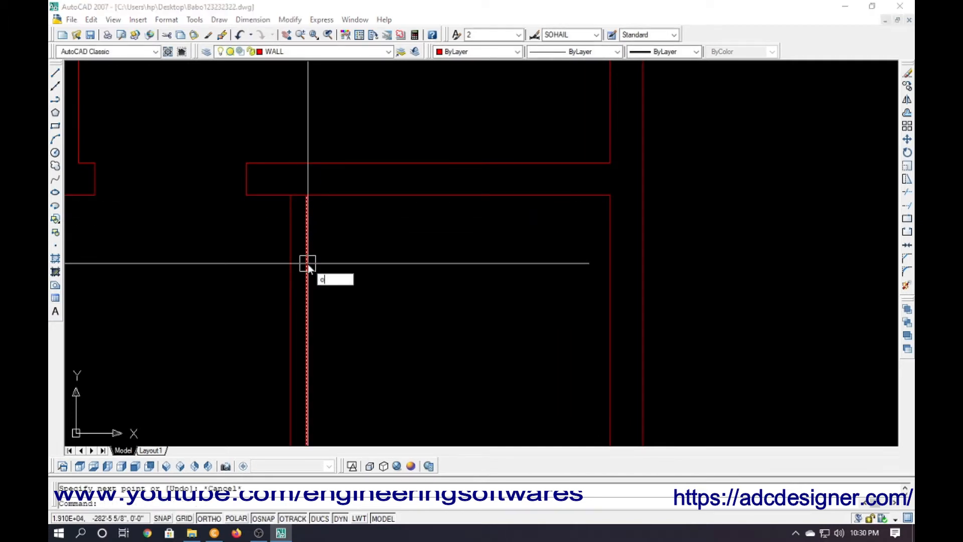
key(Return)
text(4.5)
key(Return)
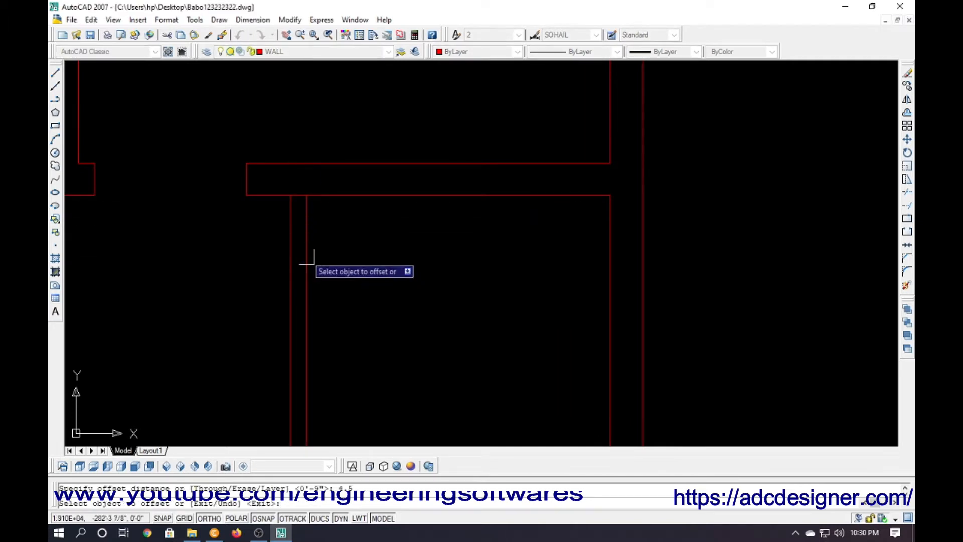
click(299, 197)
click(301, 226)
key(Escape)
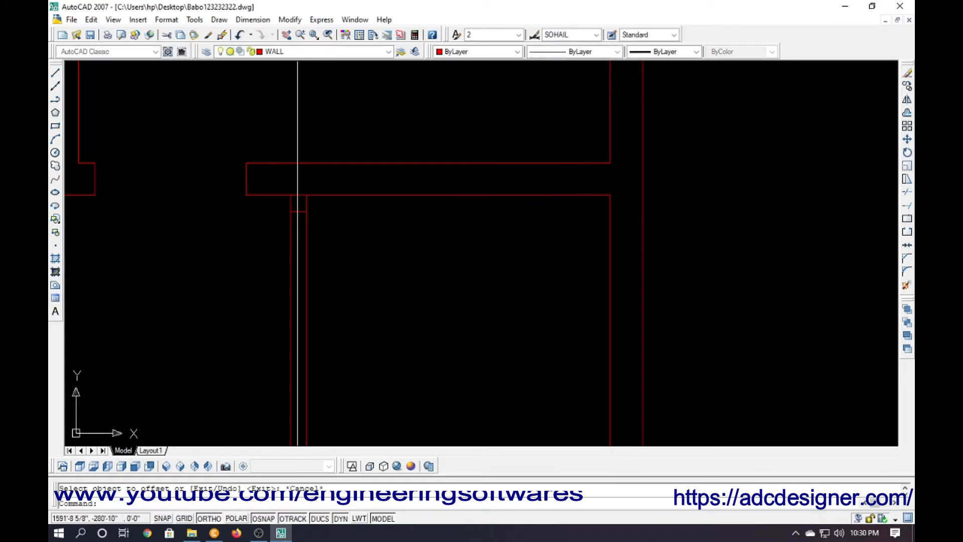
click(299, 197)
key(Delete)
Offset the short jamb line in the vertical partition 36" downward to mark the other side of the door.
text(o)
key(Return)
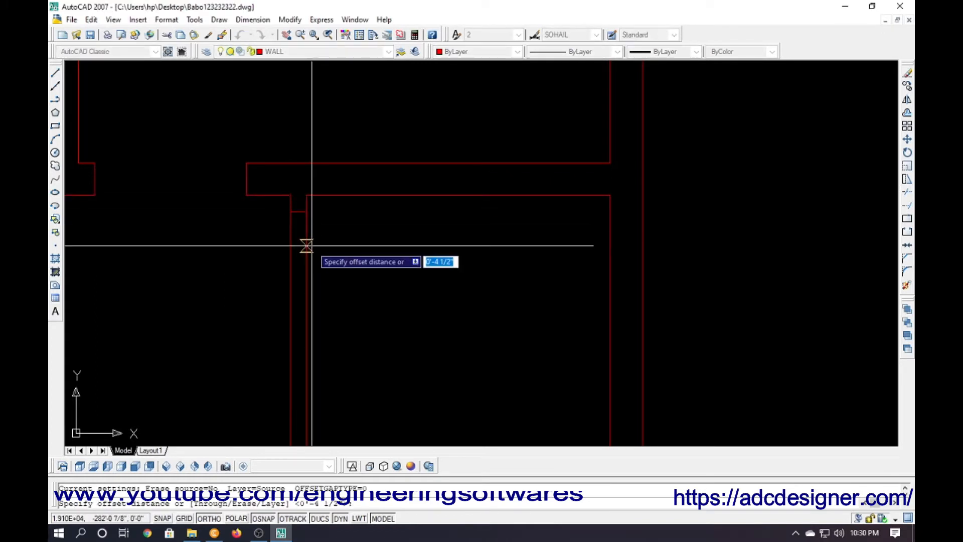
text(36)
key(Return)
click(303, 215)
click(313, 252)
key(Escape)
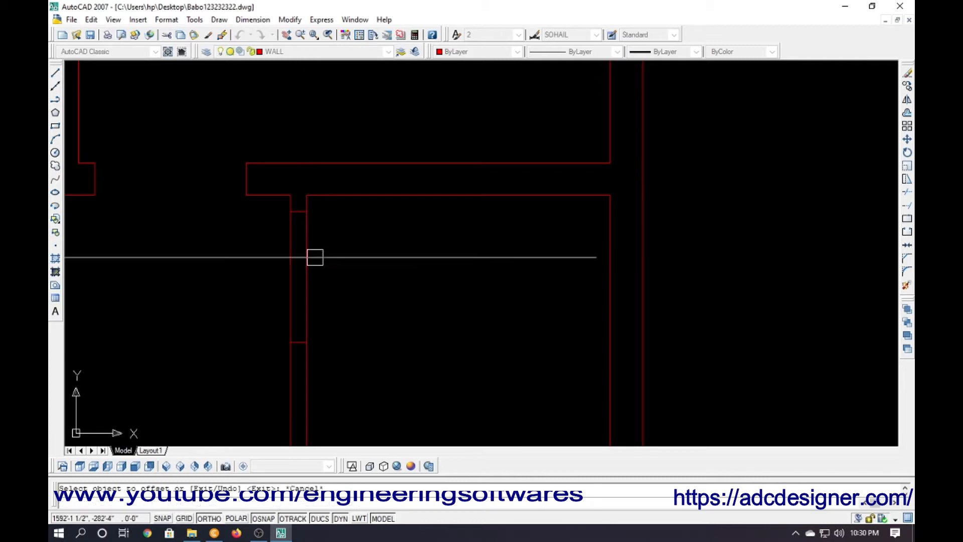
Trim both partition lines between the two jamb lines to open the 36" doorway.
text(tr)
key(Return)
key(Return)
click(348, 260)
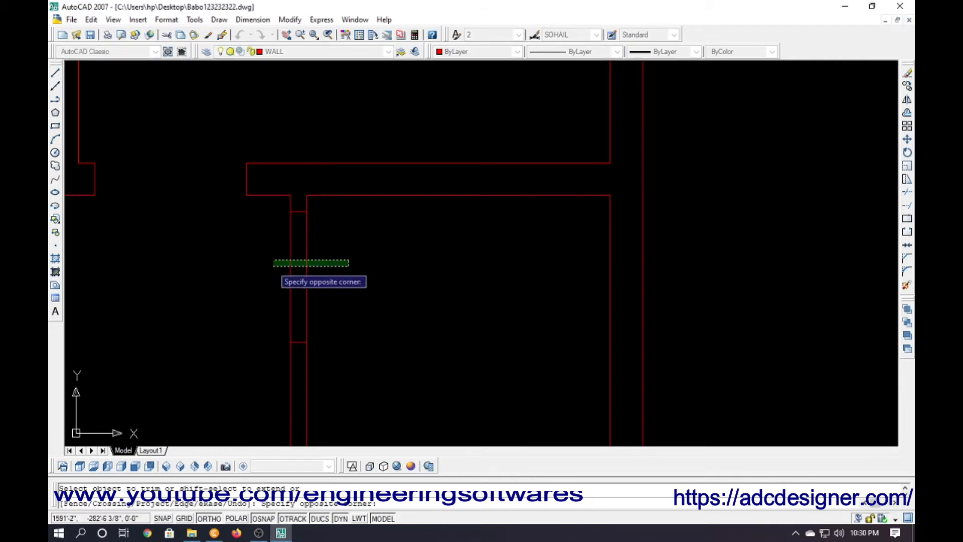
click(275, 263)
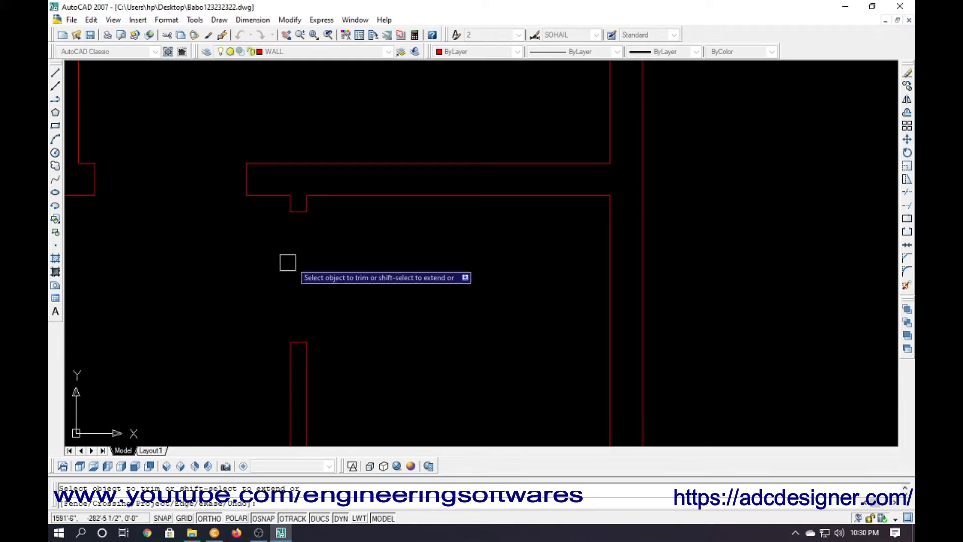
scroll(348, 262, down, 3)
key(Escape)
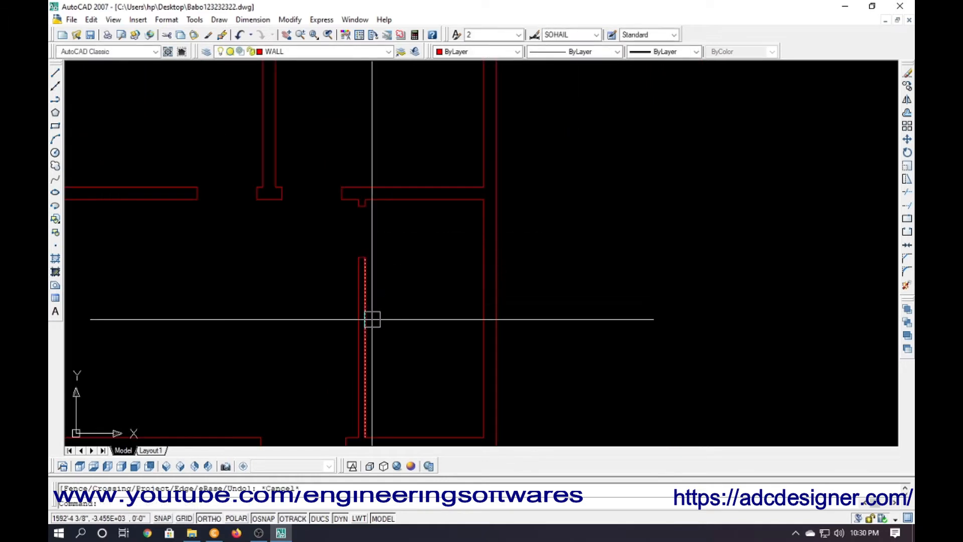
Draw a short vertical line across the left end of the partition below the upper-left small room.
middle_drag(381, 350, 379, 267)
middle_drag(428, 381, 418, 350)
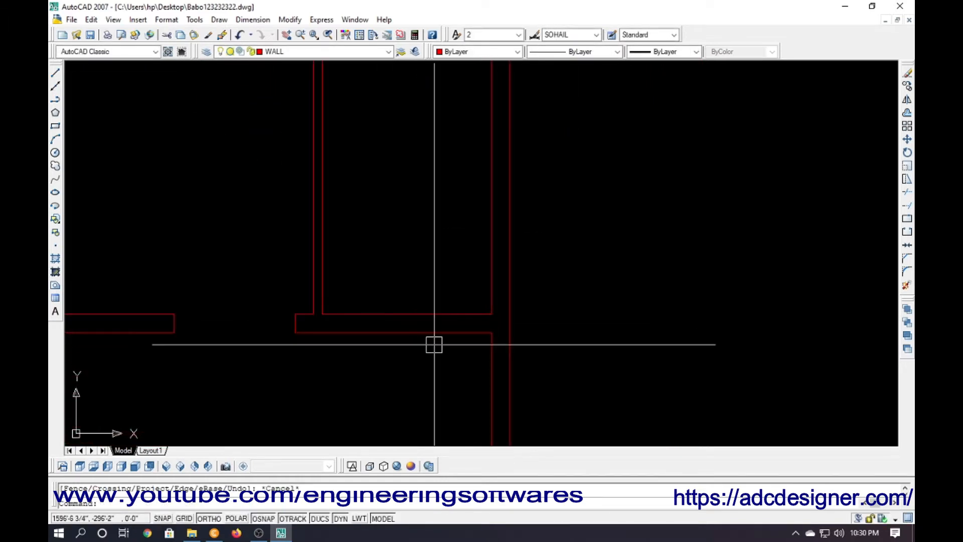
scroll(432, 344, down, 3)
middle_drag(373, 275, 371, 327)
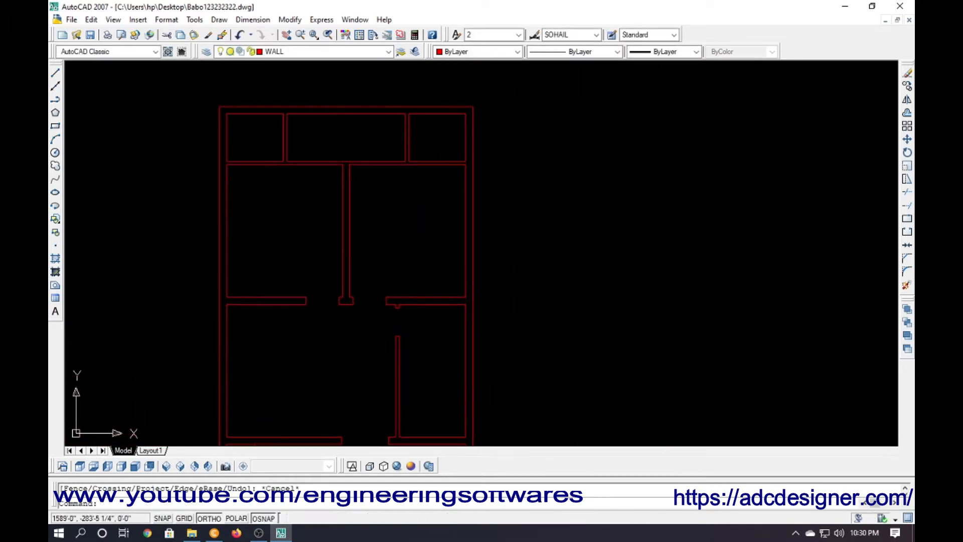
scroll(228, 152, up, 5)
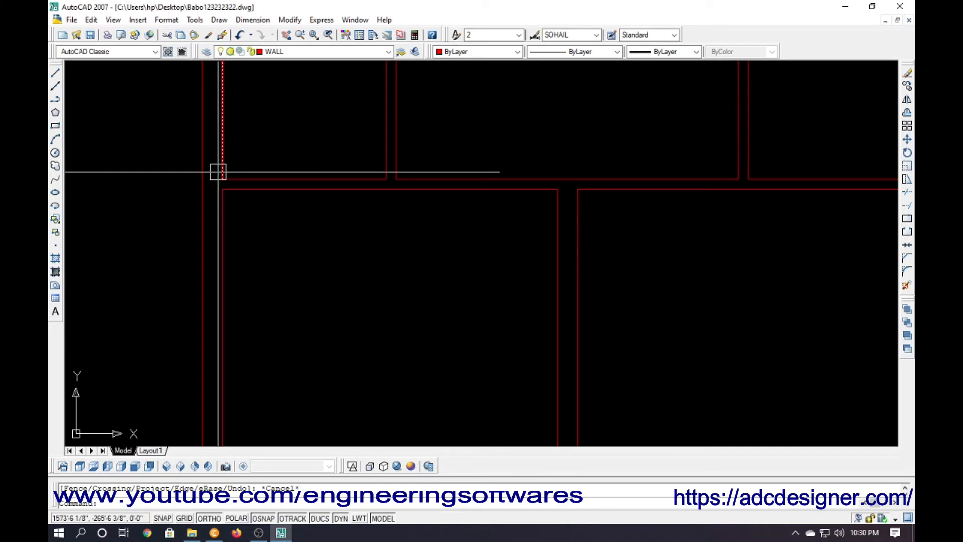
text(l)
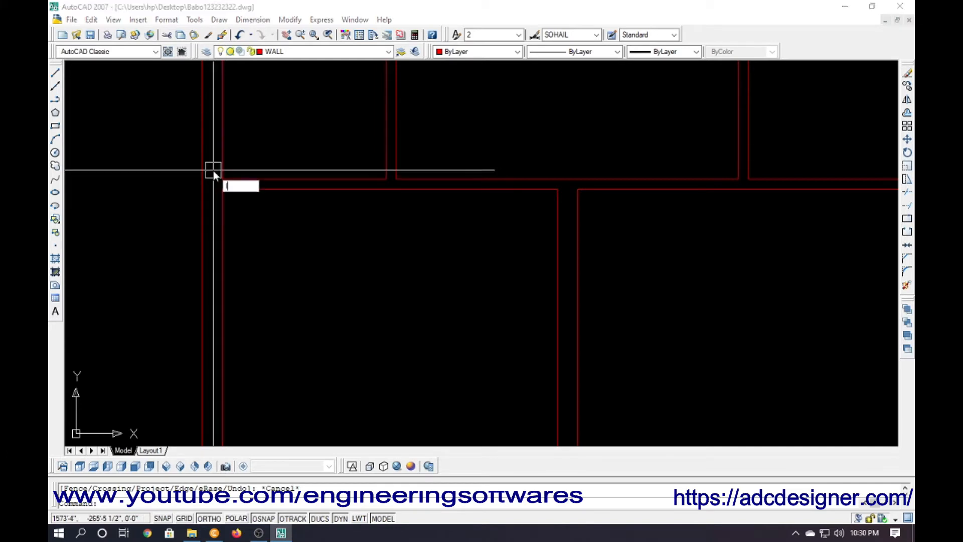
key(Return)
scroll(226, 181, up, 3)
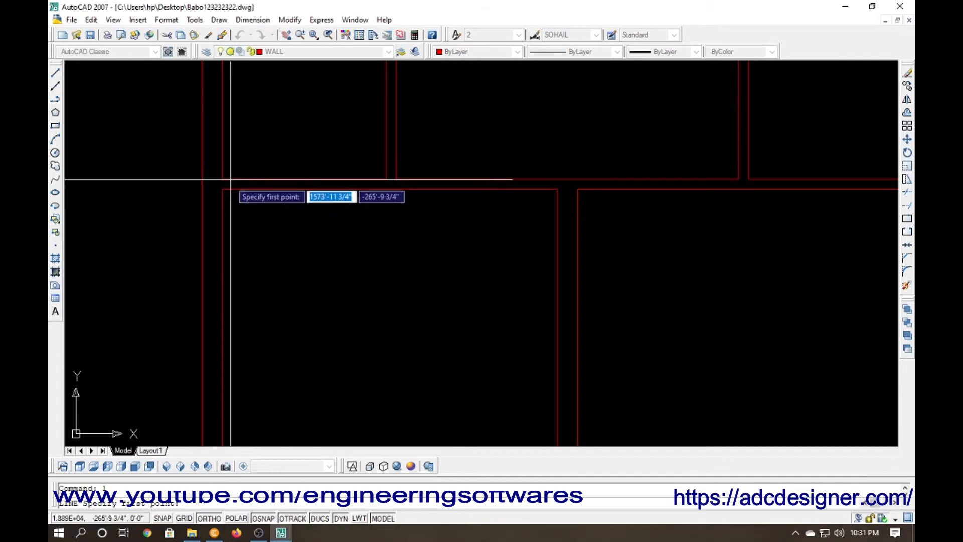
click(212, 176)
click(212, 197)
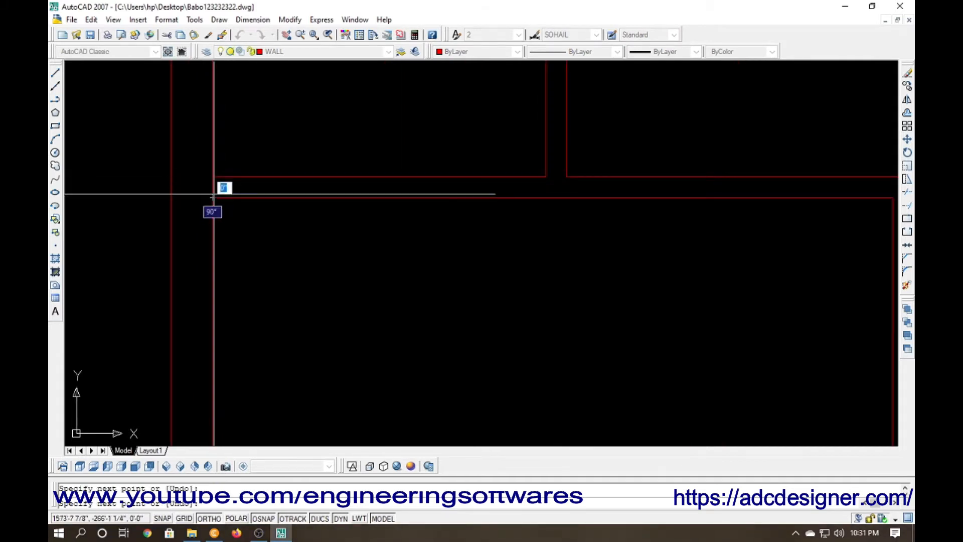
key(Return)
Offset the short vertical line at the partition's left end 4.5" to the right.
text(o)
key(Return)
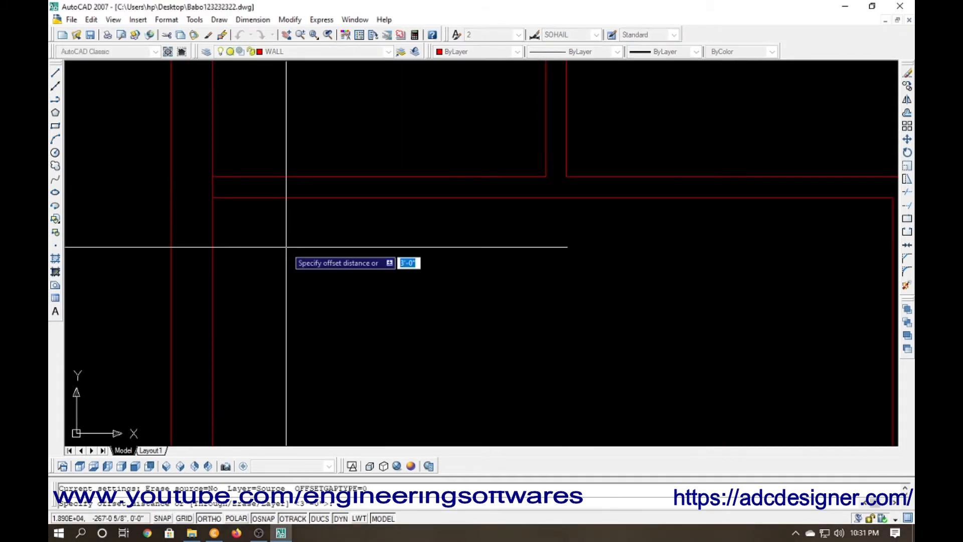
key(Return)
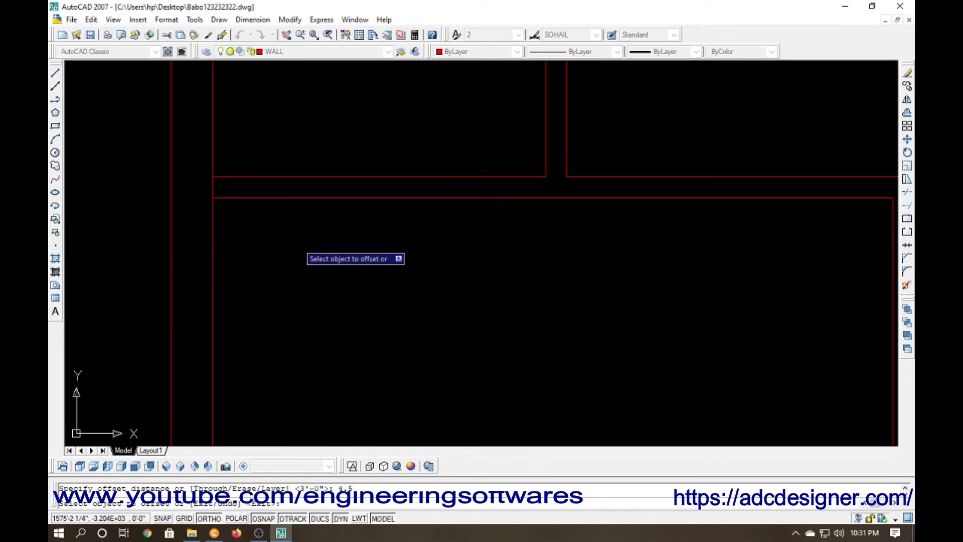
click(206, 186)
click(246, 216)
key(Escape)
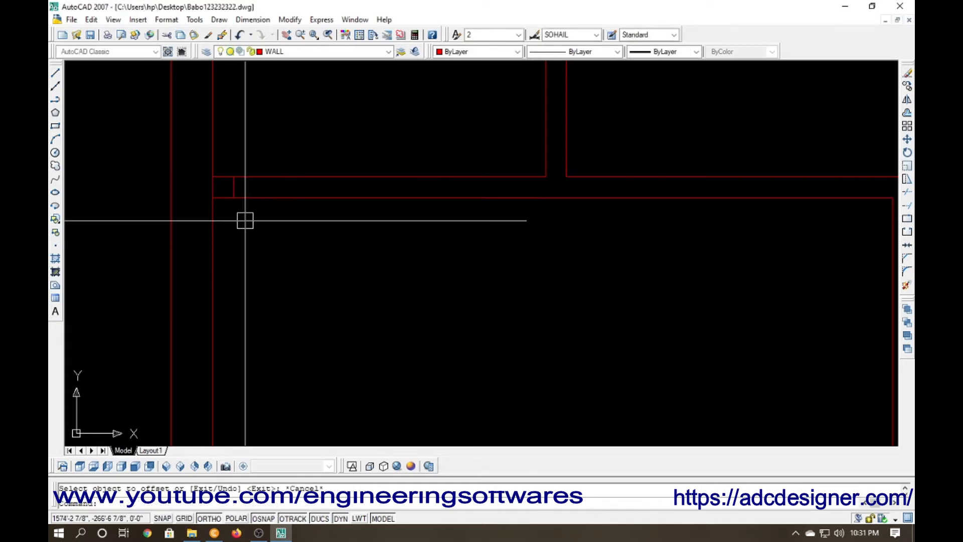
Offset the new jamb line 30" to the right along the partition below the upper-left small room.
text(o)
key(Return)
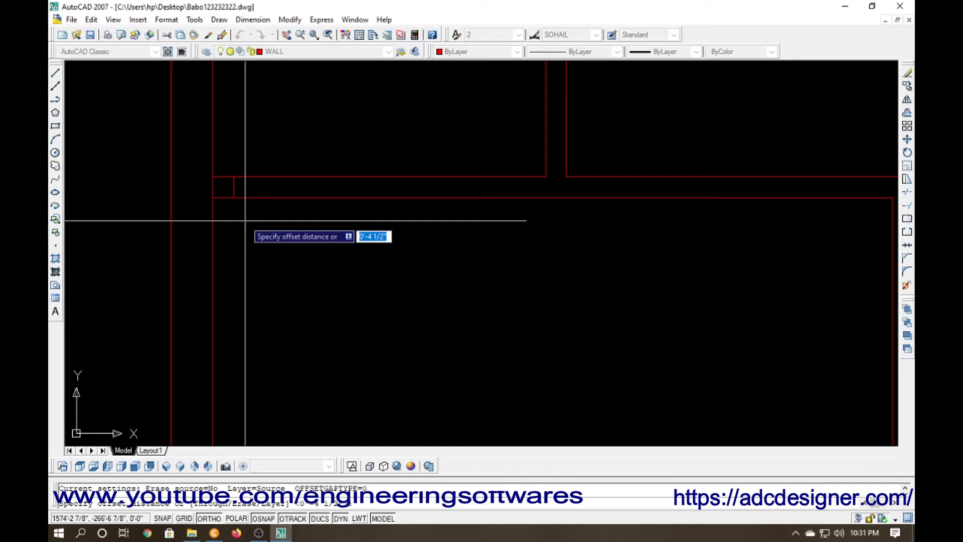
text(30)
key(Return)
click(232, 191)
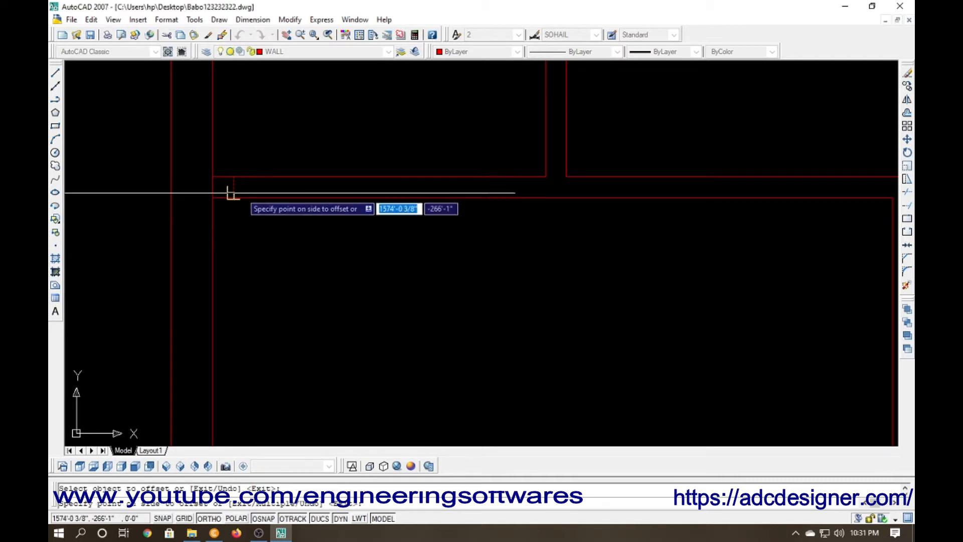
click(244, 197)
key(Escape)
Trim the partition lines between the 30" door's jambs and erase the original short line against the outer wall.
text(tr)
key(Return)
key(Return)
click(295, 235)
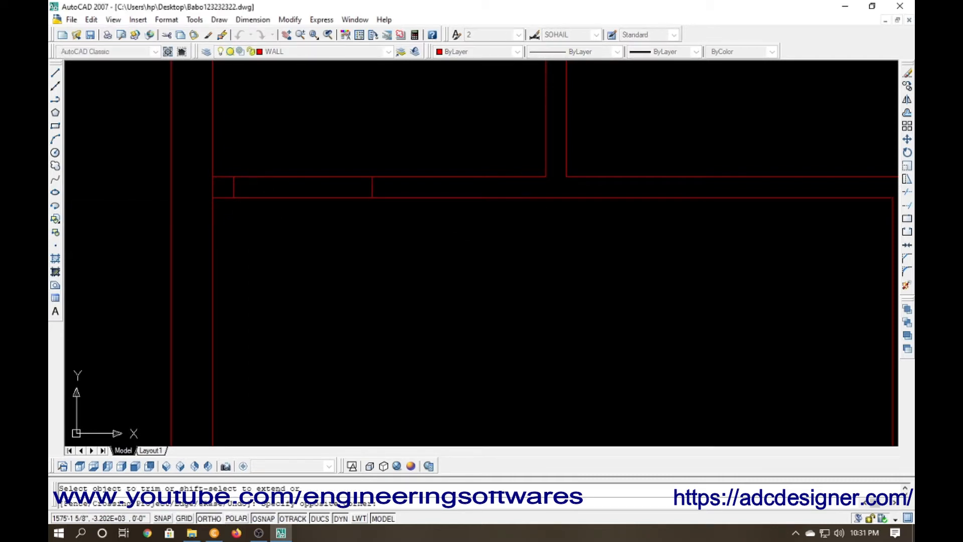
key(Escape)
click(213, 190)
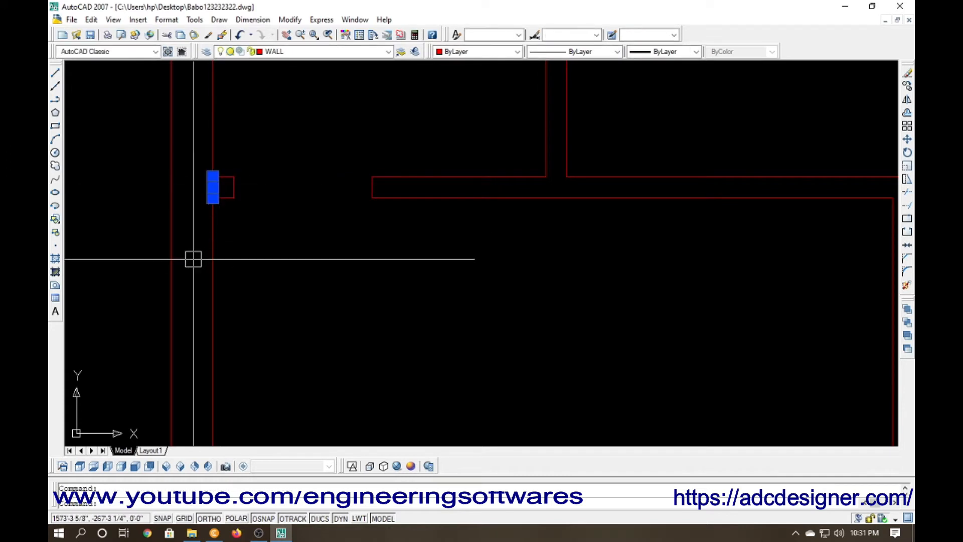
key(Delete)
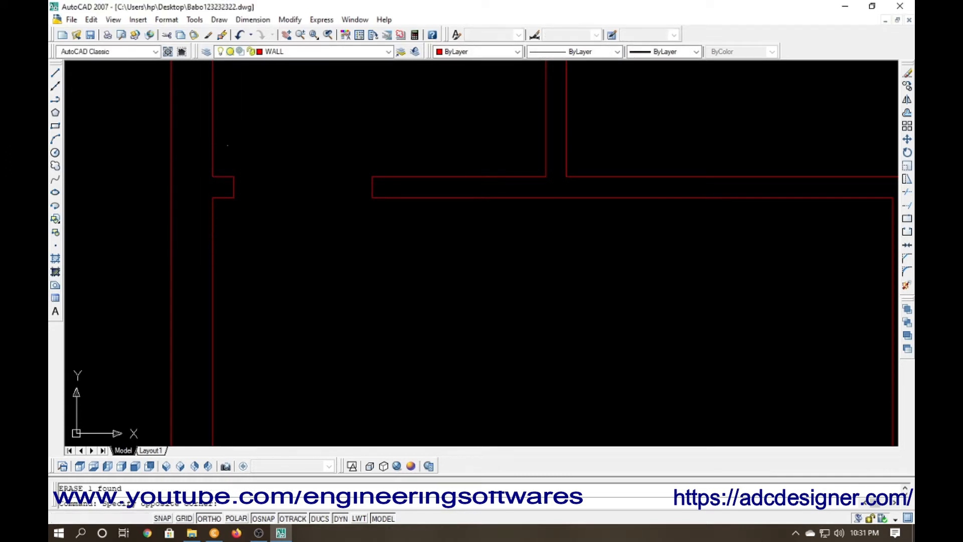
Mirror both jambs of the 30" door to the right about the vertical centreline between the two upper rooms, keeping the originals.
click(226, 144)
click(399, 251)
scroll(292, 235, down, 2)
scroll(344, 248, down, 2)
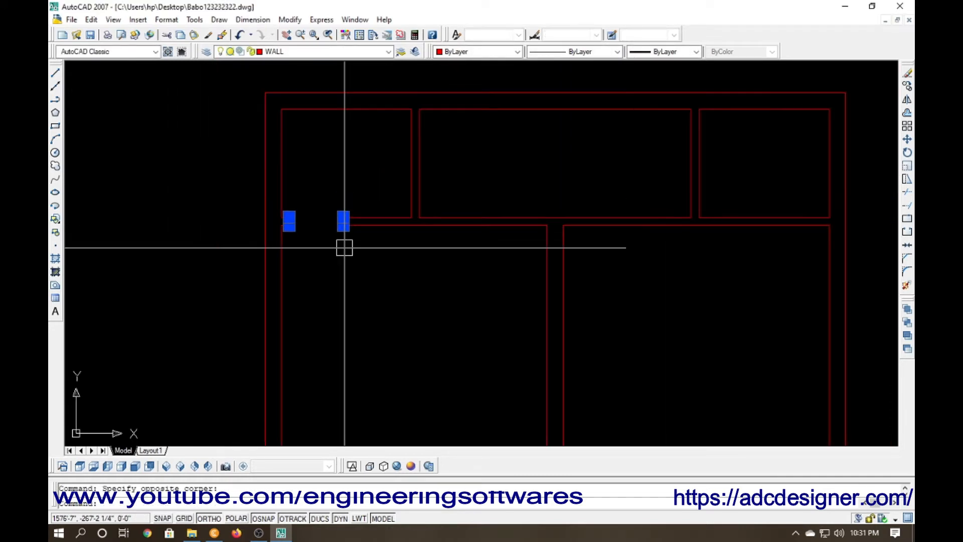
text(mi)
key(Return)
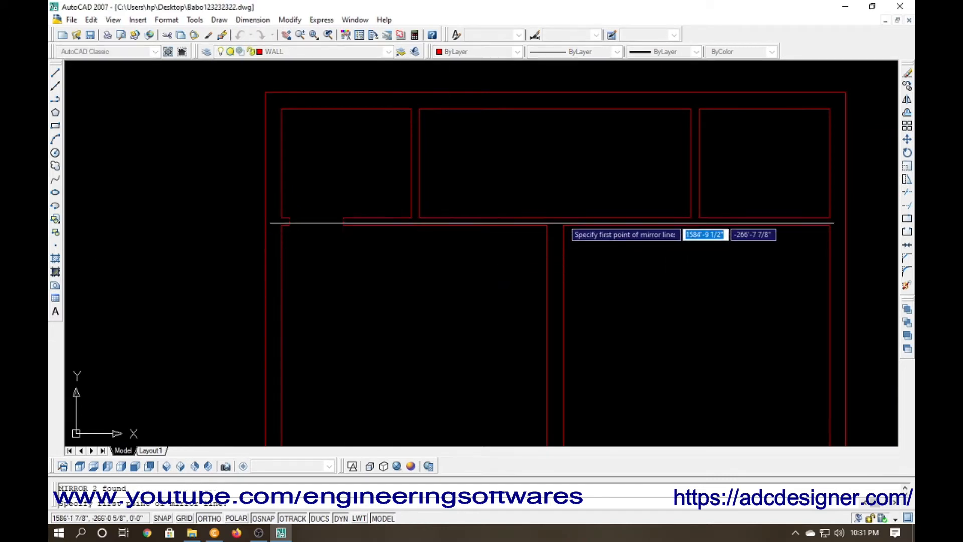
click(555, 217)
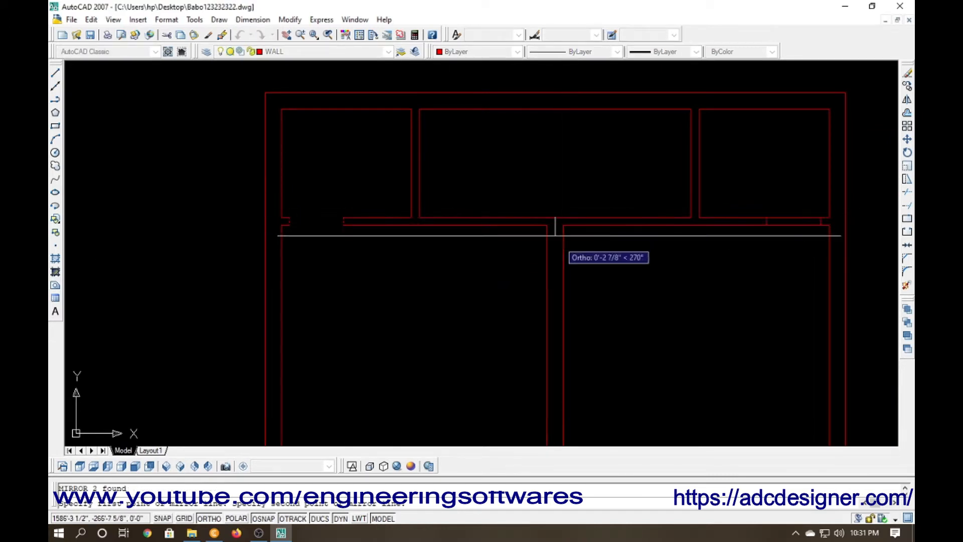
click(556, 263)
key(Return)
Trim both partition lines between the mirrored jambs to open the 30" door below the upper-right small room.
middle_drag(589, 269, 527, 276)
text(tr)
key(Return)
key(Return)
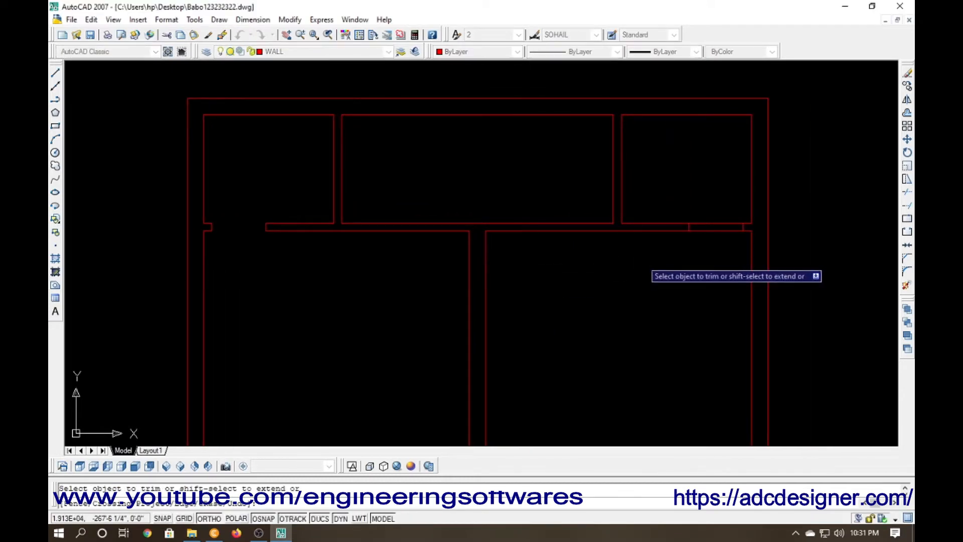
click(712, 252)
click(704, 207)
key(Escape)
Move the stair's side line and all treads except the top one up, placing the second tread on the wall face above.
scroll(499, 222, down, 2)
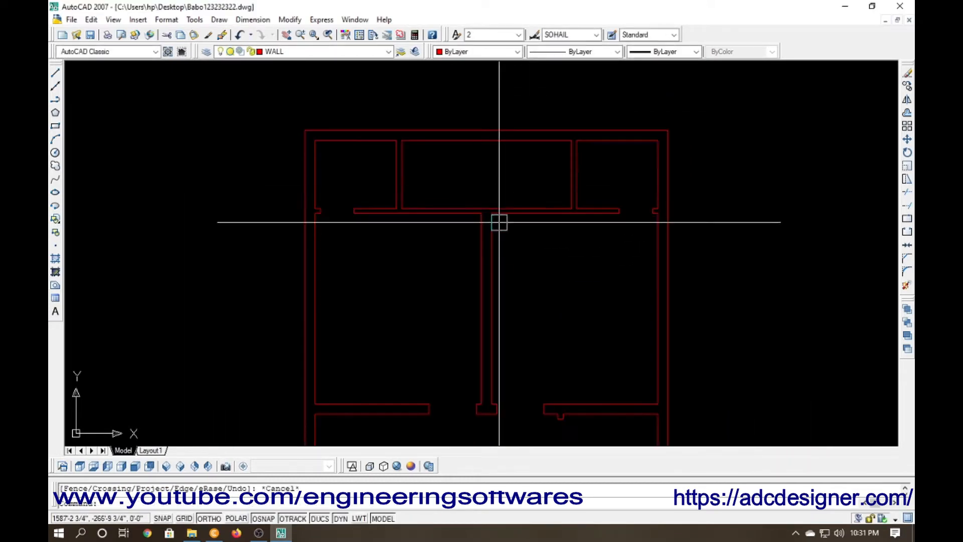
middle_drag(464, 351, 440, 255)
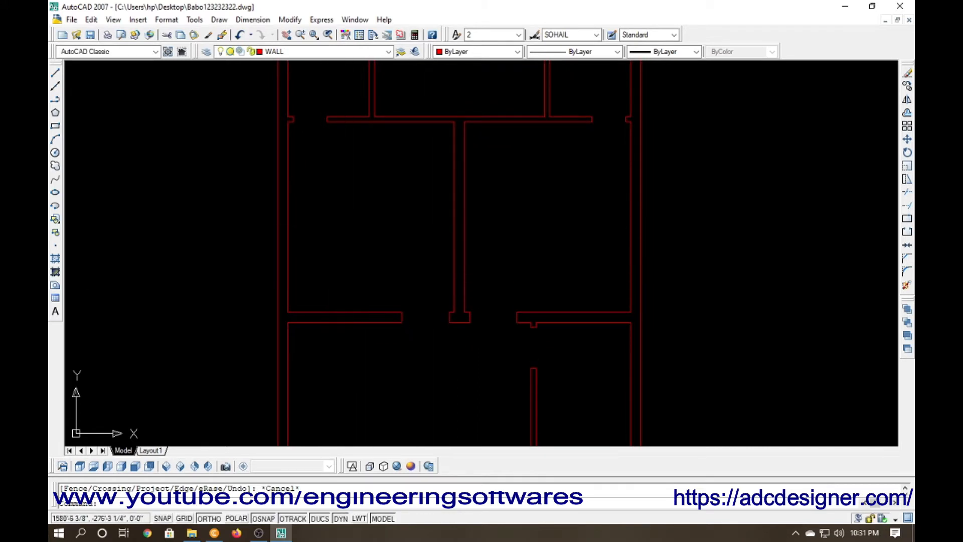
scroll(336, 239, down, 2)
mouse_move(336, 239)
middle_down()
mouse_move(376, 279)
mouse_move(363, 283)
mouse_move(360, 232)
middle_up()
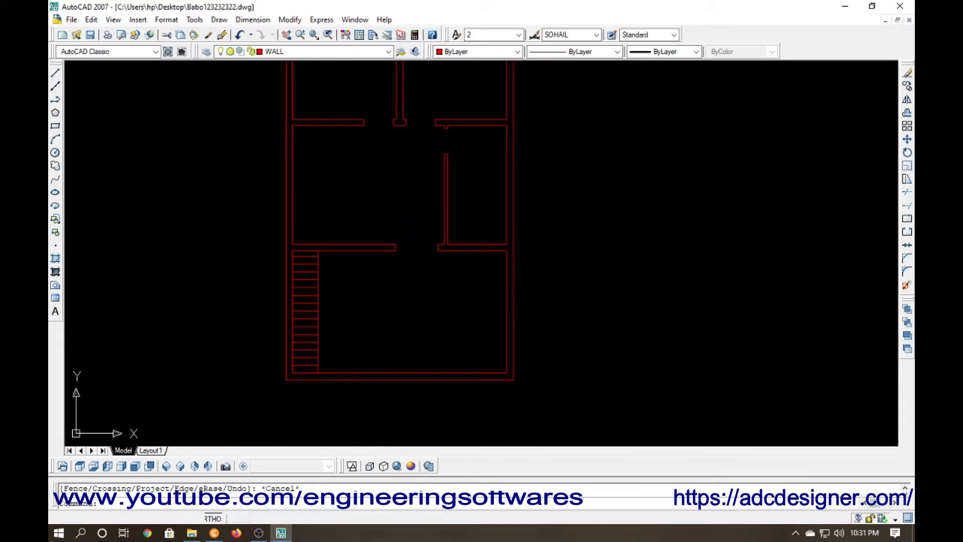
key(Escape)
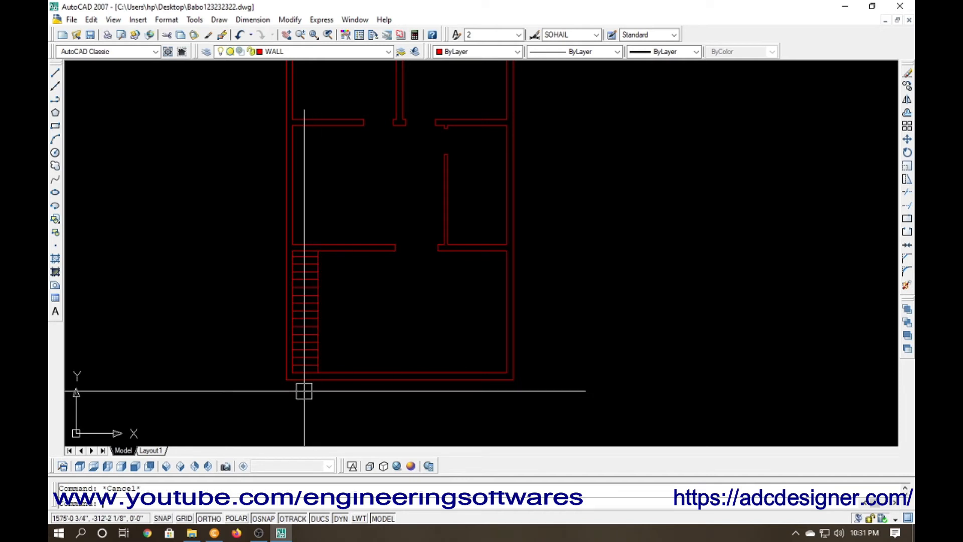
scroll(296, 389, up, 5)
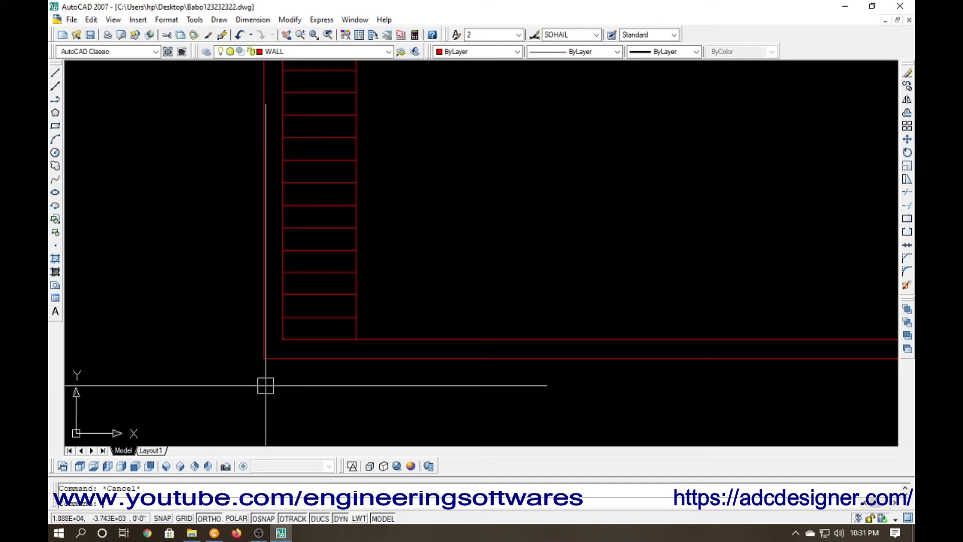
scroll(309, 350, down, 3)
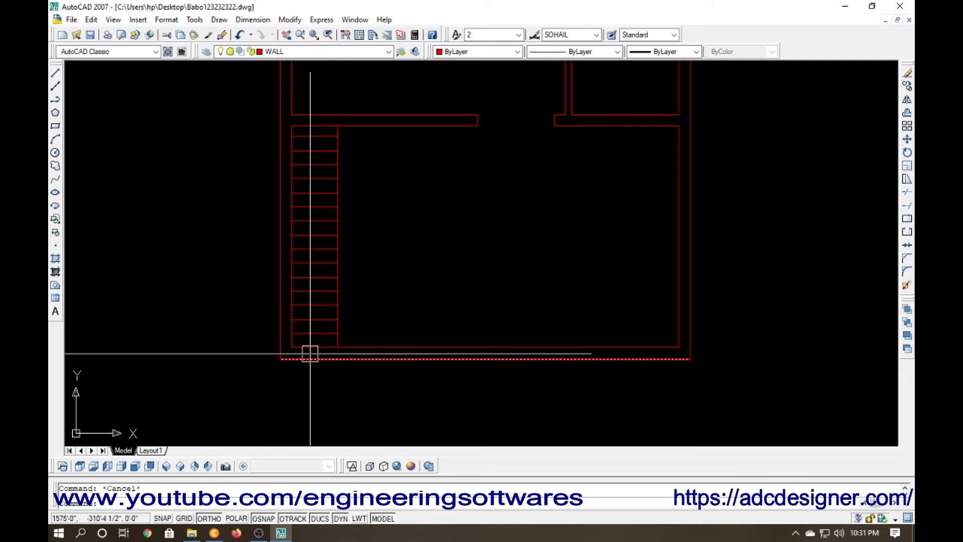
click(360, 140)
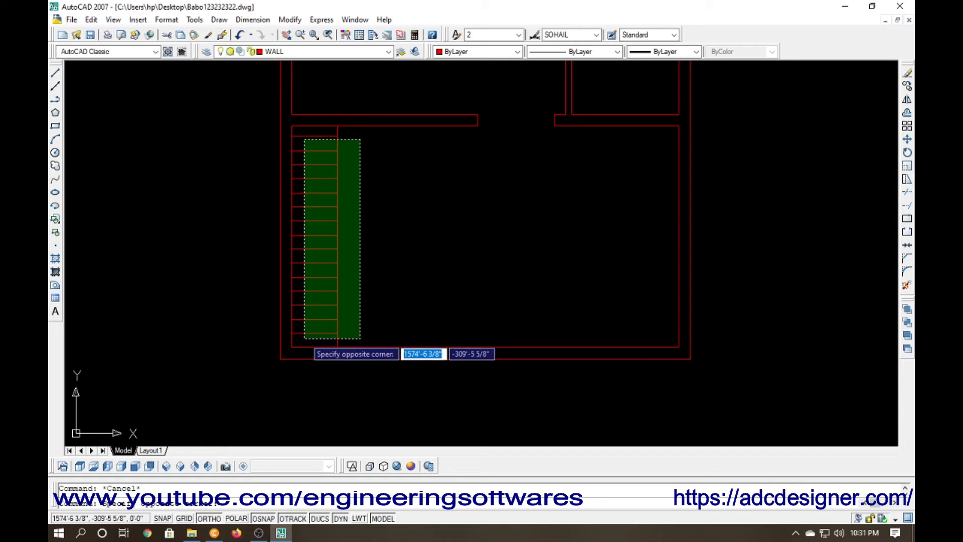
click(282, 334)
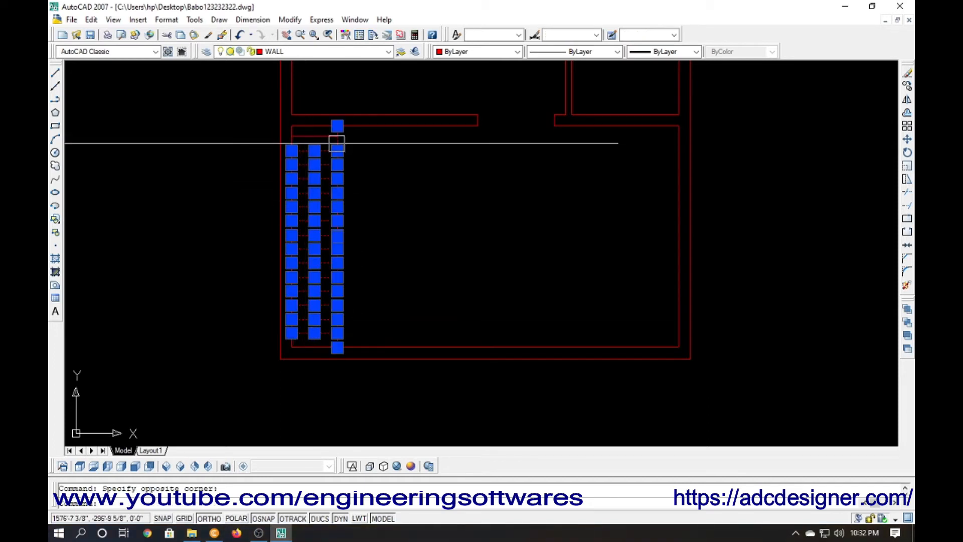
scroll(337, 143, up, 2)
text(m)
key(Return)
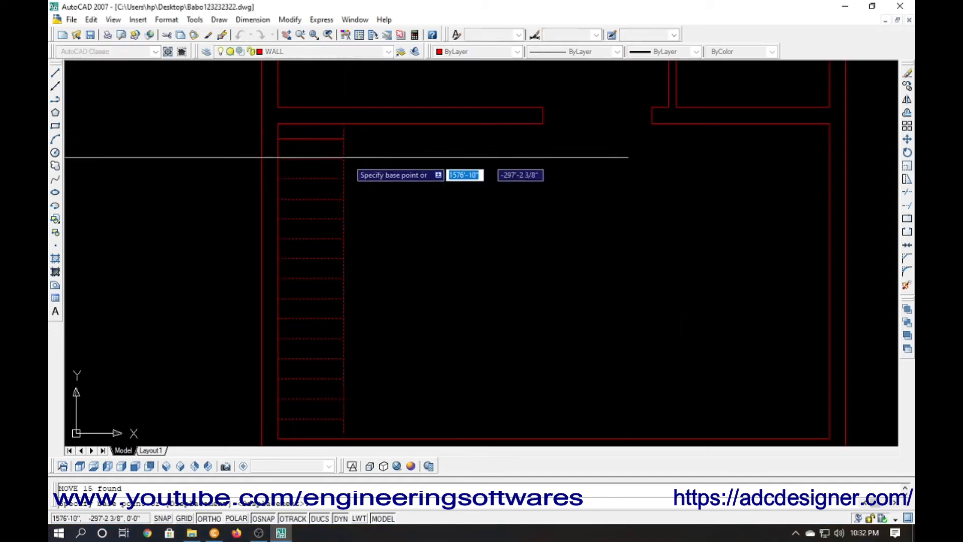
click(343, 159)
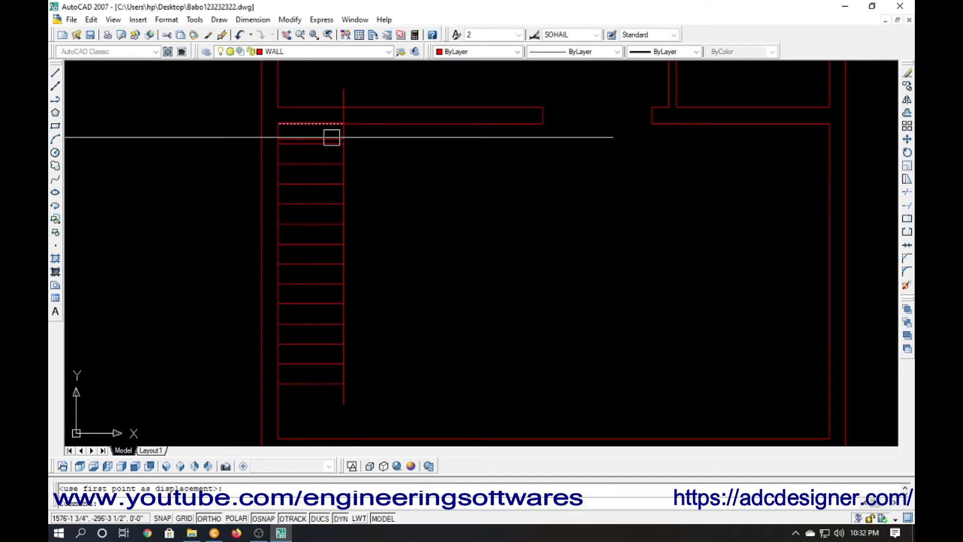
Erase the leftover top tread and shorten the stair side line's upper end to the wall face.
click(343, 138)
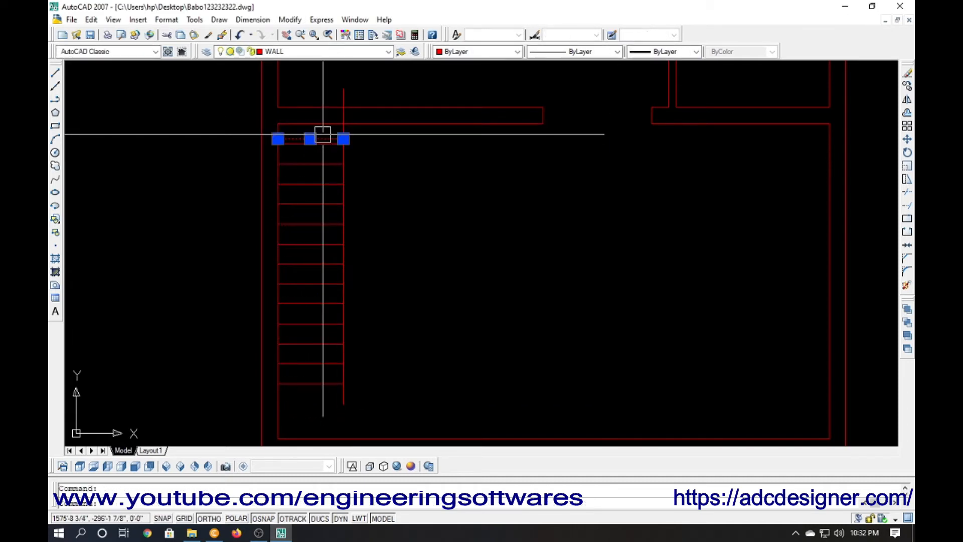
key(Escape)
click(343, 90)
click(344, 88)
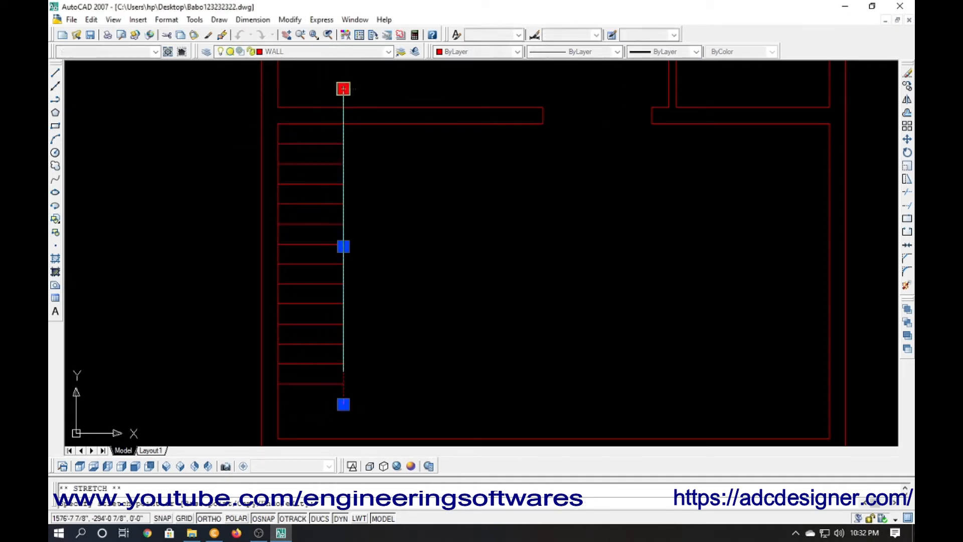
click(344, 126)
key(Escape)
middle_drag(363, 197, 351, 156)
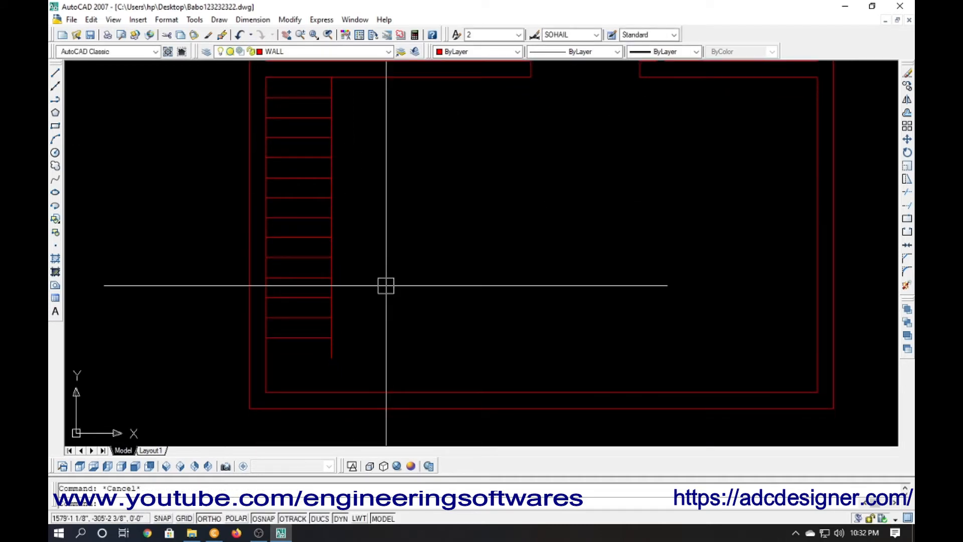
Trim the stair's side line below the lowest tread.
text(r)
key(Return)
key(Return)
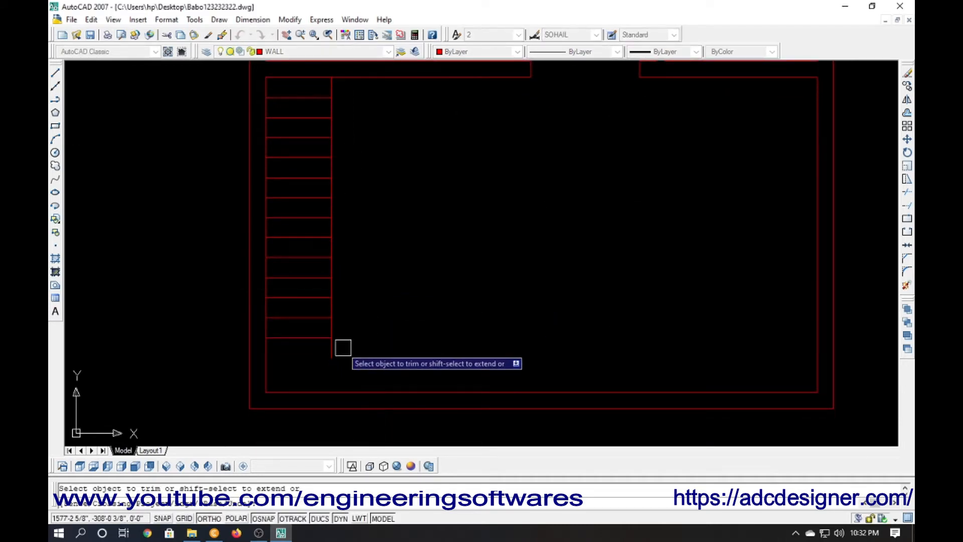
click(331, 348)
key(Escape)
middle_drag(339, 357, 324, 328)
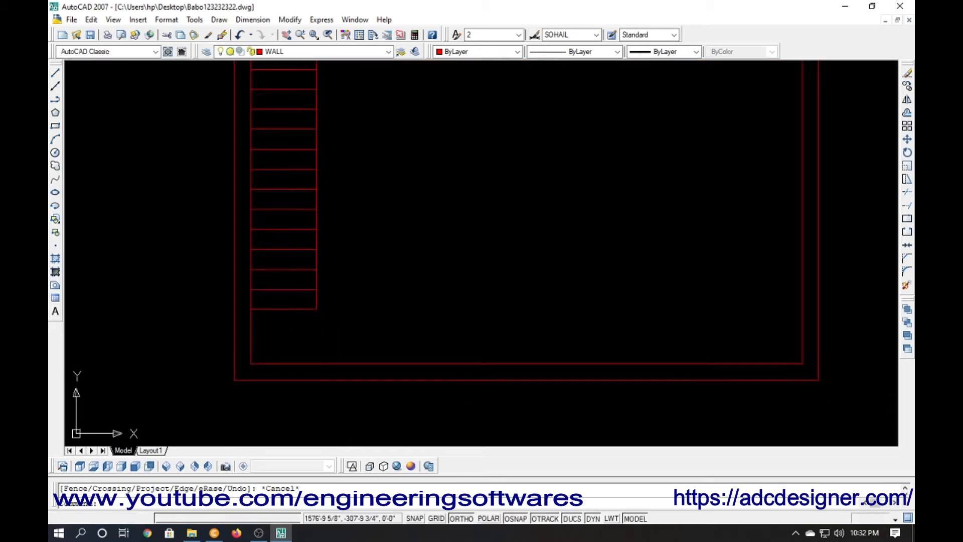
Draw a short vertical line from the inner lower-left corner down across the bottom wall and offset it 4.5" to the right.
text(l)
key(Return)
key(Escape)
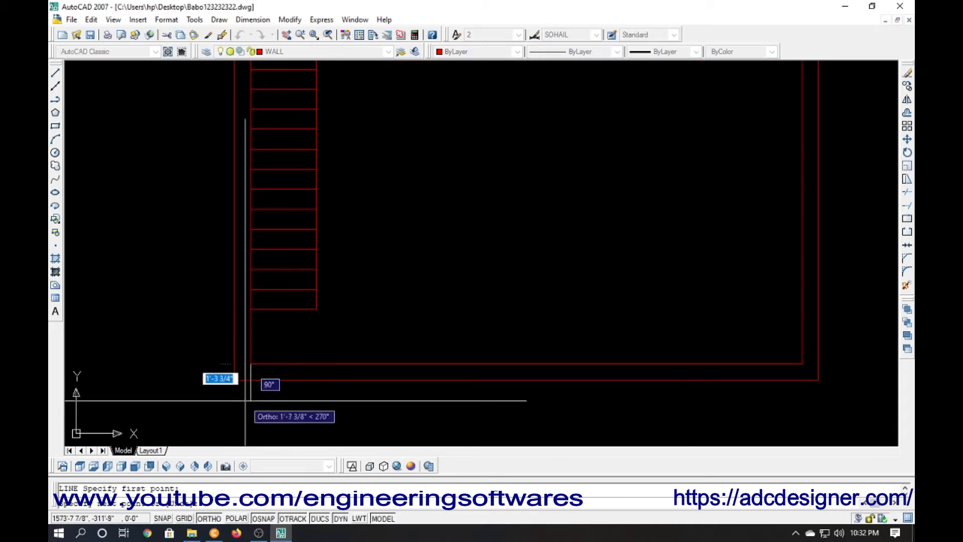
text(o)
key(Return)
text(4.5)
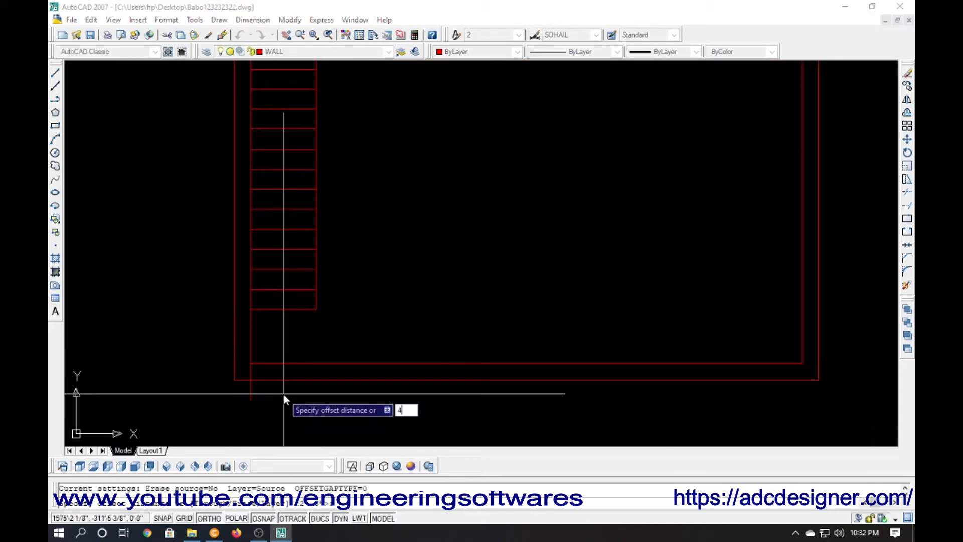
key(Return)
click(253, 393)
click(270, 400)
key(Escape)
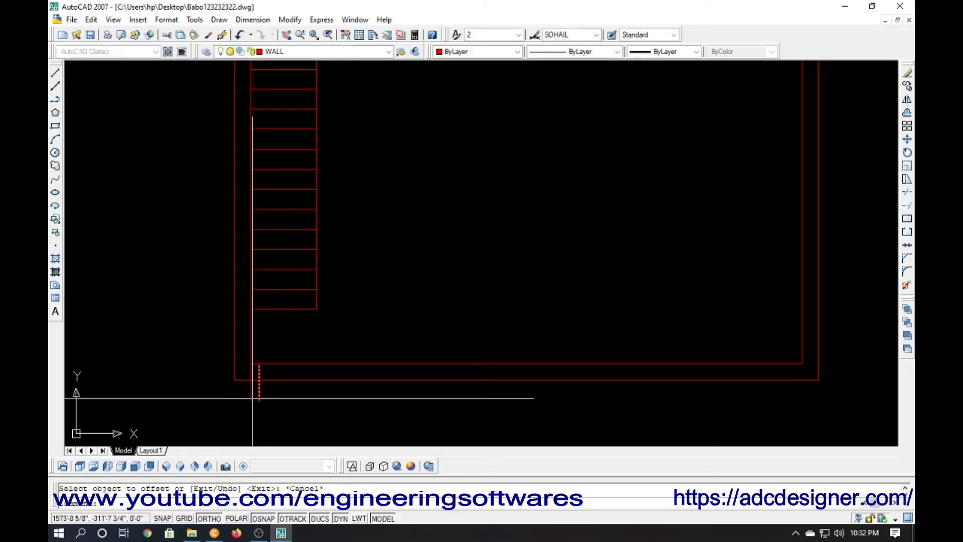
Erase the original corner line and offset the remaining jamb line 36" to the right along the bottom wall.
click(241, 397)
key(Delete)
text(o)
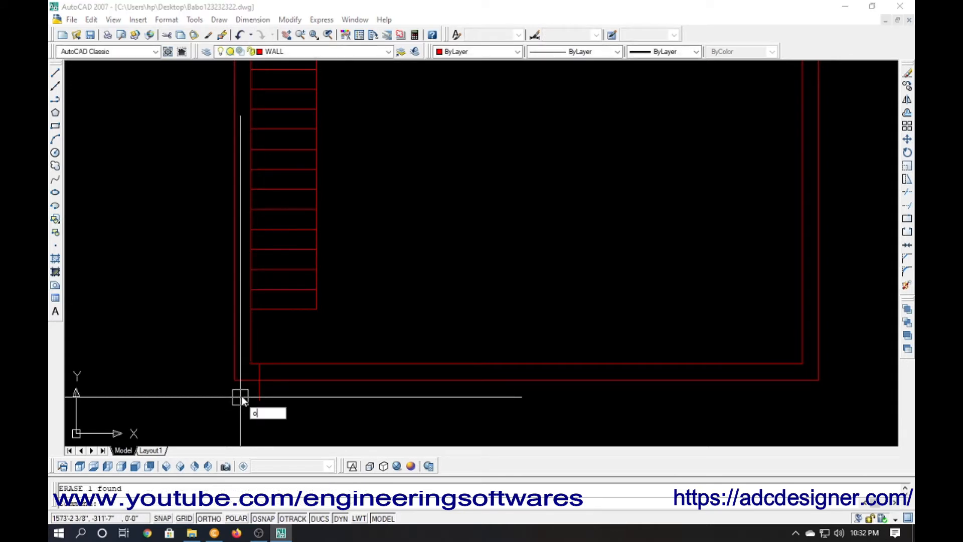
key(Return)
text(36)
click(253, 395)
click(287, 398)
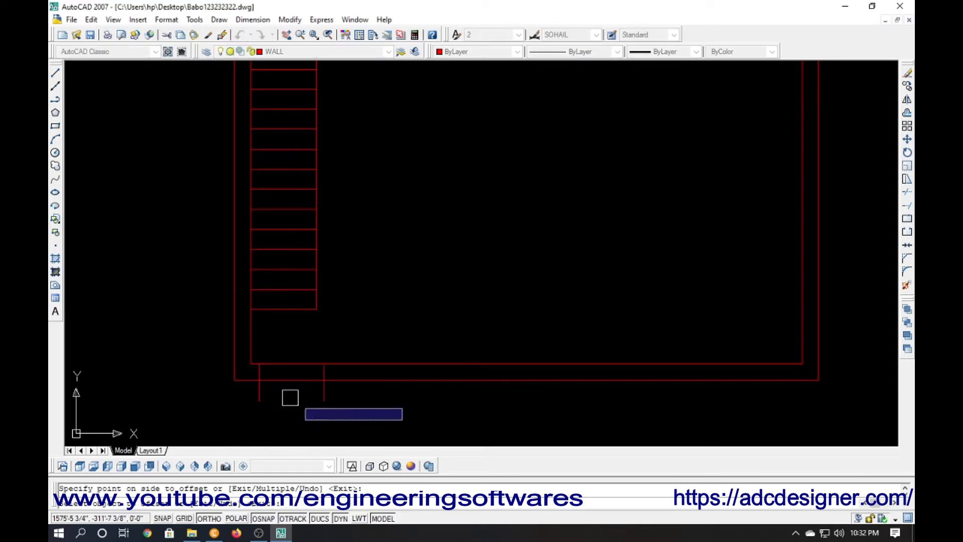
key(Escape)
Trim the jamb ends projecting below the bottom wall and the wall lines between them to open the 36" door.
text(tr)
key(Return)
key(Return)
click(355, 400)
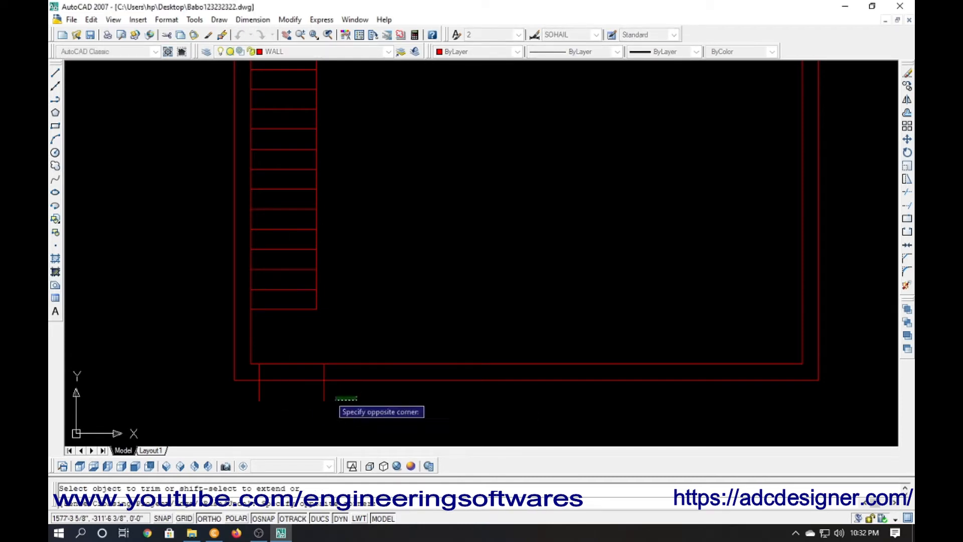
click(268, 388)
click(256, 396)
click(286, 408)
click(289, 354)
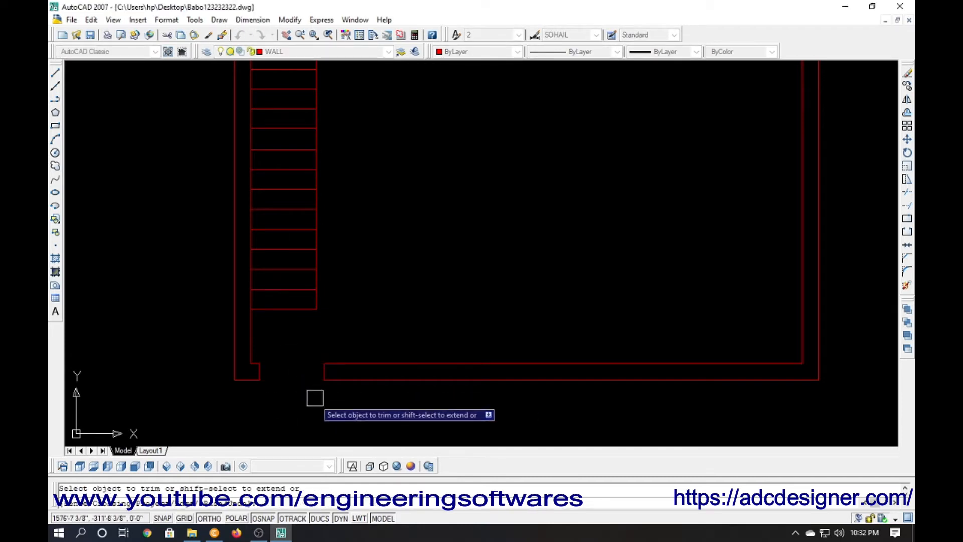
key(Escape)
Draw a short vertical line across the bottom wall in line with the left jamb of the 5' opening above.
scroll(217, 355, down, 1)
mouse_move(312, 372)
middle_down()
mouse_move(271, 373)
mouse_move(262, 348)
middle_up()
scroll(271, 372, up, 4)
scroll(266, 344, down, 5)
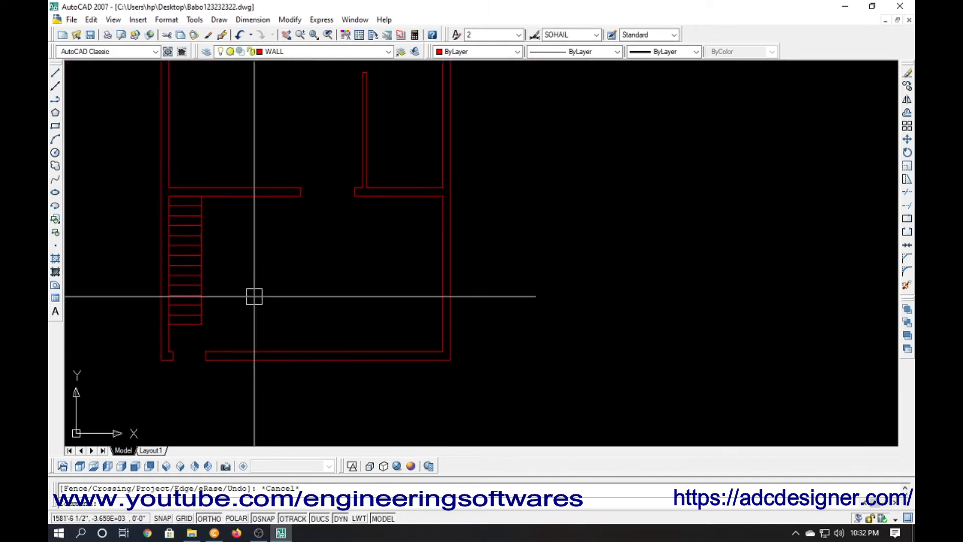
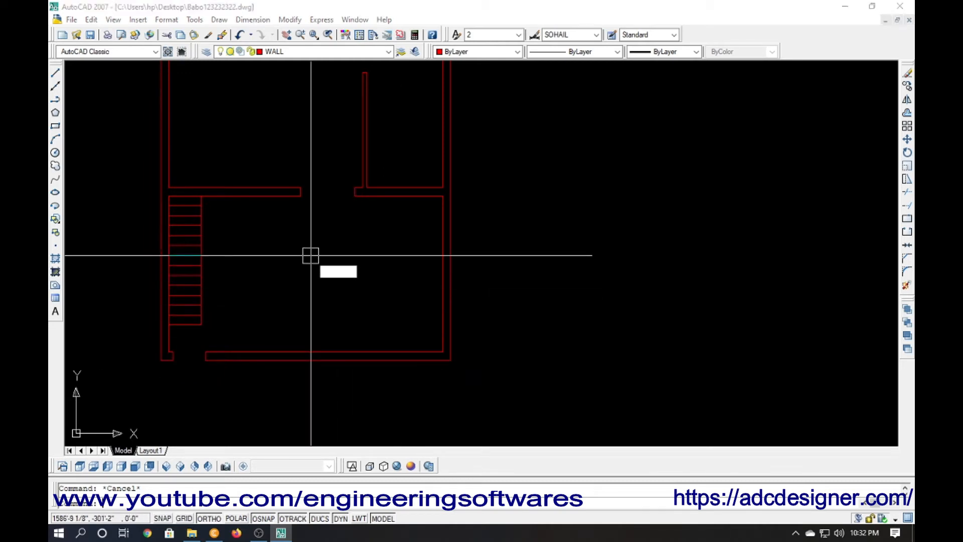
text(l)
key(Return)
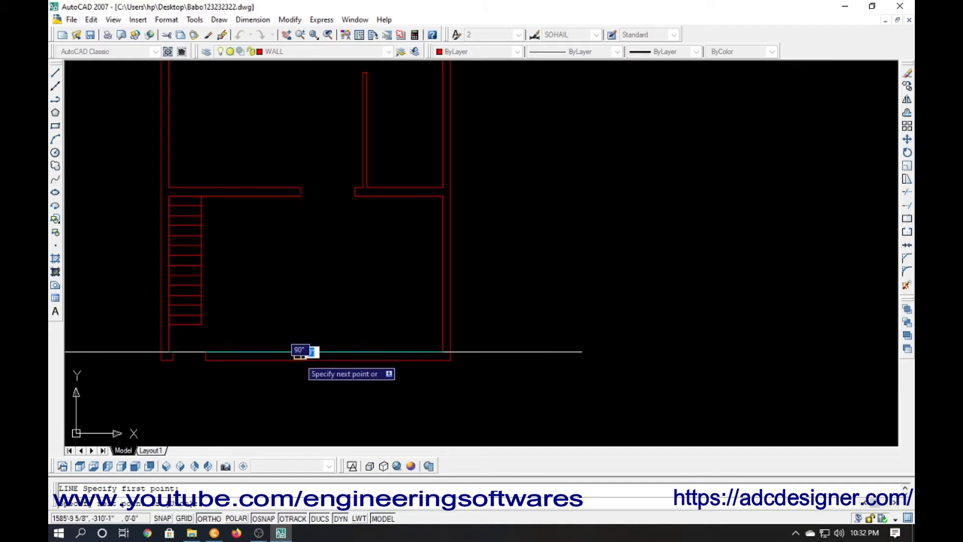
key(Escape)
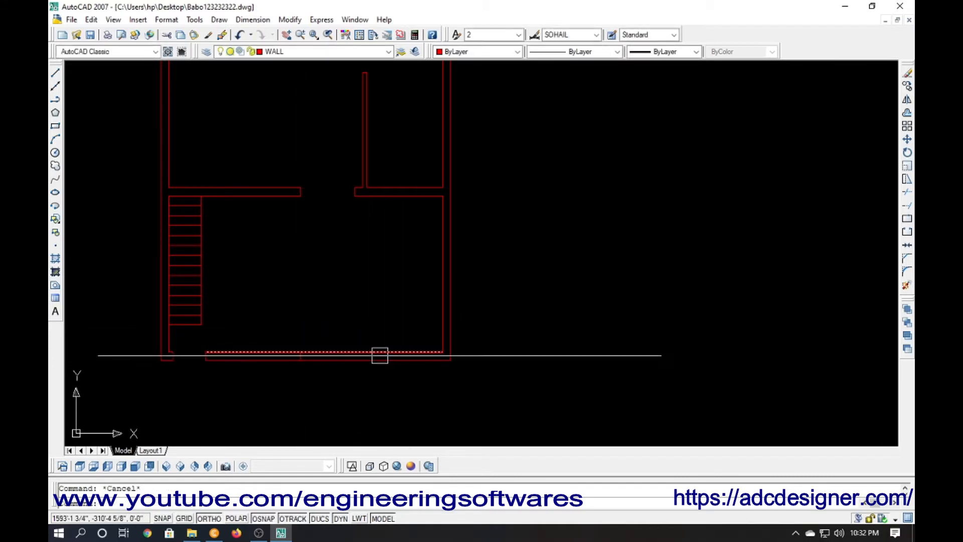
Measure the distance from the new line on the bottom wall to the right wall's inner face.
text(da)
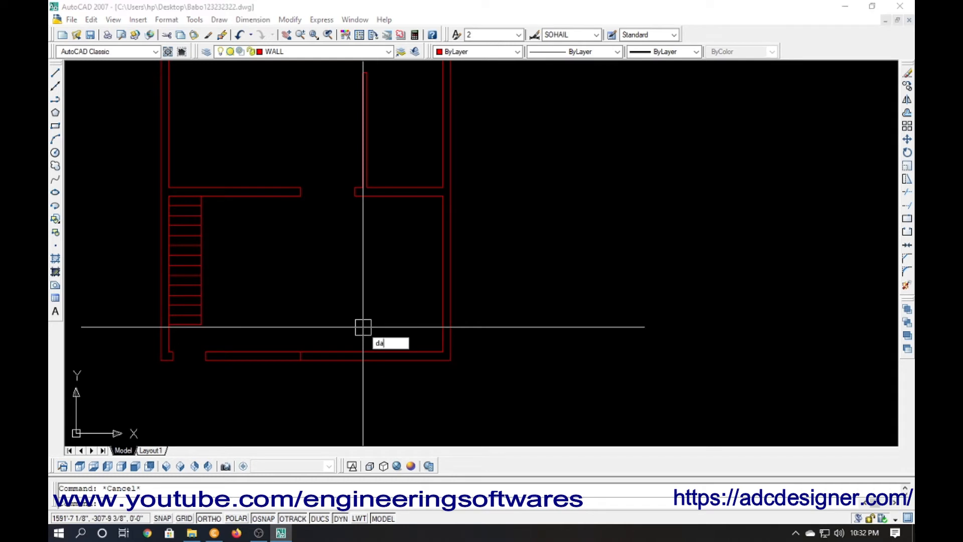
text(l)
key(Return)
click(301, 352)
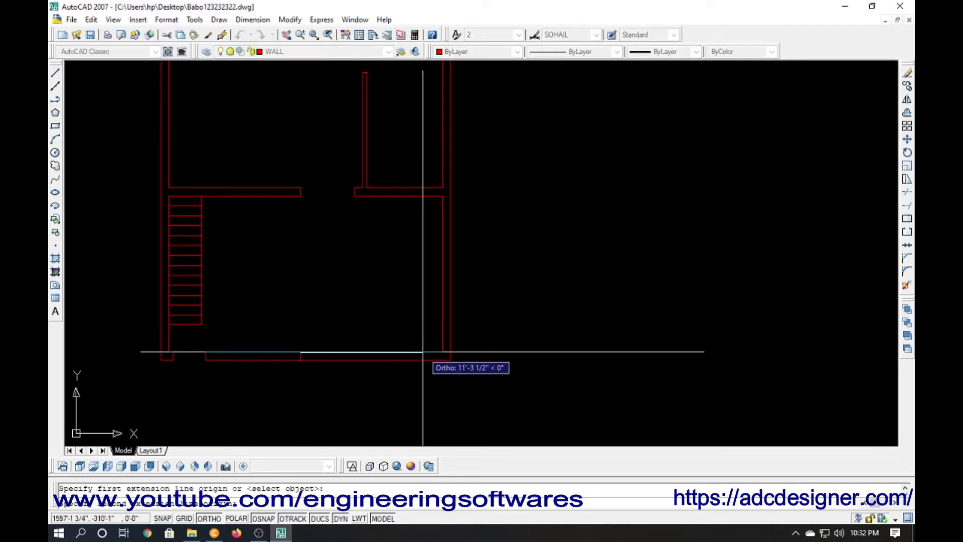
click(441, 351)
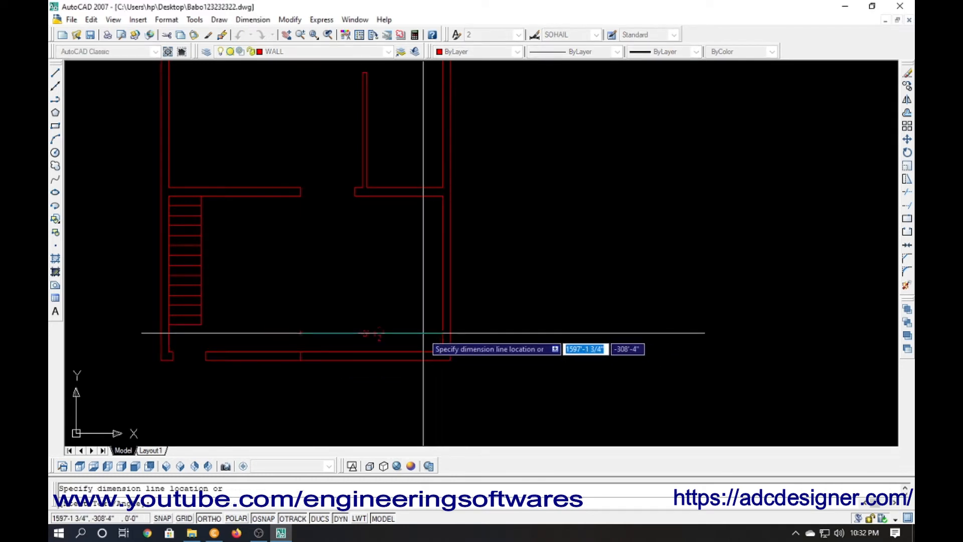
key(Escape)
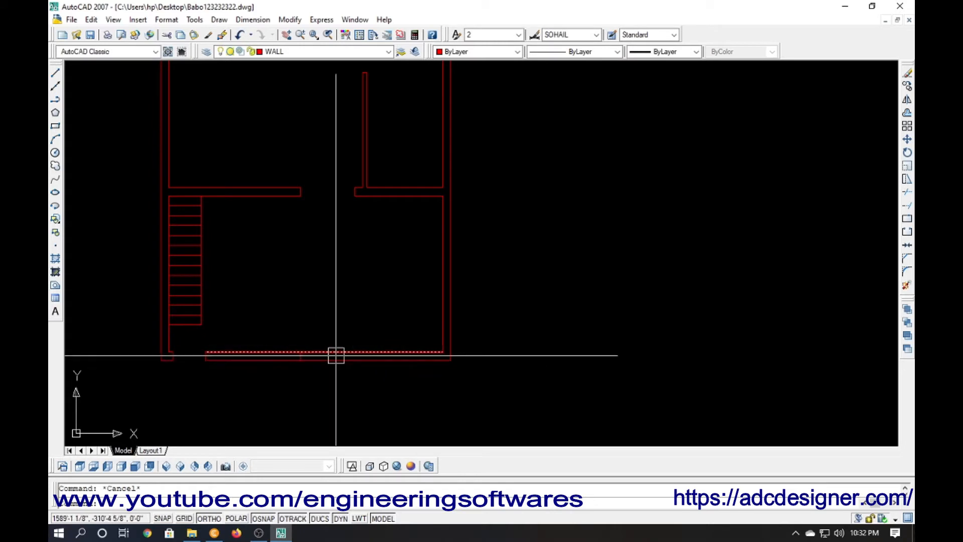
Trim the bottom wall's inner line between the 36" door's right jamb and the new short line.
text(t)
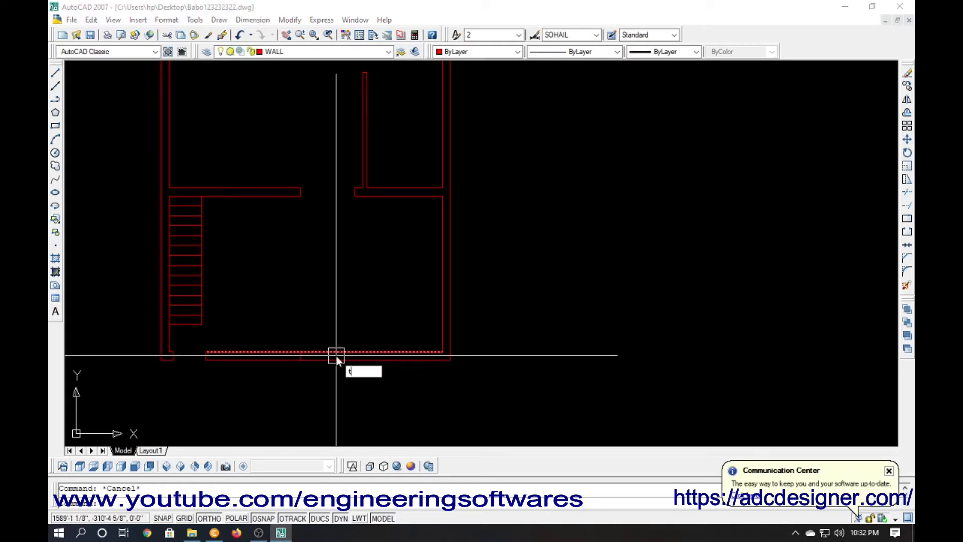
text(r)
key(Return)
key(Return)
click(273, 351)
key(Return)
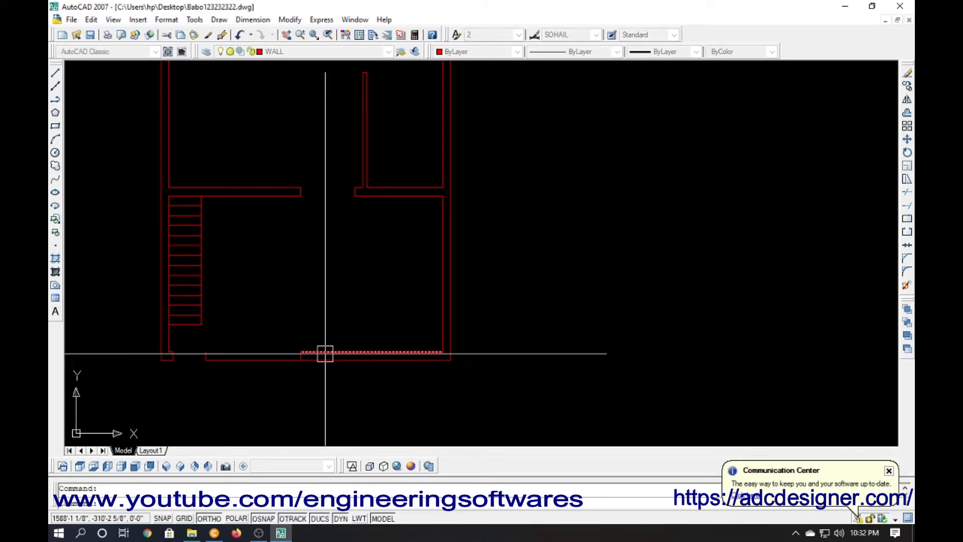
Draw a short vertical line from the midpoint of the bottom wall's remaining inner line down past its outer face.
text(l)
key(Return)
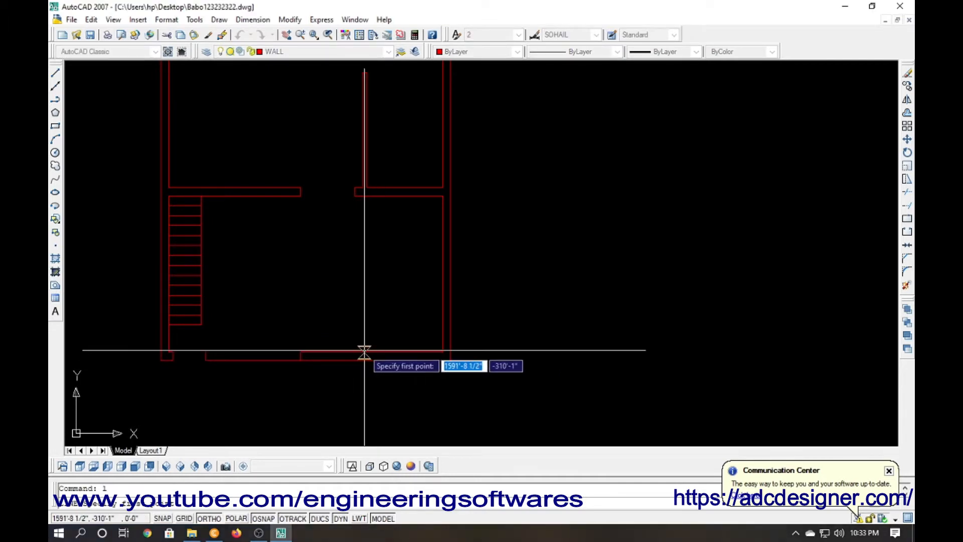
click(373, 384)
key(Return)
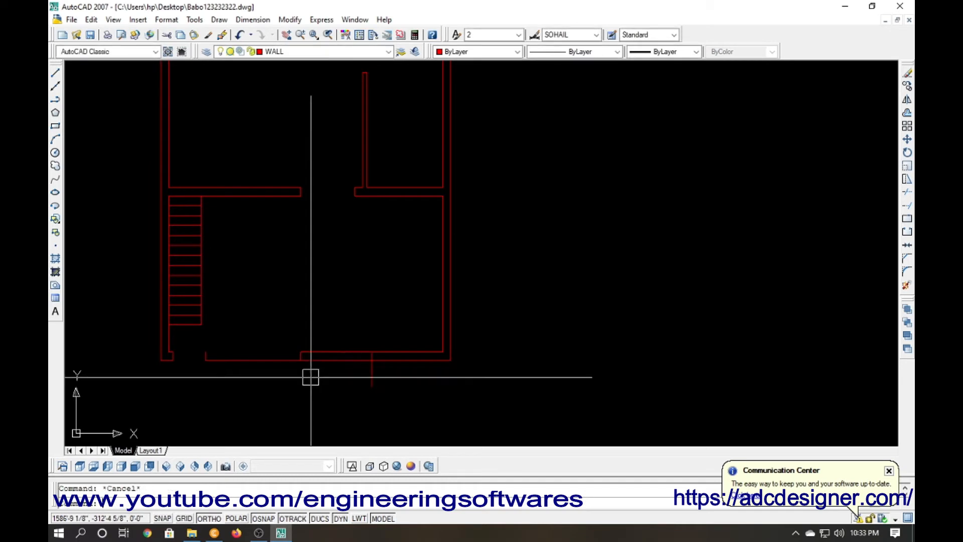
Extend the bottom wall's inner line back to the 36" door's right jamb and erase the short vertical line crossing the wall.
text(ex)
key(Return)
key(Return)
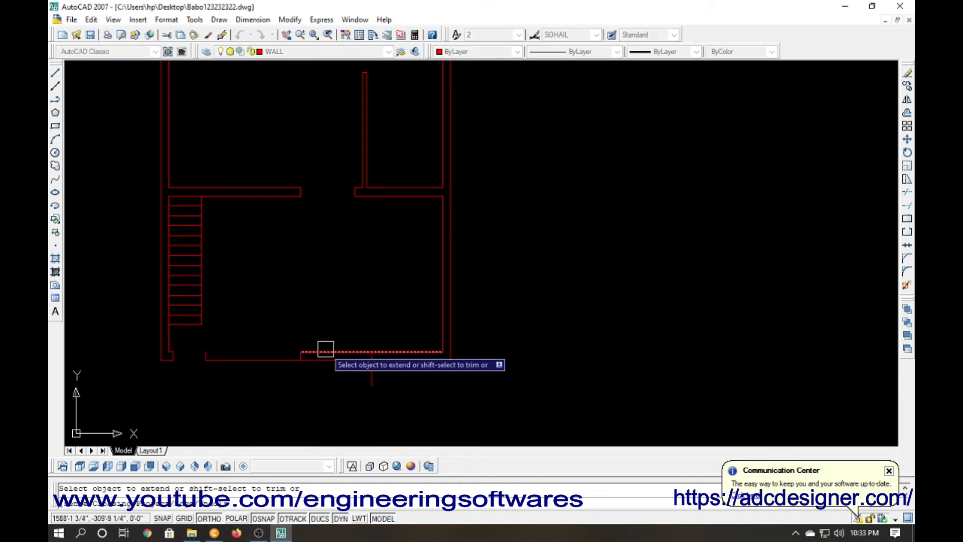
click(324, 351)
key(Escape)
click(300, 356)
click(320, 394)
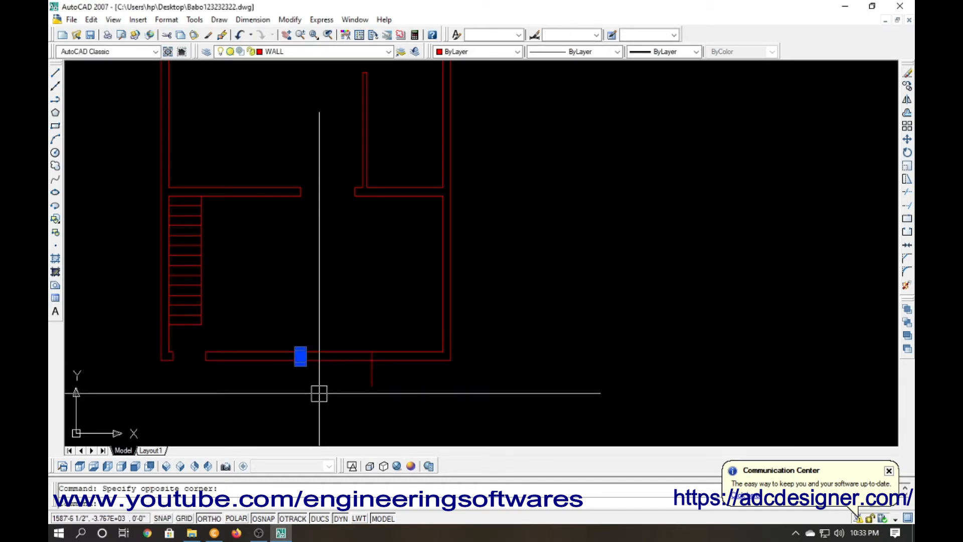
key(Delete)
Offset the vertical centre line on the bottom wall by 48" to both sides and erase the original line.
text(o)
key(Return)
text(4)
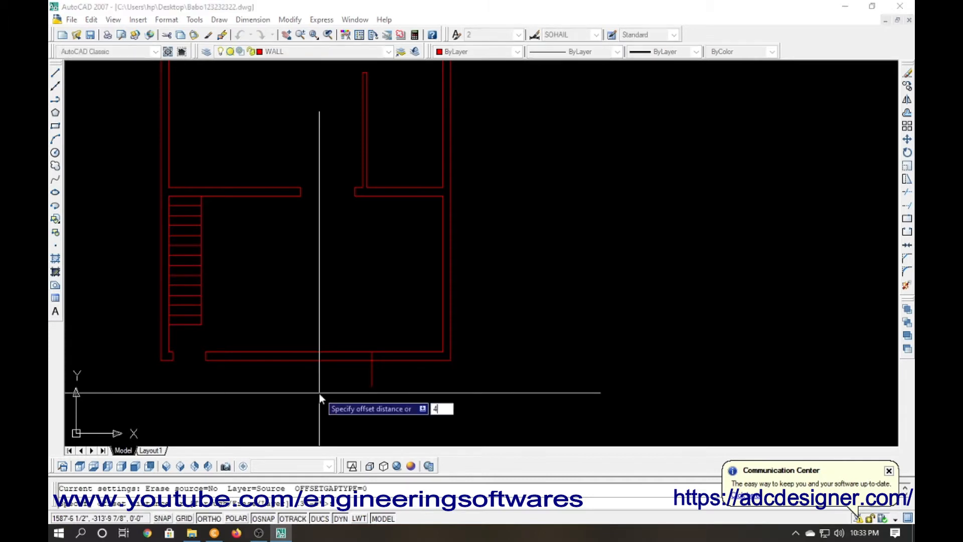
text(8)
key(Return)
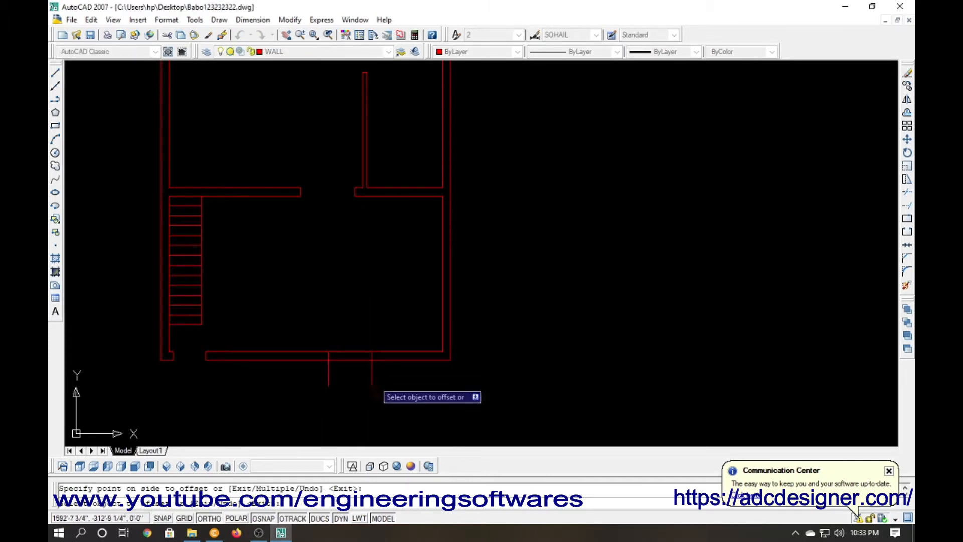
key(Escape)
click(372, 387)
text(e)
key(Return)
Trim the overhanging jamb lines and the bottom wall's two lines between them to cut the front opening.
text(tr)
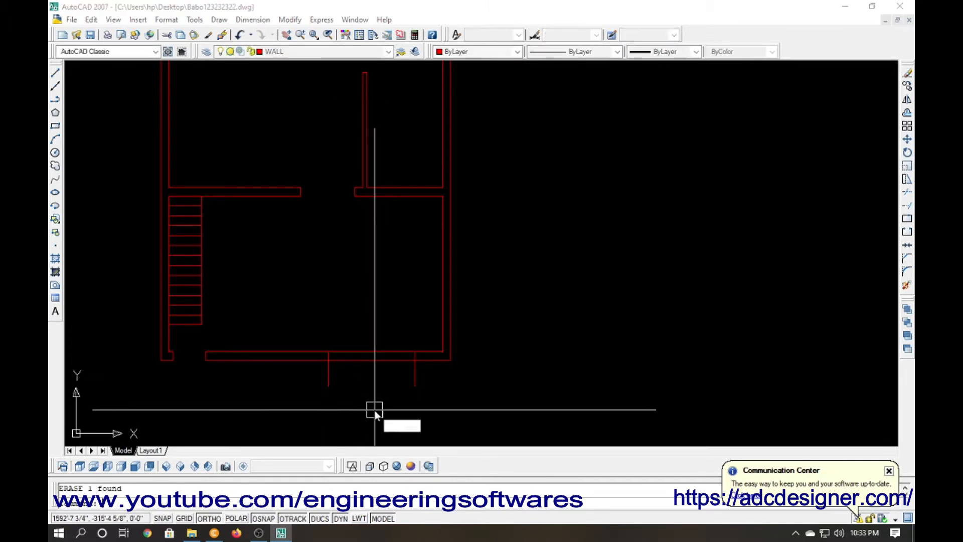
key(Return)
key(Return)
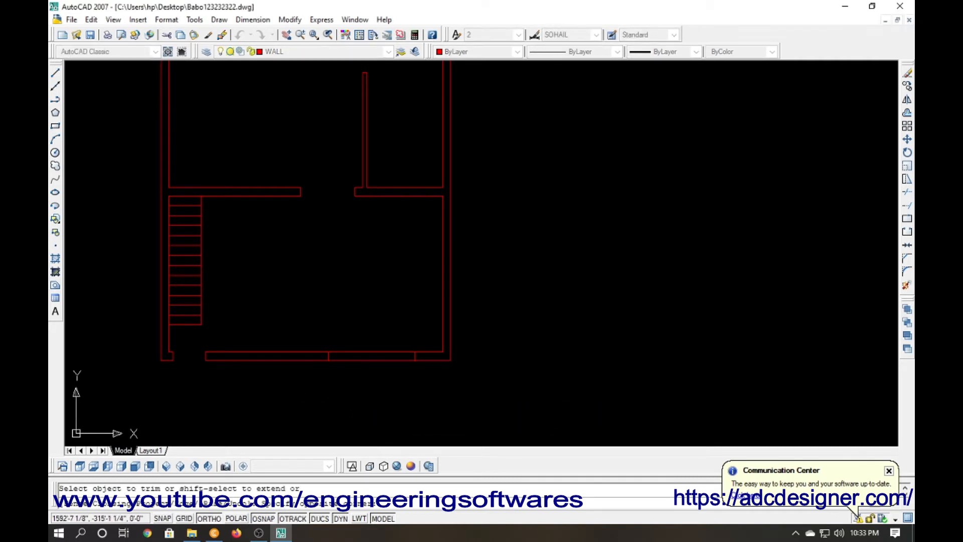
click(372, 351)
click(372, 360)
key(Escape)
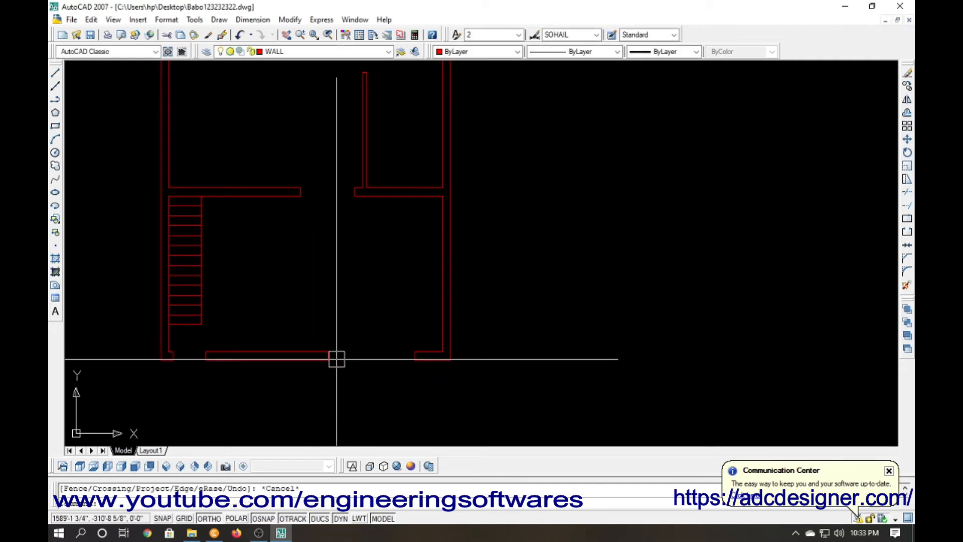
Offset the front opening's right jamb line 48" inward to mark the middle of the opening.
text(o)
key(Return)
text(48)
key(Return)
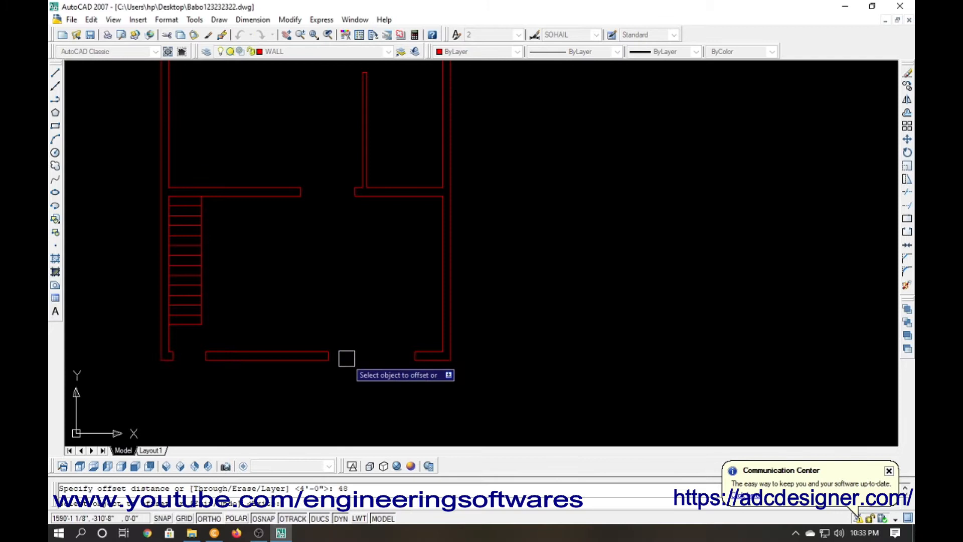
click(416, 362)
key(Escape)
Draw a short vertical line across the wall above the staircase at the midpoint of that wall segment.
middle_drag(296, 320, 281, 352)
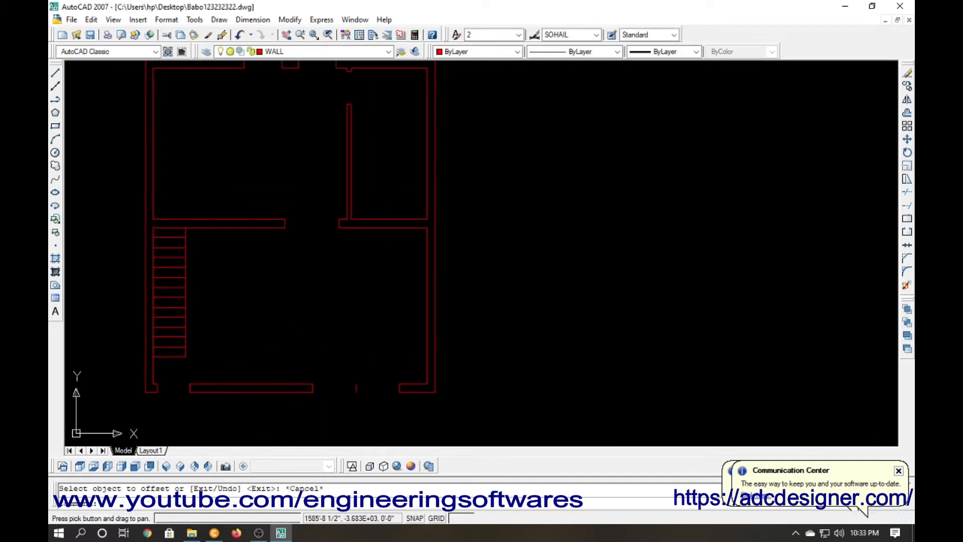
scroll(198, 210, up, 1)
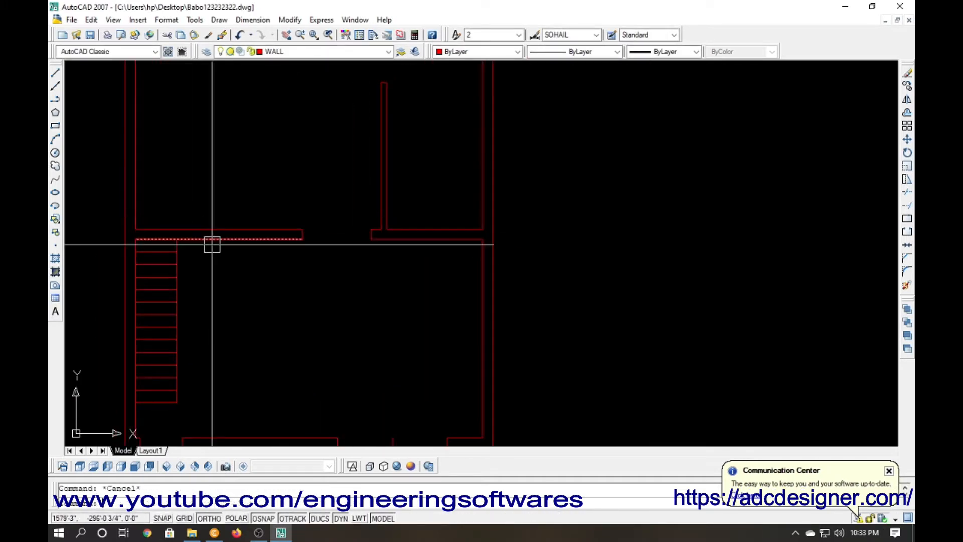
key(Return)
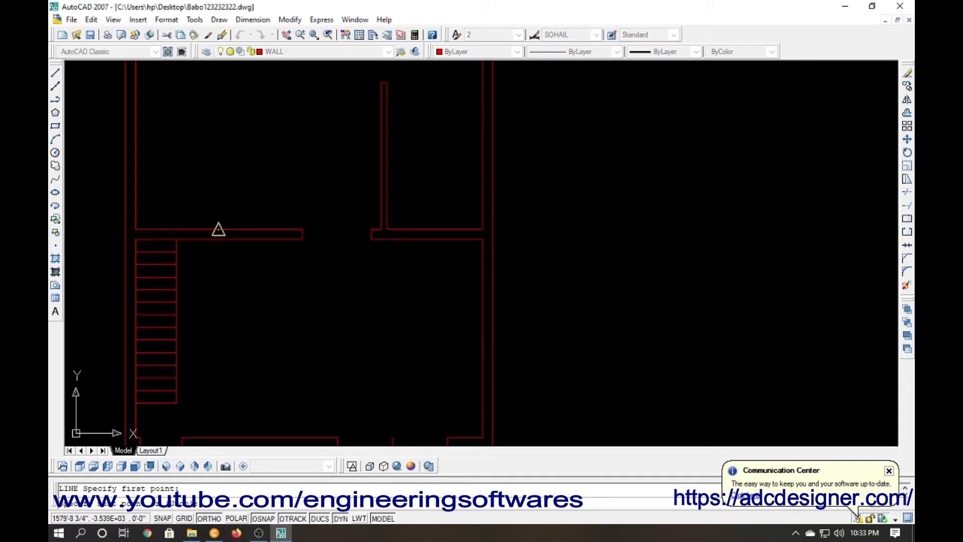
click(217, 239)
click(245, 245)
key(Return)
Offset the vertical line in the wall above the staircase by 36" to both sides and erase the original line.
text(o)
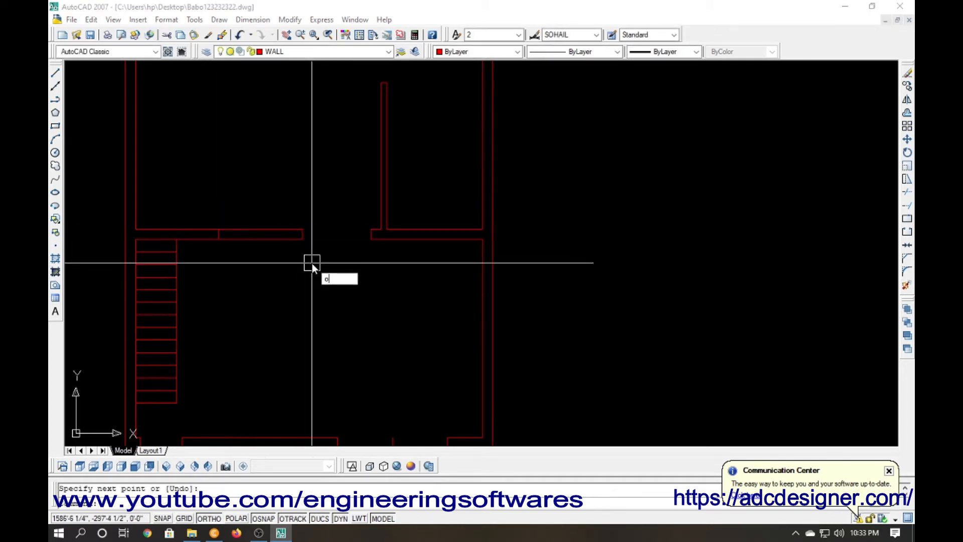
key(Return)
text(36)
key(Return)
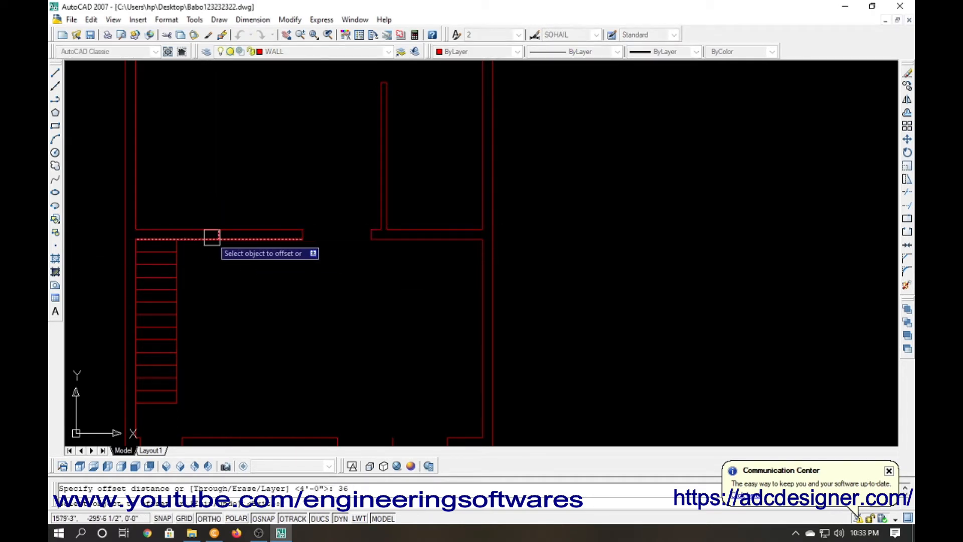
click(215, 239)
click(221, 239)
key(Return)
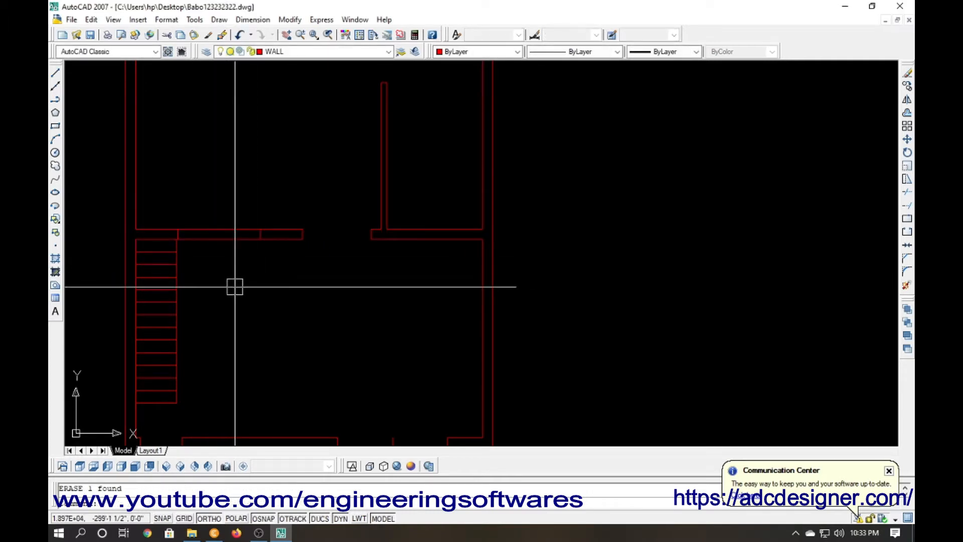
Trim the wall's two lines between the offset jambs above the staircase to cut the window opening.
text(tr)
key(Return)
key(Return)
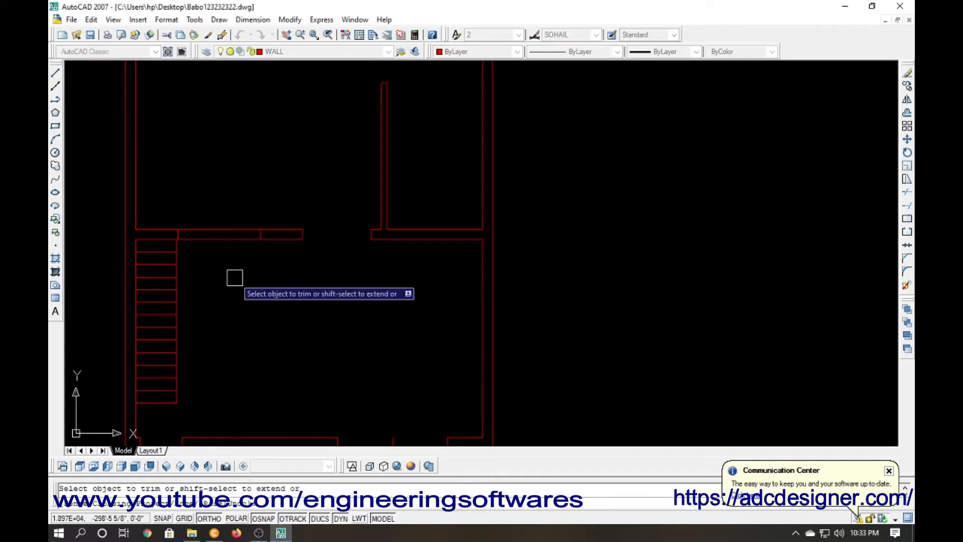
key(Escape)
Draw three horizontal lines across the window opening, joining the jambs at their midpoints and at both wall faces.
scroll(180, 240, up, 3)
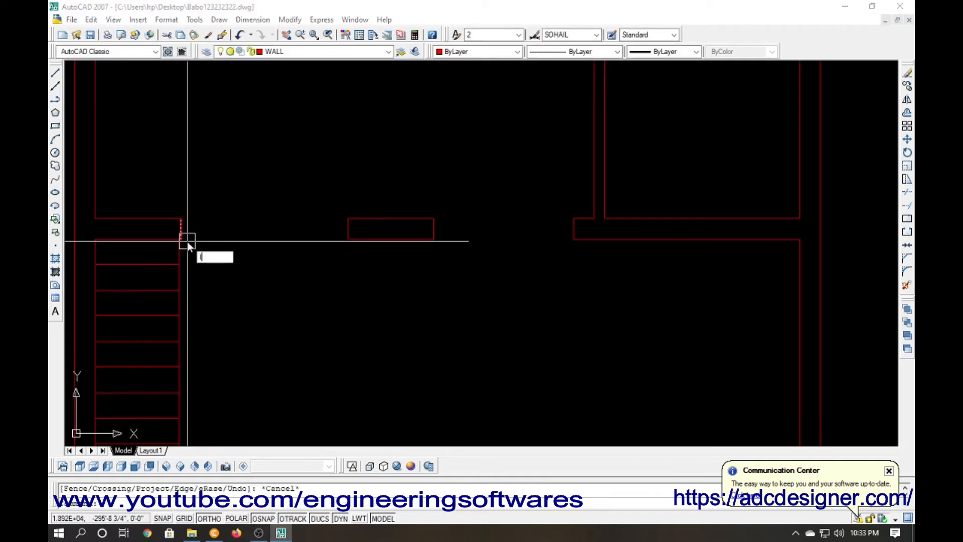
key(Return)
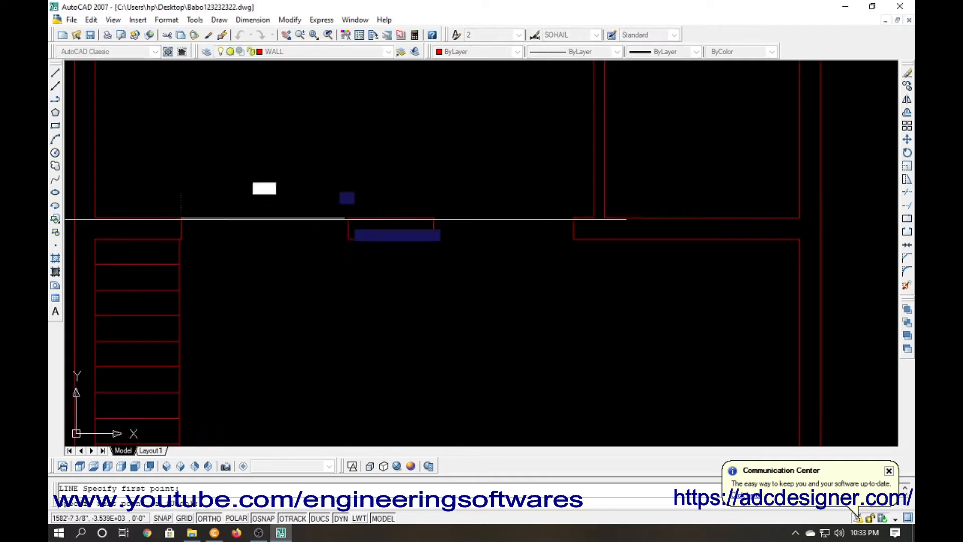
click(181, 230)
click(348, 229)
key(Return)
key(Return)
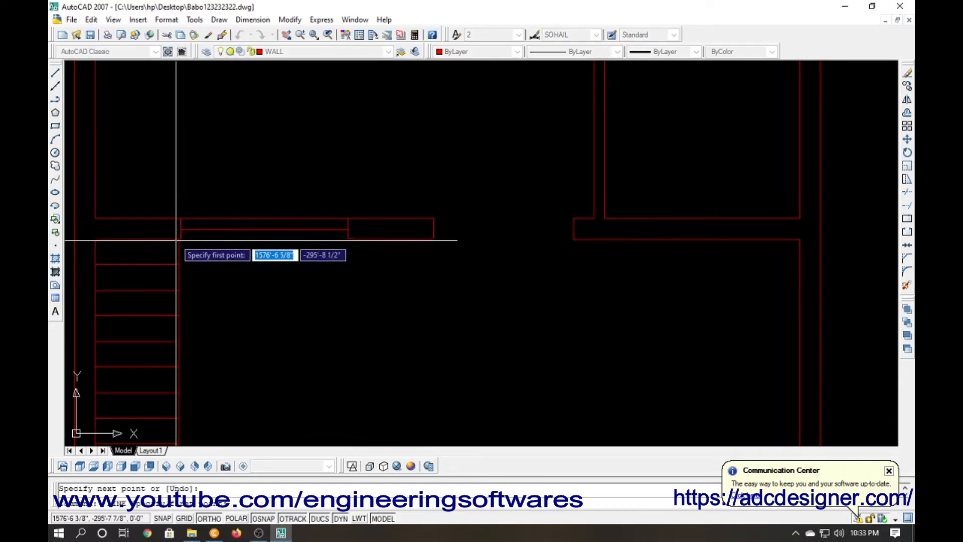
click(349, 239)
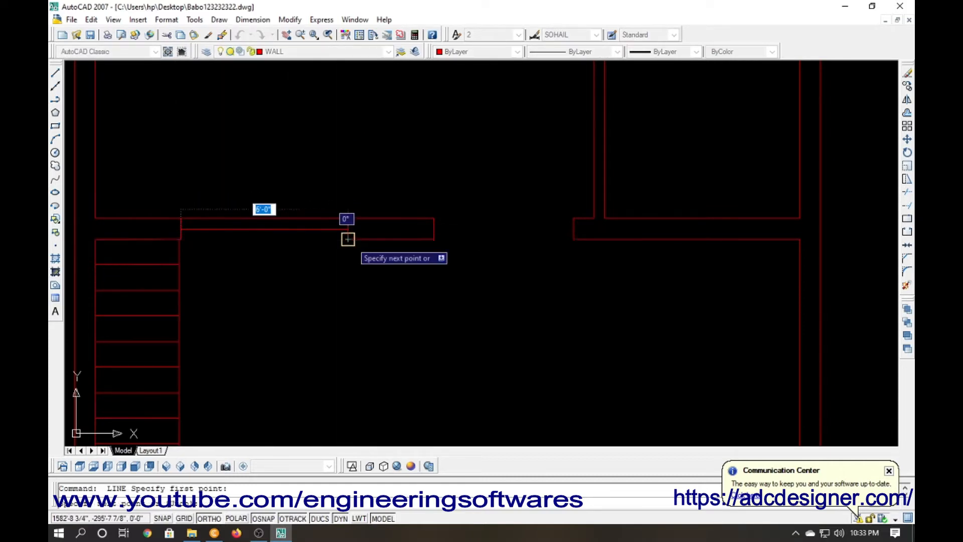
text(o)
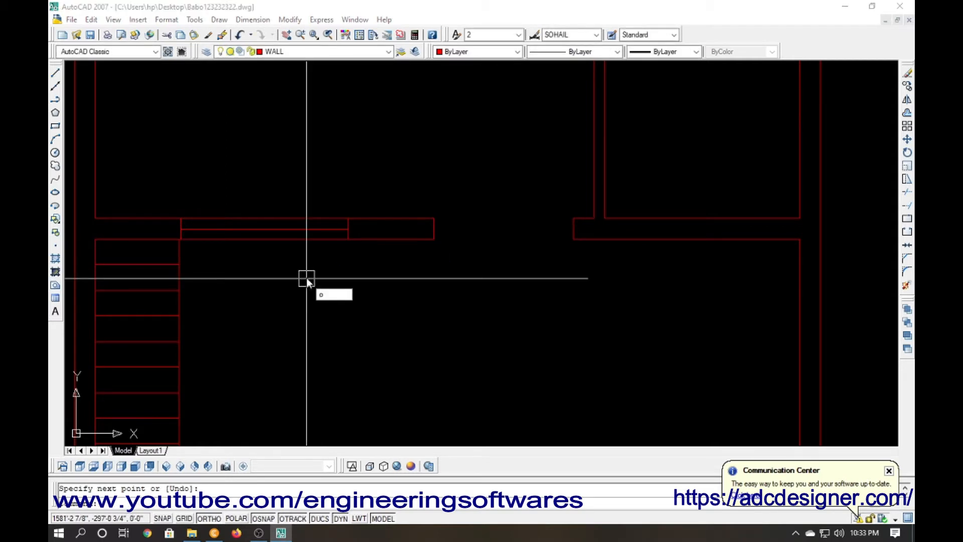
text(1.5)
key(Return)
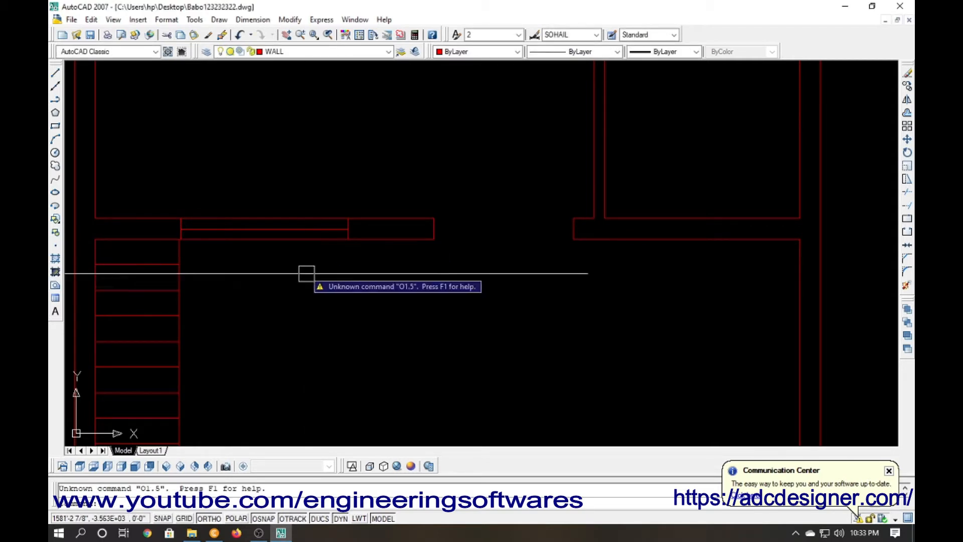
key(Escape)
Offset the window's upper and lower horizontal lines 1.5" inward.
text(o)
key(Return)
text(1.5)
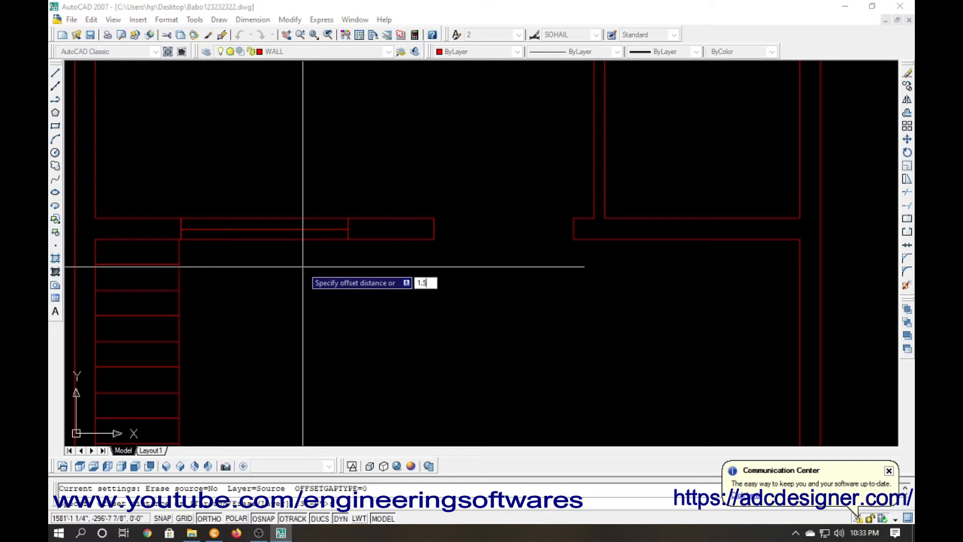
key(Return)
click(280, 230)
click(279, 211)
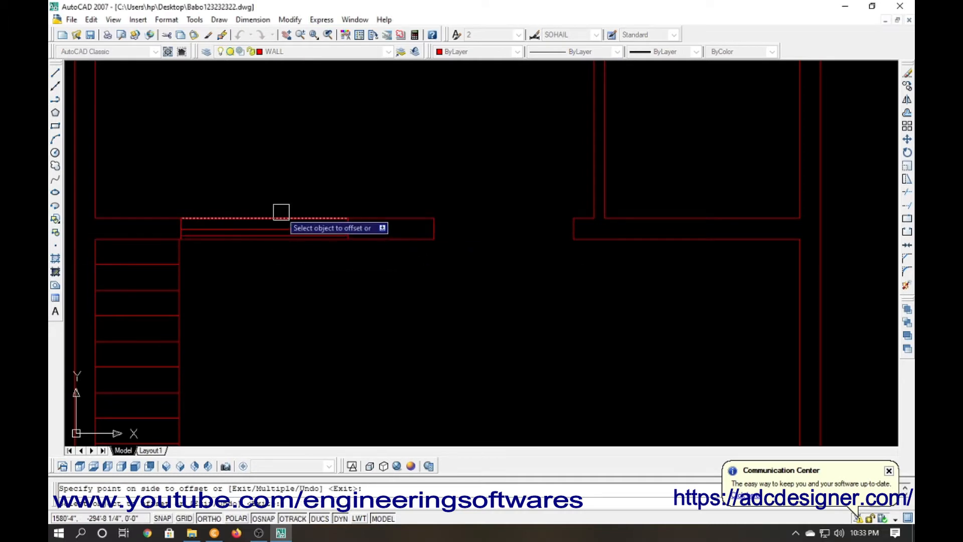
click(278, 230)
click(274, 239)
key(Escape)
Change the colour of all the window's lines to cyan.
click(167, 196)
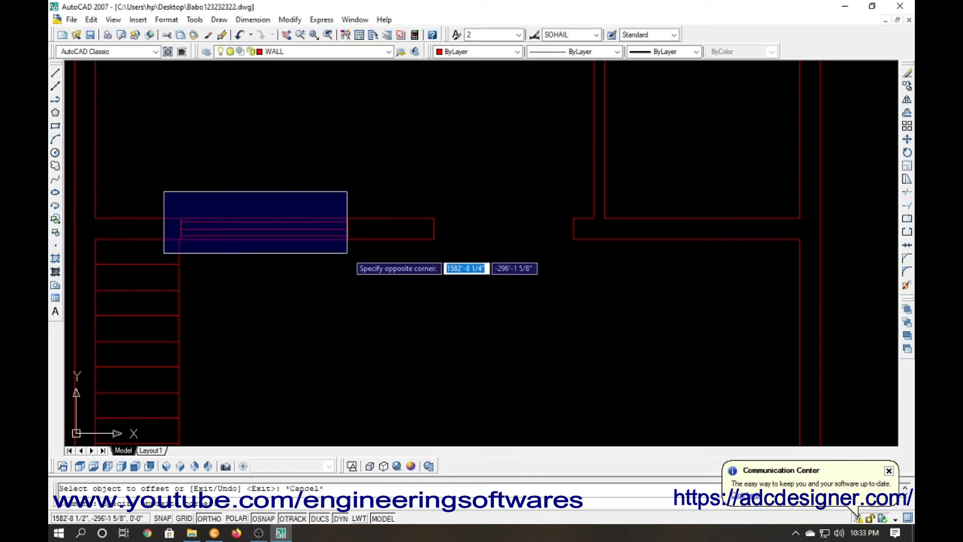
click(350, 253)
scroll(329, 221, down, 6)
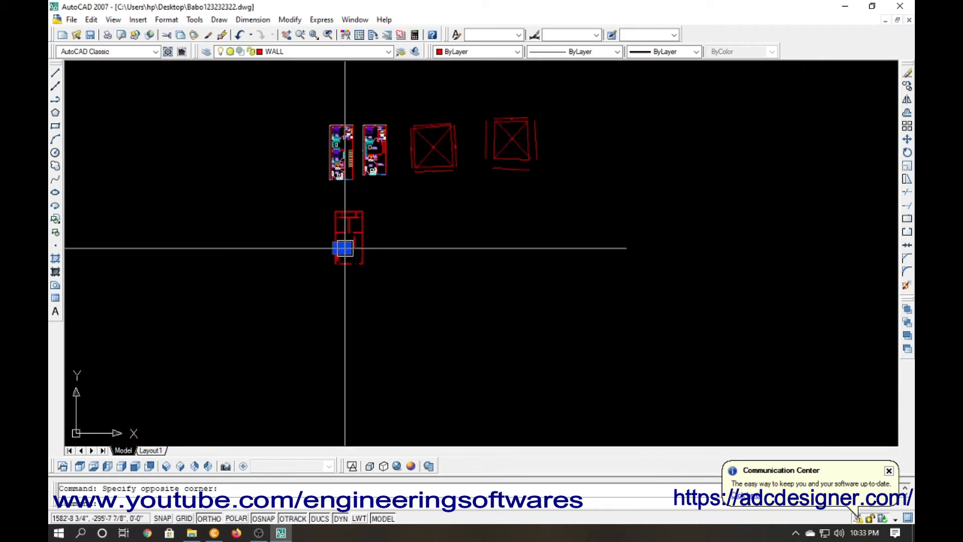
scroll(349, 163, up, 6)
middle_drag(380, 175, 356, 103)
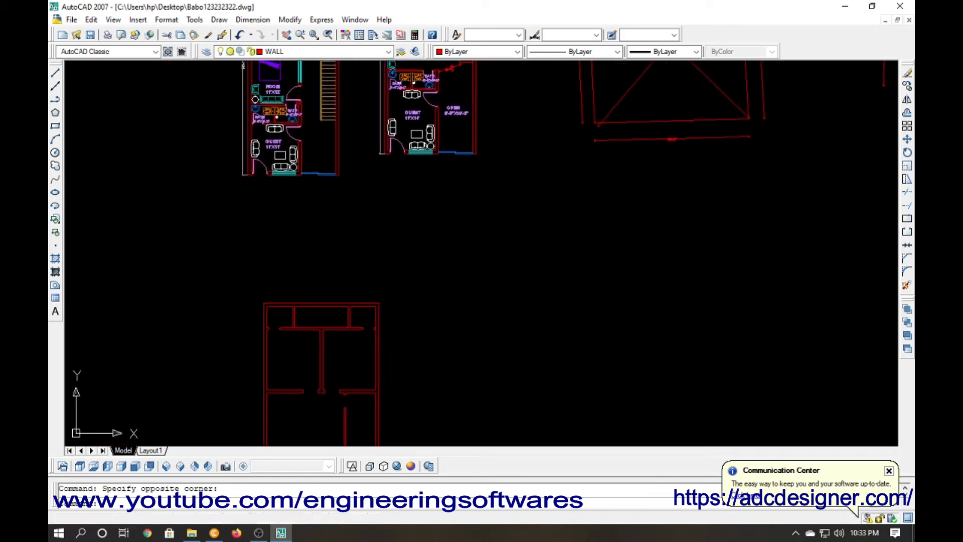
middle_drag(440, 120, 438, 45)
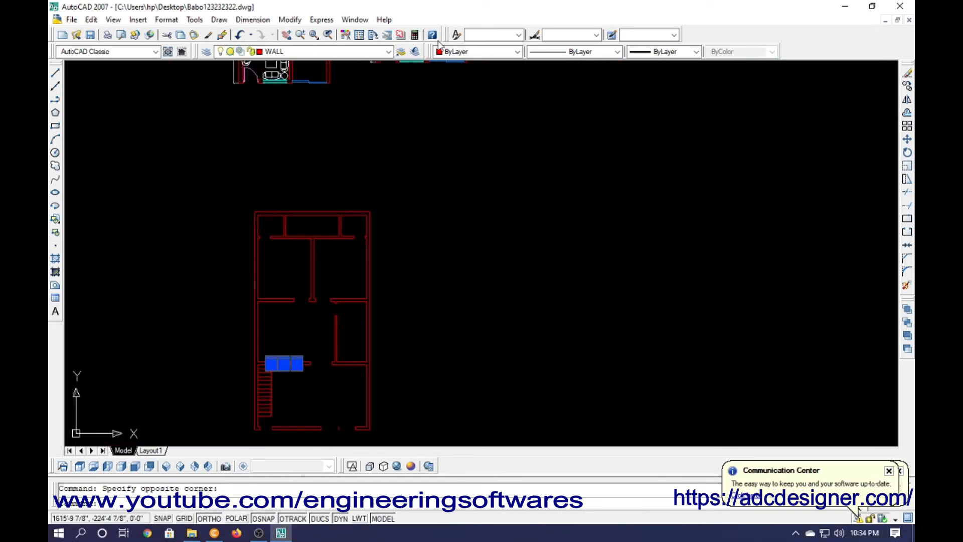
click(455, 53)
click(463, 111)
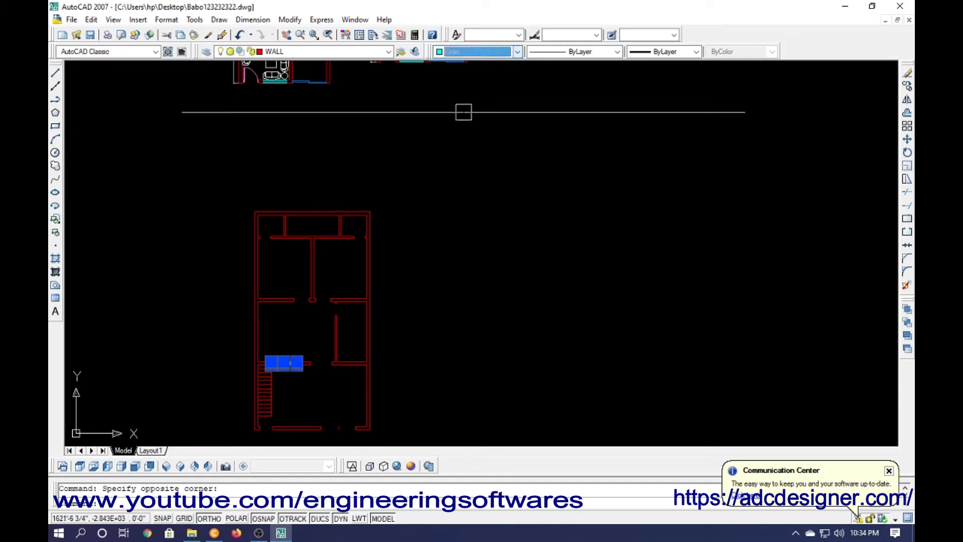
Draw a vertical line from the midpoint of the wall line closing the small room at the right, down past the wall's lower face.
middle_drag(379, 269, 337, 239)
scroll(337, 239, up, 5)
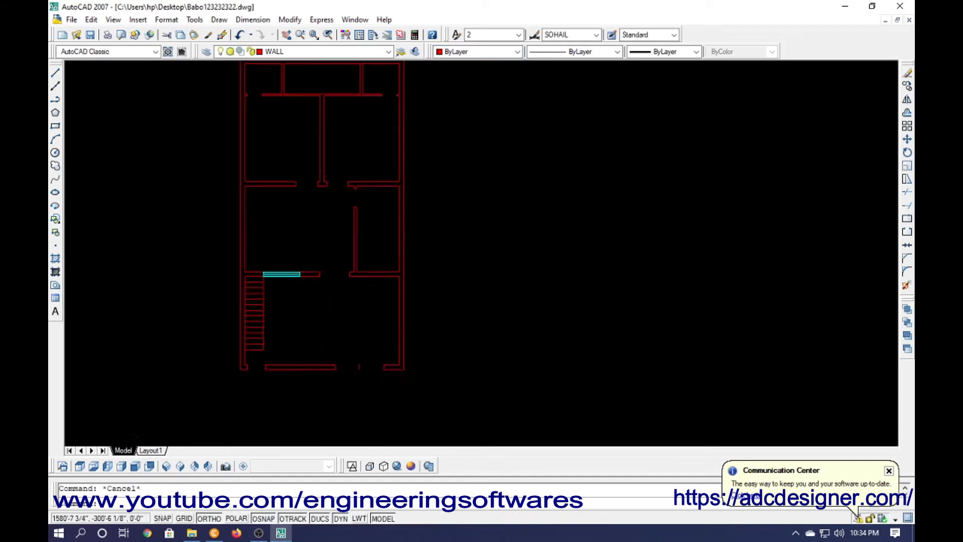
scroll(422, 261, up, 1)
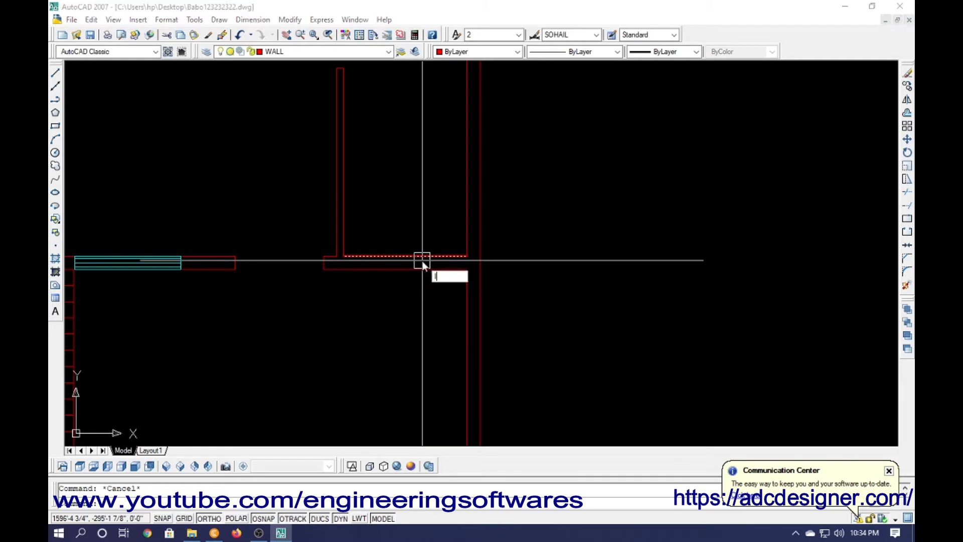
text(l)
key(Return)
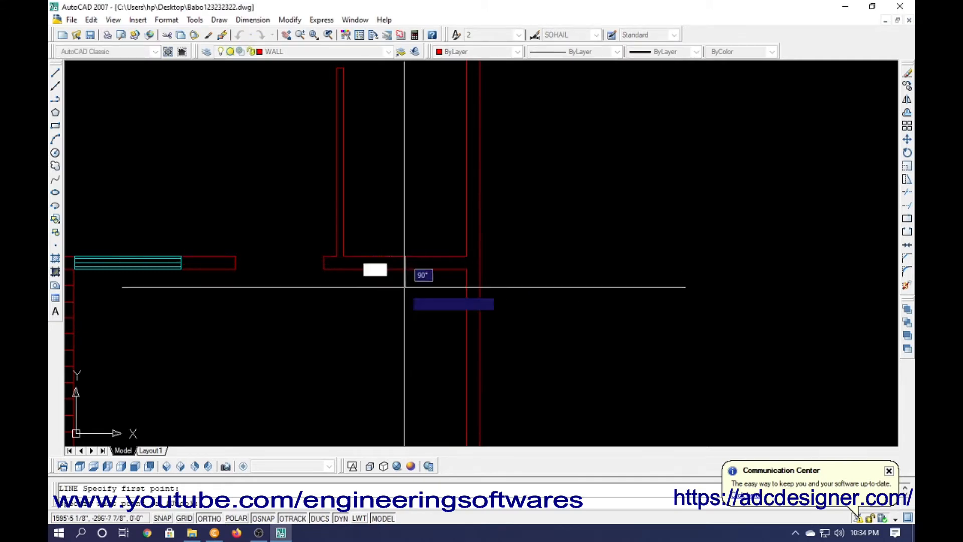
click(404, 287)
key(Escape)
Offset the new vertical line at the small room's lower wall by 30" to both sides and erase the original line.
text(o)
key(Return)
text(30)
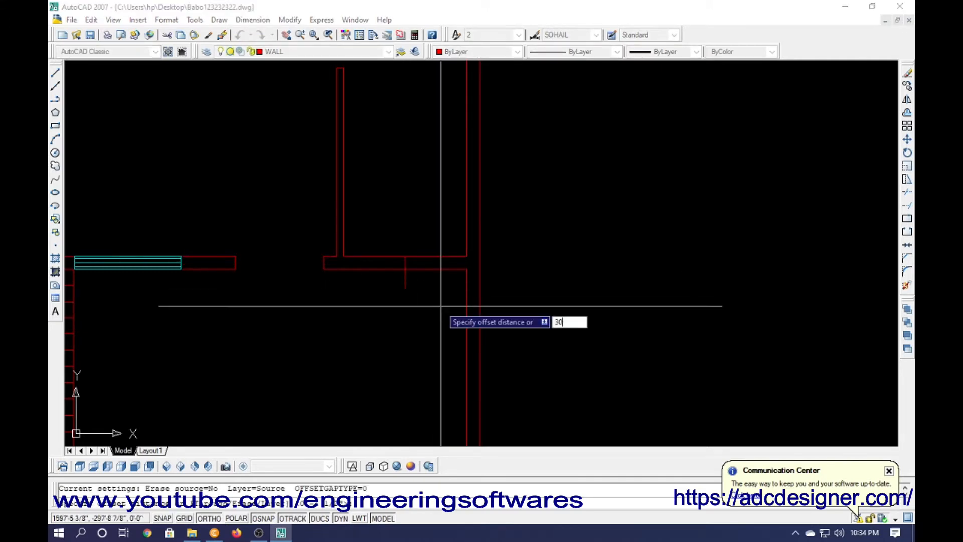
key(Return)
click(403, 284)
click(379, 283)
click(404, 284)
click(430, 293)
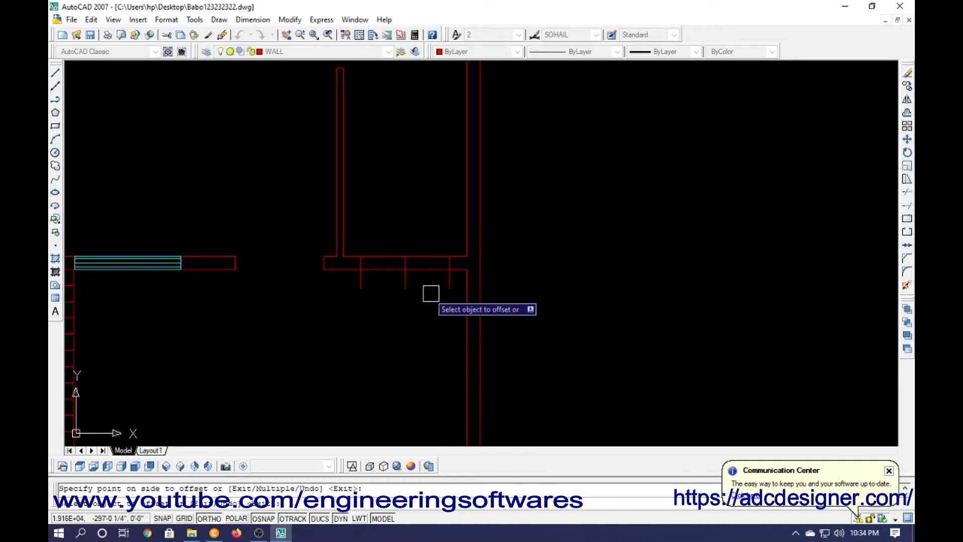
key(Escape)
click(404, 273)
key(Delete)
Trim the small room's lower wall between the two offset lines and cut off the line ends hanging below the wall.
text(tr)
key(Return)
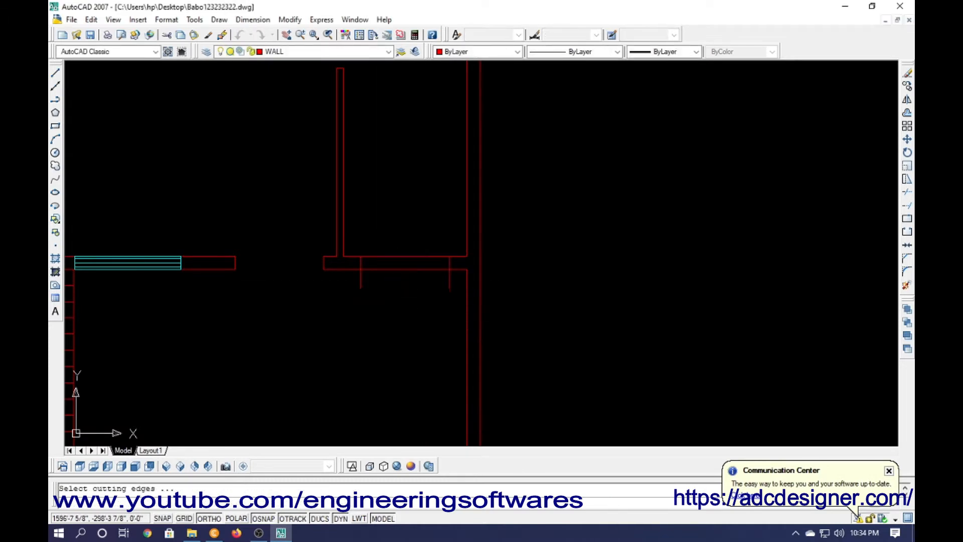
key(Return)
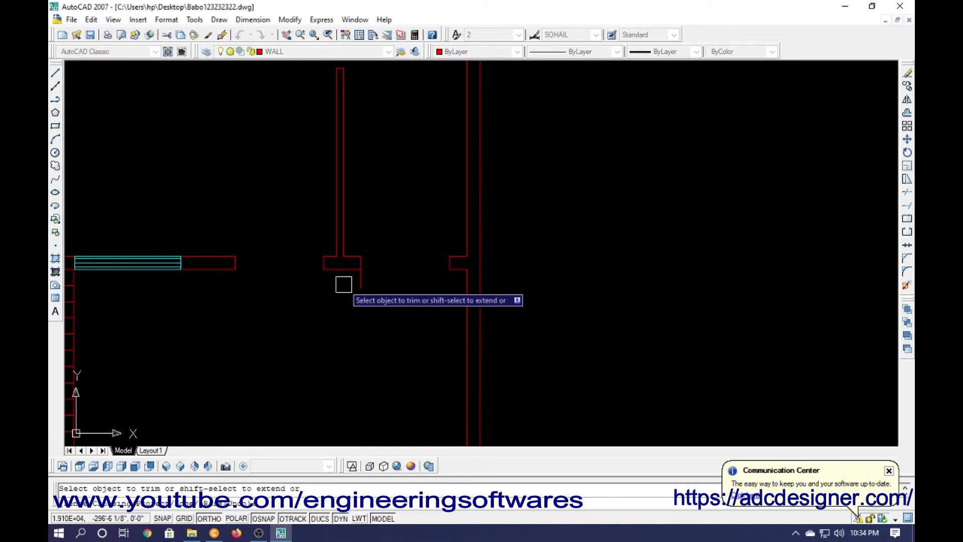
key(Escape)
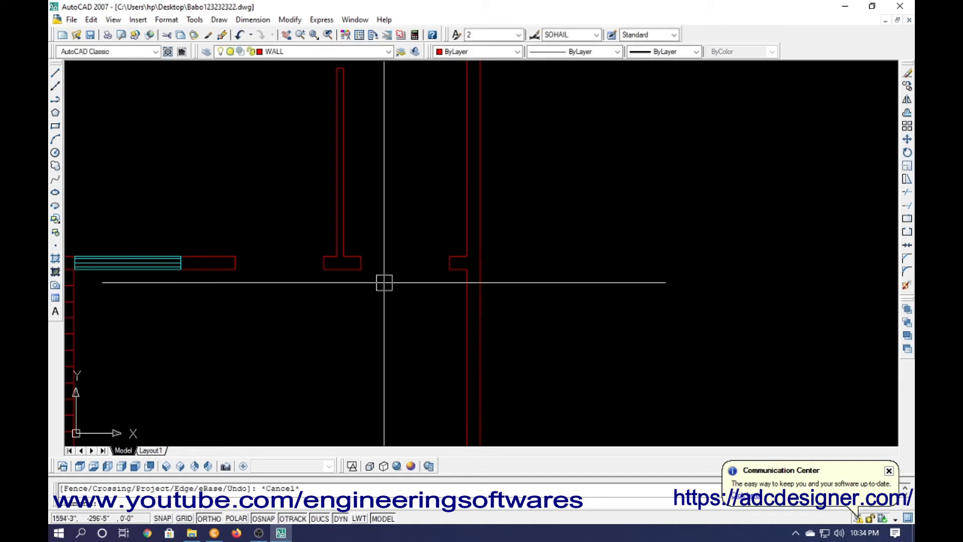
Draw three horizontal window lines across the new opening: along its lower face, its upper face and between the jamb midpoints.
text(l)
key(Return)
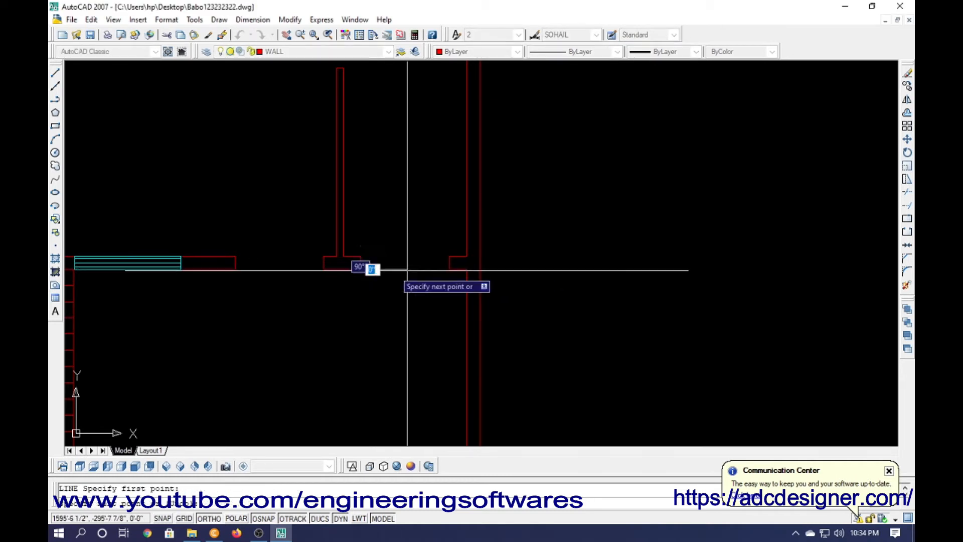
click(448, 269)
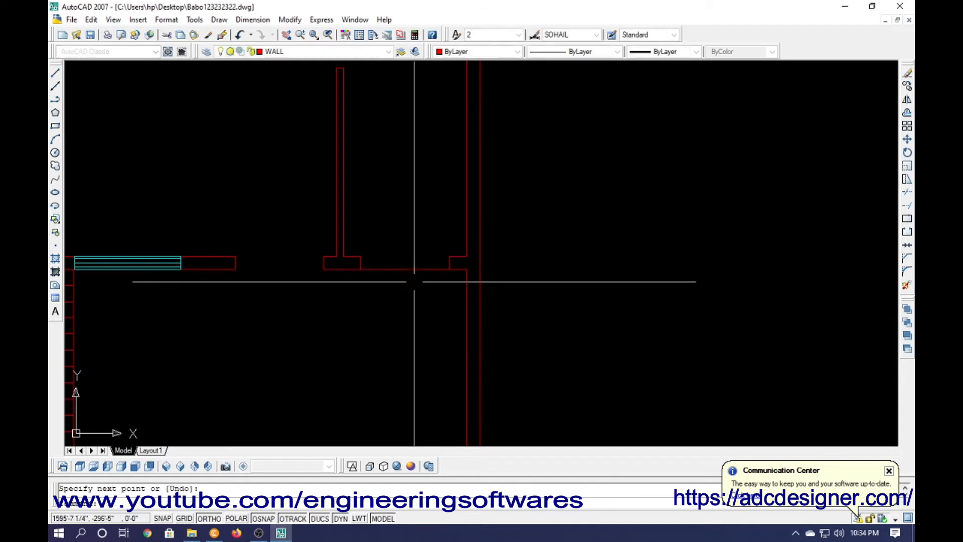
key(Return)
key(Return)
click(361, 256)
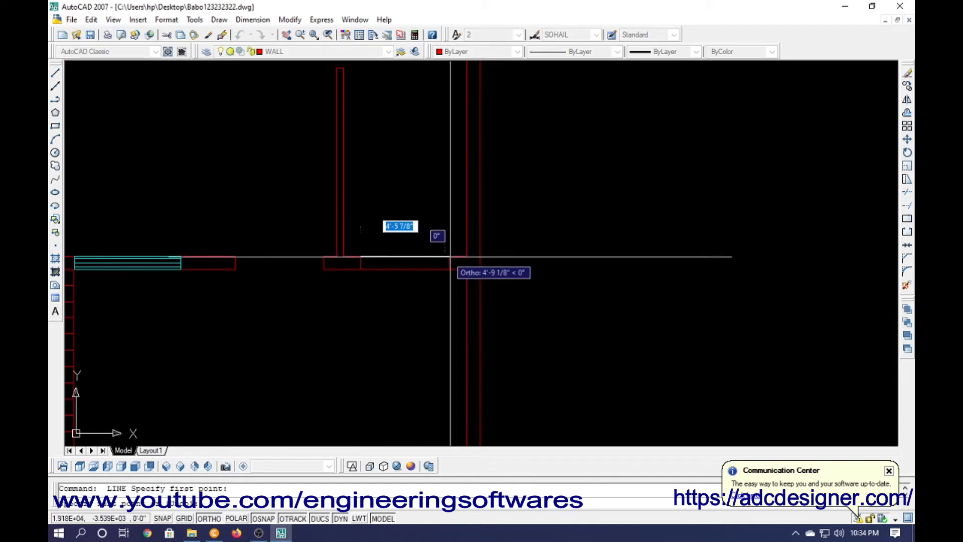
click(450, 257)
key(Return)
key(Return)
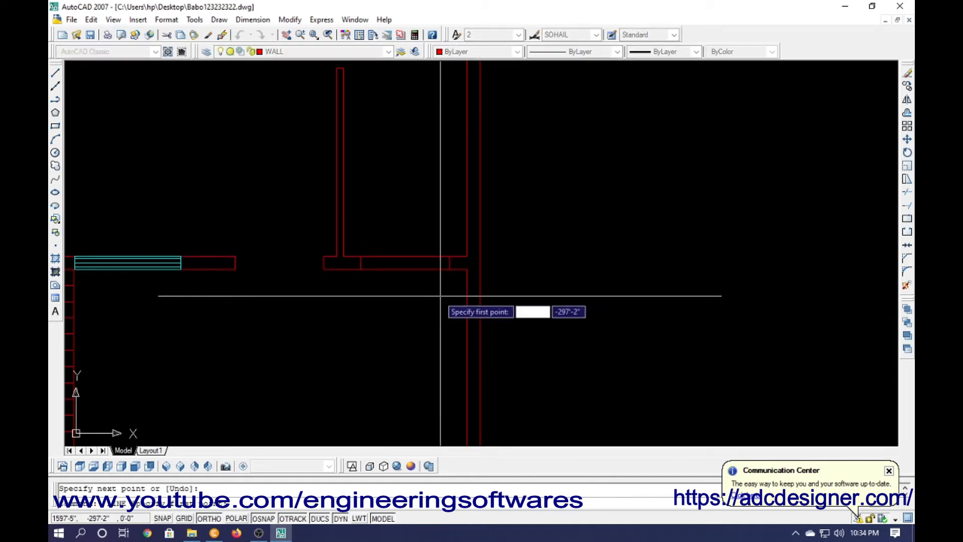
click(451, 264)
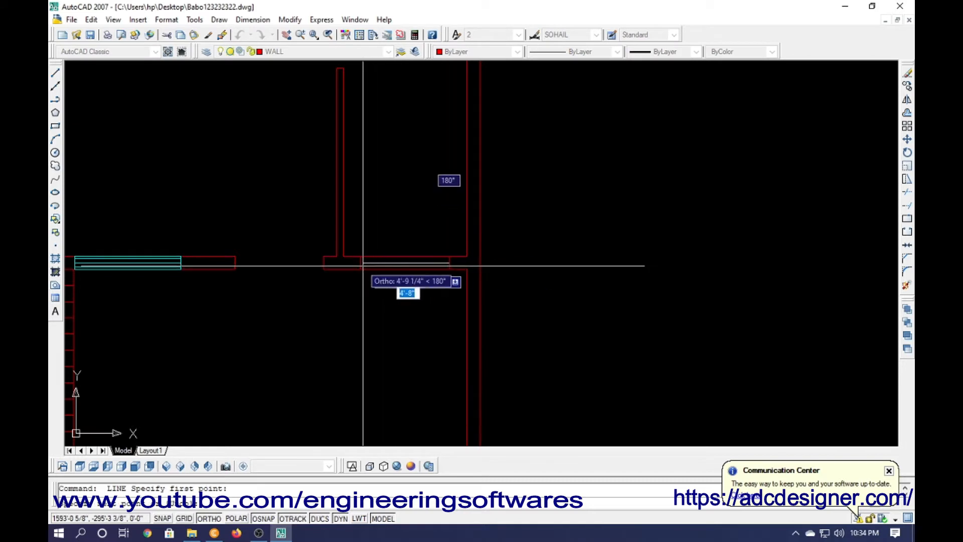
key(Return)
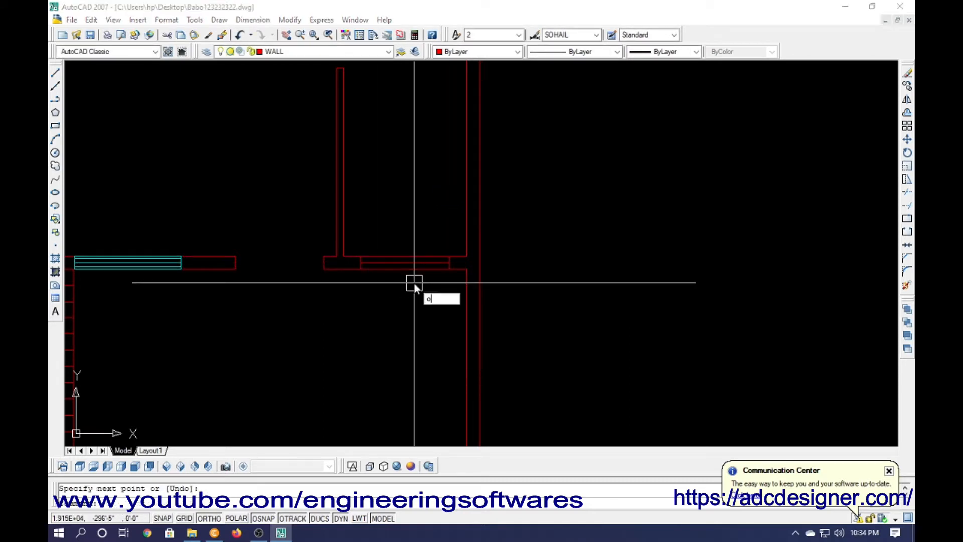
Offset the new window's lower and upper horizontal lines 1.5" inward.
key(Return)
text(1.)
key(Return)
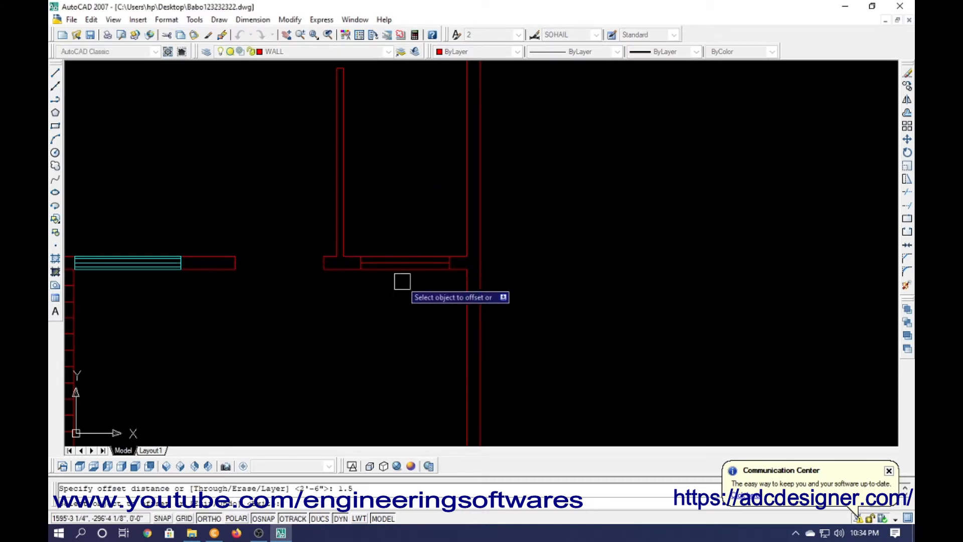
click(402, 269)
click(401, 261)
click(400, 255)
key(Escape)
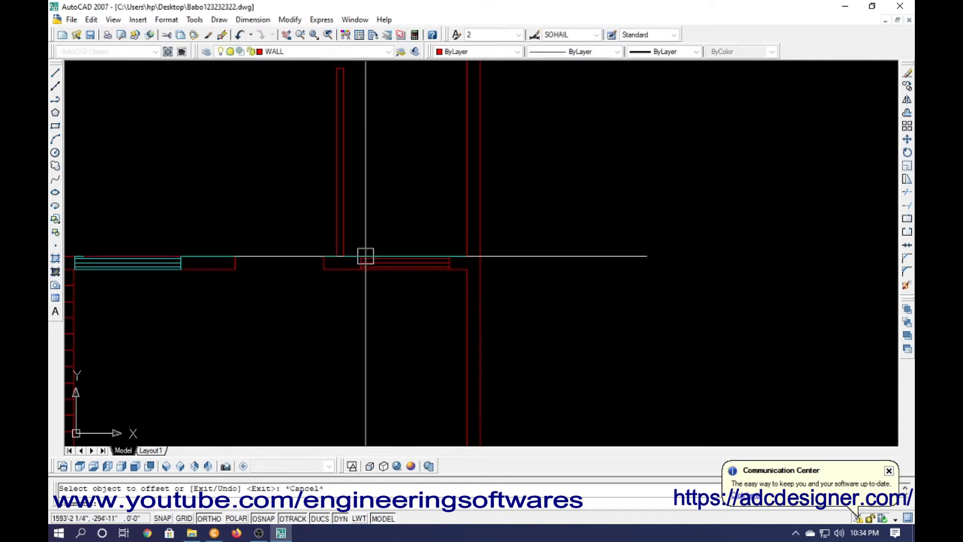
Change the colour of all lines of the small room's window to cyan.
key(Escape)
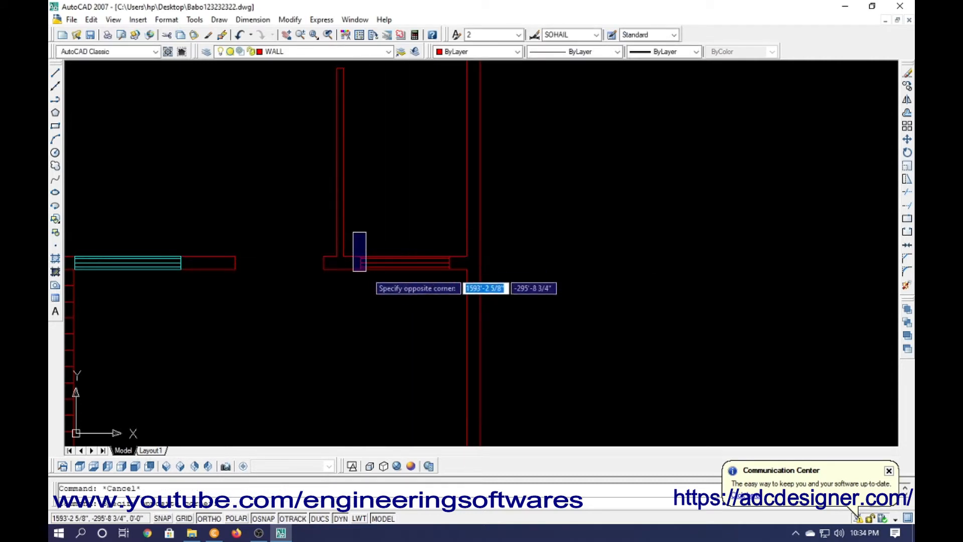
click(457, 274)
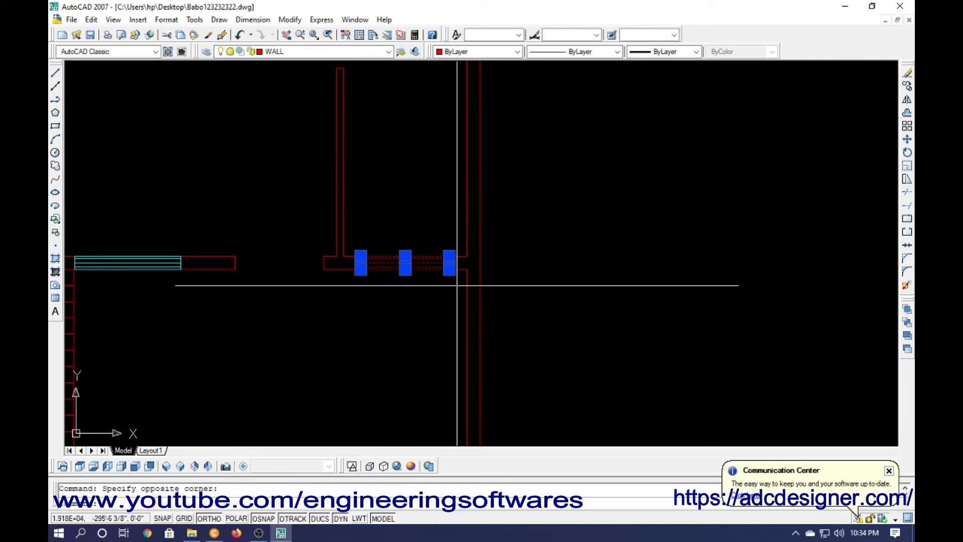
click(462, 53)
click(454, 114)
key(Escape)
Draw a short vertical line across the plan's upper horizontal partition, extending the left cross-partition's right face down to the lower wall face.
scroll(408, 190, down, 5)
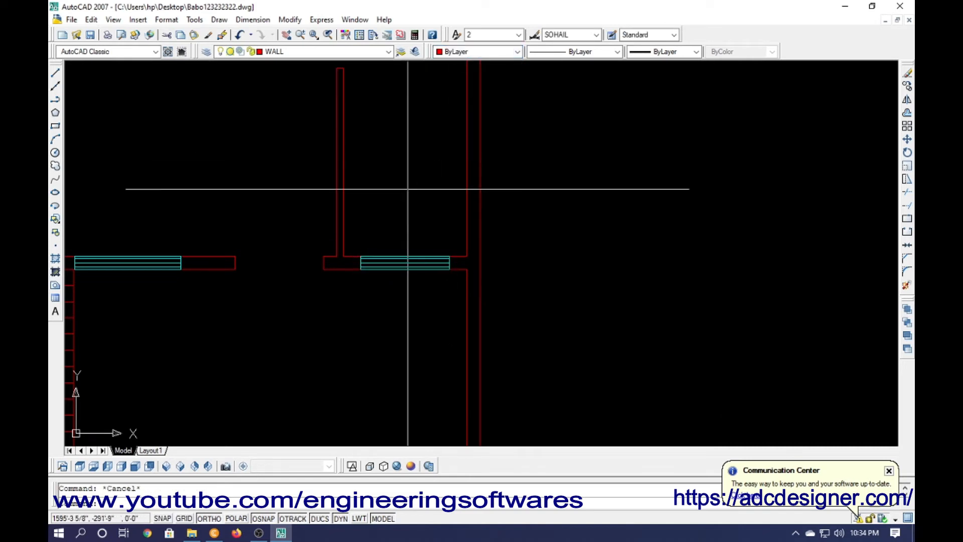
middle_drag(387, 206, 388, 246)
scroll(387, 246, down, 2)
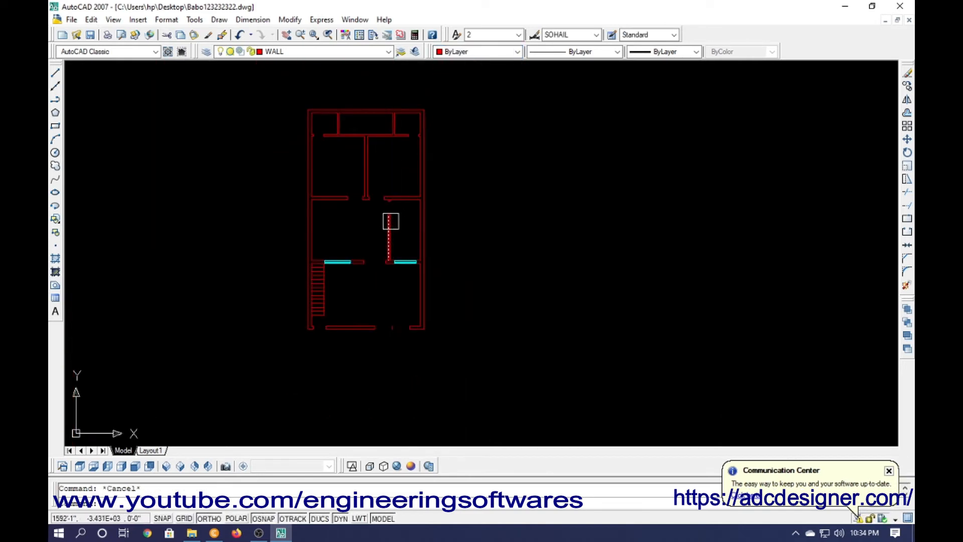
scroll(354, 133, up, 8)
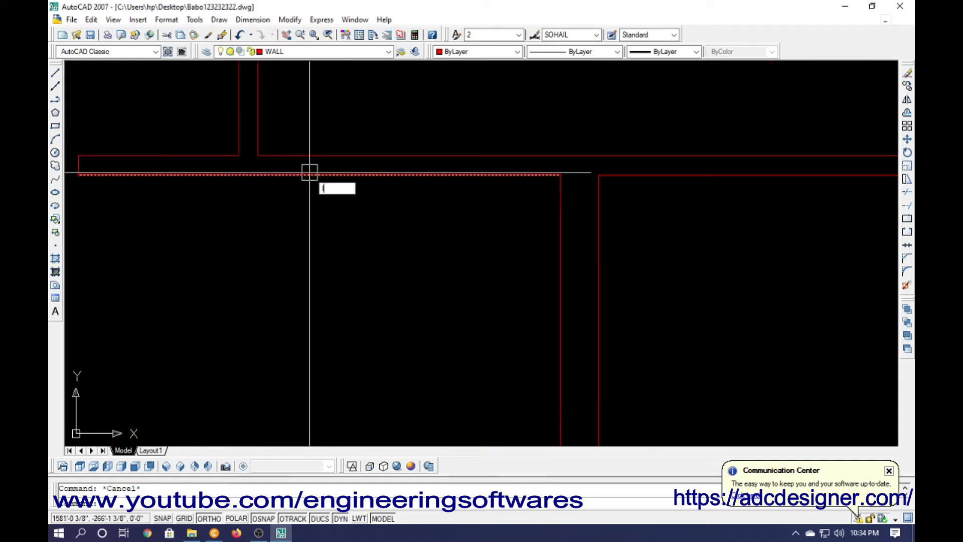
key(Return)
click(258, 156)
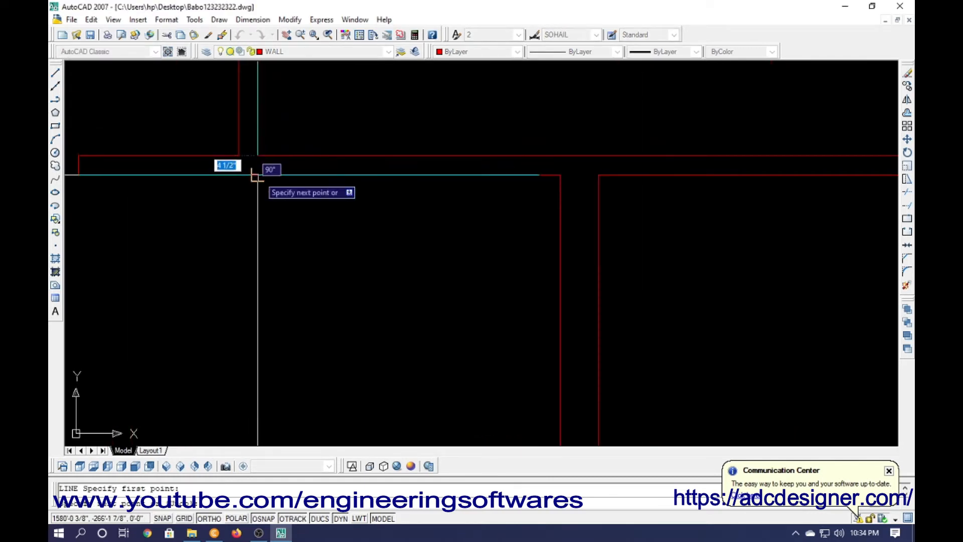
click(256, 176)
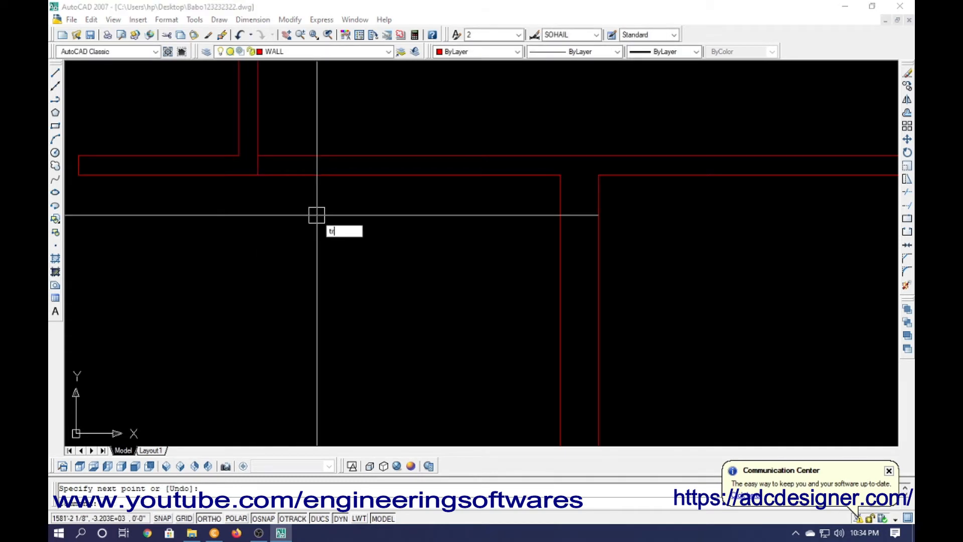
Trim the partition's lower face line between the short vertical line and the thick central wall.
key(Return)
key(Return)
click(317, 181)
key(Escape)
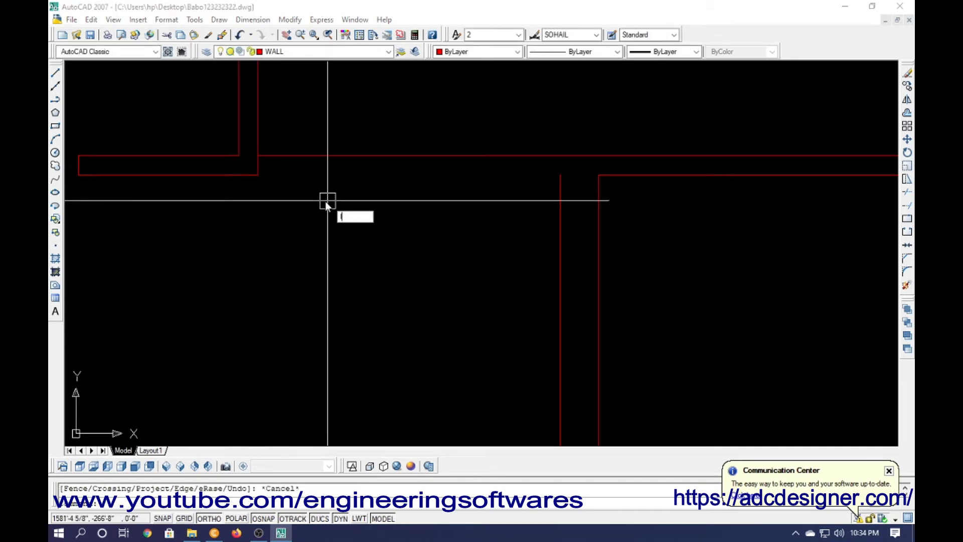
Redraw the partition's lower face as a separate line from the short vertical line to the central wall's corner.
text(l)
key(Return)
click(258, 175)
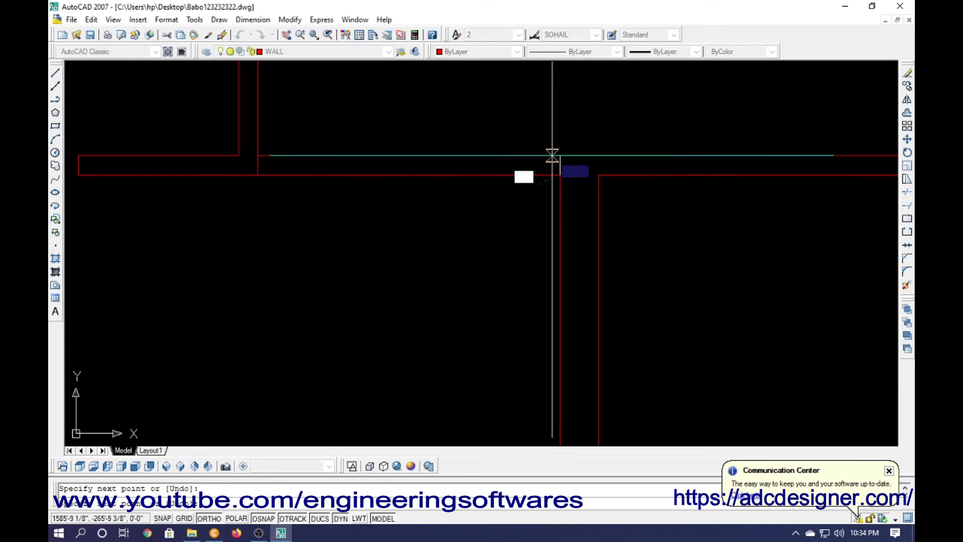
click(560, 175)
key(Return)
key(Escape)
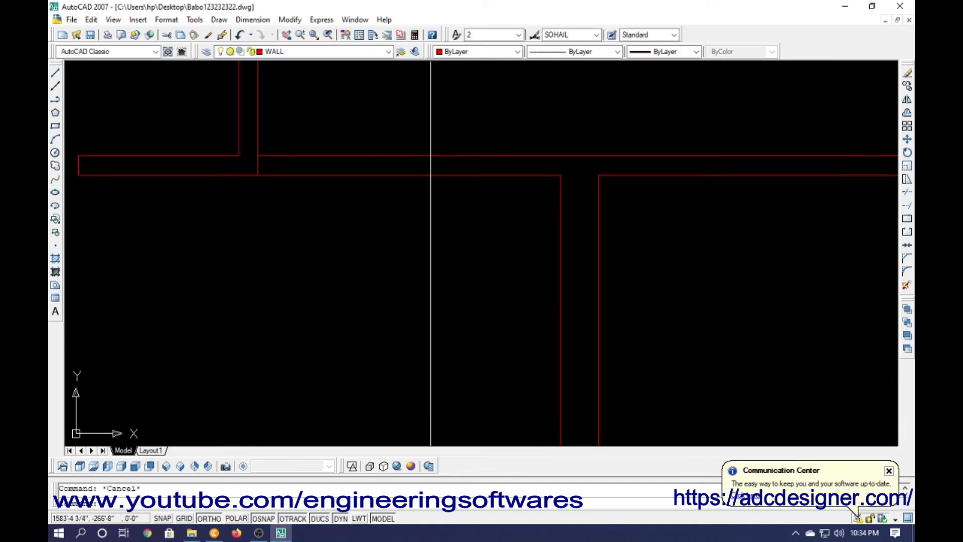
Measure the redrawn lower face line with an aligned dimension.
text(dal)
key(Return)
key(Return)
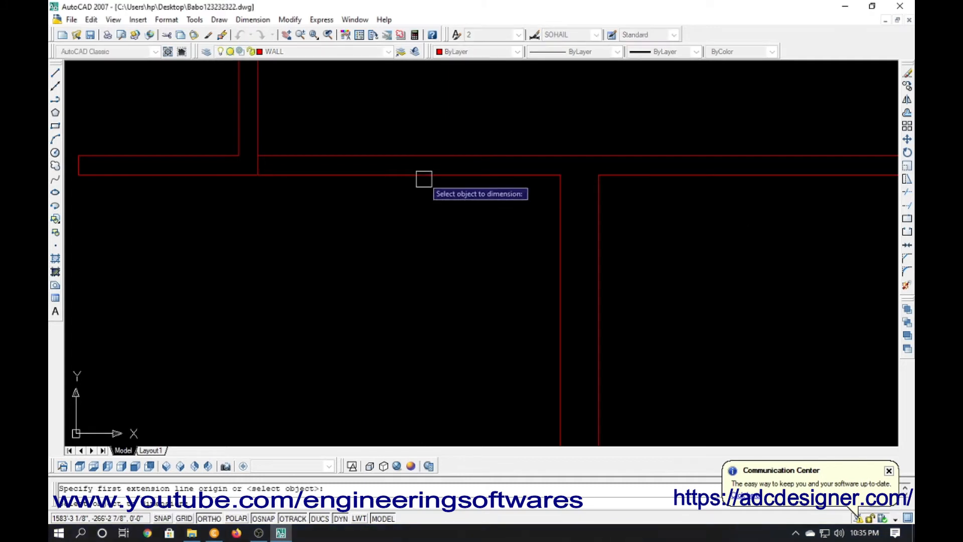
click(426, 175)
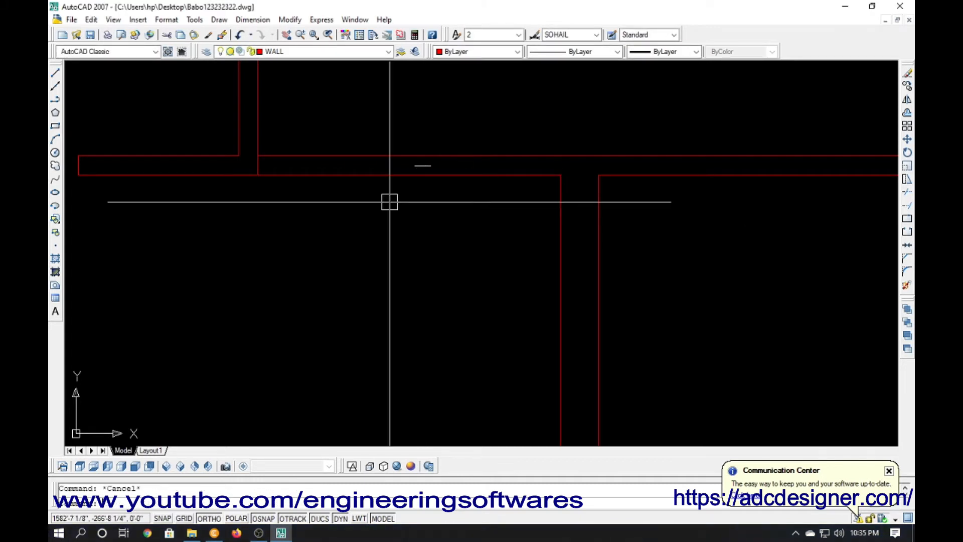
Draw a vertical line from the midpoint of the redrawn lower face line up to the partition's upper face.
key(Return)
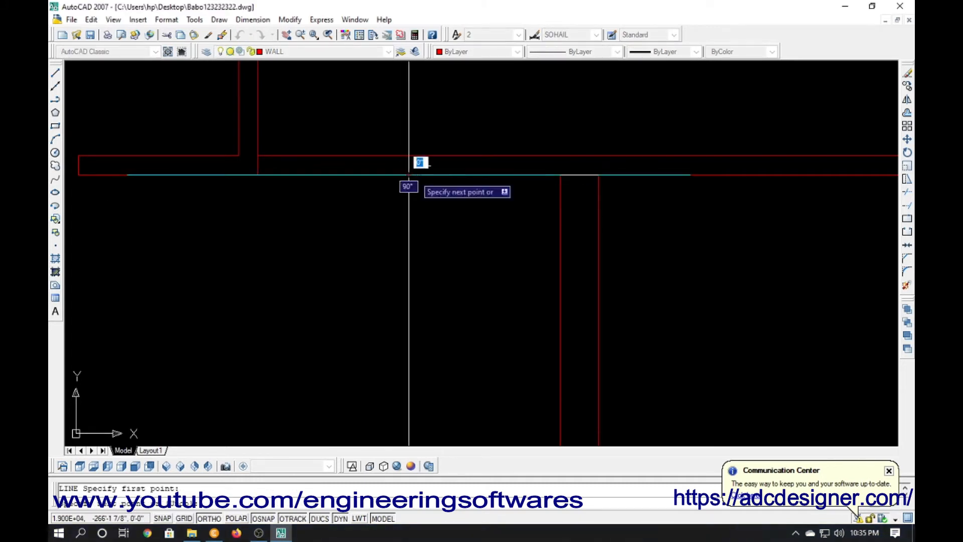
click(409, 156)
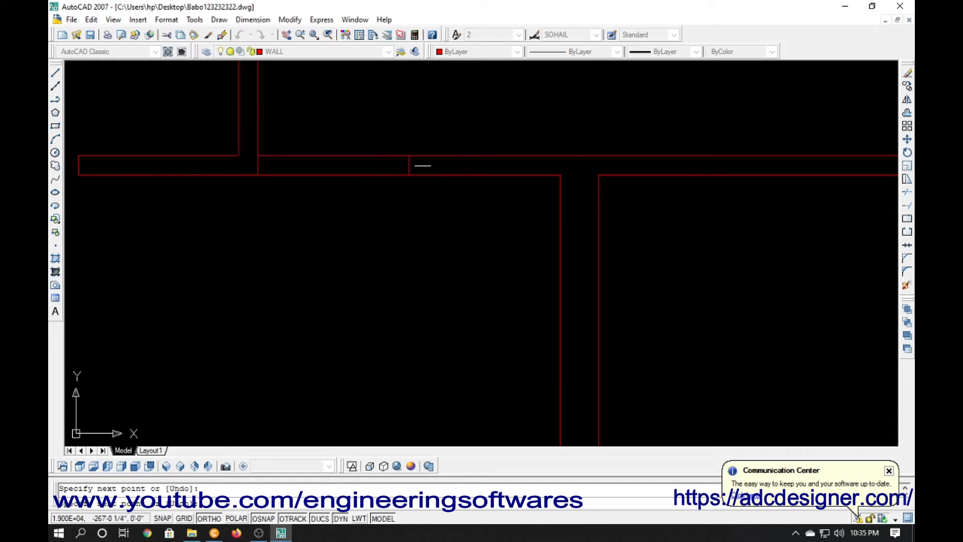
key(Return)
Draw a vertical line across the partition at the central wall's left corner and offset it 4.5" to the left.
key(Return)
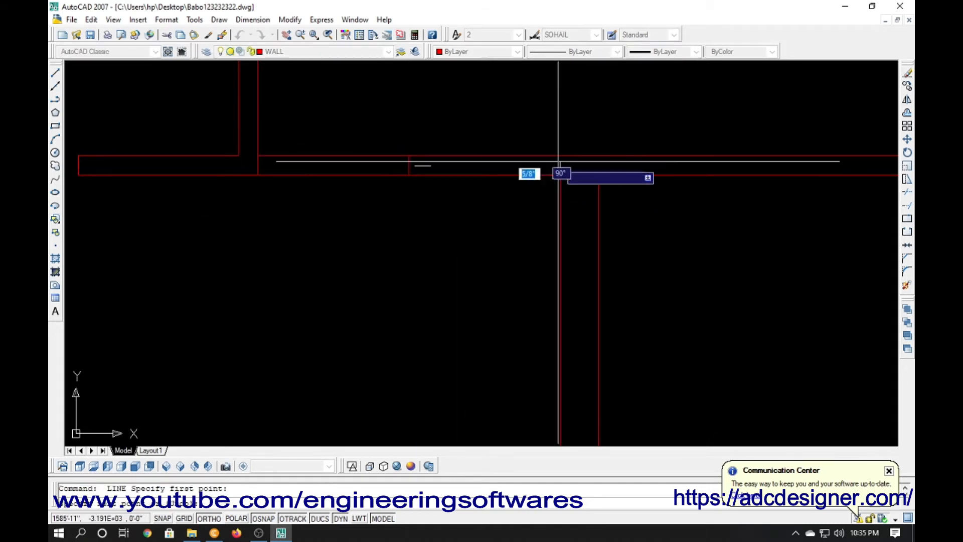
click(558, 155)
key(Return)
text(o)
key(Return)
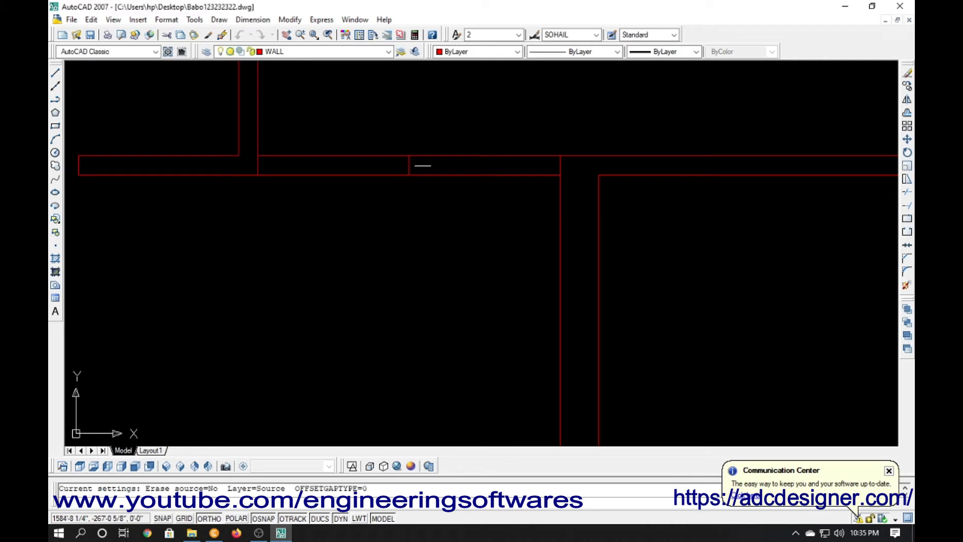
key(Return)
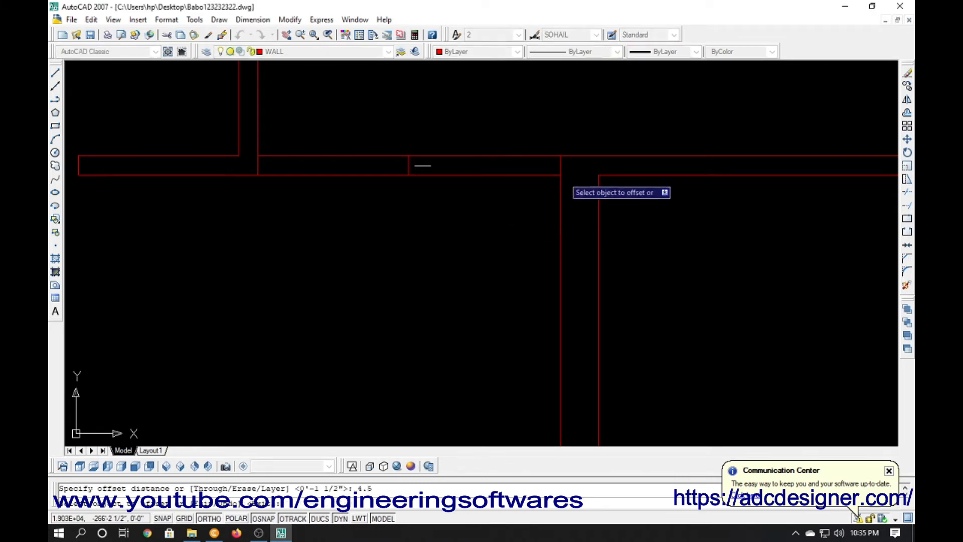
click(561, 170)
click(549, 170)
key(Escape)
Erase the midpoint line and the original vertical line at the central wall's corner.
click(556, 165)
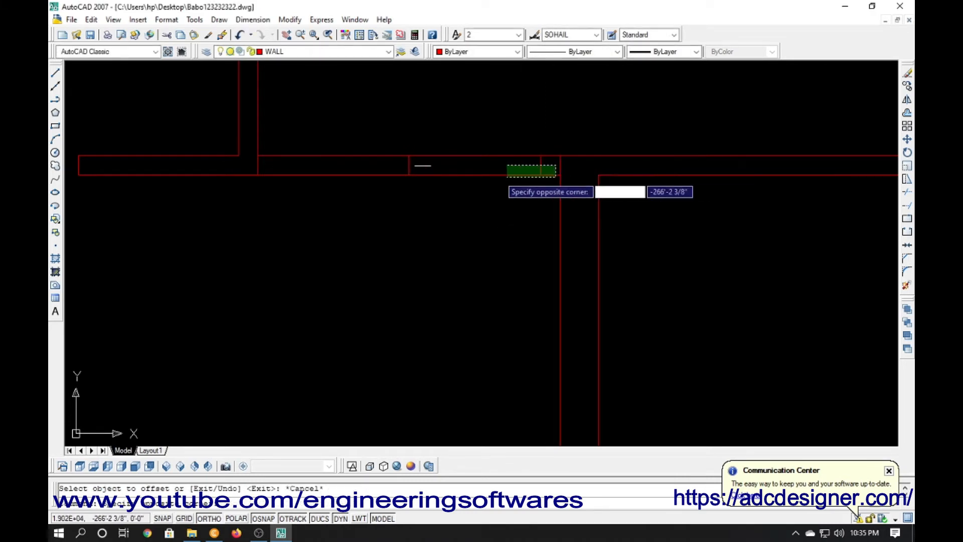
click(565, 168)
click(408, 165)
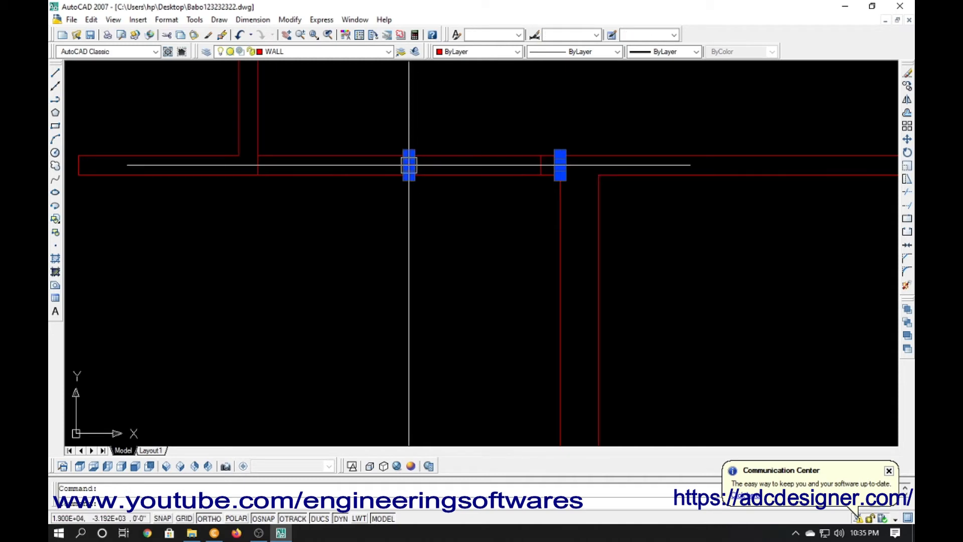
key(Return)
Offset the remaining vertical line near the central wall 5.5' to the left, and erase the copy together with the adjacent short line at the cross-partition.
text(o)
key(Return)
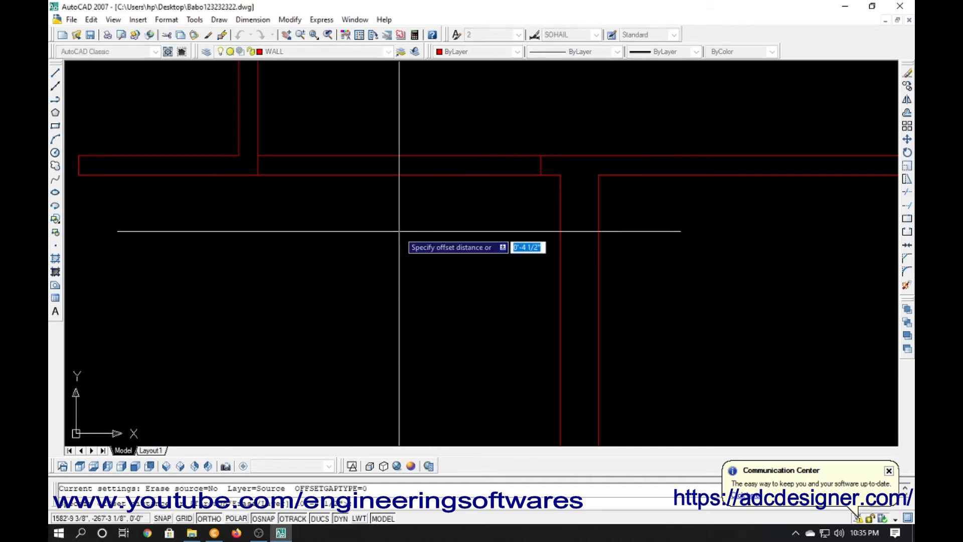
text(5.5')
key(Return)
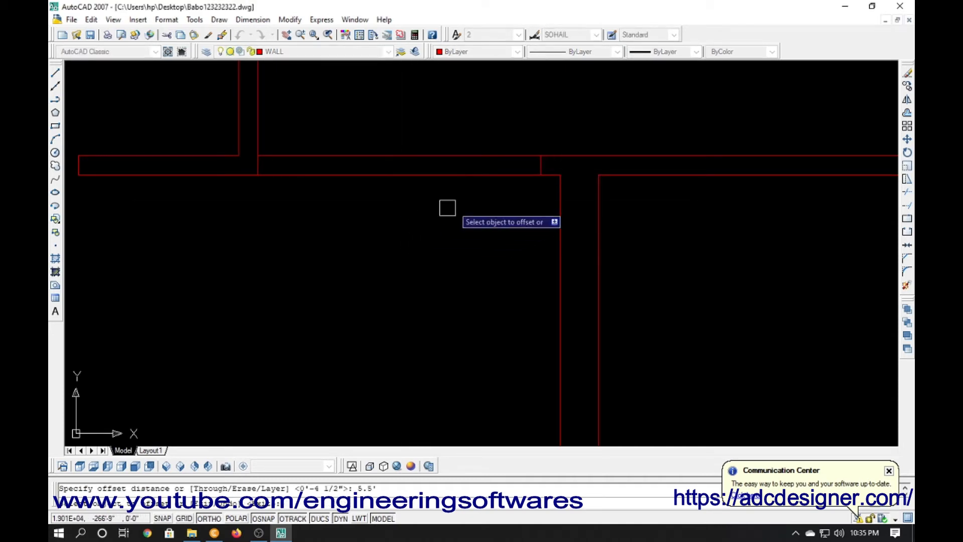
click(557, 180)
click(452, 228)
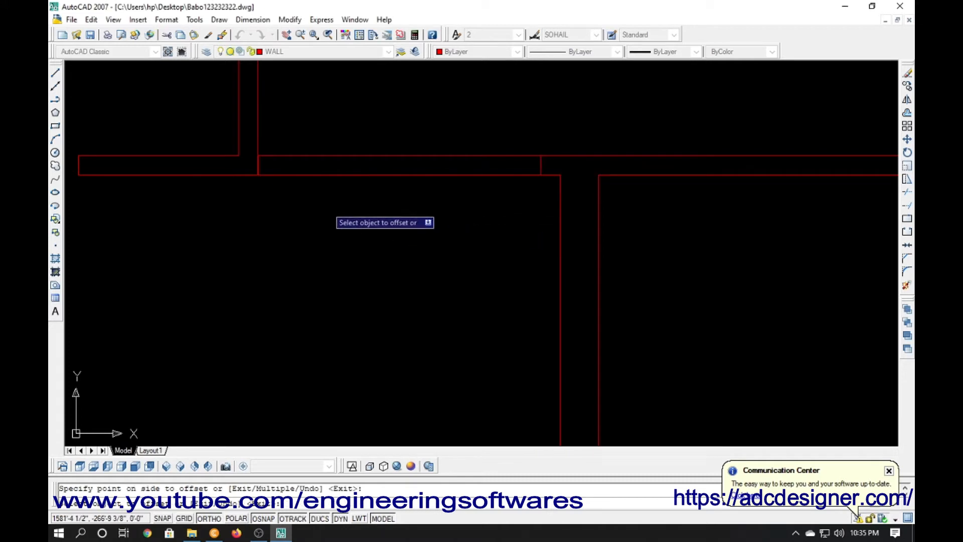
scroll(275, 163, up, 10)
key(Escape)
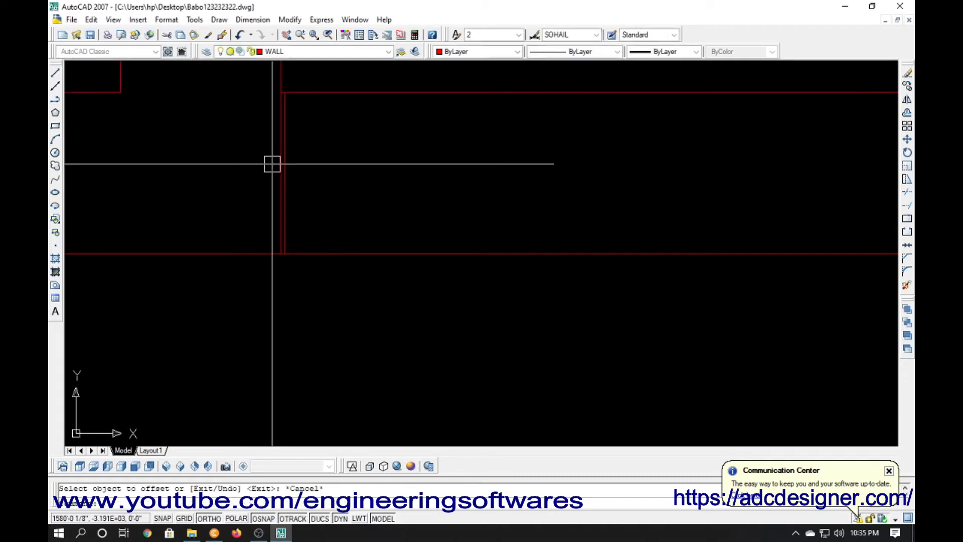
click(272, 196)
key(Delete)
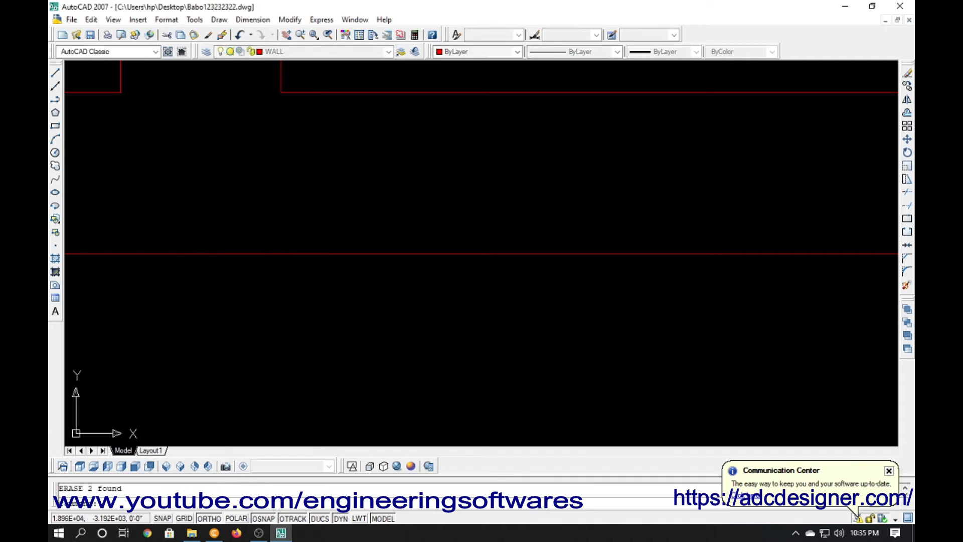
Offset the short vertical line near the central wall 5.5' to the left, across the partition.
scroll(318, 173, down, 5)
text(o)
key(Return)
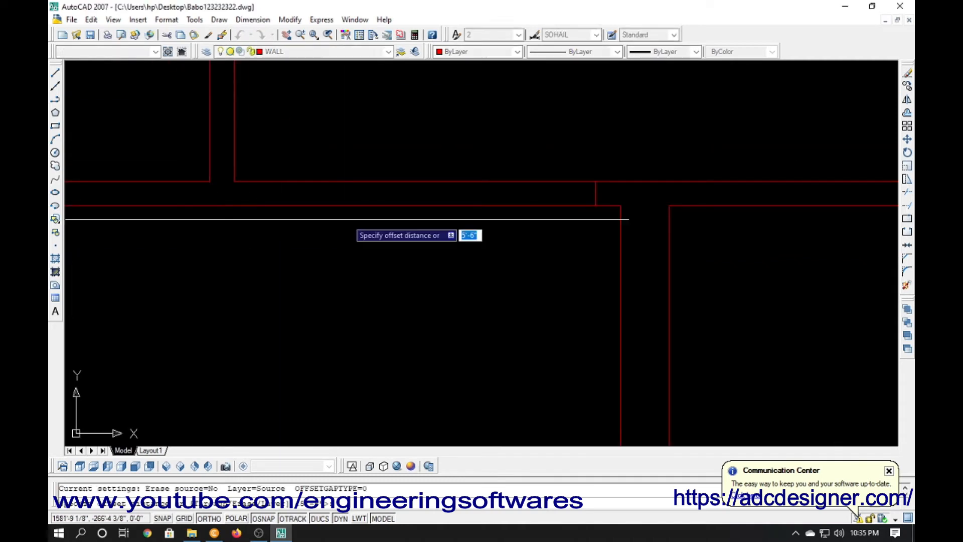
text(5)
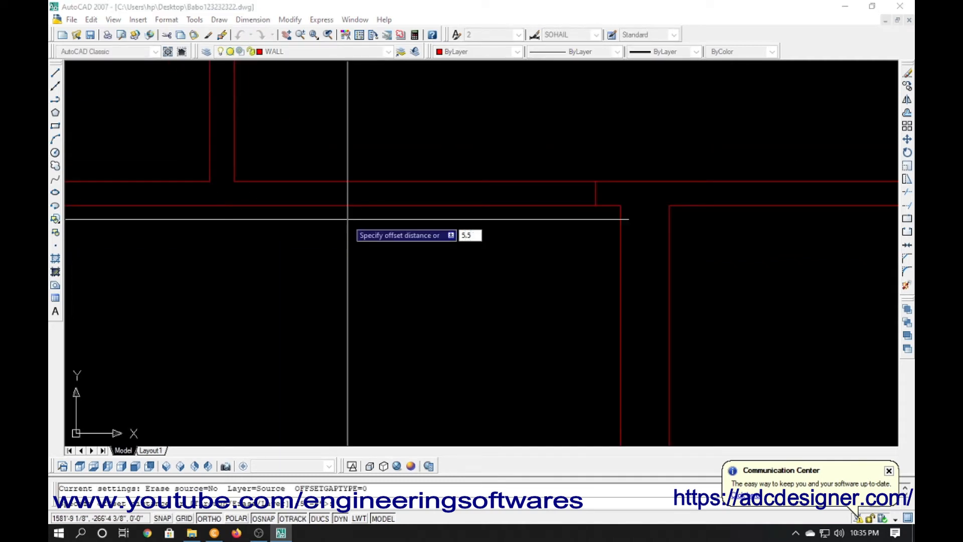
text(.5)
key(Return)
click(595, 194)
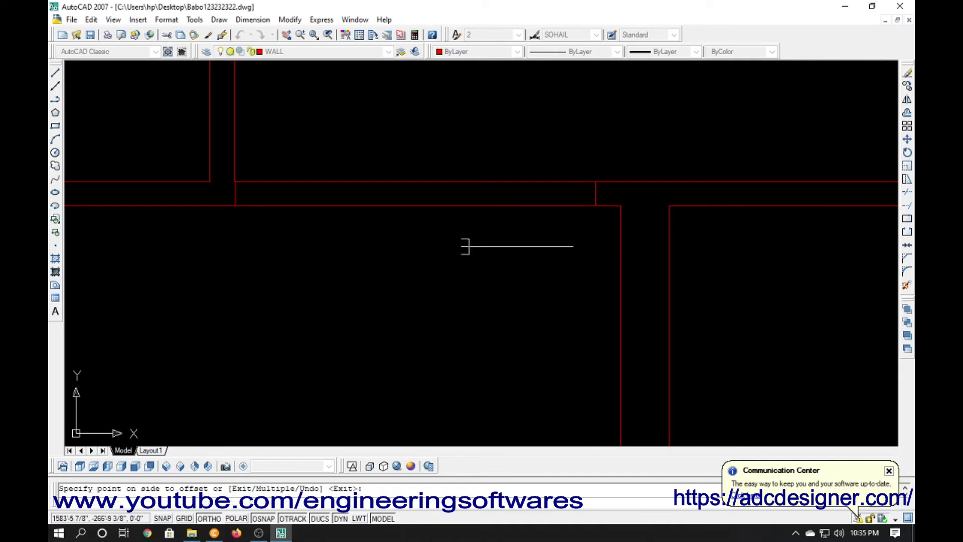
click(465, 246)
key(Escape)
Trim the partition's upper face line between the two short vertical lines.
key(Return)
key(Return)
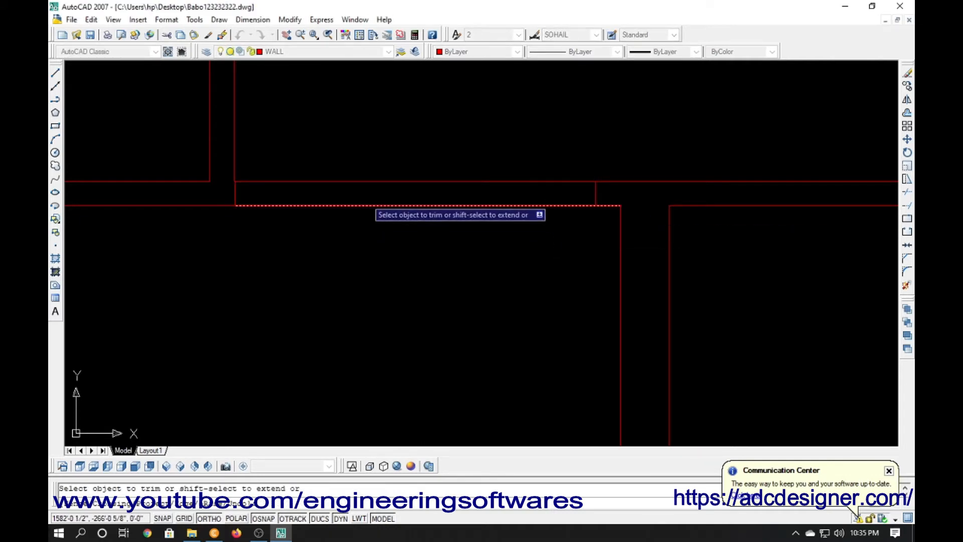
click(369, 182)
key(Escape)
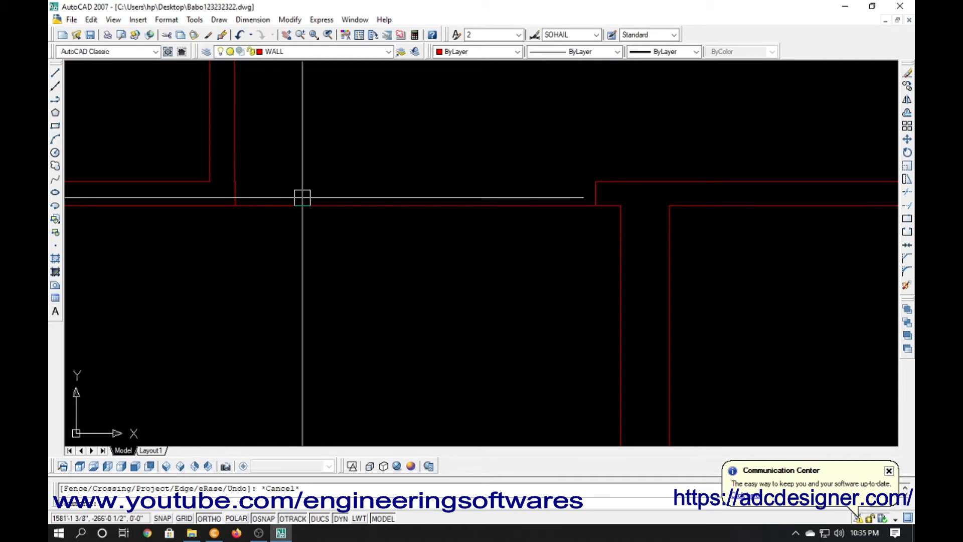
Redraw the partition's upper face line between the upper ends of the two short vertical lines.
text(l)
key(Return)
click(596, 182)
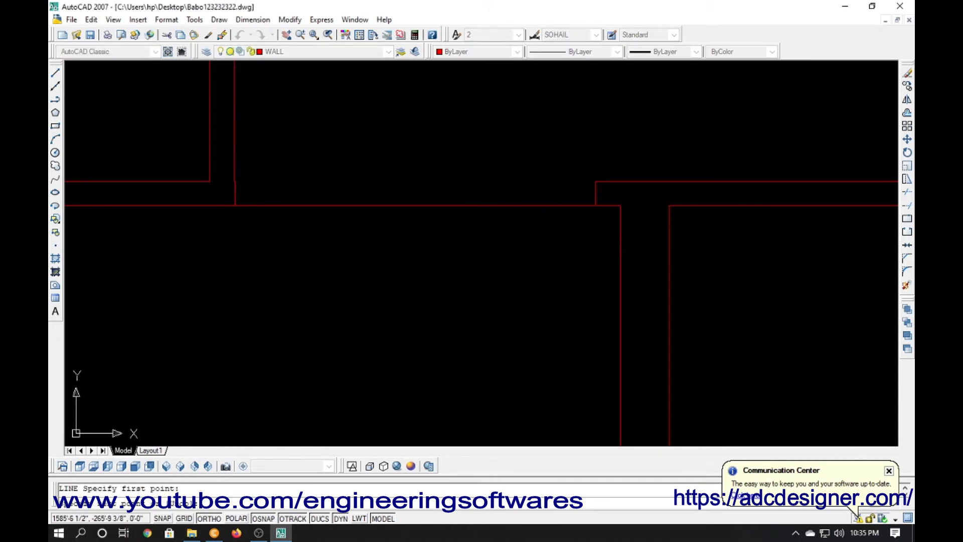
scroll(261, 195, up, 2)
scroll(261, 196, up, 1)
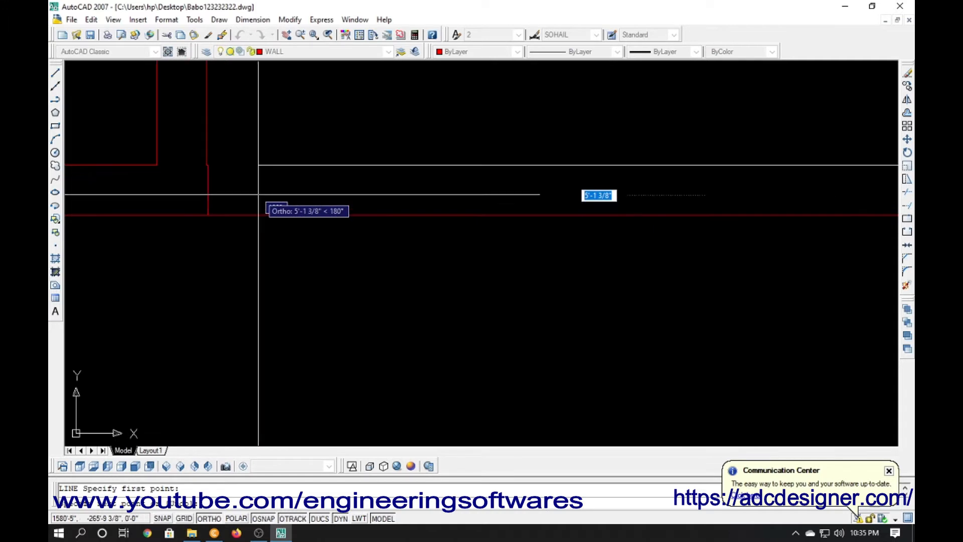
scroll(216, 163, up, 3)
scroll(214, 163, up, 3)
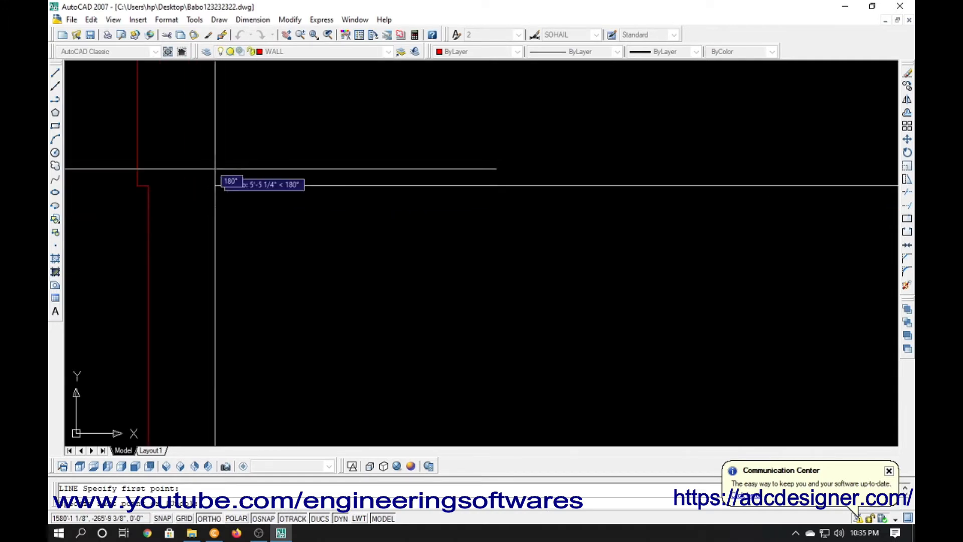
scroll(147, 186, down, 3)
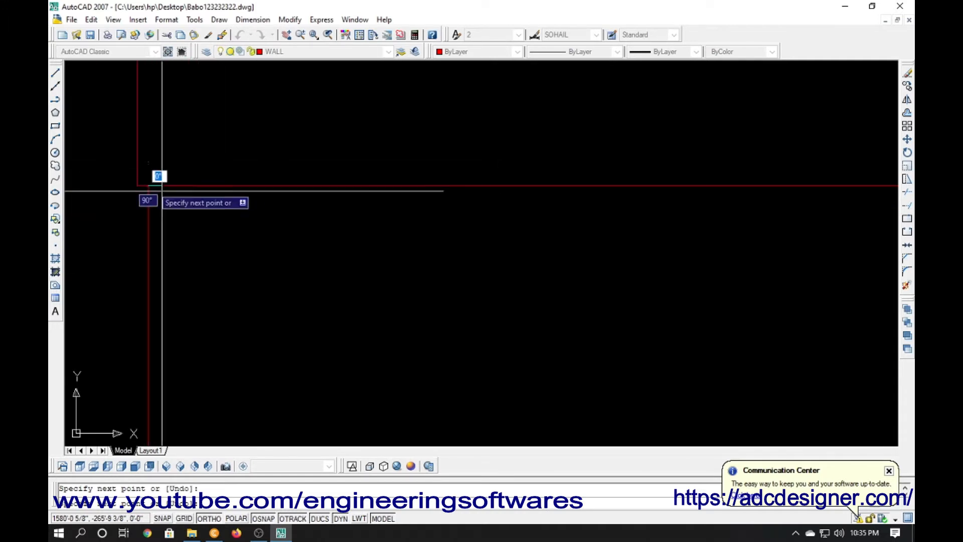
click(174, 175)
Draw a horizontal centre line between the midpoints of the two short vertical lines in the partition.
key(space)
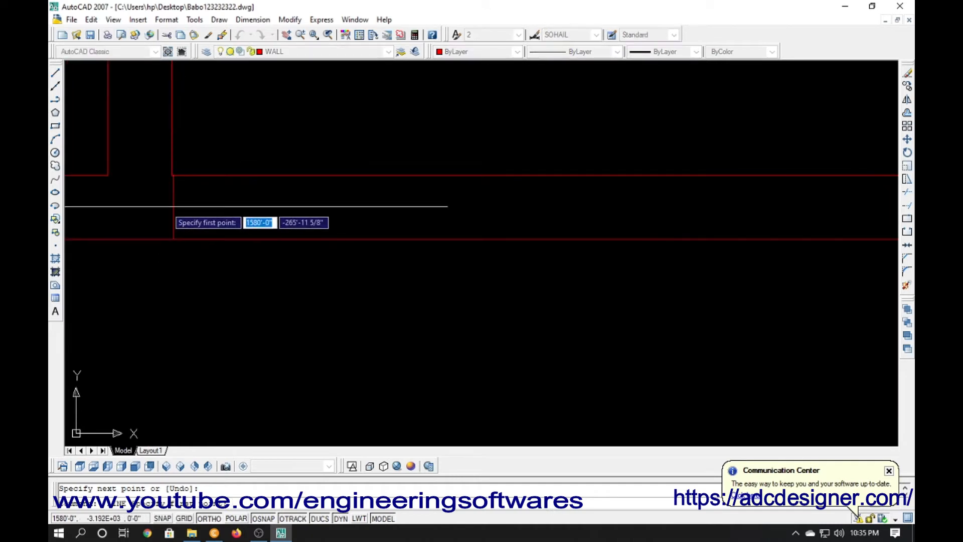
click(172, 207)
scroll(172, 207, down, 3)
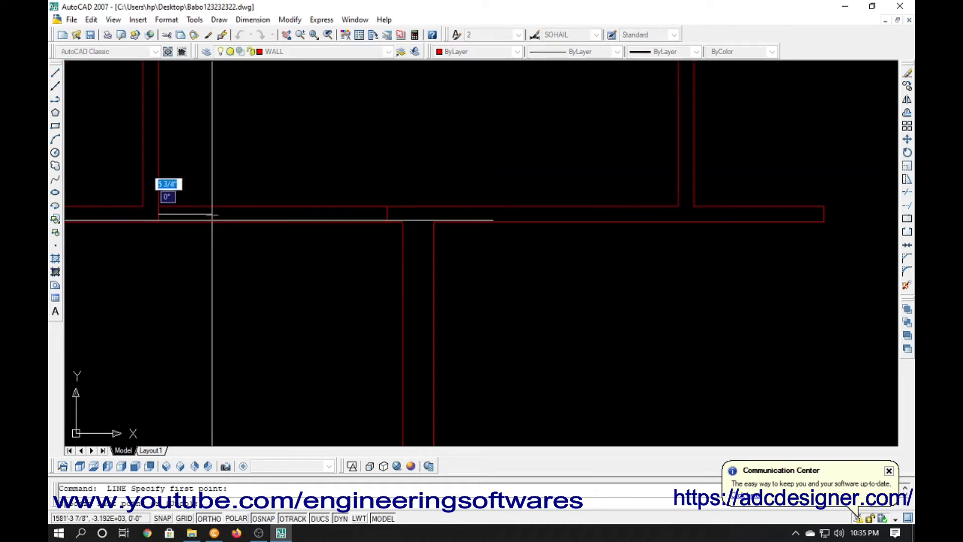
scroll(383, 214, up, 2)
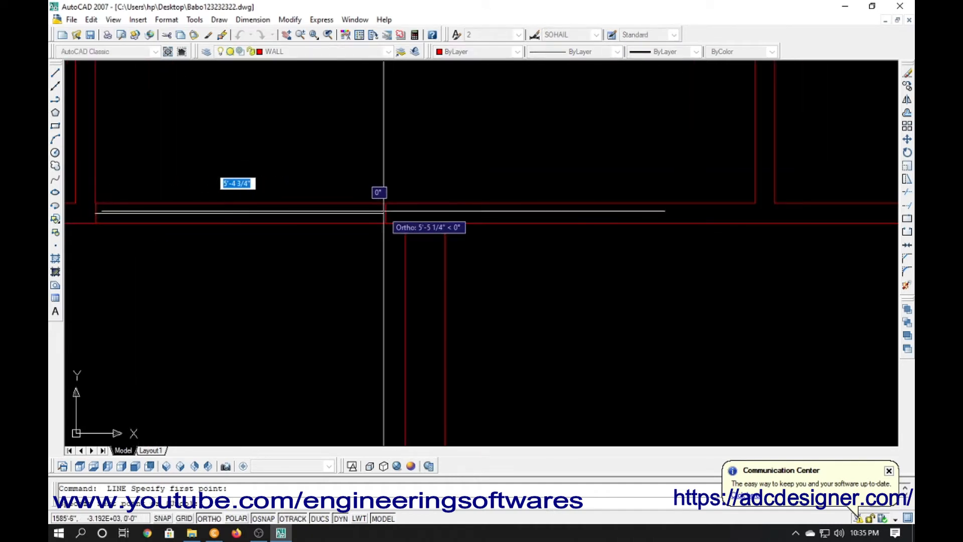
click(383, 214)
key(Return)
Try to offset the partition's lower face line by 1.5", and restart the Offset command.
text(o)
key(Return)
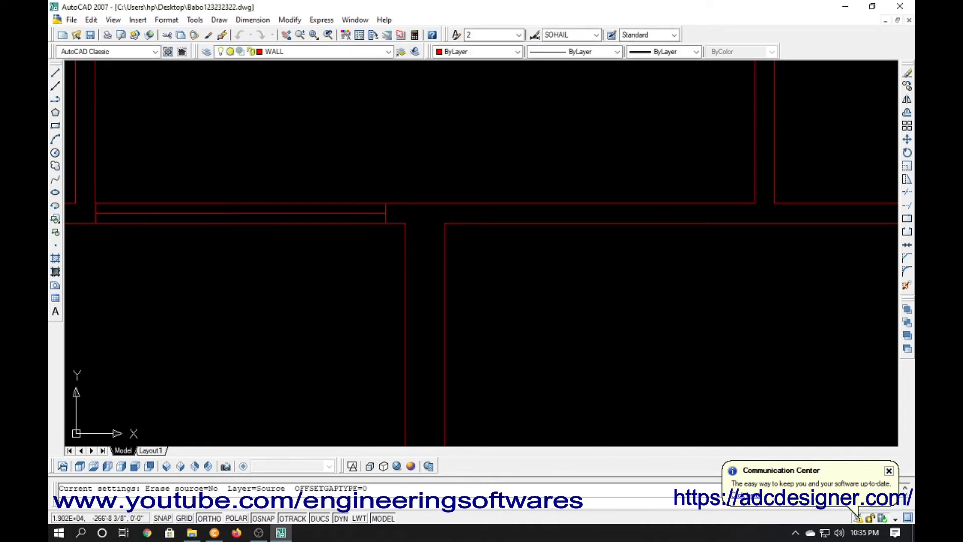
text(1.5)
key(Return)
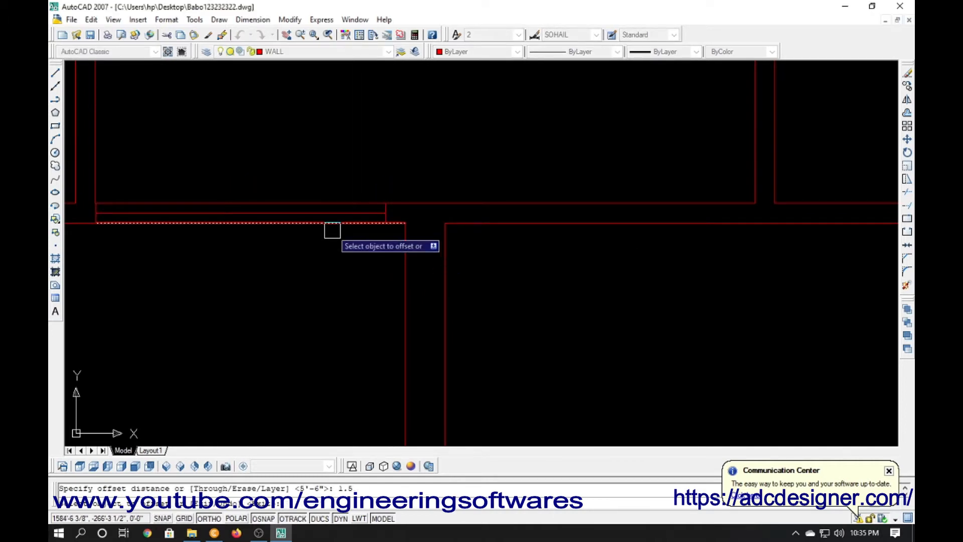
click(331, 222)
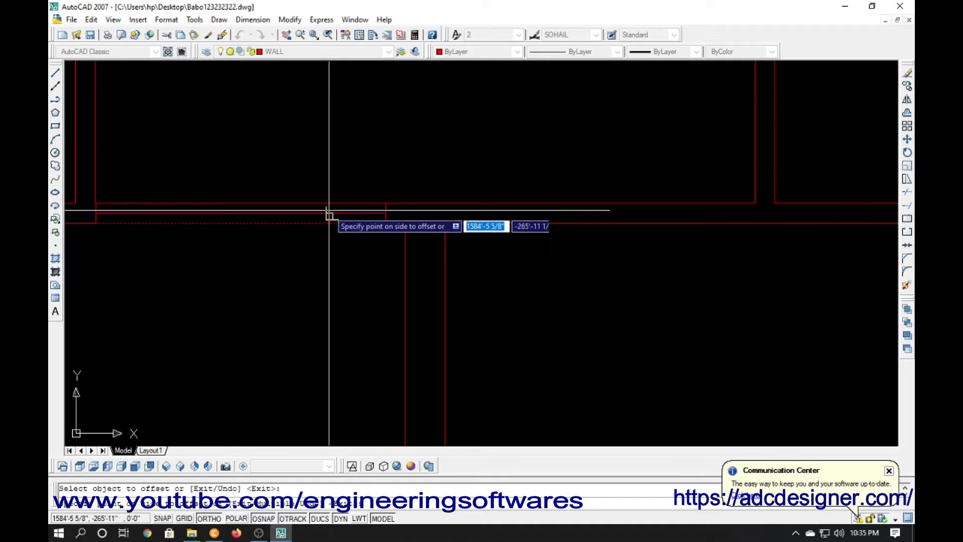
key(Escape)
key(Return)
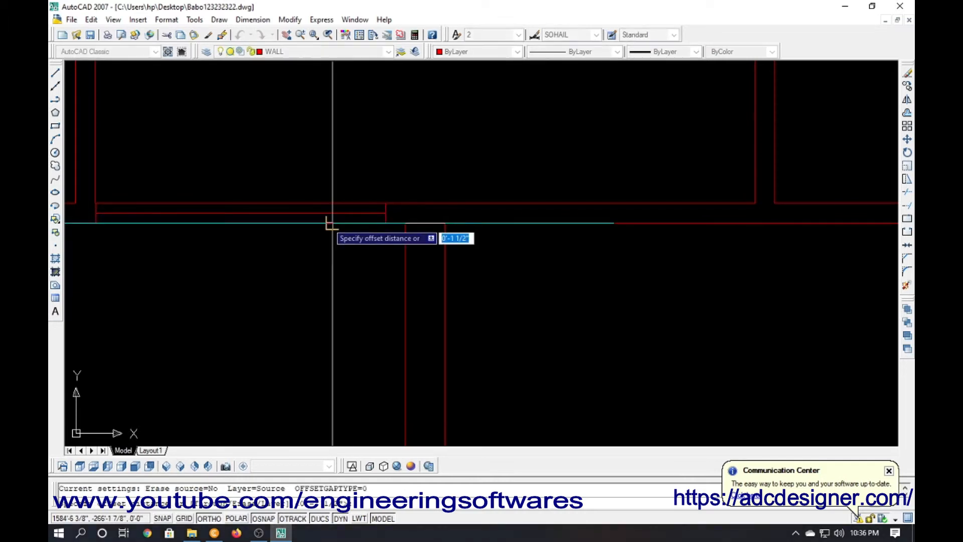
Offset the window's centre line 1 1/2" to both sides within the wall thickness.
key(Return)
click(326, 218)
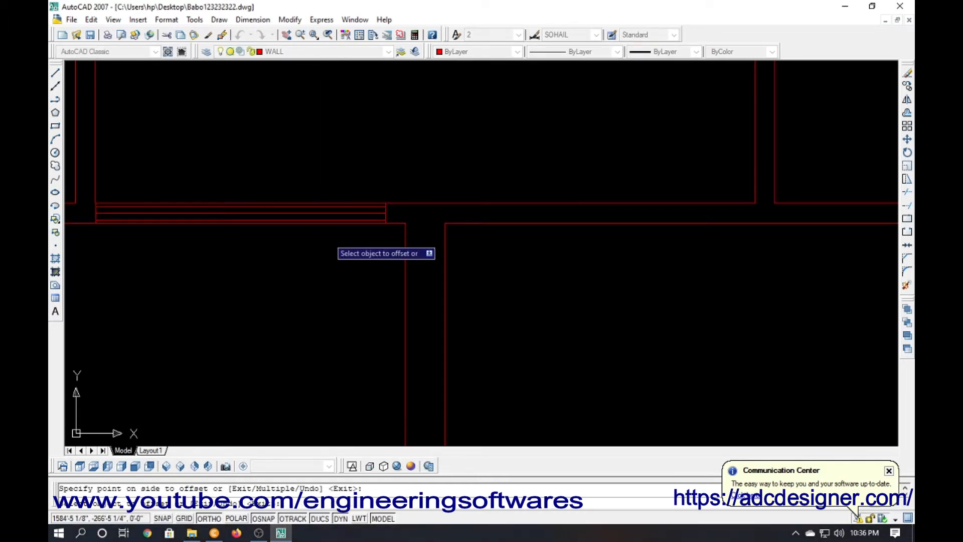
key(Escape)
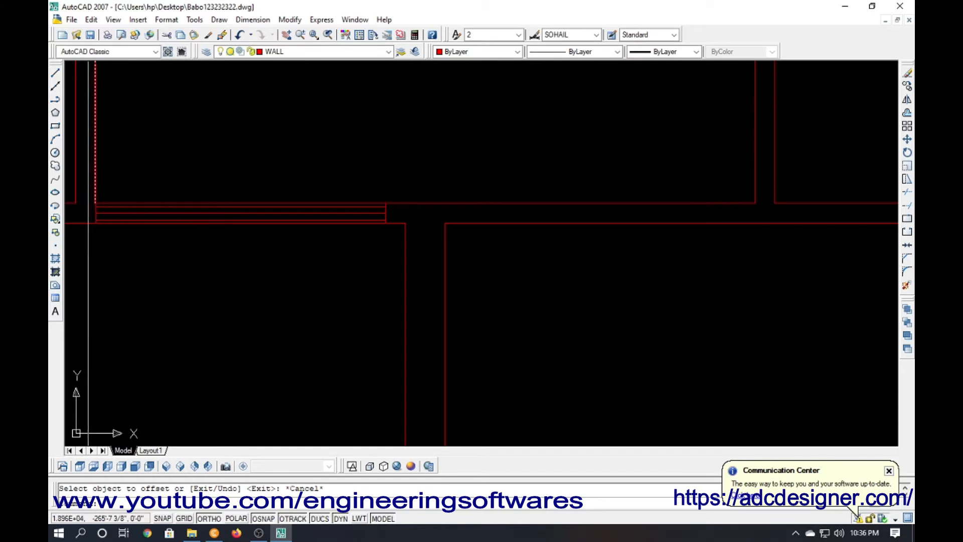
Change the colour of all the window lines between the two wall faces to Cyan.
click(86, 189)
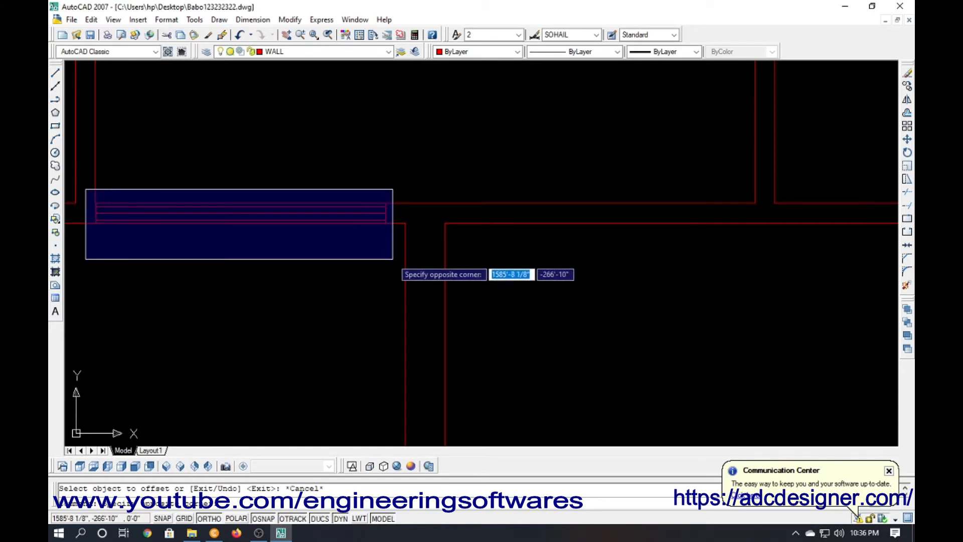
click(392, 258)
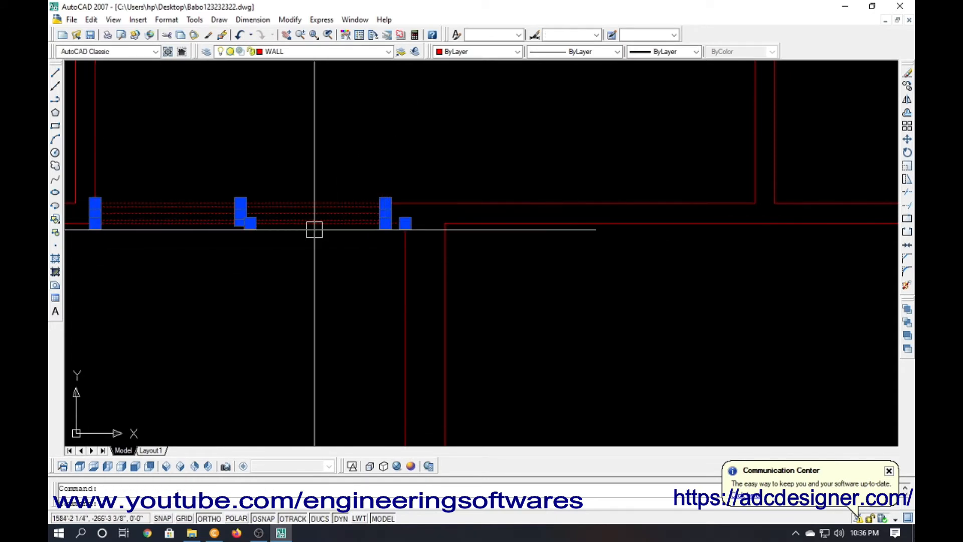
click(466, 52)
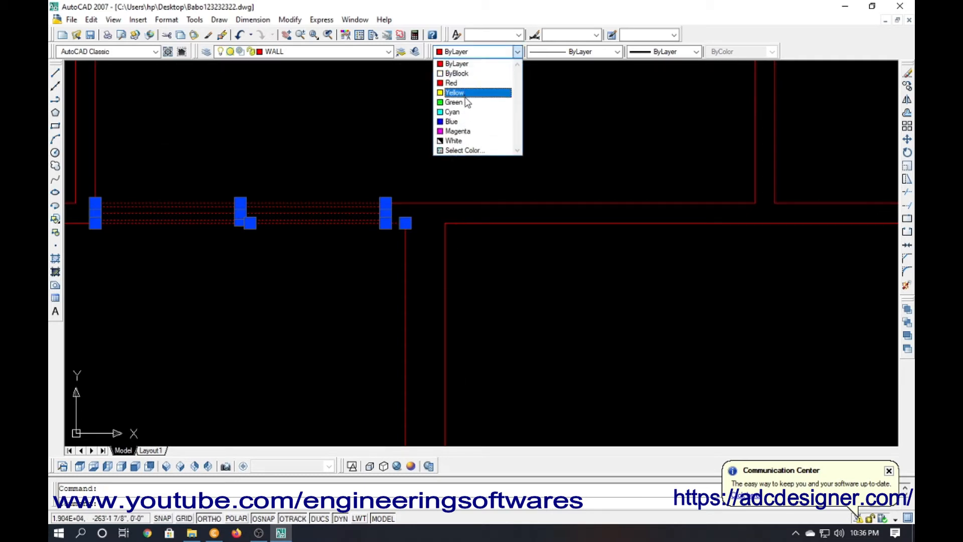
click(465, 112)
key(Escape)
Shorten the cyan lower window line so its partition-side end stops at the window's end line.
middle_drag(503, 170, 450, 241)
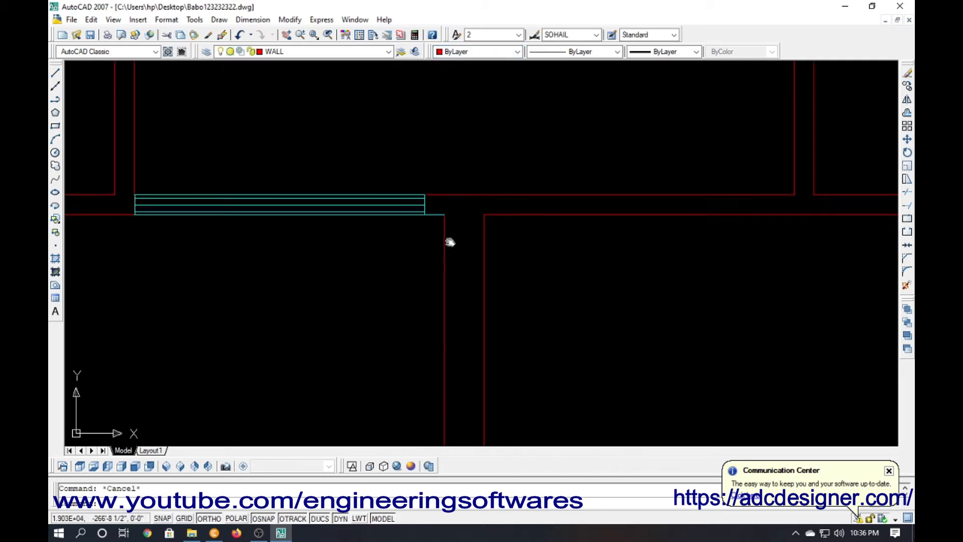
scroll(444, 221, up, 3)
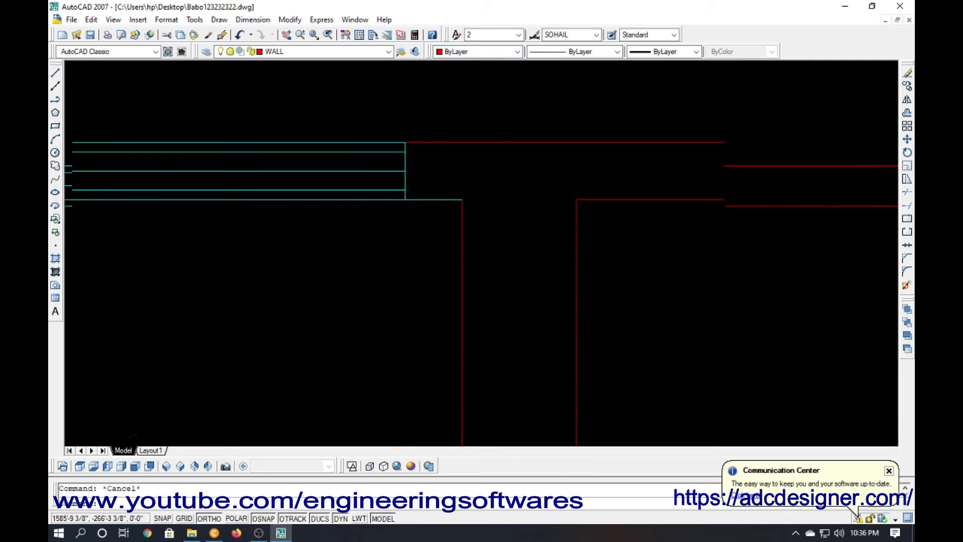
click(462, 199)
click(404, 199)
scroll(440, 216, down, 3)
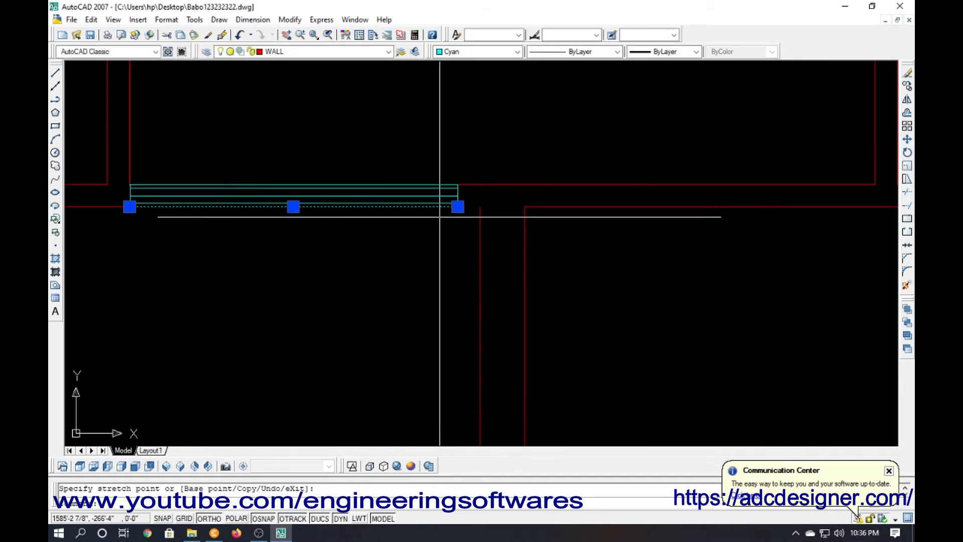
middle_drag(440, 216, 523, 211)
key(Escape)
Move the opposite end of the lower cyan line onto the corner of the window's other end line.
scroll(200, 209, up, 4)
scroll(251, 190, up, 1)
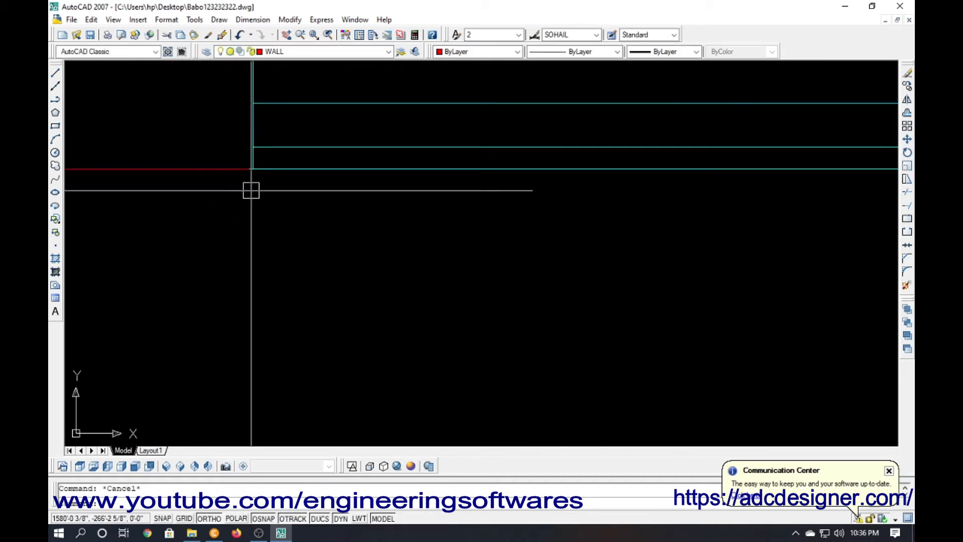
click(269, 176)
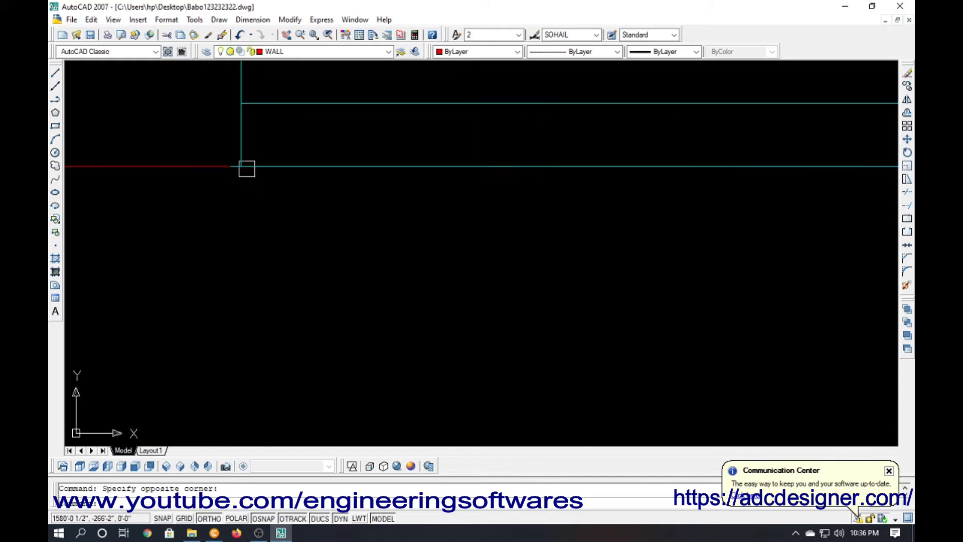
scroll(242, 168, up, 3)
click(220, 165)
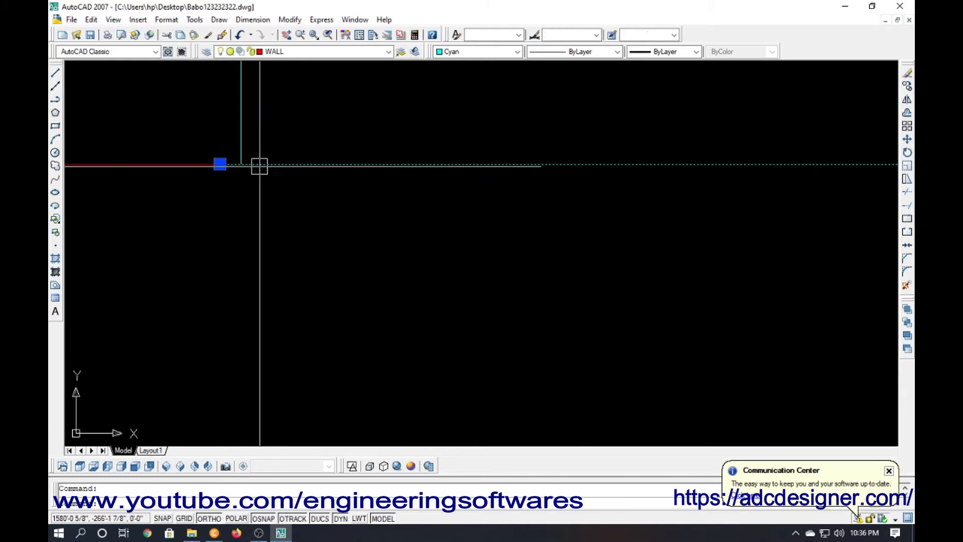
click(220, 164)
scroll(180, 203, down, 5)
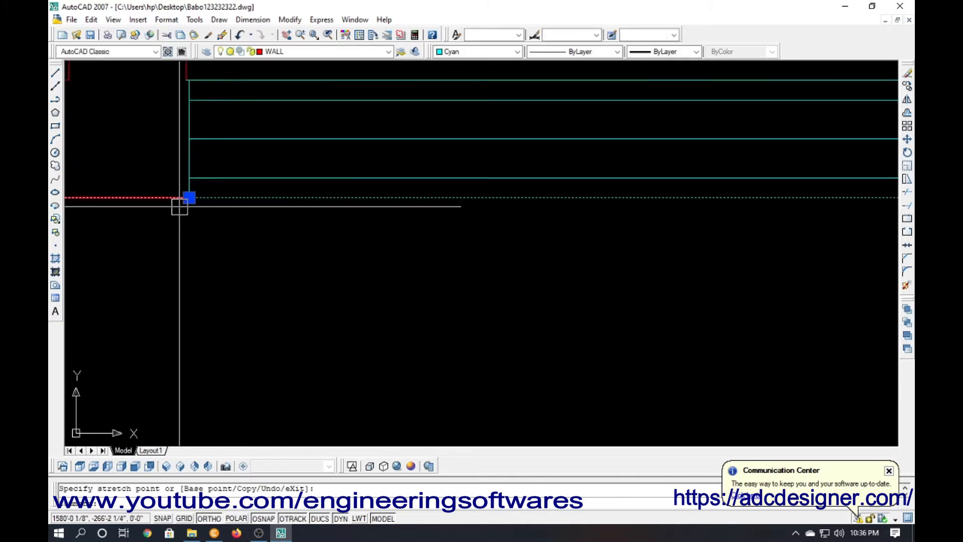
key(Escape)
Extend the red lower wall line to meet the window's end line.
key(Return)
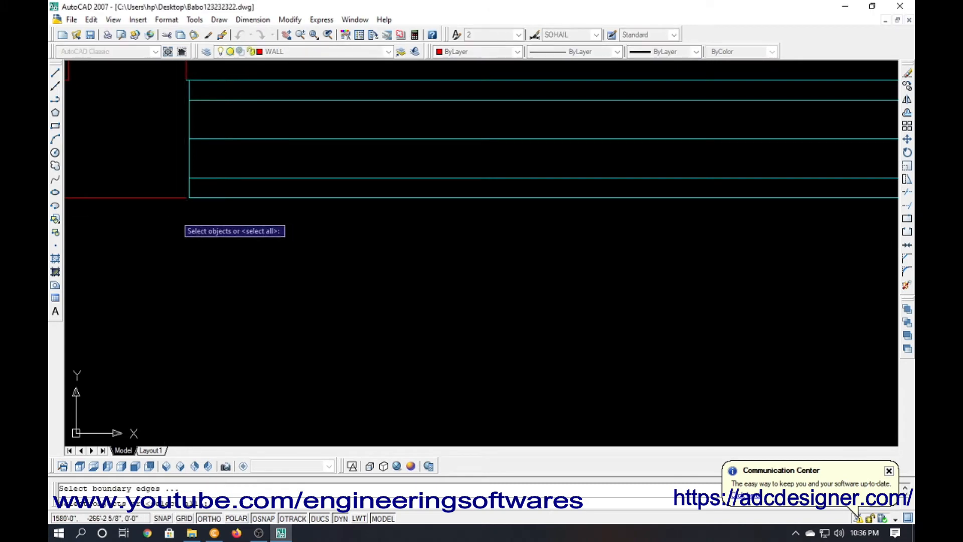
key(Return)
key(Escape)
Draw a line on the WALL layer from the window's lower end corner across the top of the vertical partition, closing the lower wall face.
scroll(224, 232, down, 4)
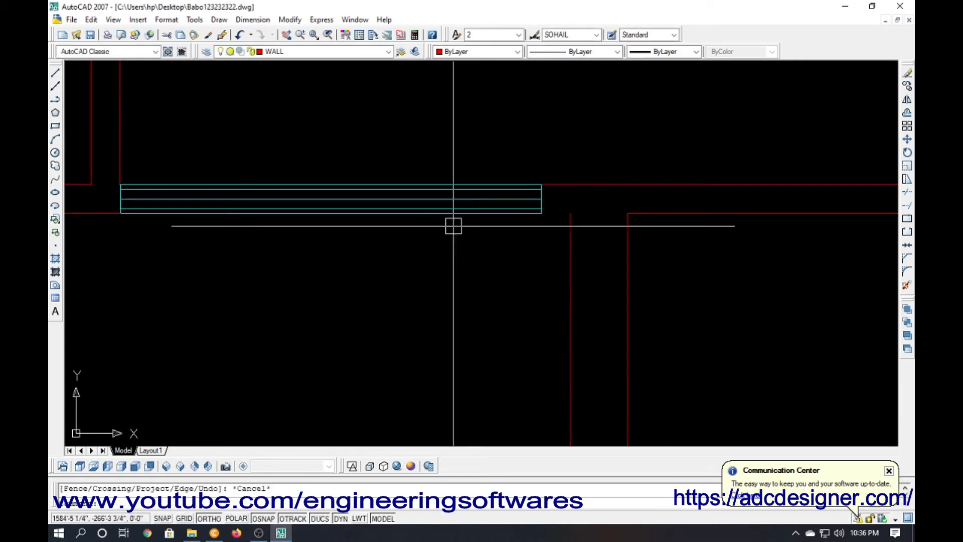
key(Return)
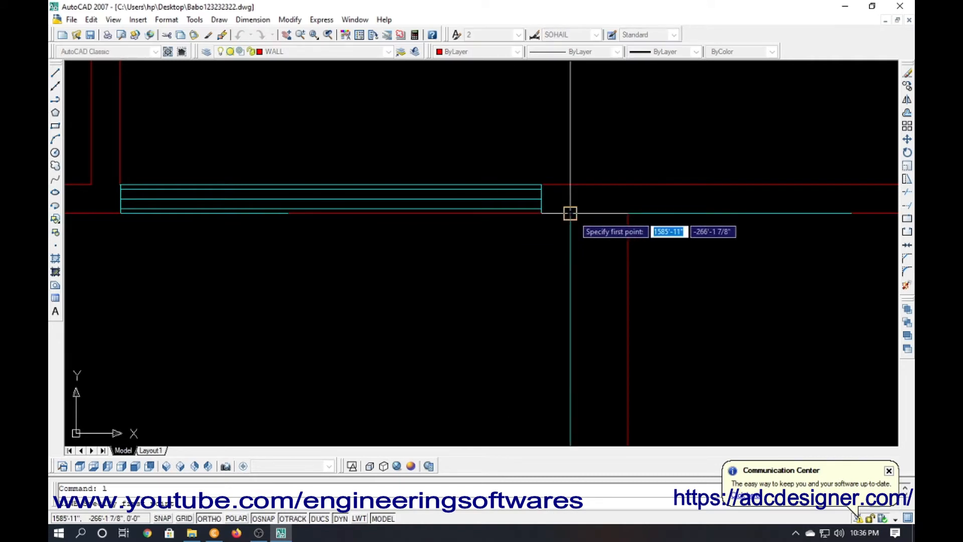
click(569, 215)
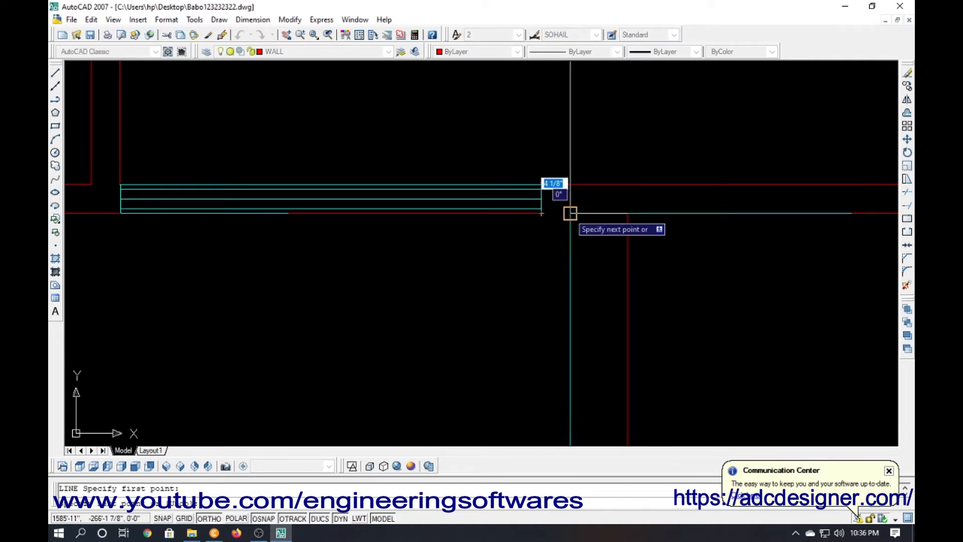
click(627, 213)
key(Return)
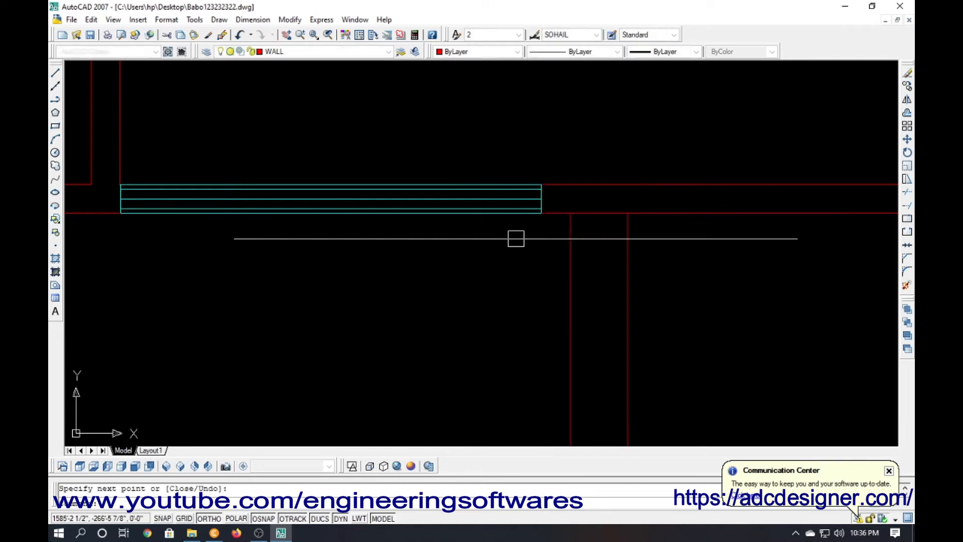
Draw a horizontal guide line from the midpoint of the small corner room's partition, crossing the wall into the middle room.
scroll(480, 241, down, 5)
scroll(393, 180, up, 2)
key(Escape)
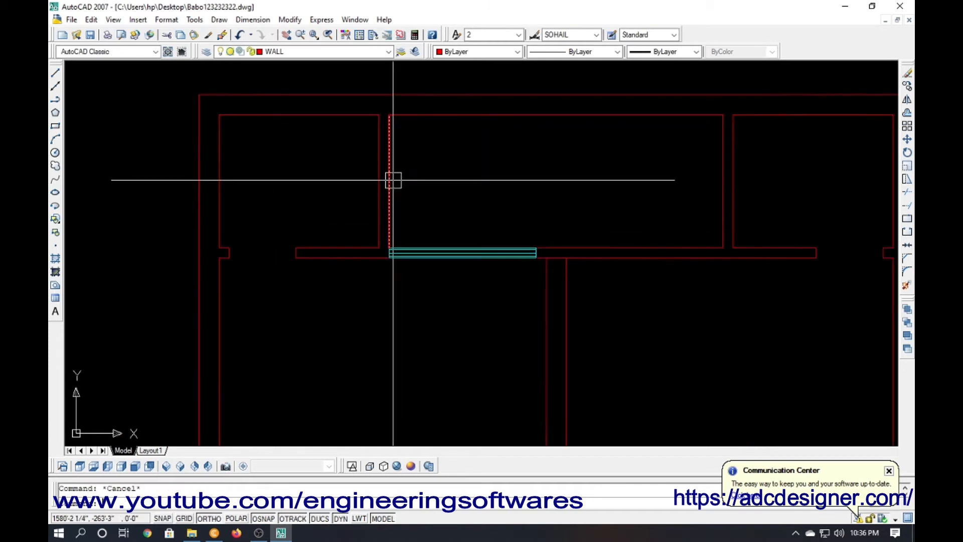
text(l)
key(Return)
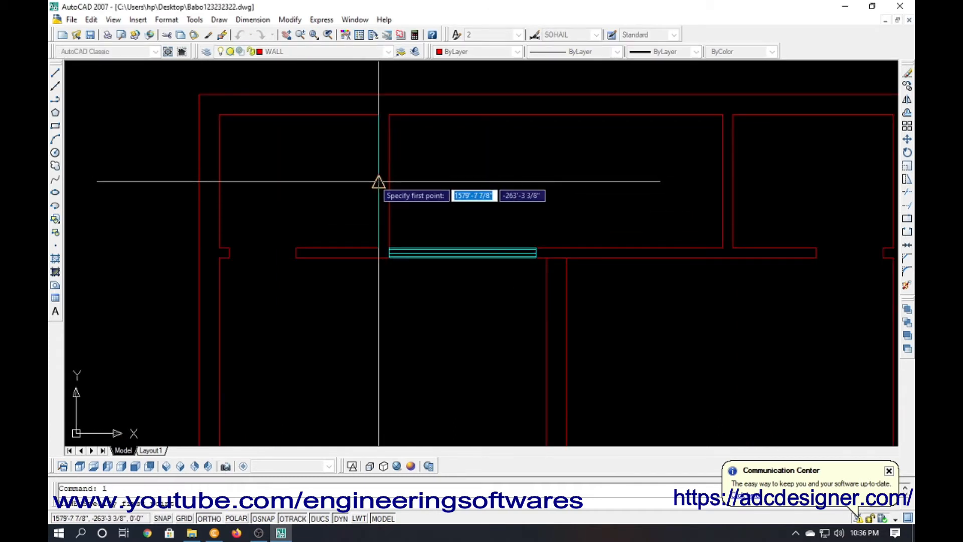
click(455, 181)
key(Return)
Offset the horizontal guide line 12" both above and below.
text(o)
key(Return)
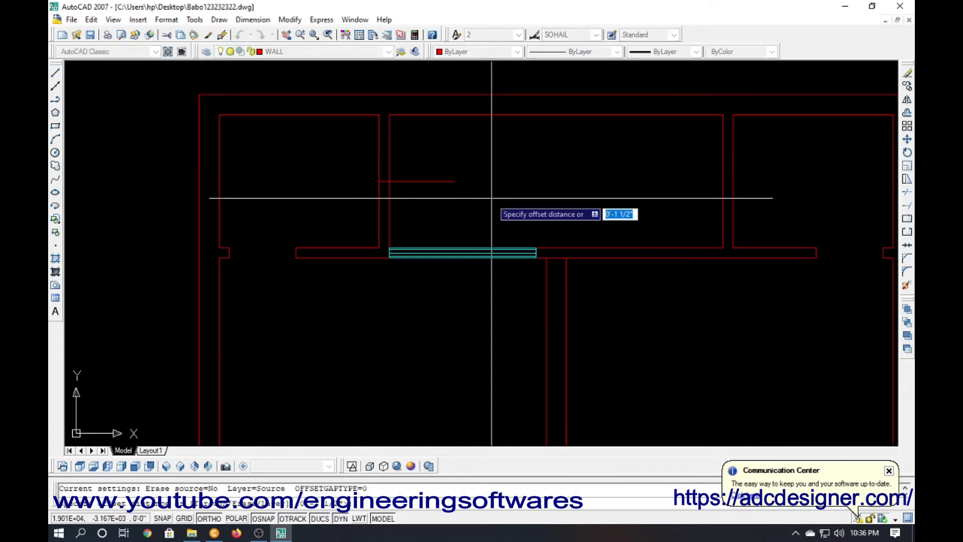
text(12)
key(Return)
click(445, 181)
click(444, 171)
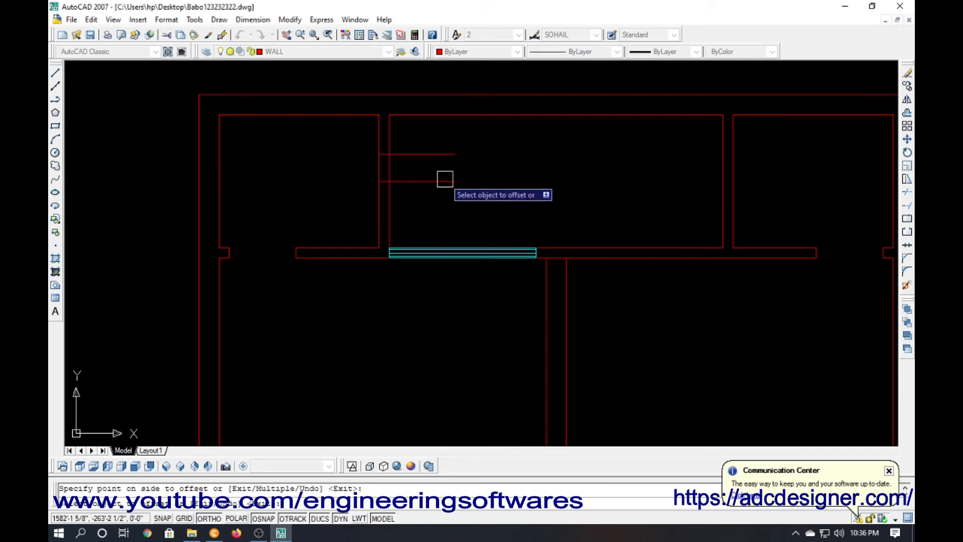
click(444, 181)
click(441, 201)
click(439, 181)
key(Escape)
Erase the middle guide line and trim the partition and the two offset lines into a window opening.
click(431, 187)
click(411, 170)
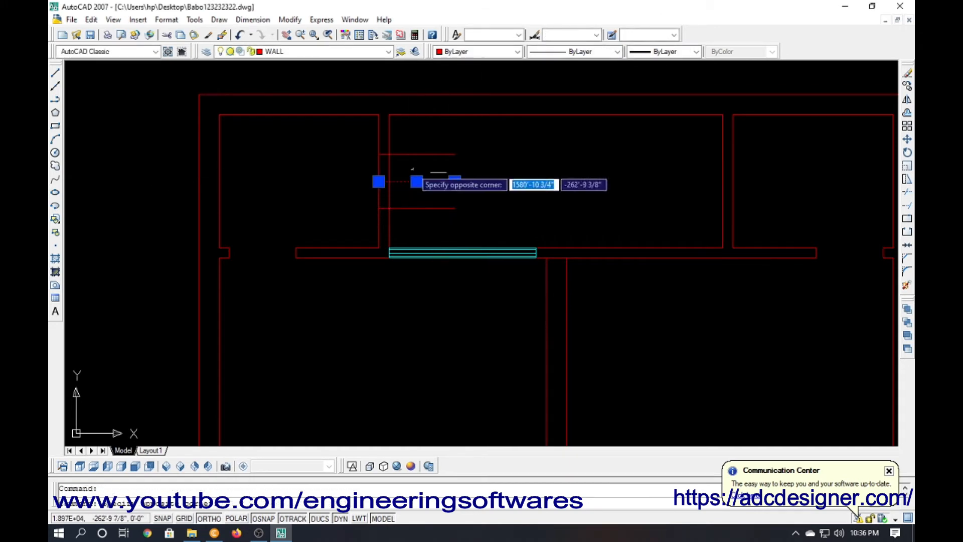
key(Return)
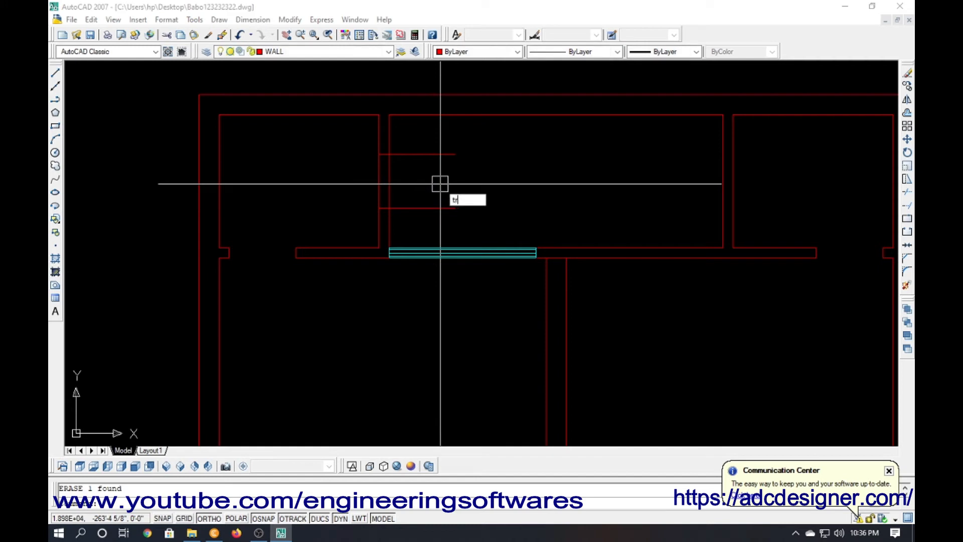
text(tr)
key(Return)
key(Return)
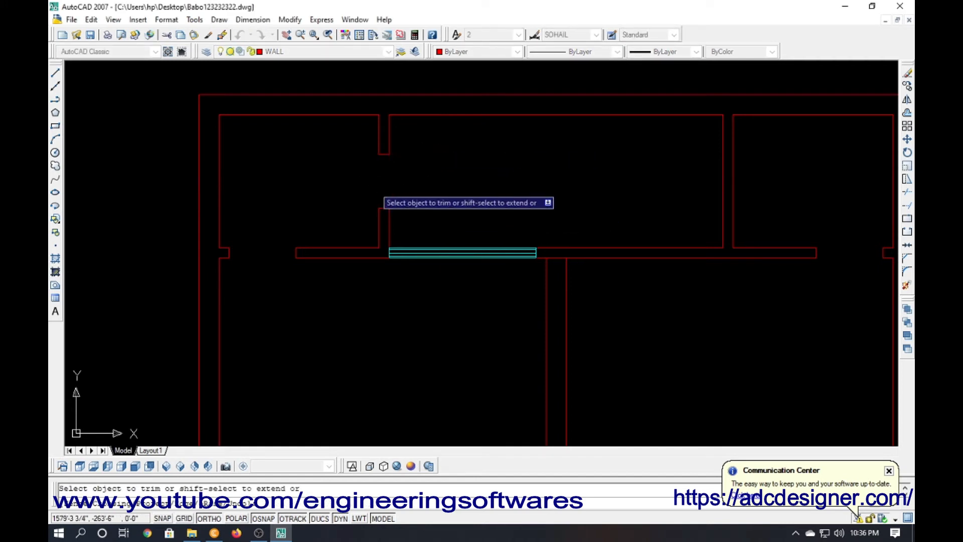
key(Escape)
Draw three vertical window lines across the partition opening, along both wall faces and the centre.
text(l)
key(Return)
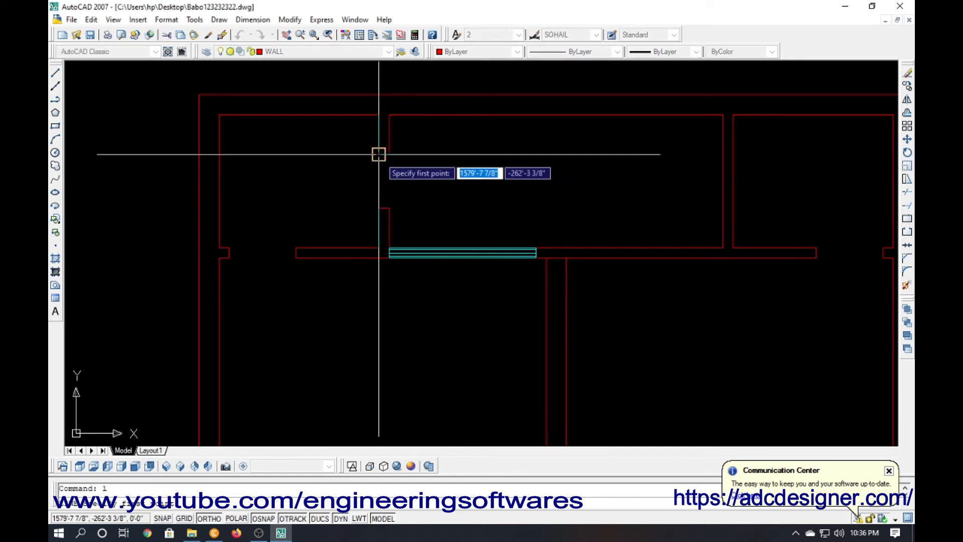
click(379, 153)
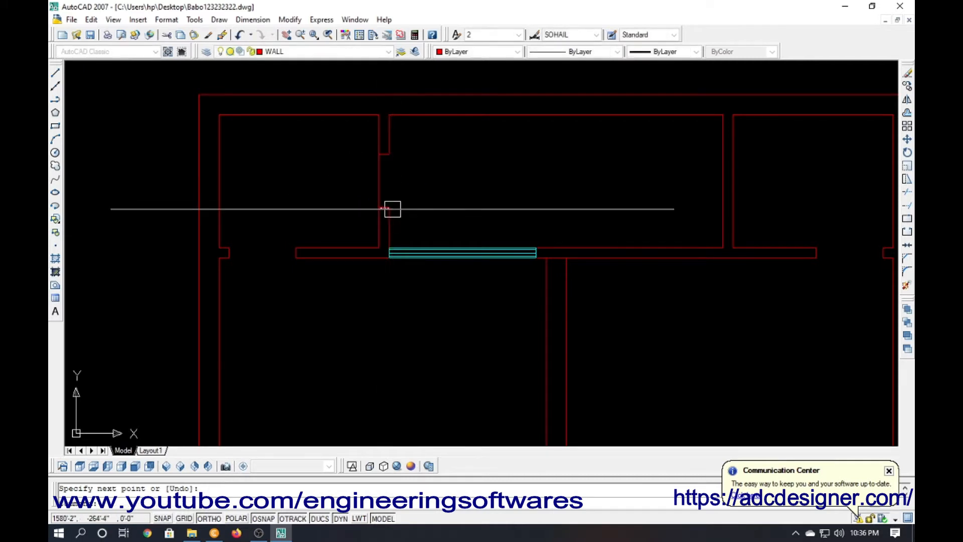
click(384, 155)
key(Return)
key(Return)
click(389, 154)
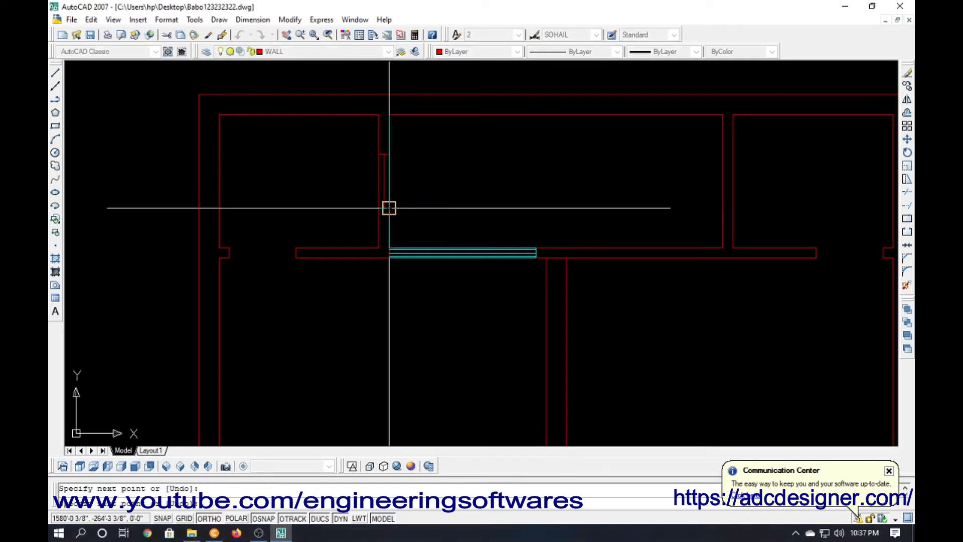
click(389, 207)
key(Return)
Change the colour of the three new partition window lines to Cyan.
click(355, 146)
click(412, 215)
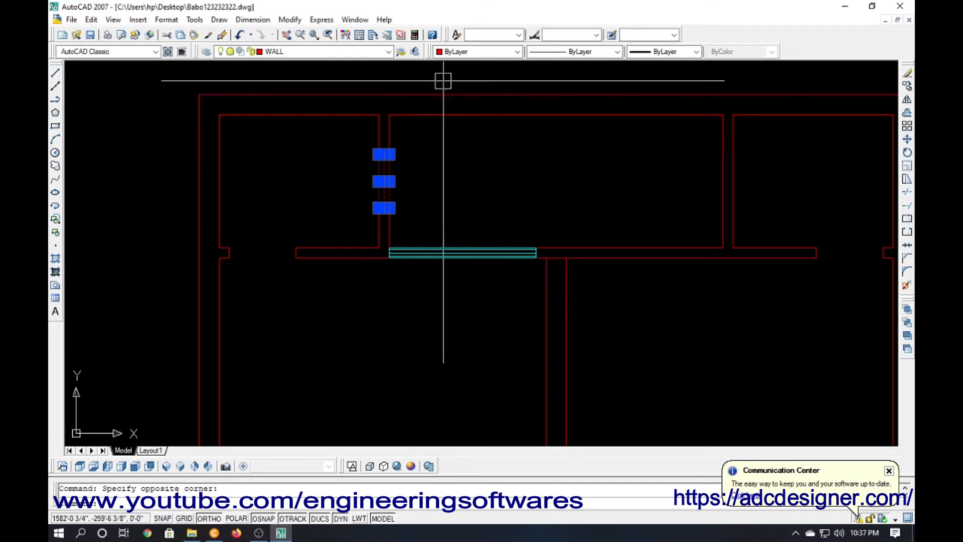
click(474, 51)
click(470, 111)
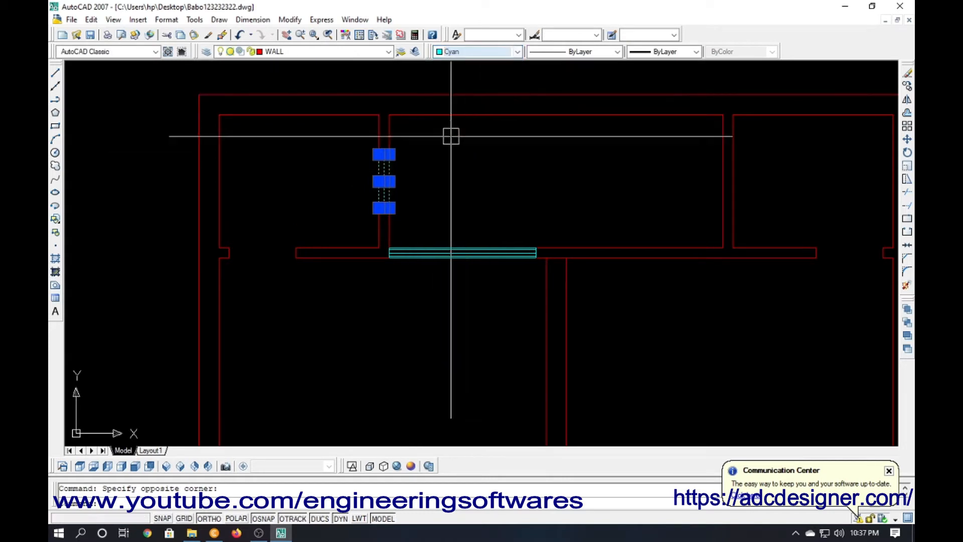
key(Escape)
Copy the door block of the existing plan's bath above the guest room into the door opening of the new plan's top-left room.
scroll(228, 150, down, 2)
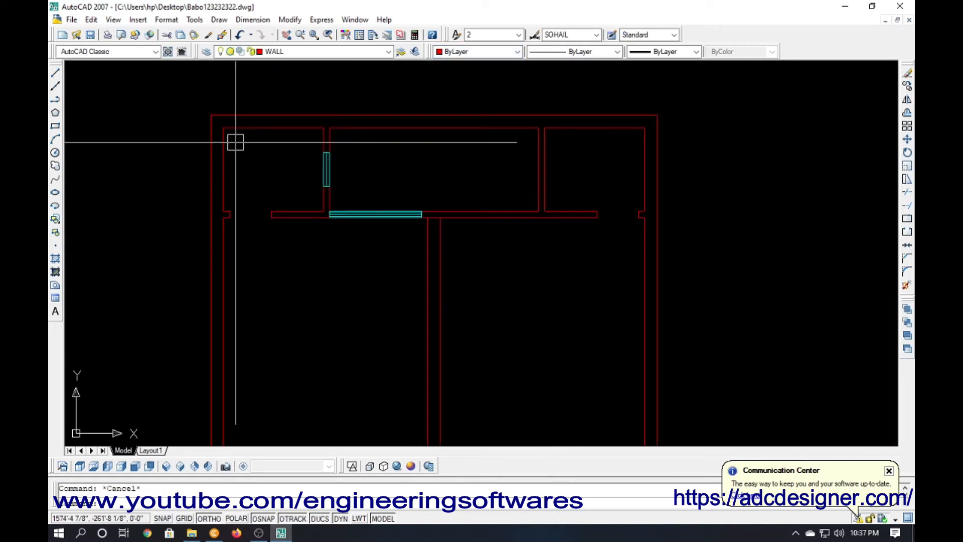
scroll(291, 222, down, 5)
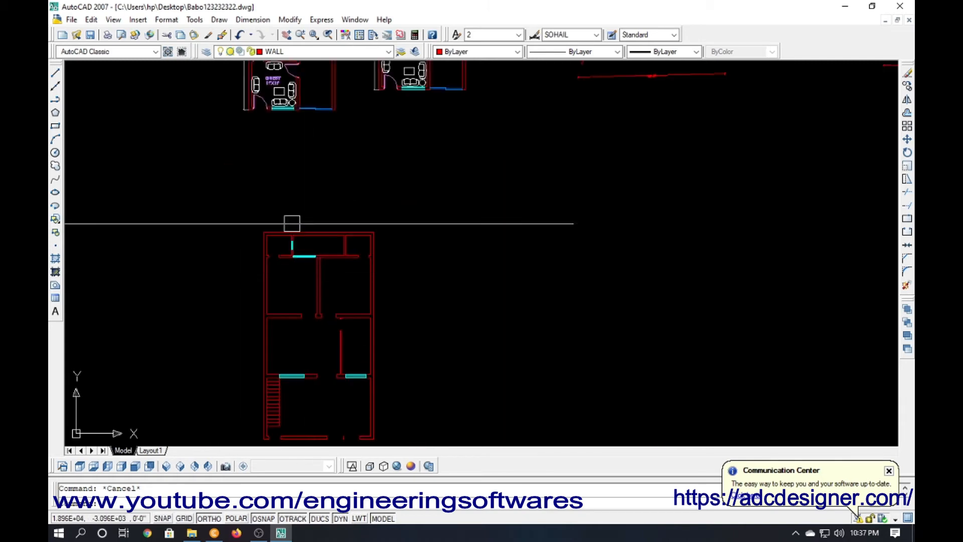
middle_drag(290, 199, 305, 266)
scroll(281, 132, up, 5)
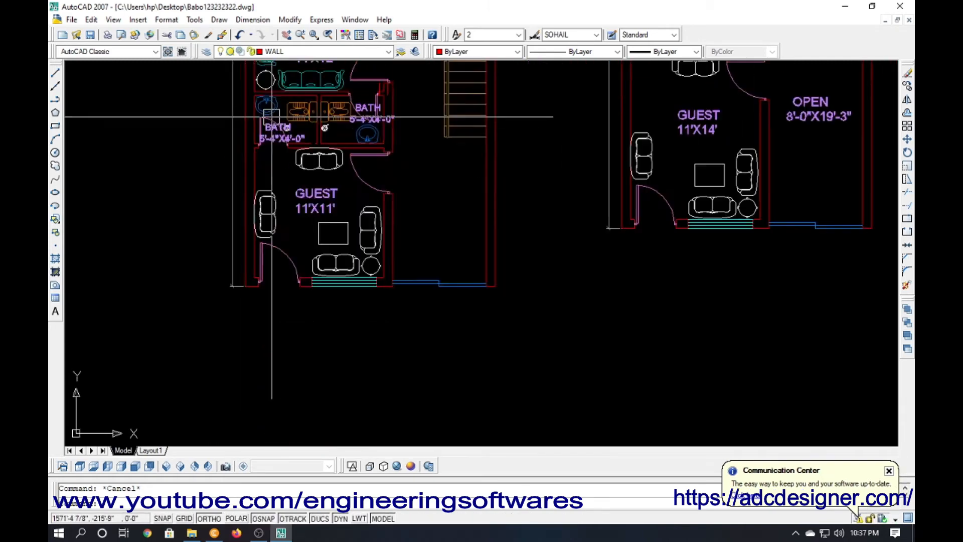
scroll(268, 123, up, 6)
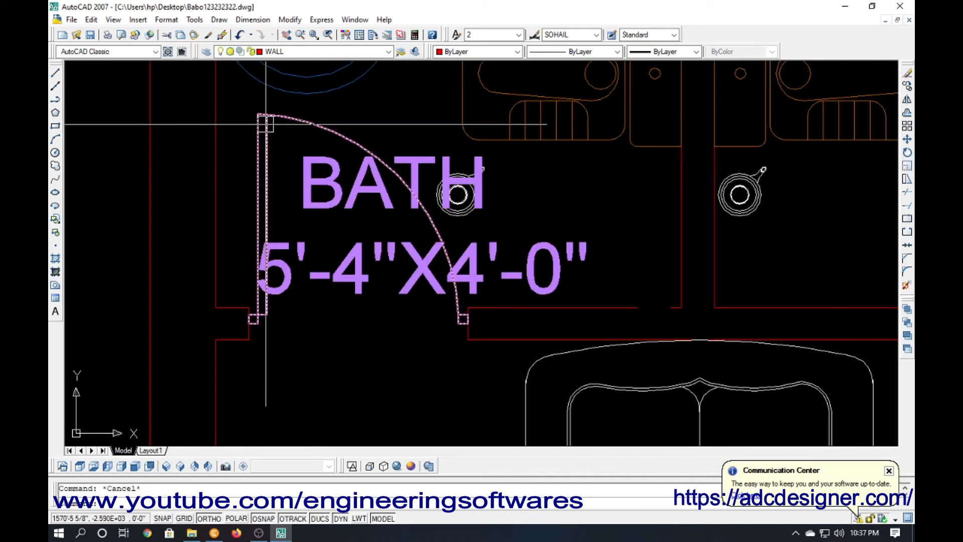
click(265, 160)
text(co)
key(Return)
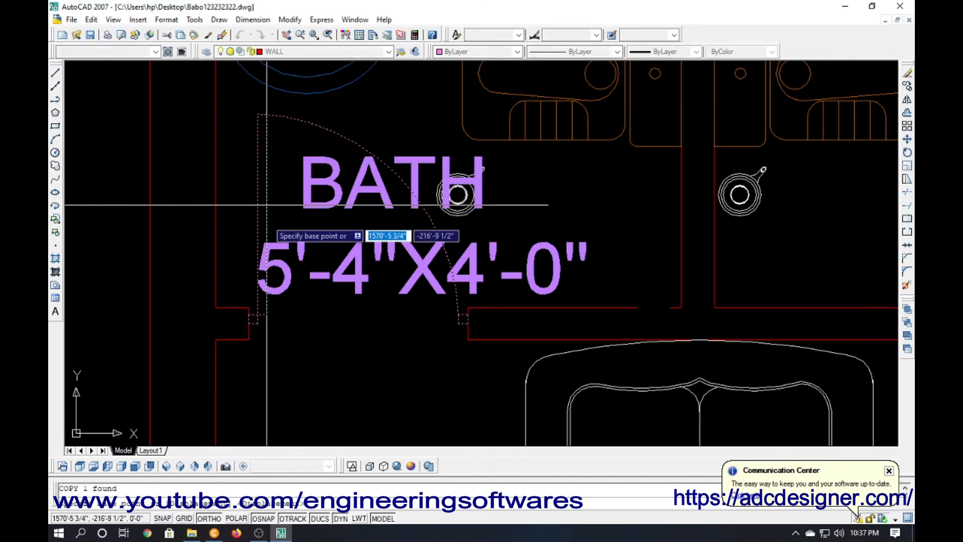
click(249, 335)
scroll(271, 241, down, 6)
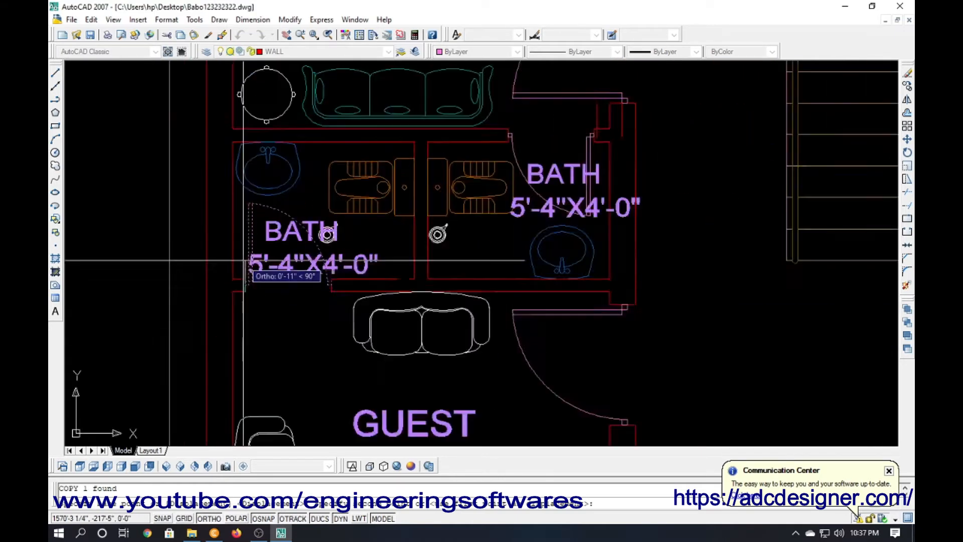
middle_drag(286, 208, 289, 124)
middle_drag(295, 284, 310, 166)
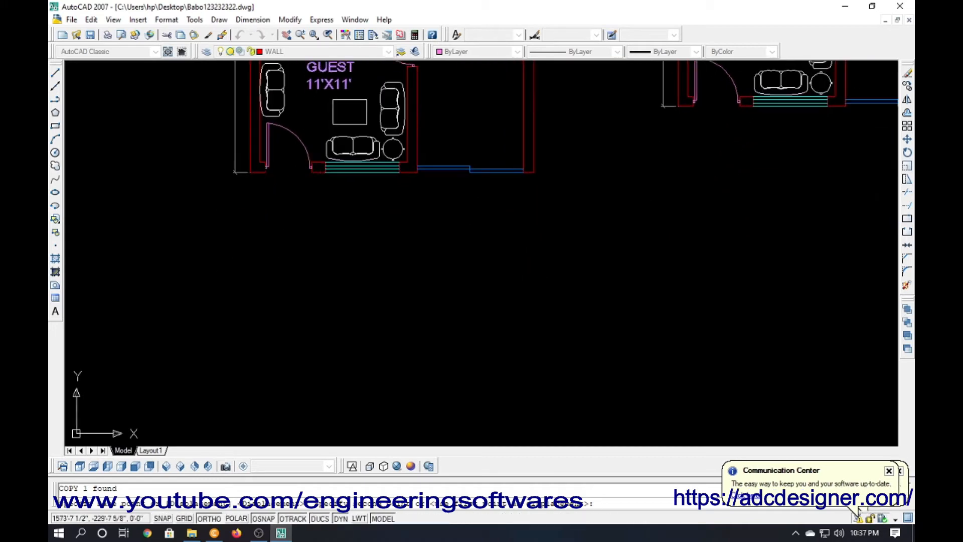
scroll(310, 161, down, 5)
scroll(319, 354, up, 2)
scroll(320, 353, up, 5)
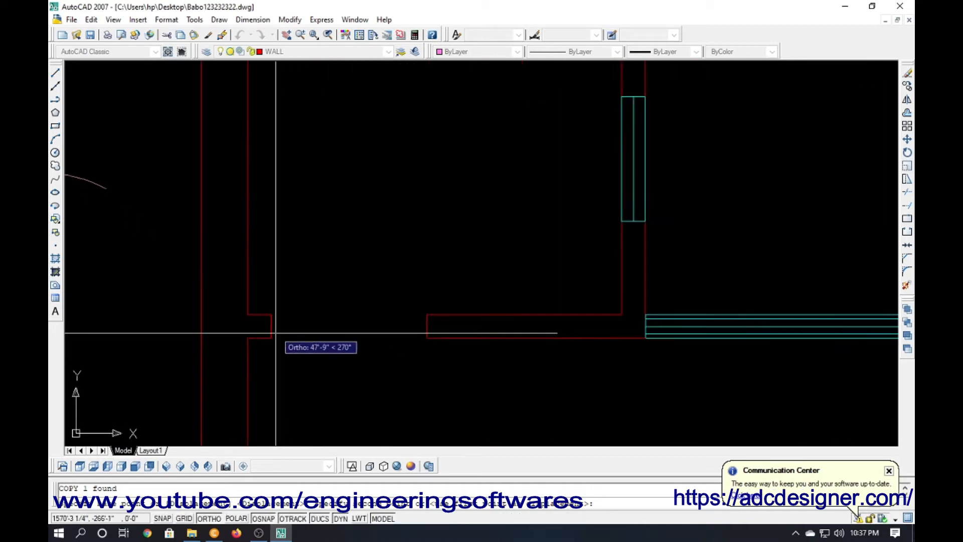
scroll(280, 333, down, 5)
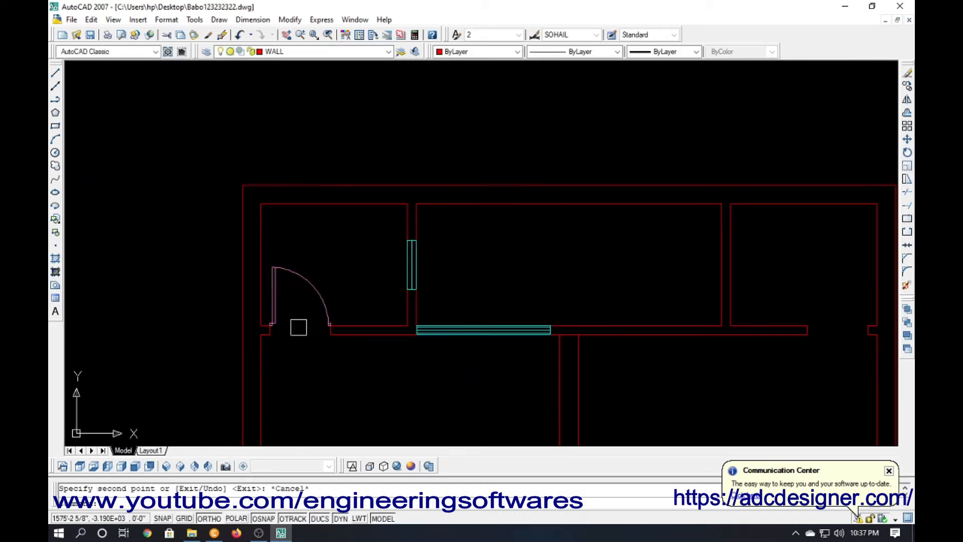
key(Escape)
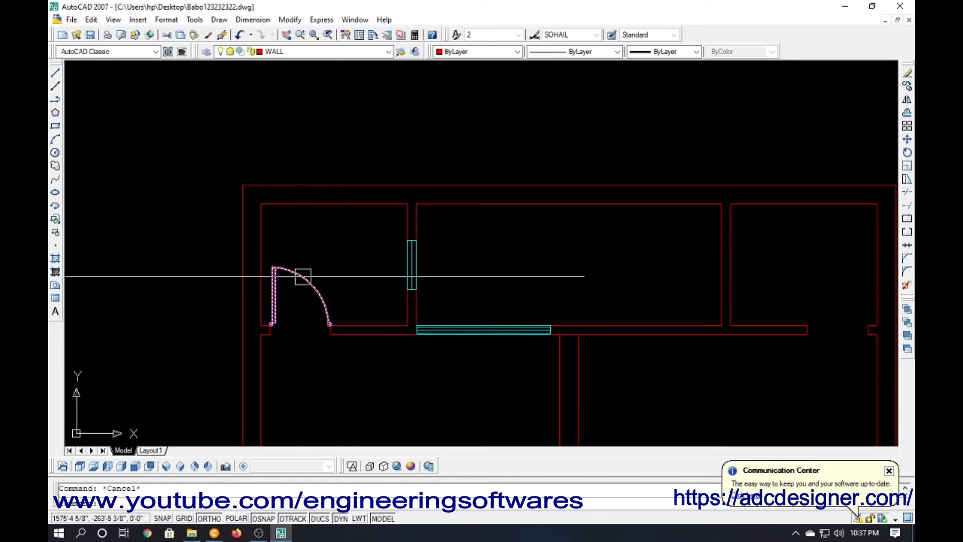
Copy the existing plan's BATH size label into the new top-left bath, placing it freely with Ortho off.
scroll(281, 286, down, 5)
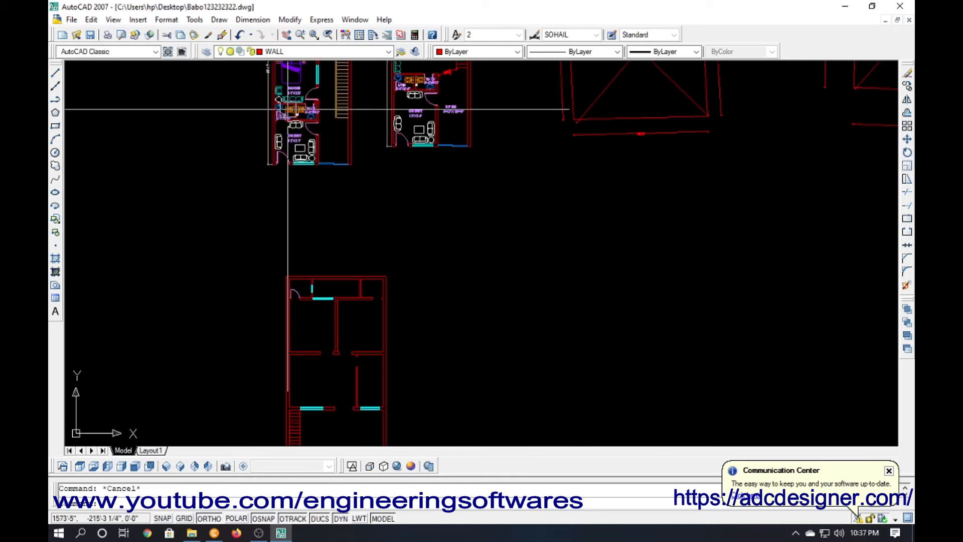
scroll(284, 202, up, 6)
click(242, 158)
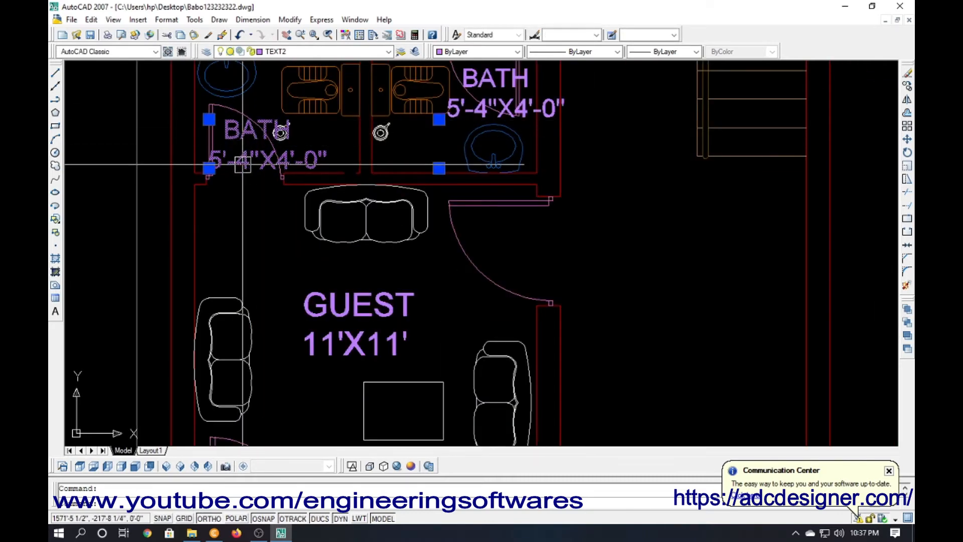
text(co)
key(Return)
scroll(271, 191, down, 5)
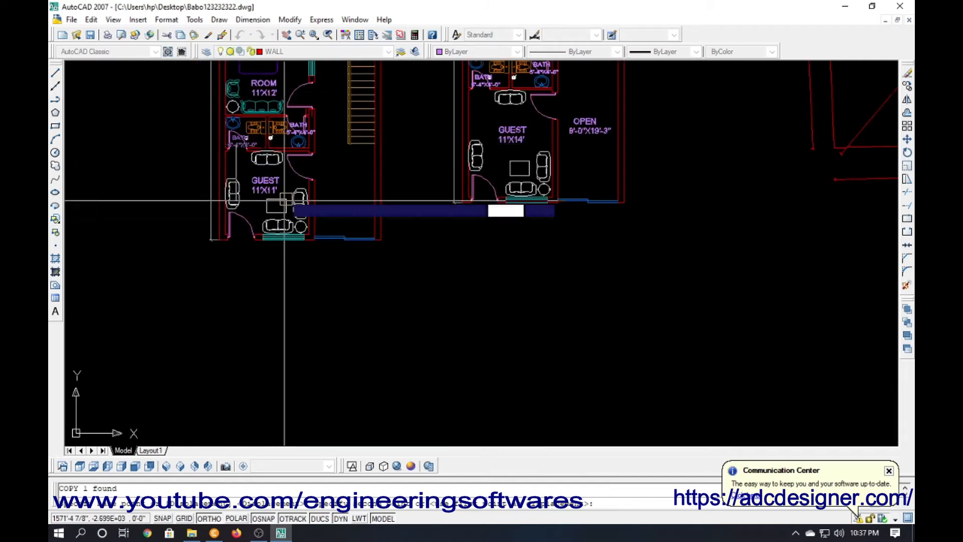
middle_drag(285, 290, 282, 168)
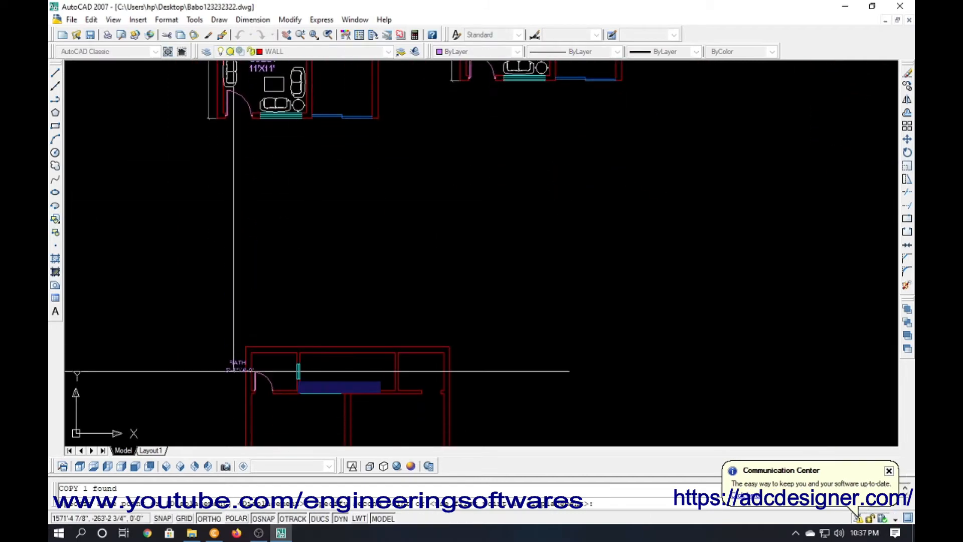
key(F8)
scroll(236, 370, up, 5)
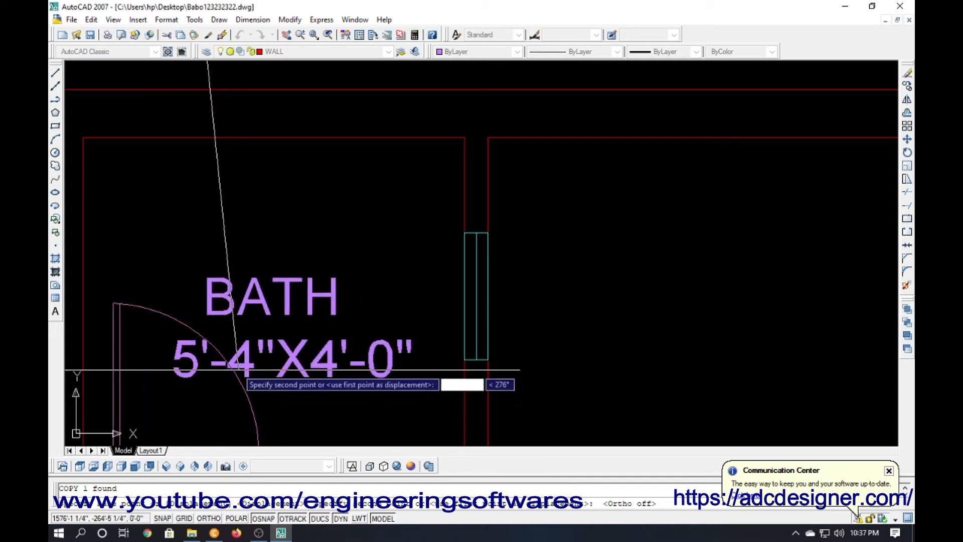
key(Escape)
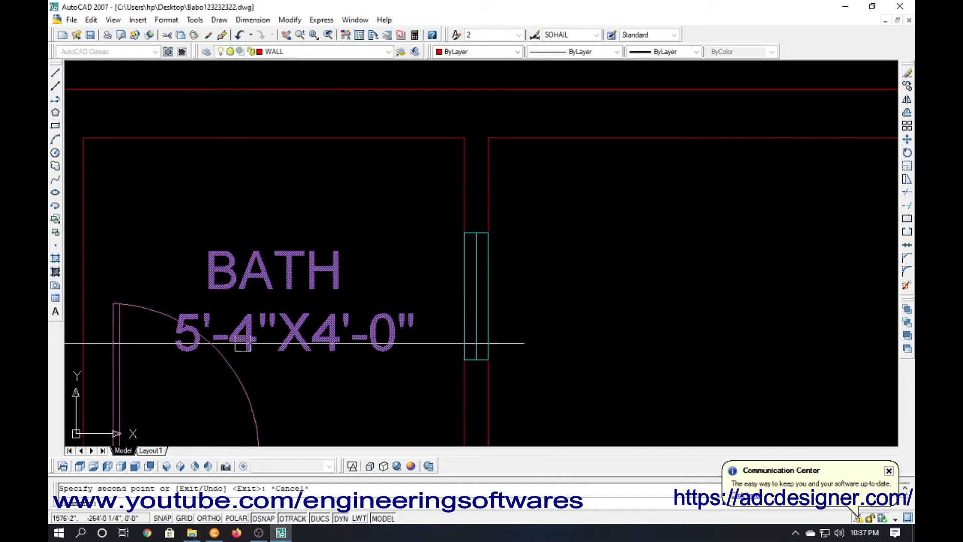
Open the copied BATH label for editing and replace its second dimension with 5'.
click(243, 343)
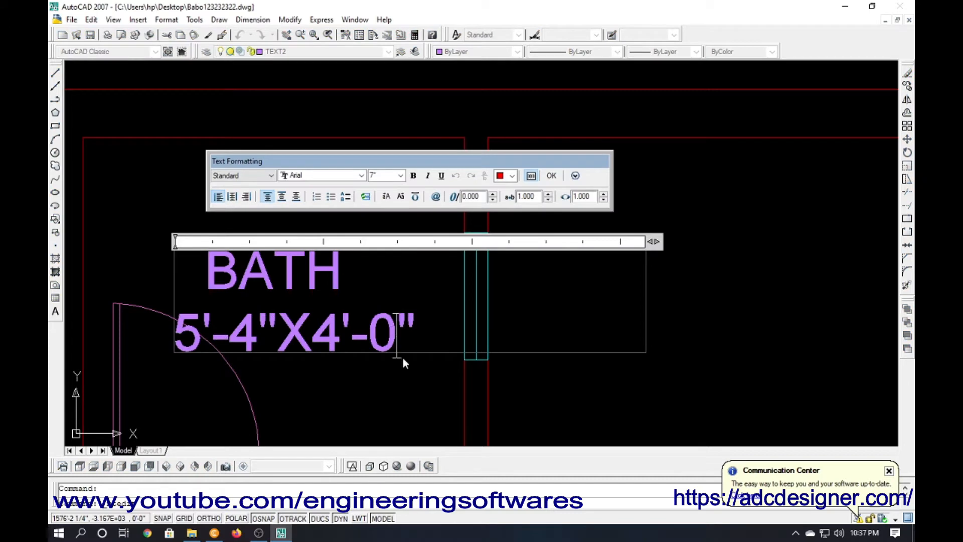
key(Right)
key(BackSpace)
key(BackSpace)
key(BackSpace)
key(Left)
key(BackSpace)
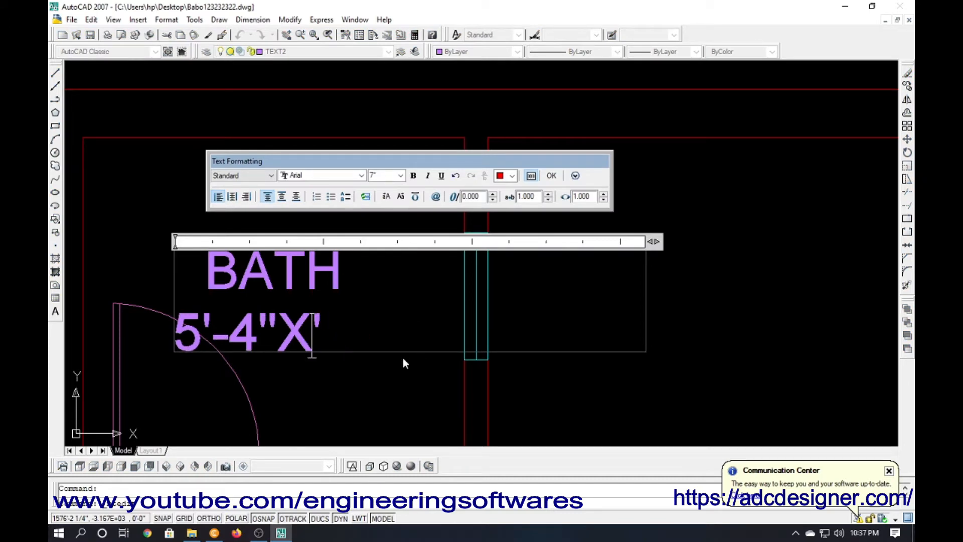
text(5)
Change the BATH label's first dimension to 6' and space the line as 6' X 5'.
key(Left)
key(Left)
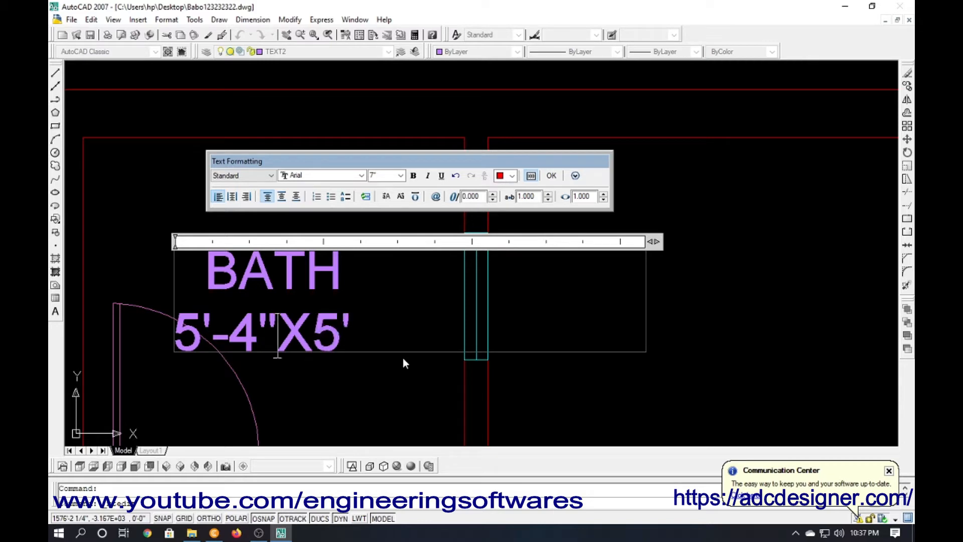
key(Right)
key(Left)
key(Left)
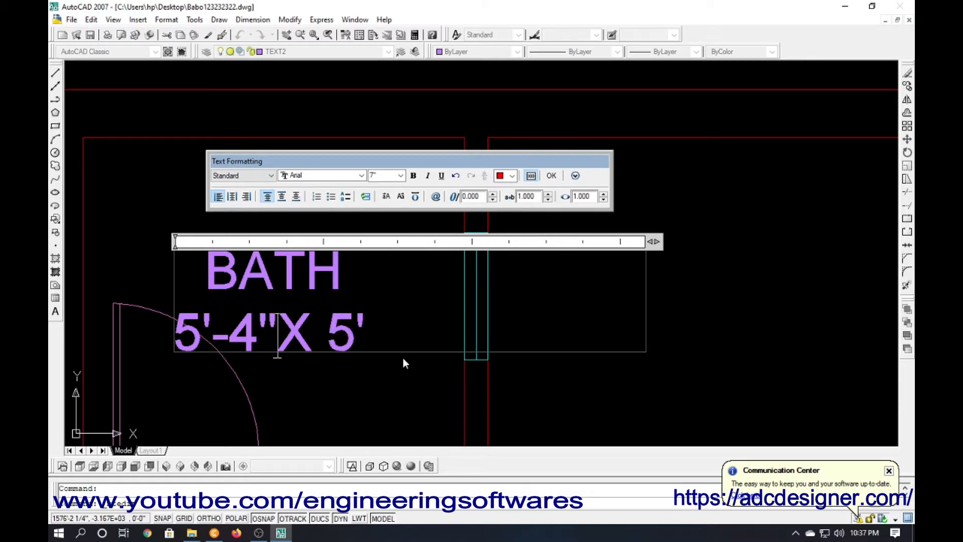
key(BackSpace)
key(BackSpace)
key(BackSpace)
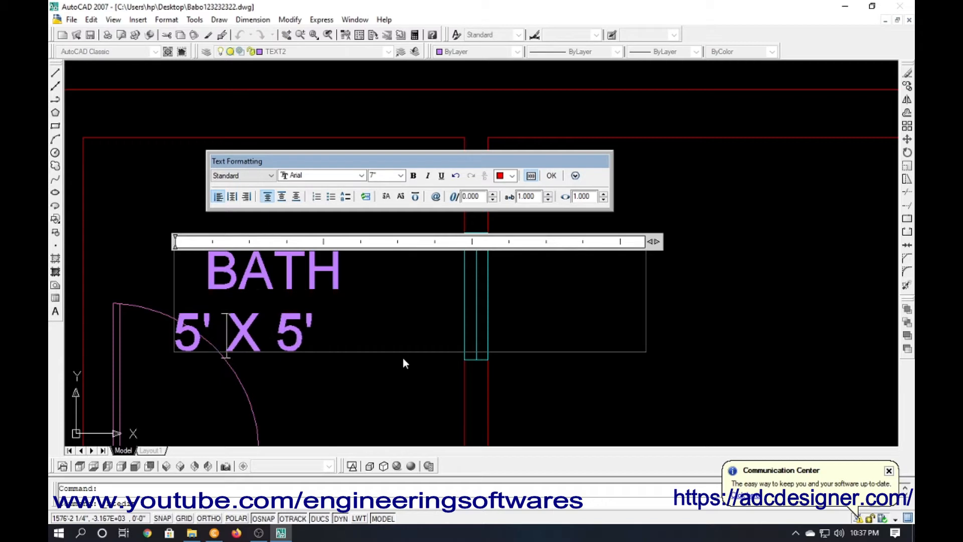
key(BackSpace)
text(6)
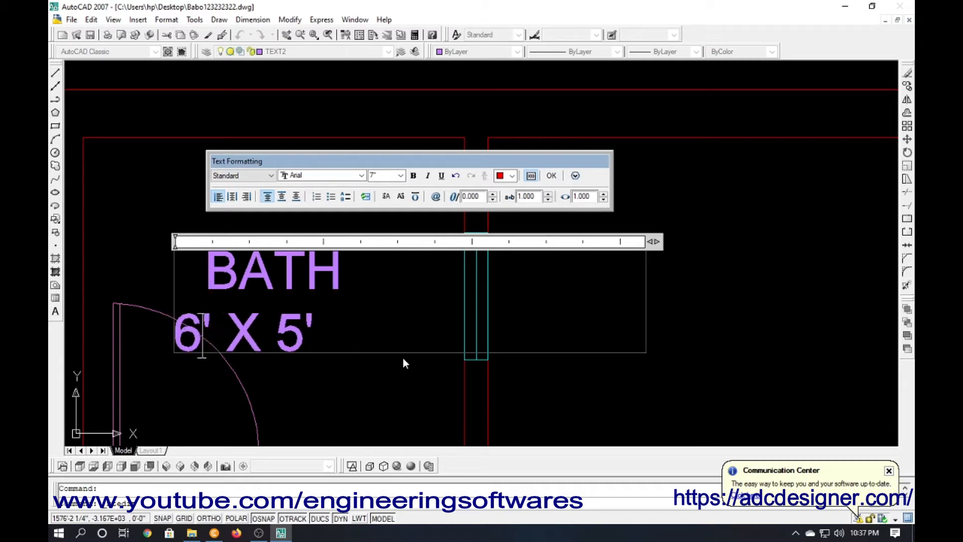
click(413, 360)
Indent the 6' X 5' line of the label so that it aligns under the word BATH.
click(242, 326)
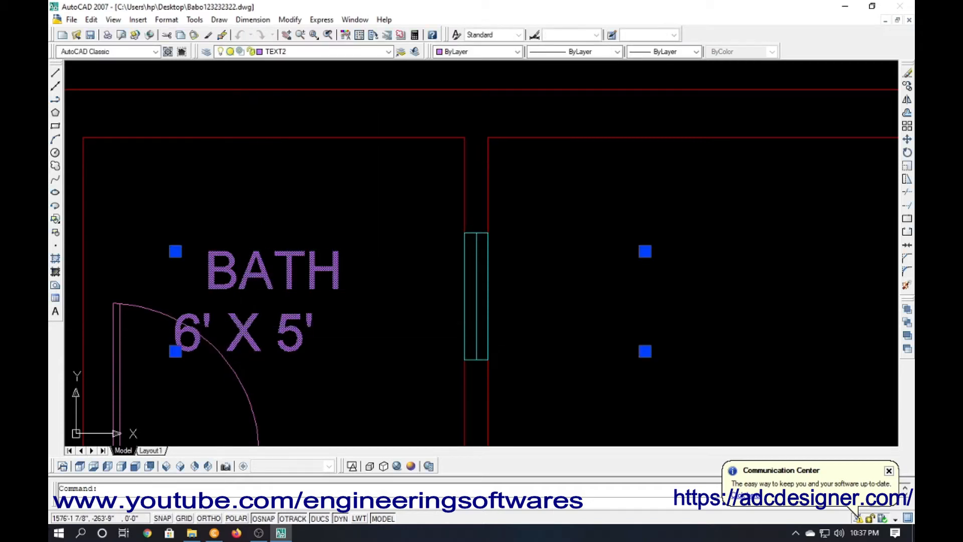
double_click(194, 329)
click(176, 331)
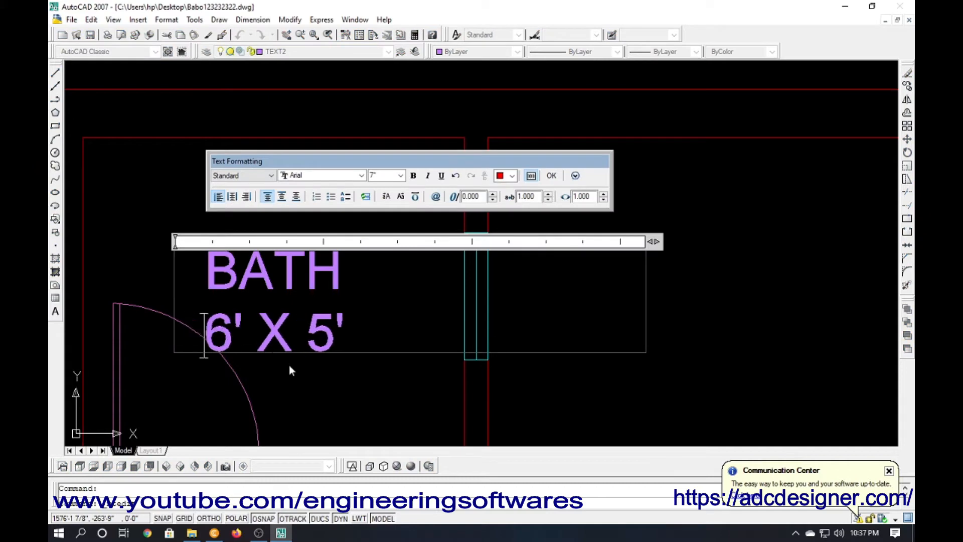
click(311, 383)
Check the bath's inner width and depth with temporary aligned dimensions on its top and left wall lines.
text(da)
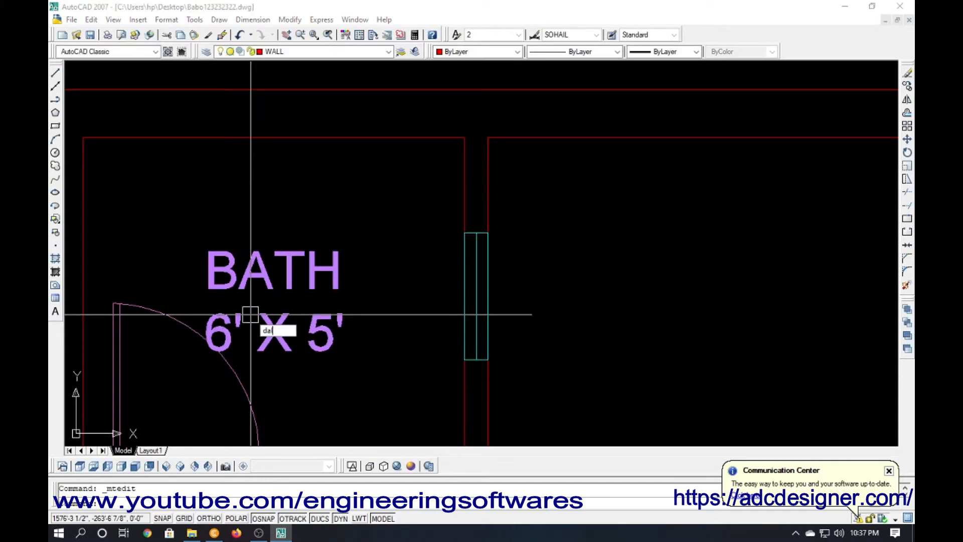
text(l)
key(Return)
key(Return)
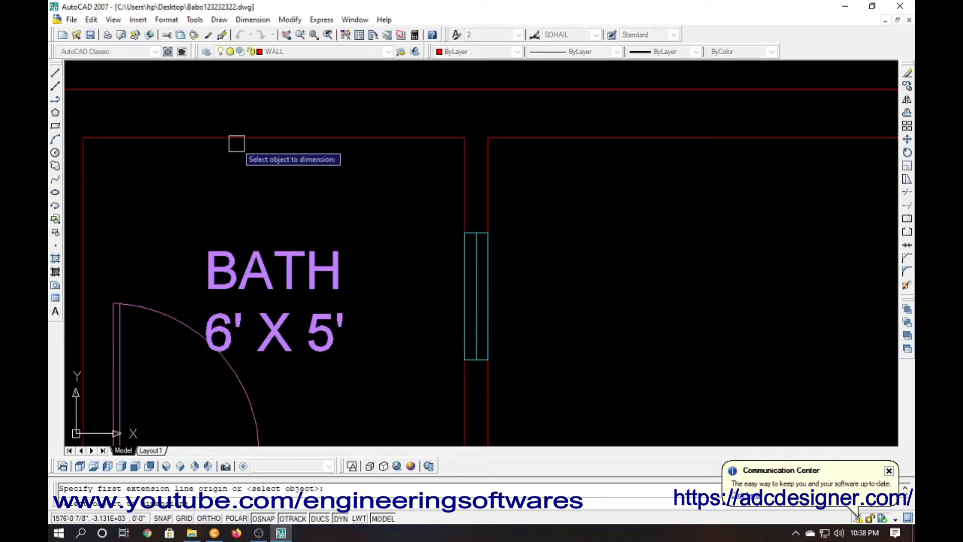
click(237, 143)
key(Escape)
scroll(238, 148, down, 2)
key(Return)
key(Return)
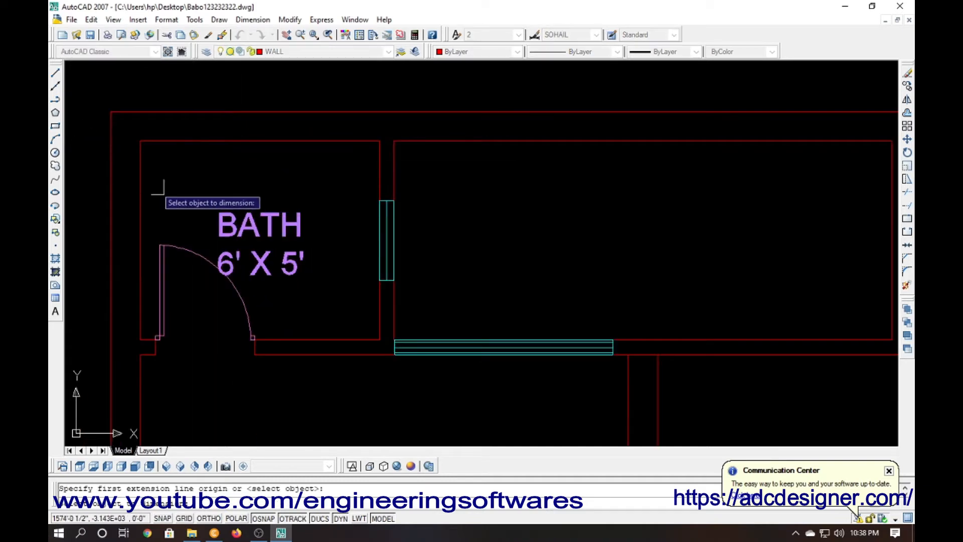
click(140, 187)
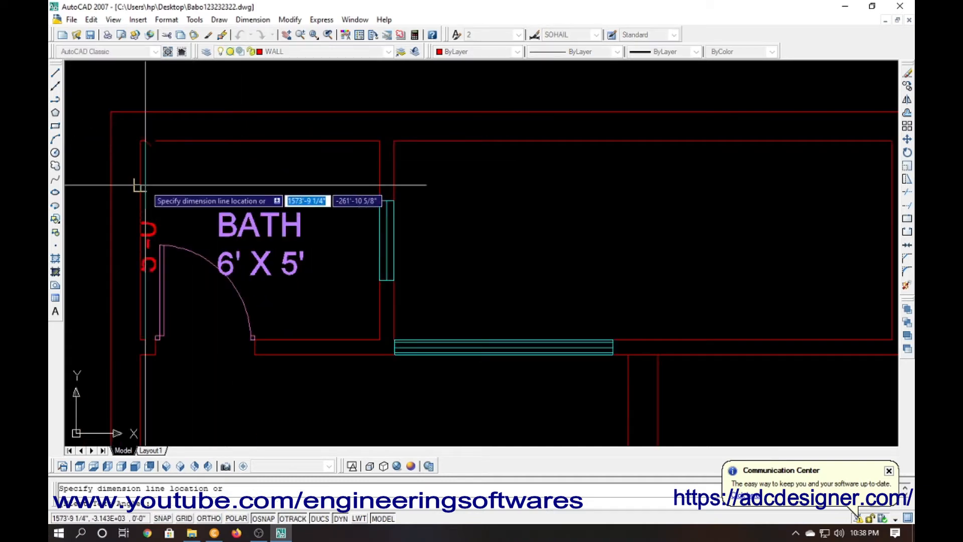
key(Escape)
click(263, 244)
click(235, 286)
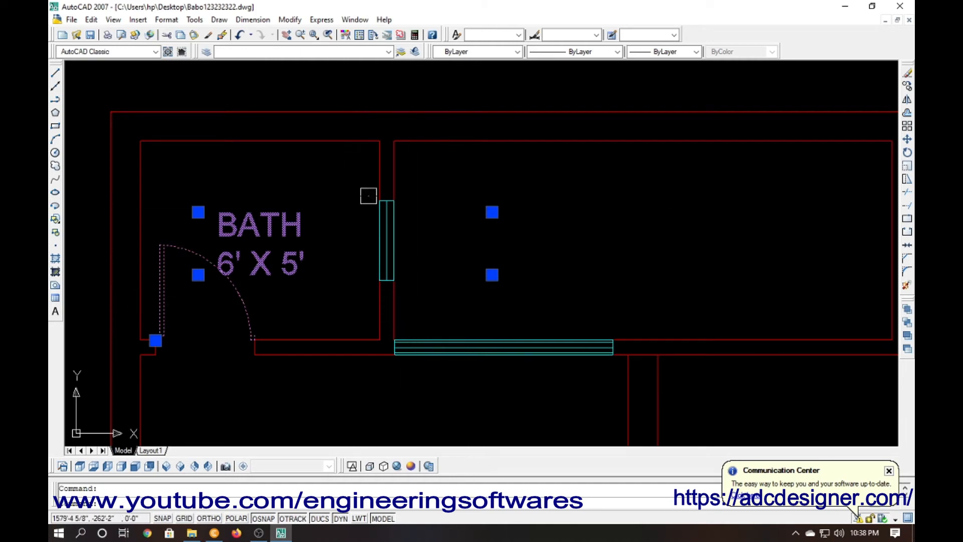
click(351, 181)
scroll(336, 266, down, 4)
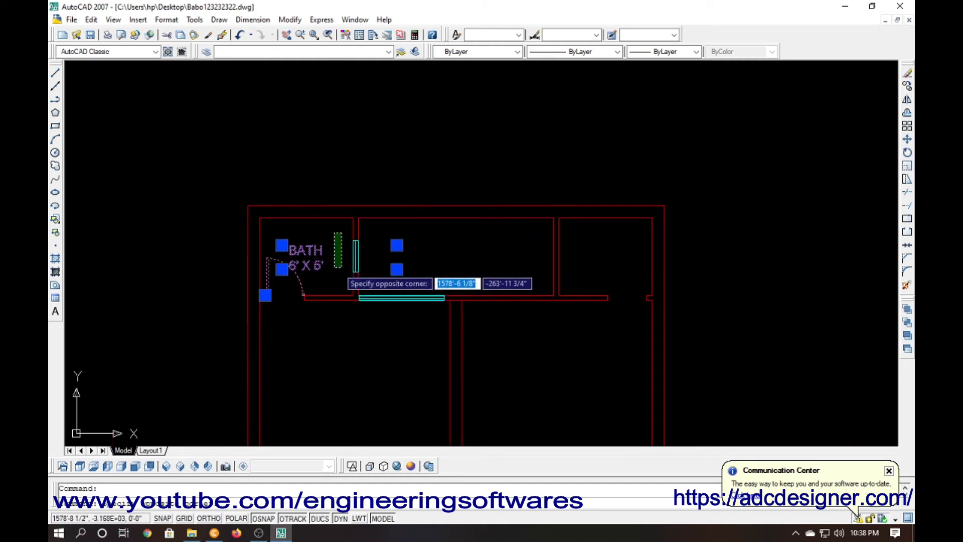
key(Escape)
key(Escape)
Erase both lines of the right-hand upper partition and the lower wall line leading from the central partition to the right door opening.
click(555, 235)
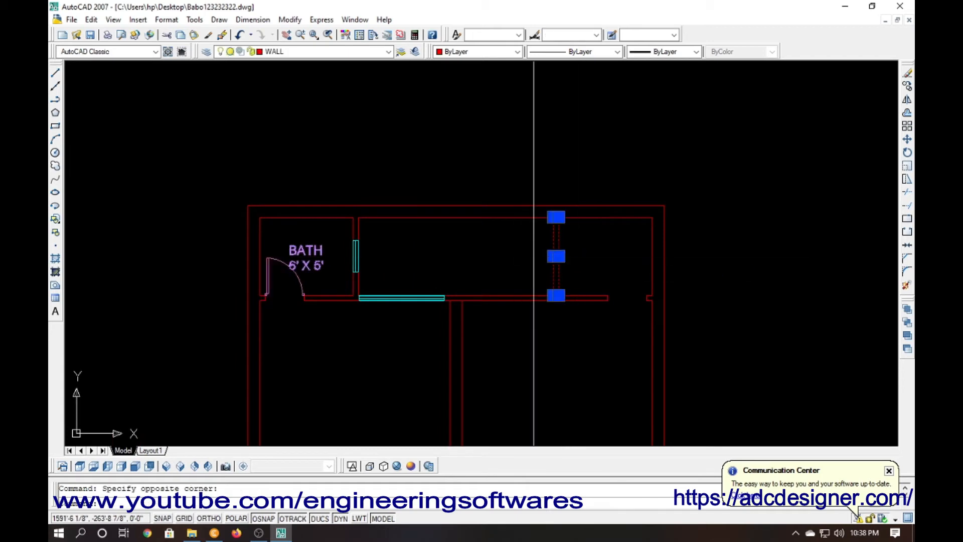
click(548, 287)
text(e)
key(Return)
click(600, 275)
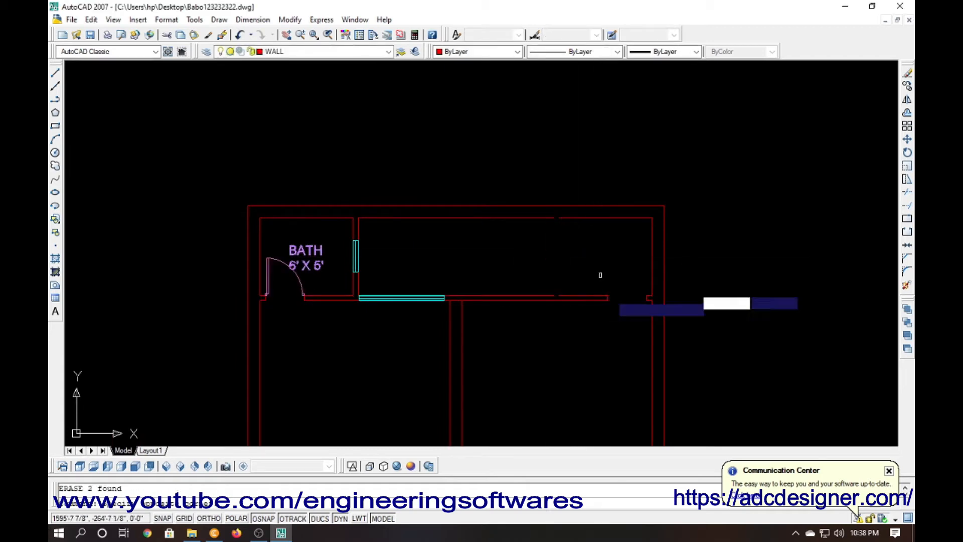
click(606, 256)
key(Escape)
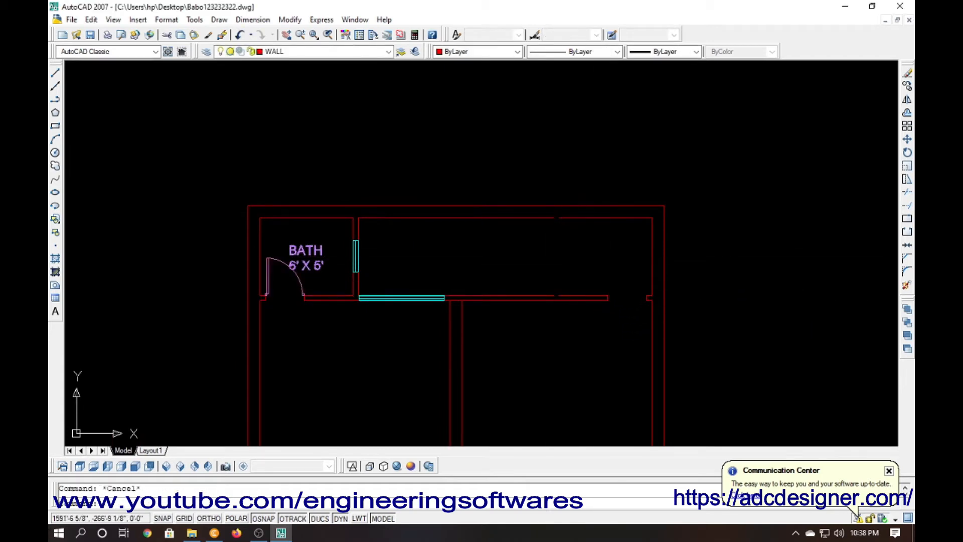
scroll(361, 317, up, 2)
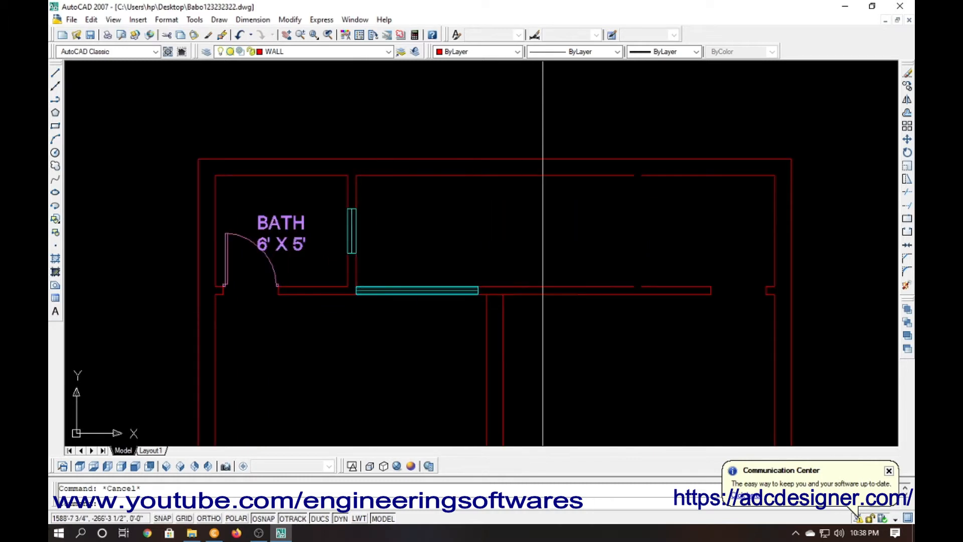
key(Delete)
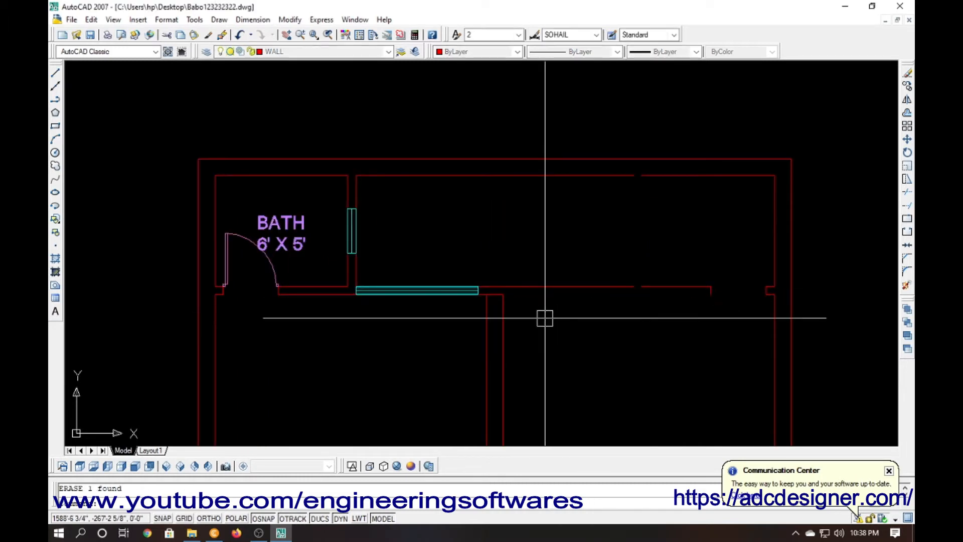
Try to mirror the bath's door, label and the two cyan windows about the central partition's midline, and undo that mirror.
scroll(347, 295, up, 6)
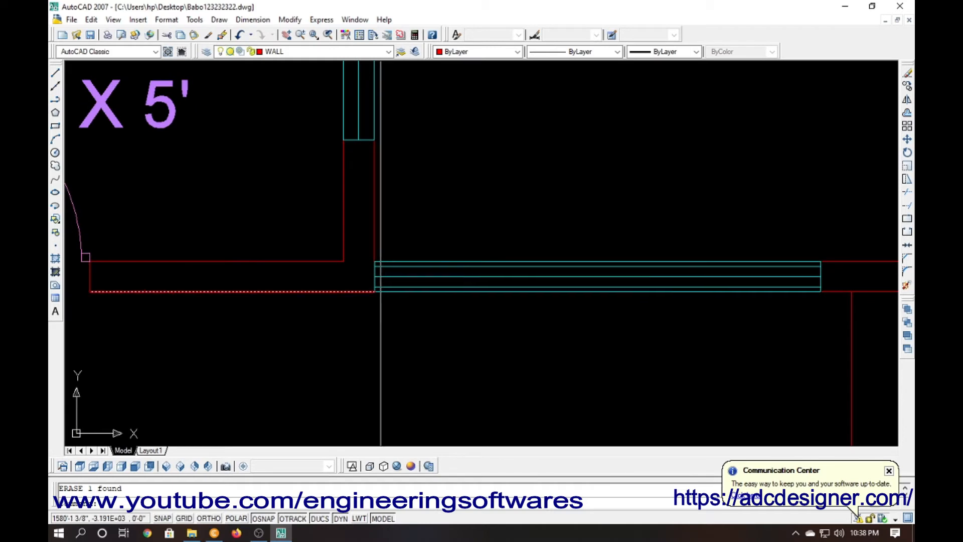
scroll(375, 265, up, 8)
drag(416, 232, 394, 283)
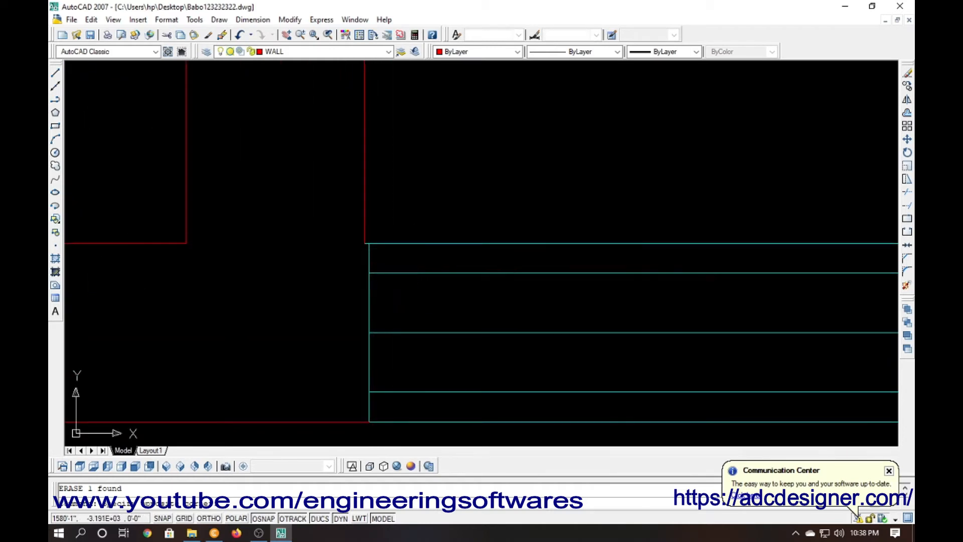
scroll(341, 284, down, 4)
click(441, 361)
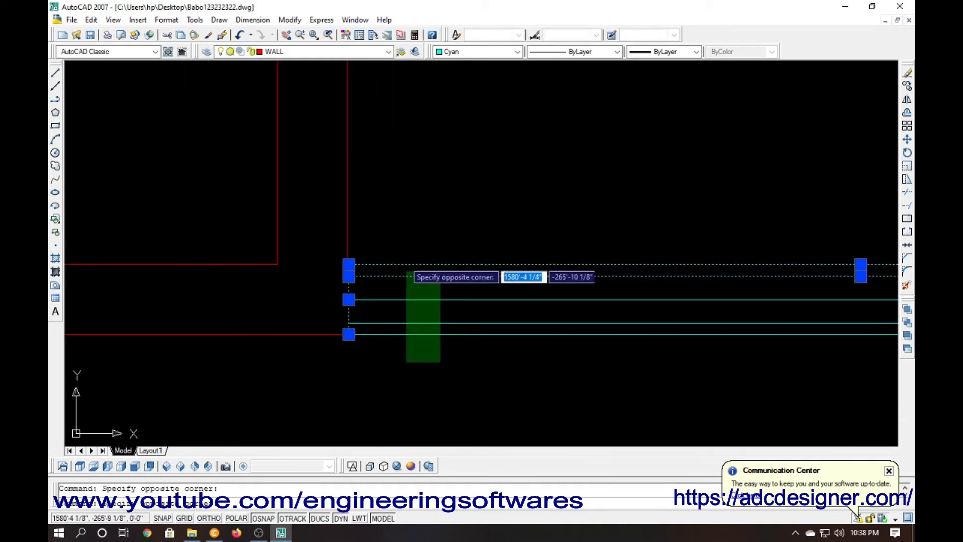
click(404, 277)
scroll(273, 290, down, 4)
scroll(703, 295, up, 8)
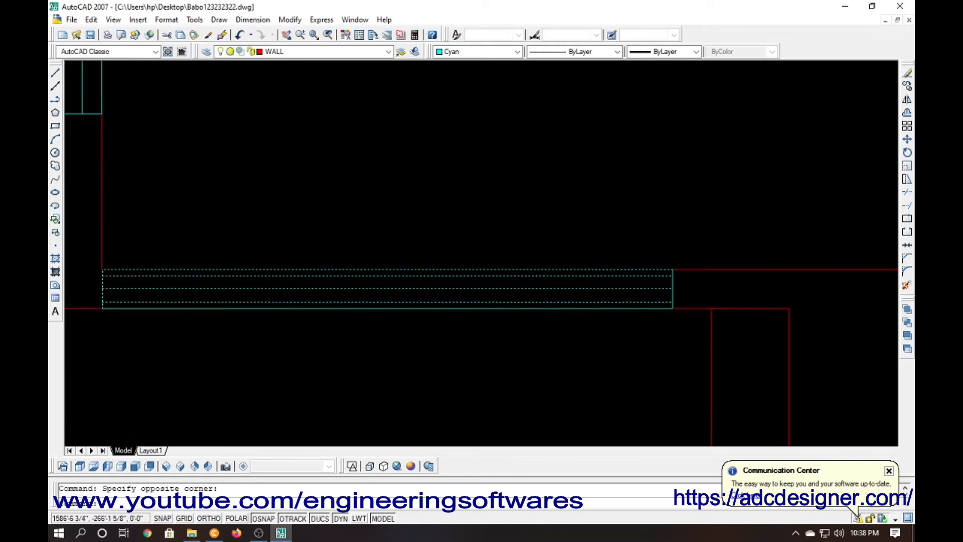
scroll(553, 266, down, 7)
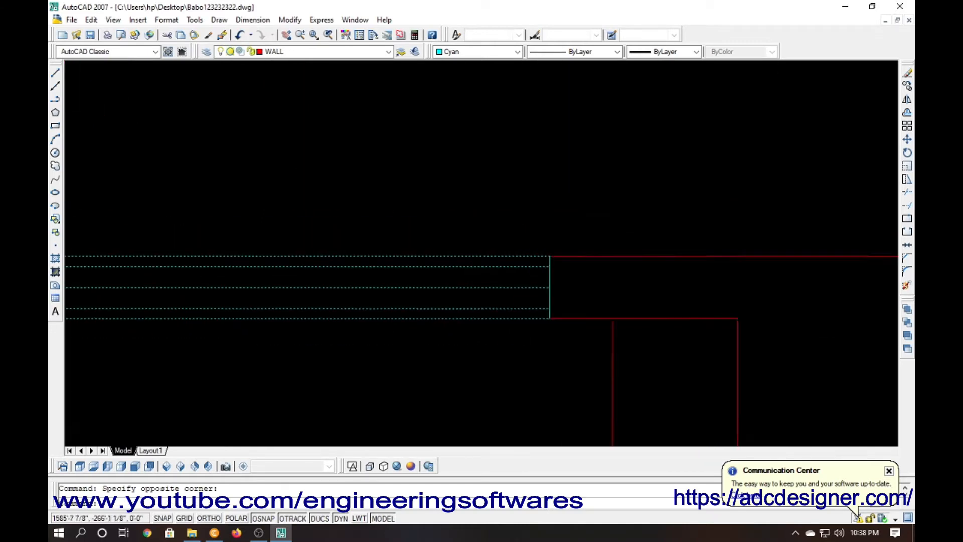
middle_drag(426, 311, 568, 412)
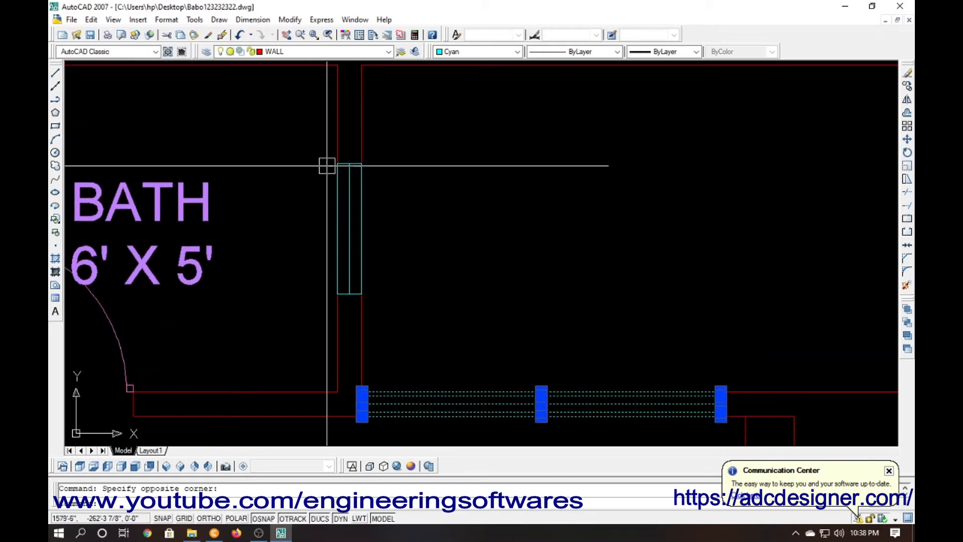
click(320, 133)
click(397, 315)
scroll(341, 278, down, 4)
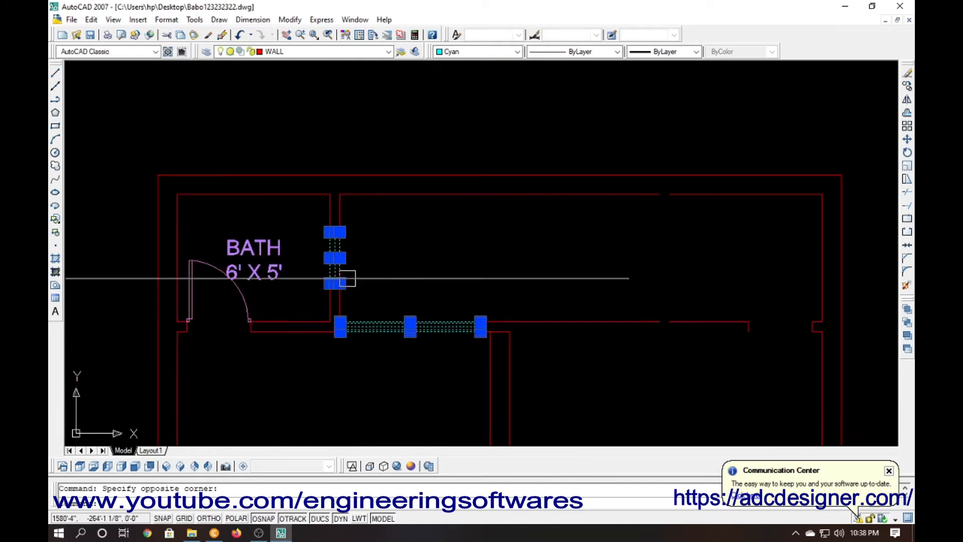
click(259, 275)
scroll(204, 277, down, 6)
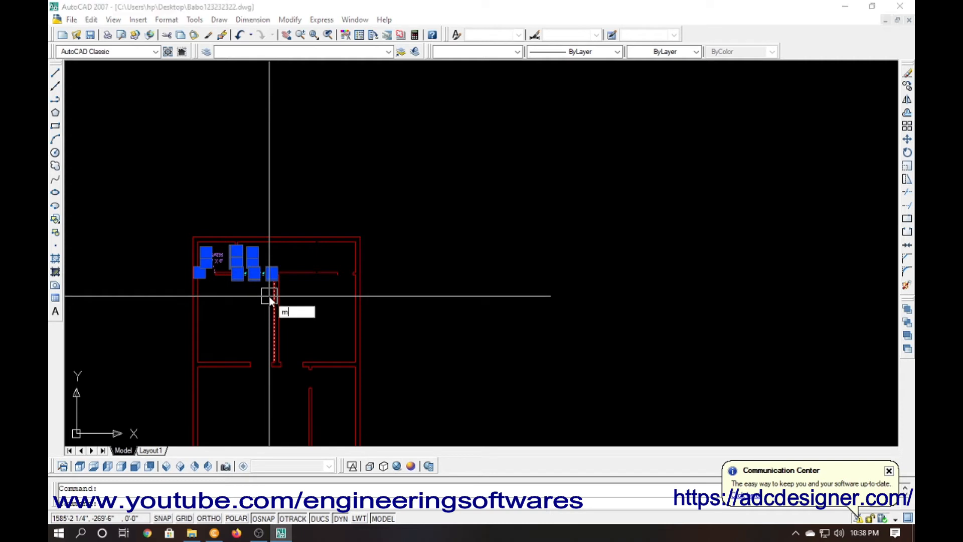
text(i)
key(Return)
scroll(270, 295, up, 8)
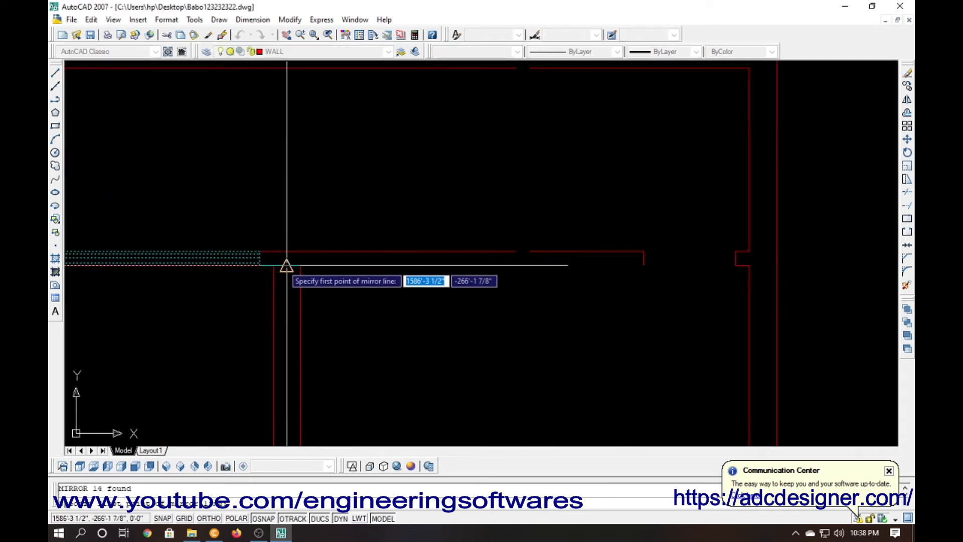
scroll(283, 265, down, 5)
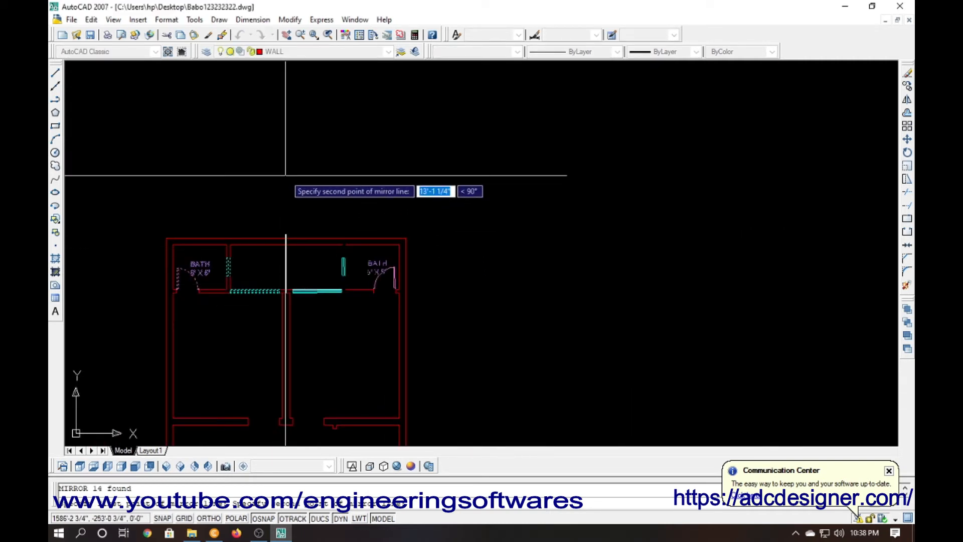
key(Escape)
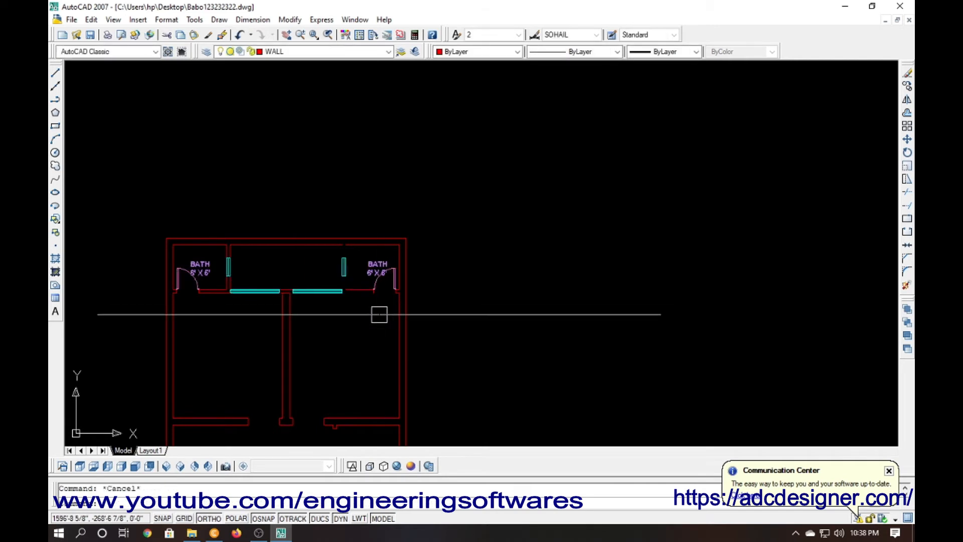
click(239, 35)
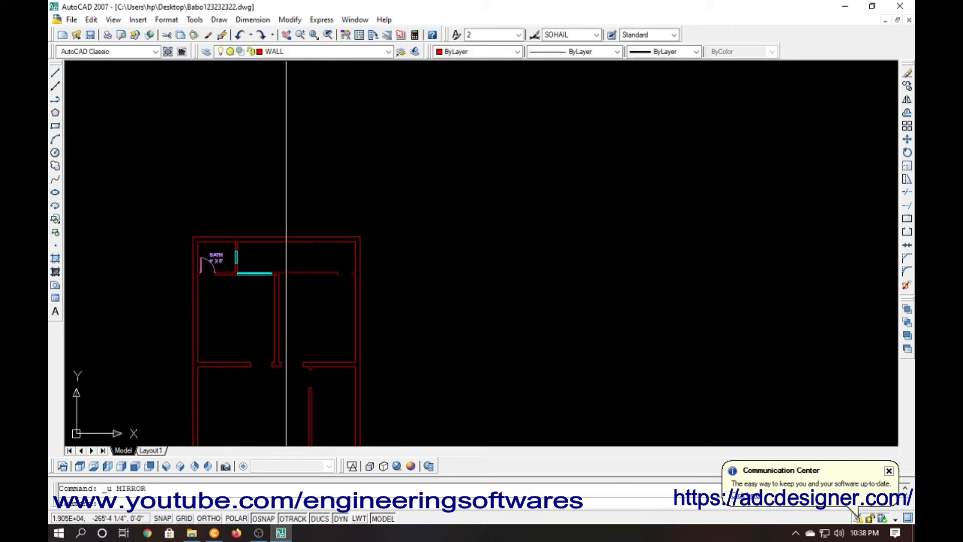
Mirror the bath's door, label, partition wall lines and the two cyan windows about a vertical line through the central partition's midpoint, keeping the originals.
scroll(245, 252, up, 4)
click(239, 244)
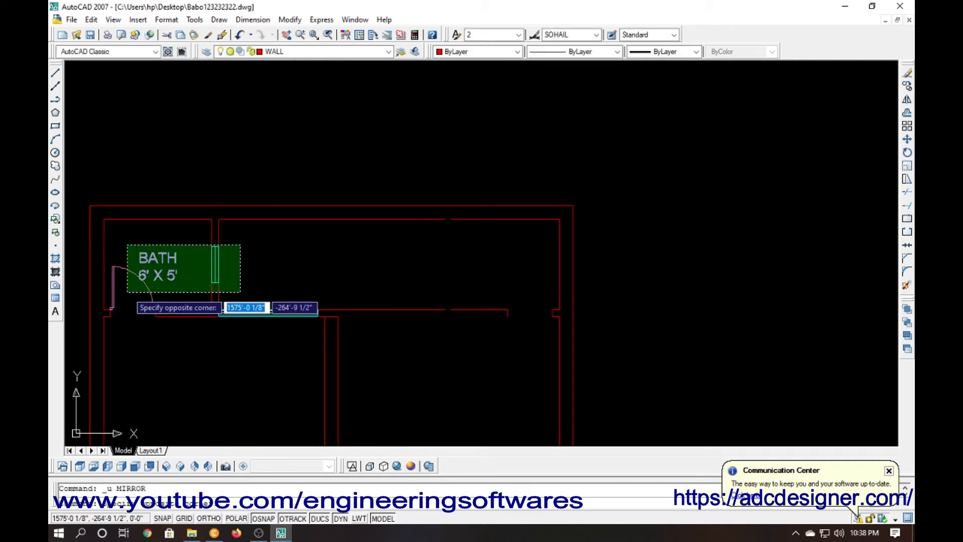
click(127, 293)
click(257, 335)
click(247, 303)
scroll(229, 313, up, 9)
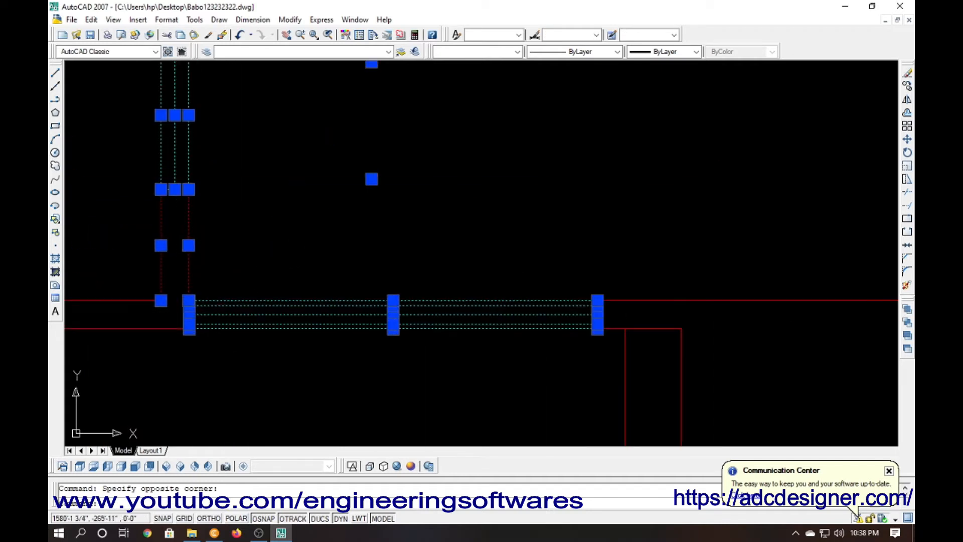
scroll(166, 285, down, 4)
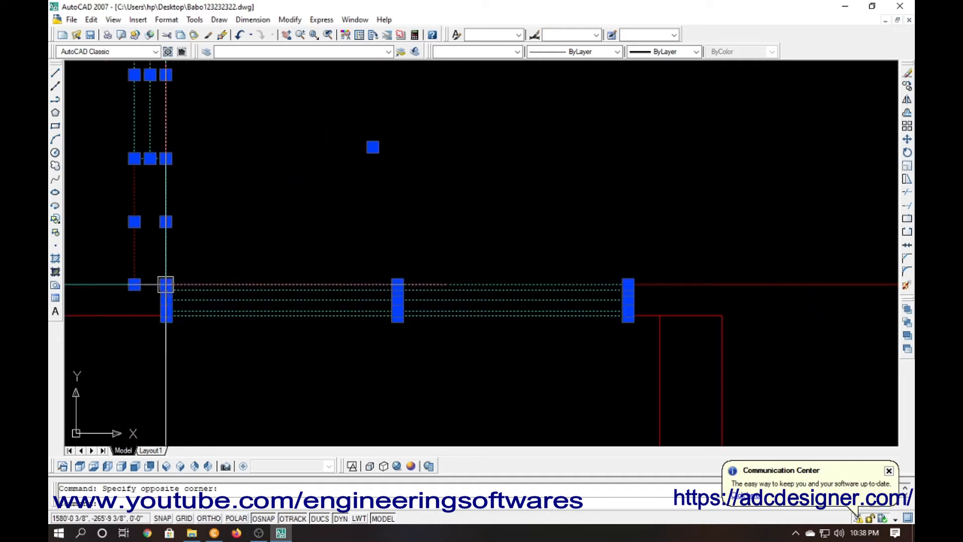
scroll(626, 312, up, 3)
scroll(408, 316, down, 7)
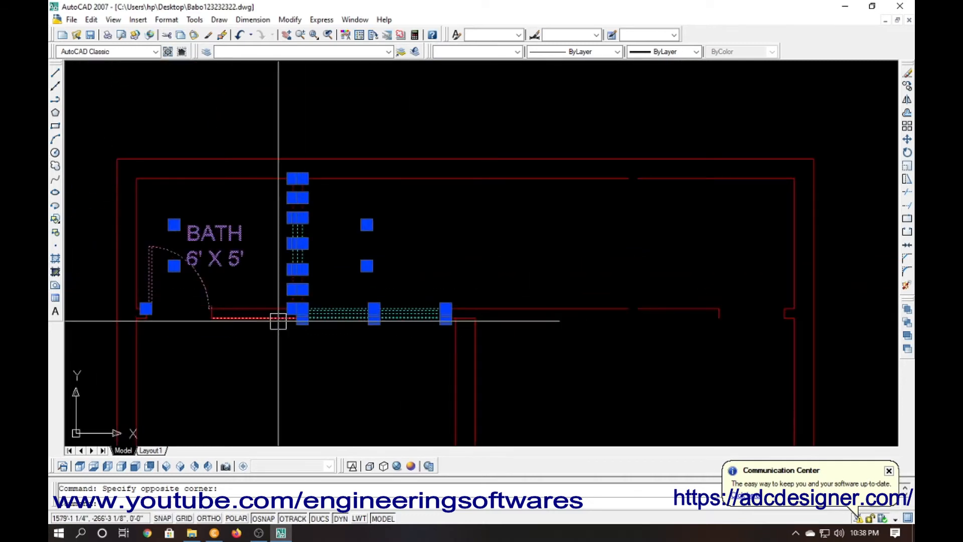
text(mi)
key(Return)
click(465, 316)
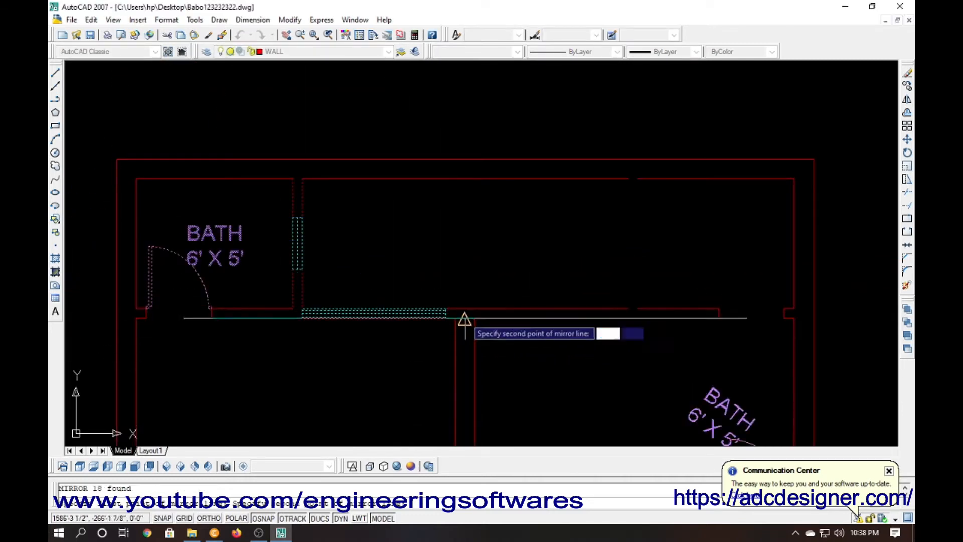
key(F8)
click(473, 231)
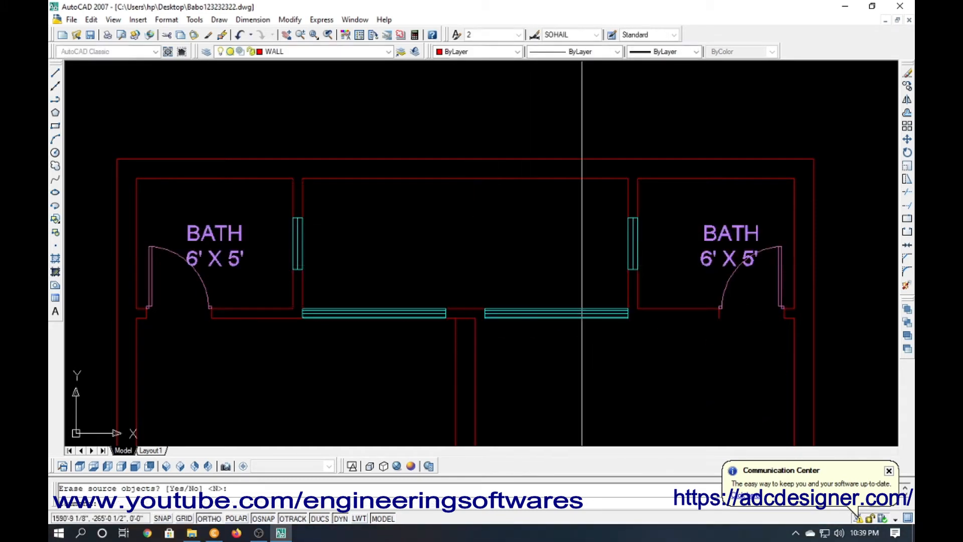
Draw the missing lower wall line from the right bath's door jamb to the lower corner of the adjoining window.
text(l)
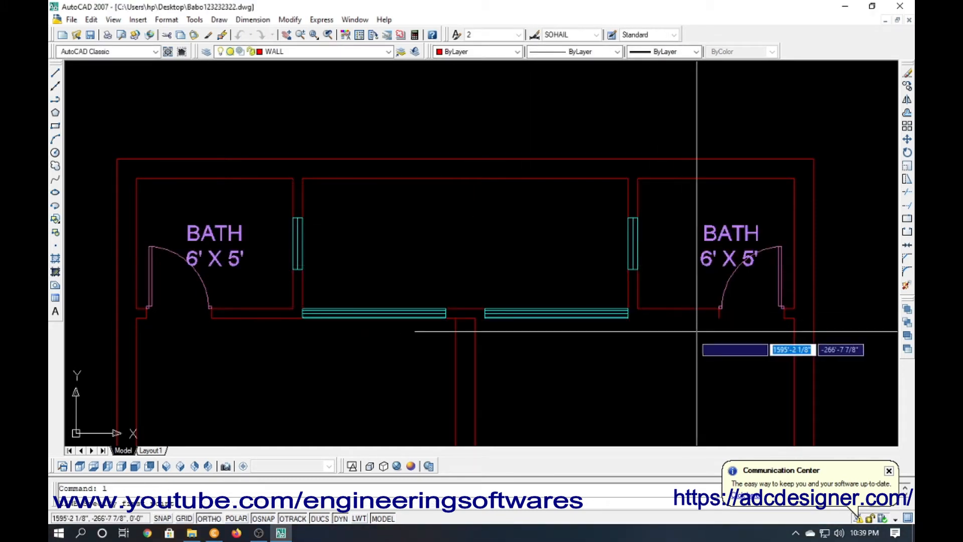
key(Return)
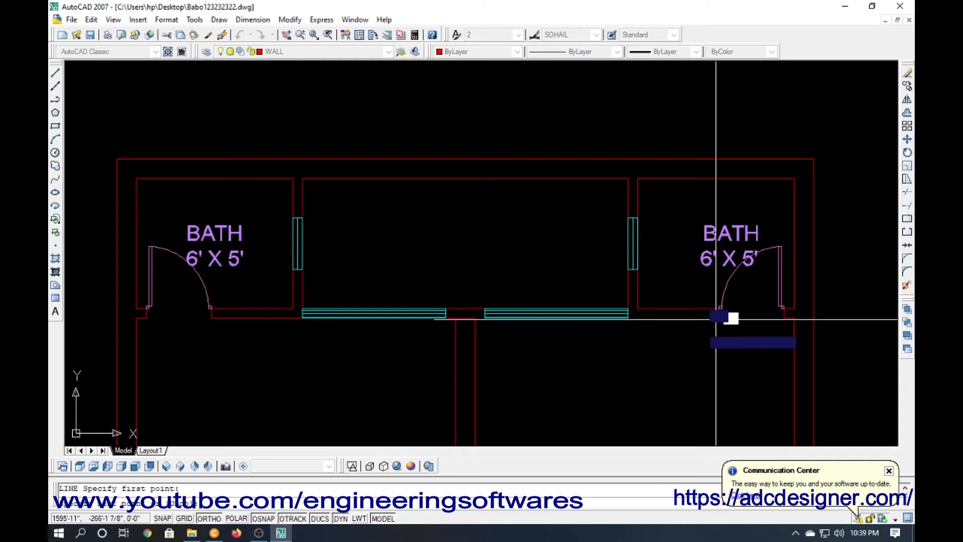
click(628, 317)
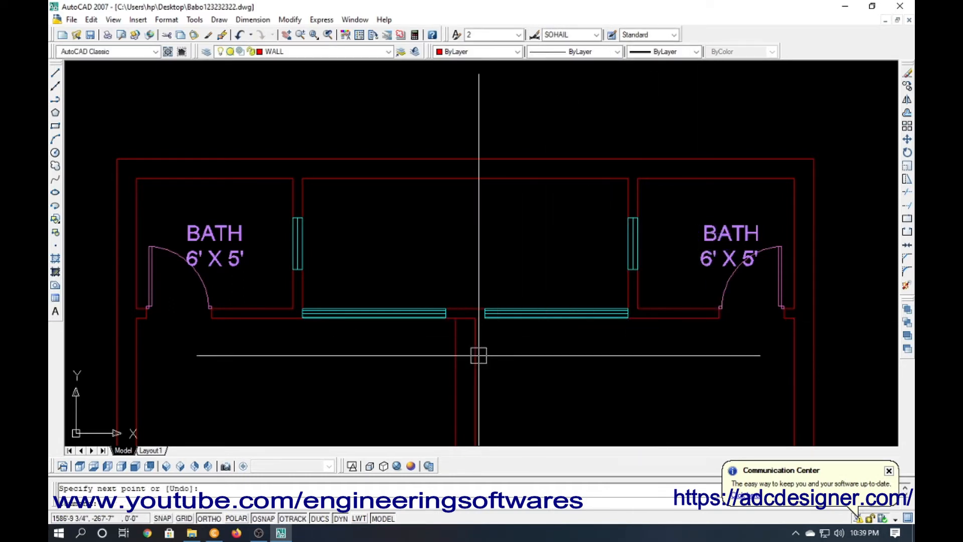
Extend the lower wall line above the central partition to the near edge of the right window.
scroll(458, 318, up, 4)
scroll(527, 320, up, 3)
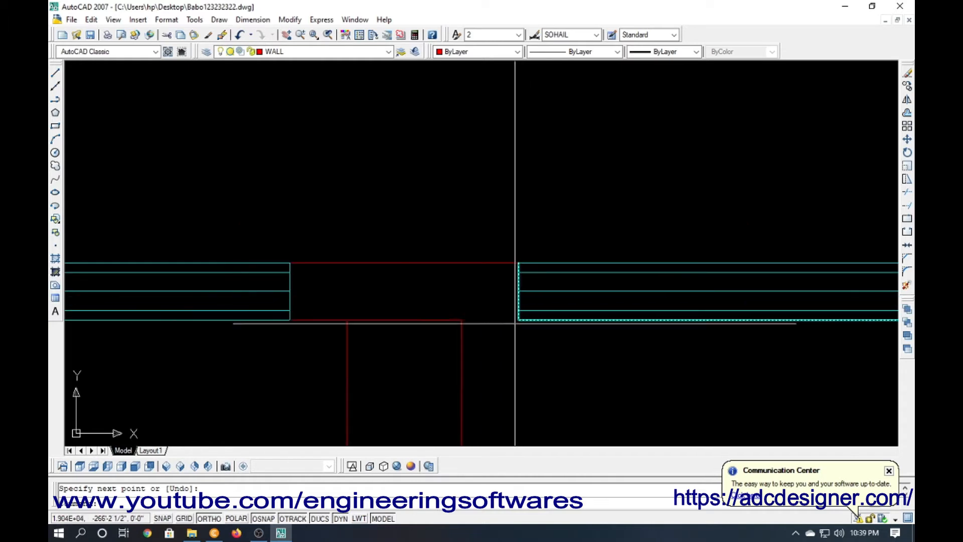
text(ex)
key(Return)
key(Return)
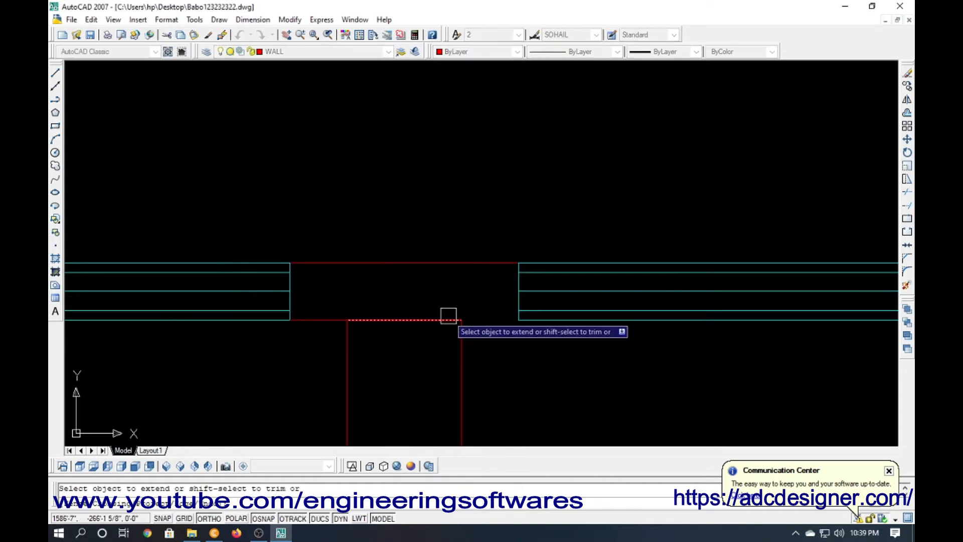
click(448, 317)
key(Escape)
Trim the wall line crossing the top of the central partition, between its two vertical lines.
text(tr)
key(Return)
key(Return)
click(416, 320)
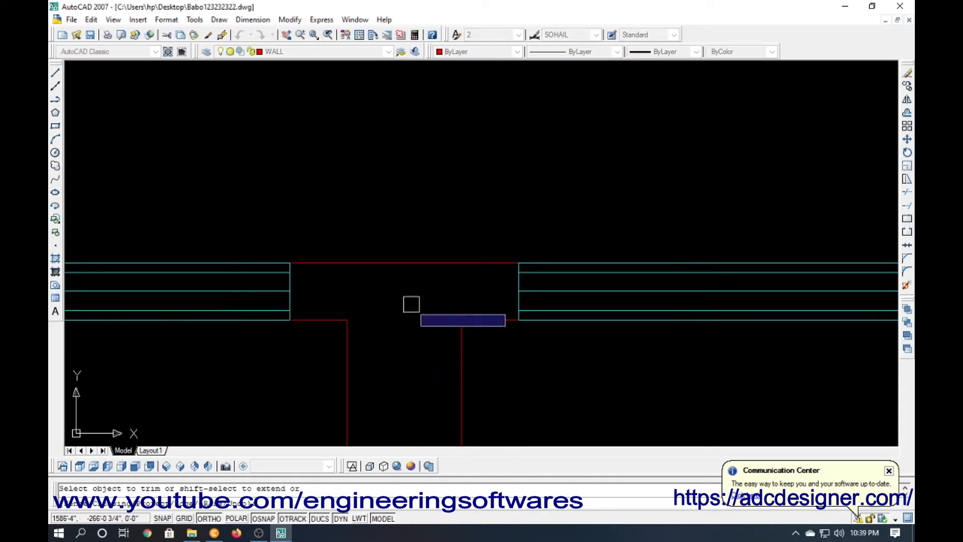
scroll(339, 310, down, 2)
key(Escape)
Copy the right BATH label horizontally about 9'-10" into the middle space between the two baths.
scroll(351, 295, down, 1)
middle_drag(359, 284, 358, 267)
scroll(387, 304, down, 6)
middle_drag(407, 335, 398, 291)
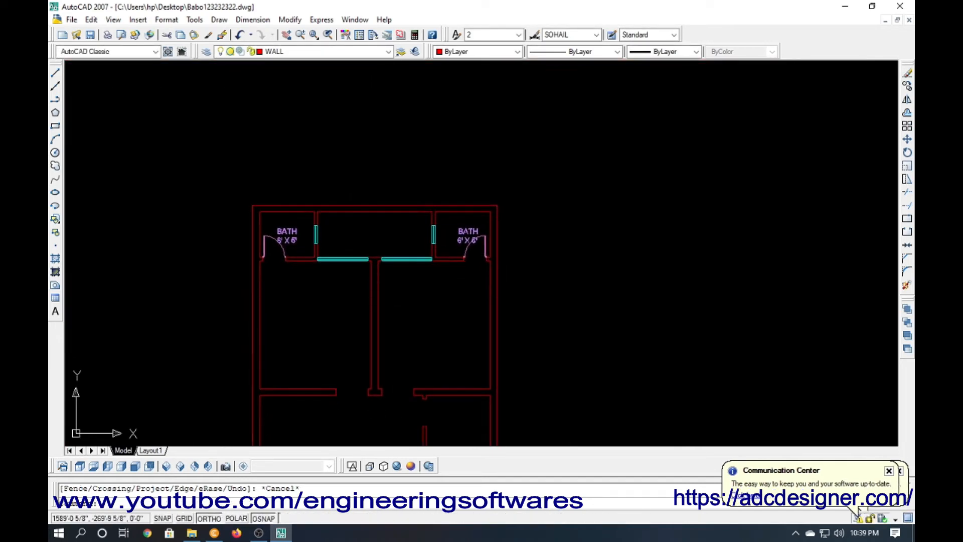
scroll(398, 290, up, 2)
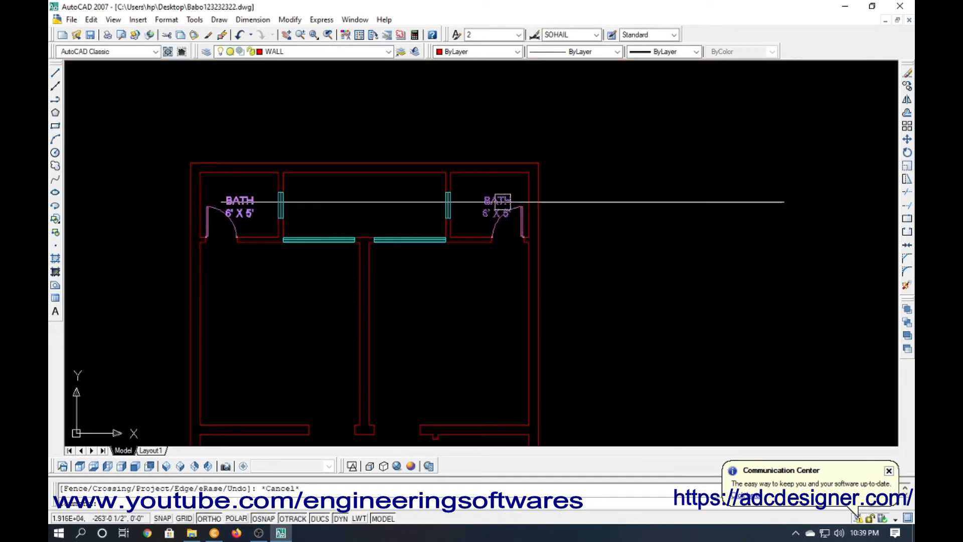
click(489, 204)
text(c)
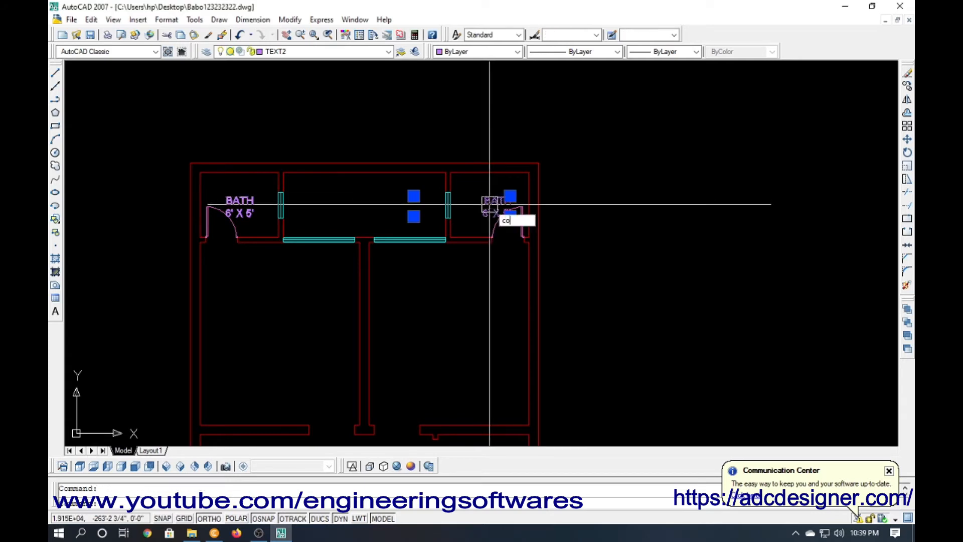
text(o)
key(Return)
click(480, 223)
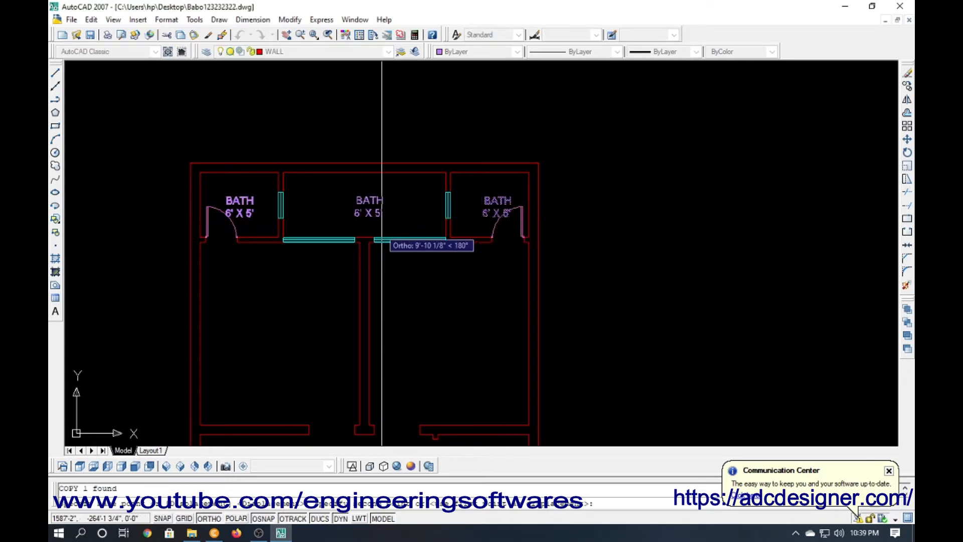
scroll(386, 211, up, 4)
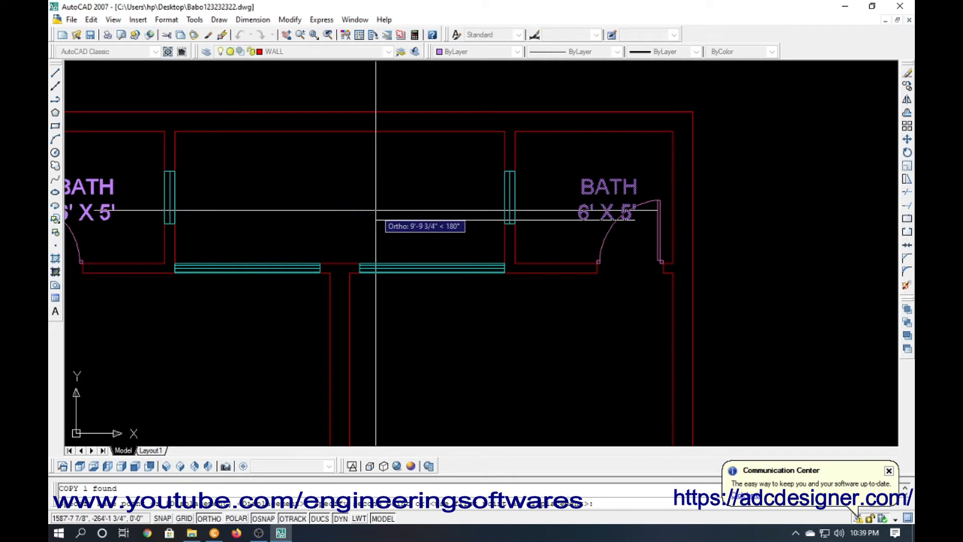
click(375, 219)
key(Return)
Change the word BATH in the middle space's label to Open.
click(362, 184)
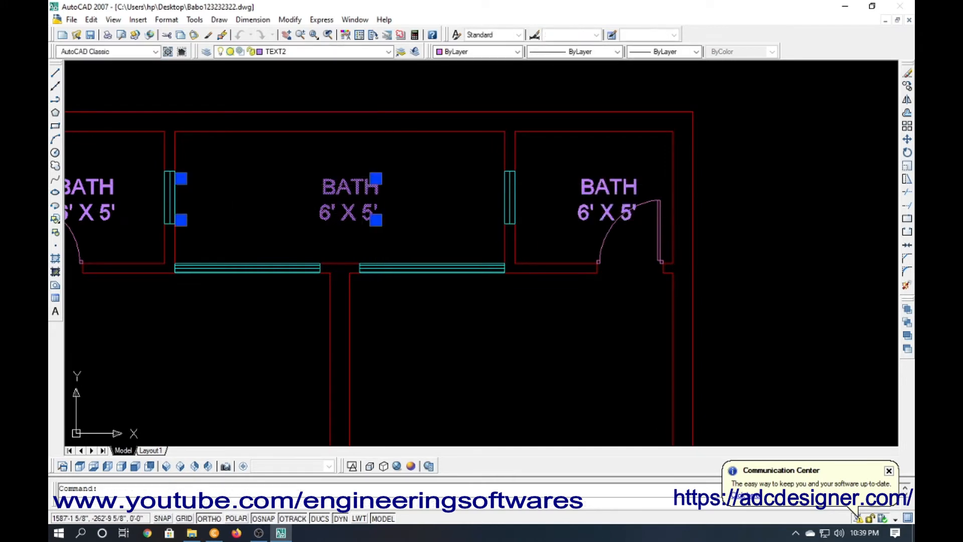
double_click(381, 192)
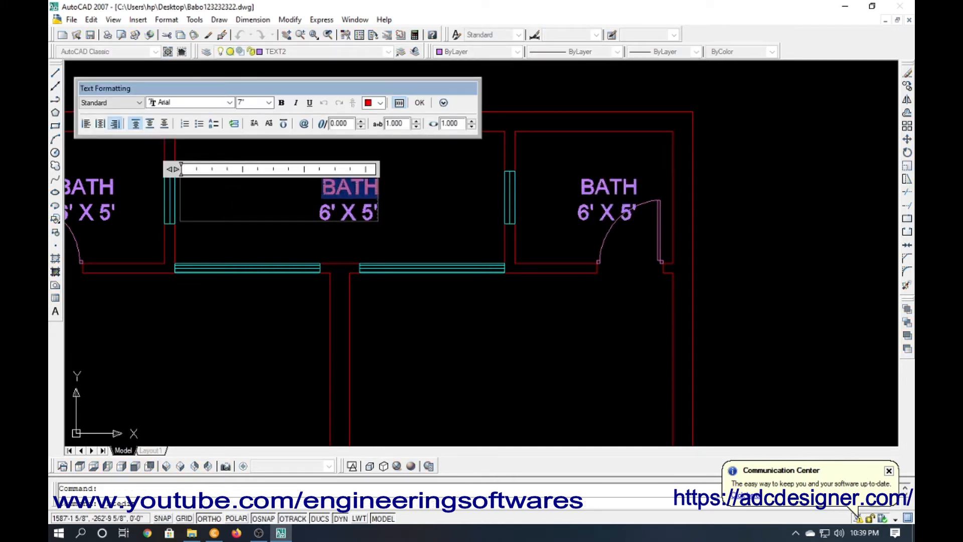
text(O)
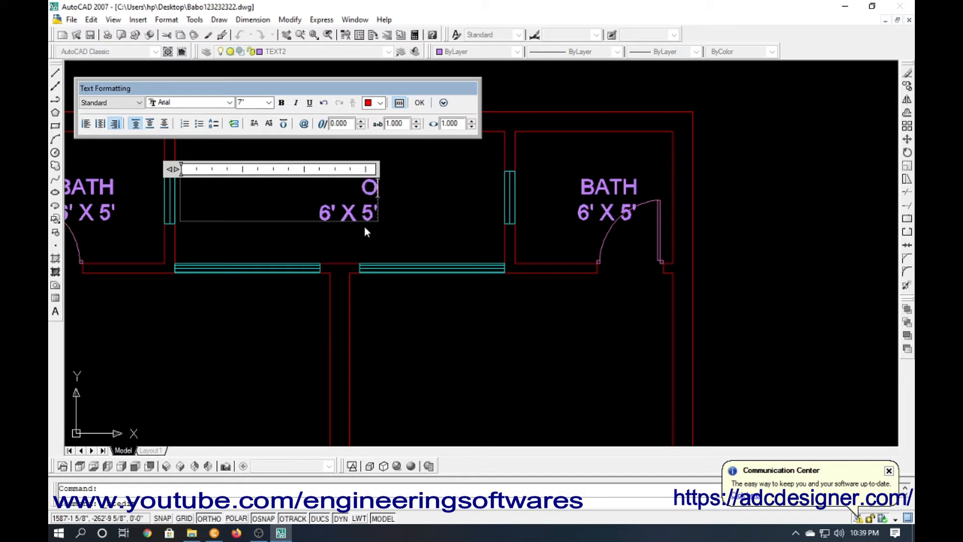
text(pen)
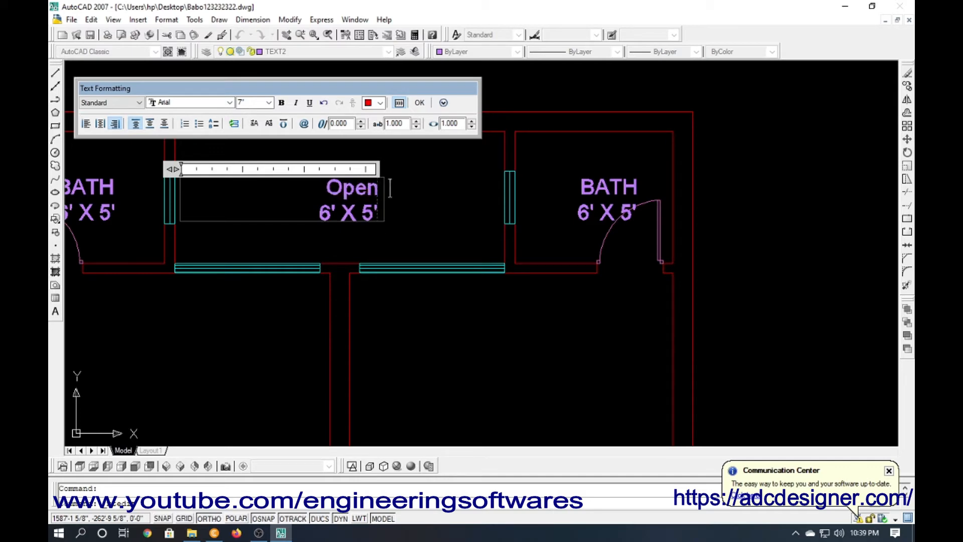
click(339, 235)
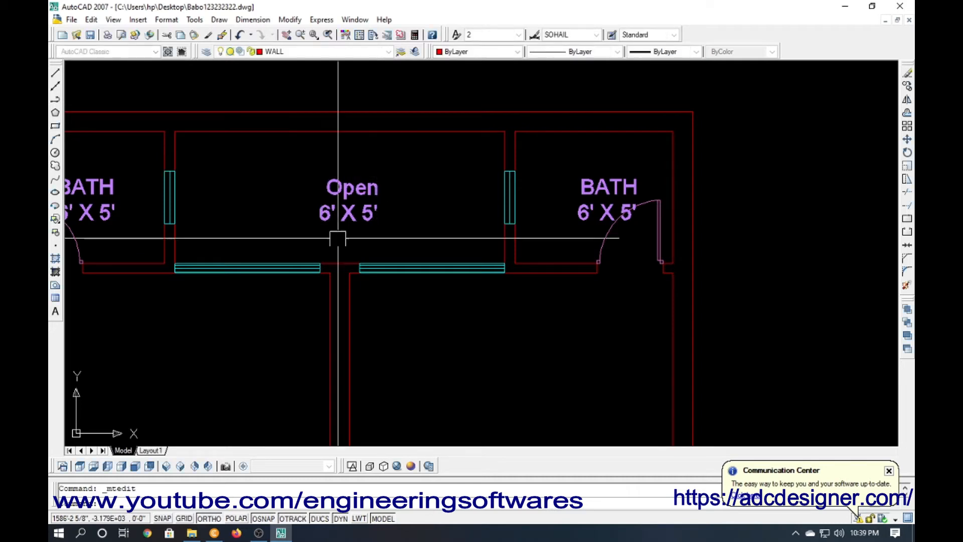
Measure the inner width of the middle open space with an aligned dimension, without placing the dimension.
text(da)
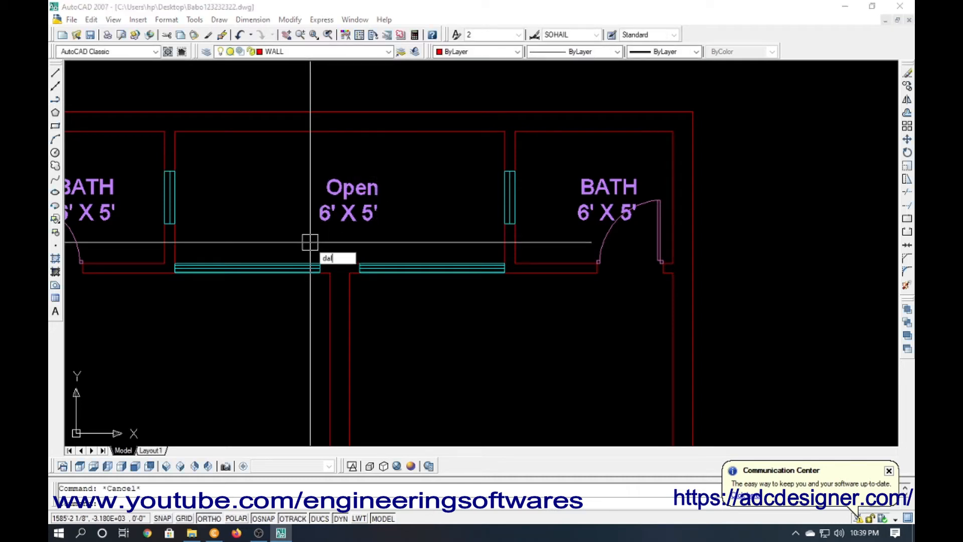
text(l)
key(Return)
key(Return)
click(319, 132)
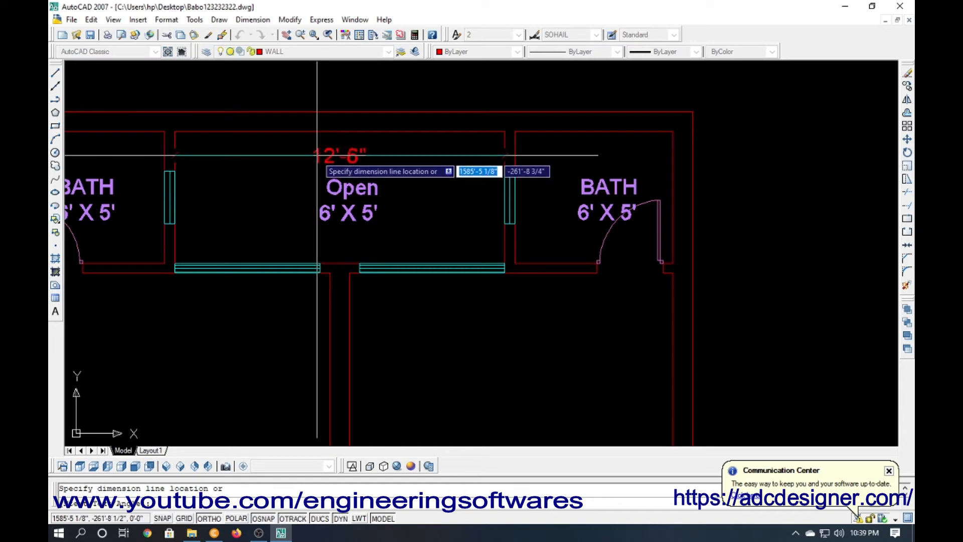
key(Escape)
Change the size line of the Open label to 12'-6" X 5'-0".
double_click(332, 216)
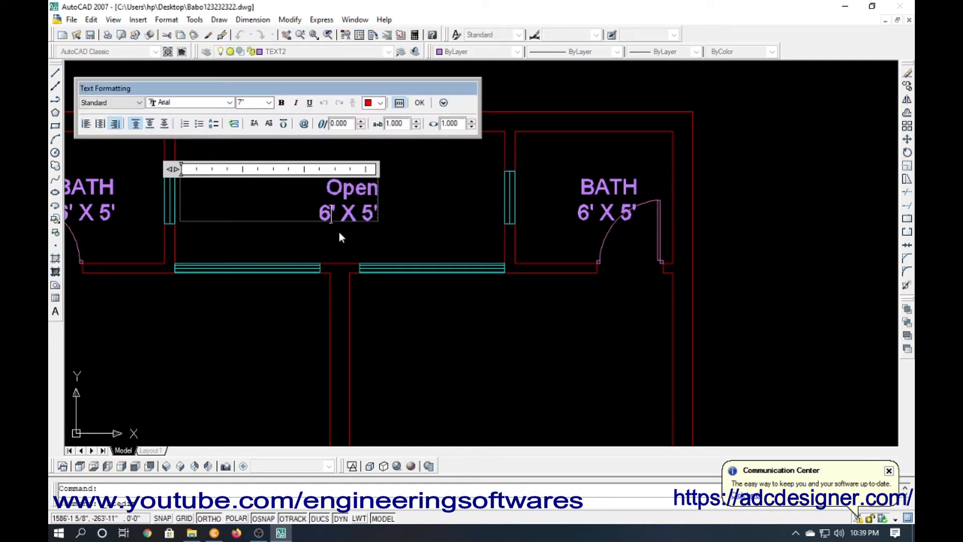
key(BackSpace)
text(12')
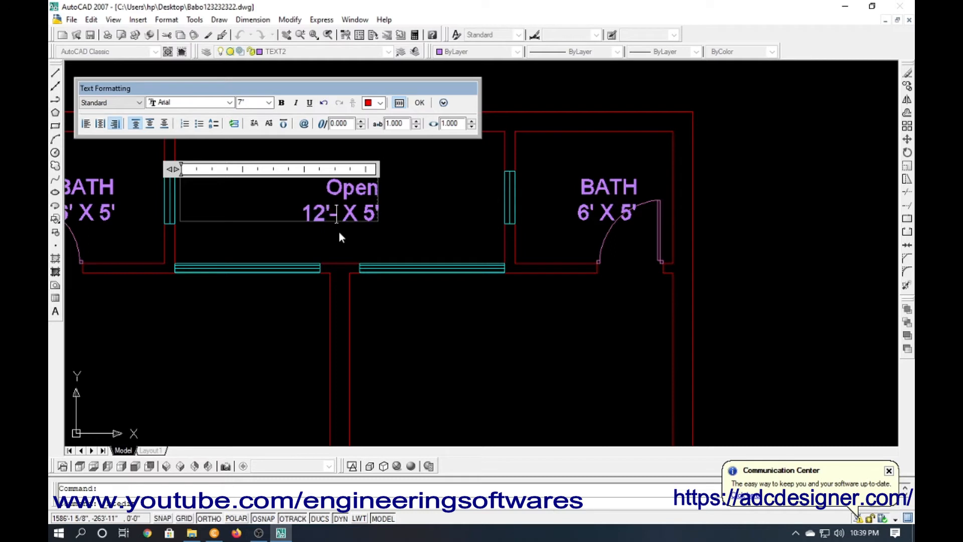
text(-6")
key(Right)
key(Right)
key(Right)
key(Right)
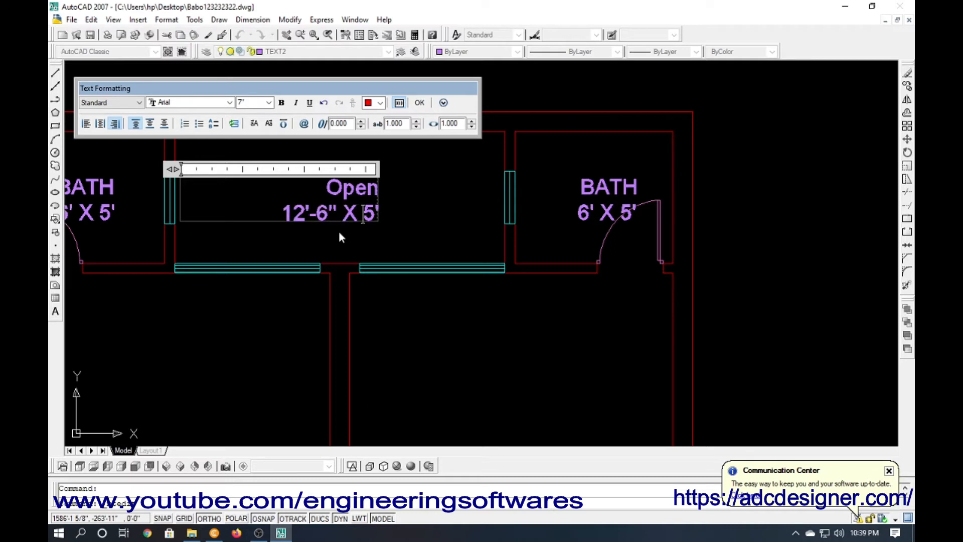
text(-0")
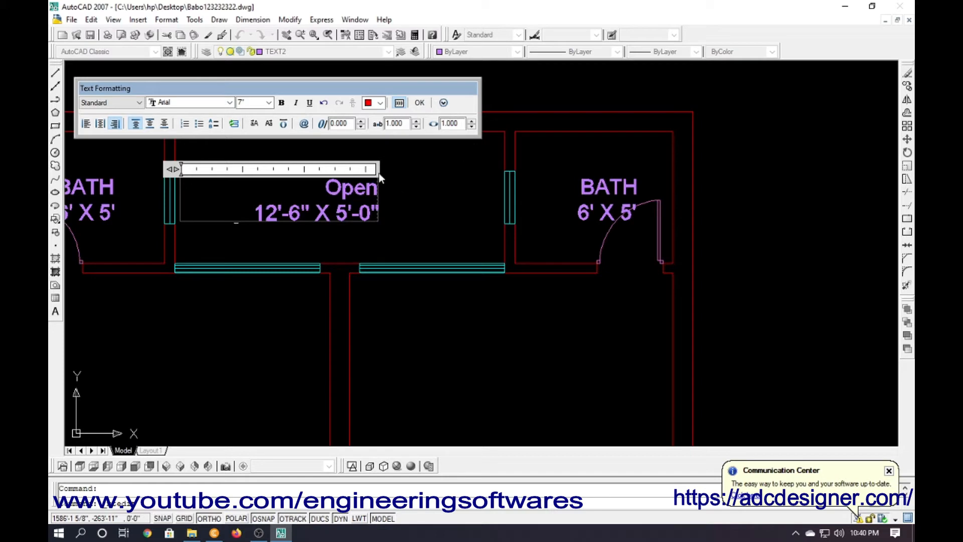
Widen the Open label's text box so the size fits on one line, and centre-align both lines.
drag(171, 169, 199, 168)
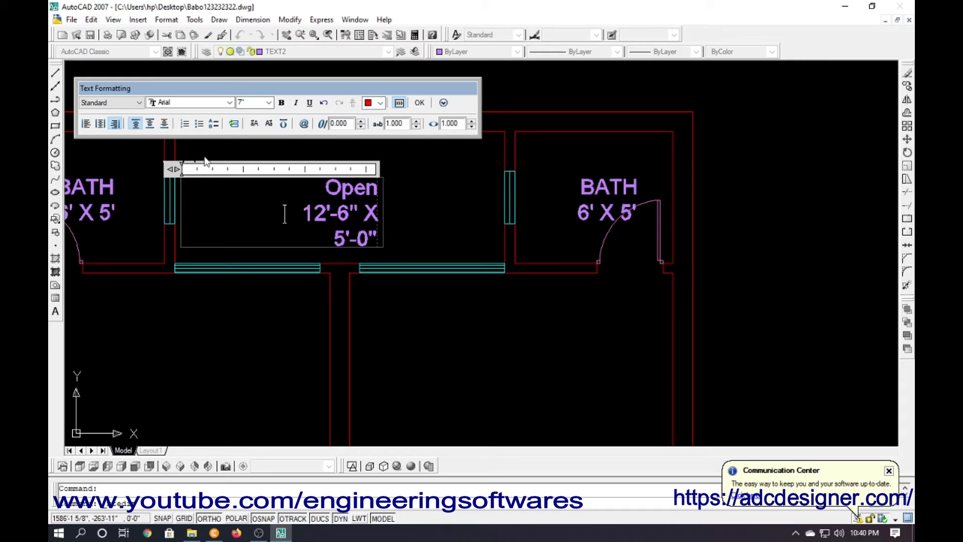
drag(172, 170, 92, 170)
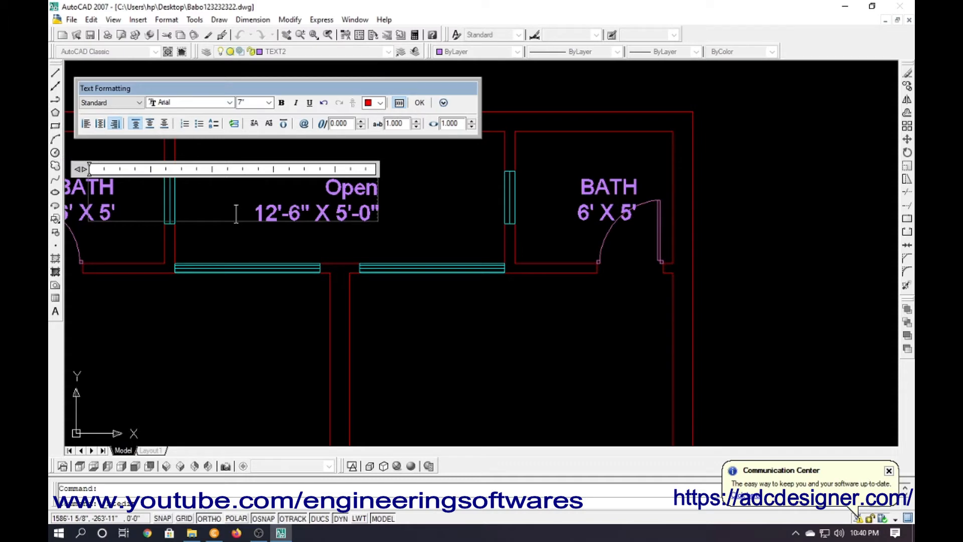
click(104, 124)
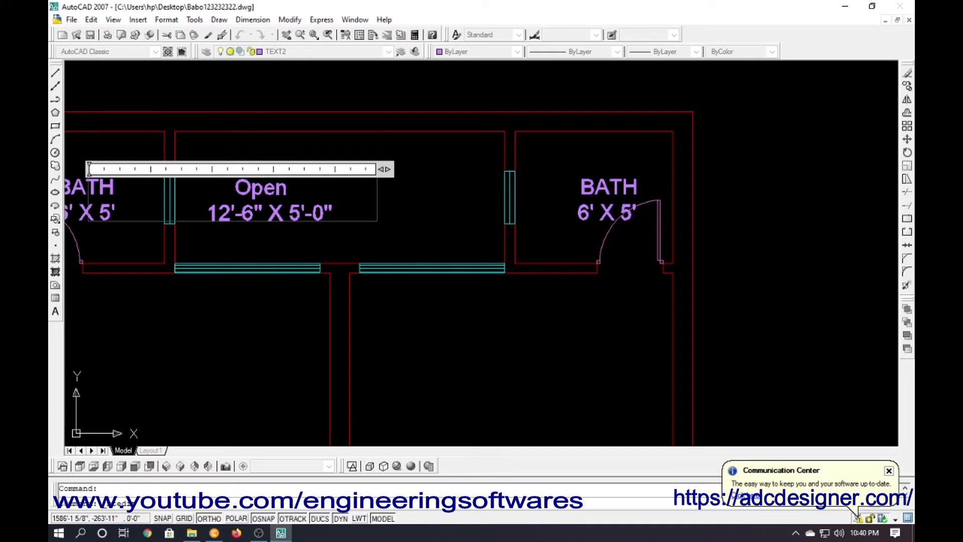
click(271, 235)
Move the Open label horizontally to the right, into the middle of the open space.
click(226, 214)
text(m)
key(Return)
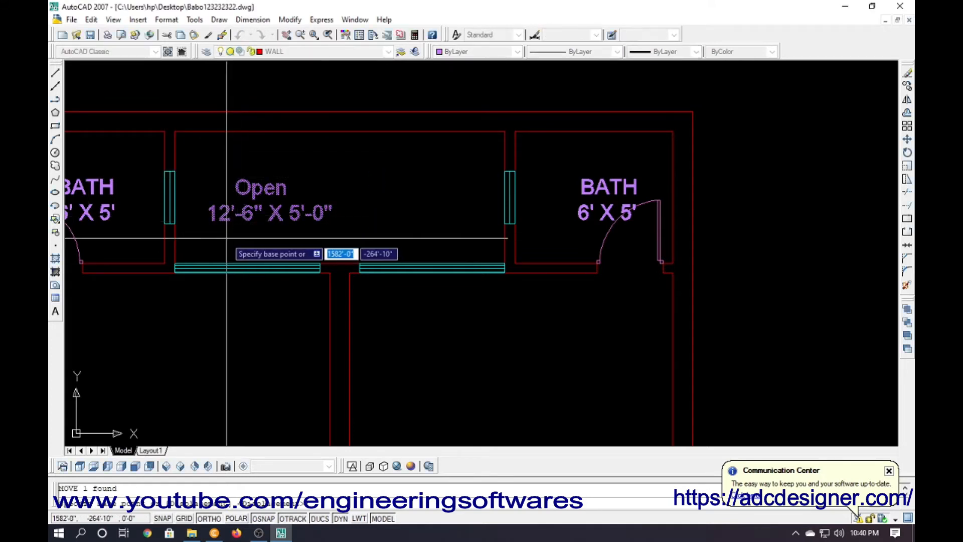
click(227, 239)
click(278, 239)
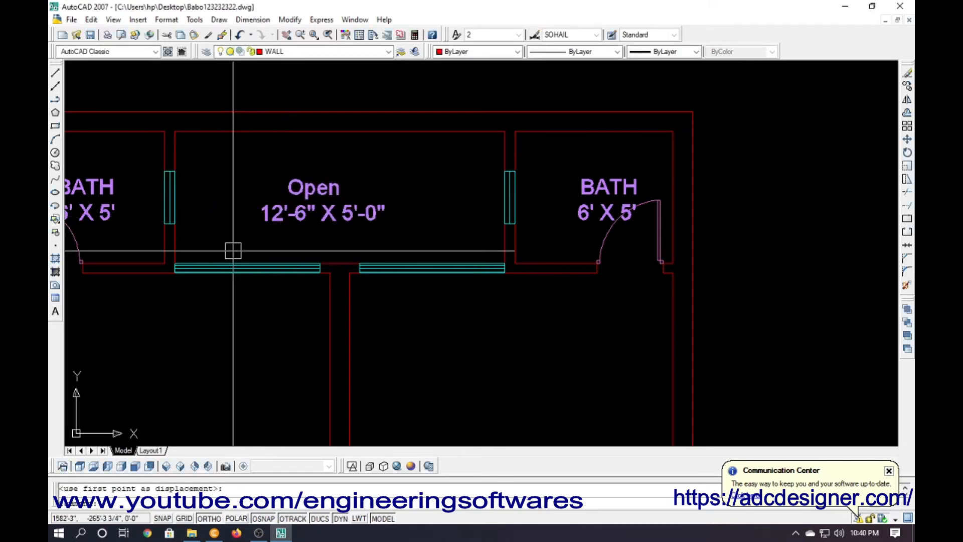
Copy the left BATH label with Ortho off about 9'-1" at 286° into the room below the left bath.
scroll(314, 193, down, 3)
middle_drag(333, 247, 296, 206)
key(Escape)
click(299, 159)
key(Escape)
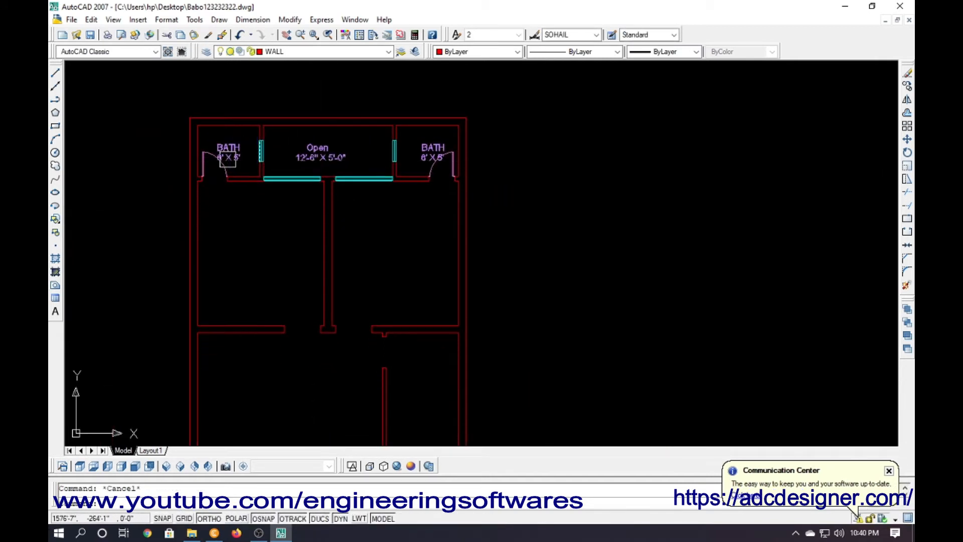
click(234, 152)
text(co)
key(Return)
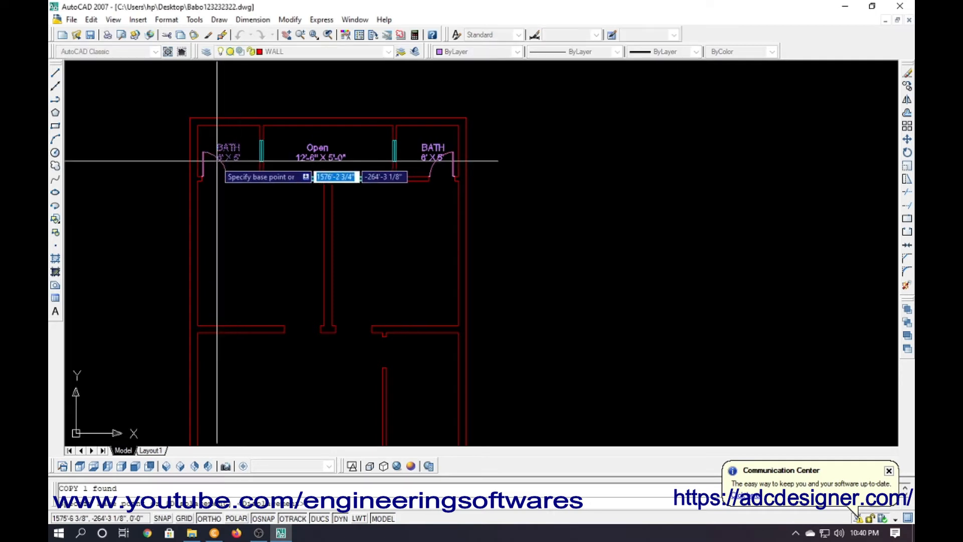
click(244, 159)
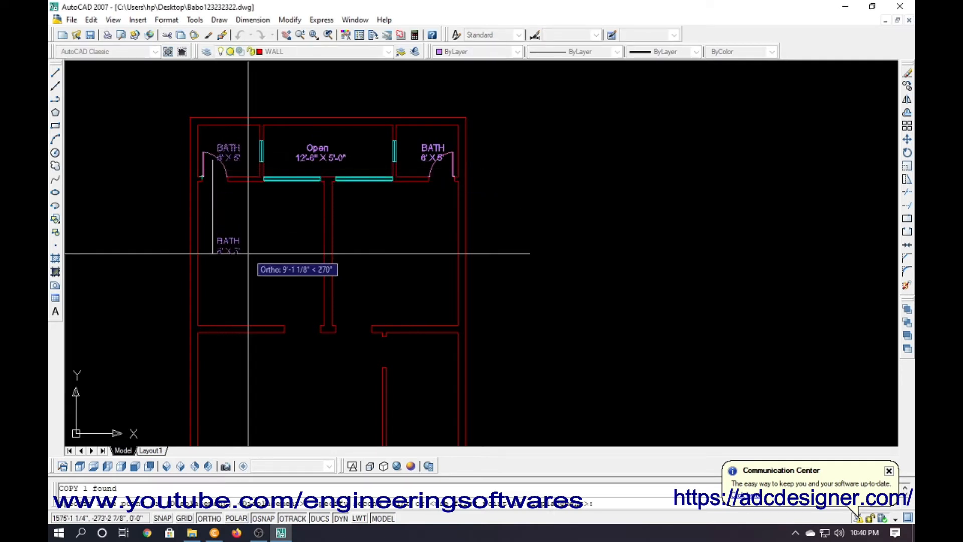
key(F8)
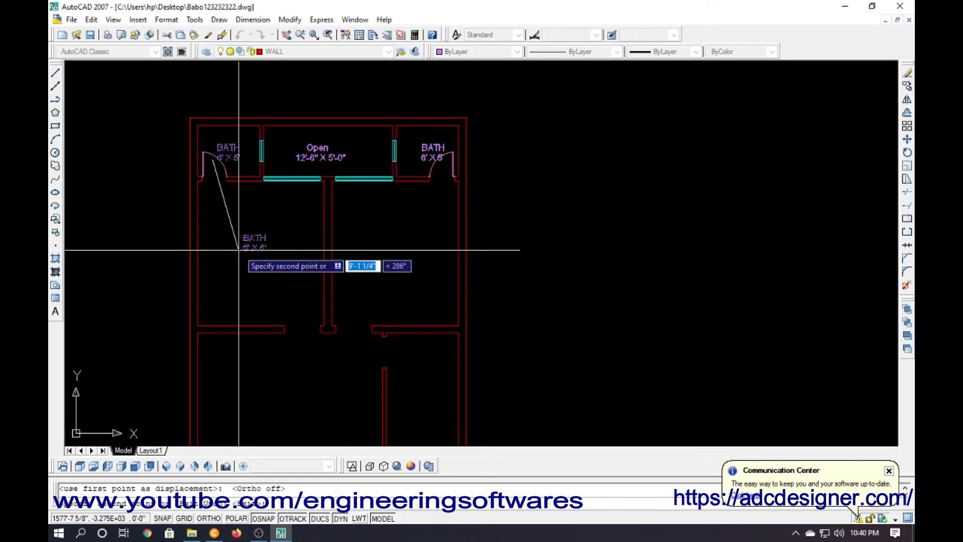
click(239, 250)
key(Escape)
Change the copied label's word BATH to BED ROOM and centre its size line beneath it.
scroll(257, 243, up, 5)
double_click(259, 233)
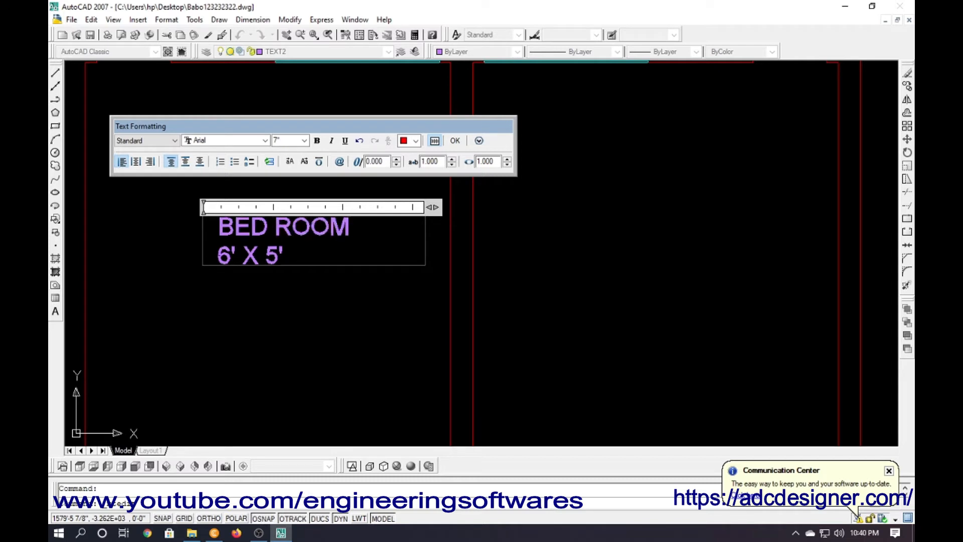
click(307, 195)
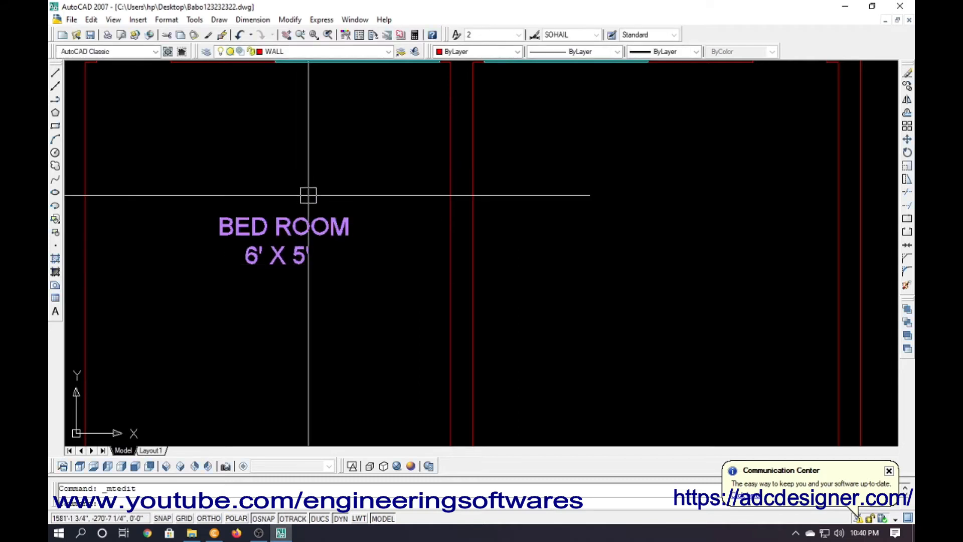
Dimension the left bedroom's inner width along its lower wall and its inner depth along its left wall.
scroll(277, 248, down, 2)
text(DIM)
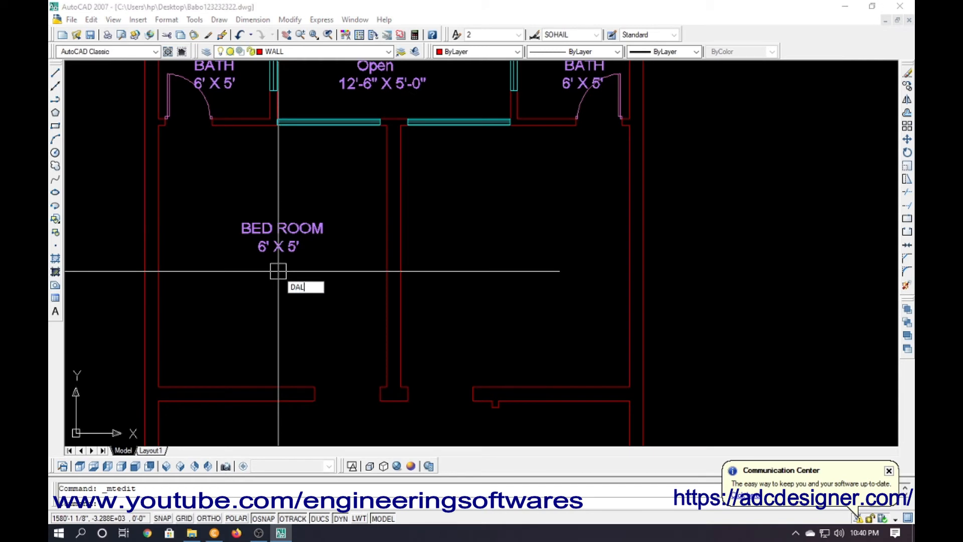
text(AL)
key(Return)
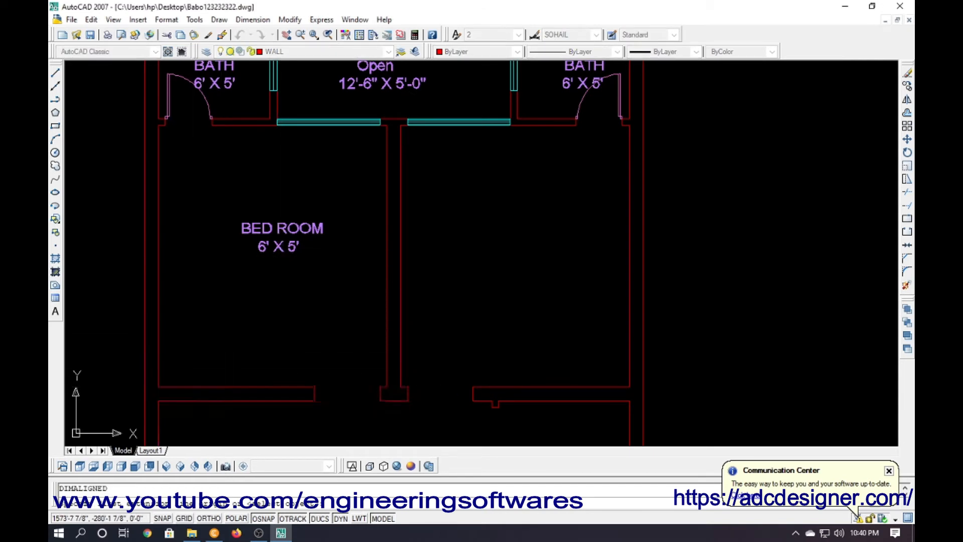
click(159, 387)
click(387, 387)
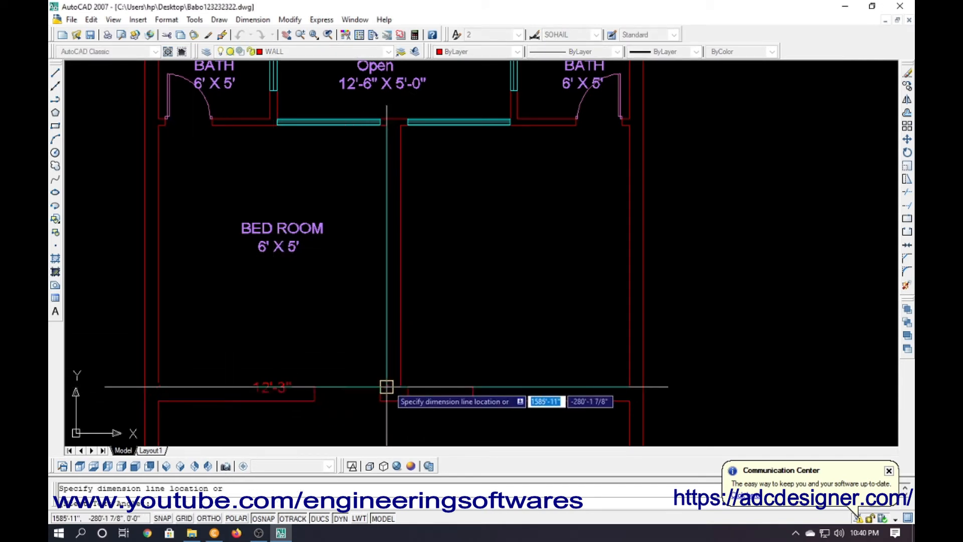
click(338, 372)
key(Return)
key(Return)
click(158, 306)
click(197, 310)
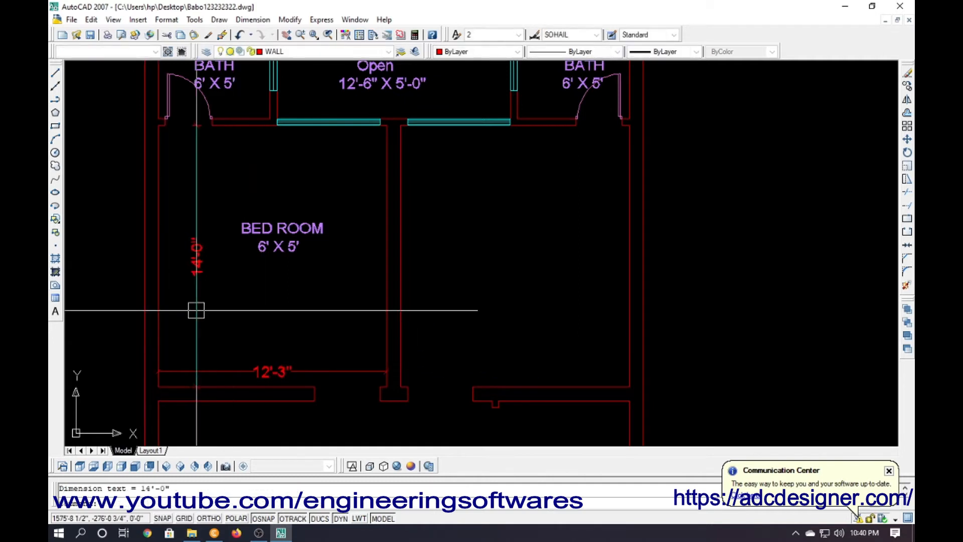
Change the size line of the BED ROOM label to 12'-3" X 14'-0".
click(266, 240)
double_click(265, 240)
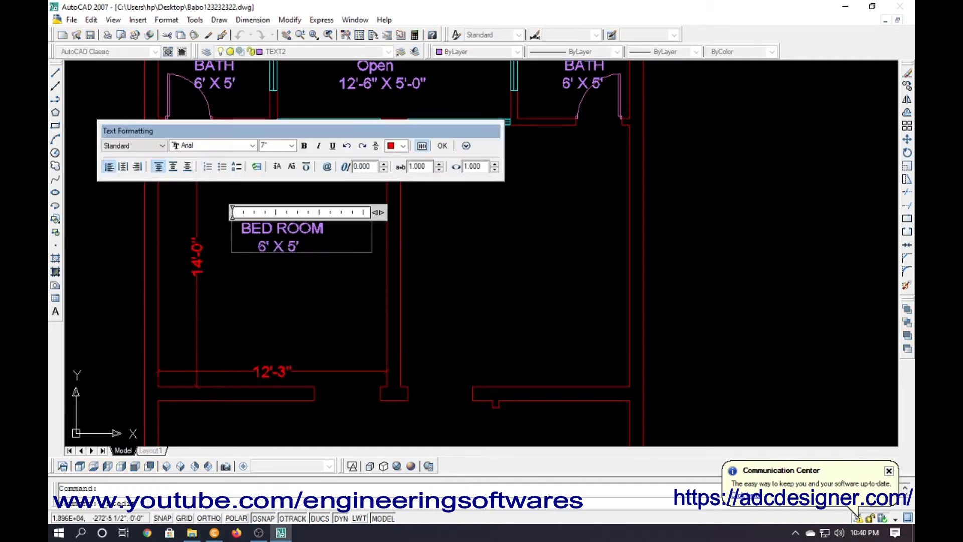
click(269, 257)
key(BackSpace)
text(12')
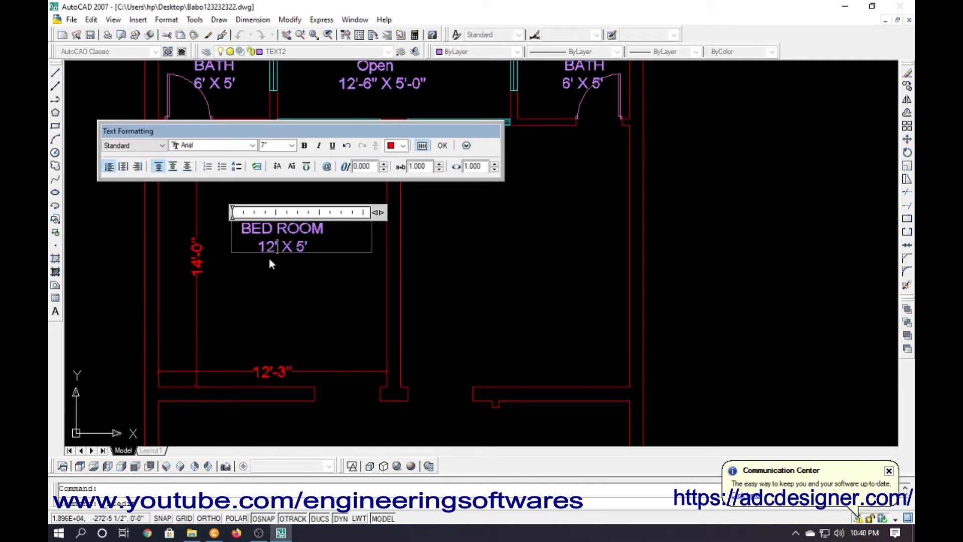
text(-3")
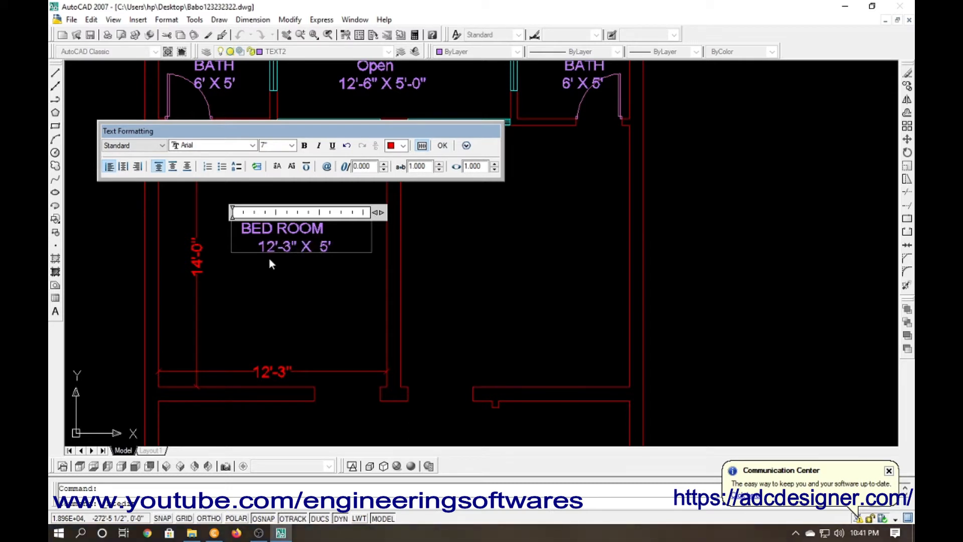
key(Right)
key(BackSpace)
text(14'-0")
Remove leading spaces from the bedroom label's size line so it sits centred beneath BED ROOM.
click(258, 247)
key(BackSpace)
key(BackSpace)
key(BackSpace)
key(BackSpace)
key(BackSpace)
key(BackSpace)
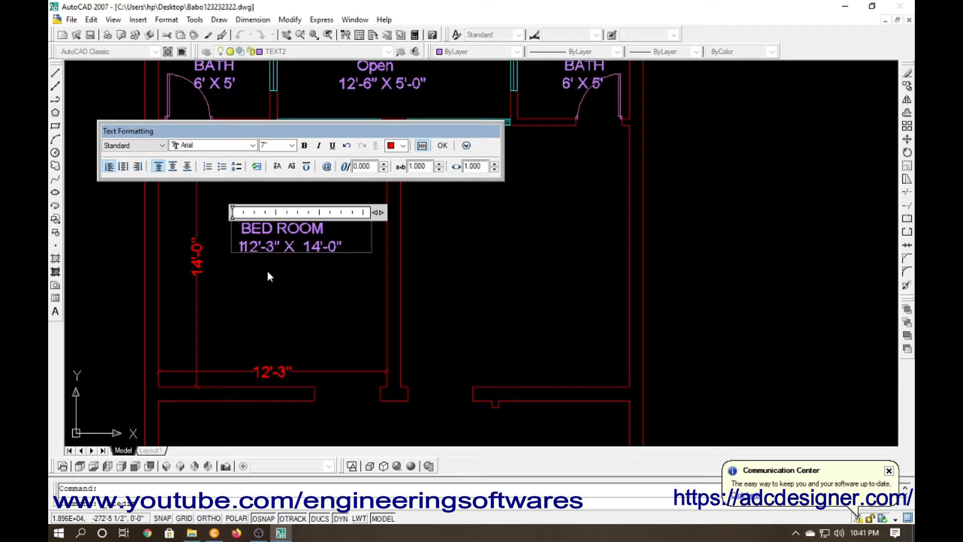
click(303, 299)
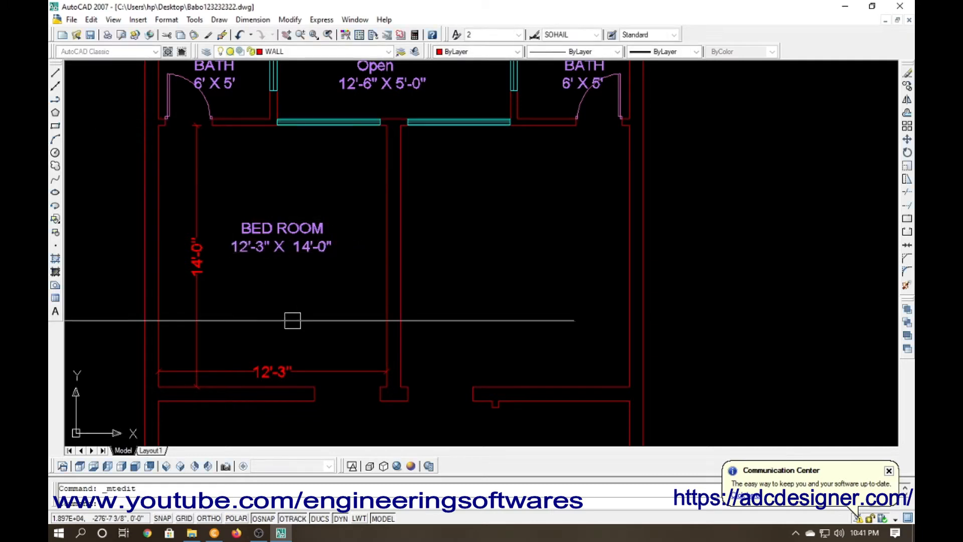
Delete the width and depth dimensions inside the left bedroom.
click(198, 333)
click(299, 379)
key(Escape)
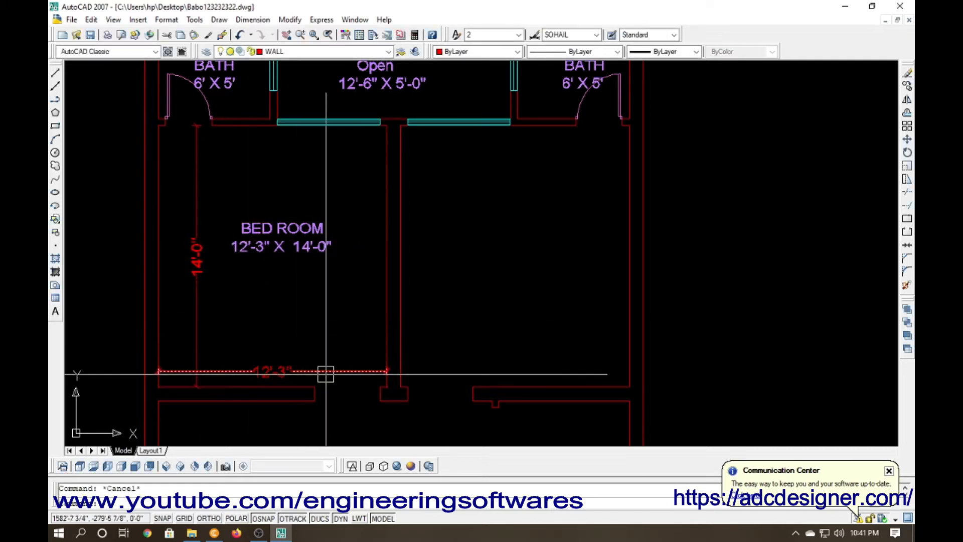
click(325, 373)
click(227, 351)
click(202, 306)
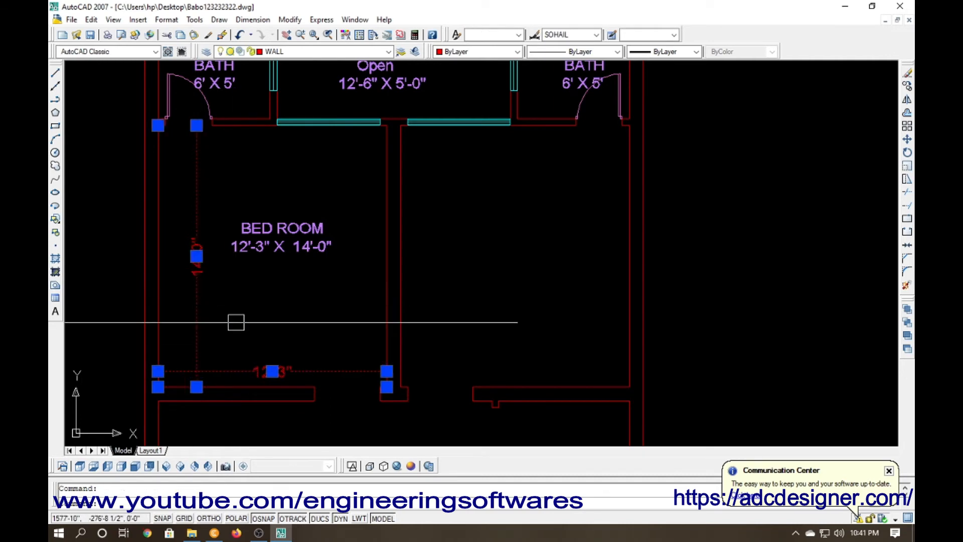
key(Delete)
Mirror the entire floor plan about a vertical line to its right, keeping the original plan.
scroll(219, 266, down, 2)
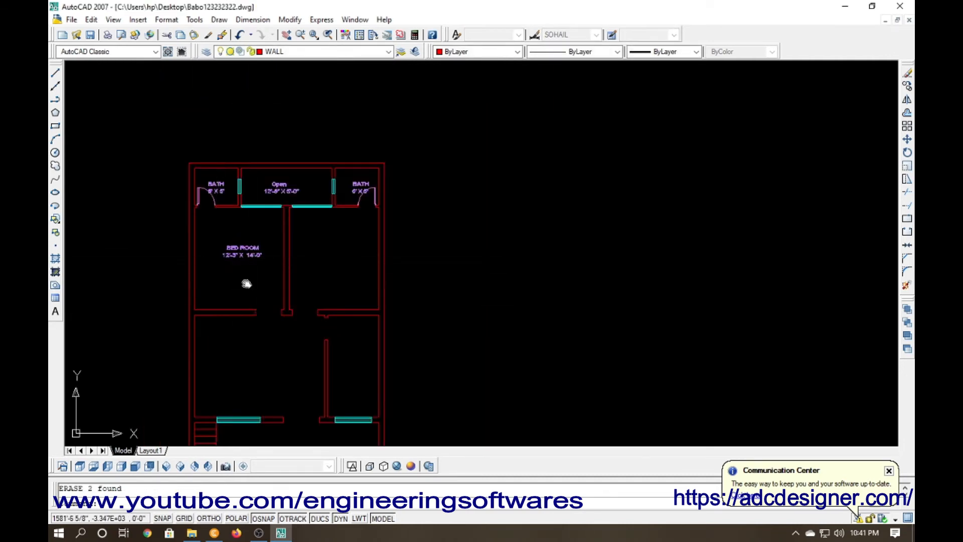
mouse_move(248, 284)
middle_down()
mouse_move(244, 212)
mouse_move(253, 254)
middle_up()
scroll(254, 274, down, 1)
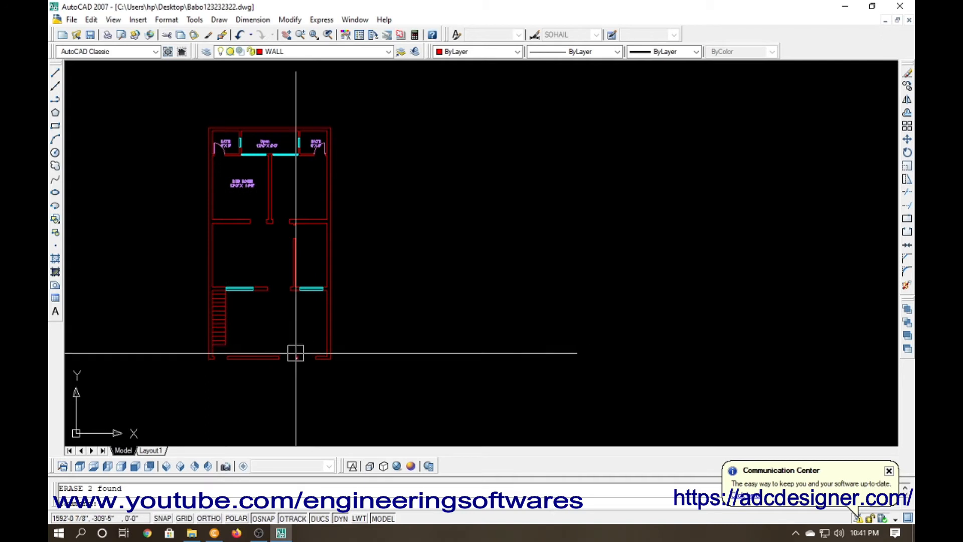
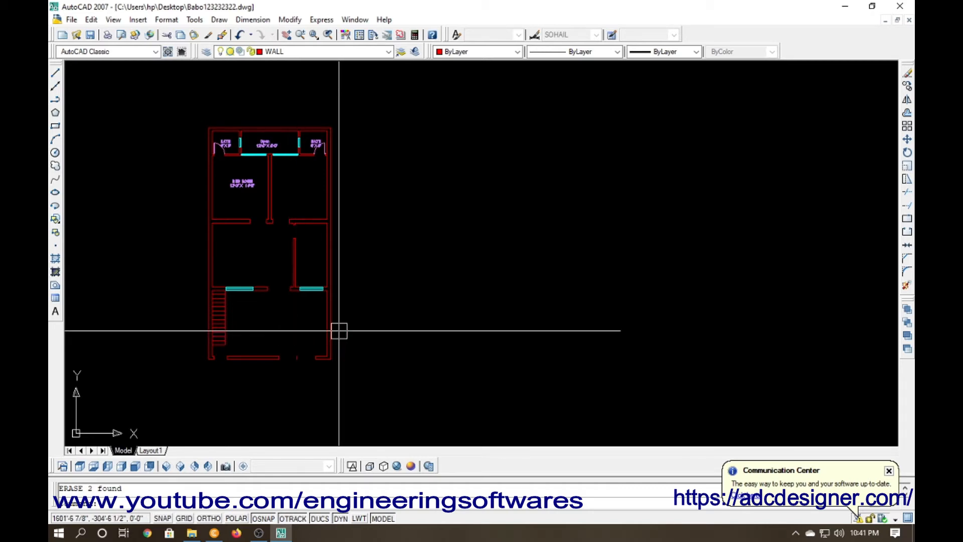
key(Escape)
text(mi)
key(Return)
click(342, 379)
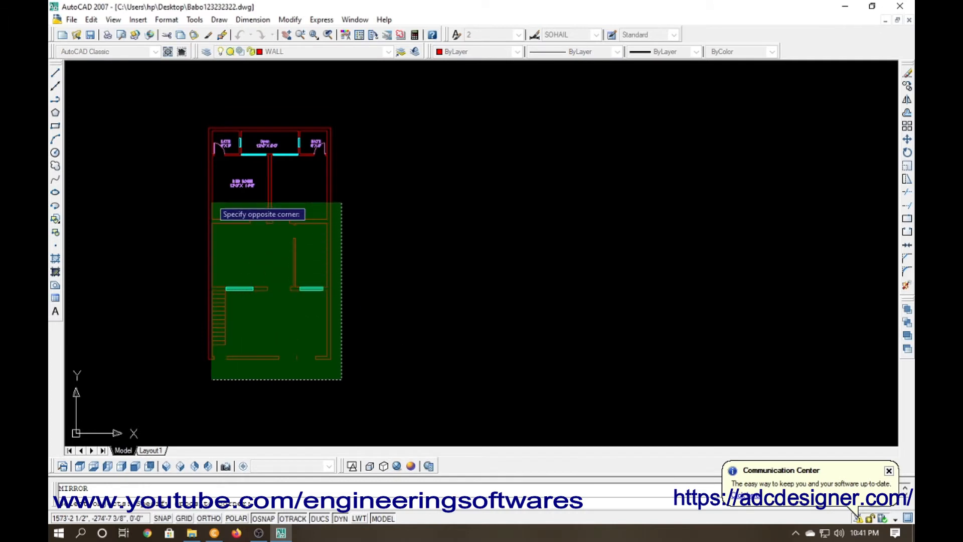
click(166, 109)
key(Return)
click(363, 281)
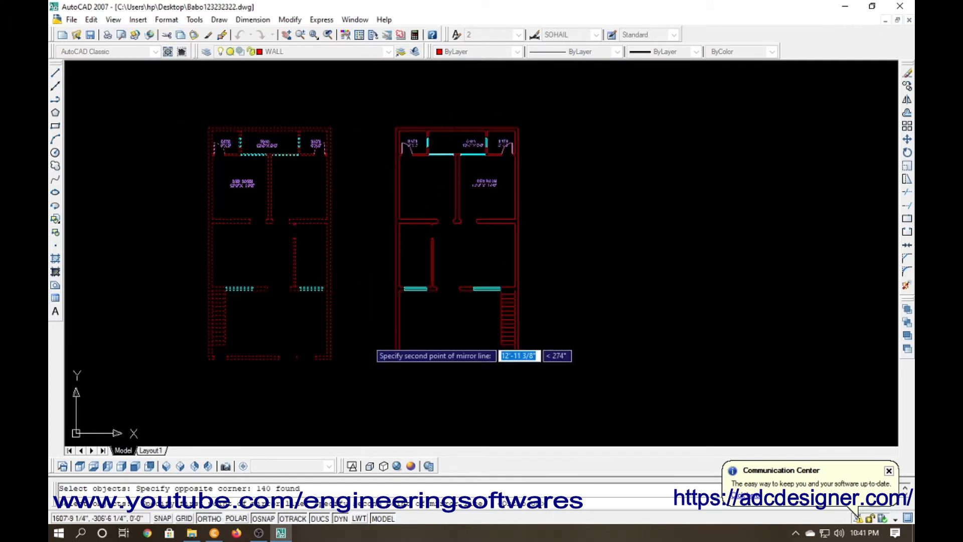
click(385, 307)
scroll(408, 157, up, 5)
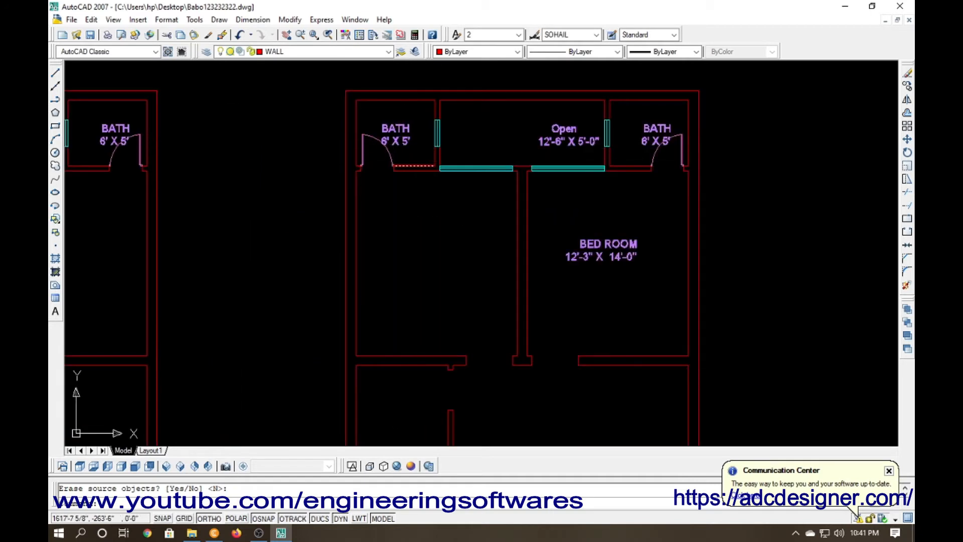
scroll(391, 133, down, 5)
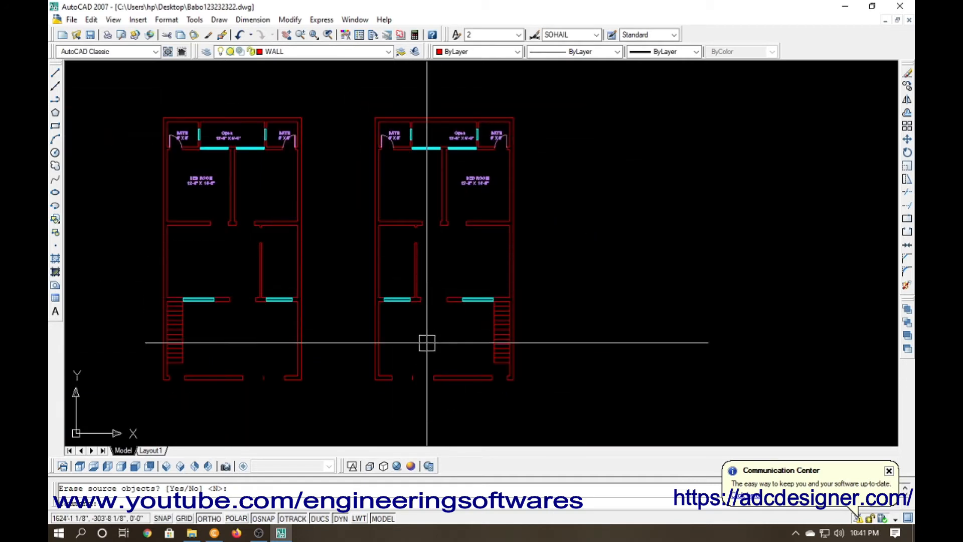
Delete the original floor plan, keeping only its mirrored copy.
scroll(427, 346, up, 2)
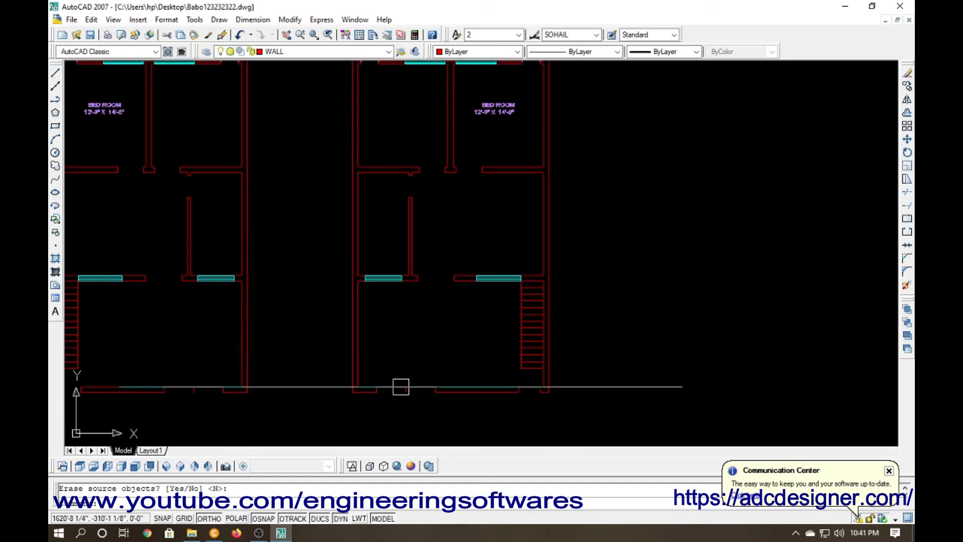
middle_drag(404, 389, 411, 358)
scroll(457, 386, down, 3)
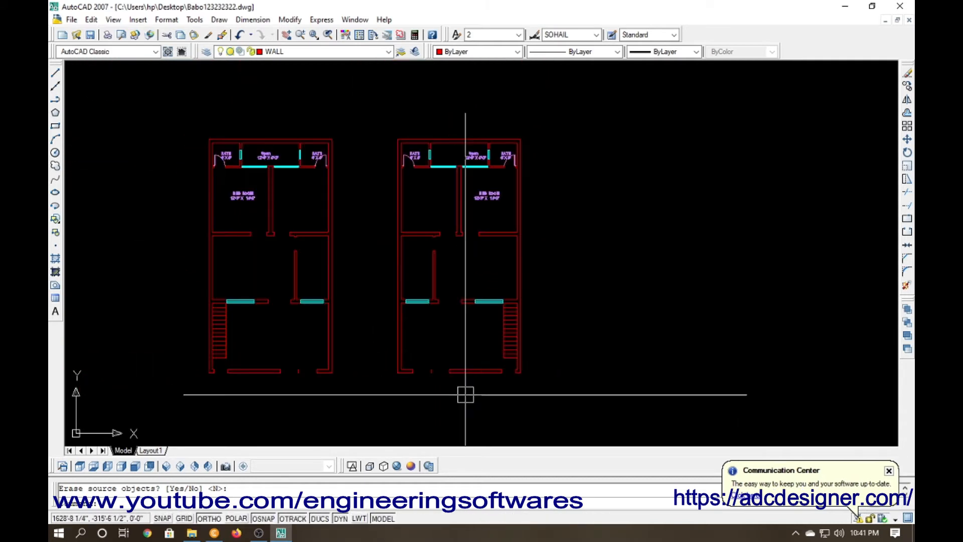
click(353, 415)
click(164, 116)
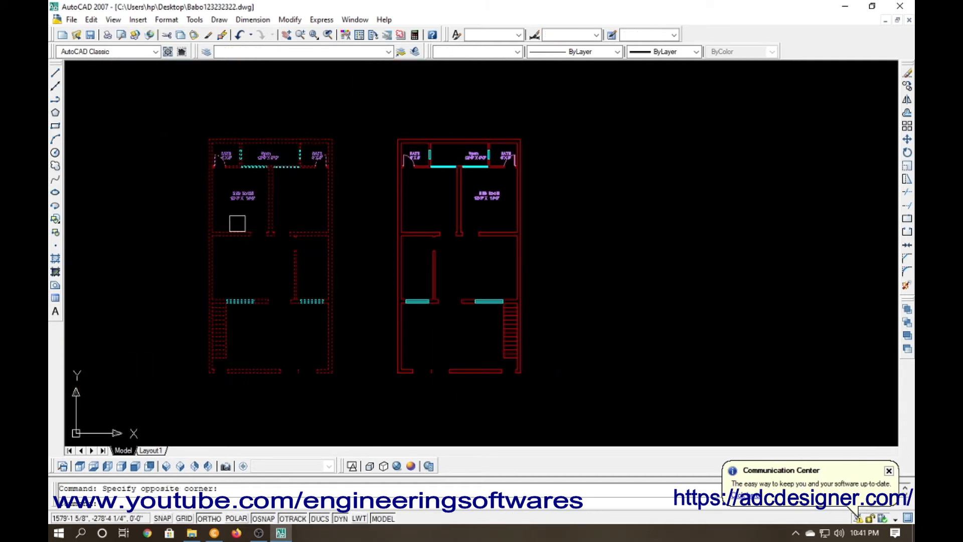
key(Delete)
key(Escape)
Copy the right bedroom's BED ROOM label horizontally into the left bedroom, using the wall corners as reference points.
scroll(425, 300, up, 3)
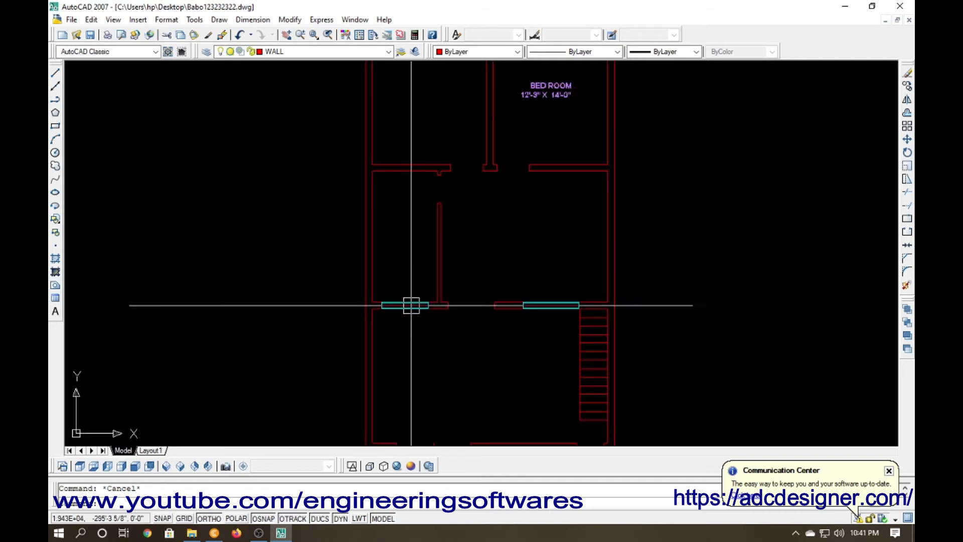
scroll(377, 273, down, 2)
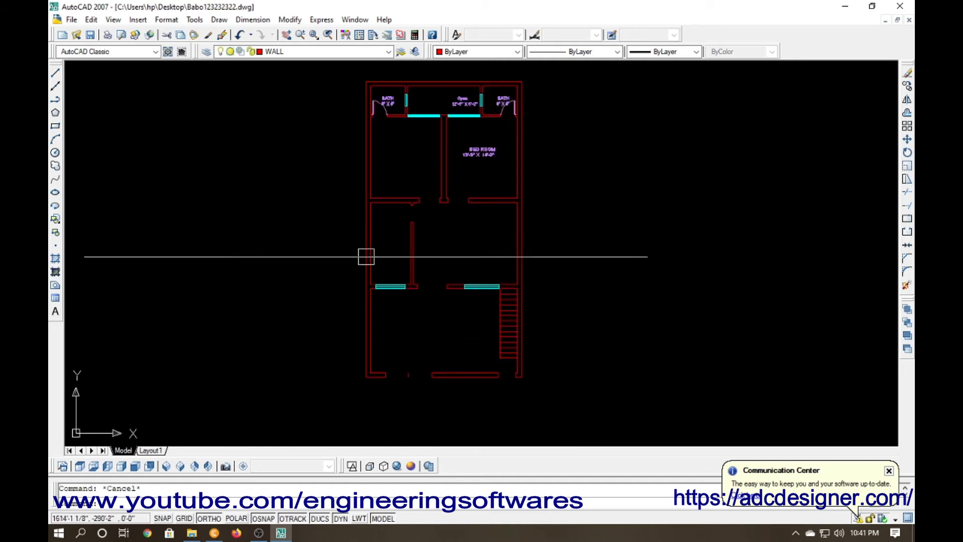
mouse_move(389, 318)
middle_down()
mouse_move(383, 299)
mouse_move(408, 318)
mouse_move(391, 336)
mouse_move(393, 381)
middle_up()
scroll(422, 225, up, 3)
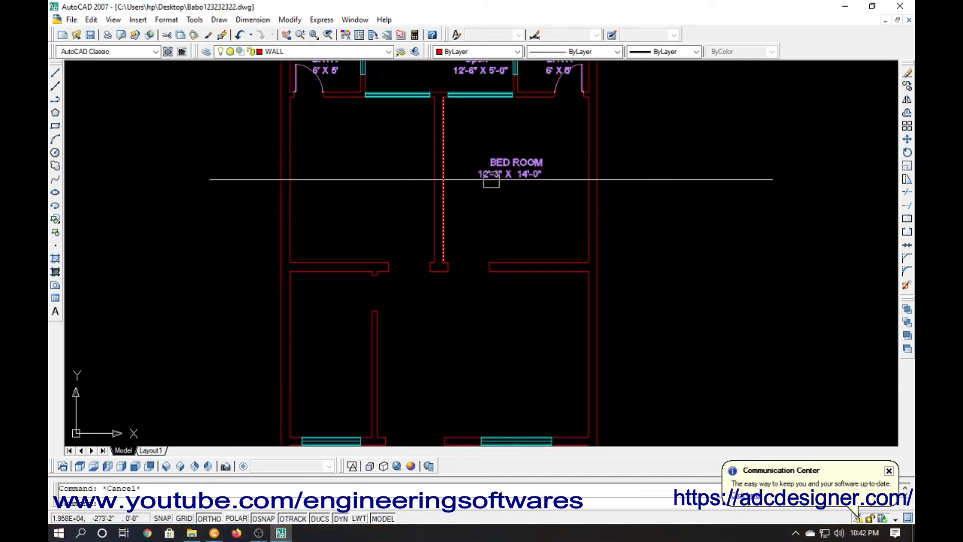
click(516, 176)
text(c)
key(Return)
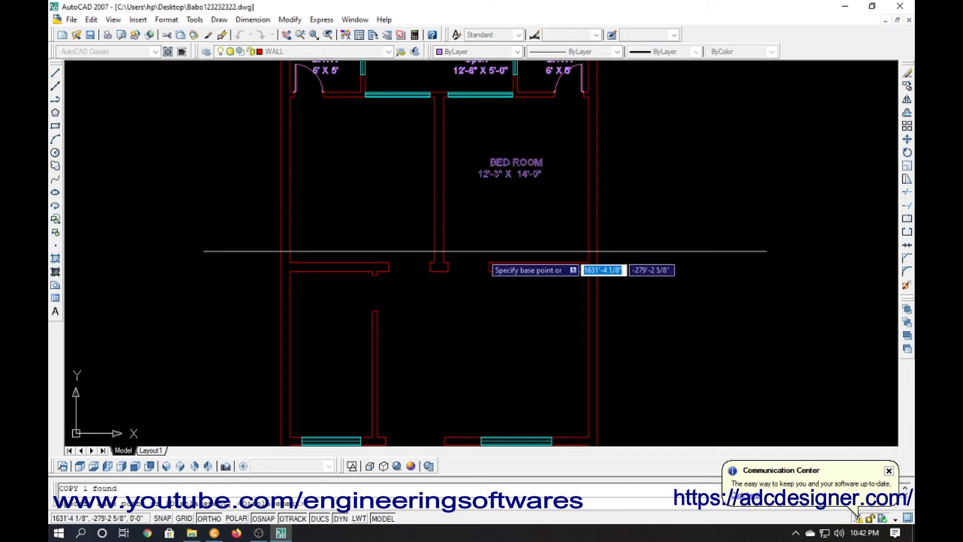
click(444, 261)
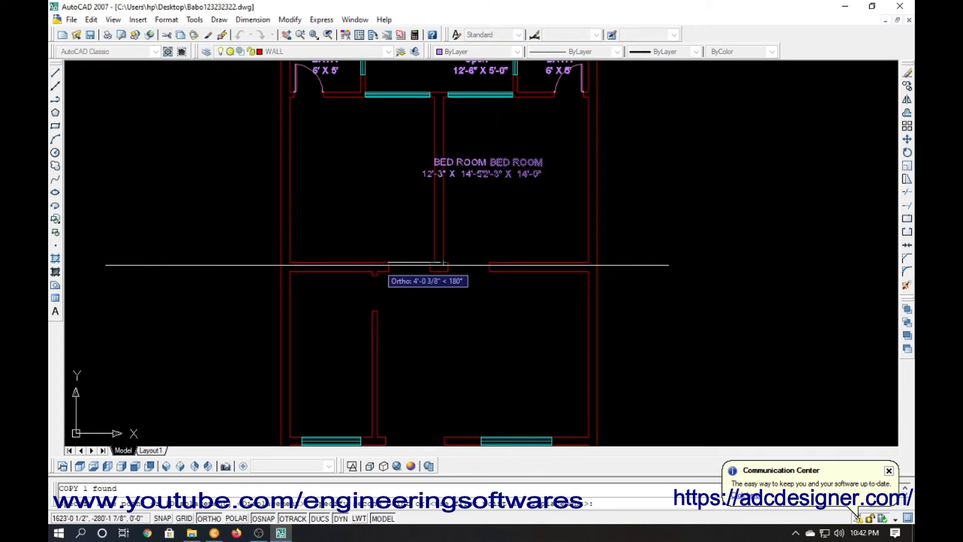
click(286, 261)
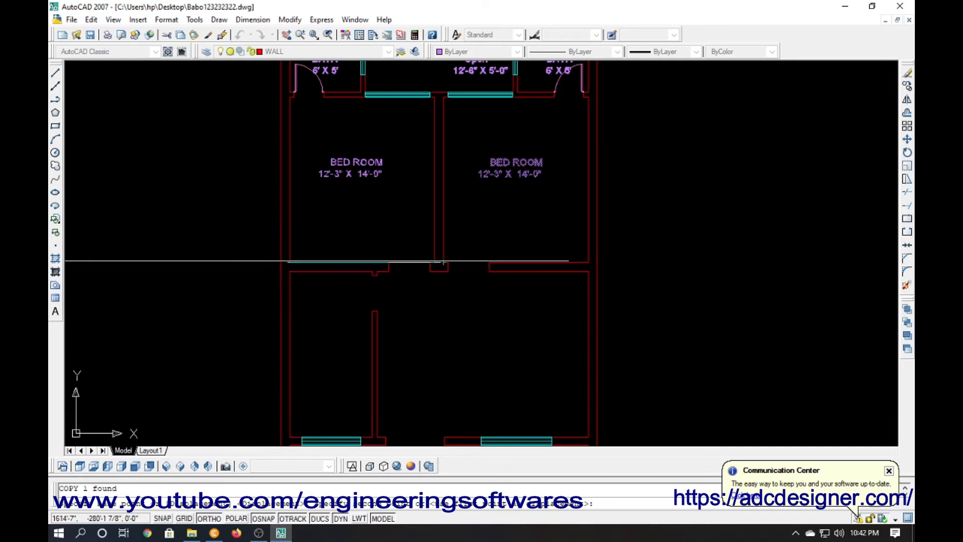
click(289, 262)
key(Return)
Remove the leading space in the left bedroom's label and centre-justify its text.
click(344, 165)
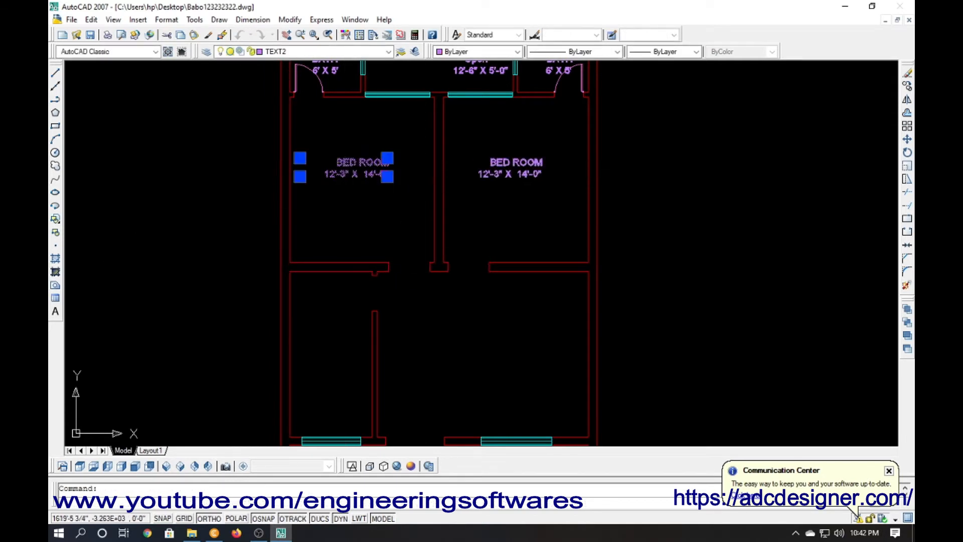
double_click(344, 165)
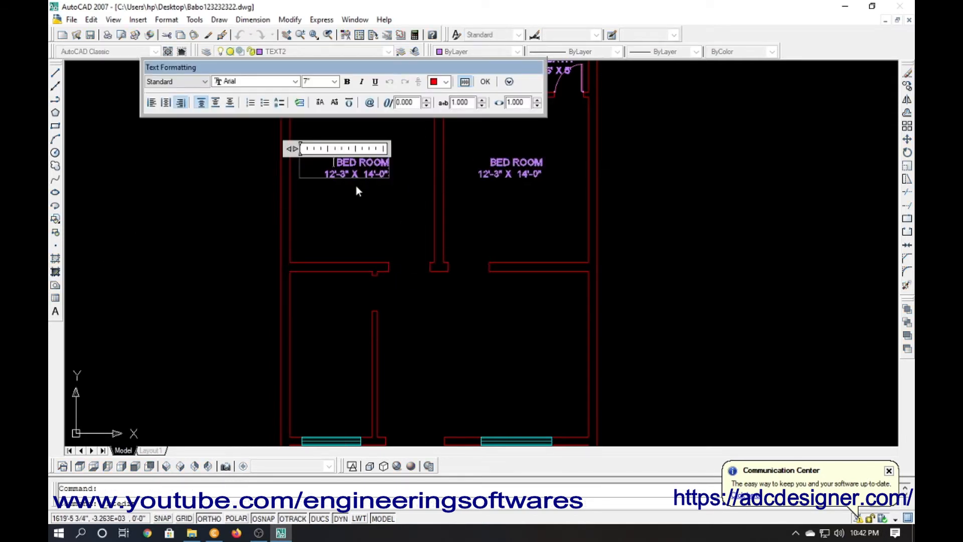
key(BackSpace)
click(166, 103)
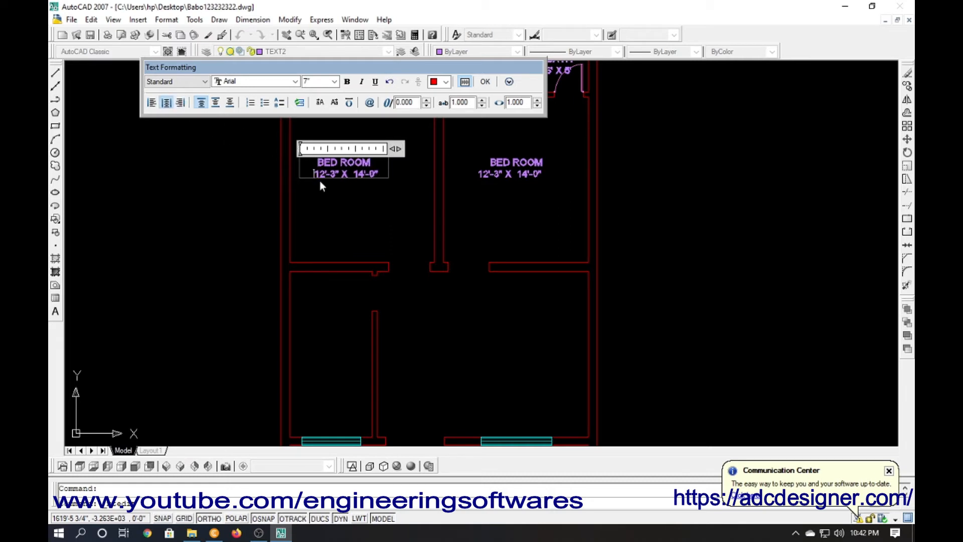
click(344, 201)
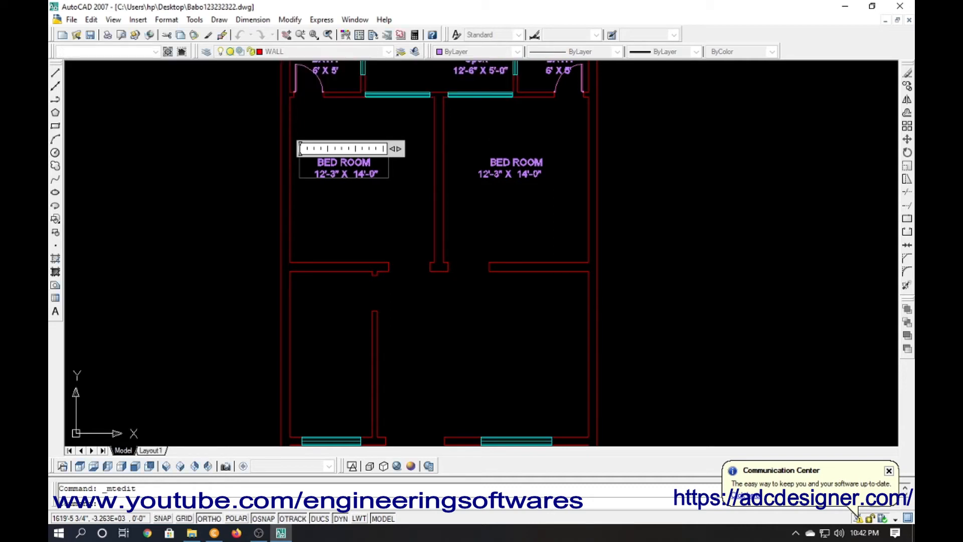
Move the left bedroom's label slightly to the right so it sits near the middle of the room.
text(m)
key(space)
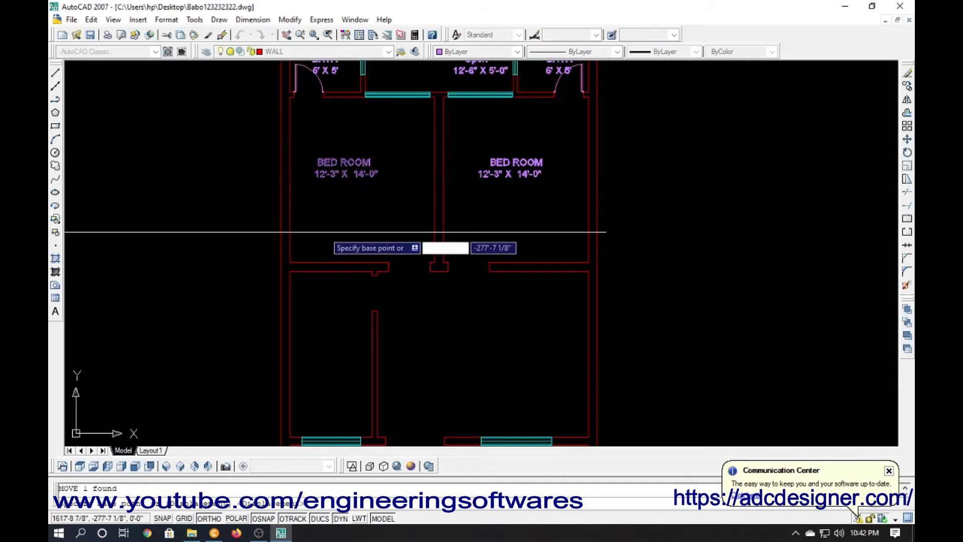
click(324, 232)
click(330, 232)
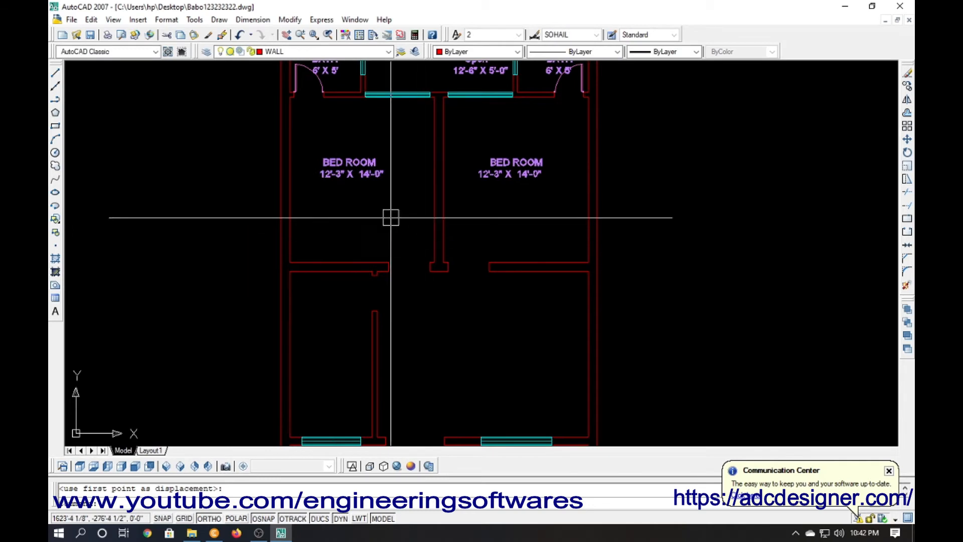
click(346, 182)
text(m)
key(space)
click(331, 221)
click(340, 220)
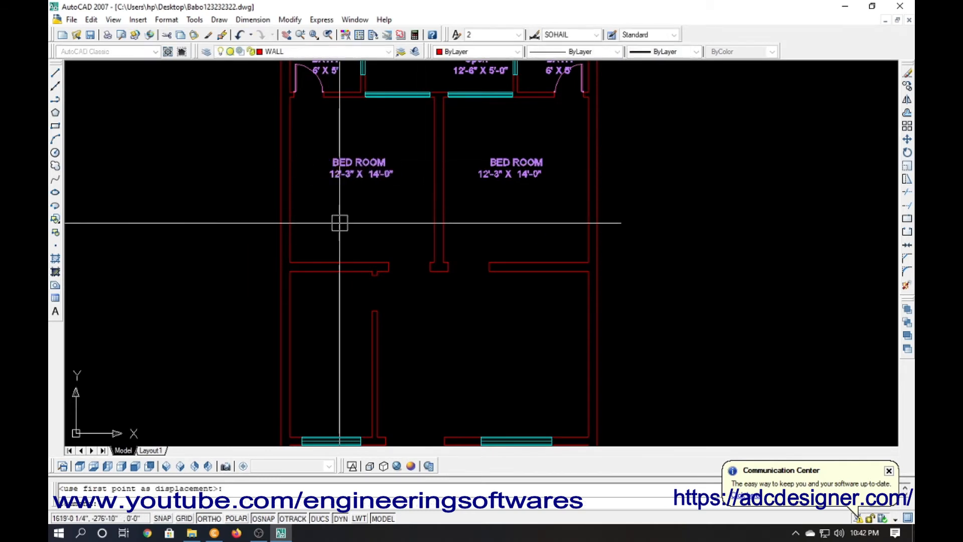
Centre-justify the text of the right bedroom's label.
click(504, 189)
click(510, 168)
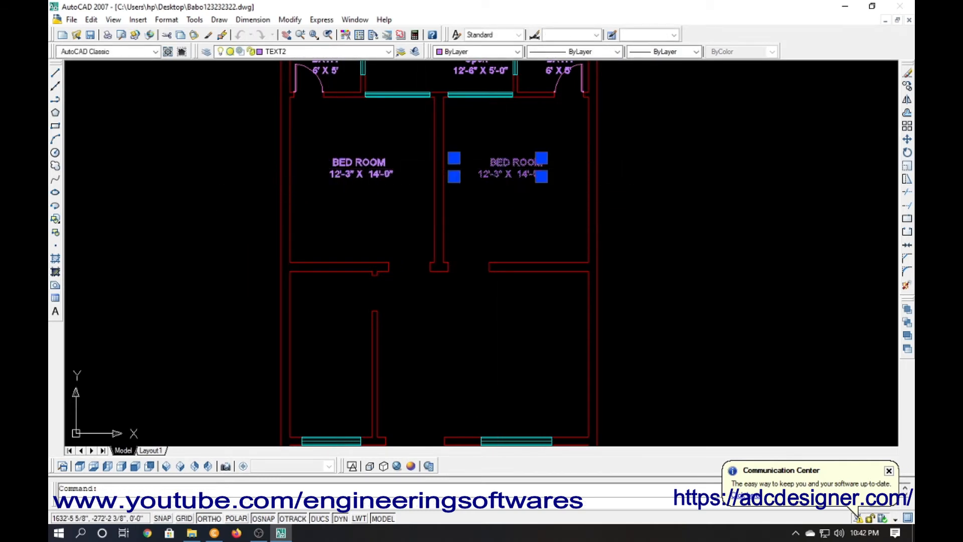
double_click(509, 167)
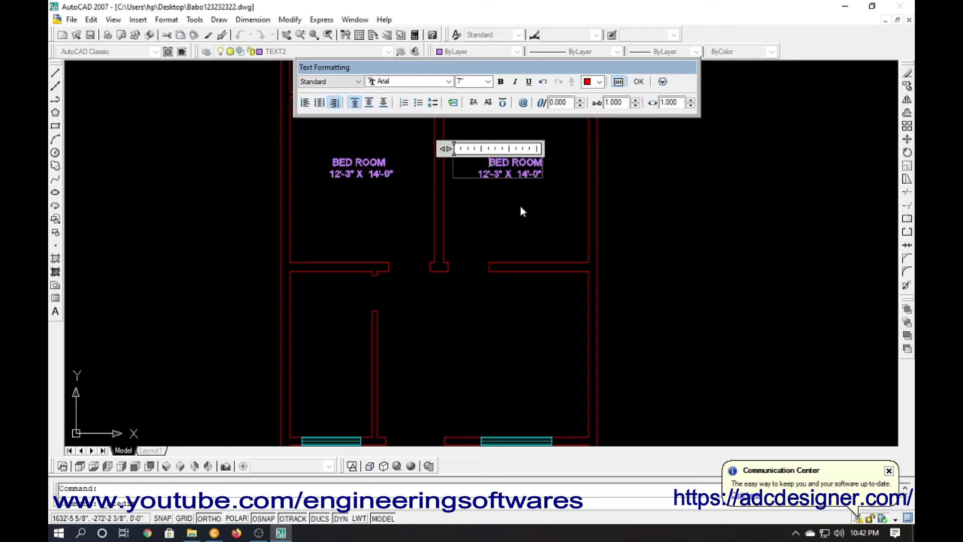
click(319, 103)
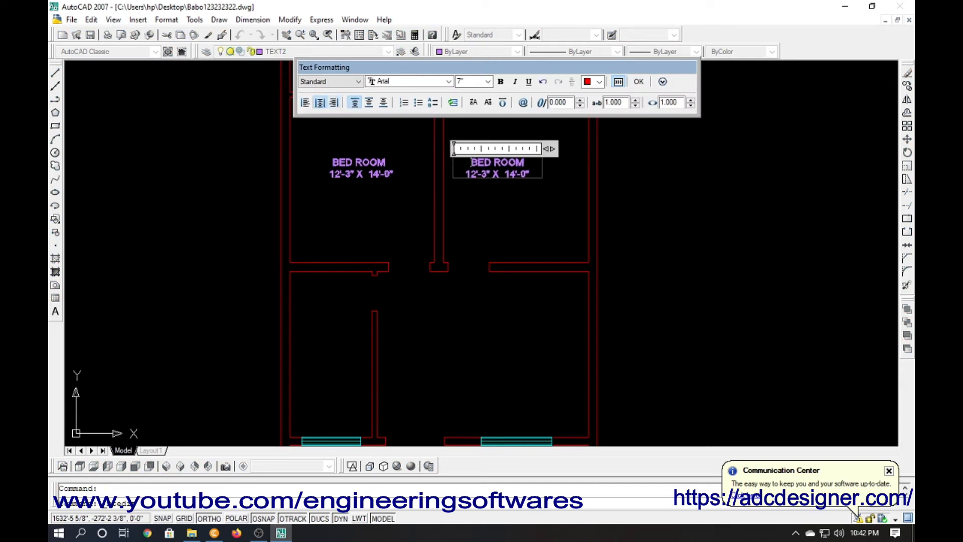
click(502, 214)
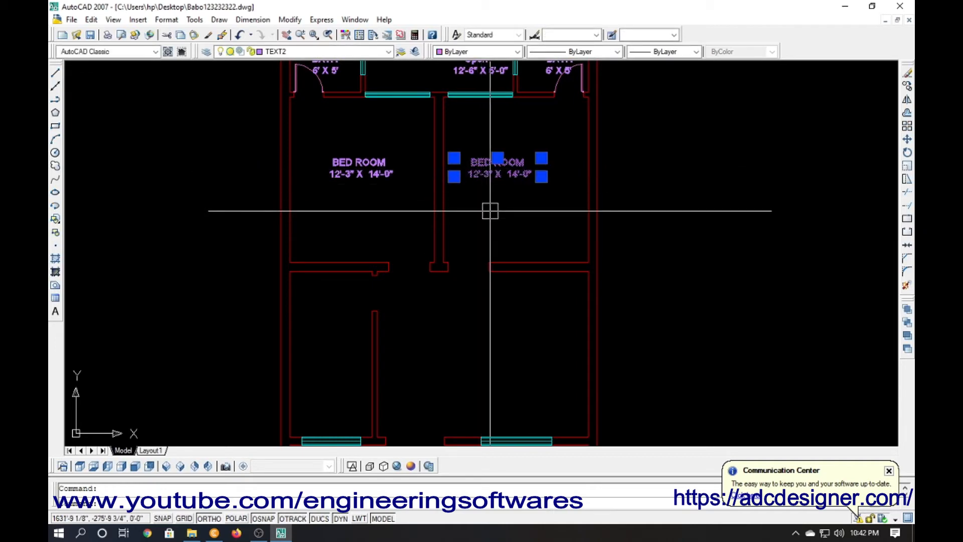
Replace the right bedroom's label with a mirrored copy of the left one about the vertical centreline of the dividing wall, keeping the source.
key(Delete)
text(mi)
key(Return)
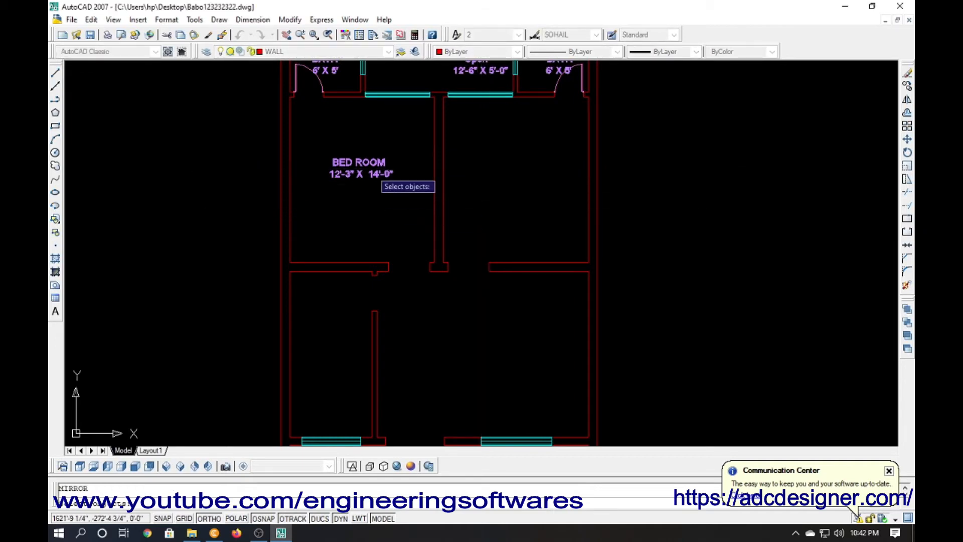
click(372, 168)
key(Return)
click(439, 273)
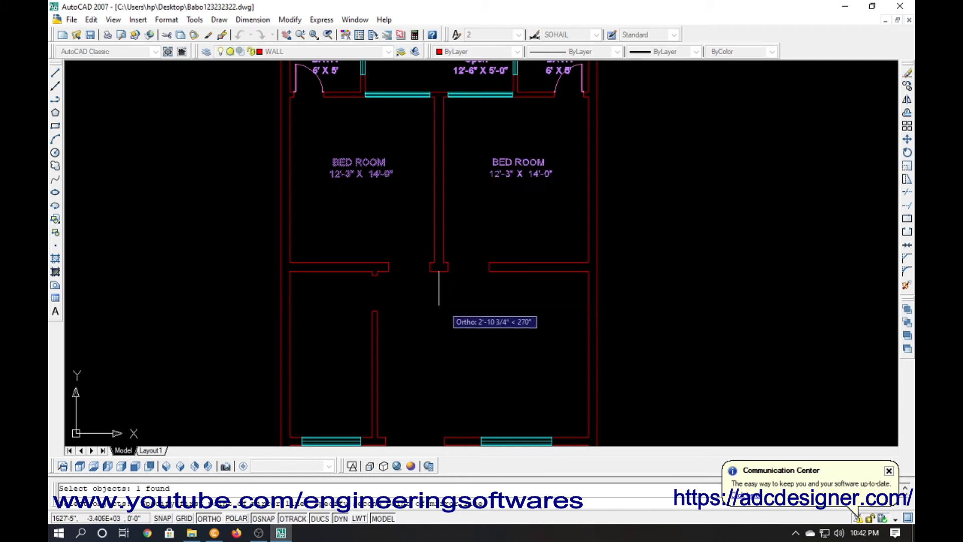
click(442, 304)
key(Escape)
Move the Open 12'-6" X 5'-0" label left to the middle of the open space between the baths.
middle_drag(375, 255, 372, 252)
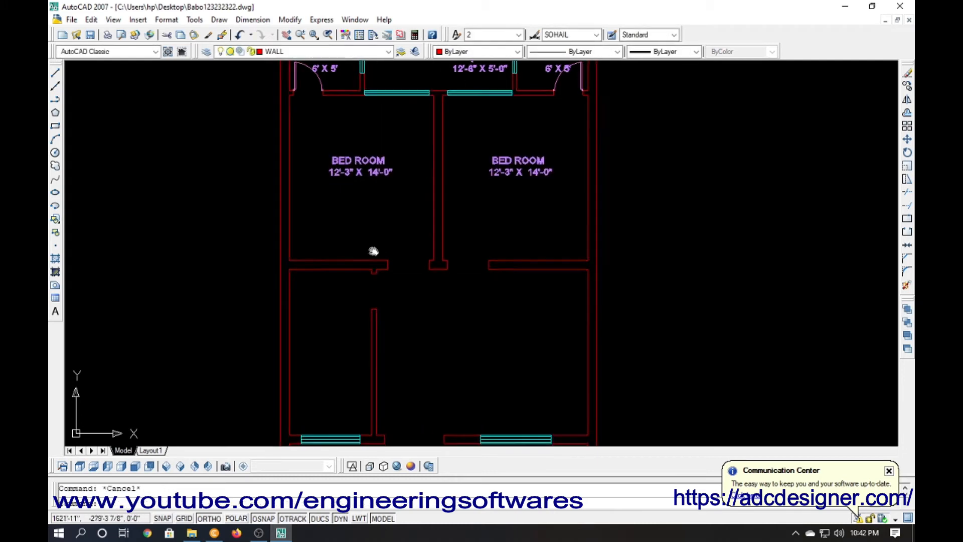
middle_drag(378, 300, 371, 333)
scroll(372, 320, down, 2)
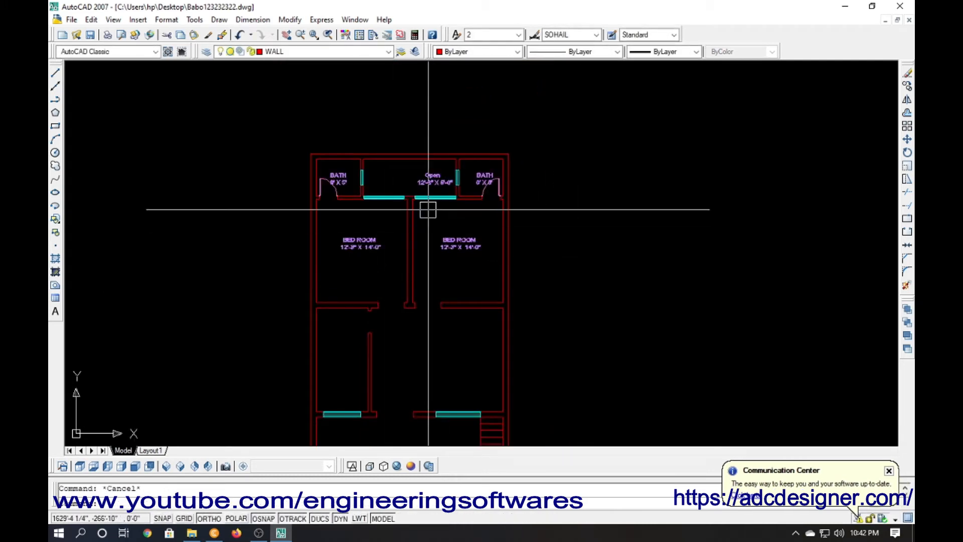
scroll(418, 178, up, 4)
click(416, 174)
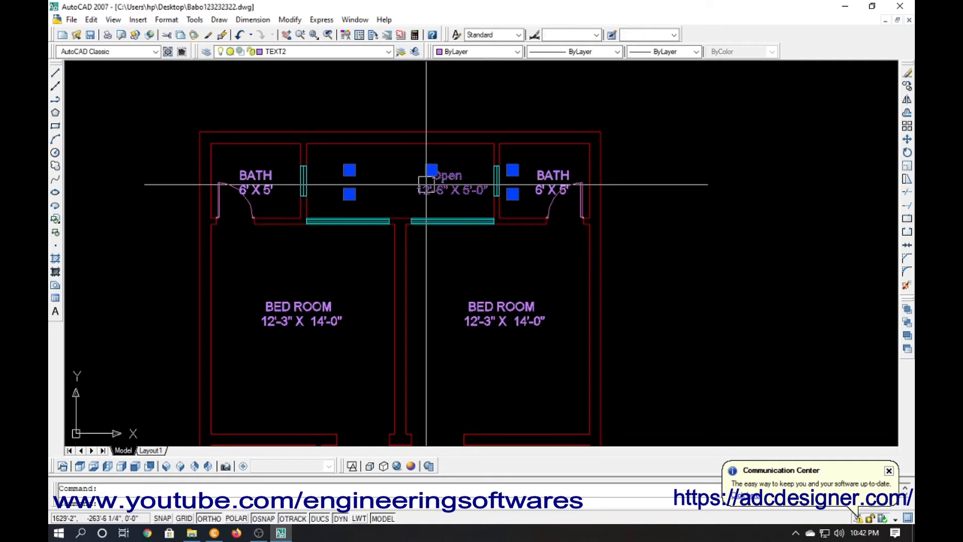
text(m)
key(Return)
click(423, 191)
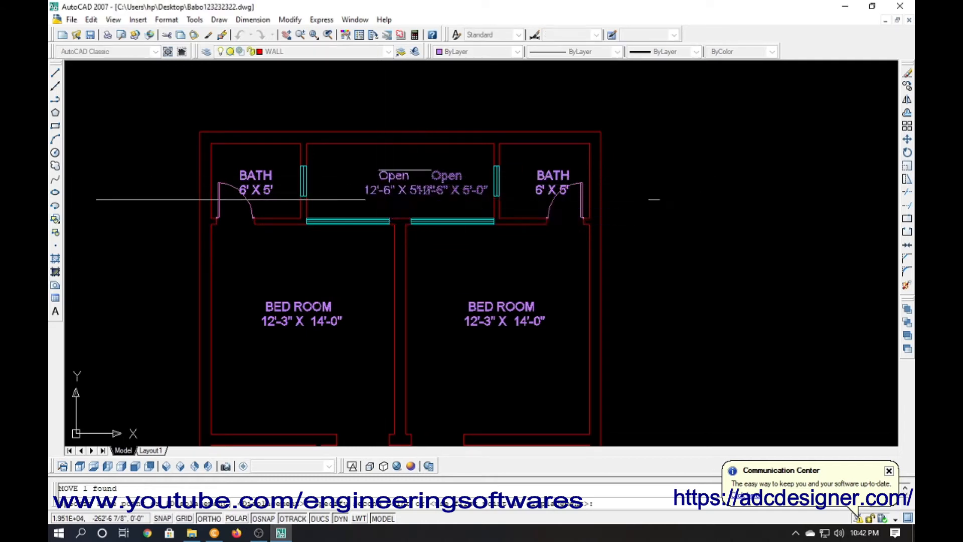
scroll(372, 200, up, 3)
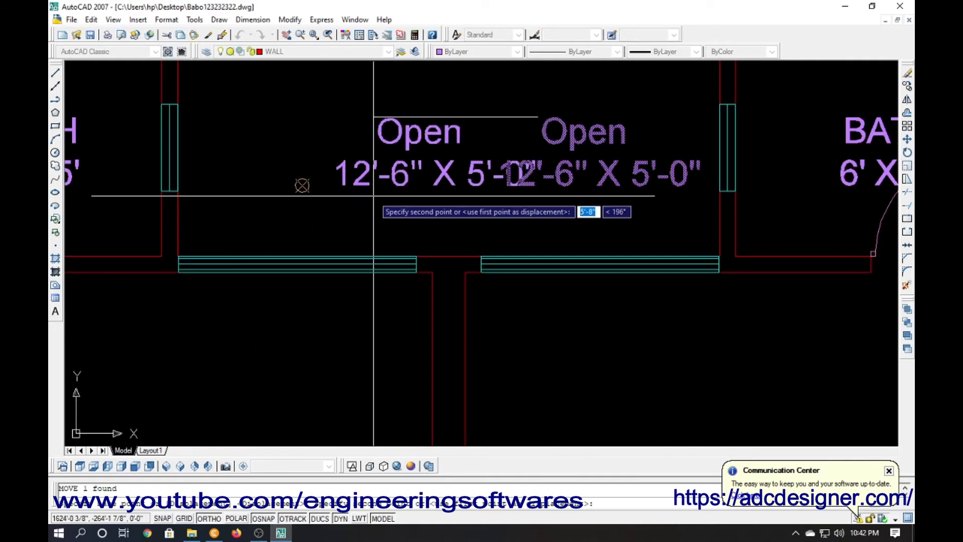
click(387, 170)
scroll(393, 187, down, 3)
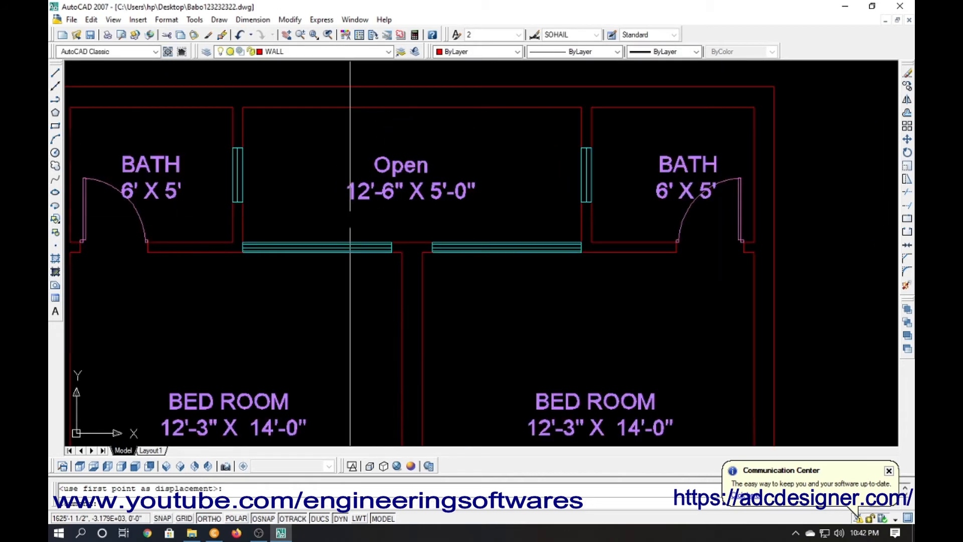
Copy the left bedroom's label into the small room directly below it, with Ortho off for free placement.
middle_drag(393, 186, 393, 174)
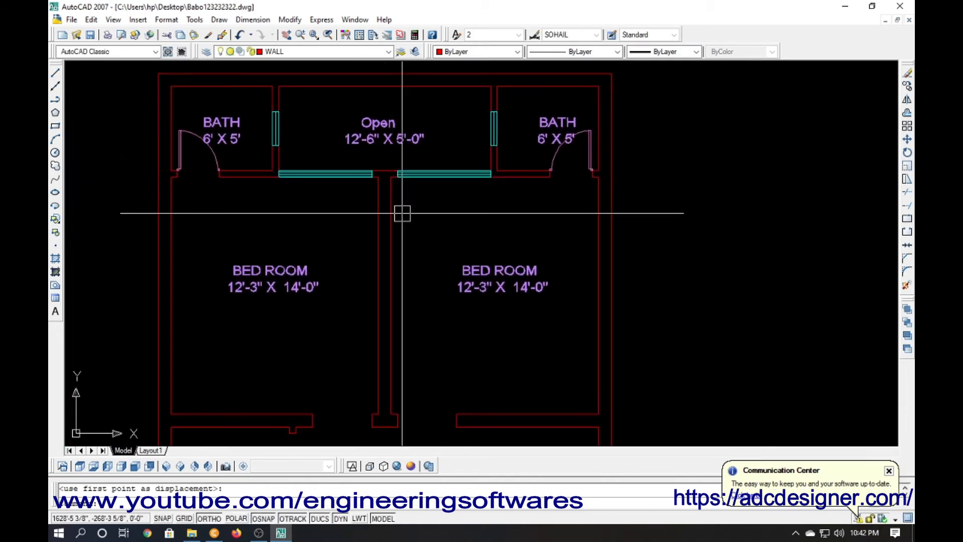
middle_drag(402, 213, 398, 153)
middle_drag(398, 202, 399, 156)
middle_drag(414, 248, 404, 159)
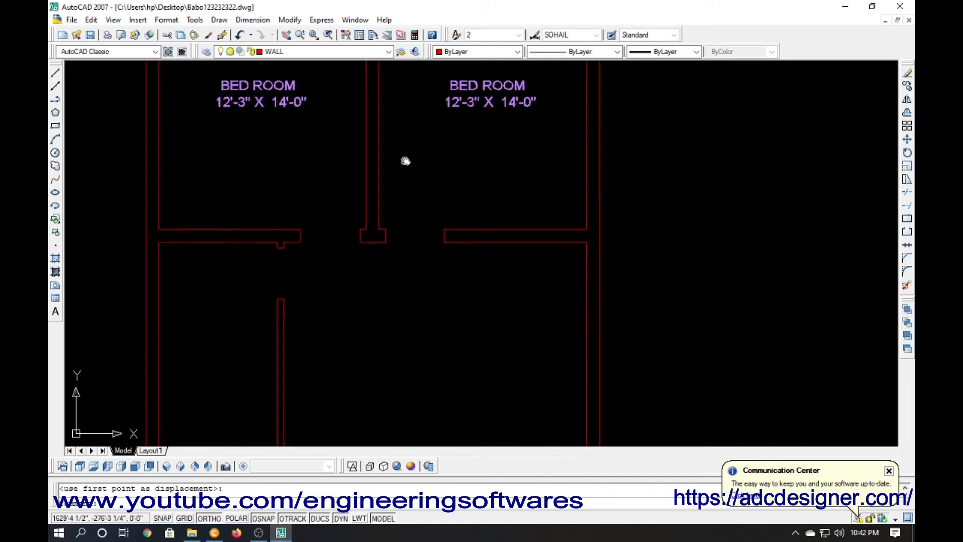
scroll(406, 163, down, 2)
click(319, 121)
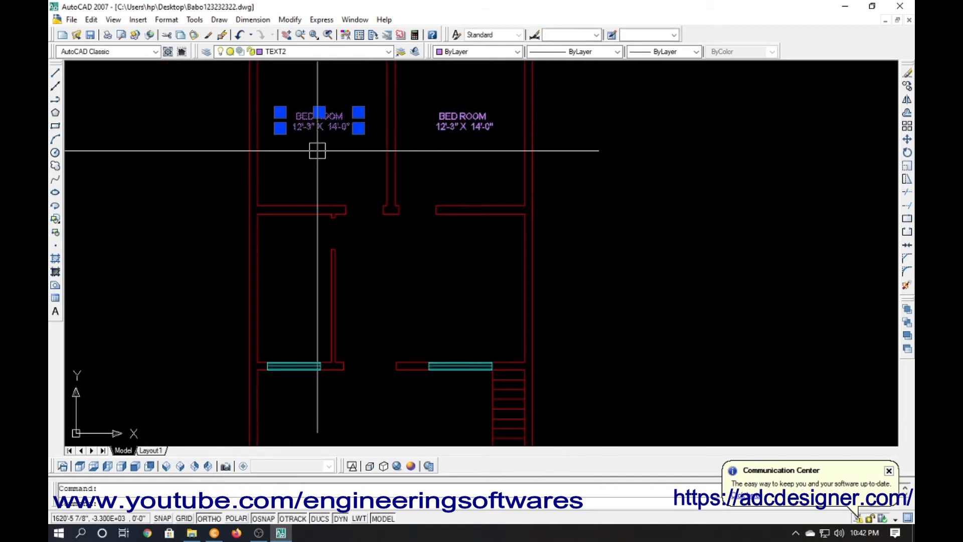
text(co)
key(Return)
click(289, 145)
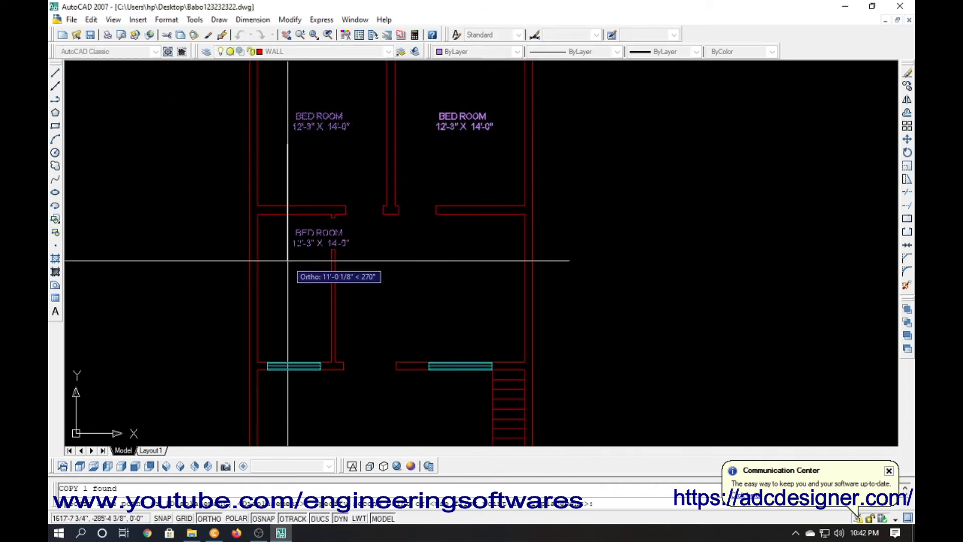
key(F8)
scroll(287, 260, up, 3)
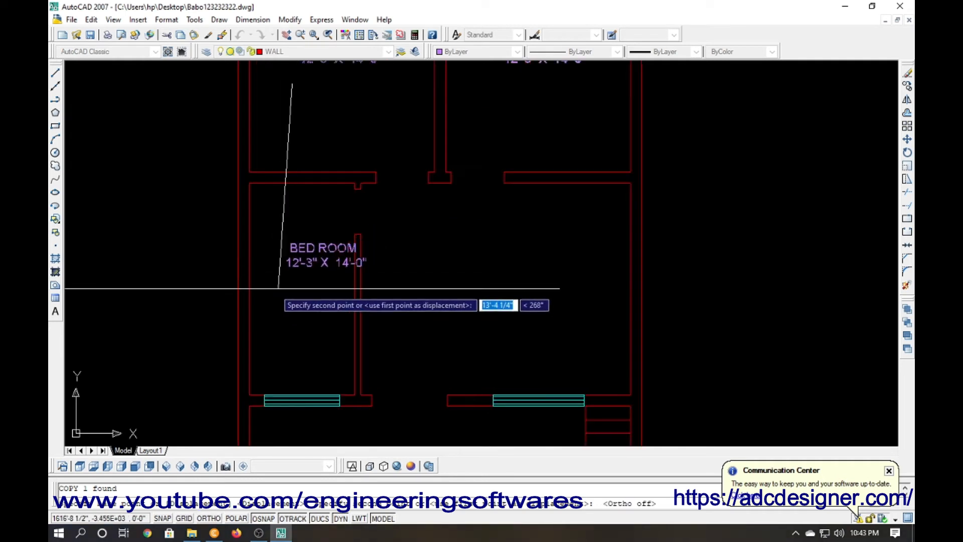
scroll(286, 294, up, 5)
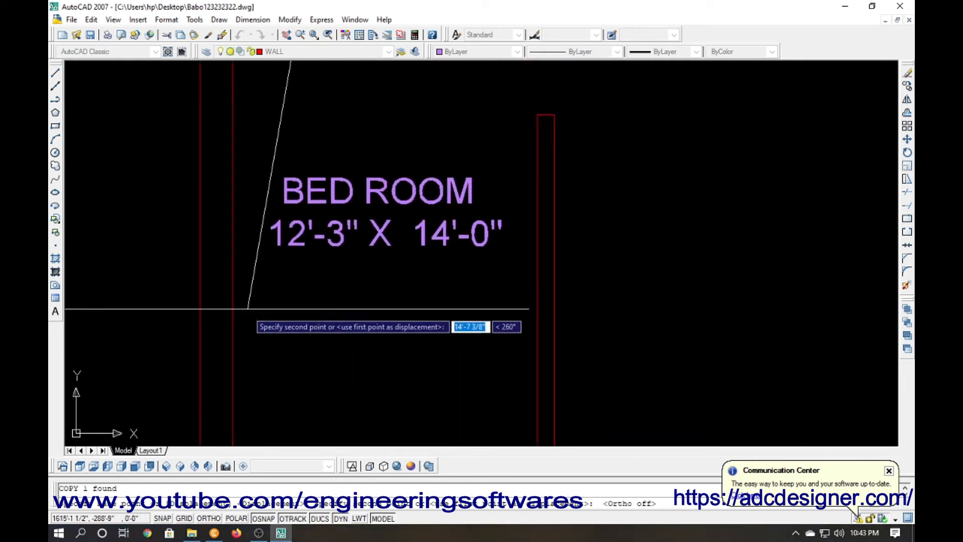
key(Escape)
Replace the room name in the copied label in the small room with KITCHEN.
double_click(367, 192)
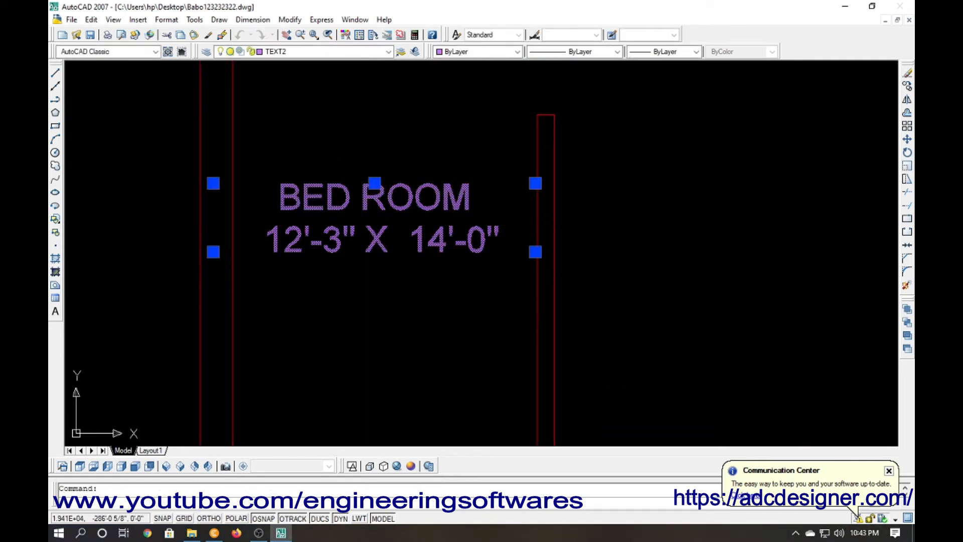
drag(471, 200, 350, 199)
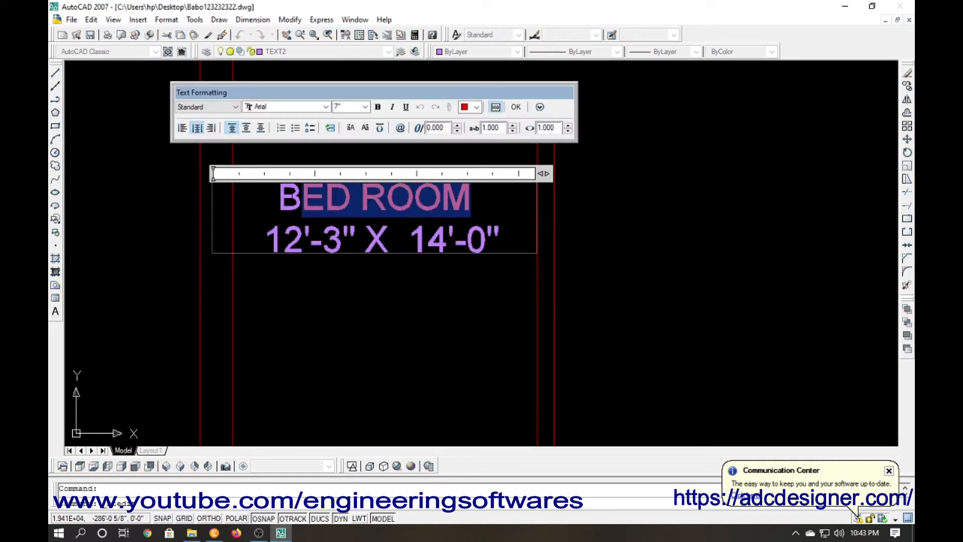
text(KIT)
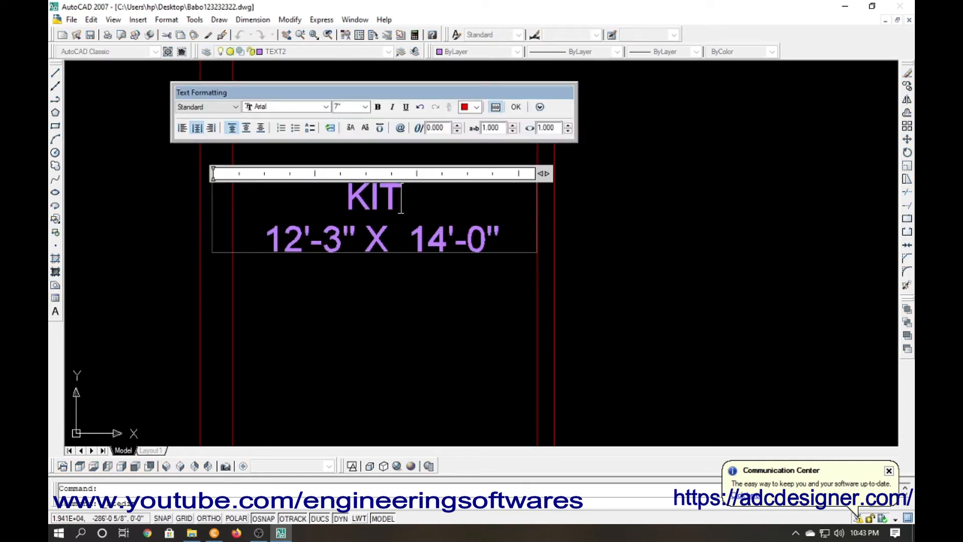
text(CHEN)
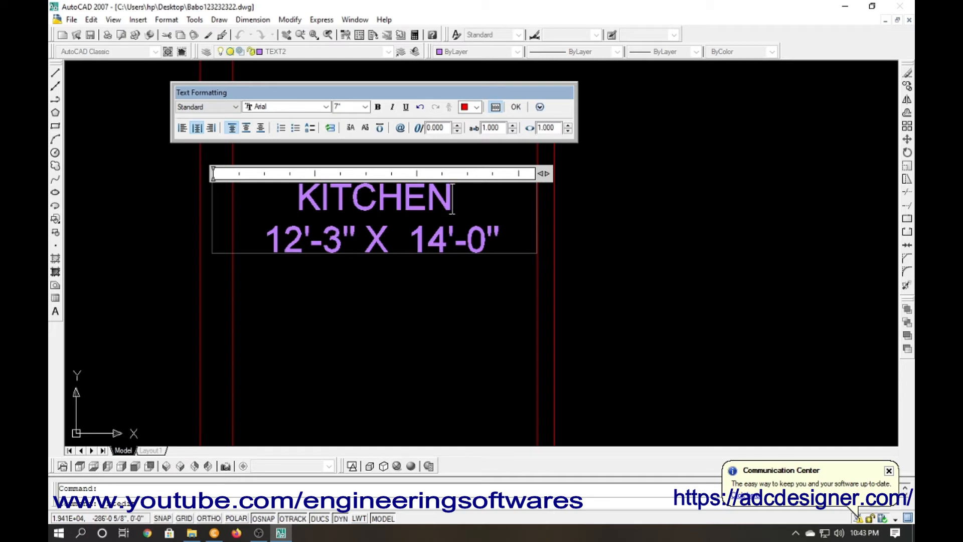
click(327, 275)
Measure the kitchen's width and length with aligned dimensions on its upper and left walls, without placing them.
scroll(313, 255, down, 5)
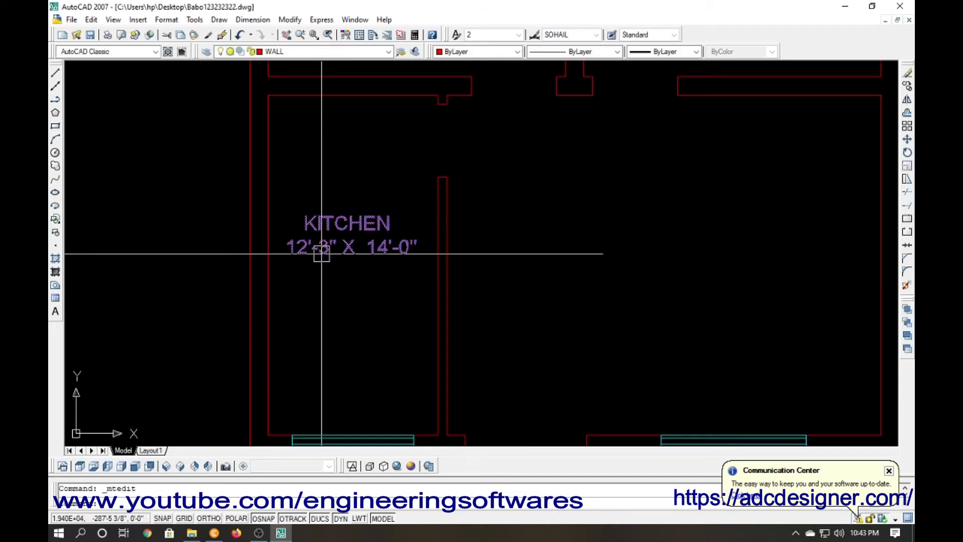
key(Return)
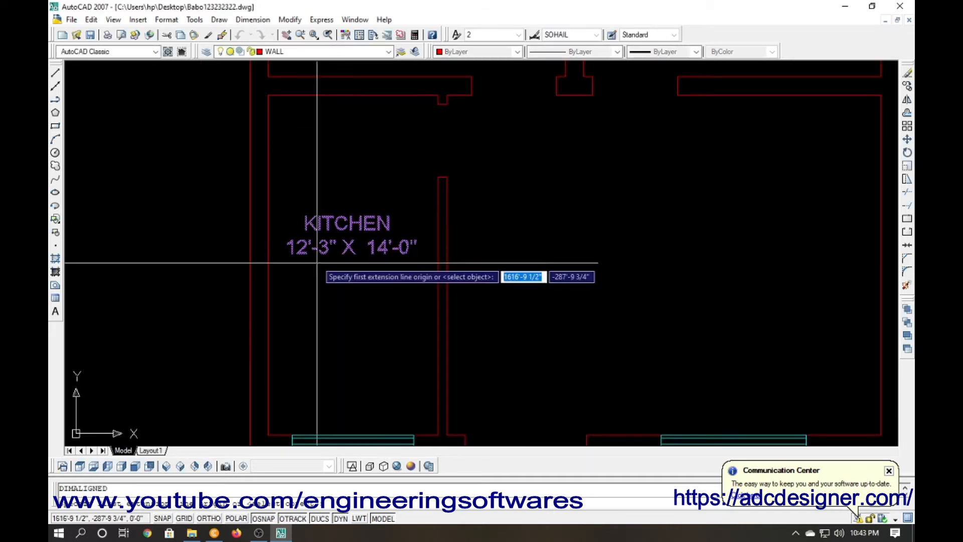
key(Return)
click(341, 96)
key(Escape)
key(Return)
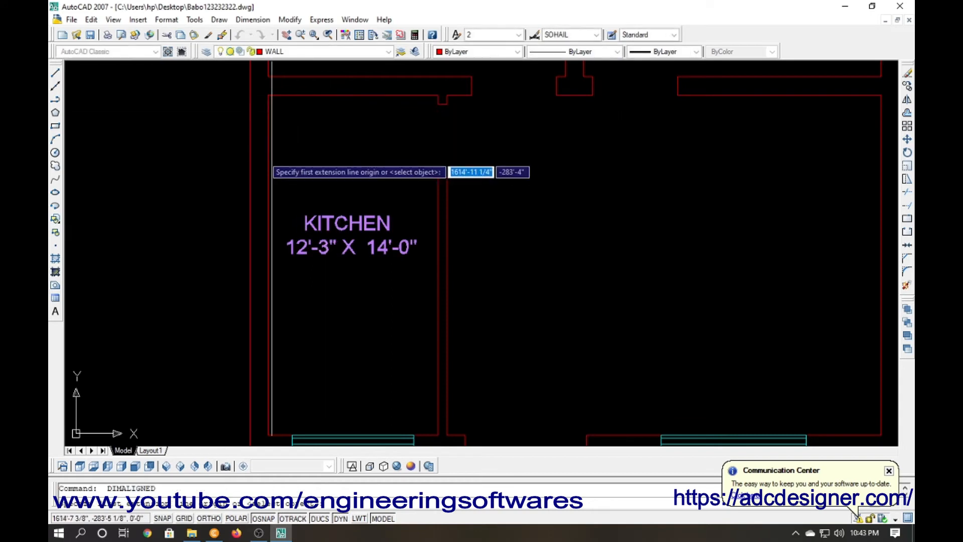
key(Return)
click(267, 159)
key(Escape)
Change the width in the kitchen label so its size line reads 7'-0" X 14'-0".
click(326, 249)
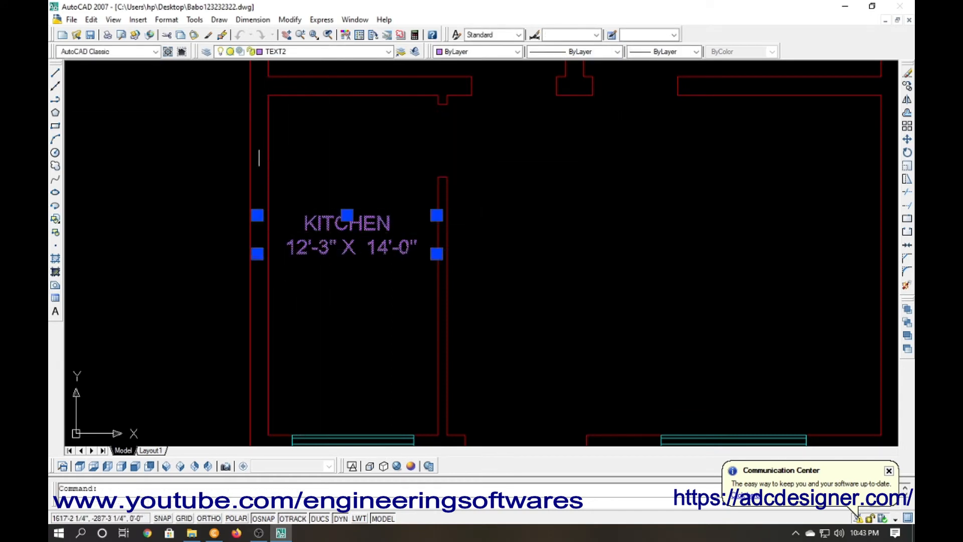
double_click(329, 249)
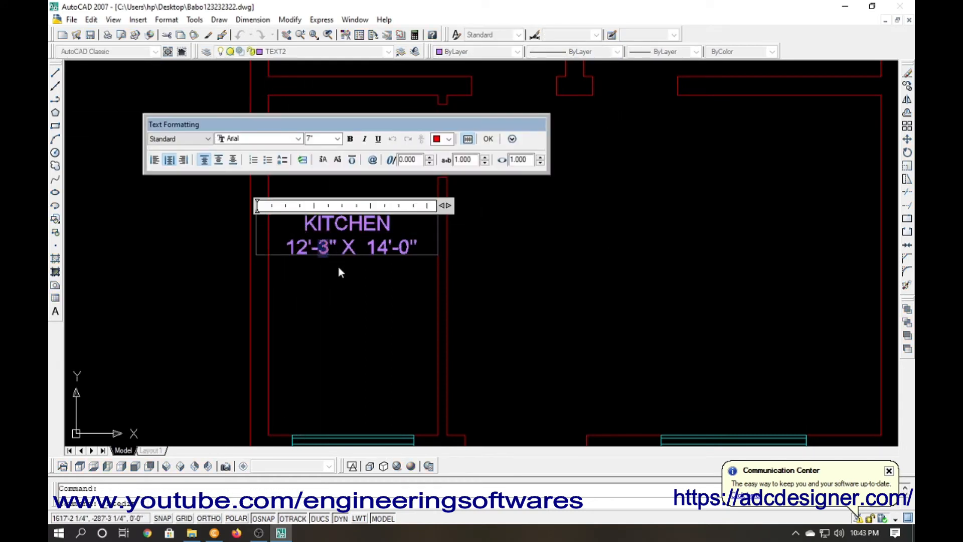
text(0)
key(Left)
key(Left)
key(Left)
key(shift+Left)
key(shift+Left)
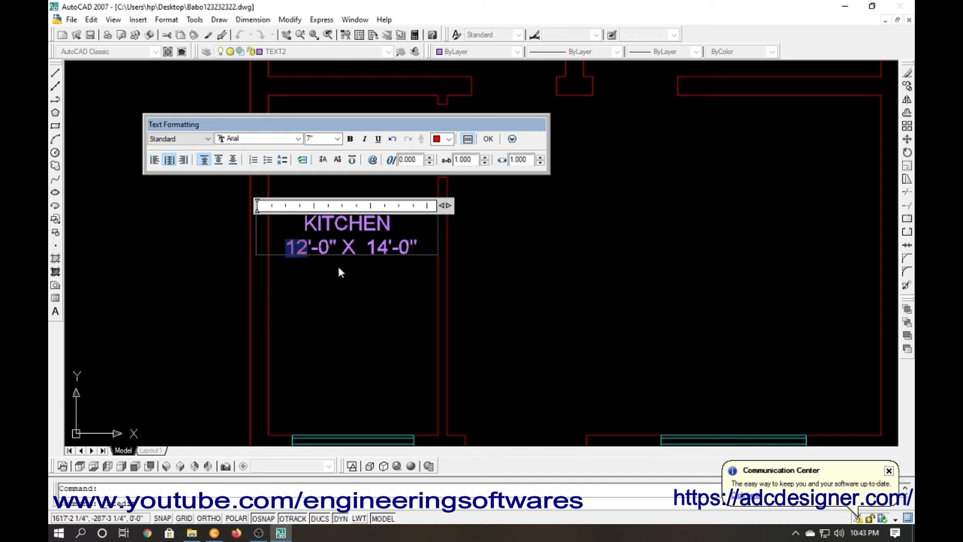
text(7)
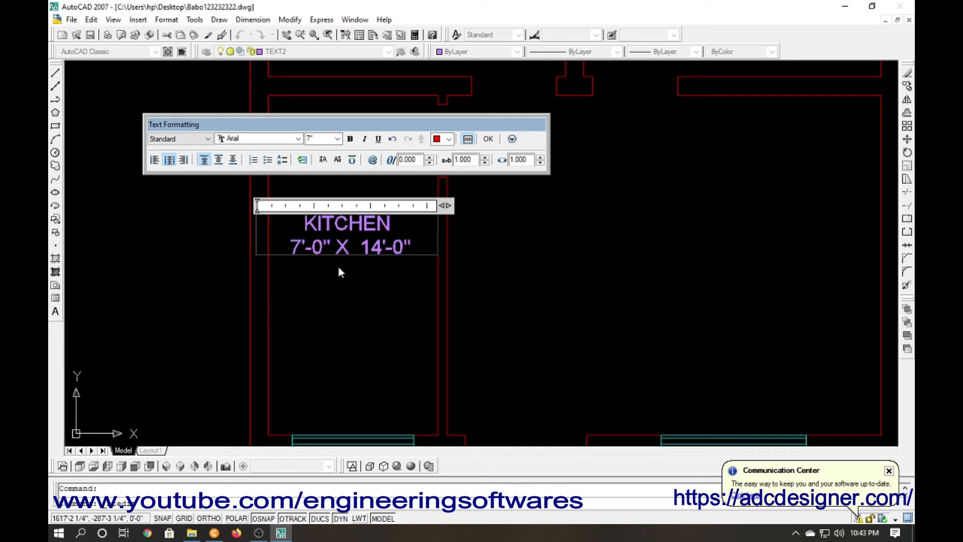
key(Right)
key(Right)
key(Right)
key(Right)
click(340, 303)
Check the kitchen's length with an aligned dimension on its left wall, without placing it.
text(DA)
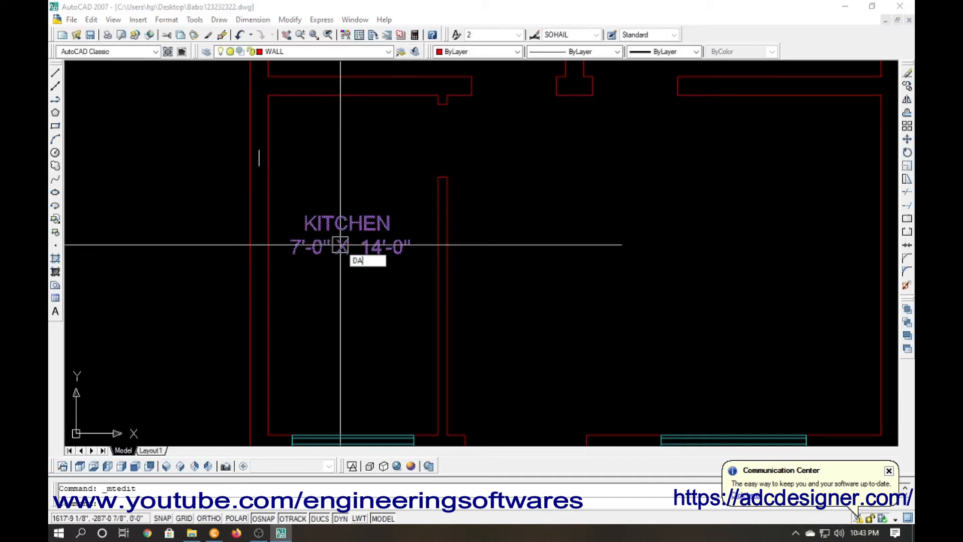
text(L)
key(Return)
key(Return)
click(268, 201)
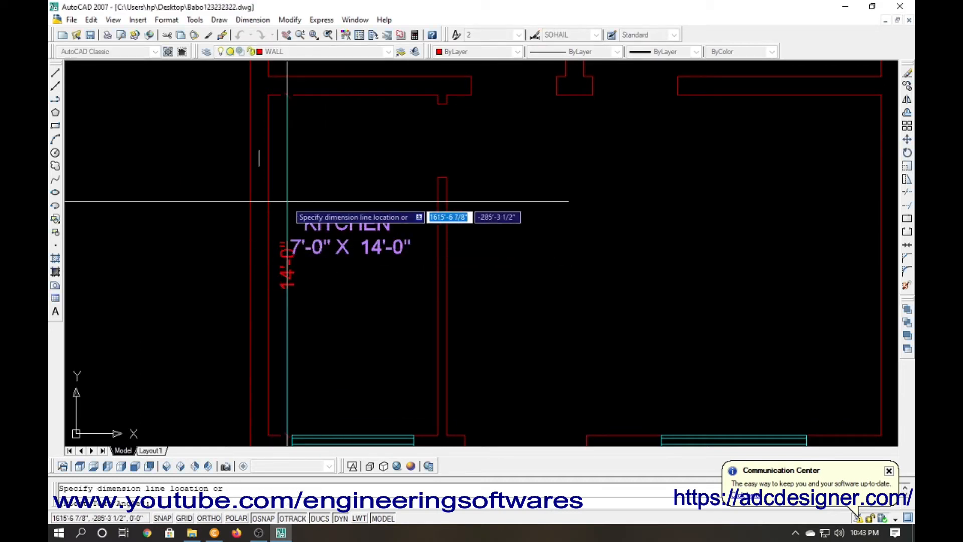
key(Escape)
Copy the kitchen label into the middle of the large room to its right.
click(315, 255)
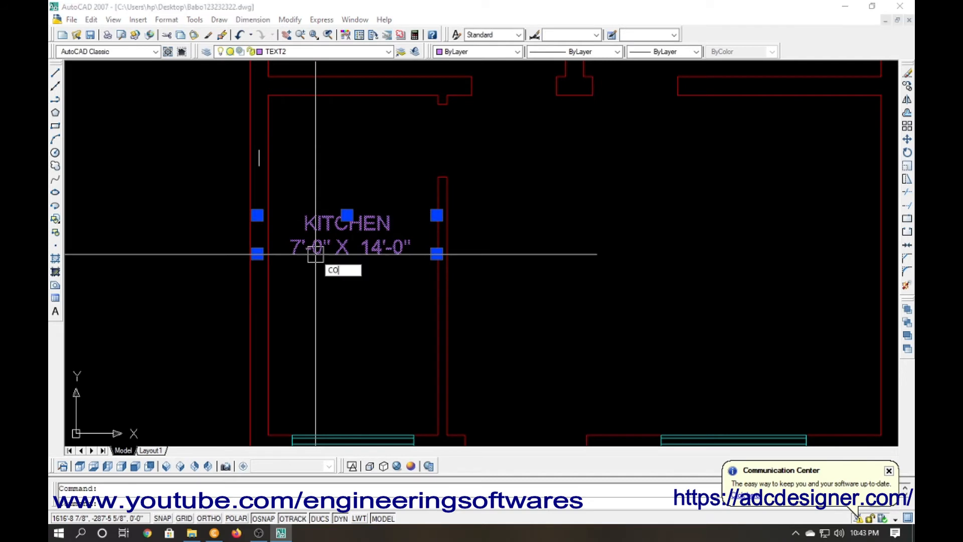
text(CO)
key(Return)
click(269, 254)
scroll(321, 261, down, 2)
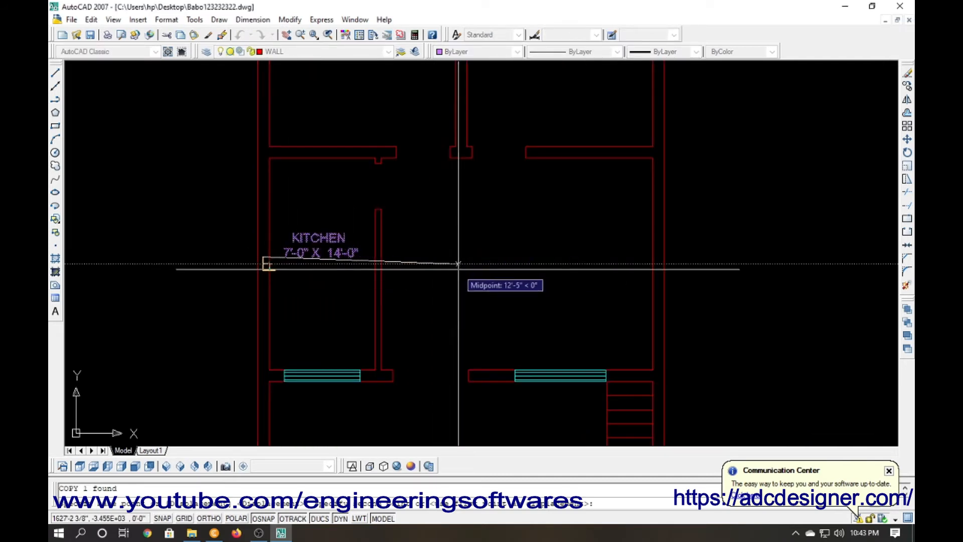
click(472, 263)
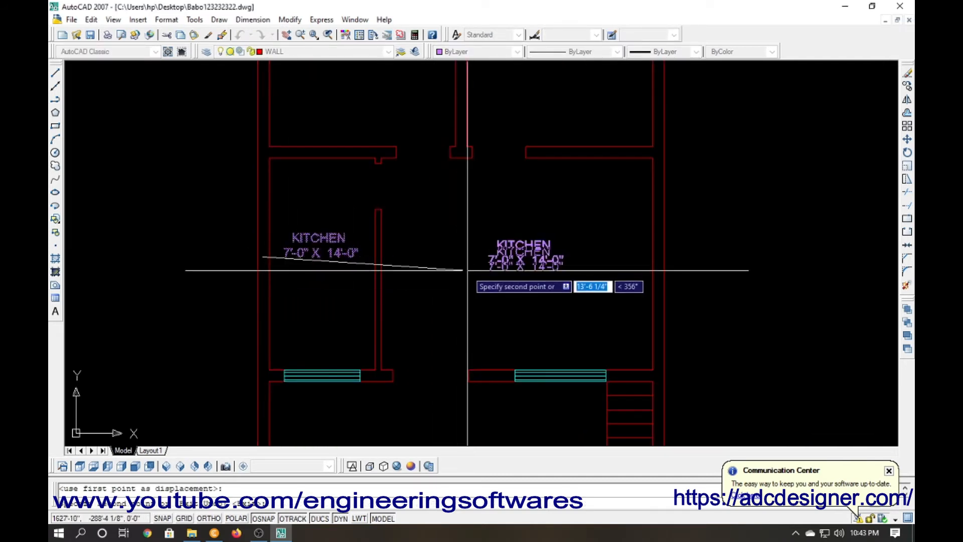
key(Escape)
Measure the large room's width from the kitchen partition to the right wall and its length, without placing dimensions.
text(DA)
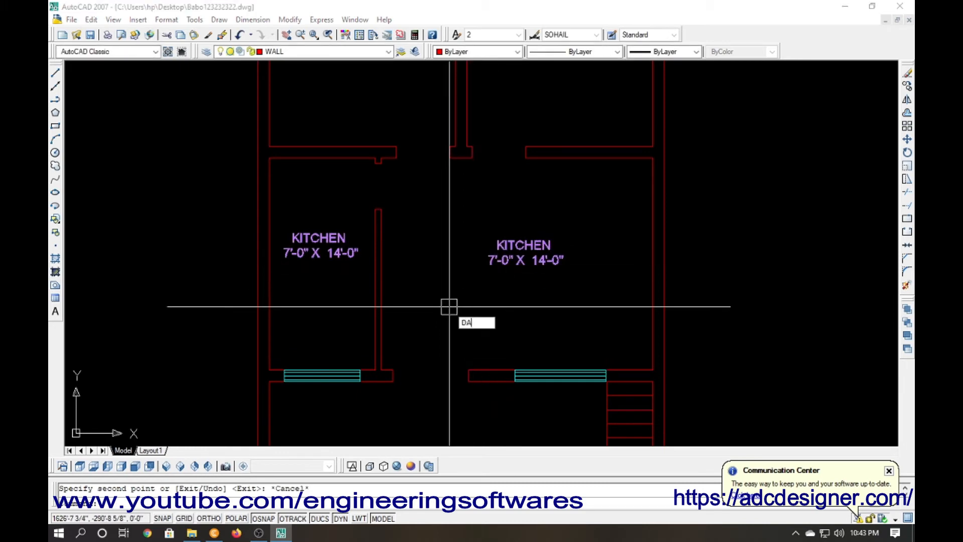
text(L)
key(Return)
click(381, 290)
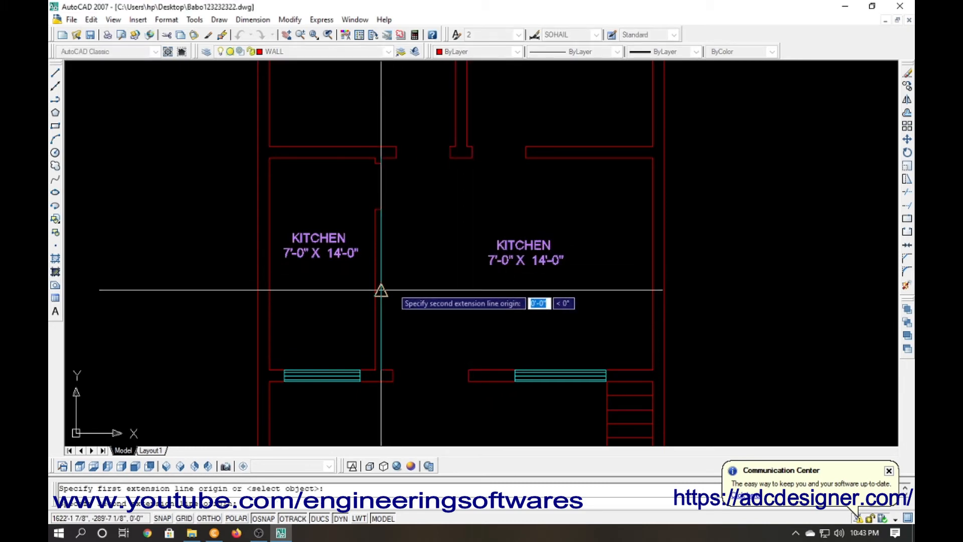
click(639, 301)
key(Escape)
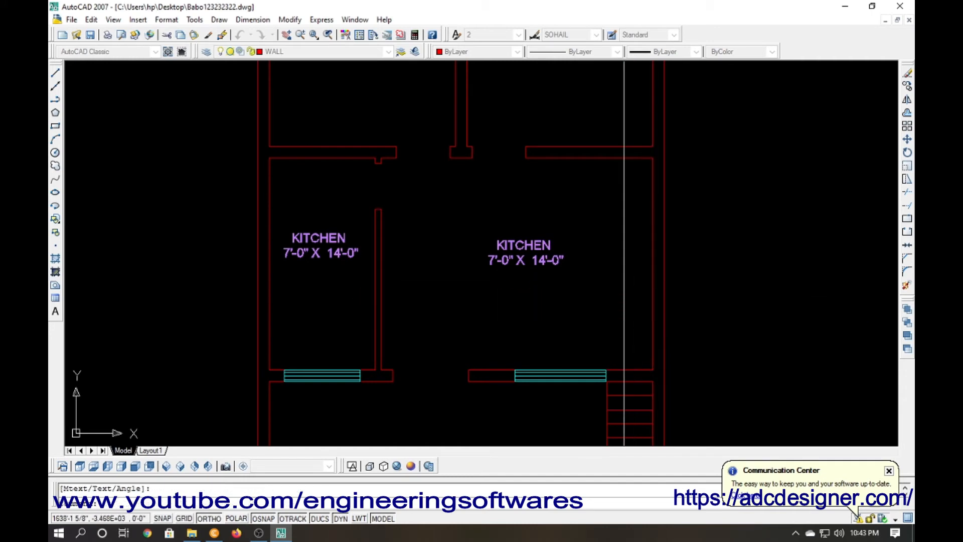
key(Return)
key(Return)
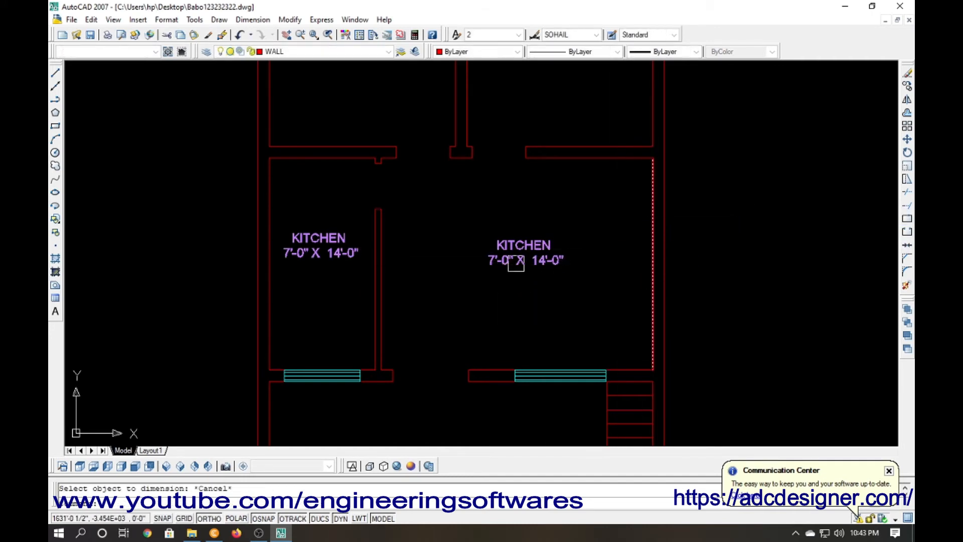
key(Escape)
Set the size line in the large room's label to 17'-10" X 14'-0".
double_click(512, 266)
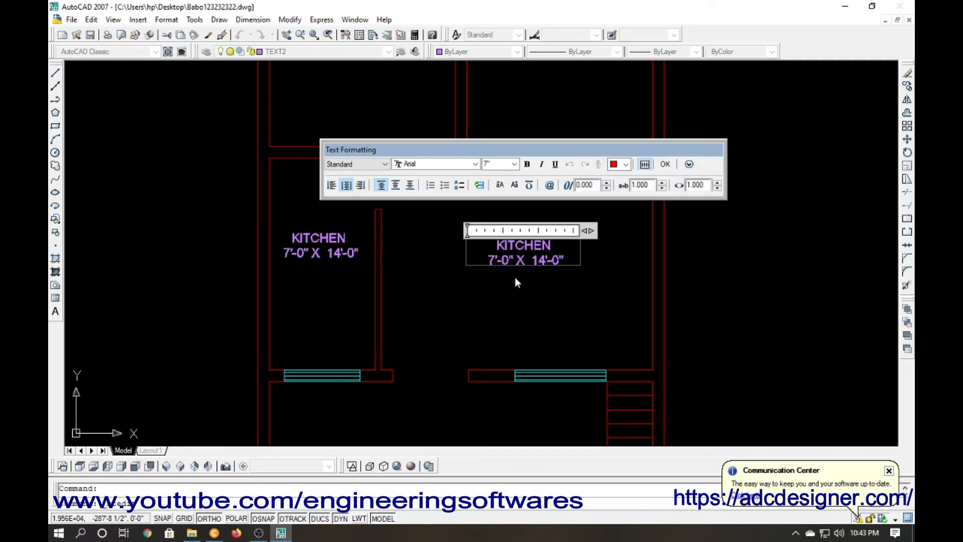
text(17'-)
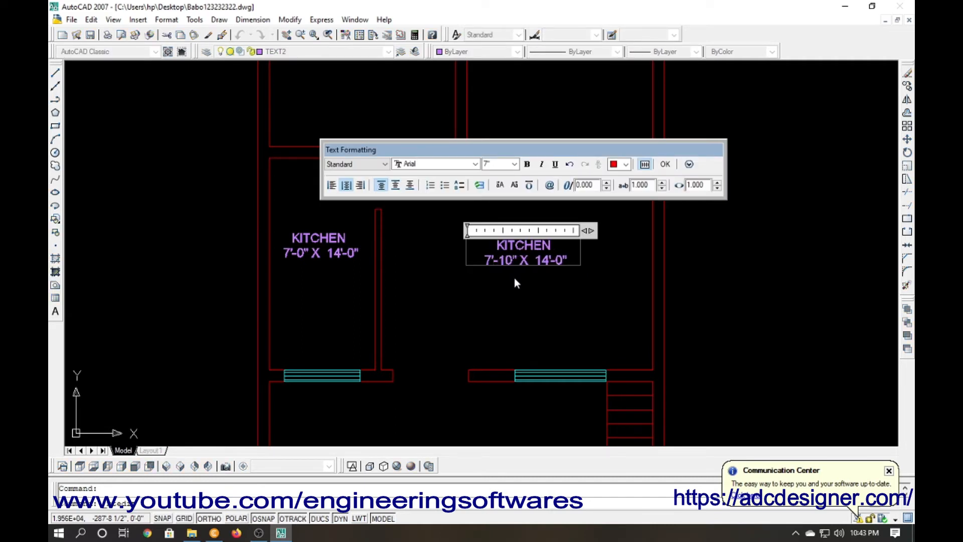
text(1)
click(543, 279)
Rename the large room's label from KITCHEN to TV LOUNGE.
click(523, 239)
double_click(523, 239)
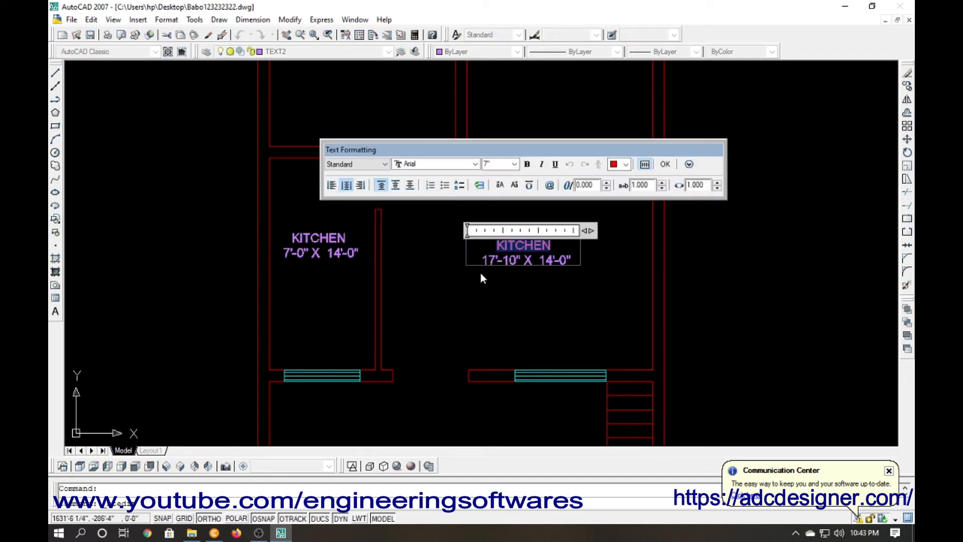
text(TV LOUNGE)
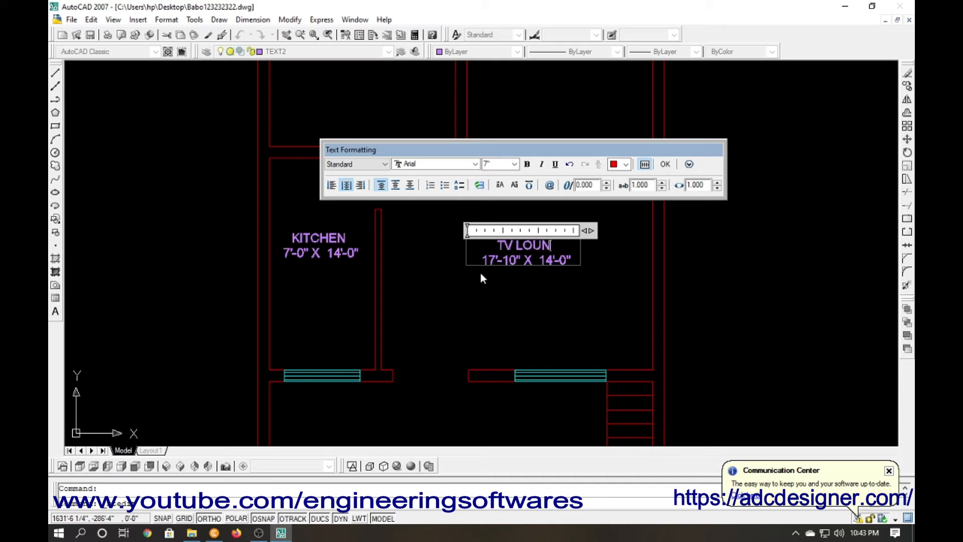
click(494, 279)
key(Escape)
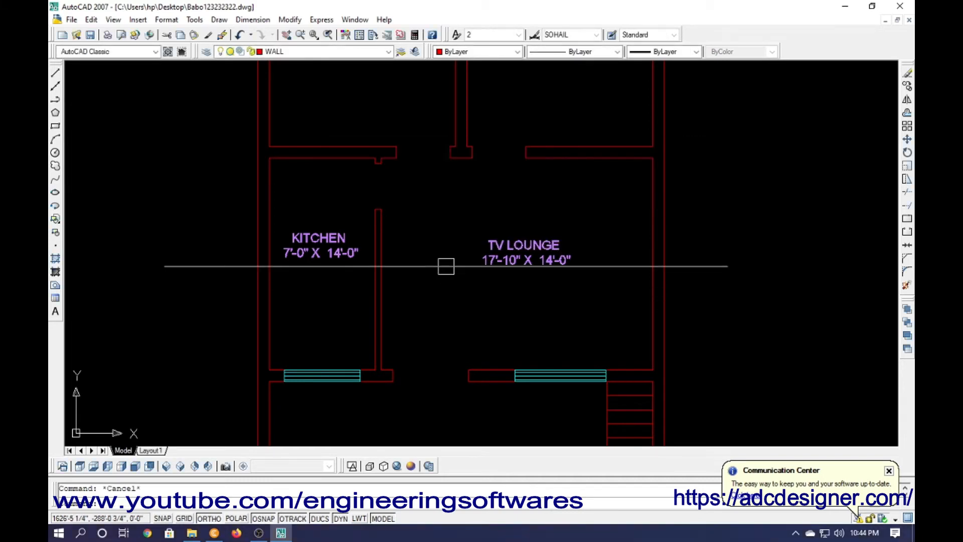
Copy the right bath's door to just above the left bedroom's doorway, with Ortho off for free placement.
scroll(425, 251, down, 3)
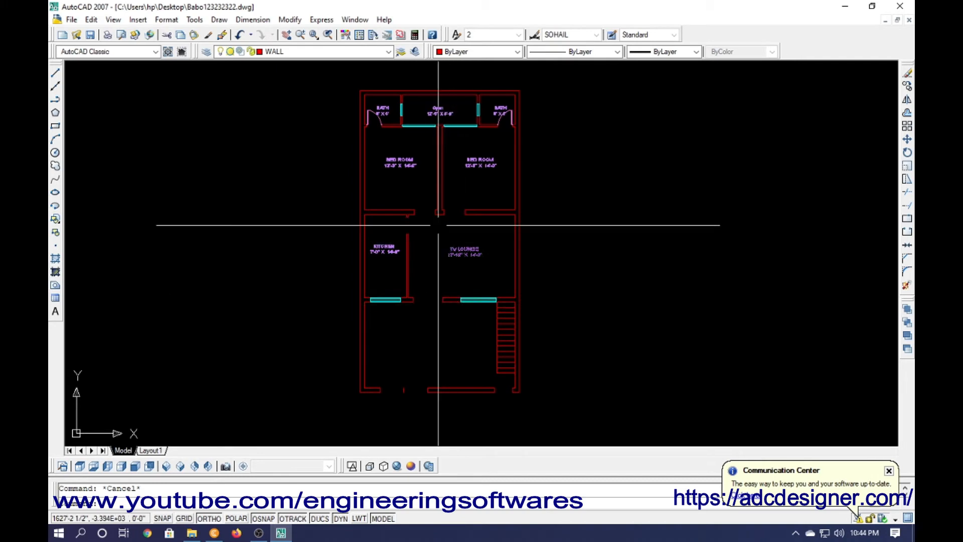
scroll(511, 123, up, 5)
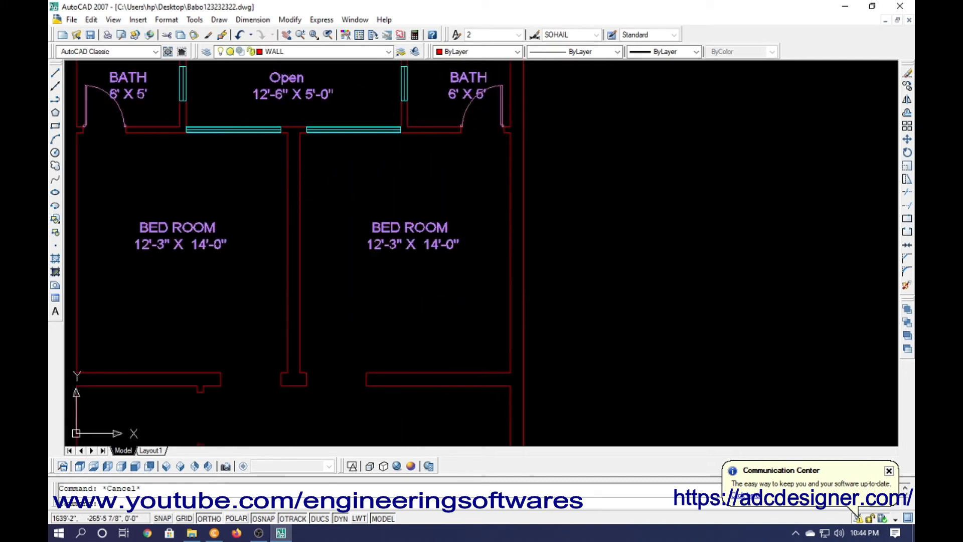
click(503, 124)
text(CO)
key(Return)
click(485, 146)
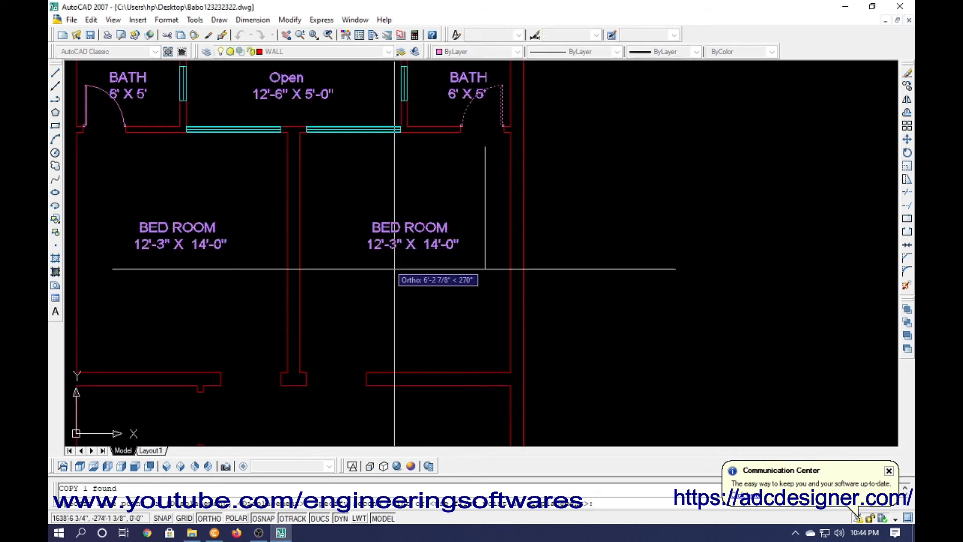
key(F8)
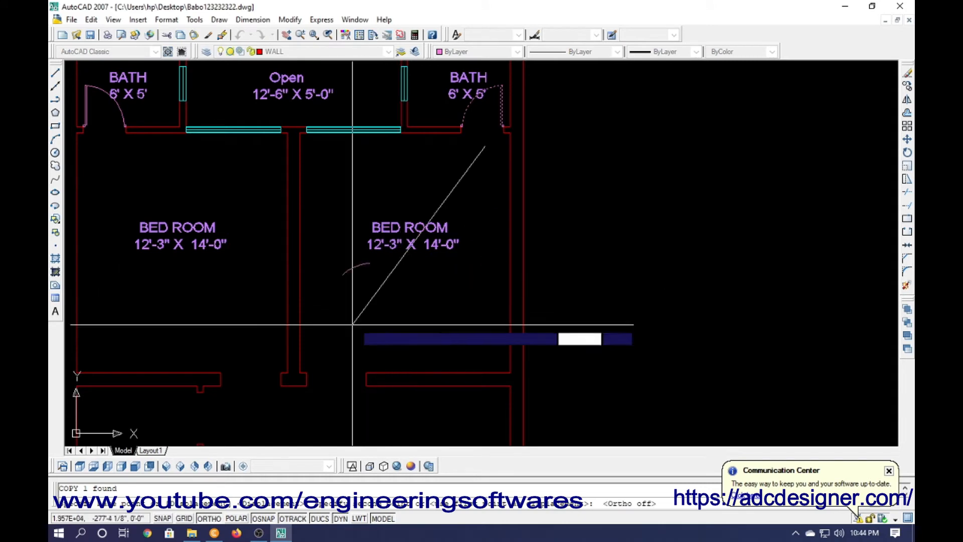
click(245, 373)
key(Escape)
scroll(249, 375, up, 2)
Align the copied door's two jambs to the midpoints of the left bedroom doorway's wall ends, scaling it to the opening, with Ortho on.
key(F8)
scroll(248, 371, up, 2)
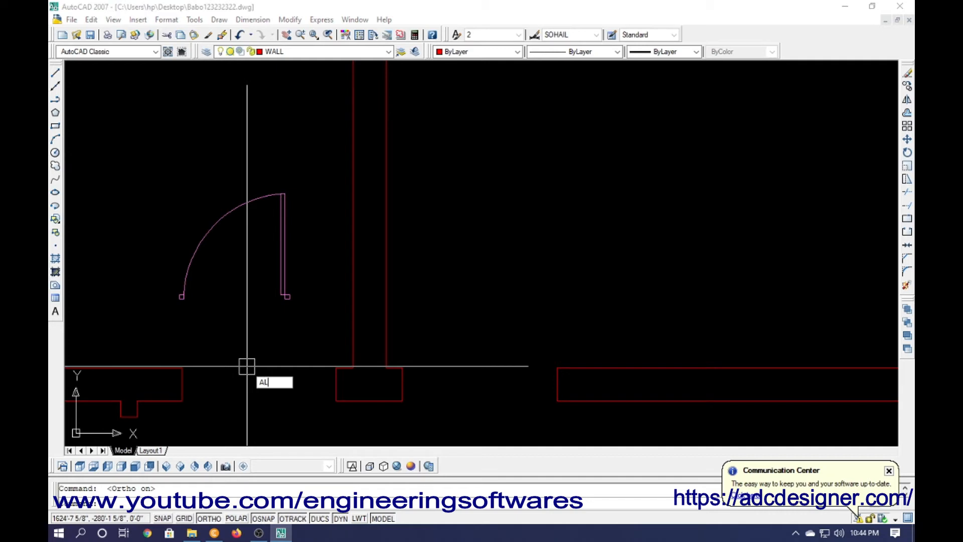
key(Return)
click(284, 300)
key(Return)
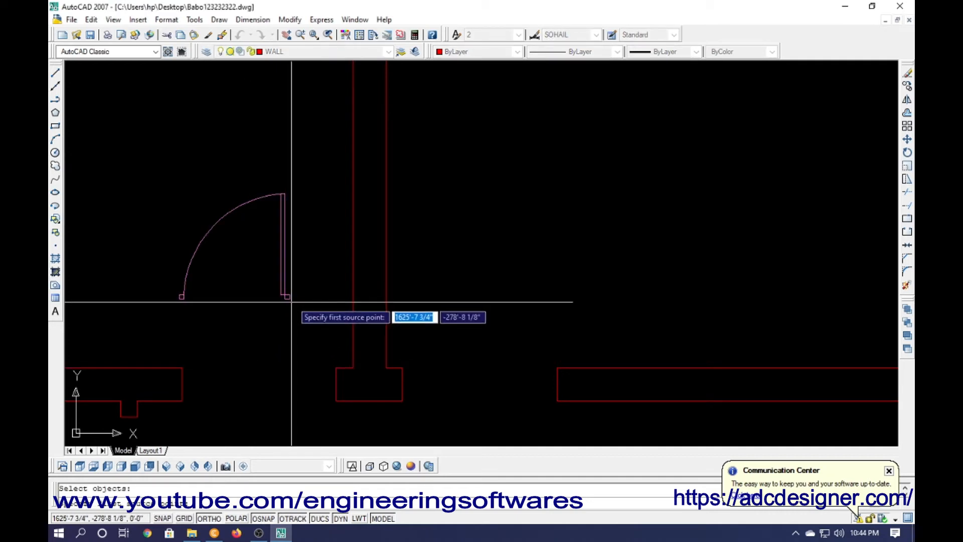
click(287, 297)
click(336, 382)
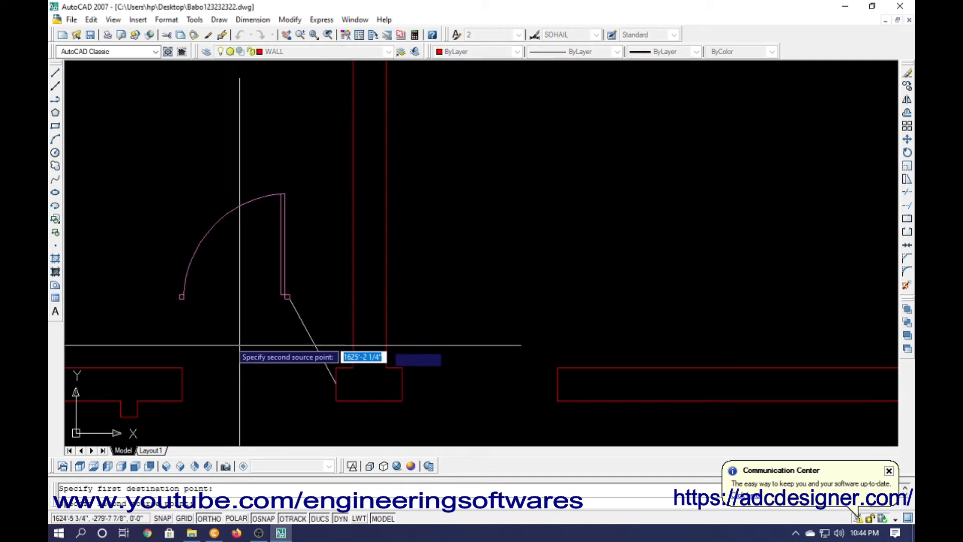
click(182, 297)
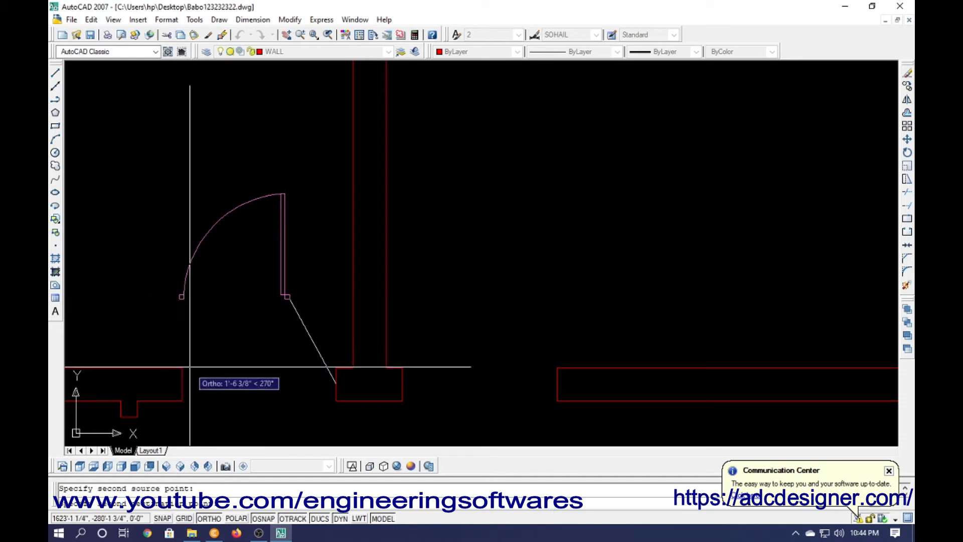
key(Return)
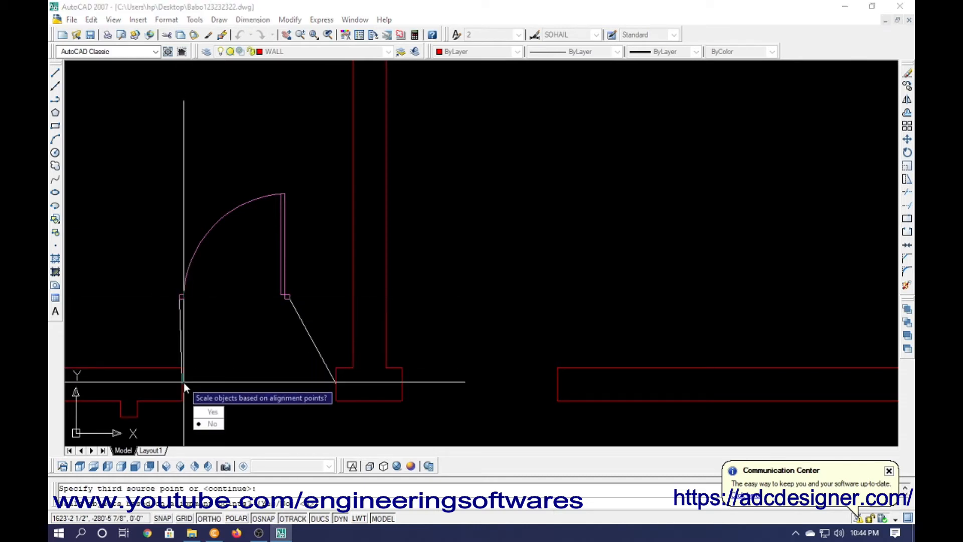
key(Return)
key(Escape)
click(308, 307)
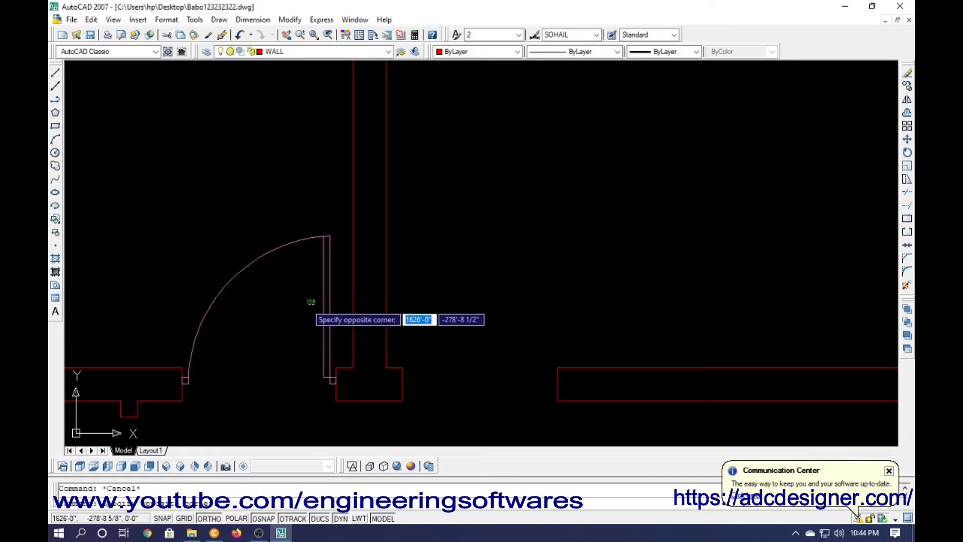
Mirror the left bedroom's door about the centreline of the wall between the bedrooms into the right bedroom's doorway, keeping the original.
click(264, 231)
text(MI)
key(Return)
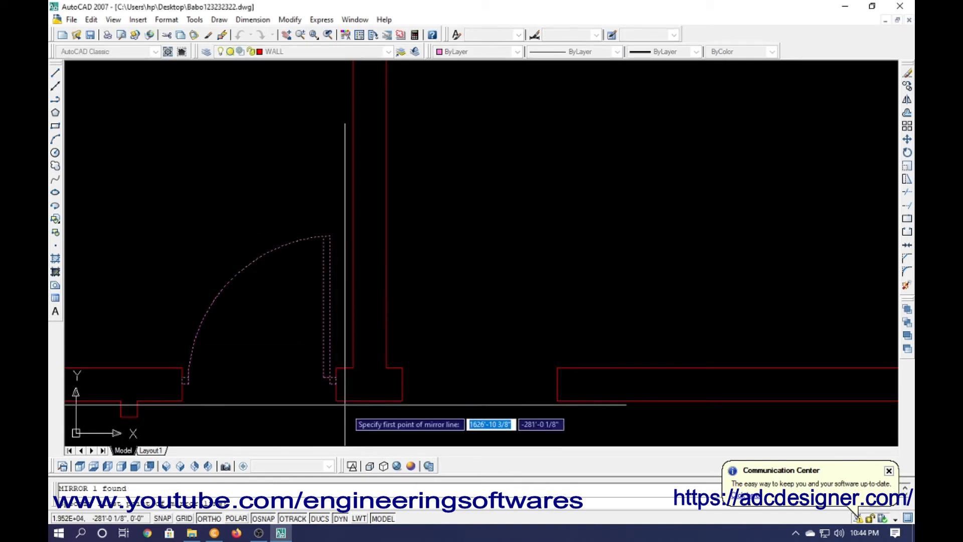
click(370, 400)
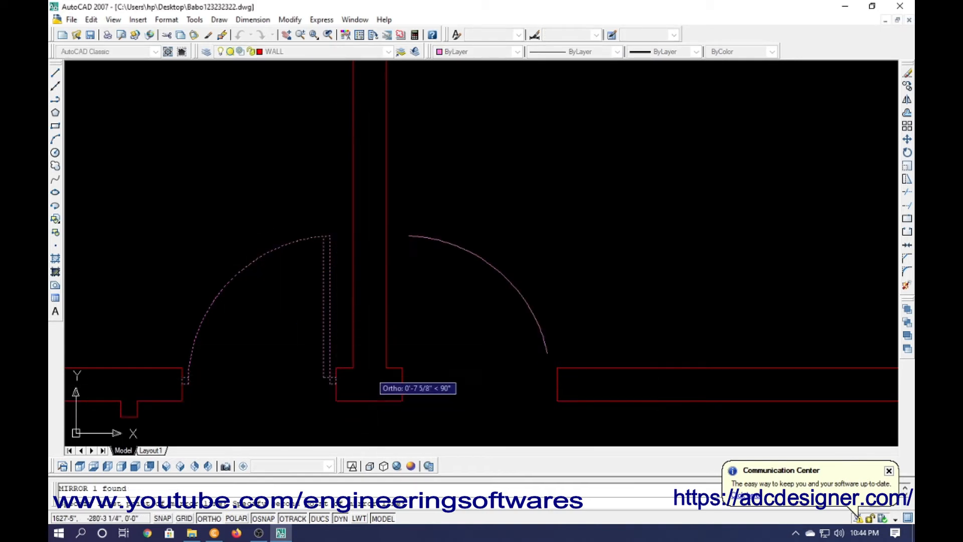
click(373, 381)
scroll(336, 366, down, 3)
key(Escape)
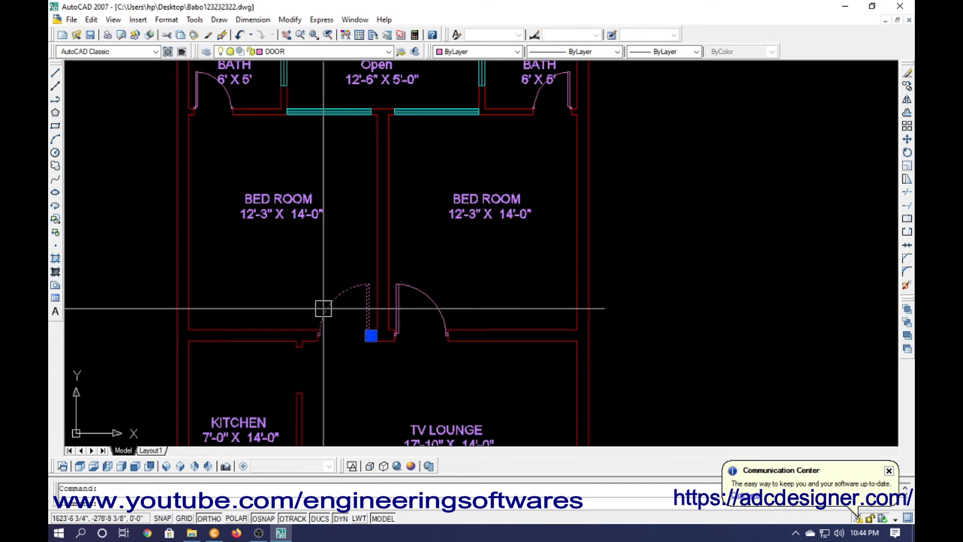
key(Escape)
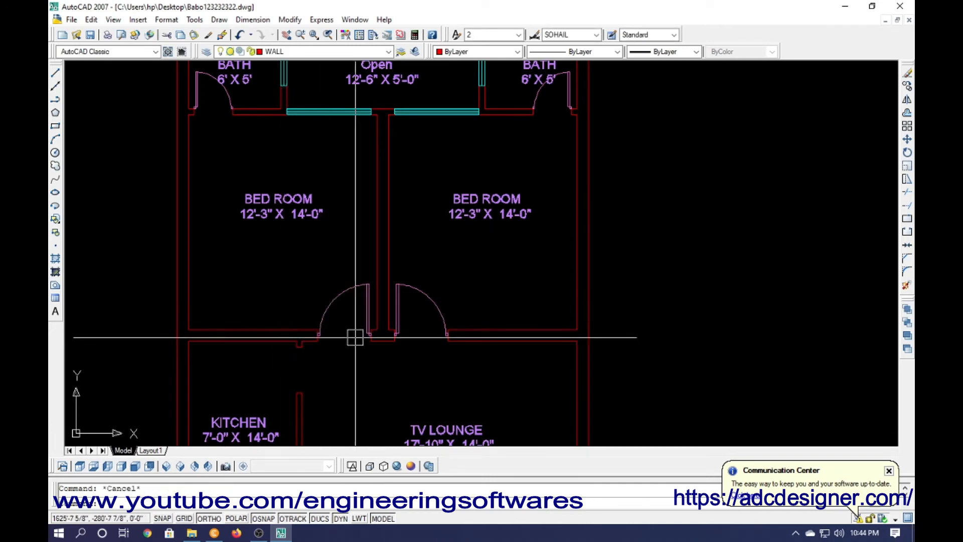
Copy the left bedroom's door about 5'-8" straight to the left.
click(435, 295)
key(Escape)
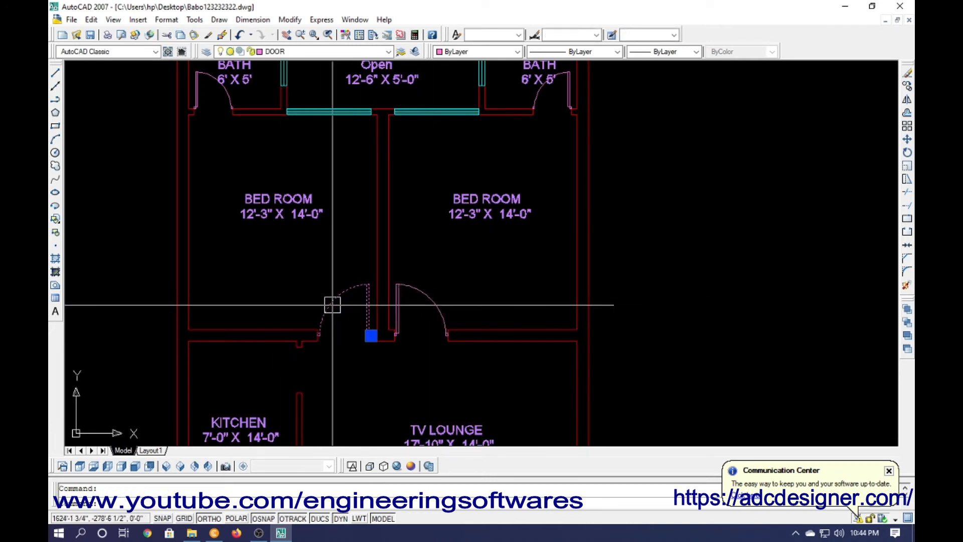
key(Return)
click(342, 350)
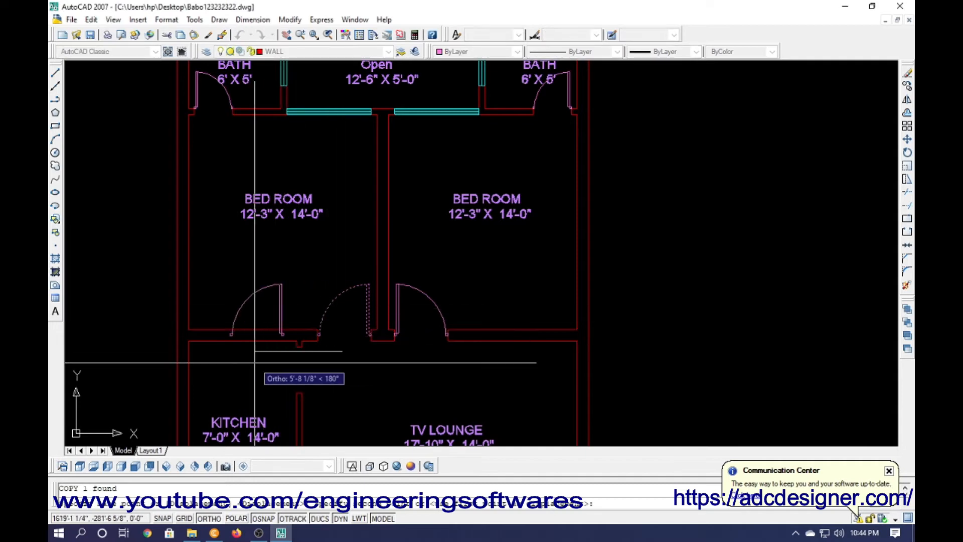
click(254, 361)
key(Escape)
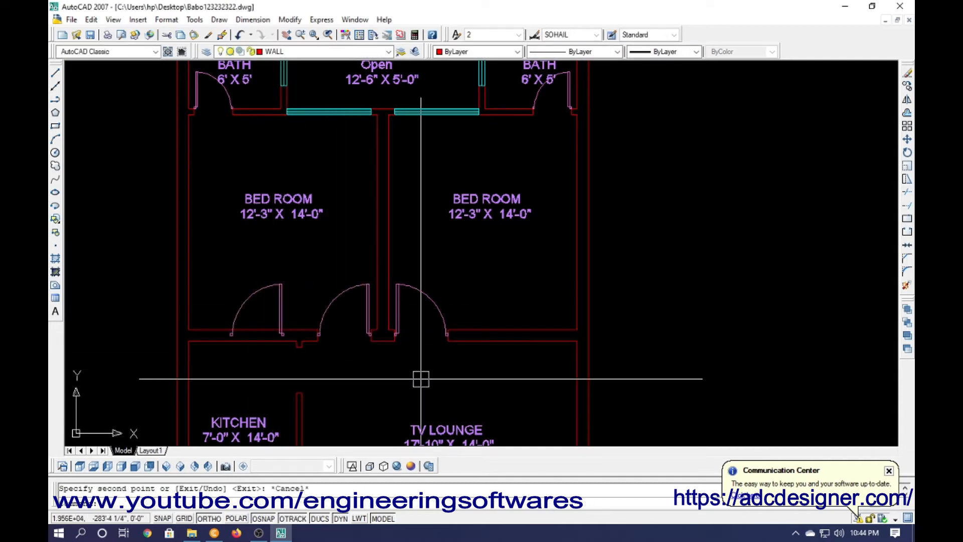
Rotate the new door copy 90° counterclockwise about a base point below it in the kitchen.
text(RO)
key(Return)
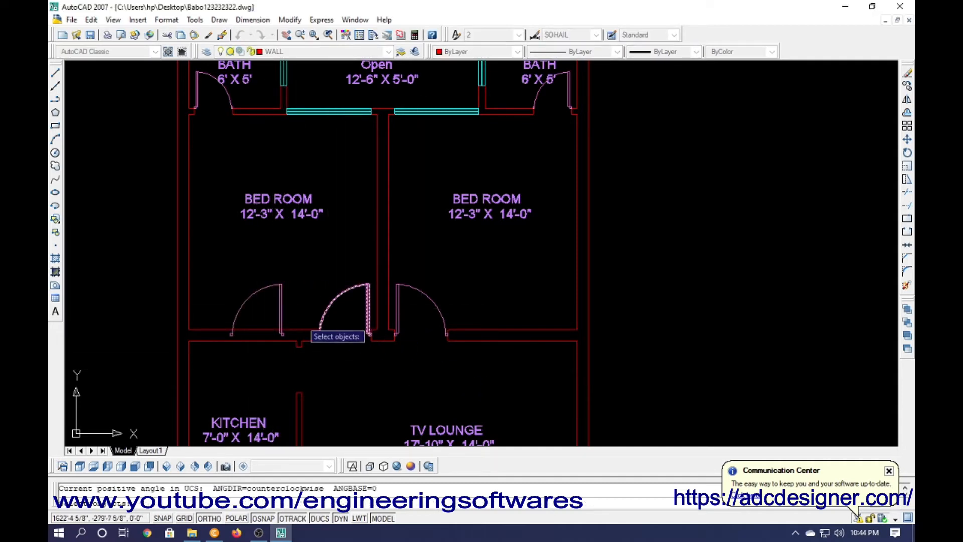
key(Return)
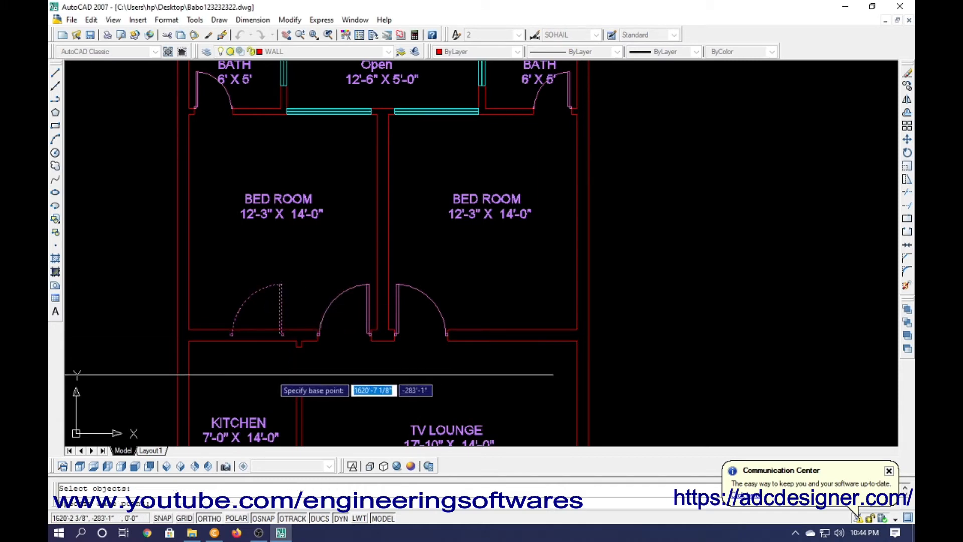
click(272, 374)
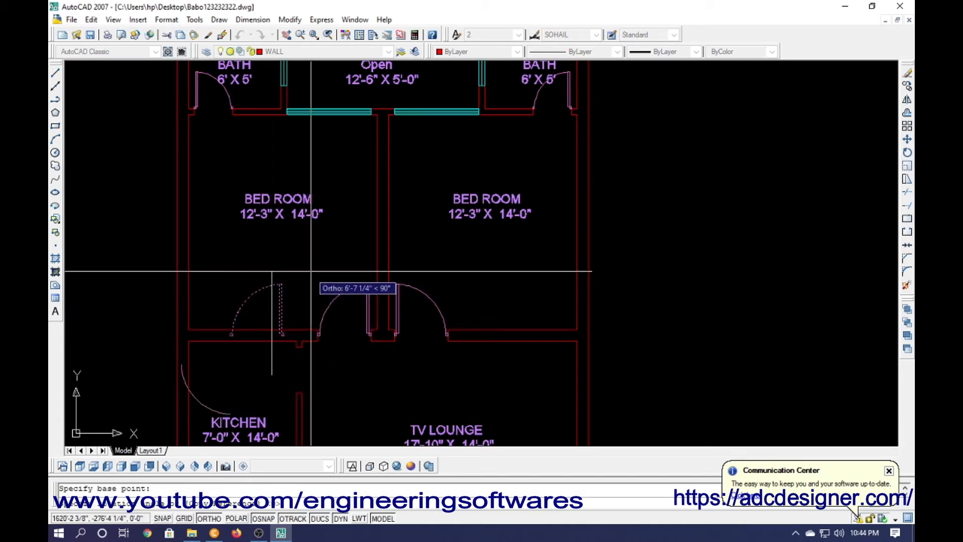
key(Escape)
Align the rotated door's two jambs to the midpoints of the kitchen doorway's wall ends, scaling it to the opening.
scroll(214, 382, up, 3)
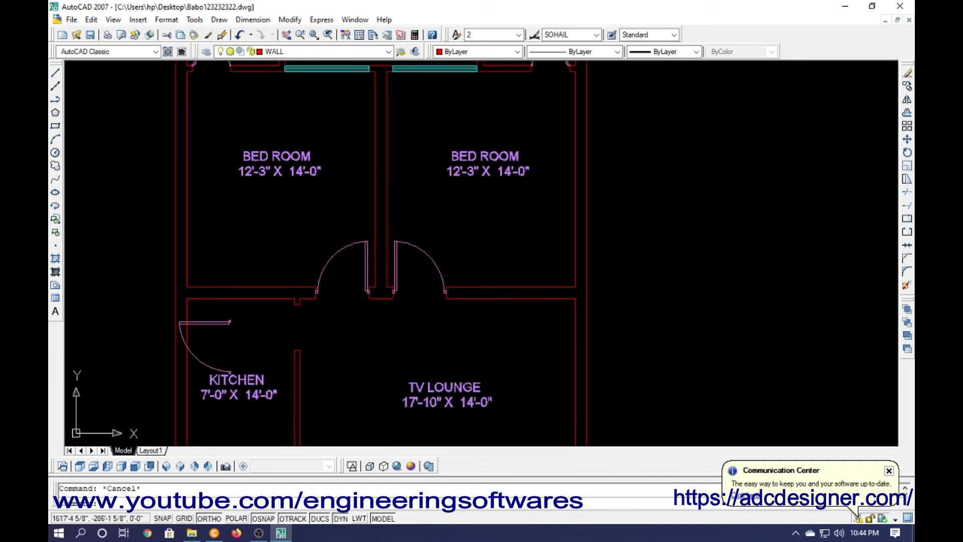
text(AL)
key(Return)
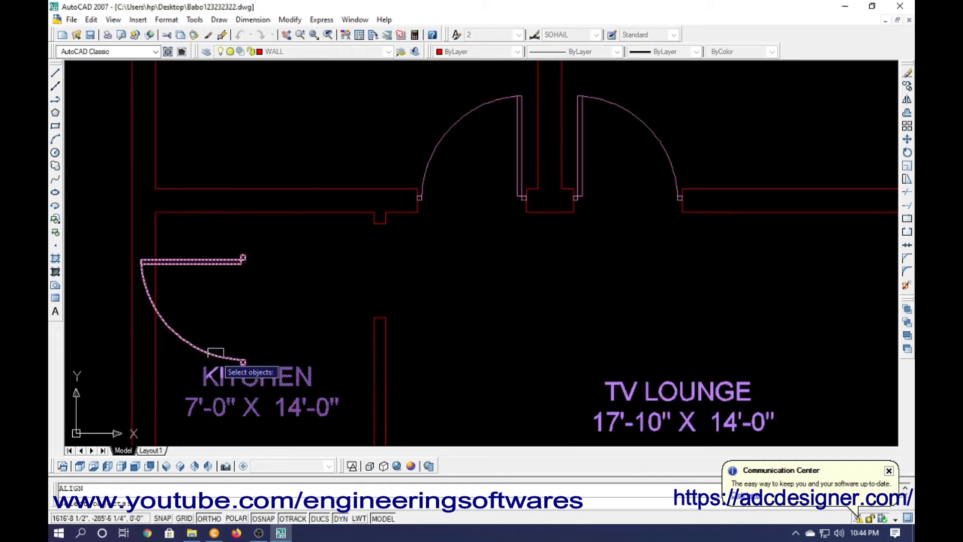
key(Return)
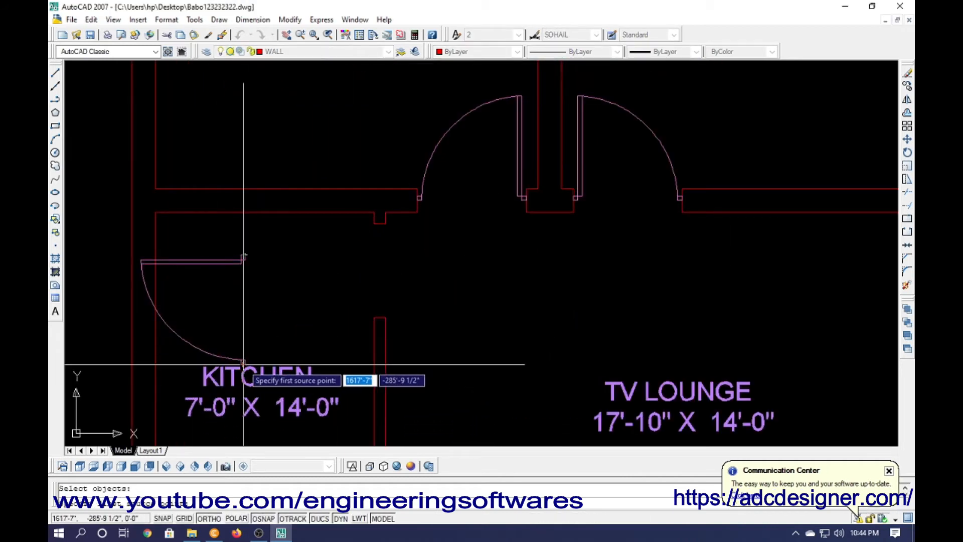
scroll(244, 363, up, 2)
scroll(241, 331, down, 1)
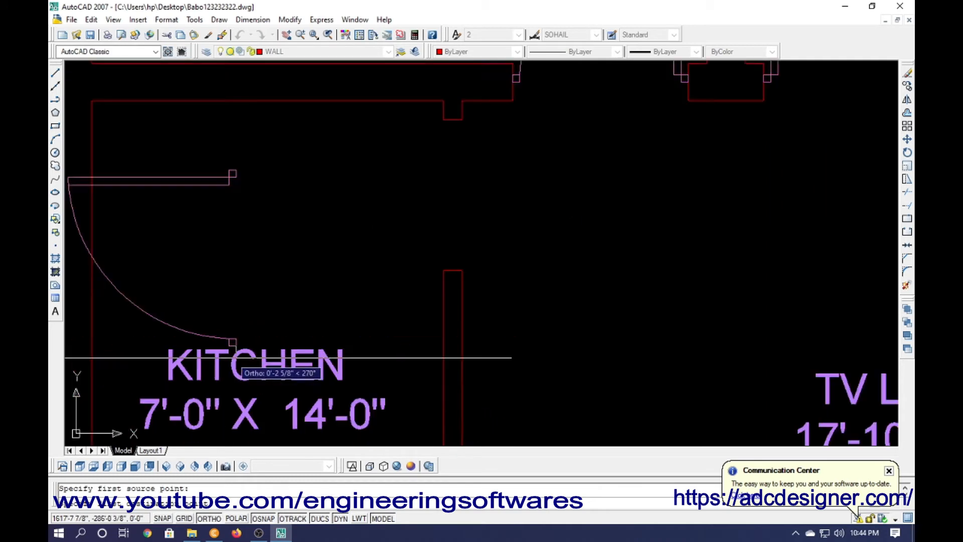
click(232, 342)
click(453, 271)
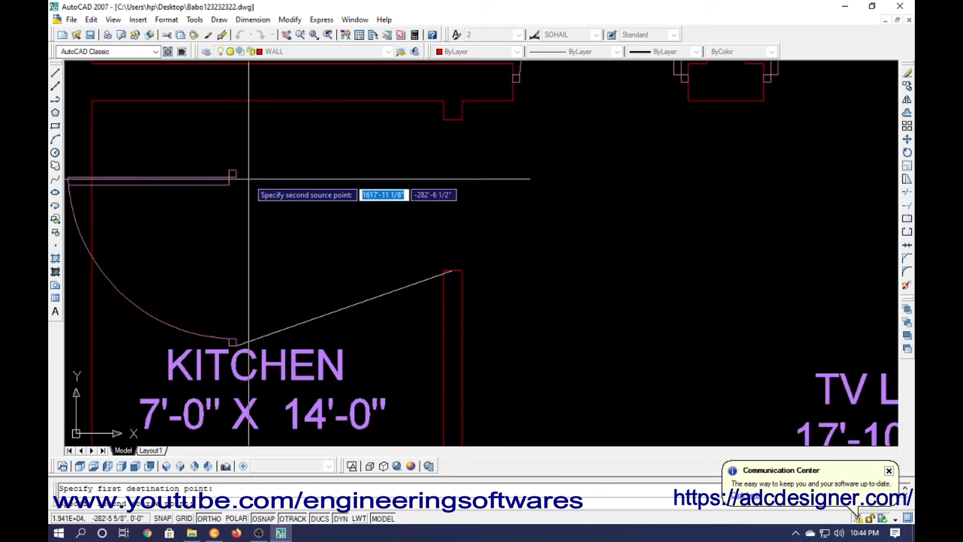
click(232, 171)
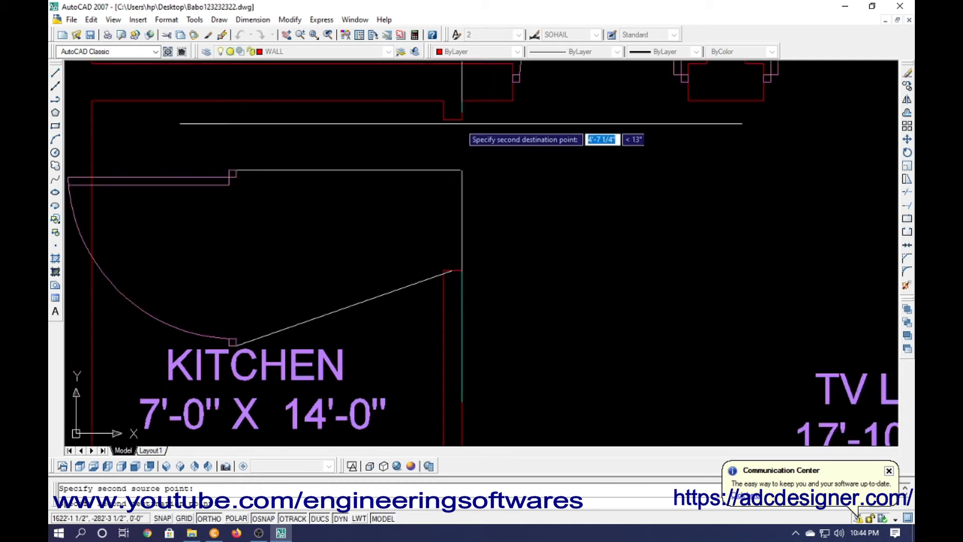
click(453, 119)
key(Return)
text(y)
key(Return)
scroll(359, 187, down, 3)
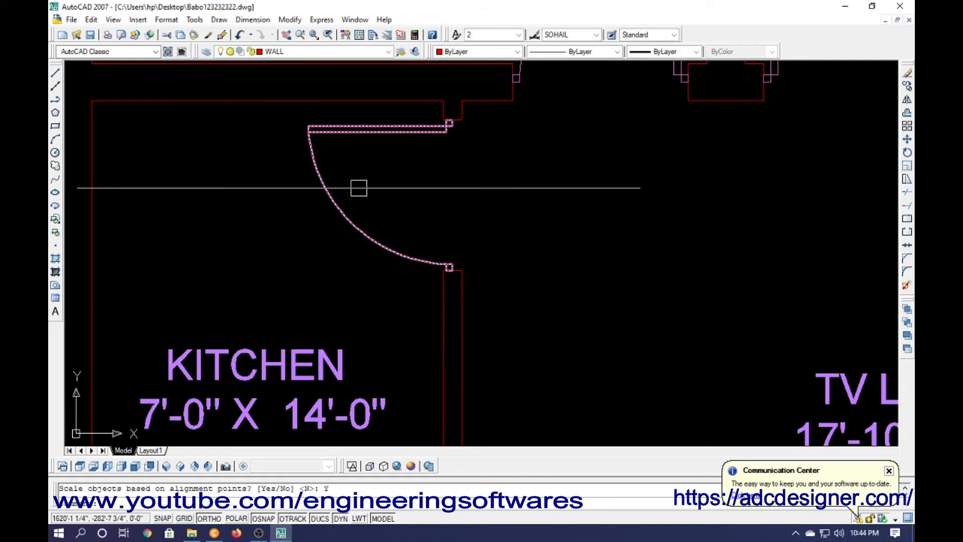
key(Escape)
Offset the left wall end of the TV lounge's lower opening by 30 into the opening as a centre line.
scroll(365, 322, up, 5)
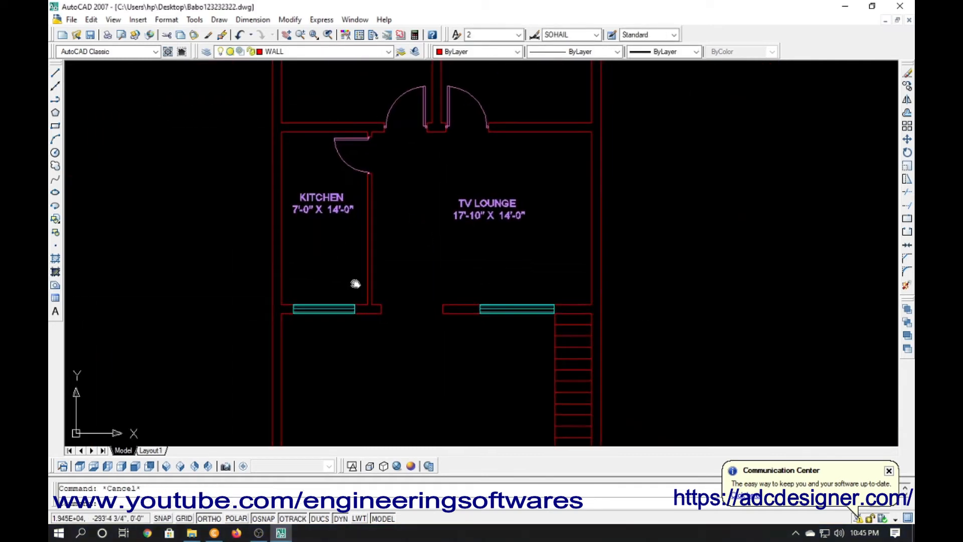
text(o)
key(Return)
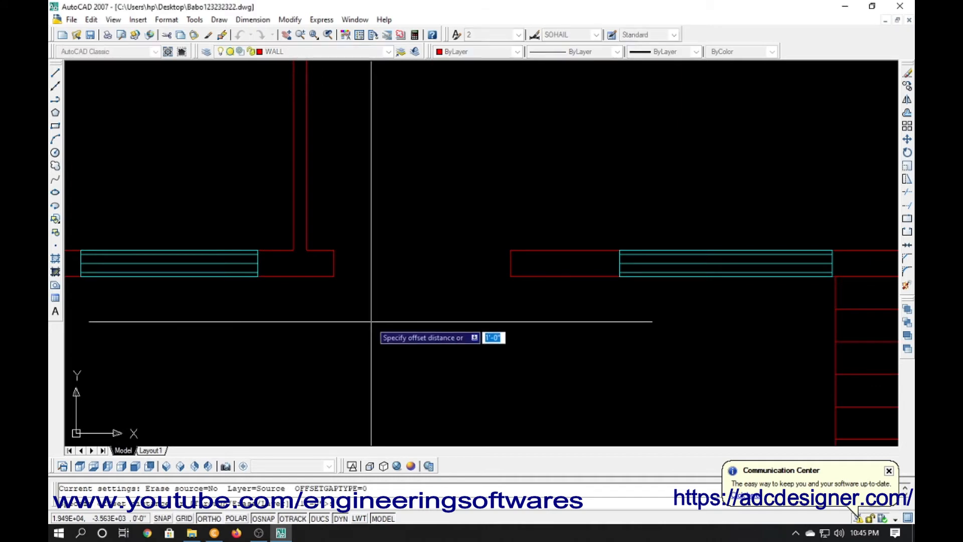
text(30)
key(Return)
click(337, 272)
click(371, 271)
key(Escape)
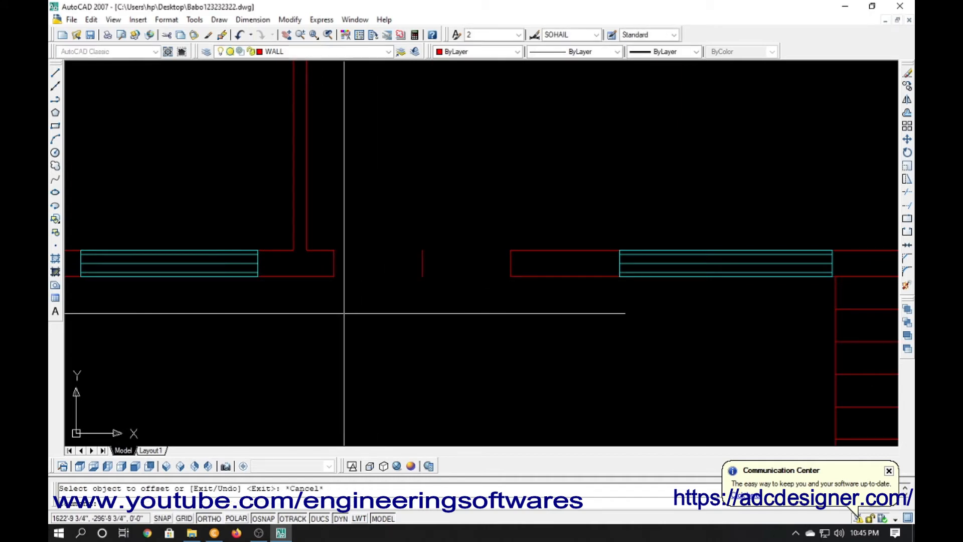
Copy the left bedroom's door straight down to just above the TV lounge's lower opening.
scroll(332, 326, down, 4)
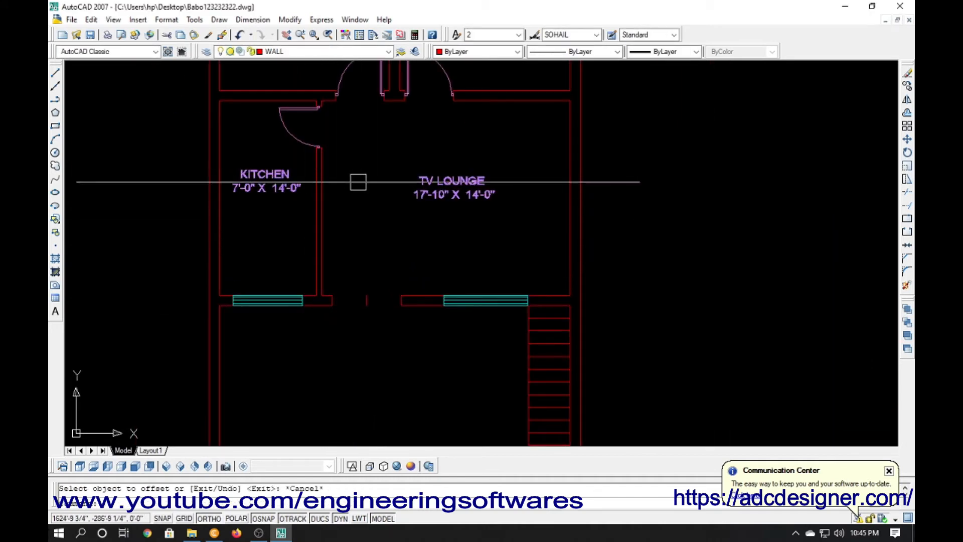
click(376, 86)
text(c)
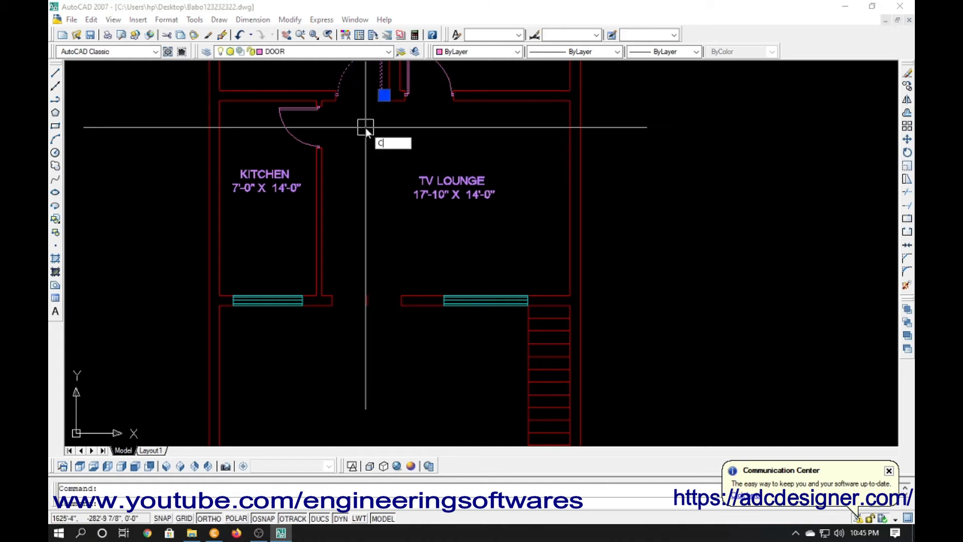
text(o)
key(Return)
click(363, 125)
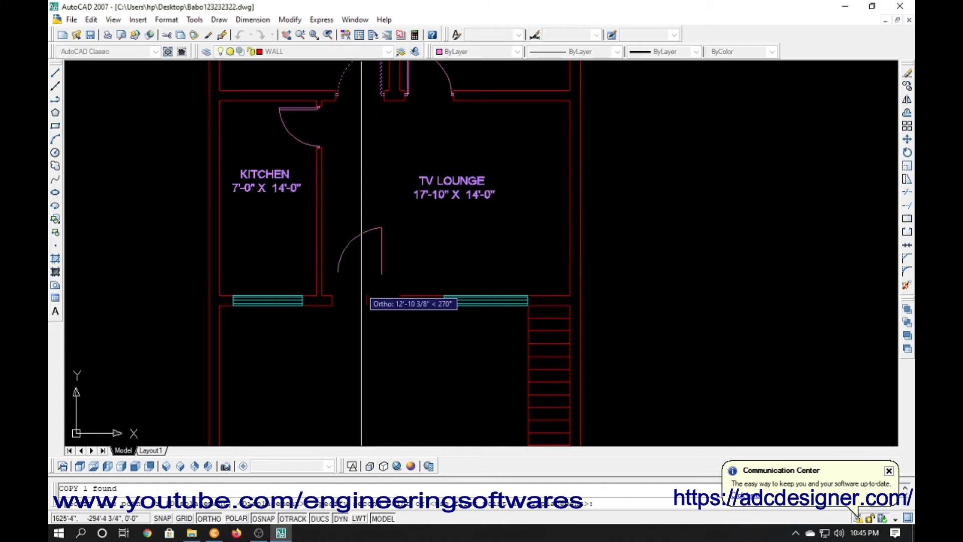
click(371, 301)
key(Escape)
Align the copied door's jambs to the midpoints of the centre line and the opening's left wall end, scaling it to fit.
scroll(380, 301, up, 3)
text(A)
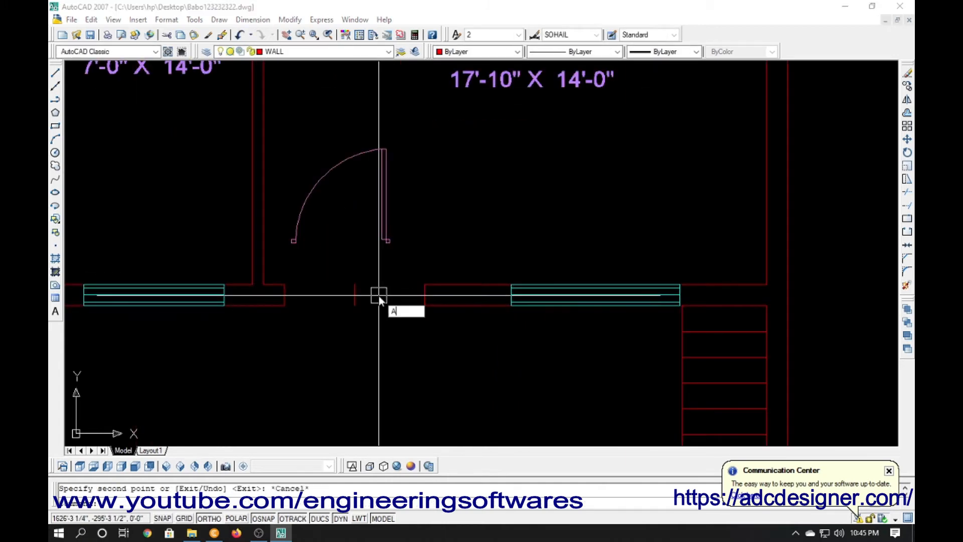
text(L)
key(Return)
click(382, 237)
key(Return)
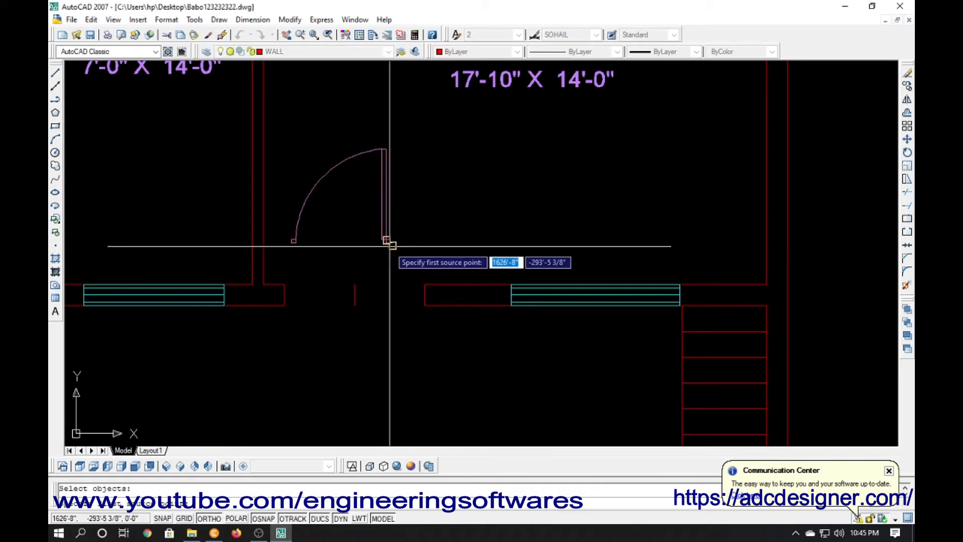
click(388, 242)
click(355, 293)
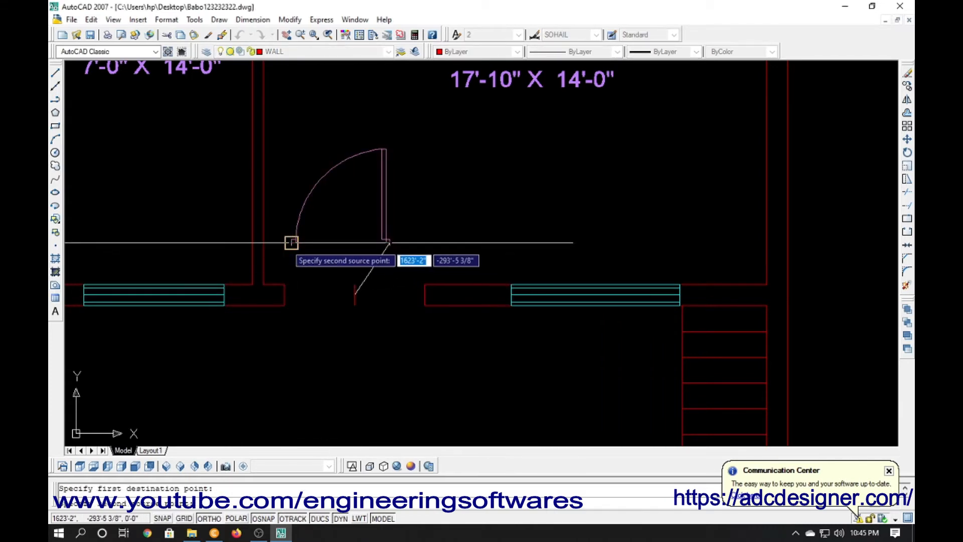
click(291, 243)
click(285, 293)
key(Return)
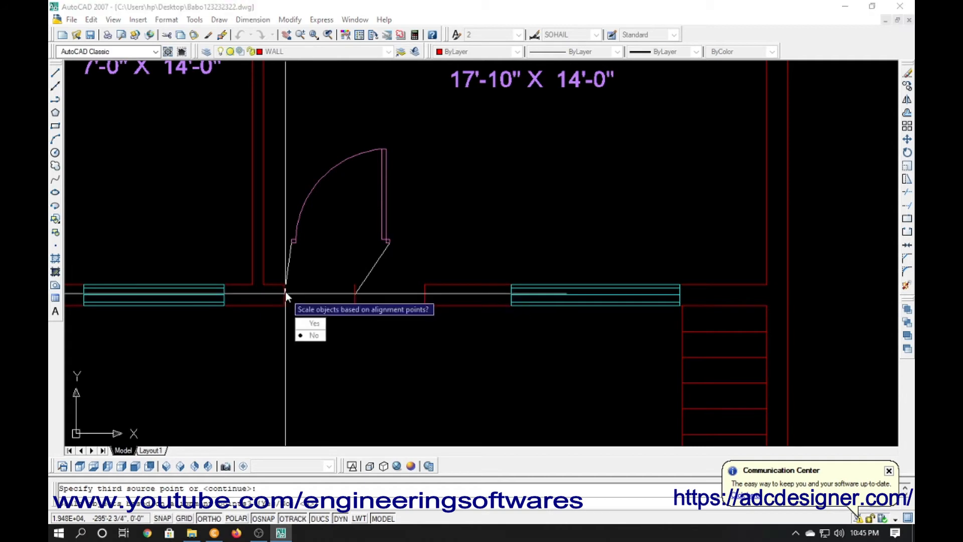
key(Return)
key(Escape)
Mirror the fitted door leaf about the opening's centre line to form a double door, keeping the original leaf.
text(M)
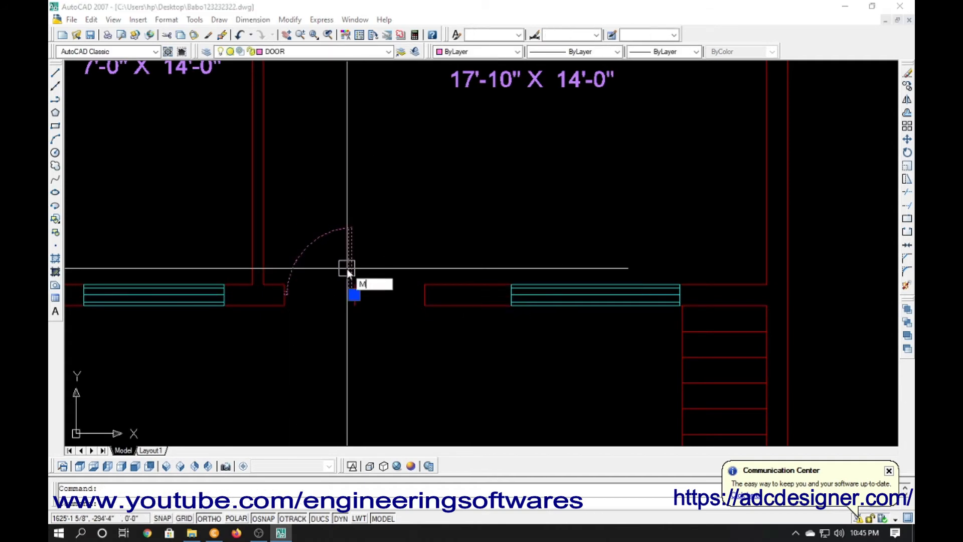
text(I)
key(Return)
scroll(350, 290, up, 3)
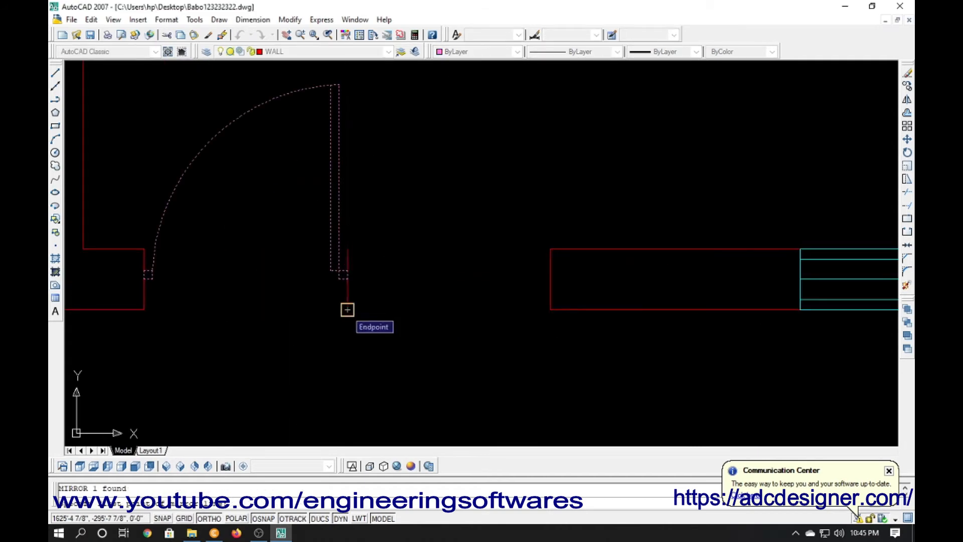
click(347, 310)
click(348, 297)
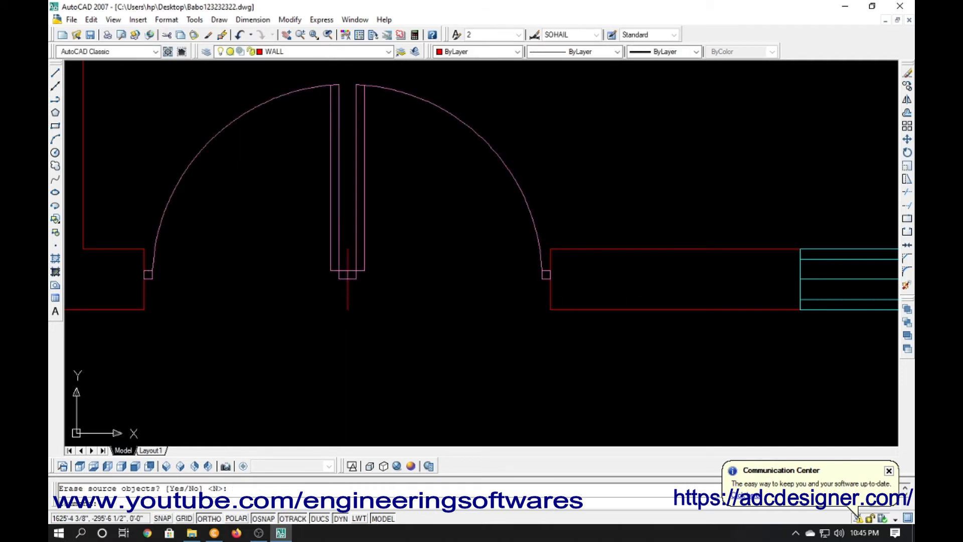
Erase the centre line from the middle of the TV lounge's double door.
click(345, 300)
text(e)
key(Return)
scroll(311, 307, down, 6)
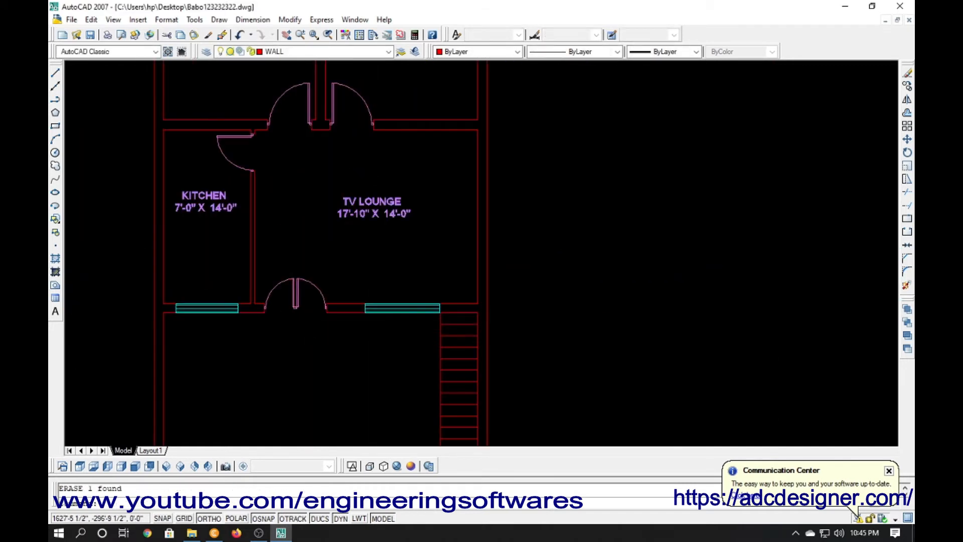
Examine the plan's fitted doors, the openings in the front wall and the TV lounge's double door.
middle_drag(307, 264, 309, 358)
middle_drag(299, 218, 302, 280)
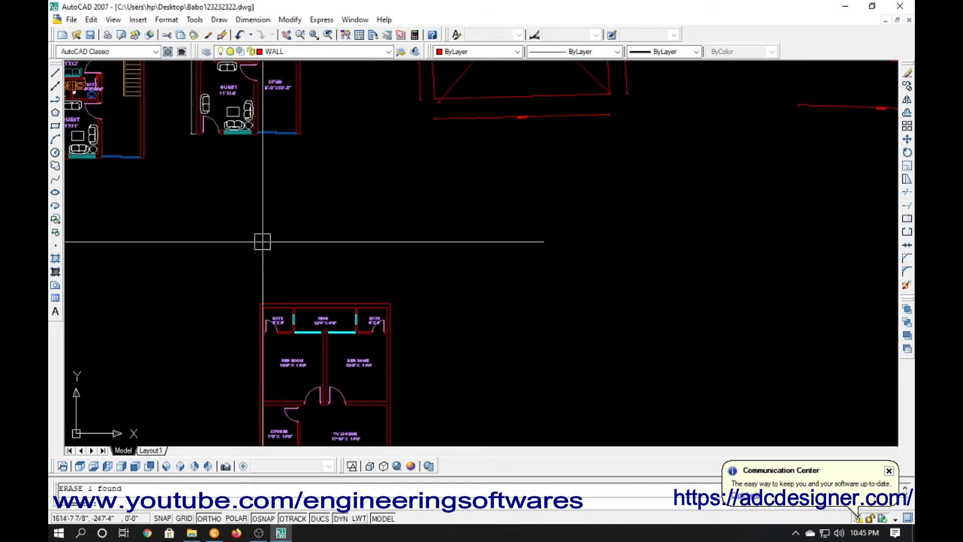
mouse_move(262, 241)
middle_down()
mouse_move(317, 343)
mouse_move(402, 376)
mouse_move(361, 303)
mouse_move(339, 155)
middle_up()
mouse_move(382, 272)
middle_down()
mouse_move(338, 202)
mouse_move(331, 157)
middle_up()
scroll(399, 304, up, 2)
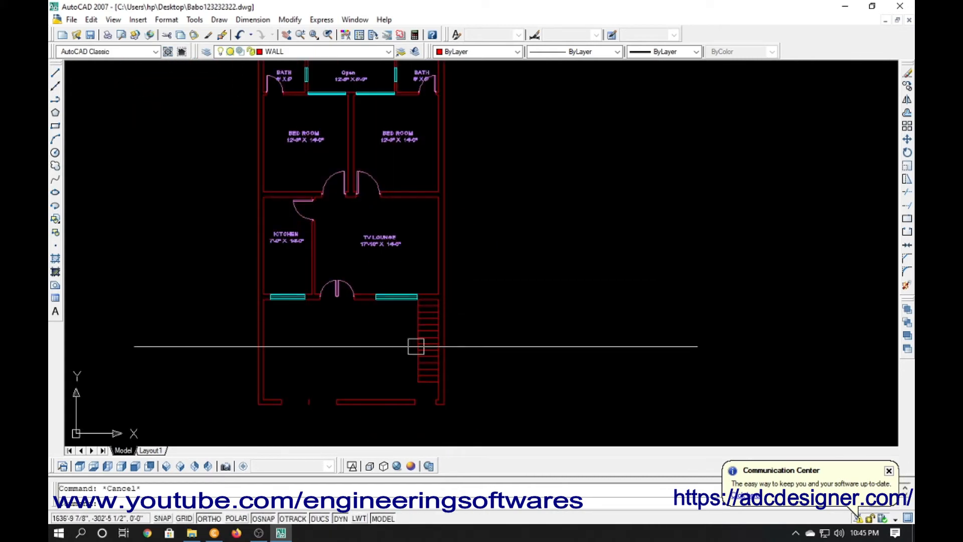
middle_drag(359, 375, 364, 332)
scroll(363, 332, up, 2)
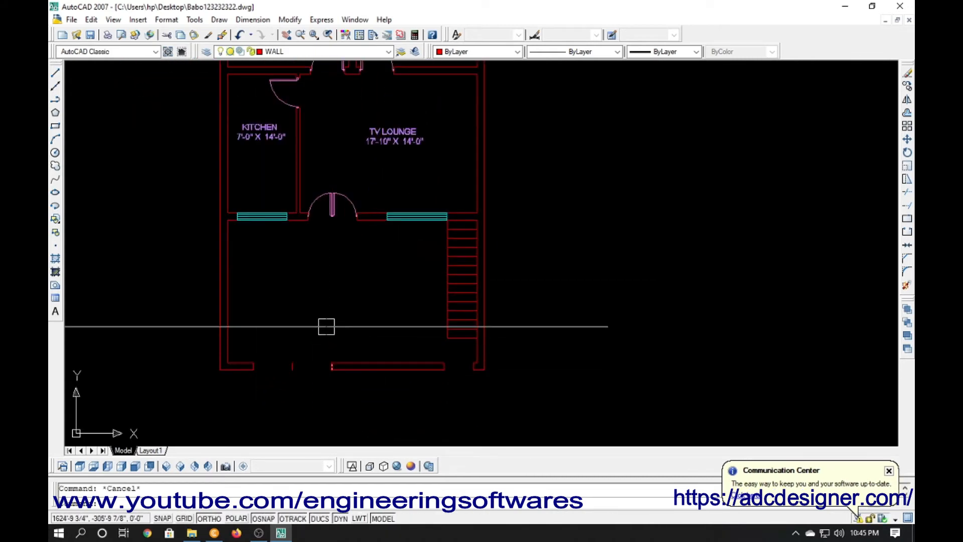
scroll(325, 186, up, 4)
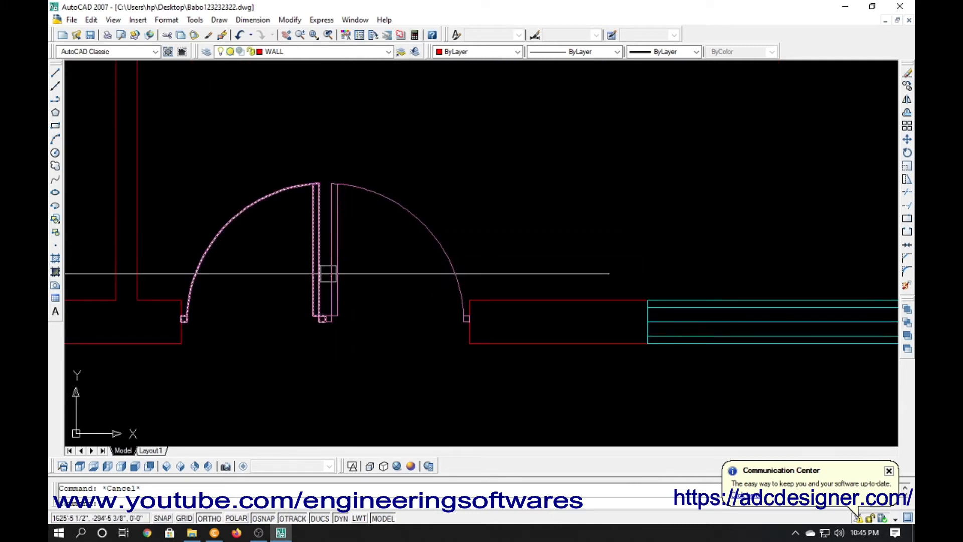
scroll(311, 226, down, 4)
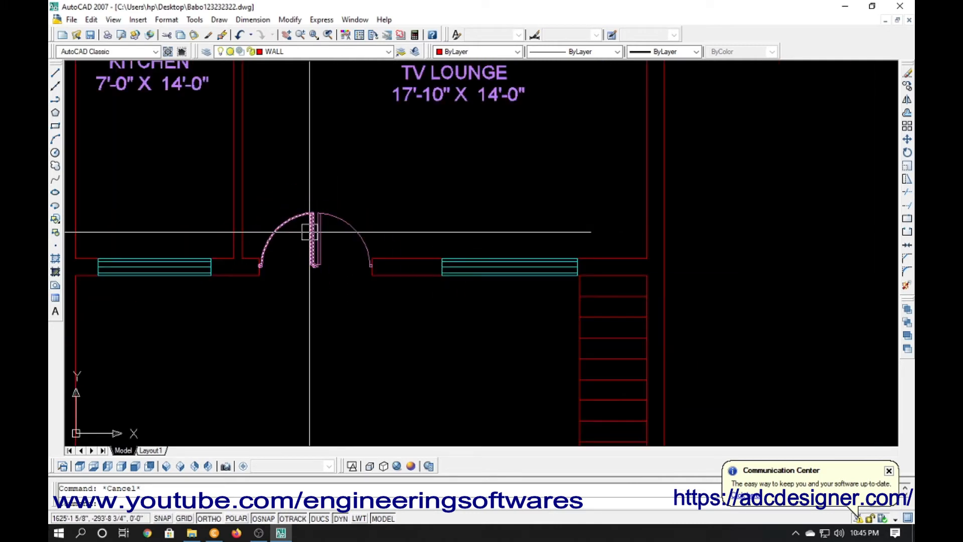
click(330, 287)
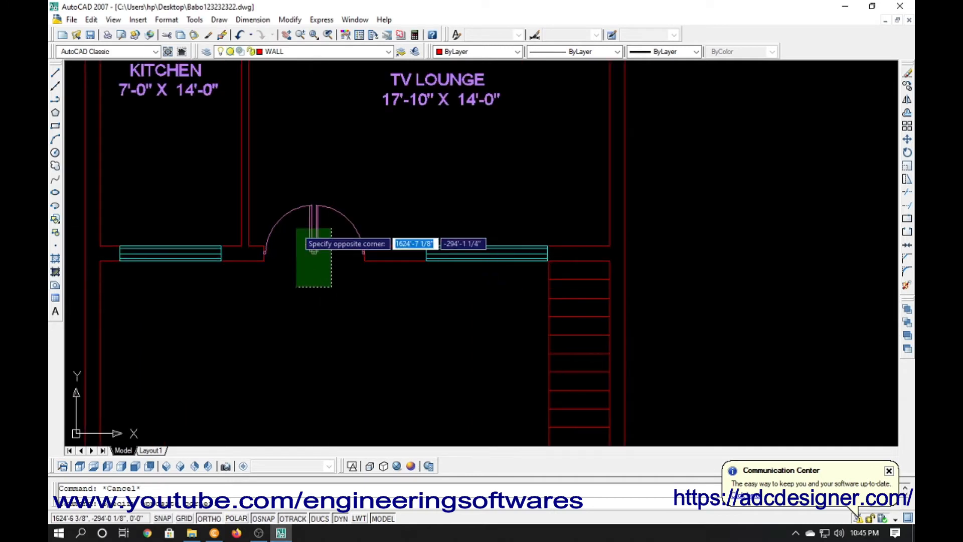
click(301, 236)
text(co)
key(Return)
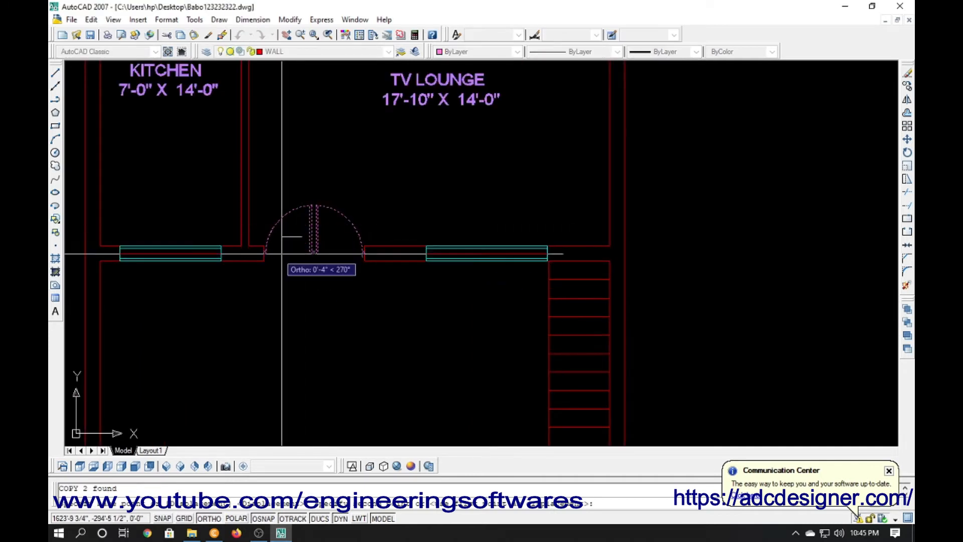
scroll(301, 240, down, 5)
middle_drag(247, 340, 251, 300)
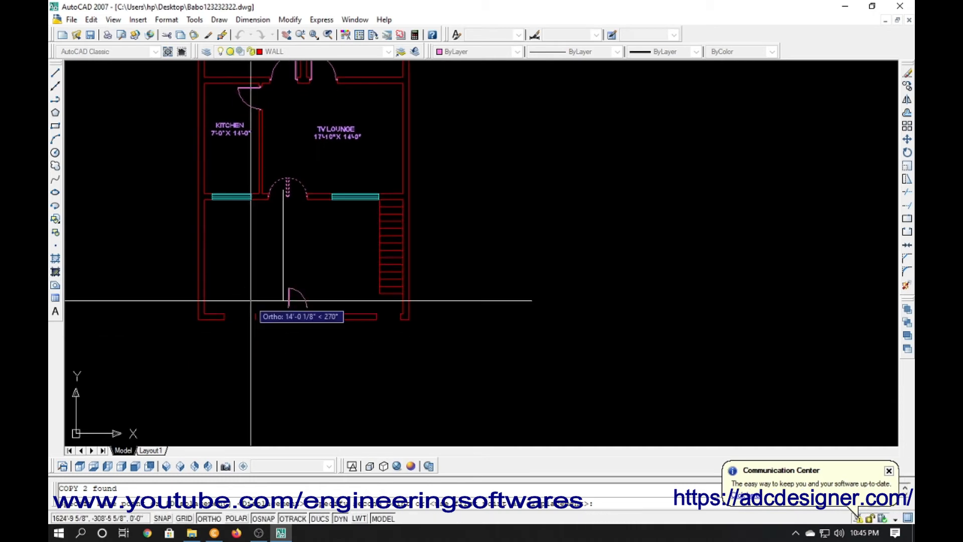
scroll(246, 327, up, 5)
key(Escape)
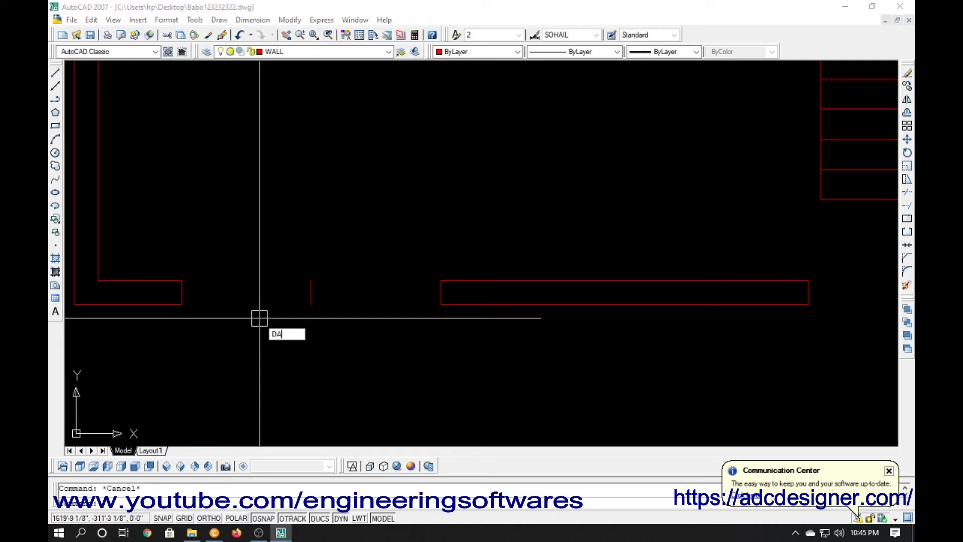
key(Return)
key(Return)
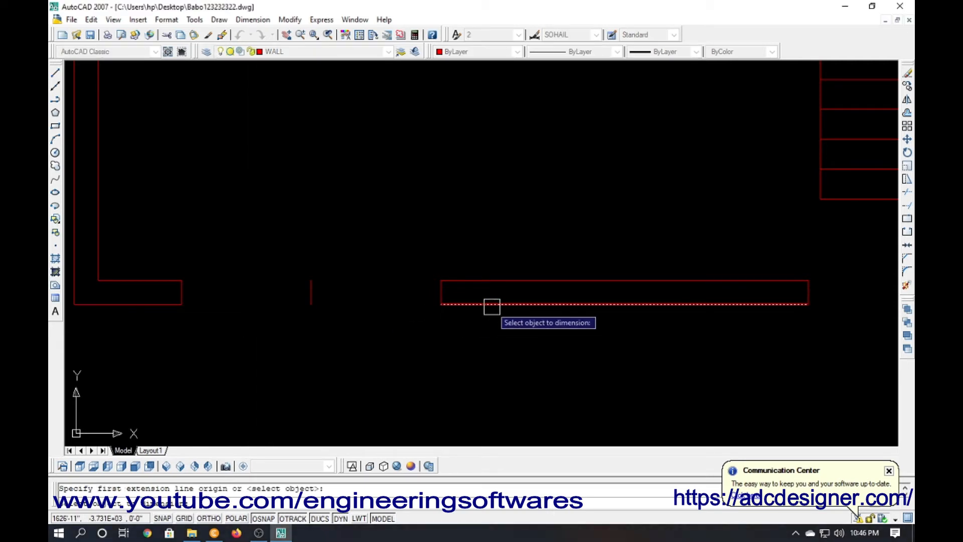
click(491, 304)
key(Escape)
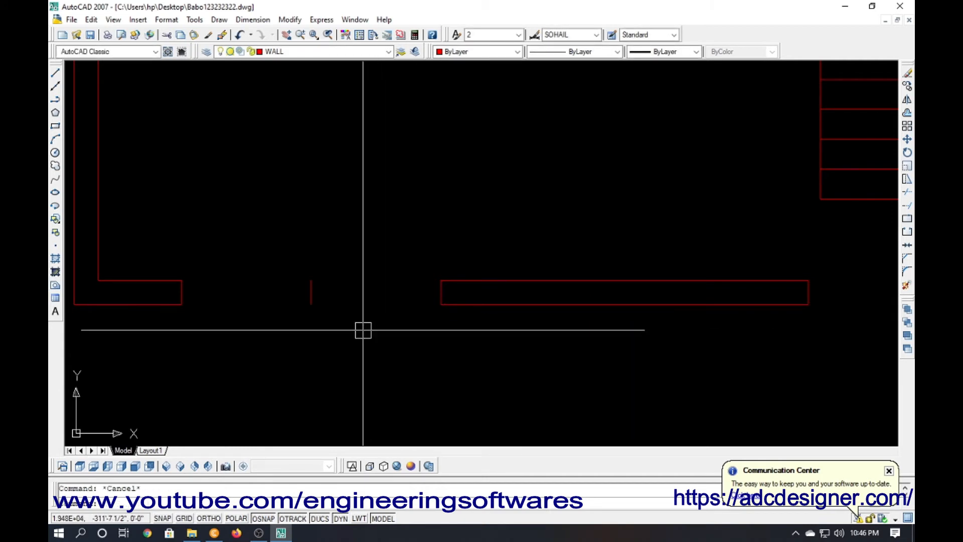
Draw a line from the lower corner of the front opening's left wall end, 1.5" up, and perpendicular across to the centre line.
text(L)
key(Return)
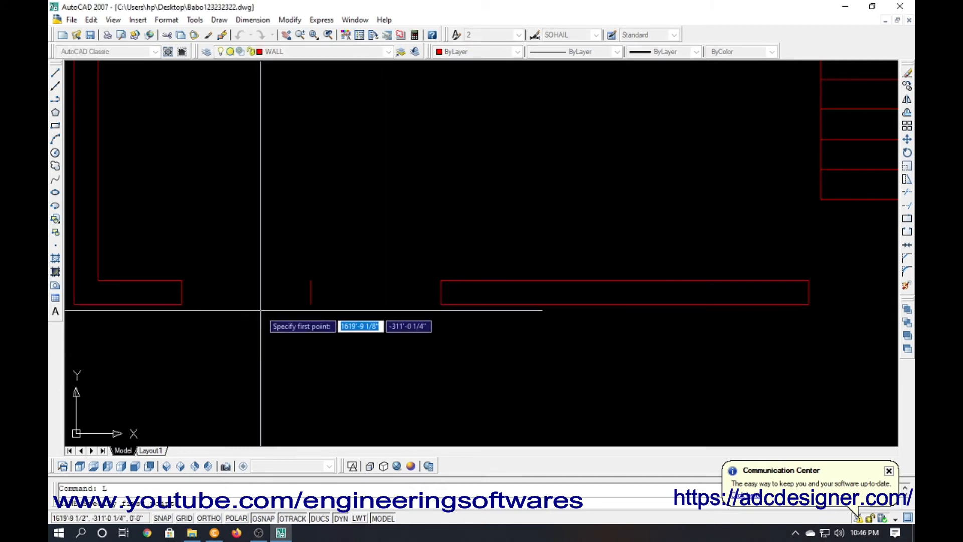
click(181, 303)
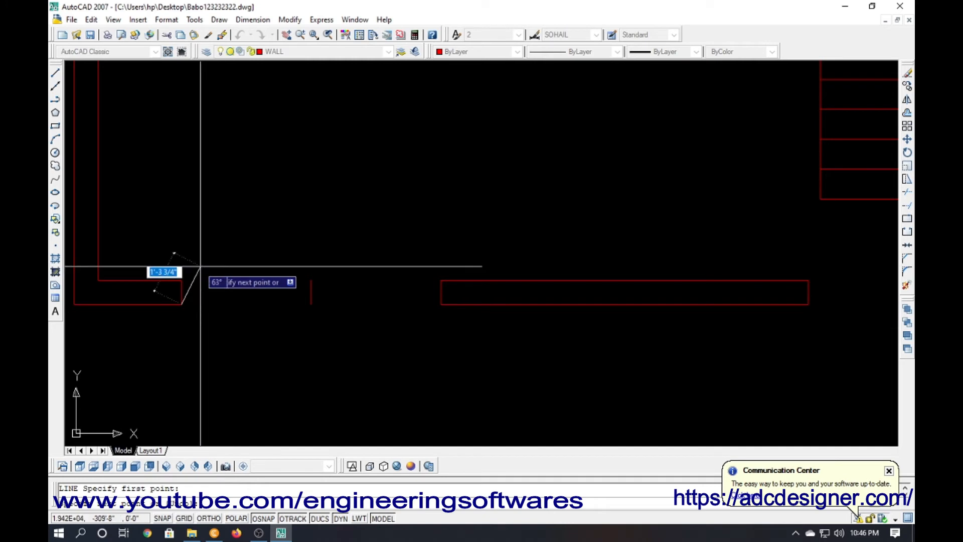
text(1)
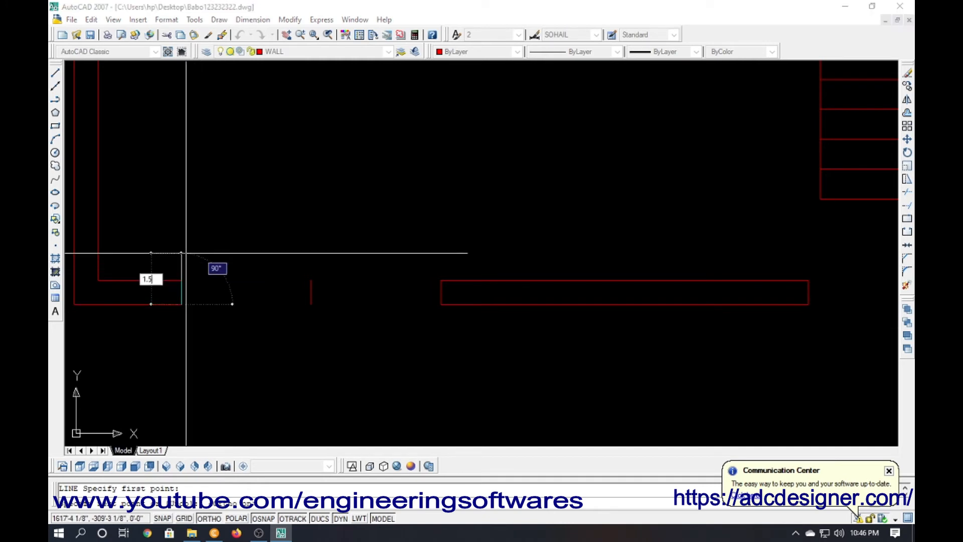
text(.5)
key(Return)
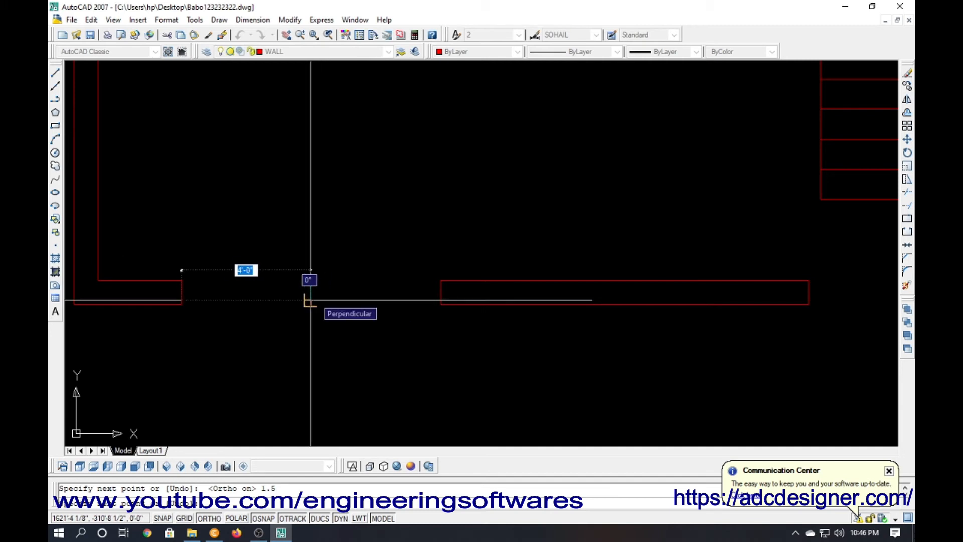
click(310, 301)
key(Return)
Draw a line from the centre line's lower end, 1.5" down and horizontally past the opening's right wall end.
key(Return)
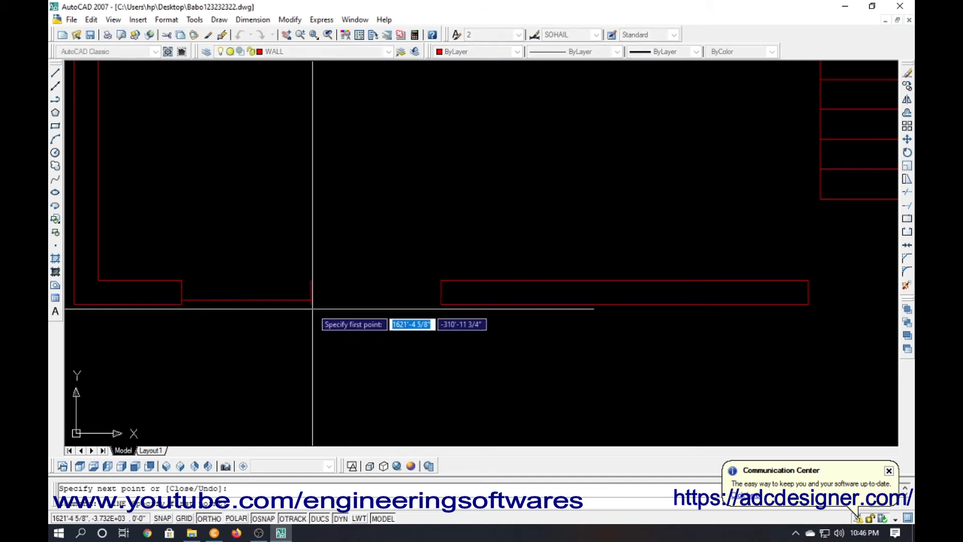
click(311, 304)
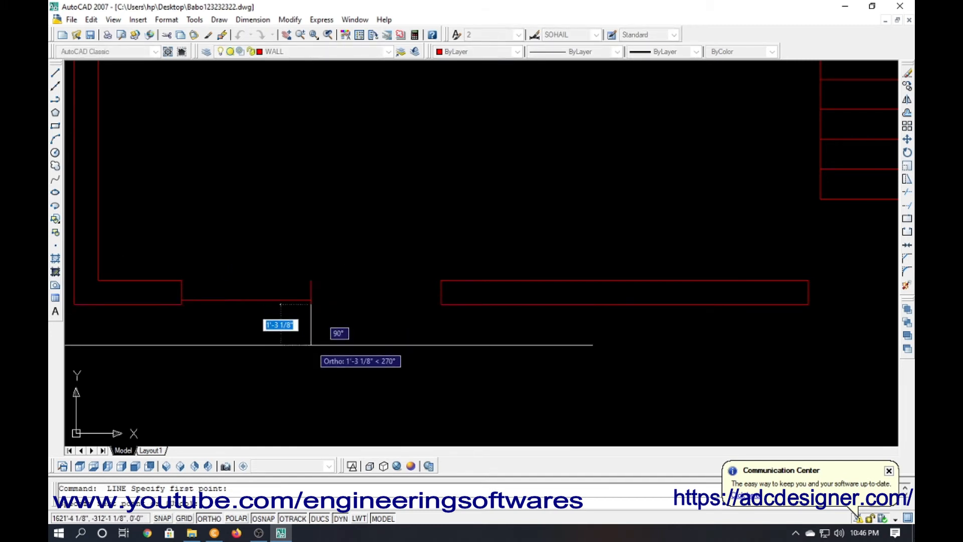
text(1.5)
key(Return)
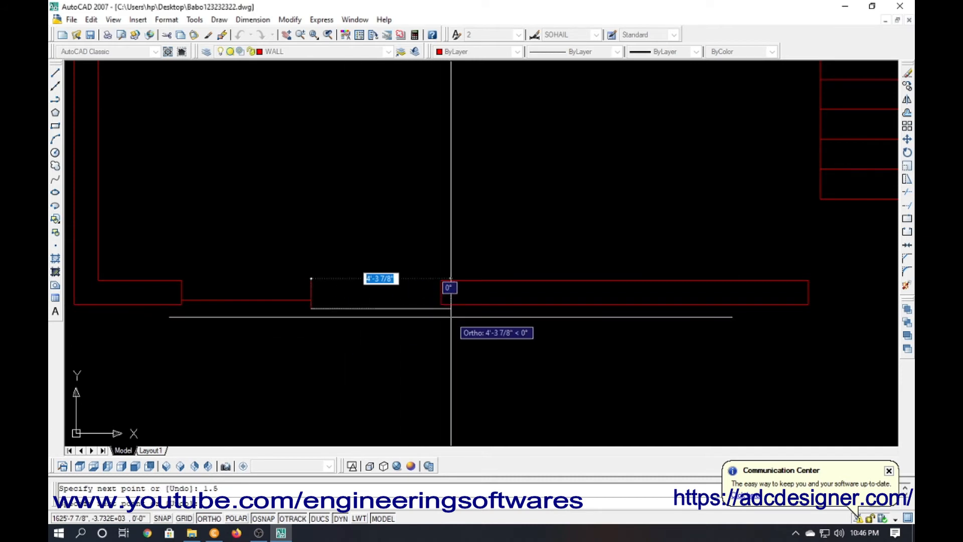
click(470, 316)
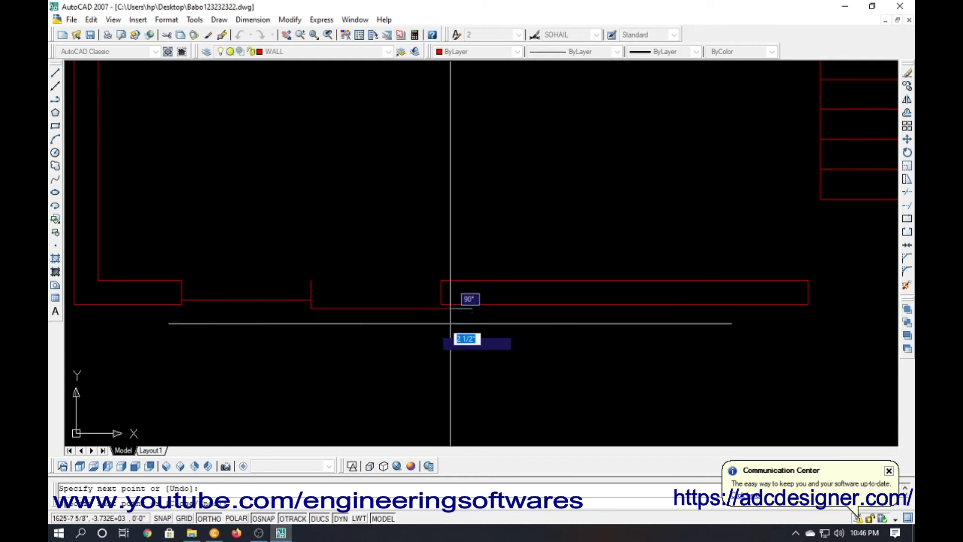
Stretch the lower horizontal line's left end back across the opening and erase the centre line with its short 1.5" extension.
click(312, 309)
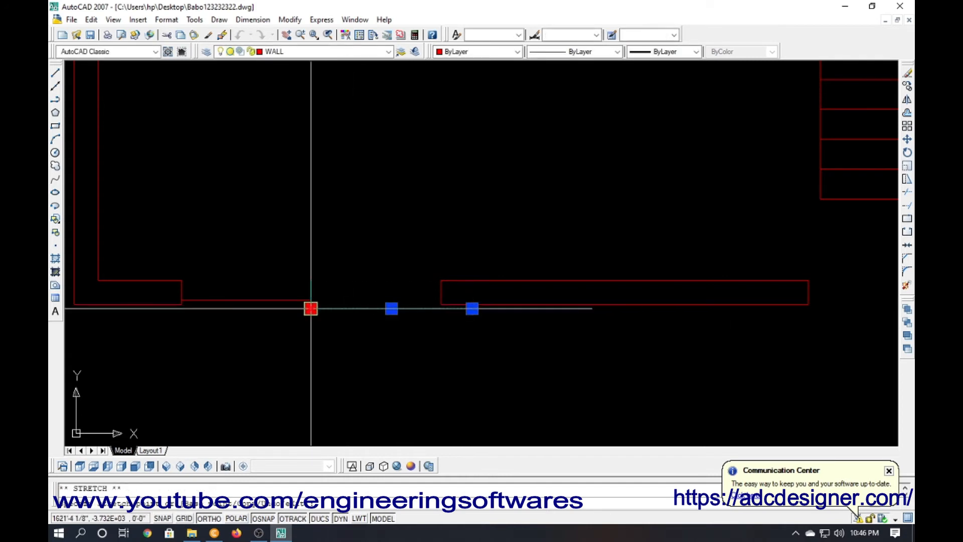
click(228, 310)
key(Escape)
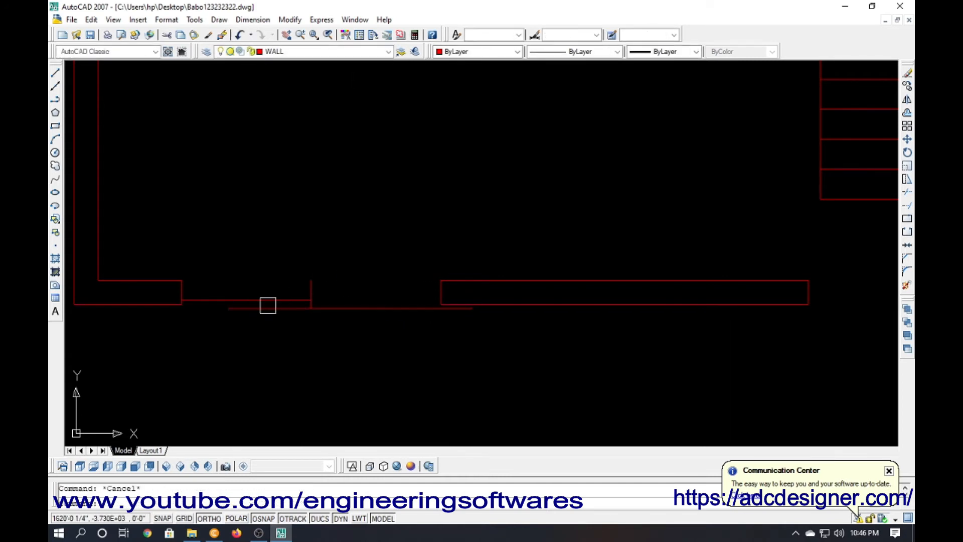
click(302, 249)
key(Return)
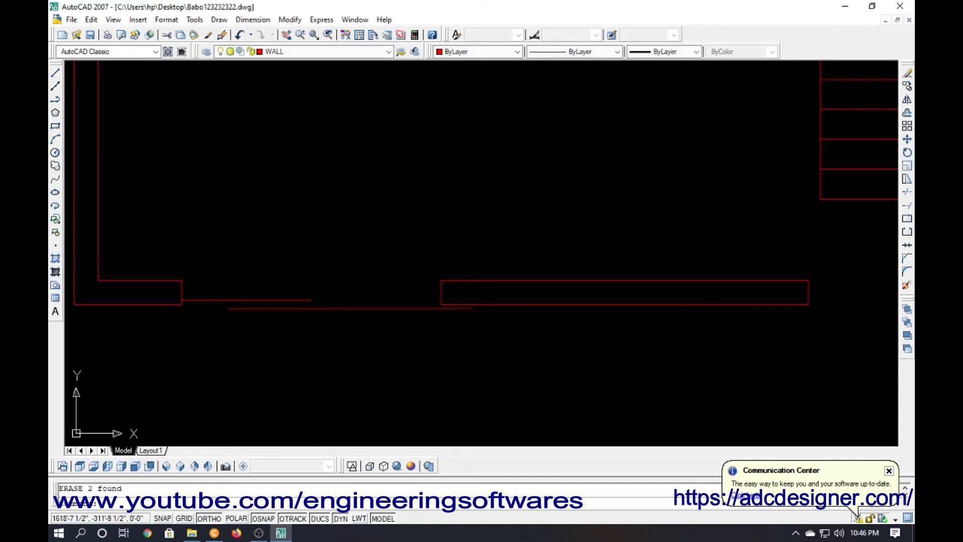
Close the lower line's left end up to the upper line, and draw the right end and top edge level with the wall's outer face.
click(225, 301)
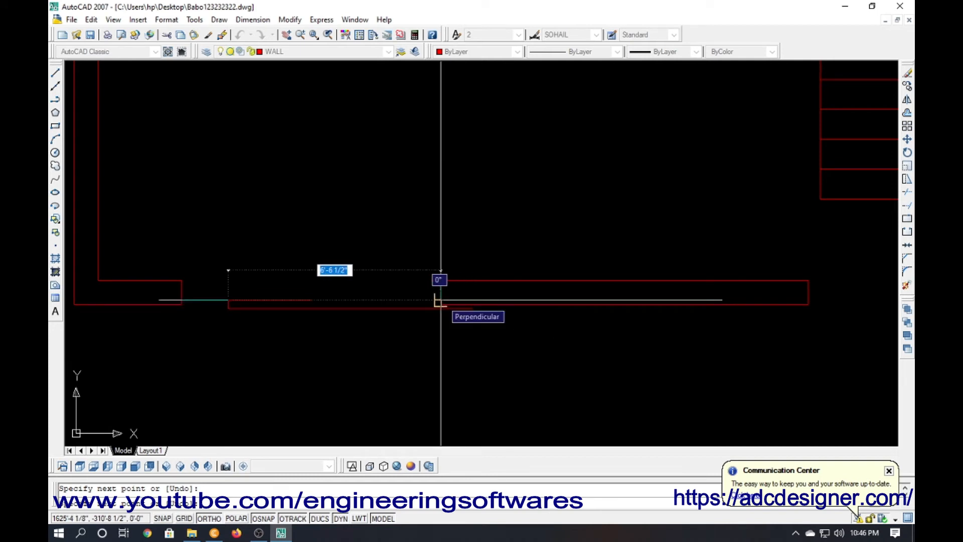
key(Return)
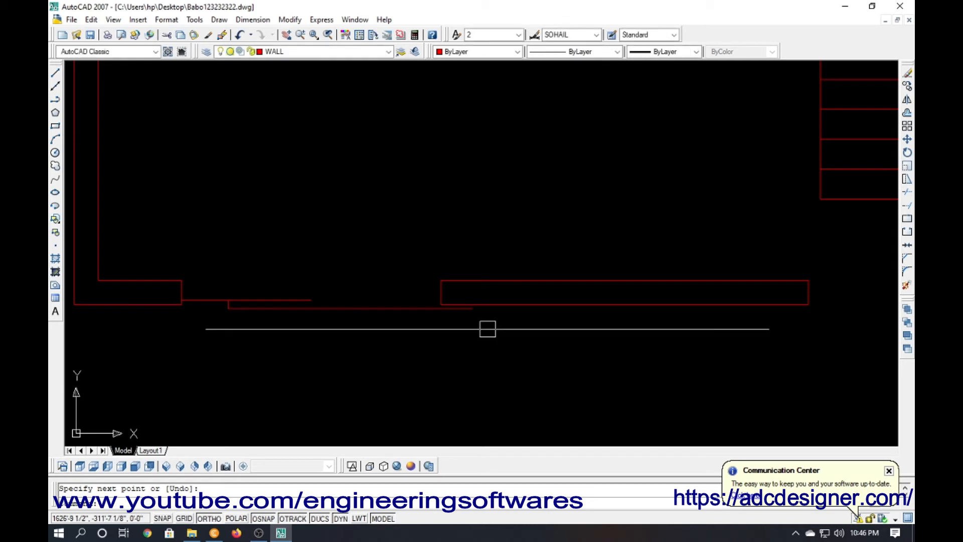
scroll(462, 314, up, 2)
text(L)
key(Return)
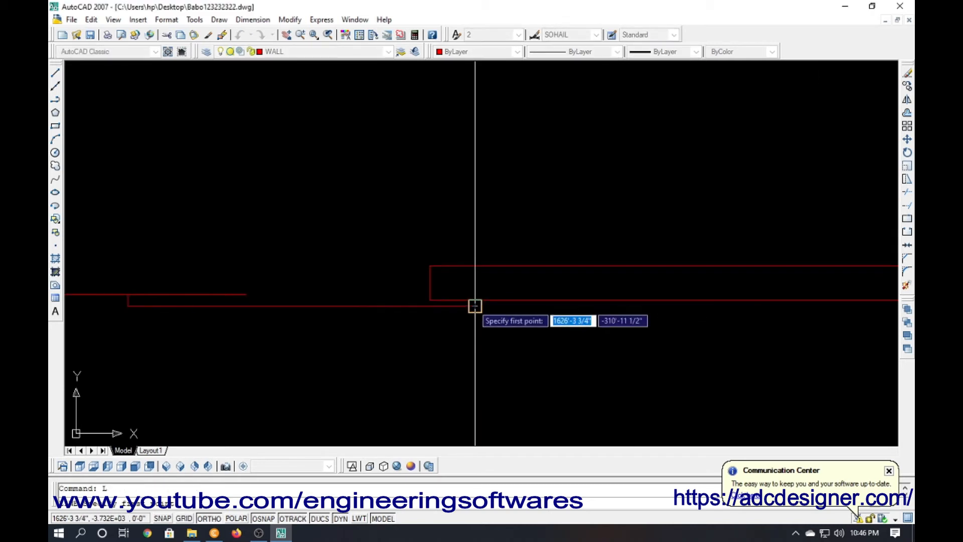
click(476, 305)
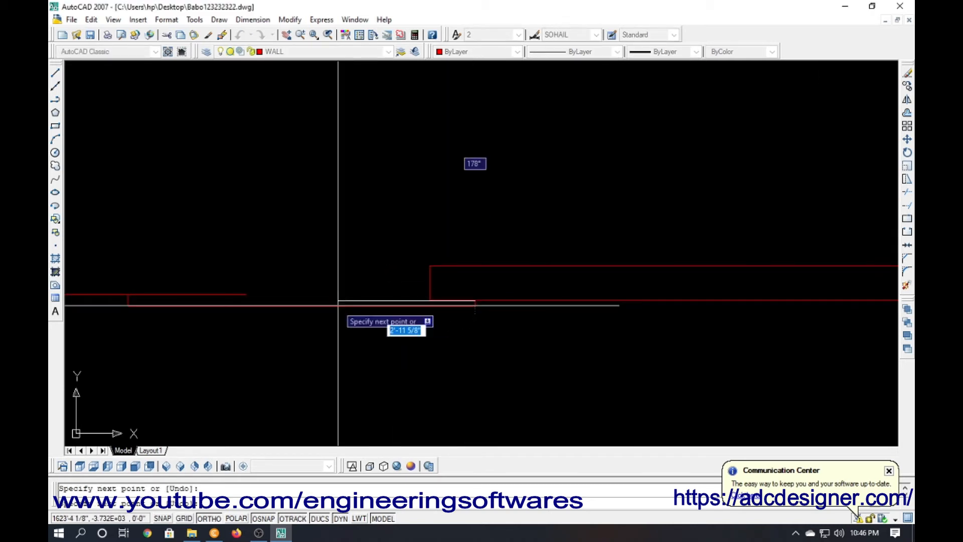
middle_drag(229, 306, 295, 306)
scroll(186, 302, up, 3)
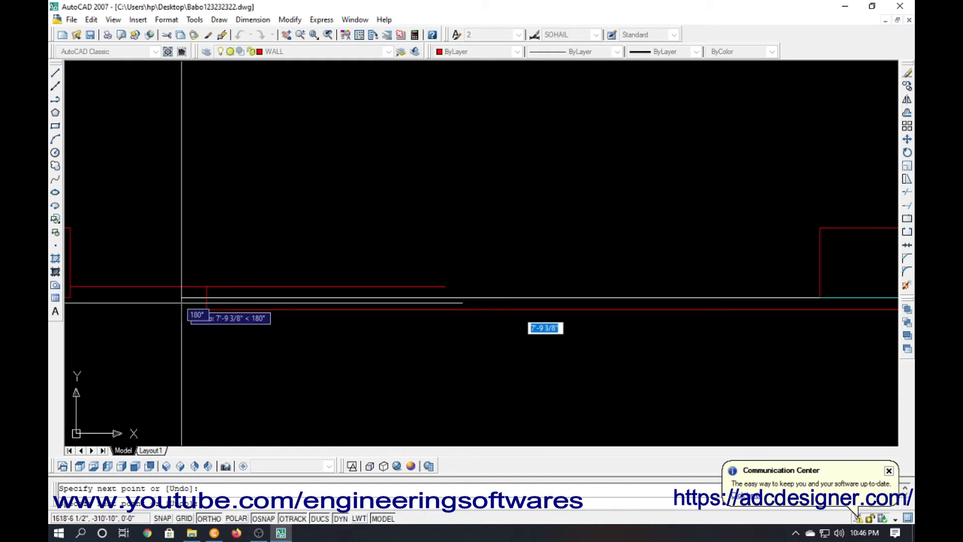
click(206, 297)
key(Escape)
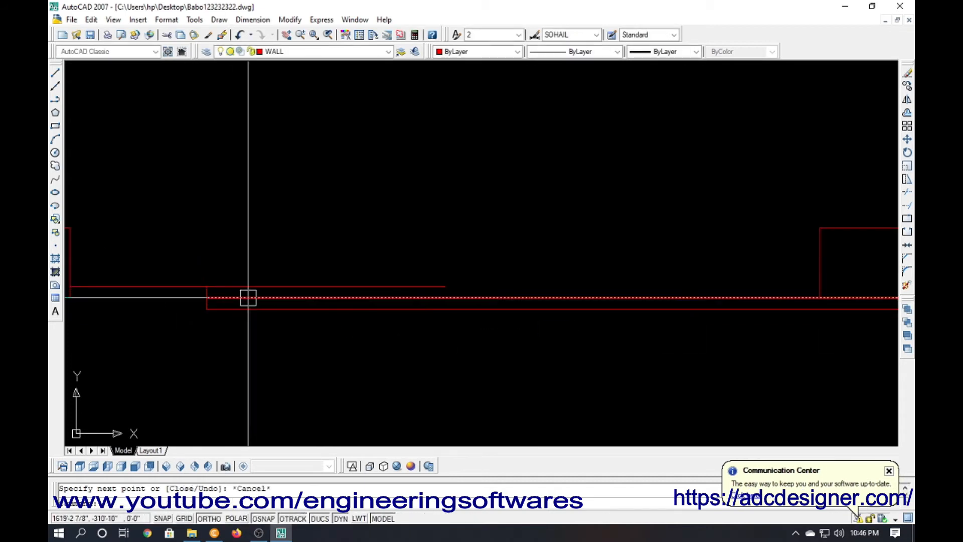
Erase the leftover upper horizontal line and trim the left end line where it projects above the narrow panel's top edge.
click(244, 286)
text(e)
key(space)
text(tr)
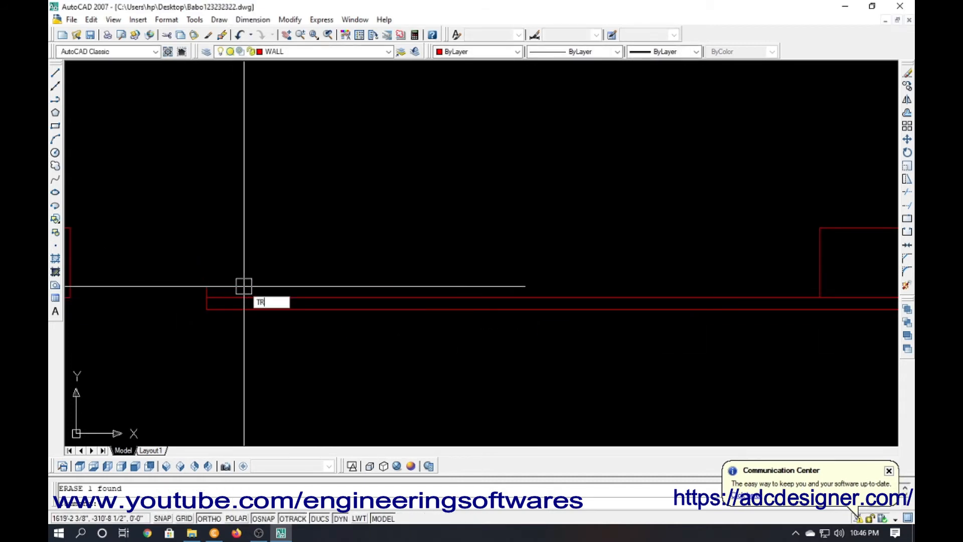
key(space)
key(space)
click(208, 286)
key(Escape)
Change the colour of the narrow panel's lines at the front opening to Cyan.
scroll(211, 292, down, 4)
click(268, 268)
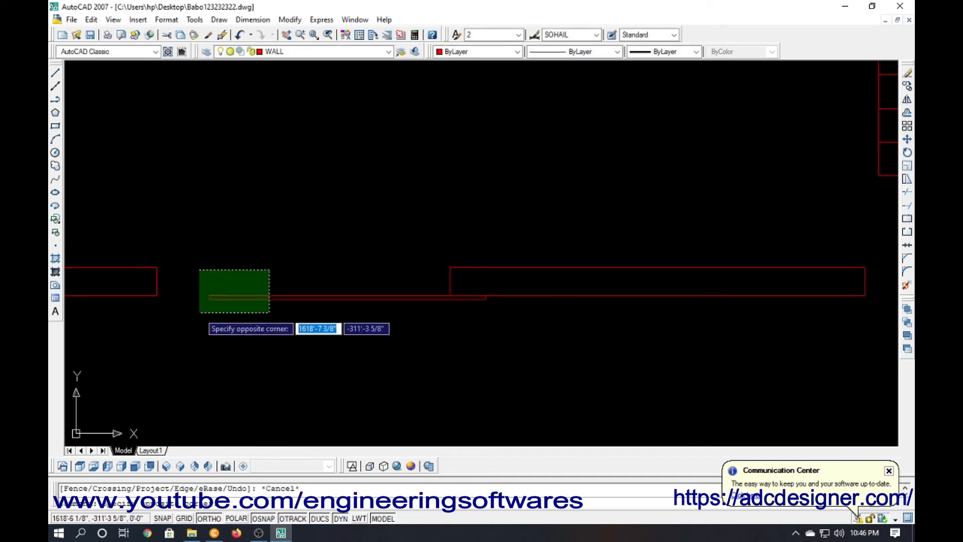
click(200, 312)
scroll(469, 297, up, 2)
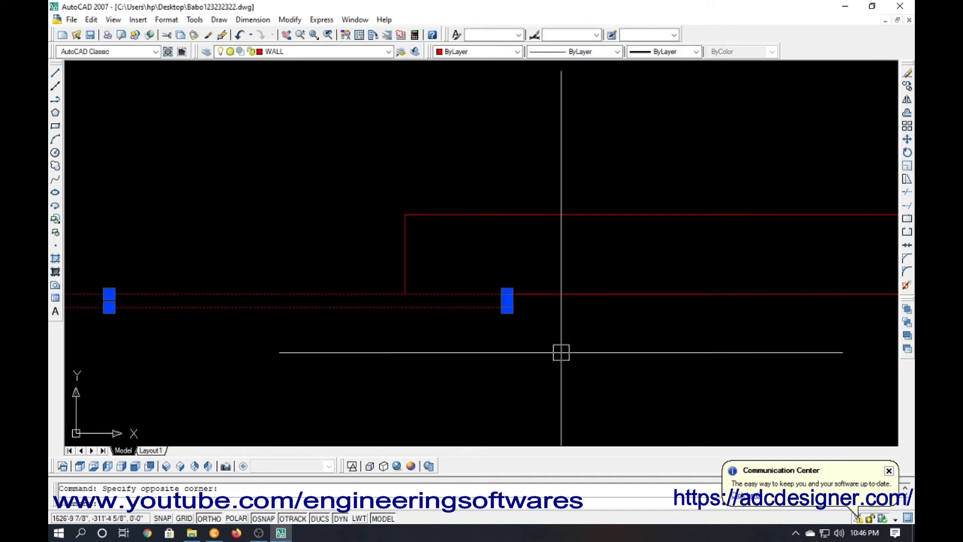
click(477, 52)
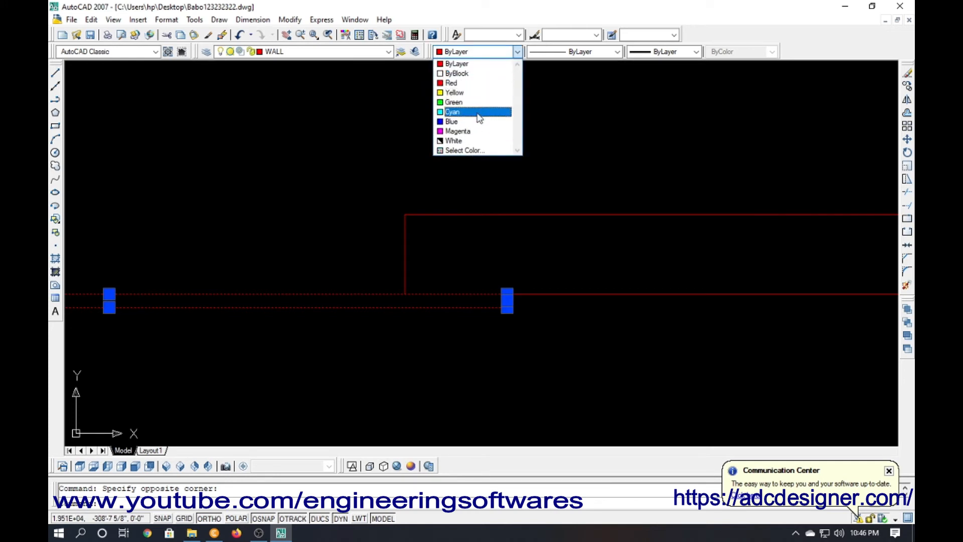
click(478, 111)
key(Escape)
scroll(499, 200, down, 4)
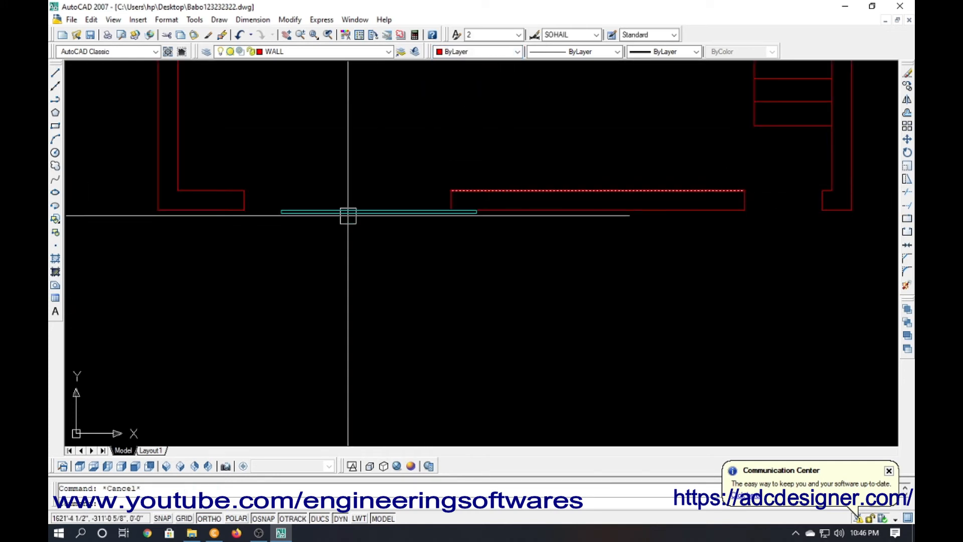
Copy the TV LOUNGE label with its dimensions into the open area in front of the lounge's double door, with Ortho off.
scroll(99, 261, down, 2)
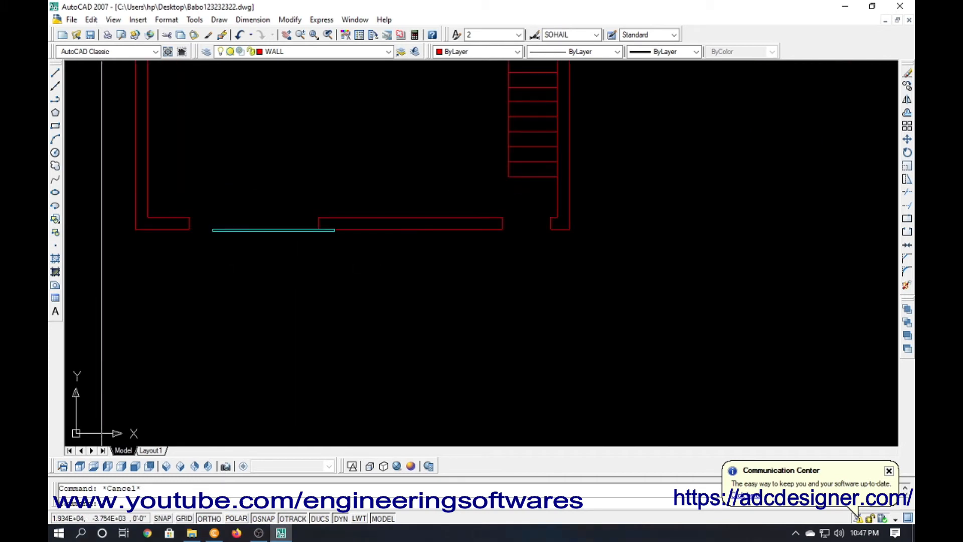
mouse_move(262, 232)
middle_down()
mouse_move(236, 255)
mouse_move(232, 278)
mouse_move(248, 321)
middle_up()
scroll(258, 316, down, 3)
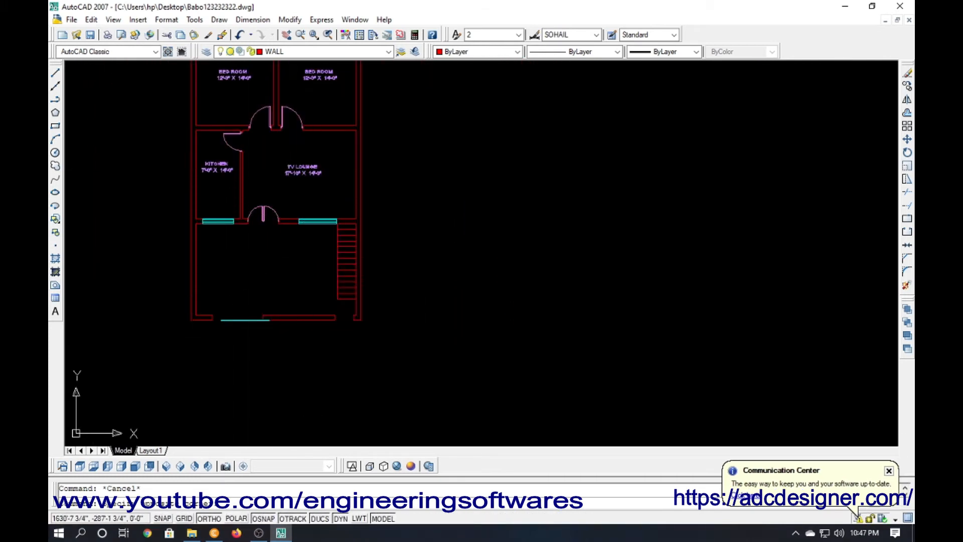
click(299, 153)
click(292, 178)
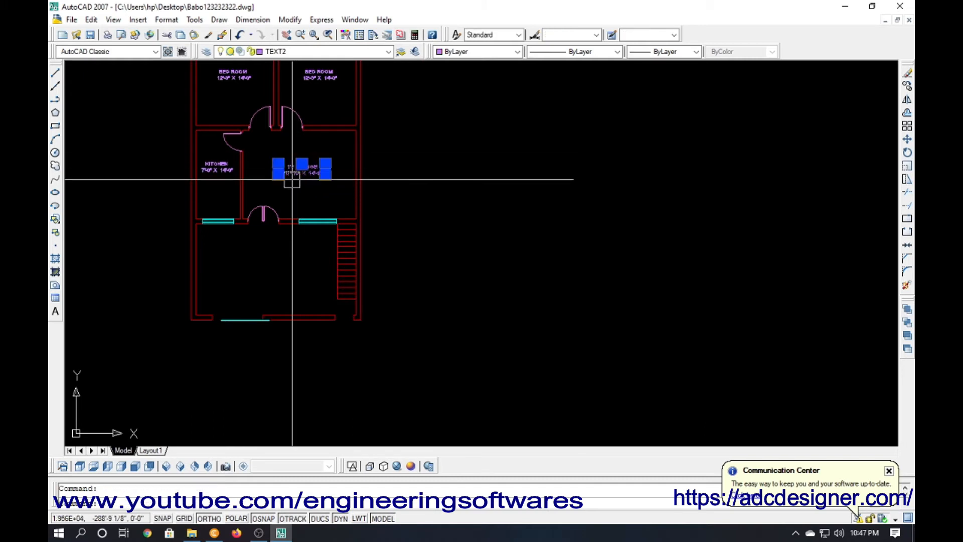
text(co)
key(Return)
click(294, 181)
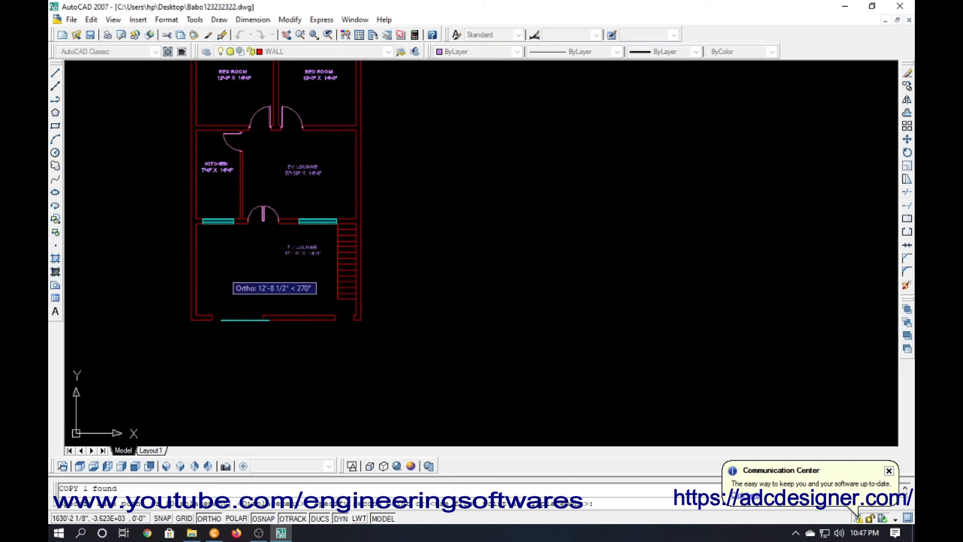
key(F8)
scroll(232, 282, up, 3)
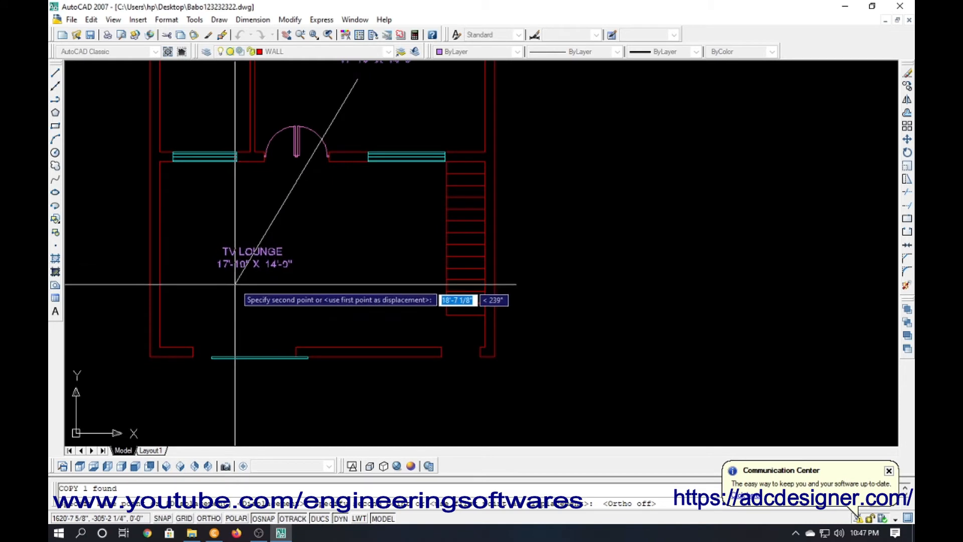
click(239, 275)
key(Escape)
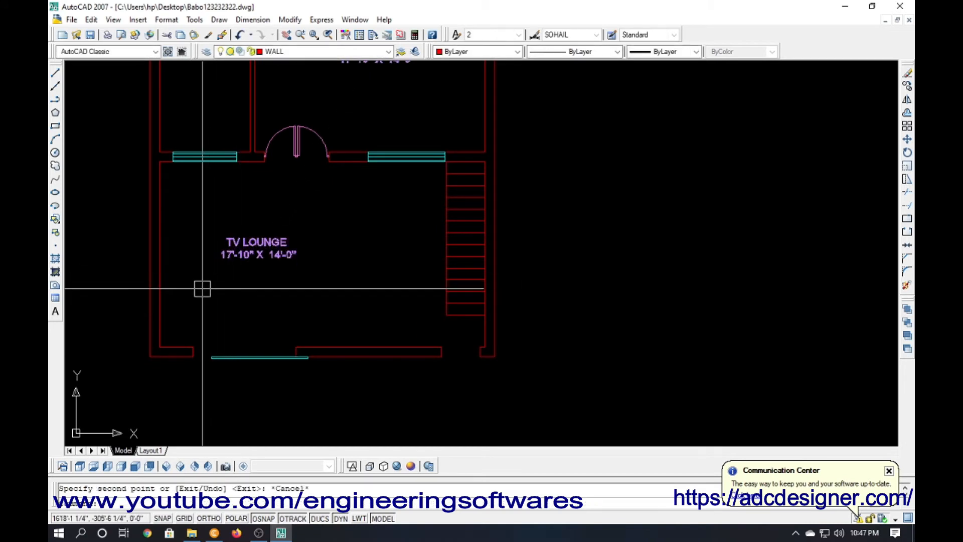
Dimension the front area's clear width from the left wall's inner face to the edge of the stairs.
text(DA)
key(Escape)
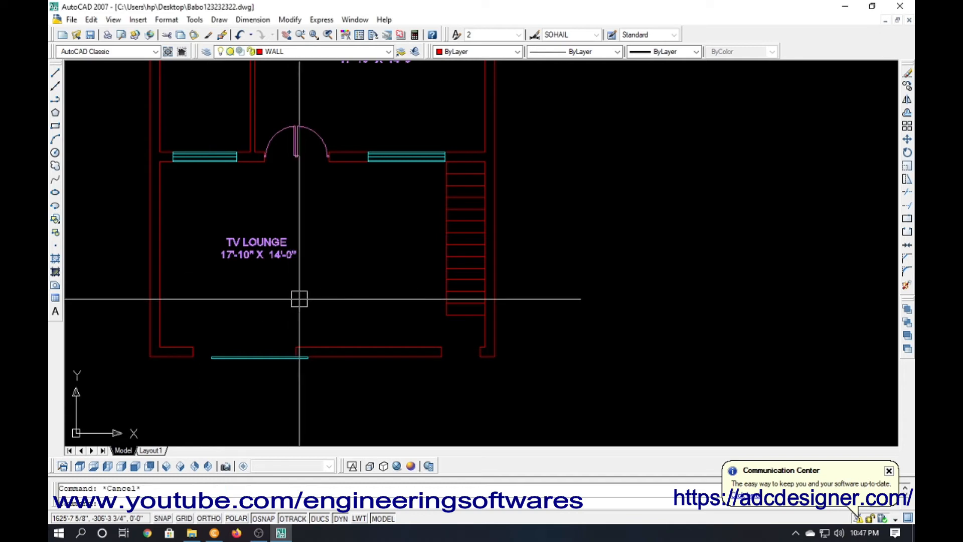
text(DA)
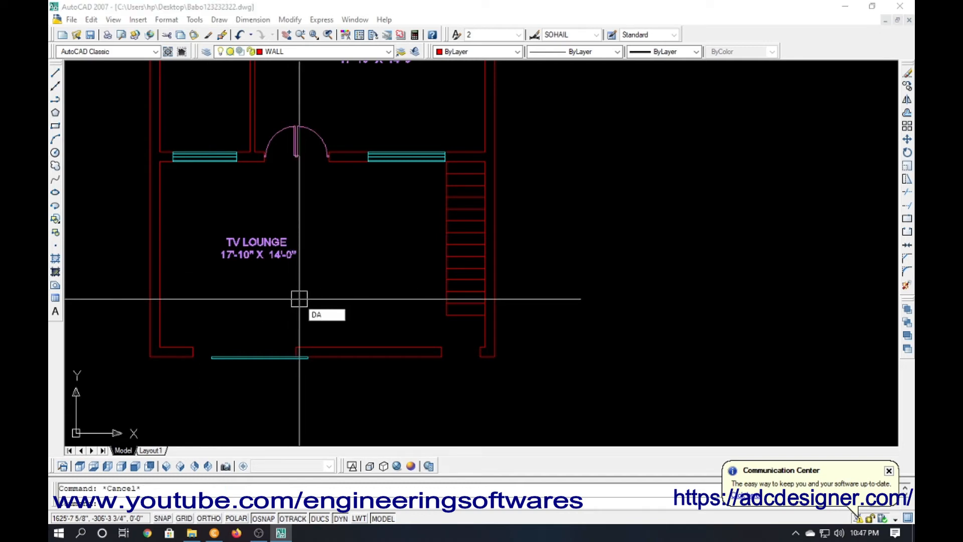
key(Return)
click(161, 299)
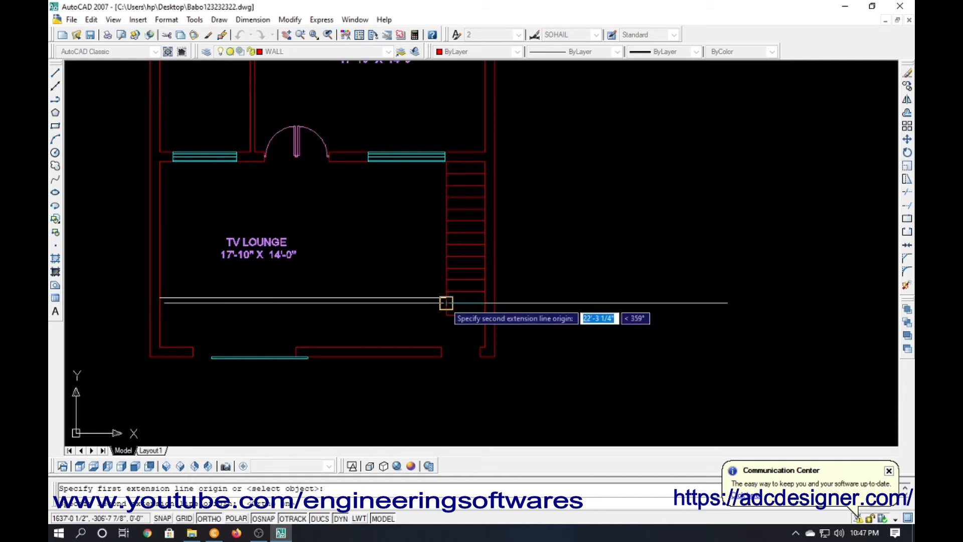
click(446, 303)
click(396, 316)
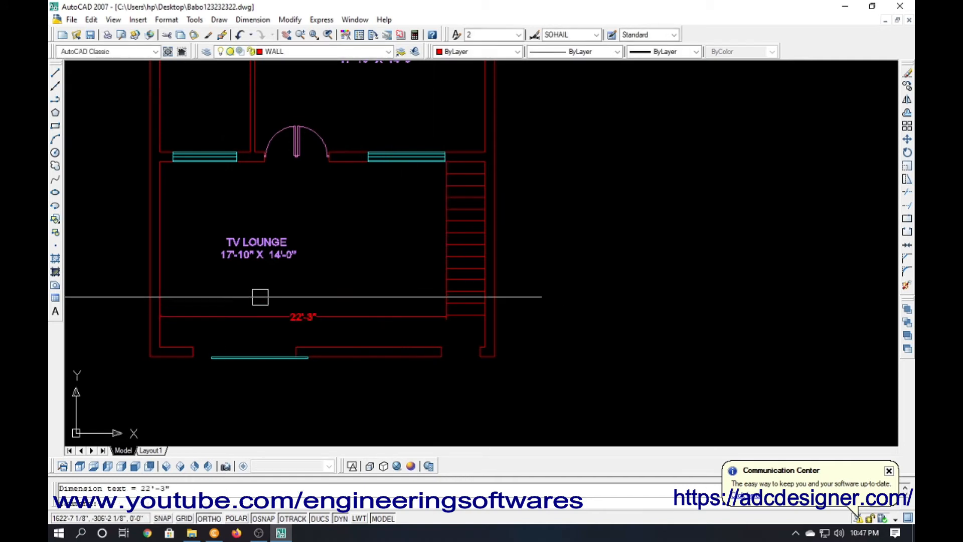
Dimension the front area's clear depth along the left wall, between the lounge wall and the front wall.
key(Return)
key(Return)
click(159, 257)
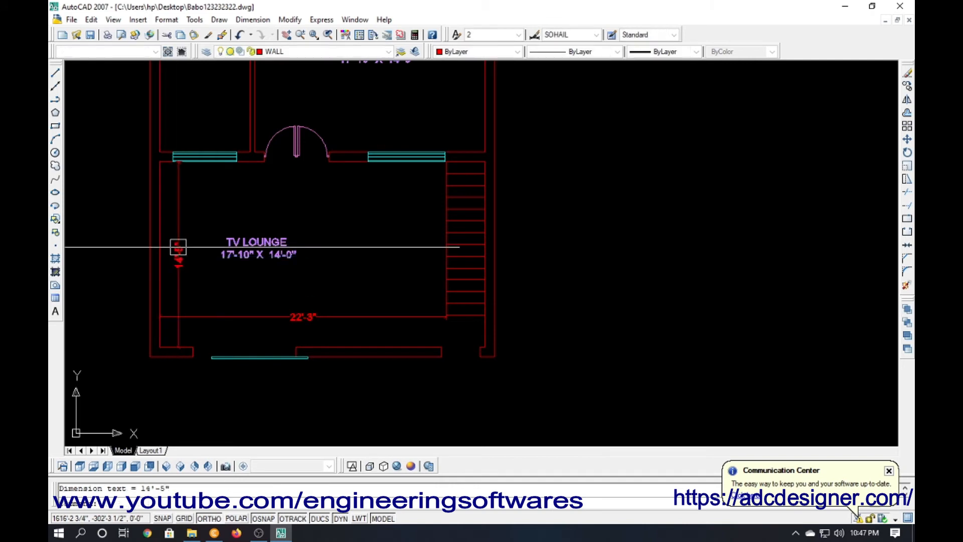
click(176, 247)
Change the first dimension in the copied TV LOUNGE label in the front area to 22'-3".
scroll(207, 279, up, 2)
click(252, 246)
double_click(252, 245)
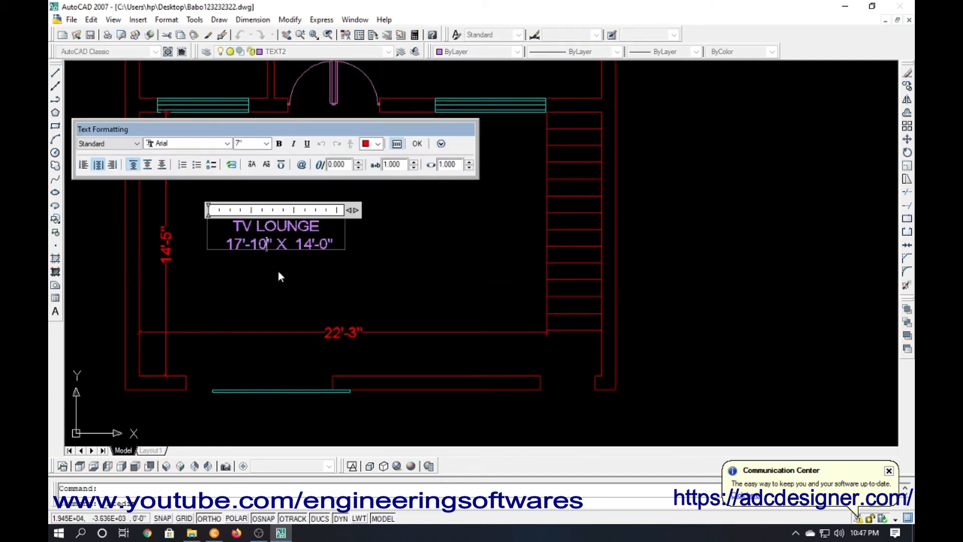
key(BackSpace)
key(BackSpace)
text(3)
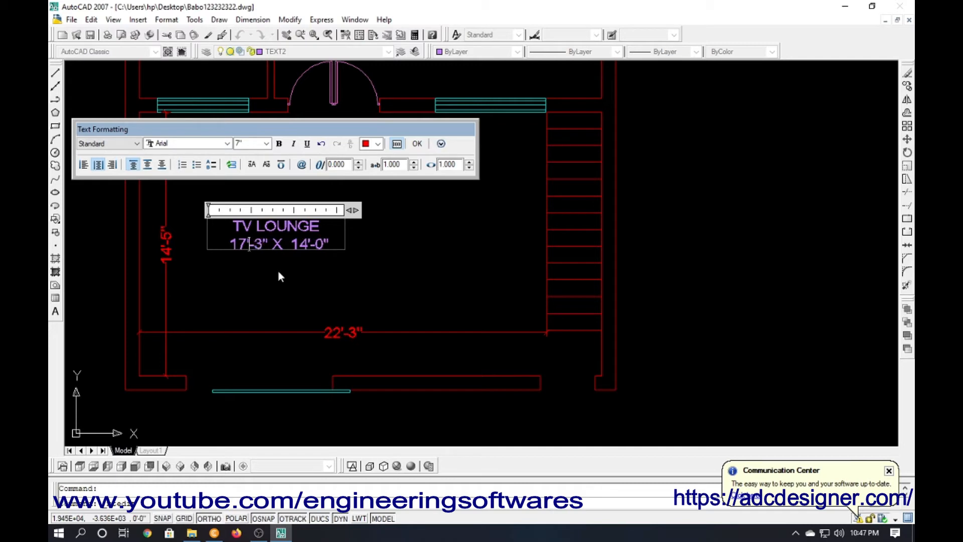
key(Left)
key(Left)
key(Left)
key(shift+Left)
key(shift+Left)
text(22)
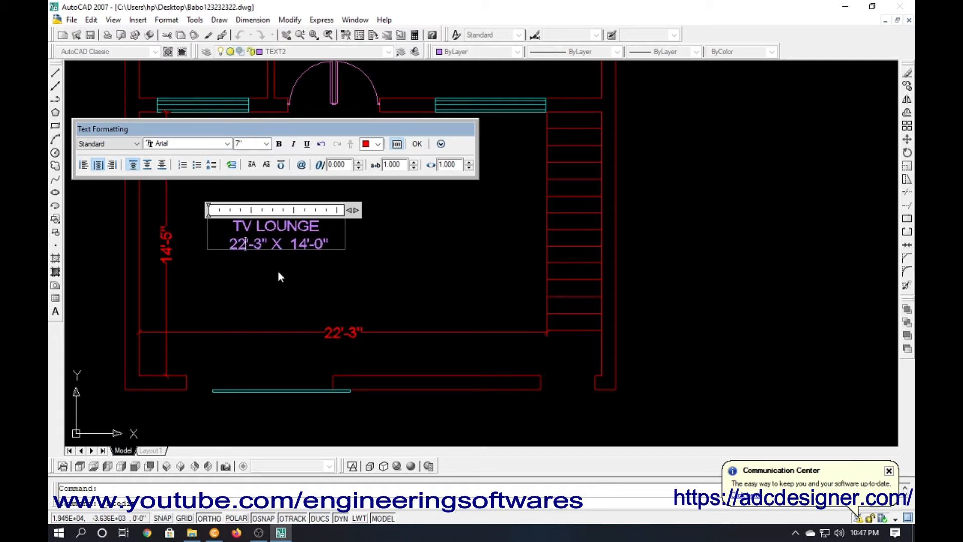
Change the second dimension in the front area's label to 14'-5" and finish the text edit.
key(Right)
key(Right)
key(Right)
key(Right)
key(Right)
key(Delete)
text(5)
click(304, 279)
Erase the horizontal and vertical dimensions from the front area.
click(287, 331)
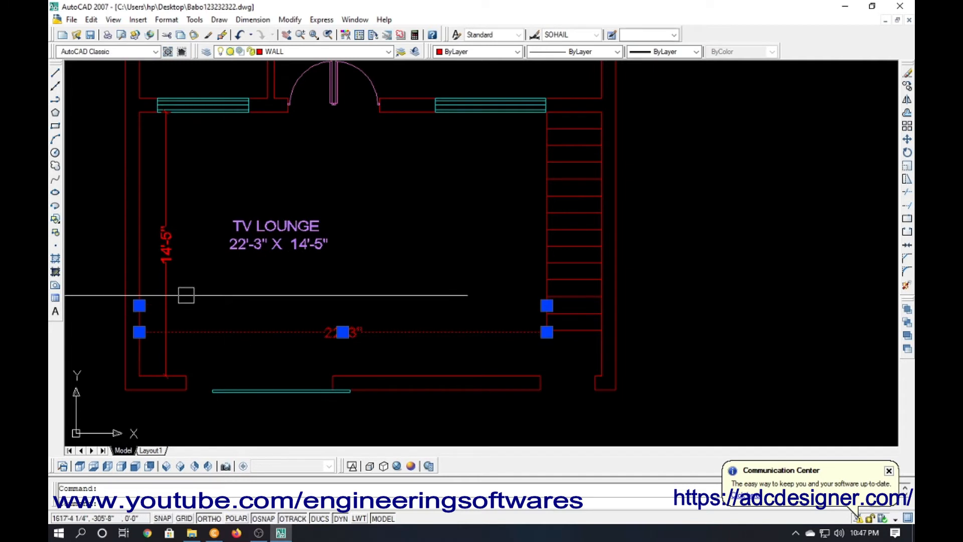
click(167, 294)
key(space)
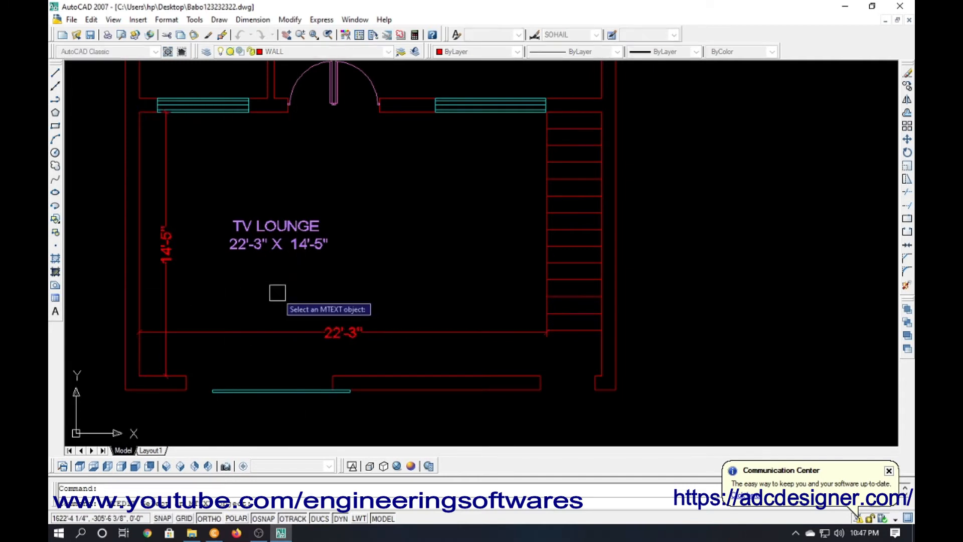
click(277, 293)
click(183, 325)
click(175, 296)
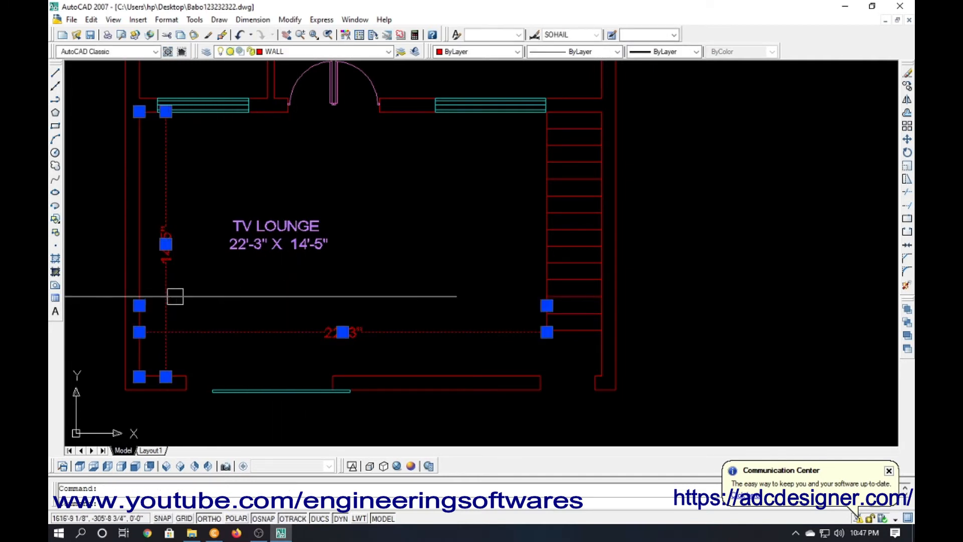
key(Escape)
Change the title of the front area's label to CAR PORCH.
double_click(264, 232)
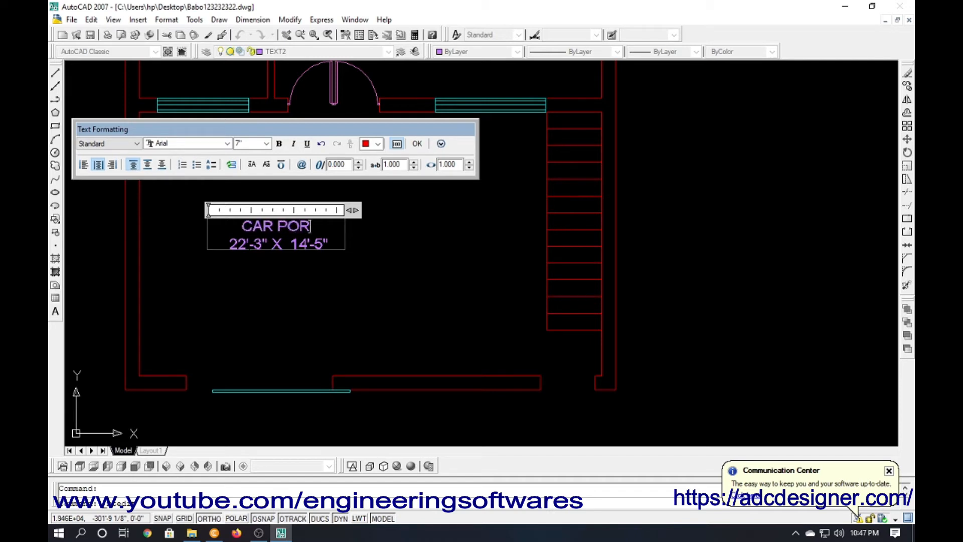
key(Escape)
Copy the entire floor plan once to the right of the original, level with it, leaving a gap between them.
scroll(258, 314, down, 4)
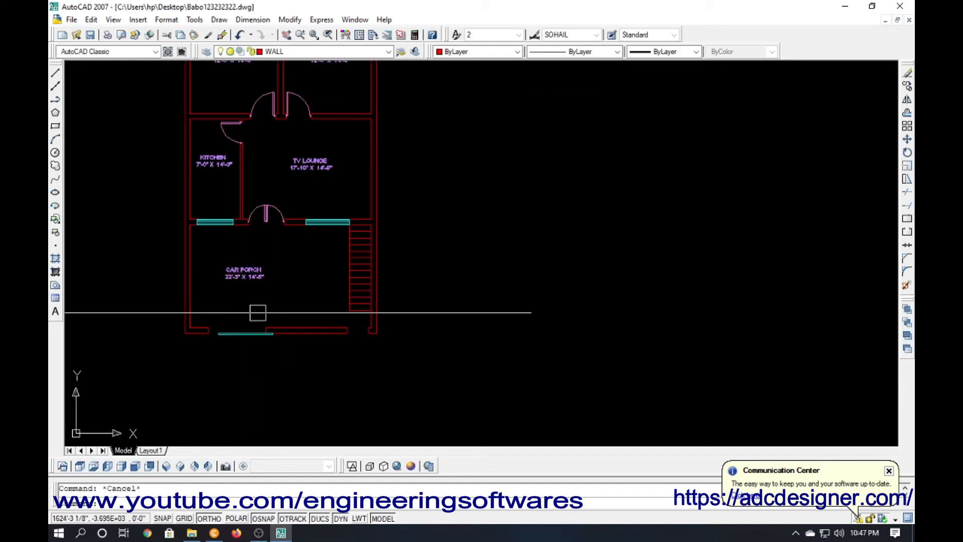
middle_drag(284, 282, 285, 328)
middle_drag(272, 260, 271, 293)
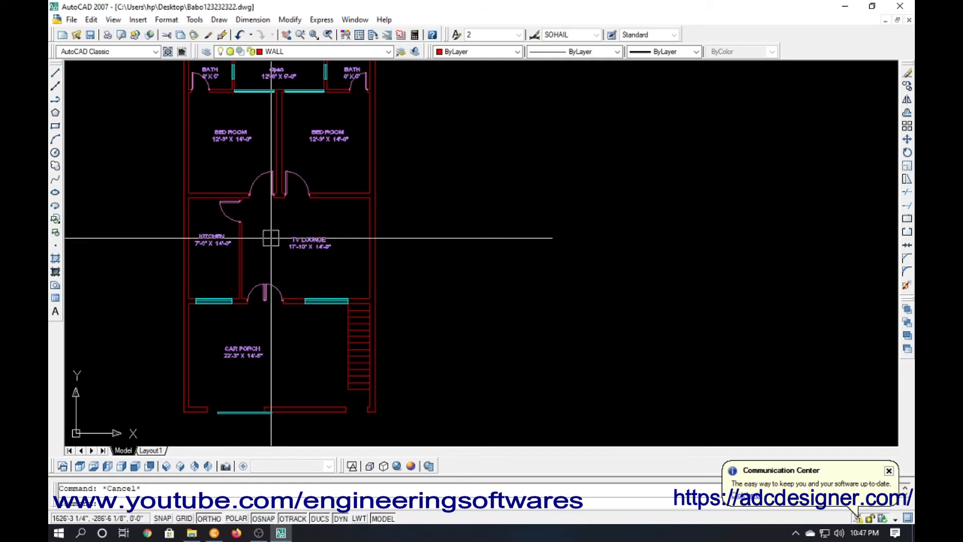
middle_drag(270, 238, 271, 281)
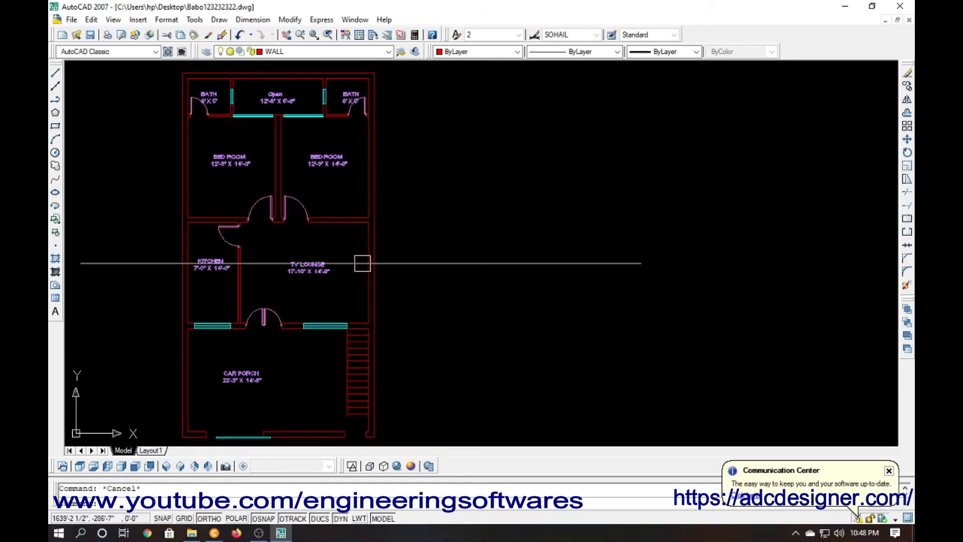
middle_drag(396, 307, 408, 295)
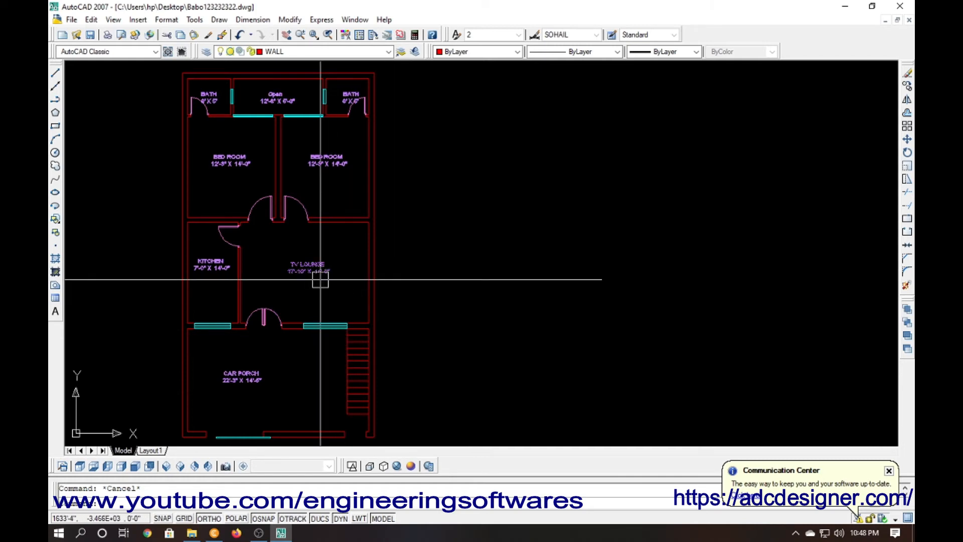
scroll(320, 279, down, 2)
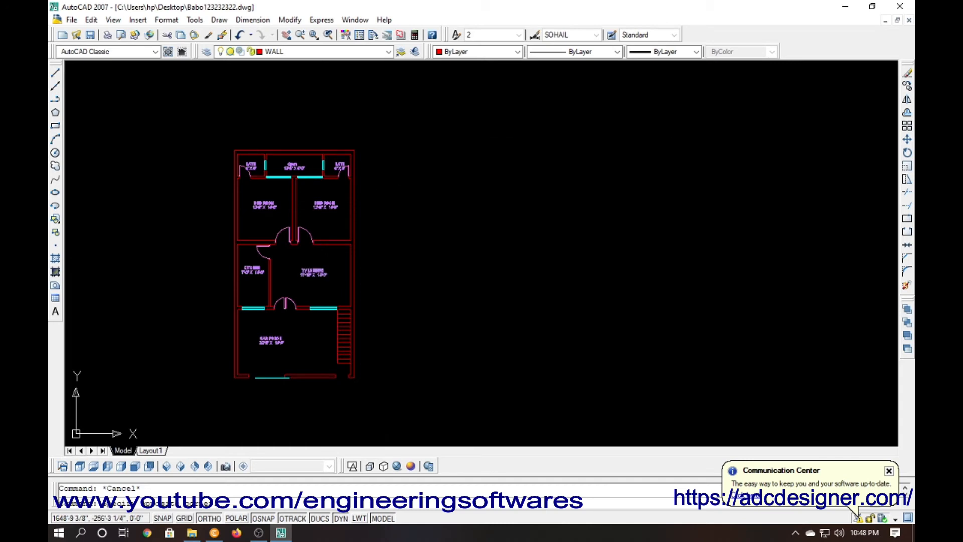
click(390, 133)
click(219, 390)
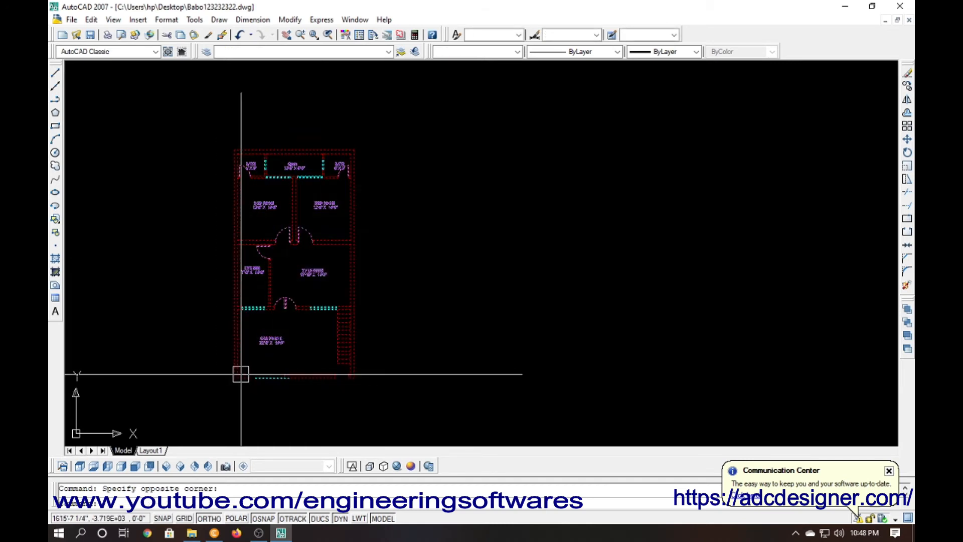
text(CO)
key(Return)
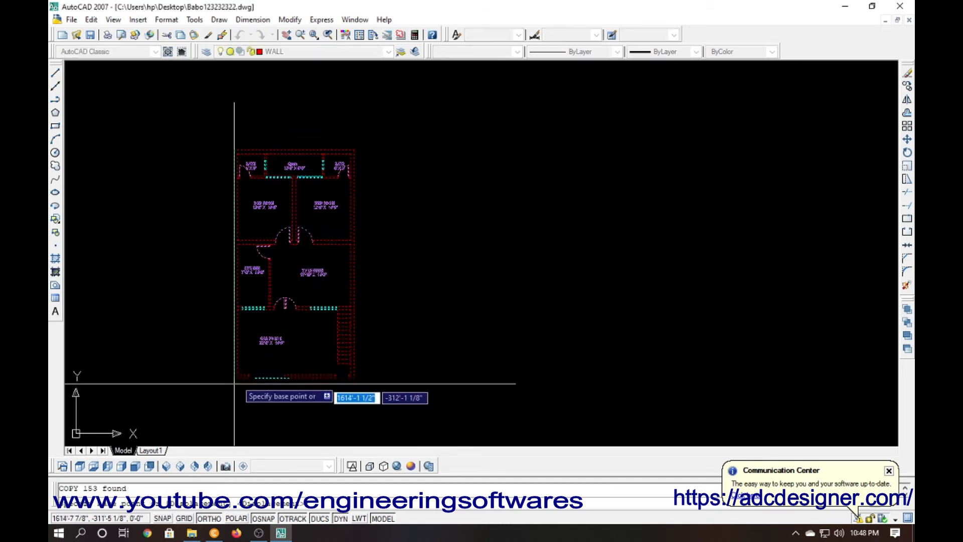
click(240, 374)
click(390, 384)
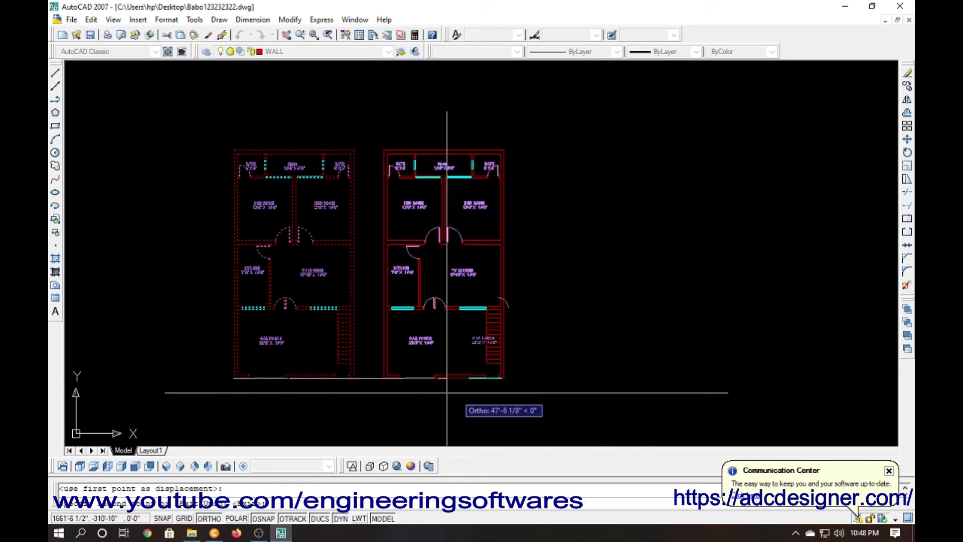
key(Escape)
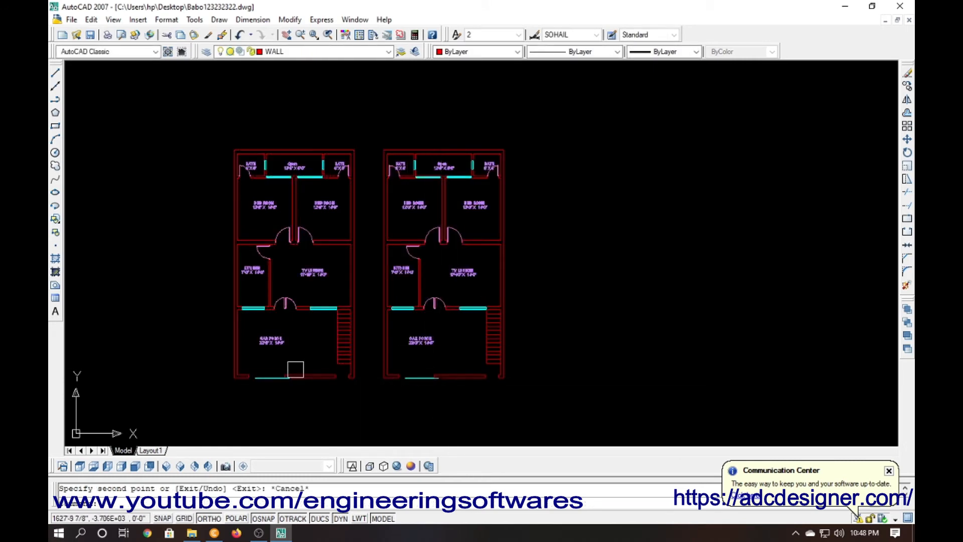
Erase the CAR PORCH label with its dimensions from the left plan.
scroll(339, 345, up, 3)
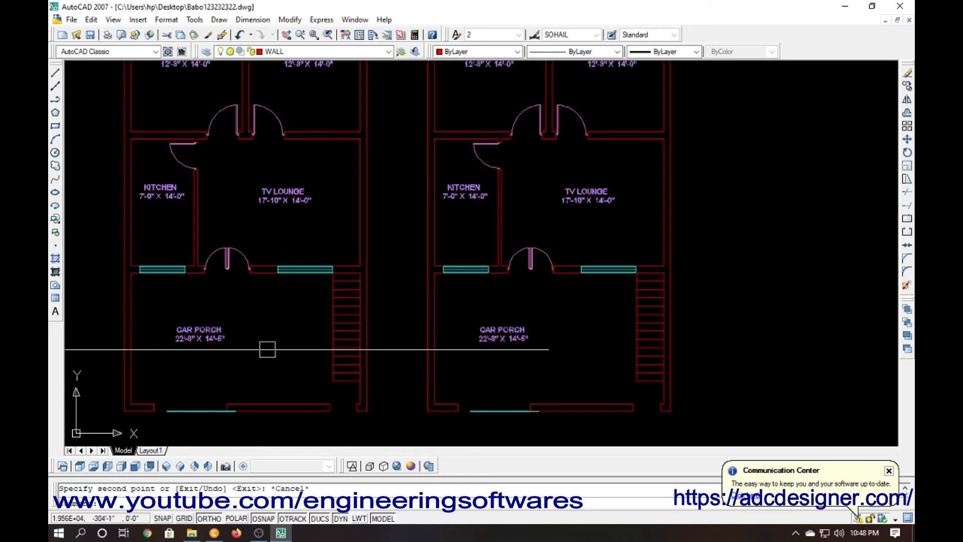
click(223, 342)
text(E)
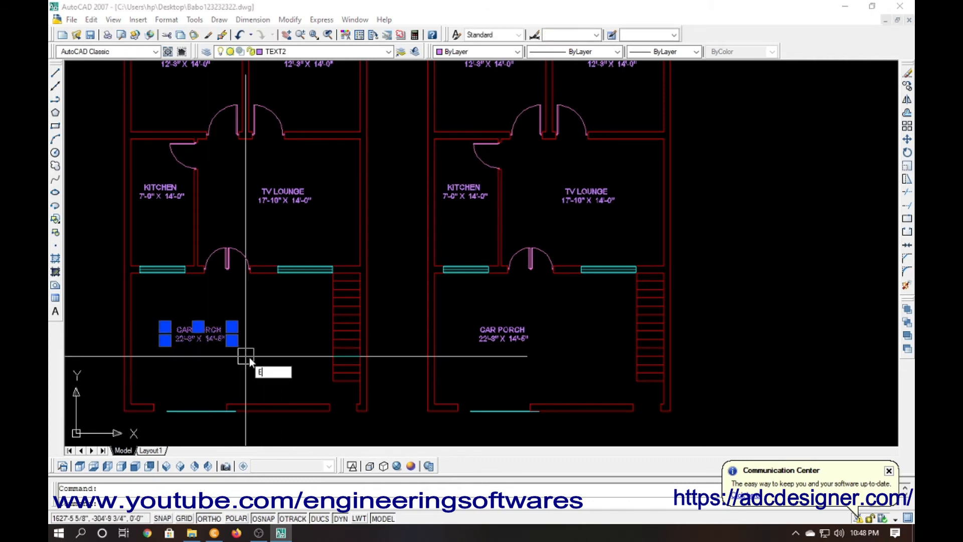
key(Return)
text(l*)
key(Return)
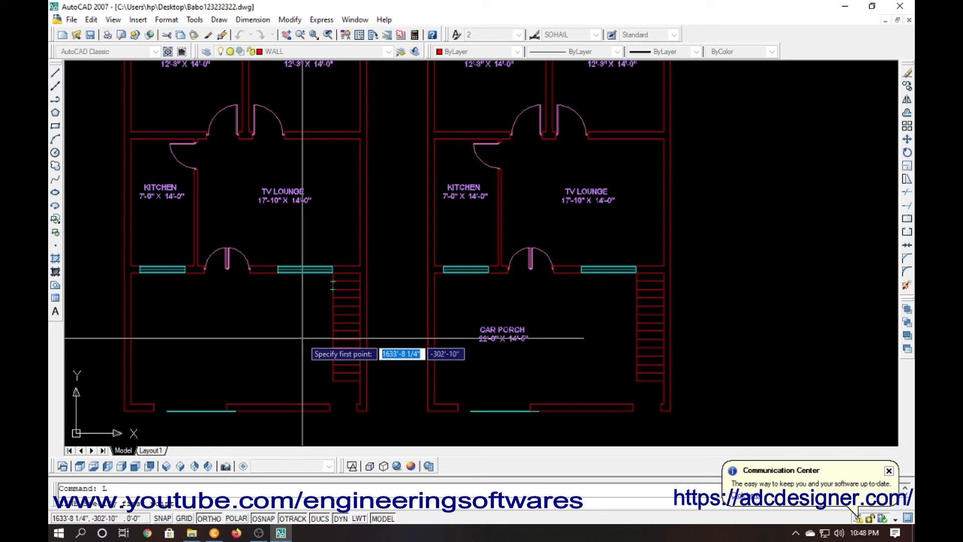
key(Escape)
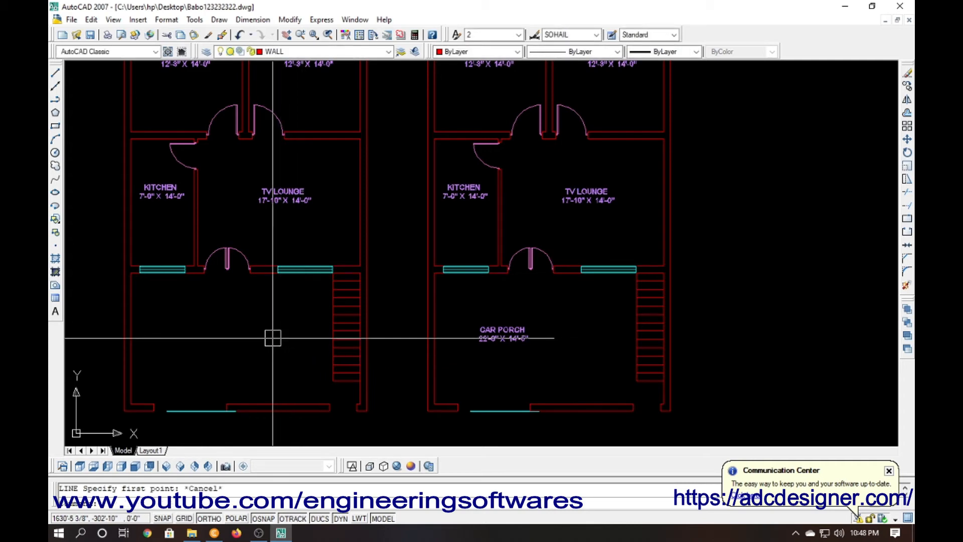
Erase the double door between lounge and front area in the left plan, along with both end lines of its opening.
middle_drag(271, 337, 269, 322)
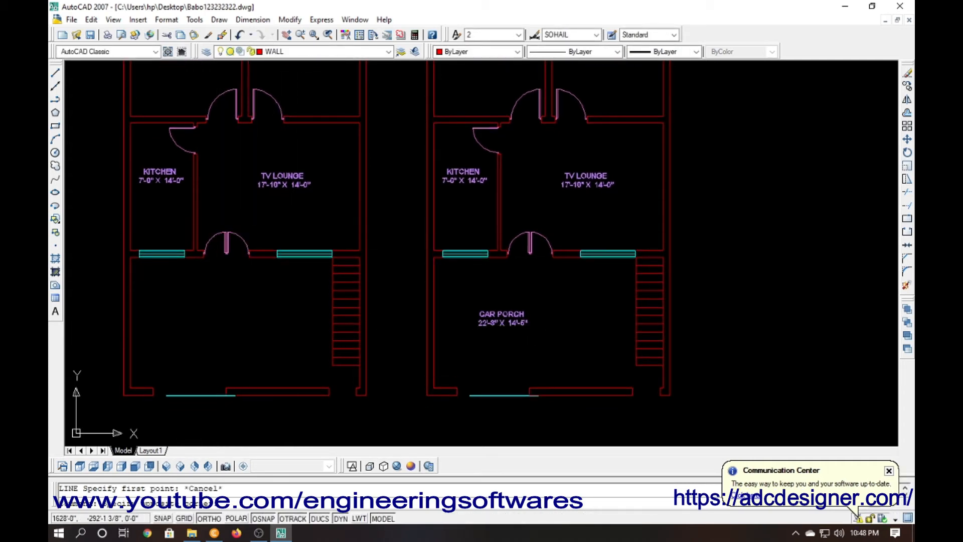
click(250, 226)
click(221, 244)
key(Delete)
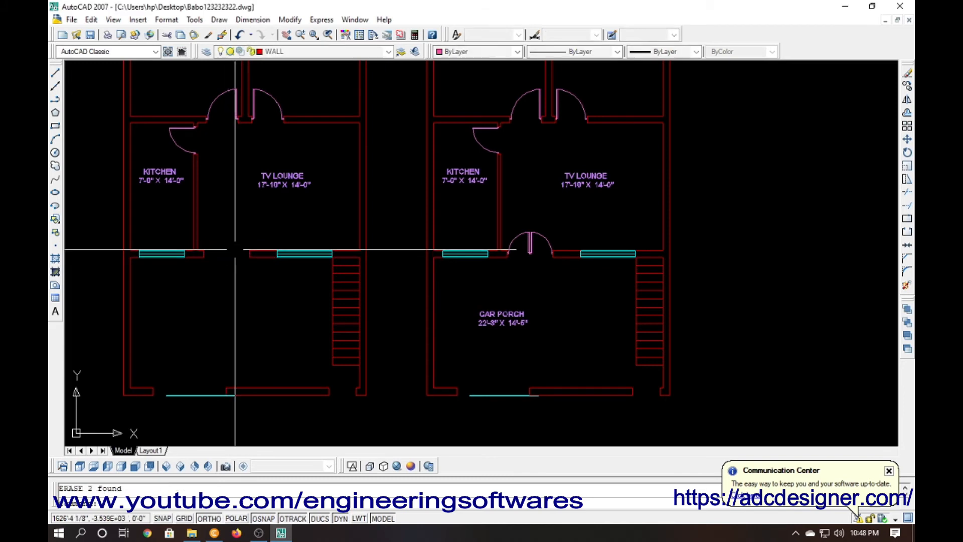
scroll(190, 257, up, 5)
click(216, 224)
click(375, 300)
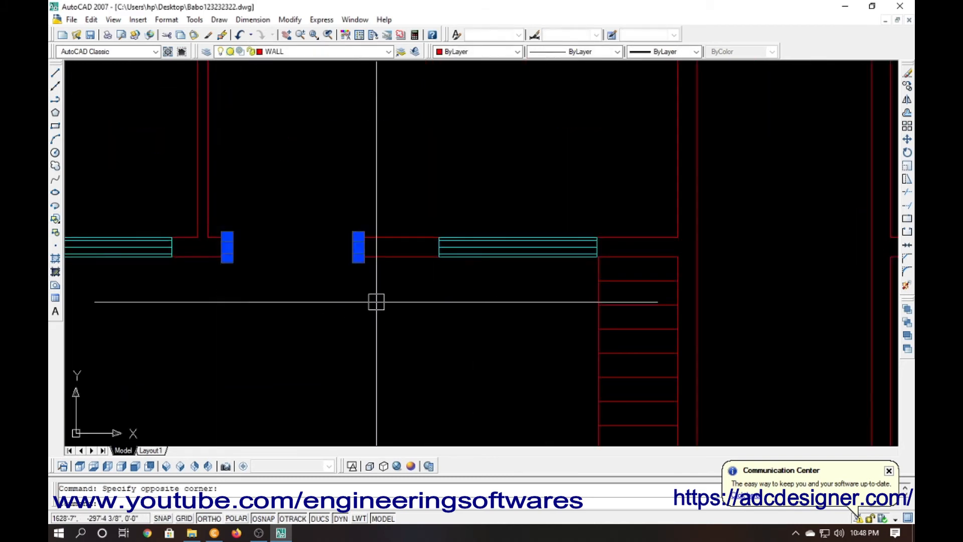
key(Delete)
Join the upper and lower wall lines across the former double-door opening to make the wall continuous.
text(ma)
key(Return)
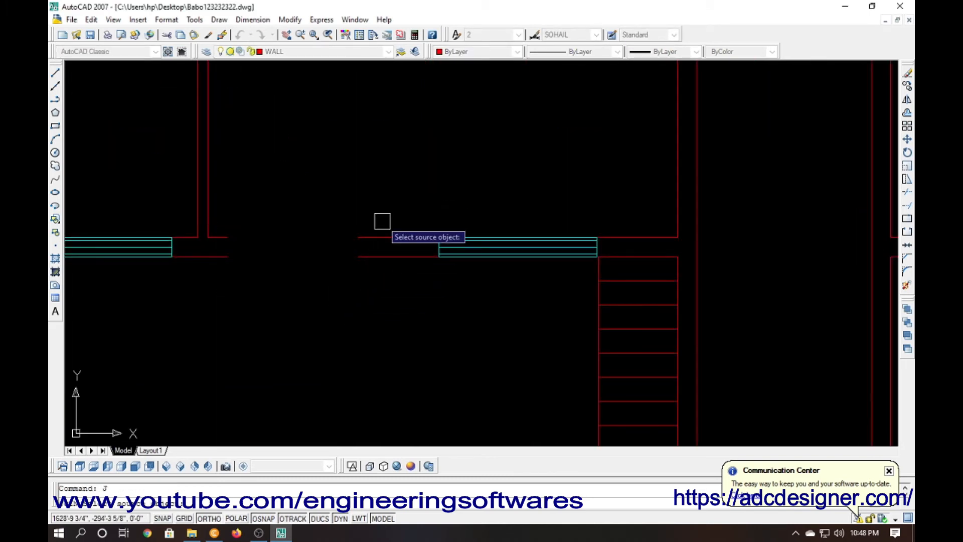
click(366, 256)
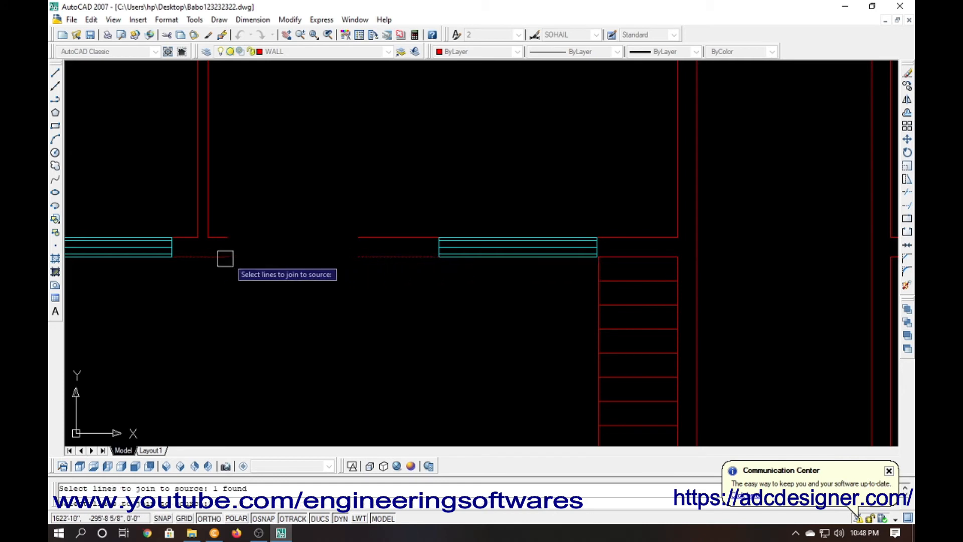
key(Return)
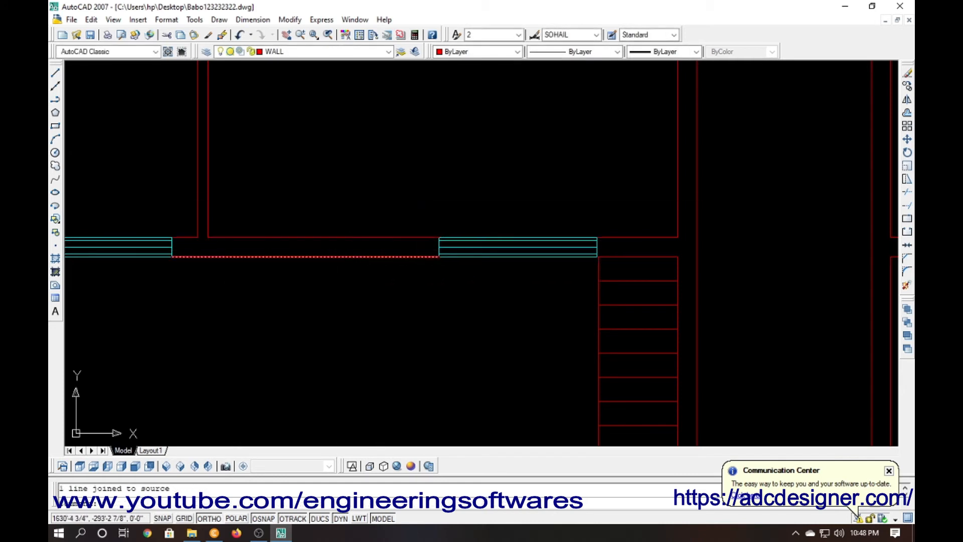
click(415, 192)
click(620, 282)
text(ma)
key(Return)
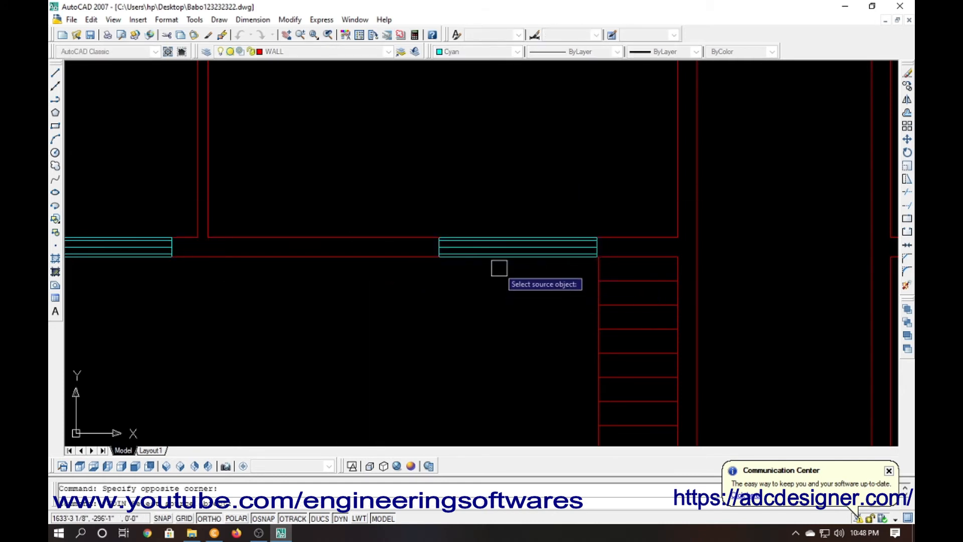
key(Escape)
Erase the cyan window in the lounge's front wall beside the stairs in the left plan.
click(419, 209)
click(615, 271)
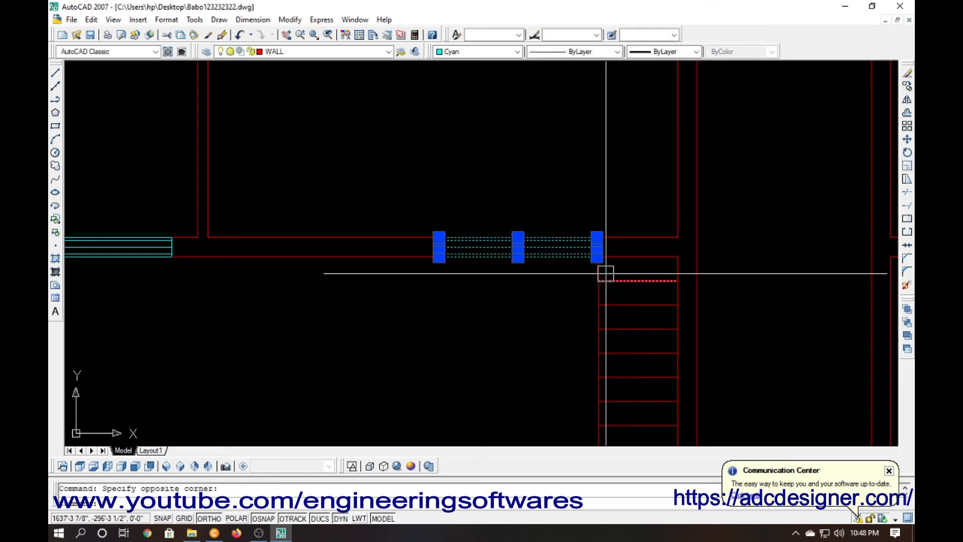
key(Delete)
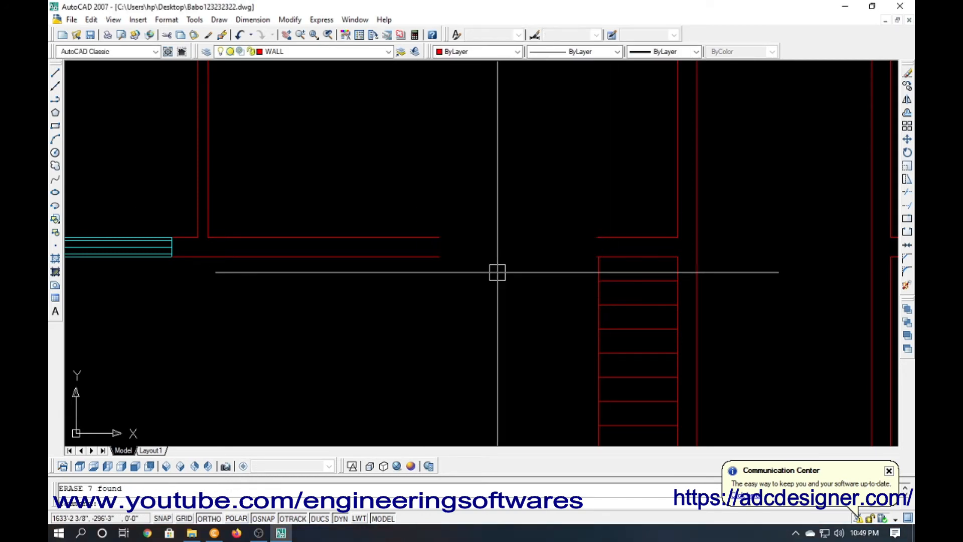
Join the lower and upper wall lines across the former window opening beside the stairs in the left plan.
text(j)
key(Return)
click(427, 257)
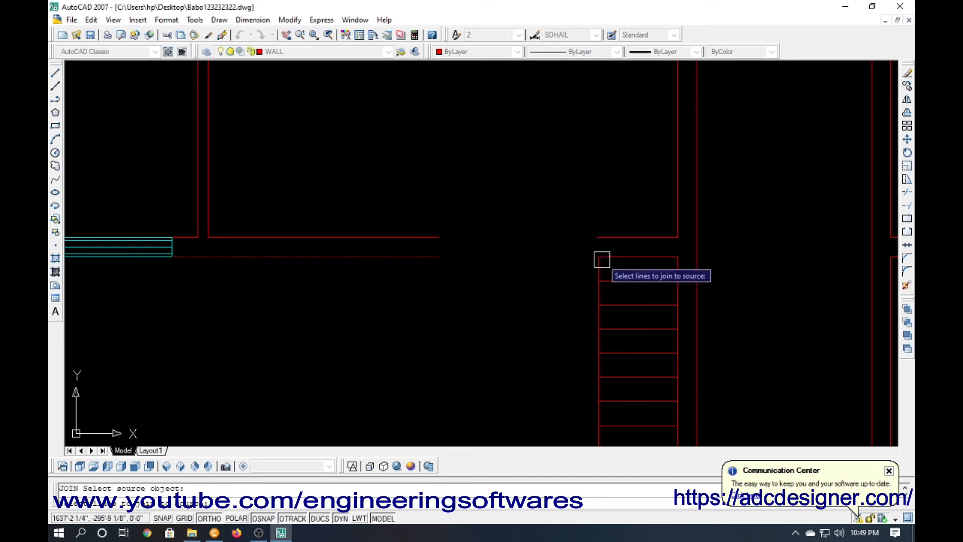
scroll(599, 257, up, 3)
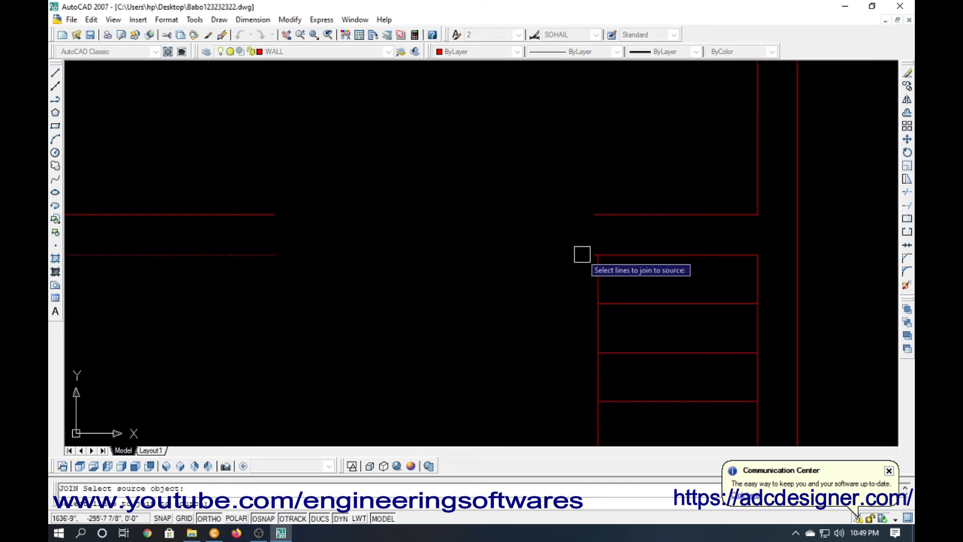
click(587, 255)
key(Return)
key(Return)
click(599, 212)
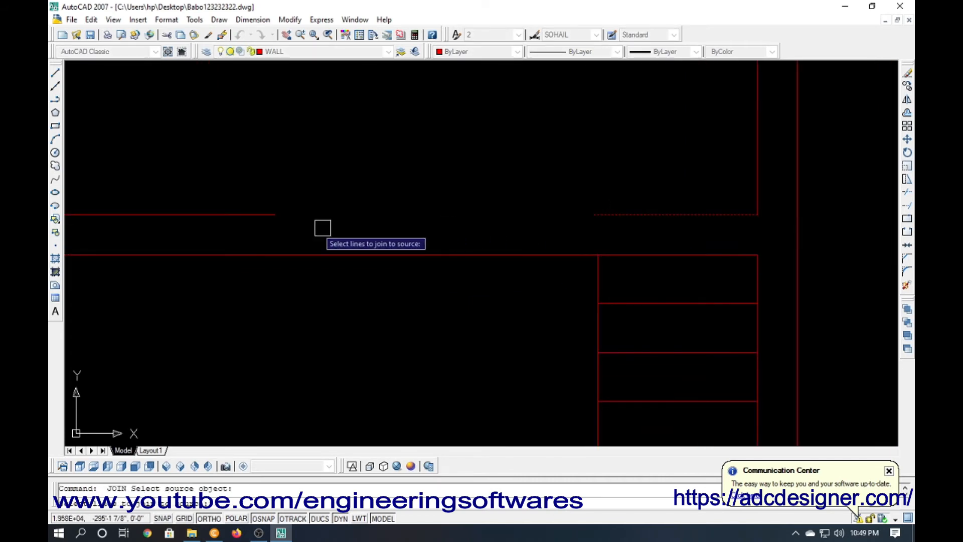
click(261, 212)
key(Return)
scroll(386, 279, down, 3)
middle_drag(426, 342, 423, 274)
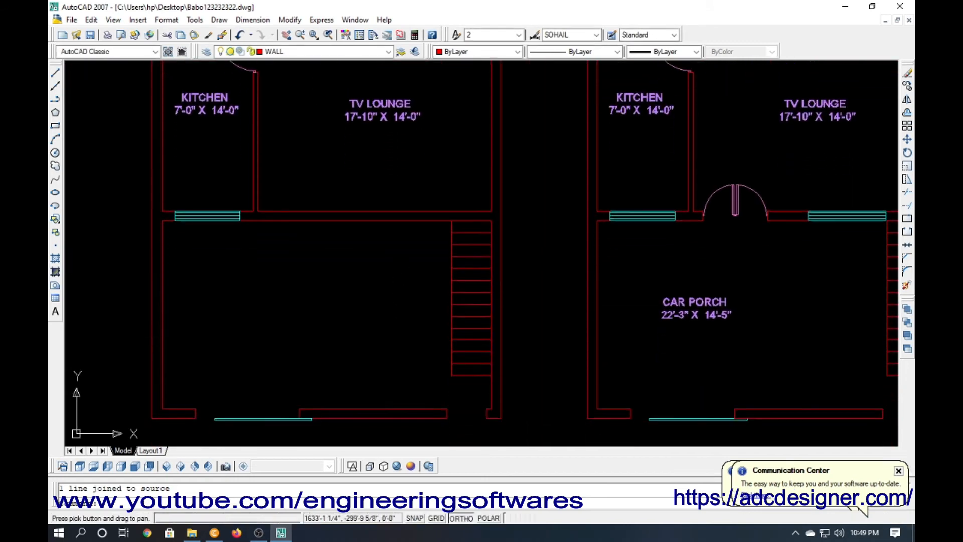
scroll(178, 209, up, 5)
click(150, 184)
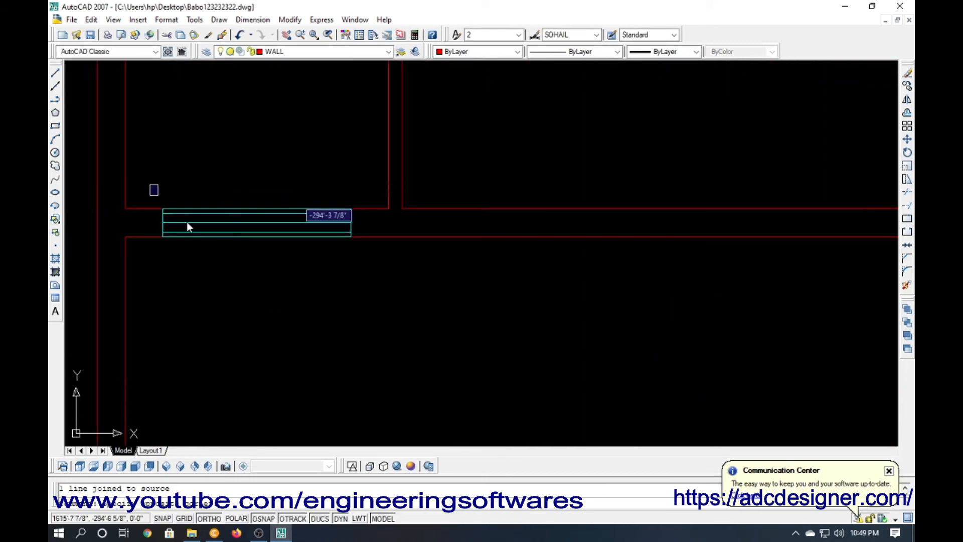
click(394, 313)
key(Return)
key(Escape)
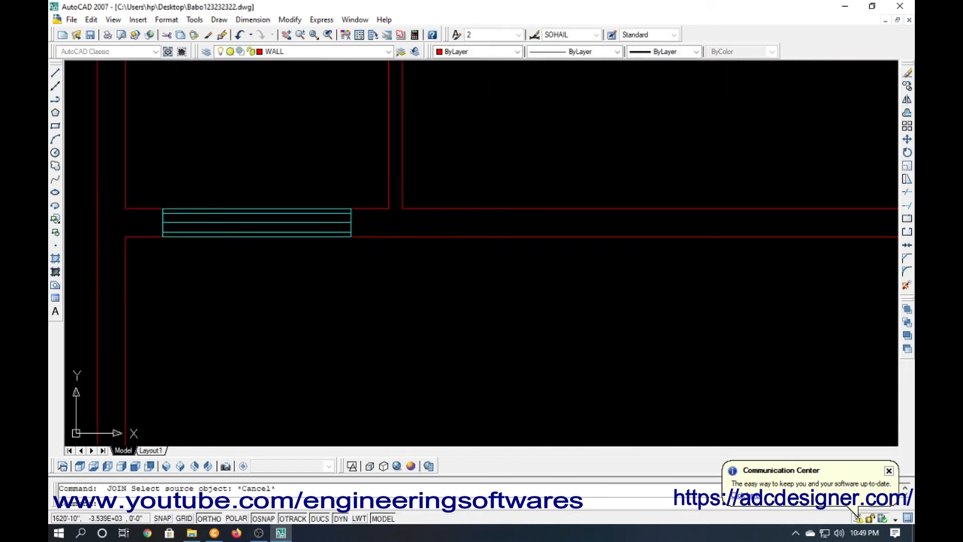
Erase the cyan kitchen window in the left plan together with the short upper wall line between it and the partition.
click(150, 176)
click(385, 323)
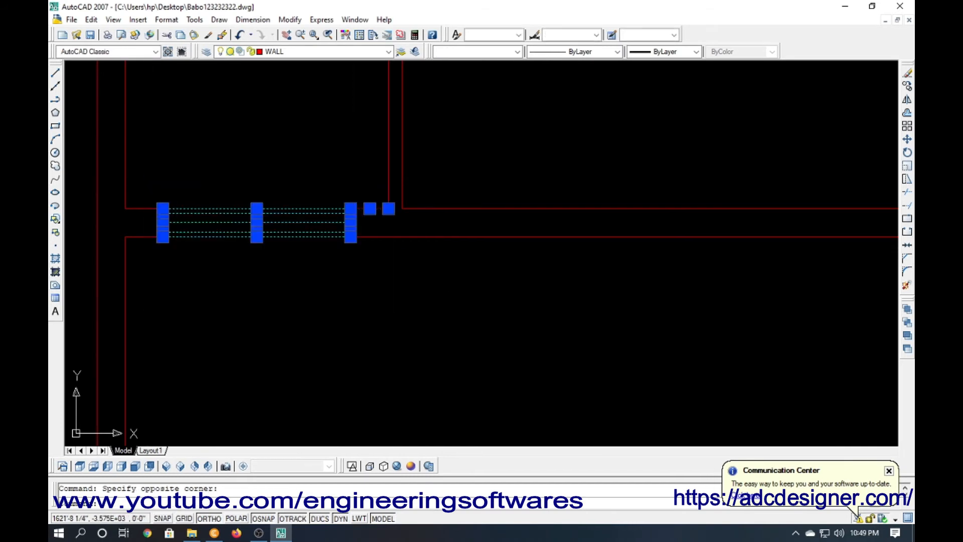
text(E)
key(Return)
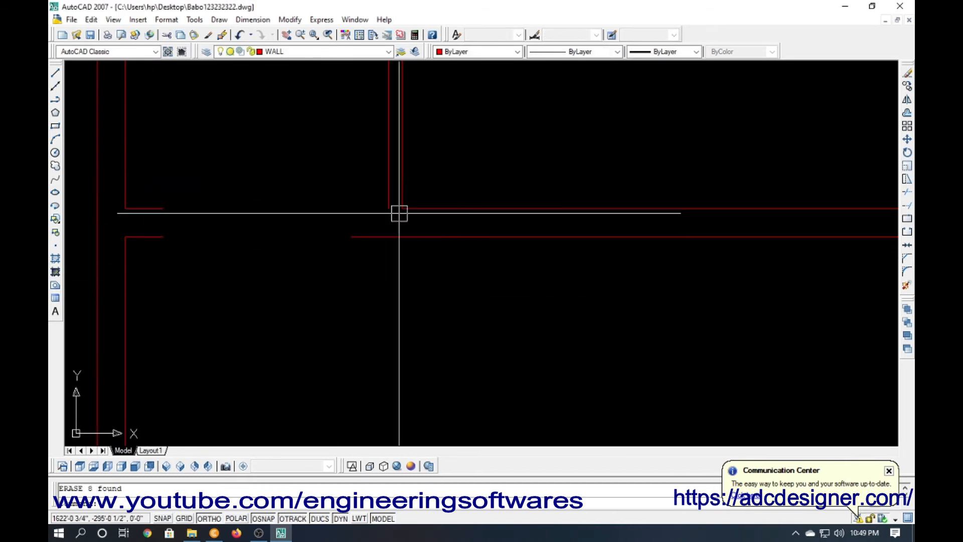
Erase both lines of the partition wall between the kitchen and TV lounge in the left plan.
click(441, 187)
click(325, 176)
text(E)
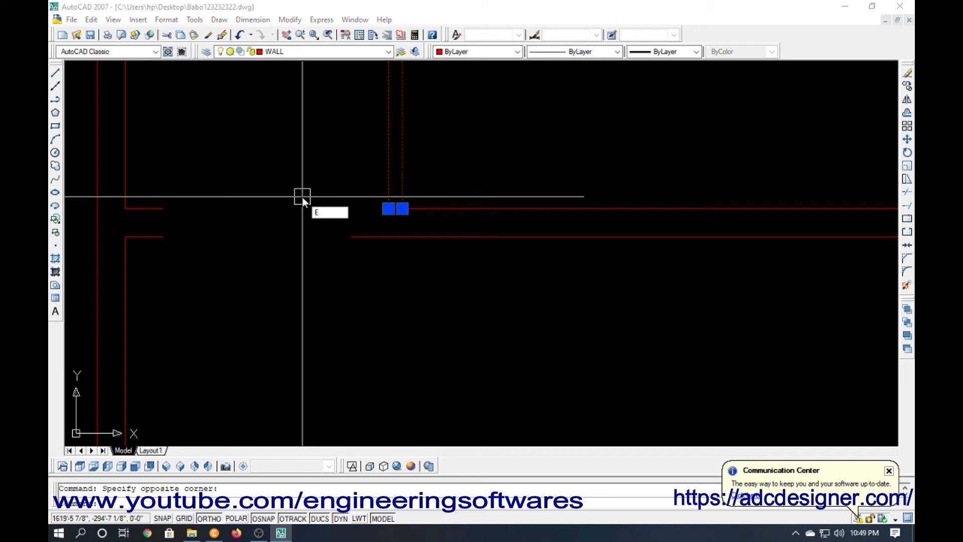
key(Return)
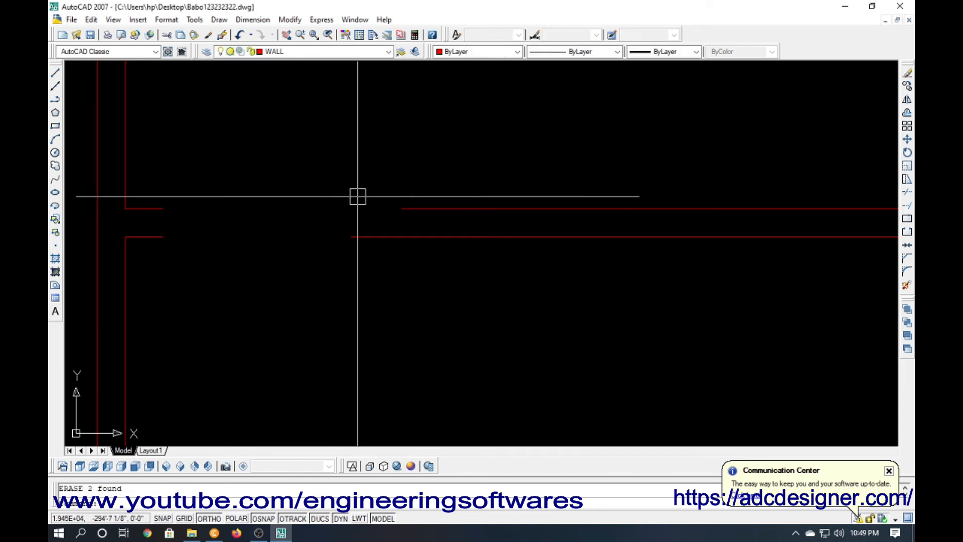
Join the lower and upper wall lines across the former kitchen window opening and partition junction to close the left plan's wall.
text(ma)
key(Return)
click(369, 231)
click(146, 232)
key(Return)
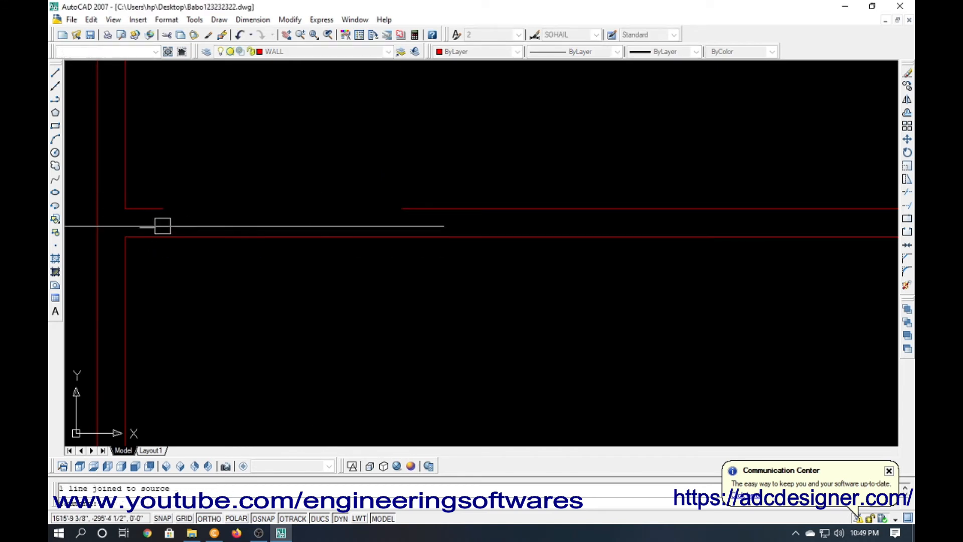
key(Return)
click(160, 210)
click(400, 209)
key(Return)
Start an offset of 17' from the inner line of the side wall next to the stairs in the left plan.
scroll(230, 230, down, 5)
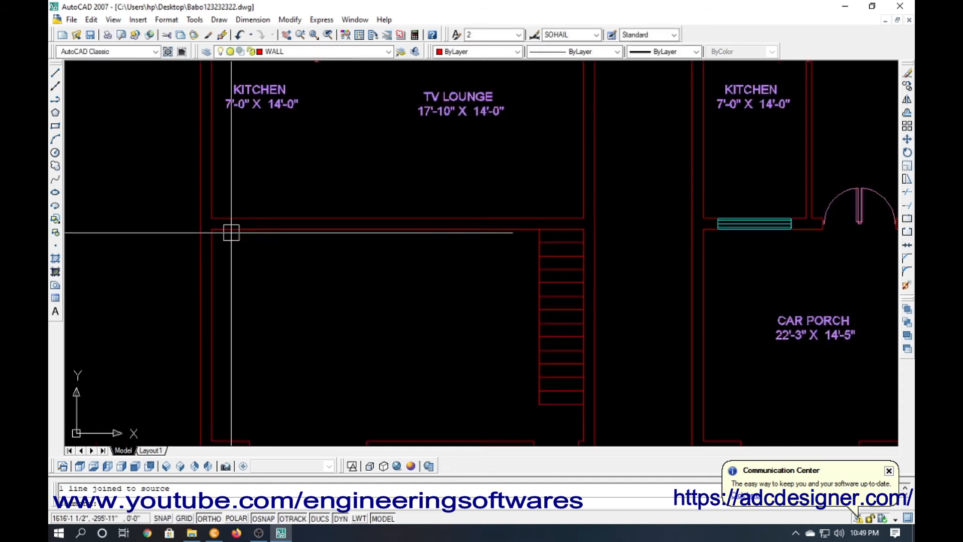
middle_drag(291, 283, 252, 264)
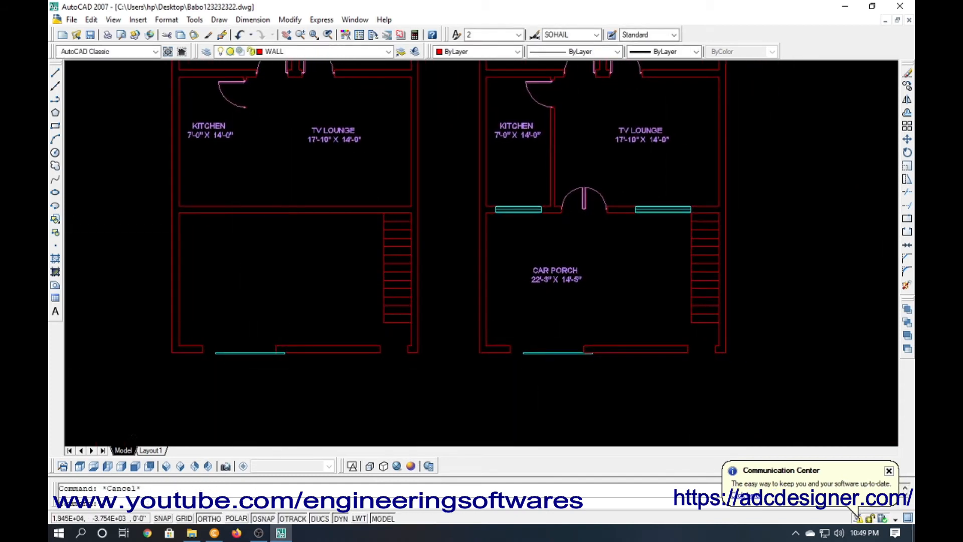
scroll(234, 370, up, 2)
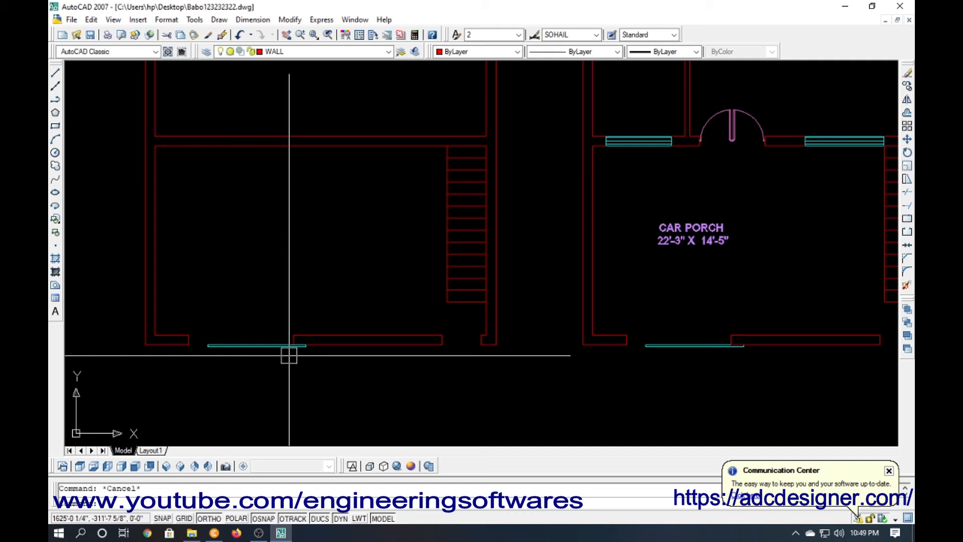
text(o)
key(Return)
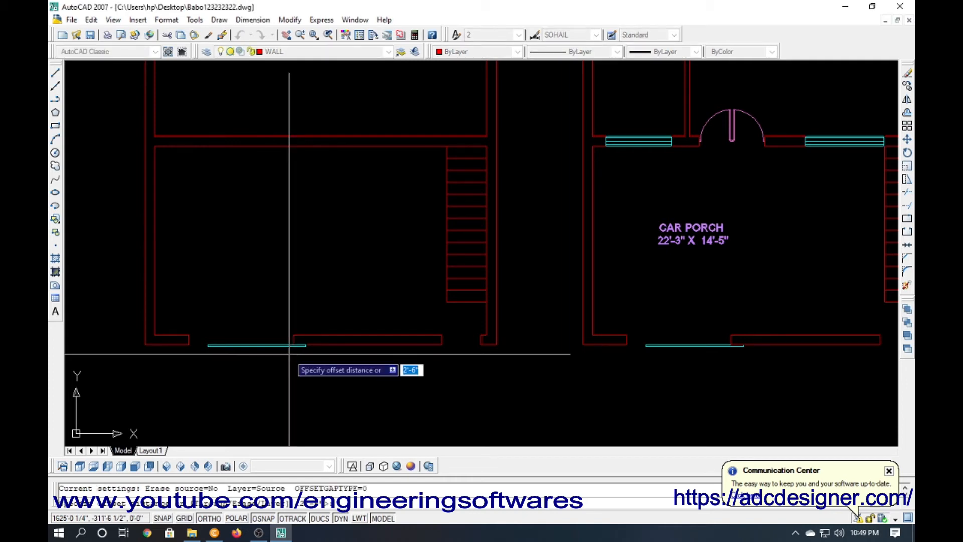
text(1)
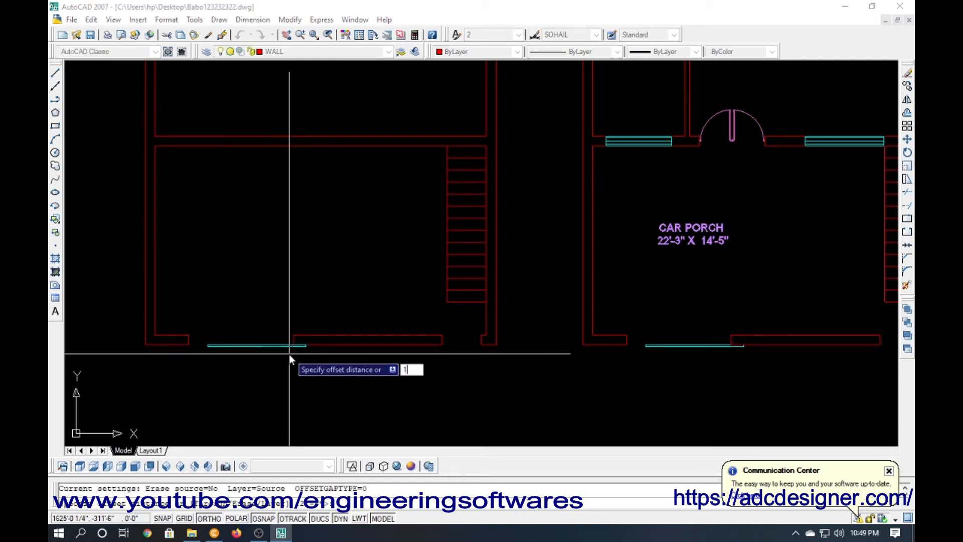
text(7)
key(Return)
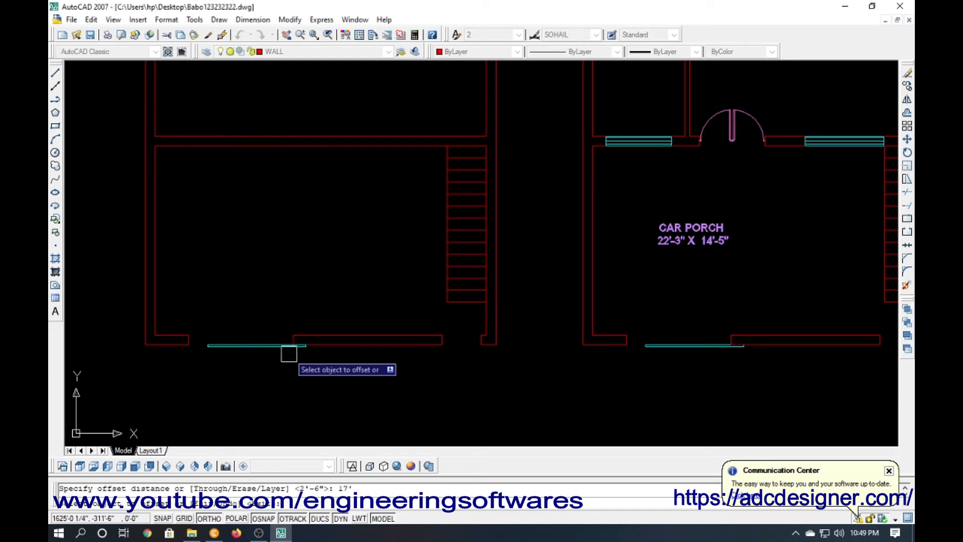
scroll(488, 236, up, 3)
click(485, 236)
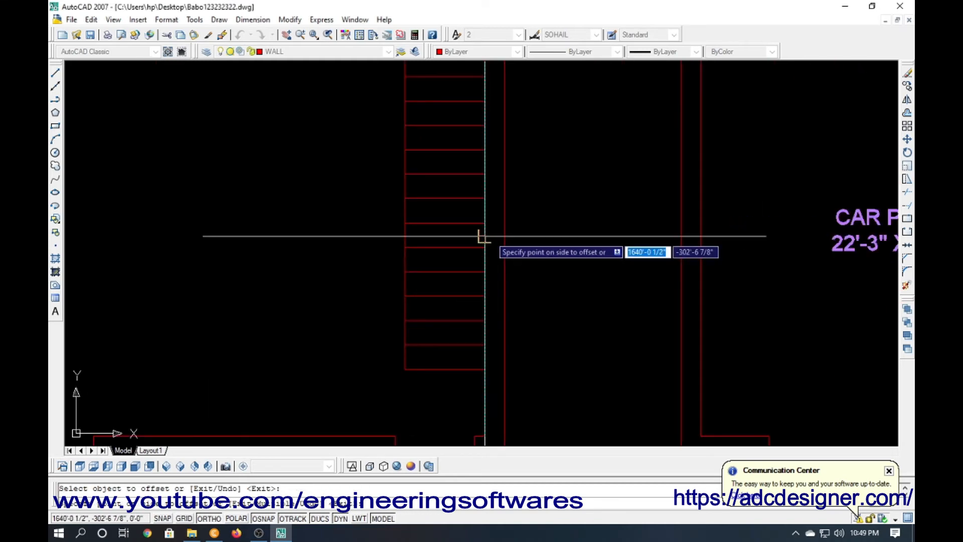
Offset the inner wall line beside the stairs into the left plan's front area, and offset that copy 9" farther left.
click(351, 236)
scroll(498, 257, down, 6)
scroll(369, 284, up, 2)
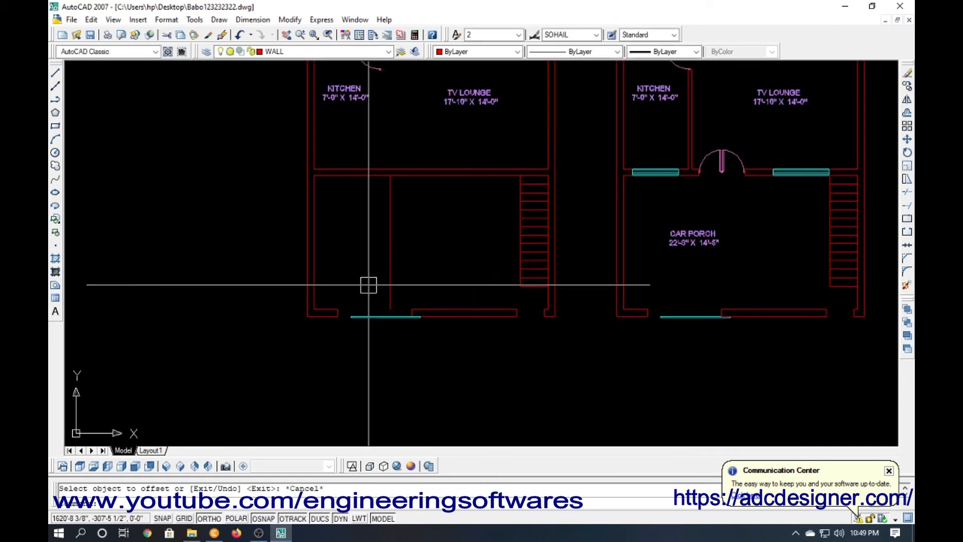
text(o)
key(Return)
text(9)
key(Return)
click(390, 261)
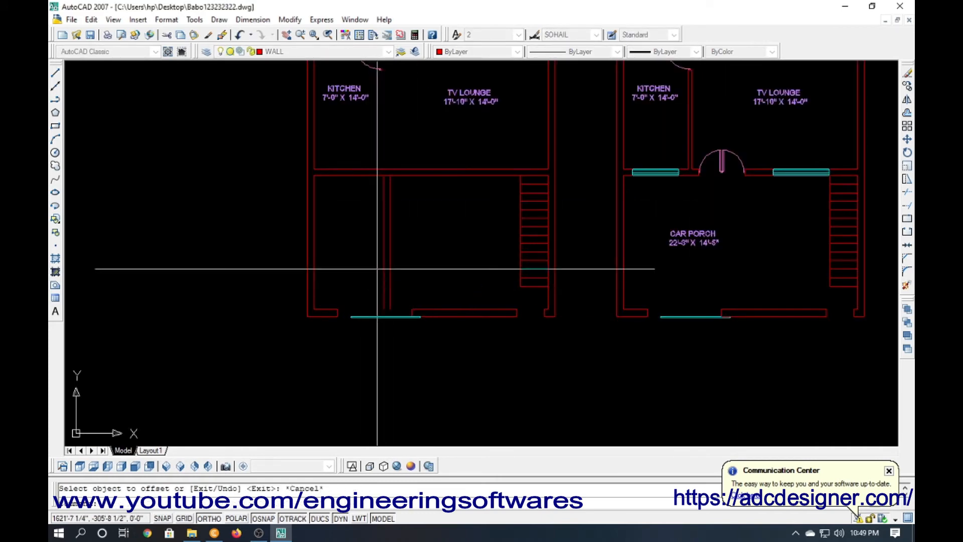
click(378, 265)
key(Escape)
text(t)
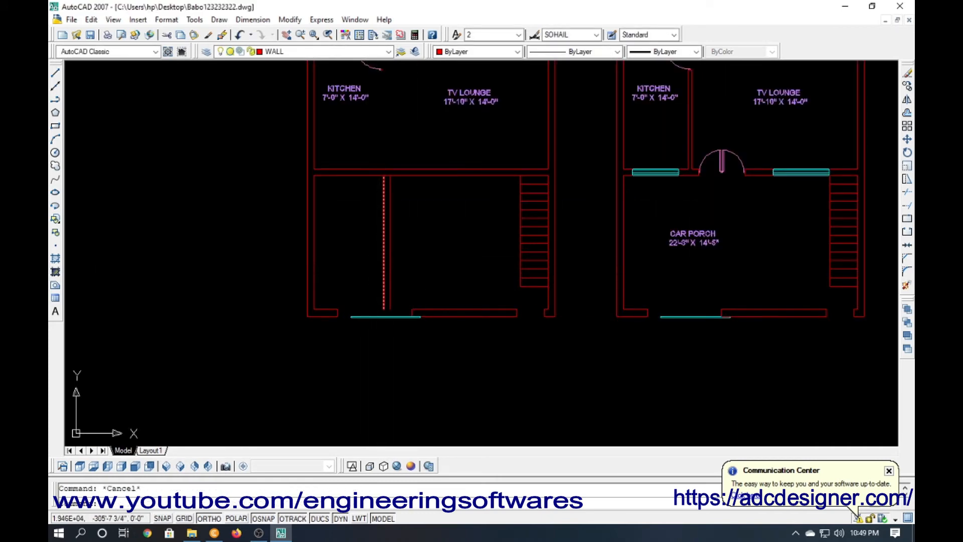
key(Escape)
Try to offset the new partition's stair-side line by 14'.
text(o)
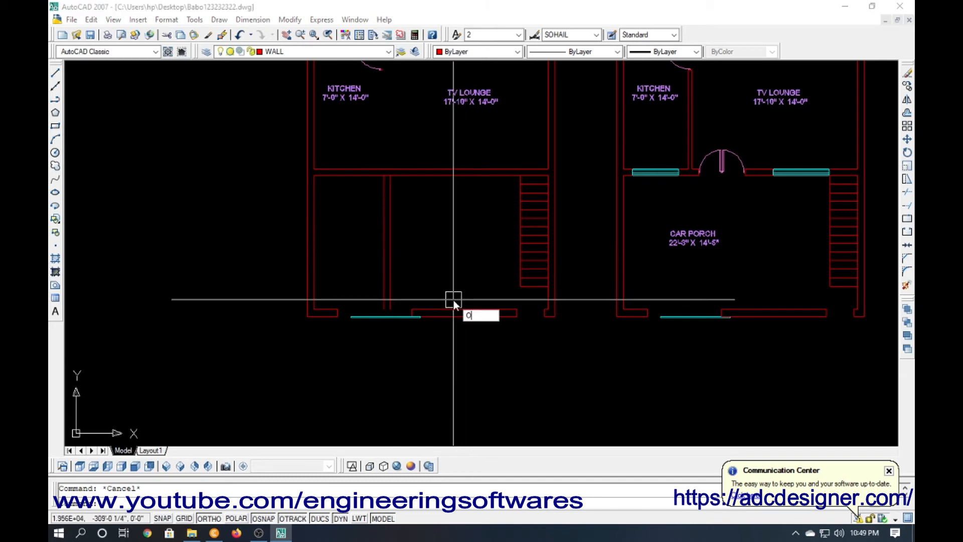
key(Return)
text(14)
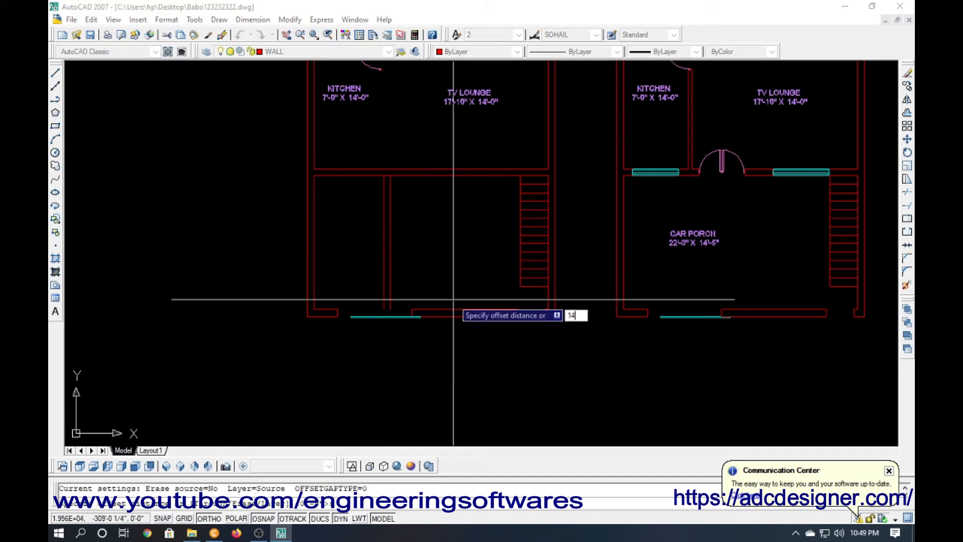
key(Return)
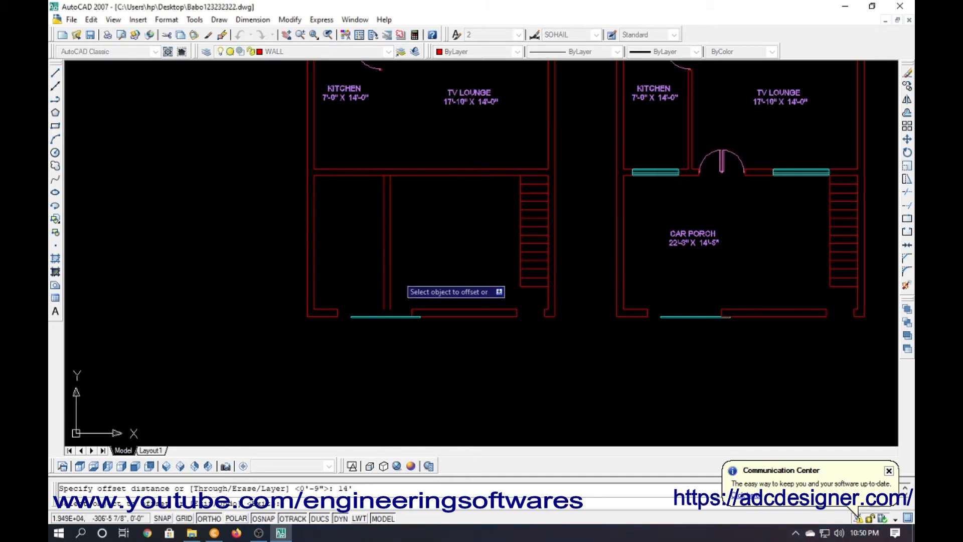
click(391, 276)
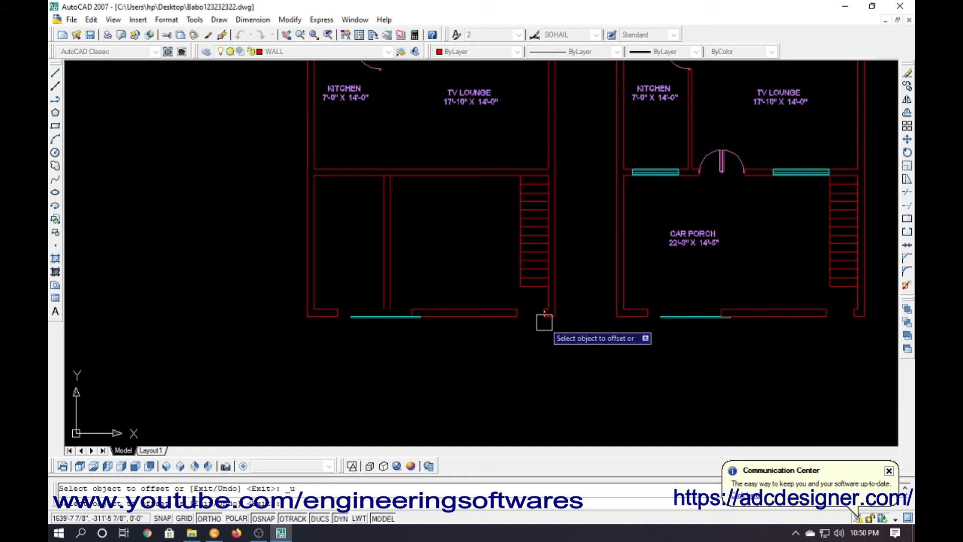
key(Escape)
Erase the cyan gate with the adjoining wall end line, and the short front wall stub at the left plan's left corner.
scroll(425, 303, down, 5)
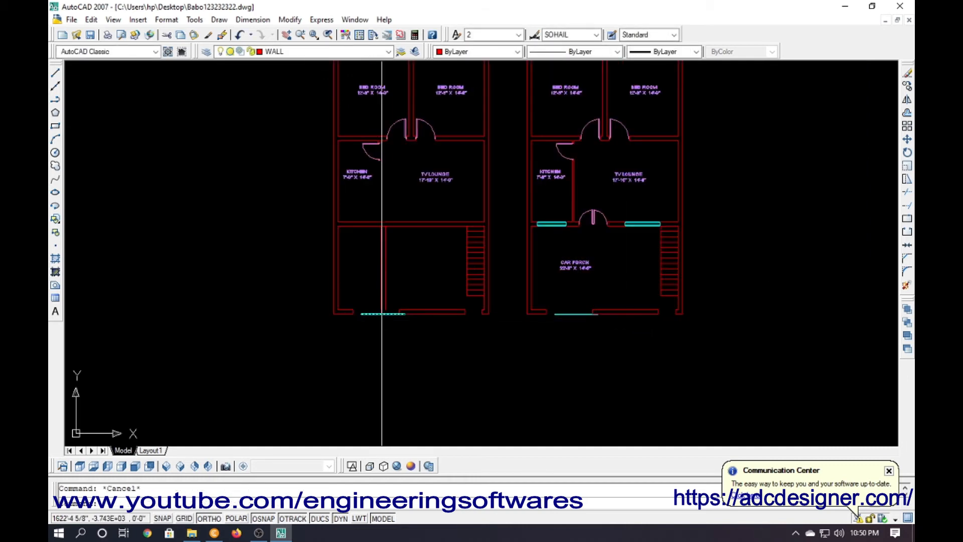
scroll(424, 303, up, 5)
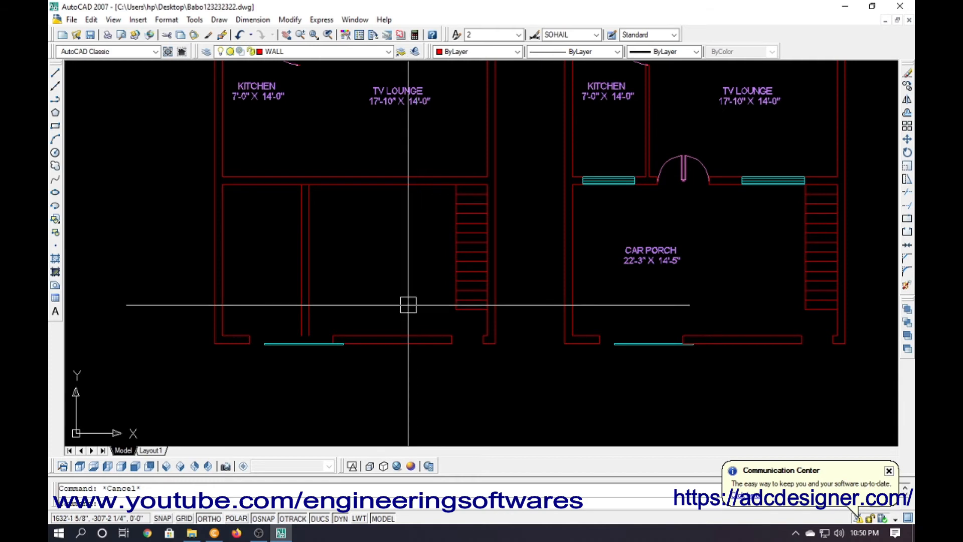
scroll(401, 311, down, 4)
scroll(401, 312, up, 2)
scroll(401, 311, up, 2)
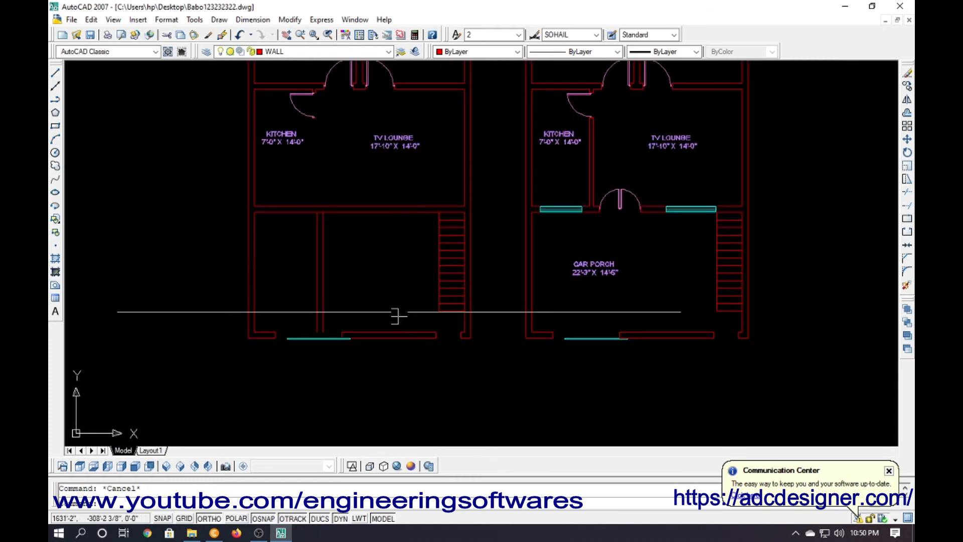
scroll(329, 359, up, 3)
click(246, 309)
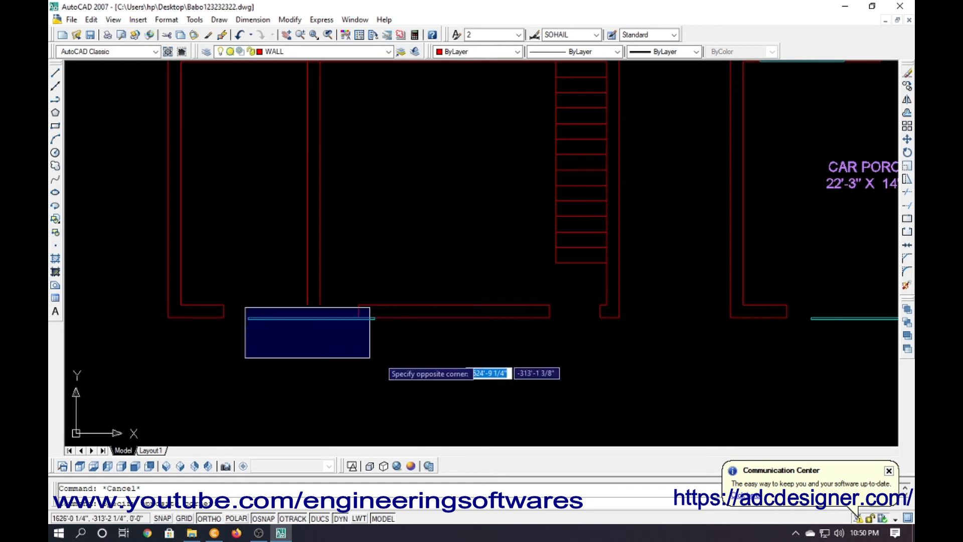
click(389, 346)
click(357, 292)
click(394, 352)
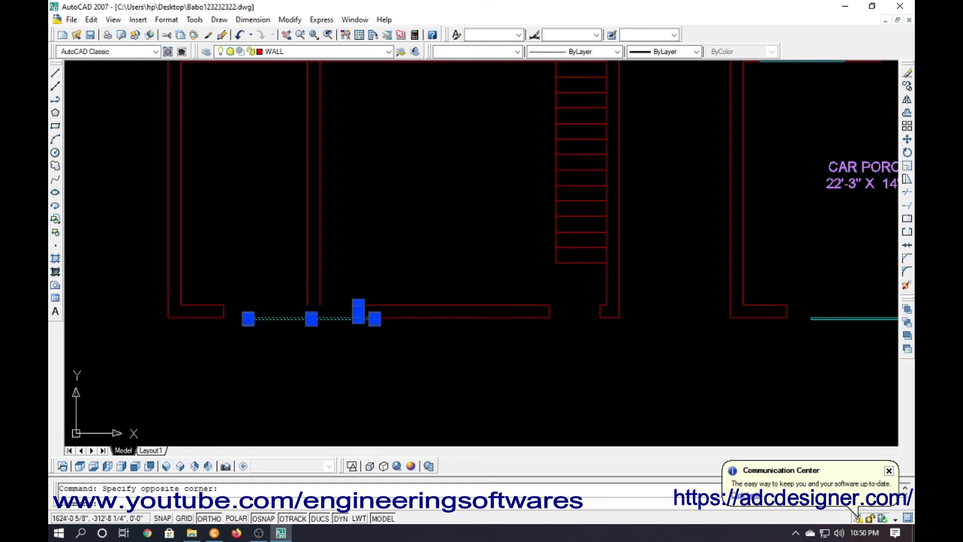
key(Delete)
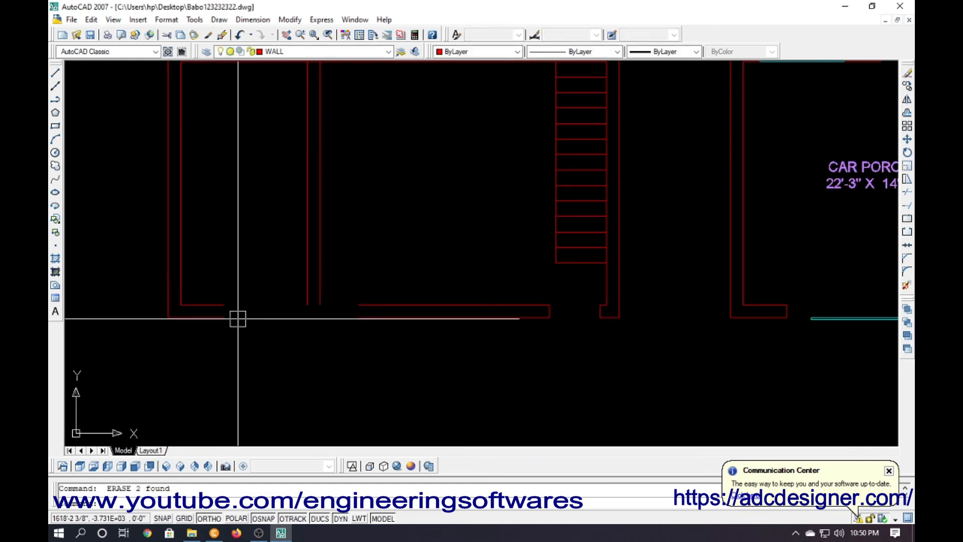
click(238, 319)
click(213, 295)
key(Delete)
Extend both lines of the left plan's front wall leftward across the former gate opening.
text(ex)
key(Return)
key(Return)
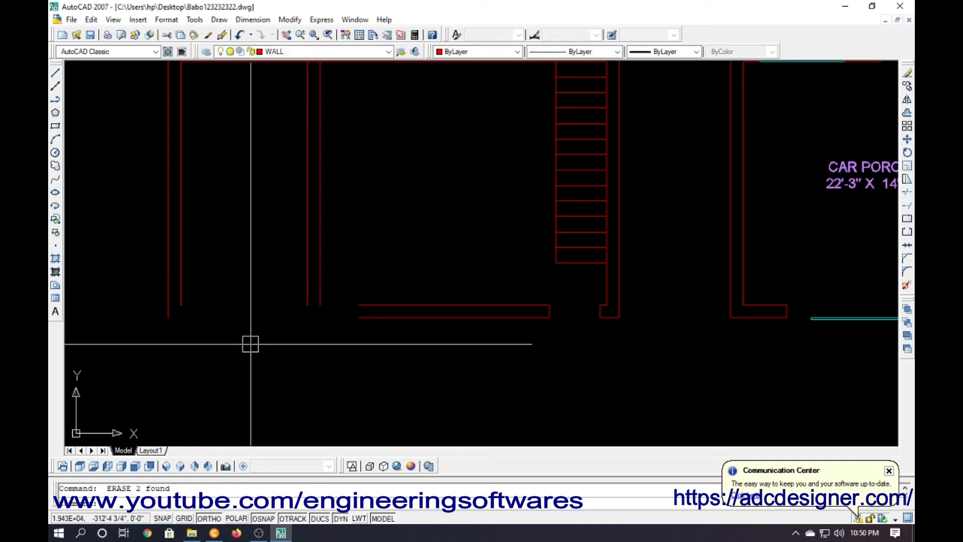
click(396, 359)
click(374, 287)
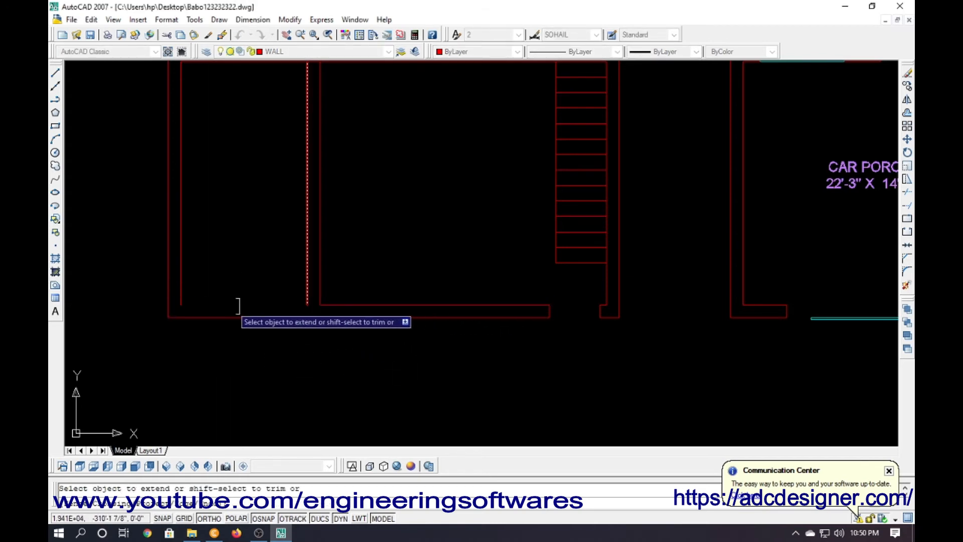
key(Escape)
Erase the two vertical partition lines inside the left plan's front area.
scroll(303, 369, down, 4)
scroll(350, 356, up, 4)
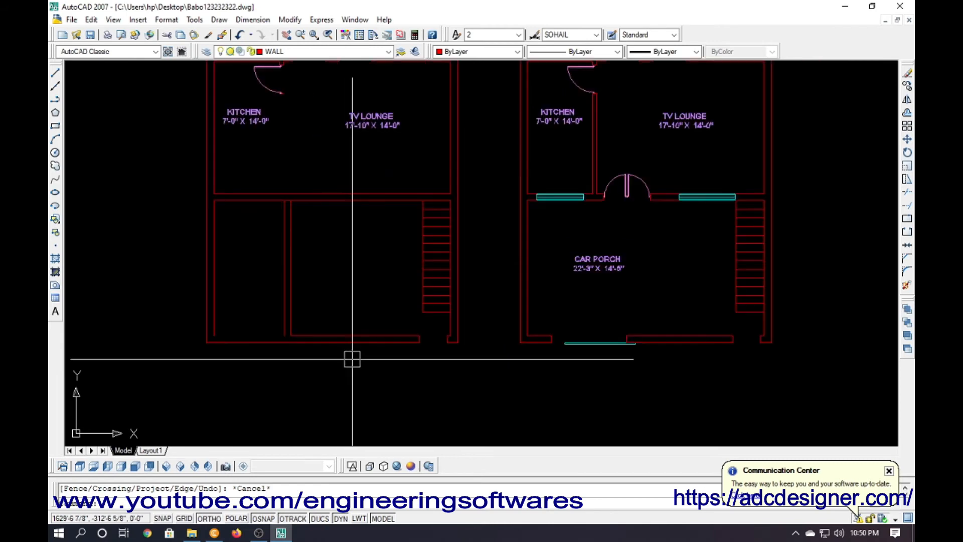
click(345, 308)
click(211, 250)
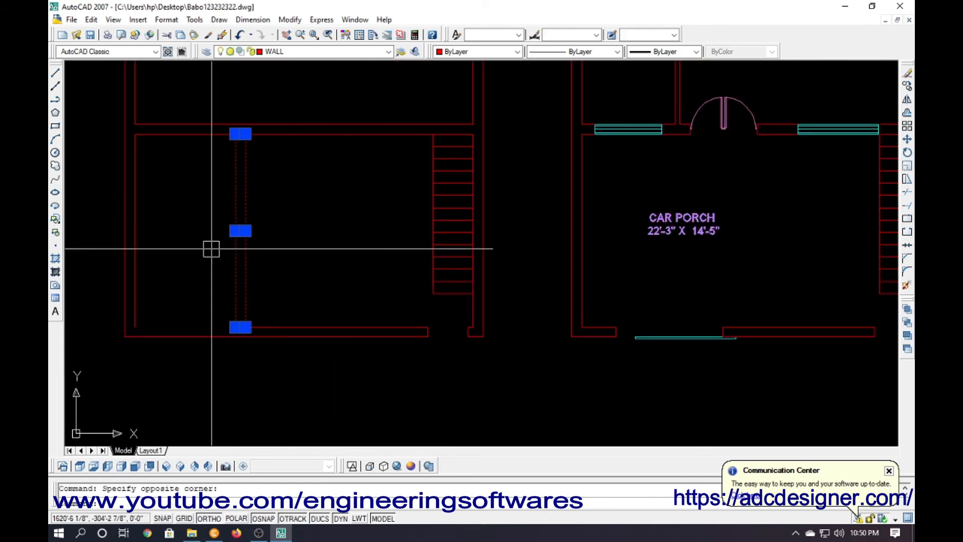
key(Delete)
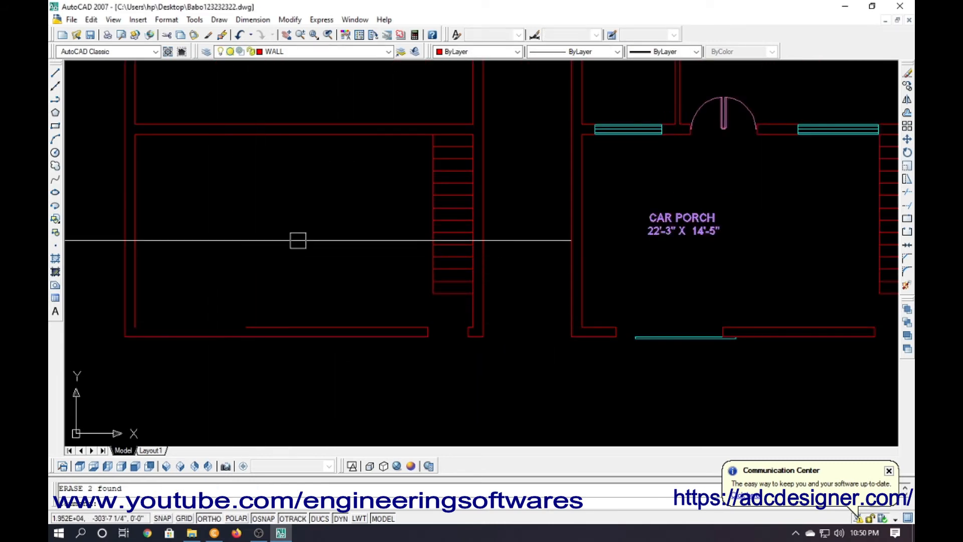
Offset the inner wall line beside the stairs 5' toward the left in the left plan's front area.
text(o)
key(Return)
text(5)
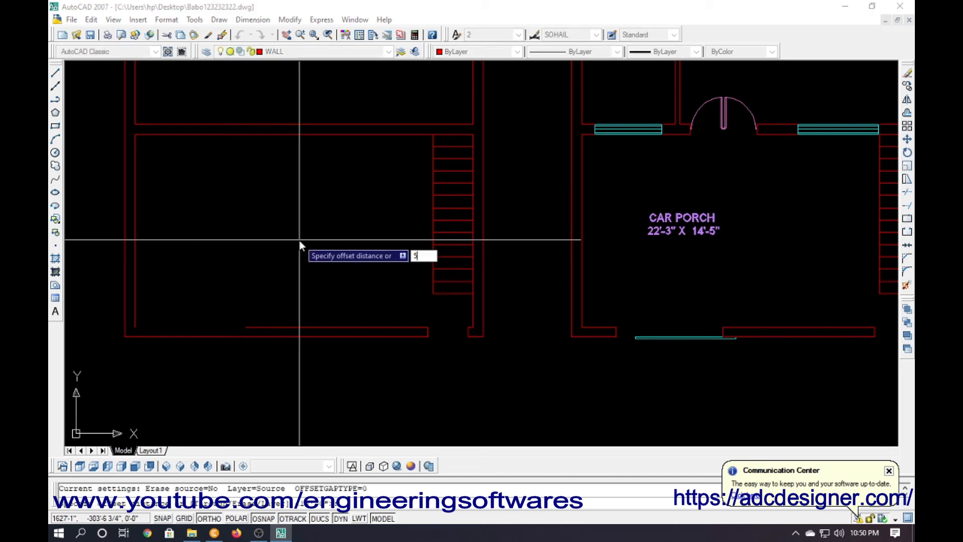
key(Return)
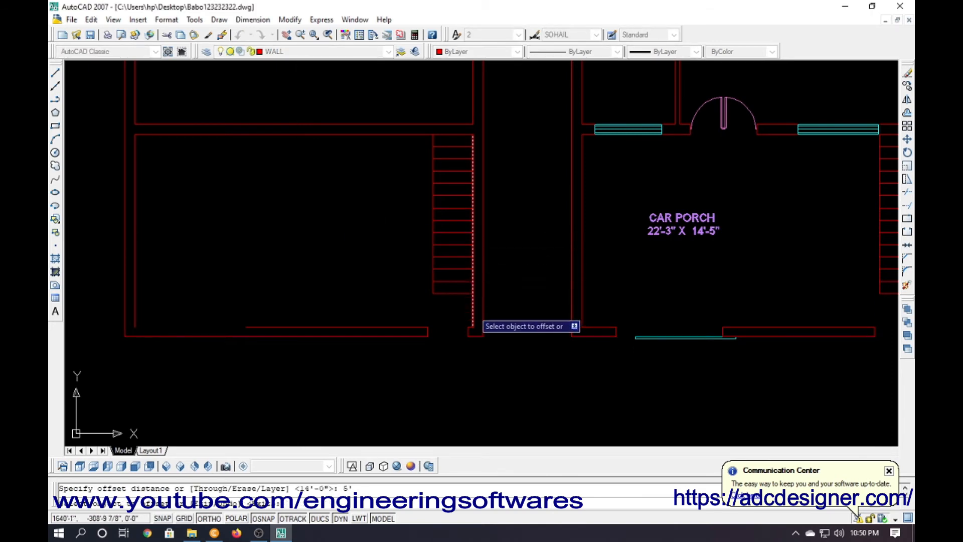
click(472, 315)
click(393, 297)
key(Escape)
Offset the new vertical line near the stairs 9" to the left to form a partition wall.
key(Return)
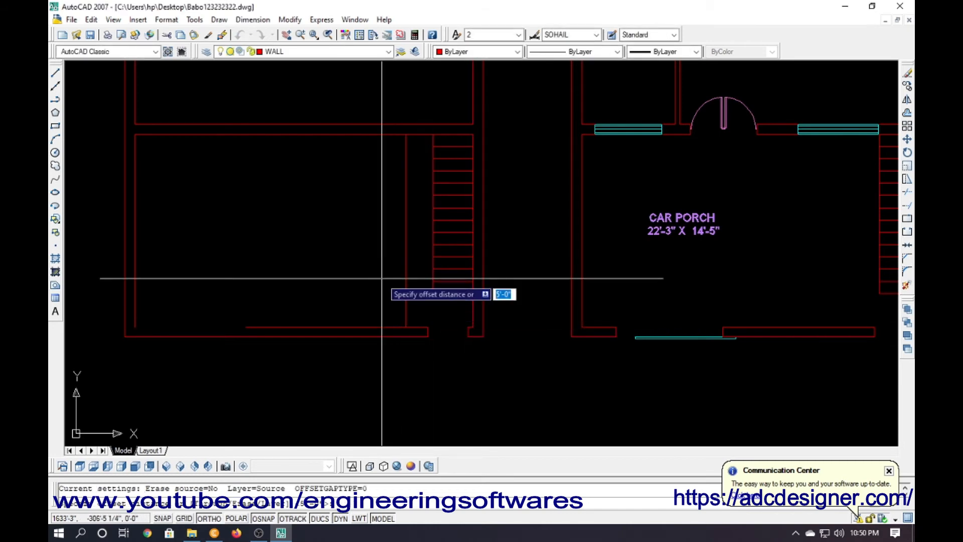
text(9)
key(Return)
click(410, 256)
click(380, 266)
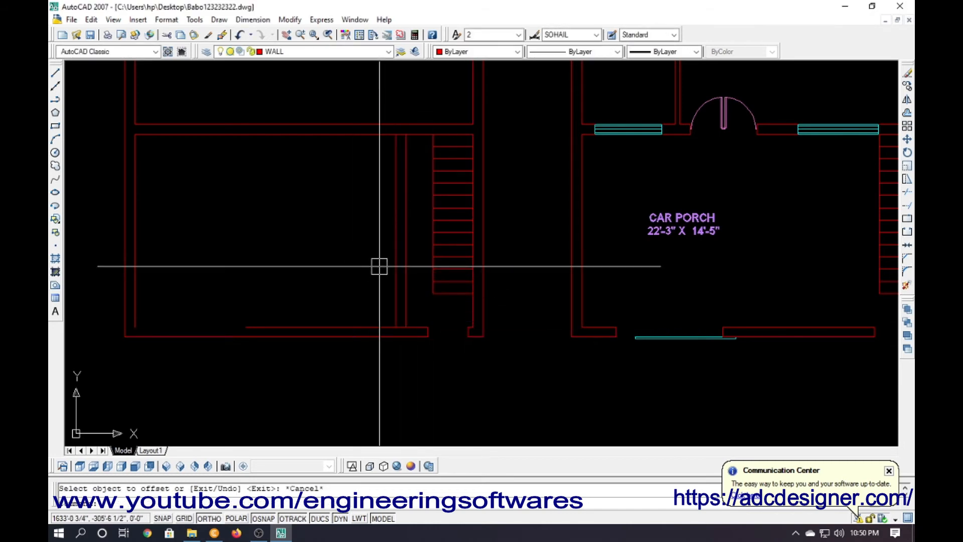
Offset the left line of the partition near the stairs 14' to the left to set the room width.
key(Return)
key(Return)
text(14')
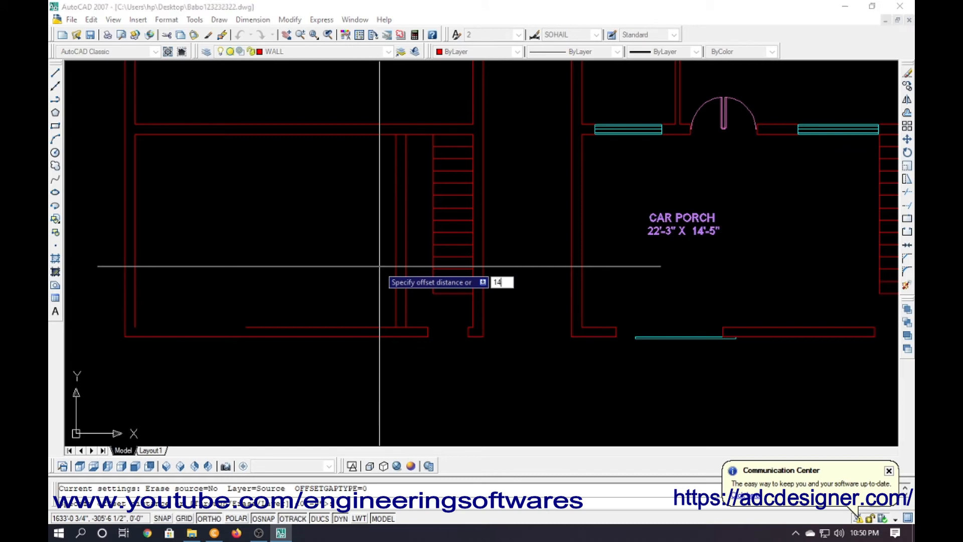
key(Return)
click(396, 254)
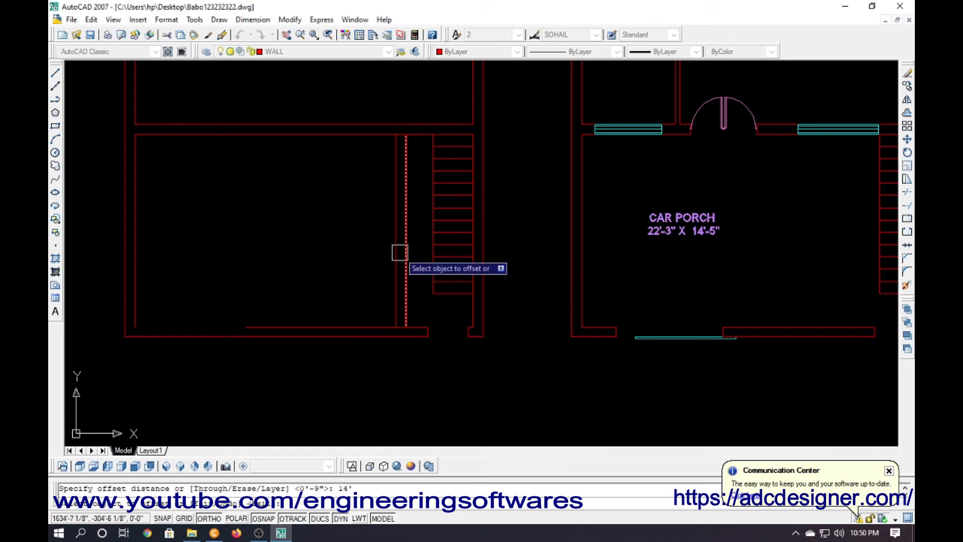
click(351, 266)
key(Escape)
Offset the room's left boundary line 9" outward to give that wall its thickness.
text(o)
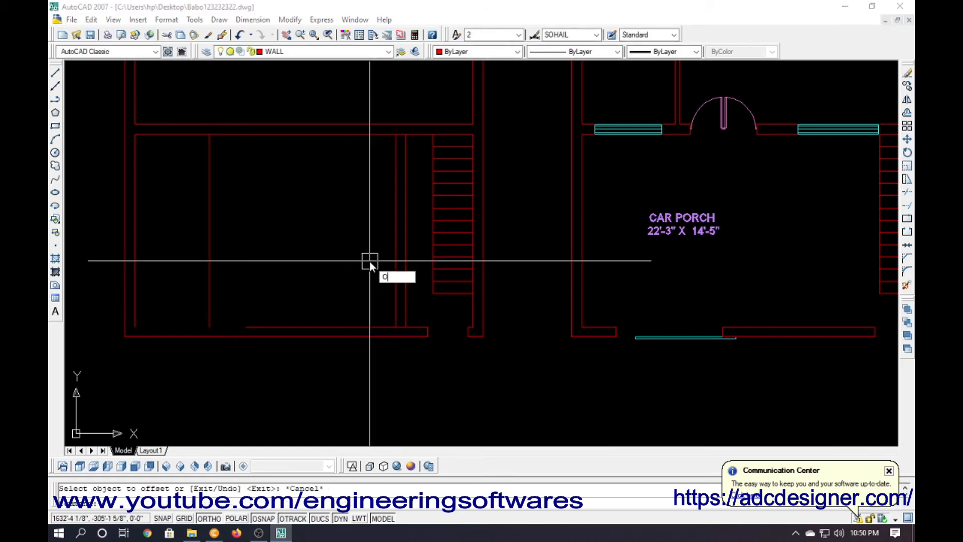
key(Return)
text(9)
key(Return)
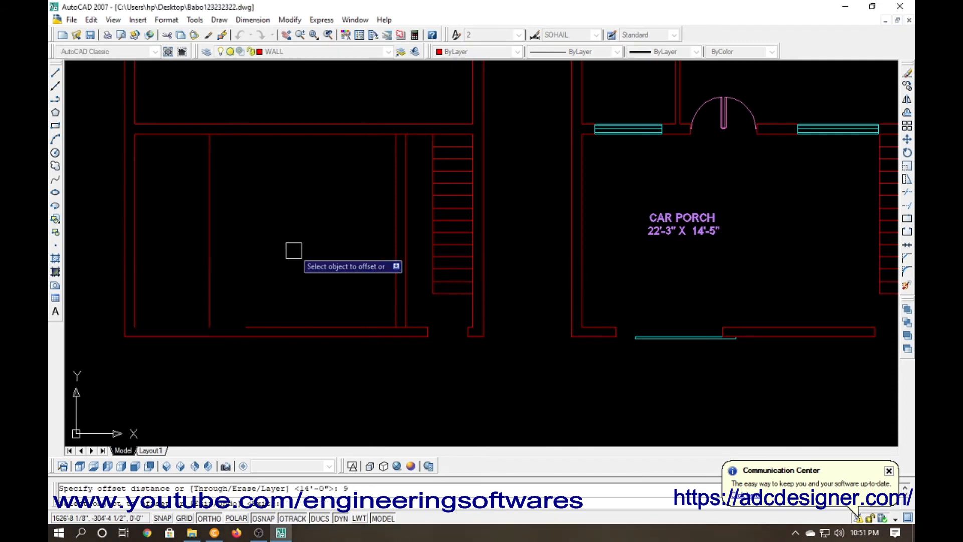
click(210, 243)
click(167, 243)
key(Escape)
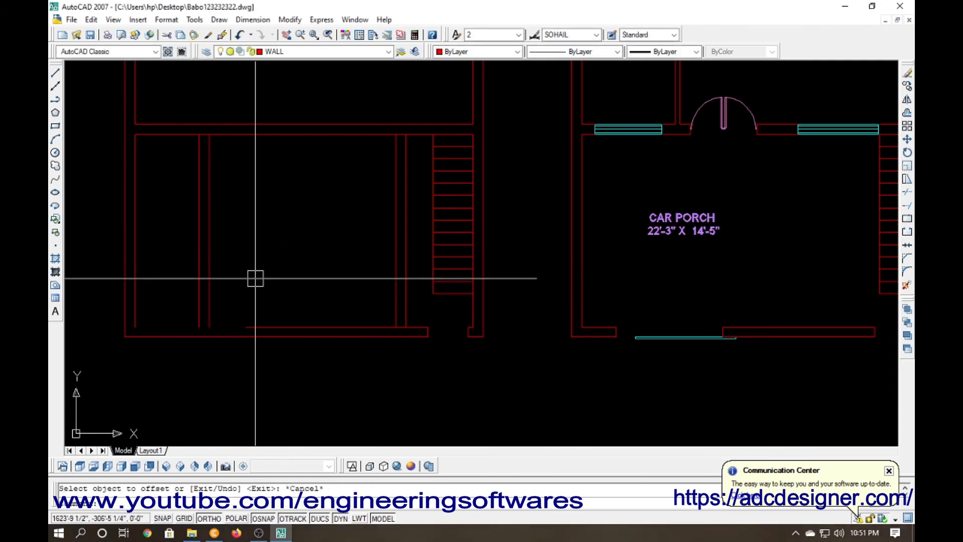
Extend the inner front wall line to the new left wall, and the left wall's outer line down to the outer front line.
text(EX)
key(Return)
key(Return)
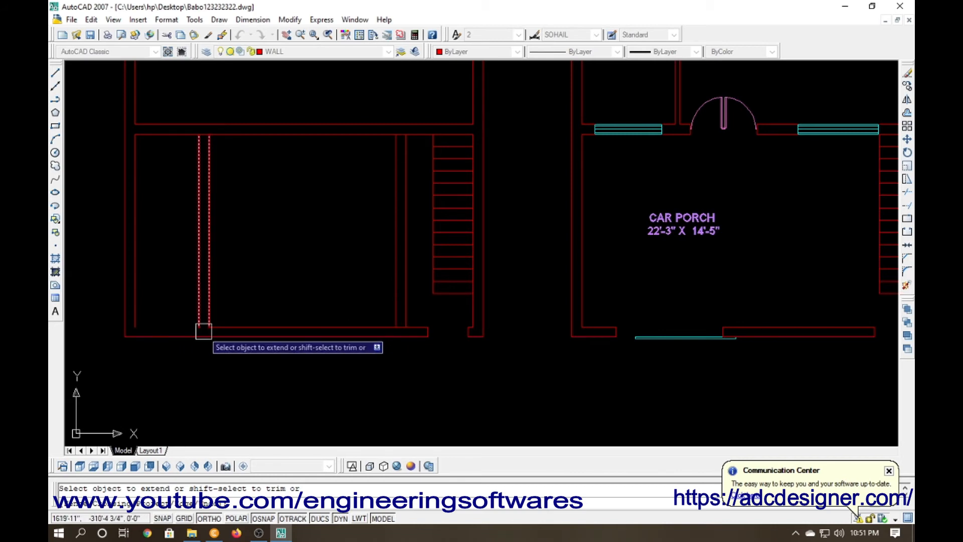
click(197, 332)
key(Escape)
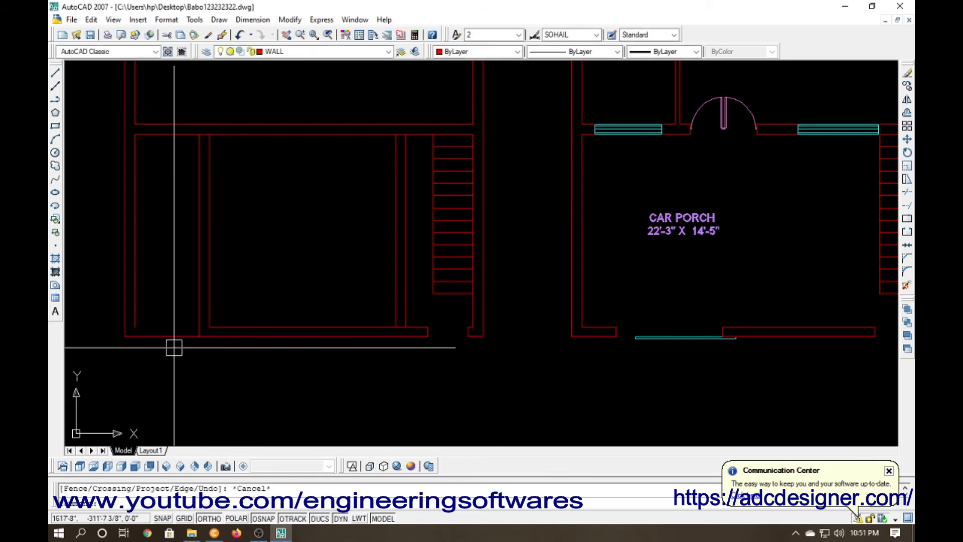
Trim the outer front wall line between the plan's left outer wall and the room's new left wall.
text(tr)
key(Return)
key(Return)
click(176, 354)
click(131, 288)
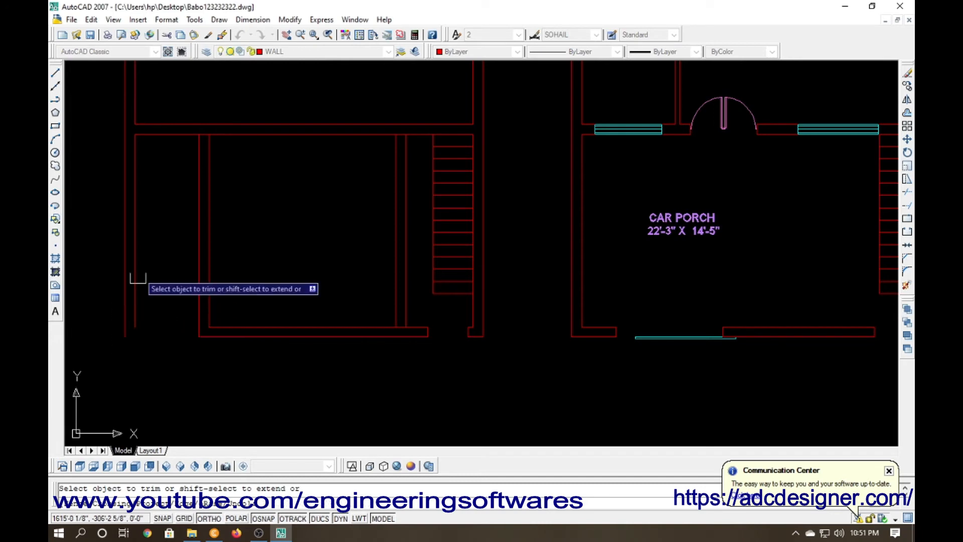
click(180, 134)
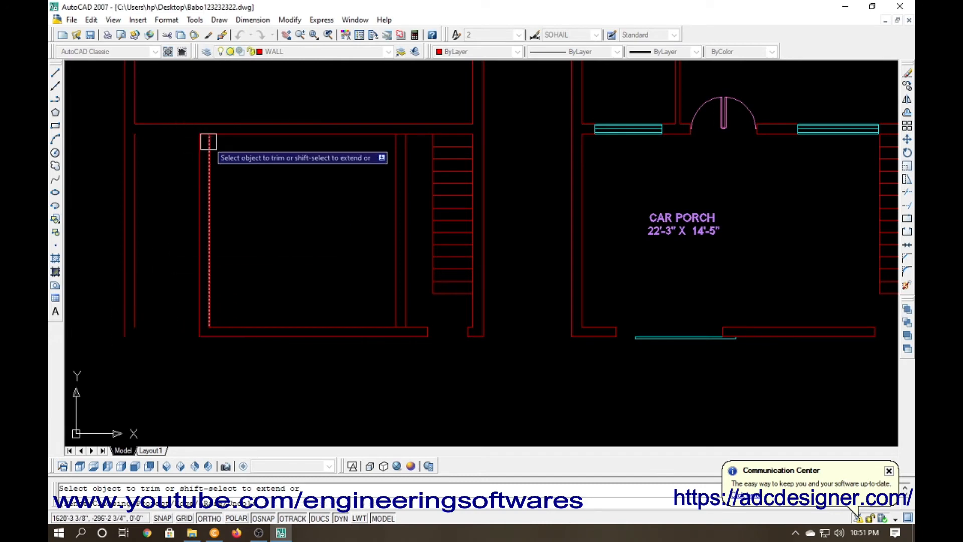
key(Escape)
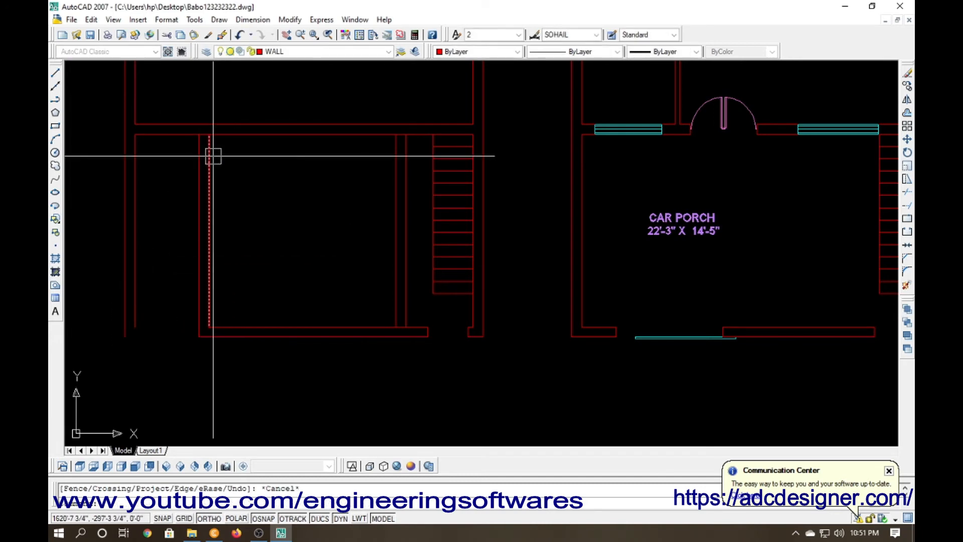
Extend the outer line of the room's new left wall up to the upper line of the TV lounge wall.
text(ex)
key(Return)
key(Return)
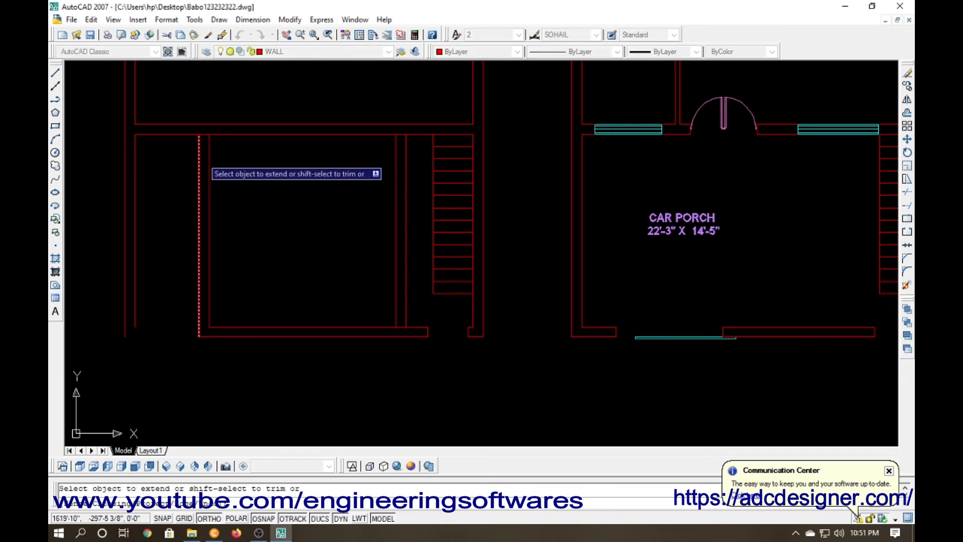
click(197, 157)
key(Escape)
Trim both lines of the kitchen and TV lounge's lower wall to the left of the new room's left wall.
text(tr)
key(Return)
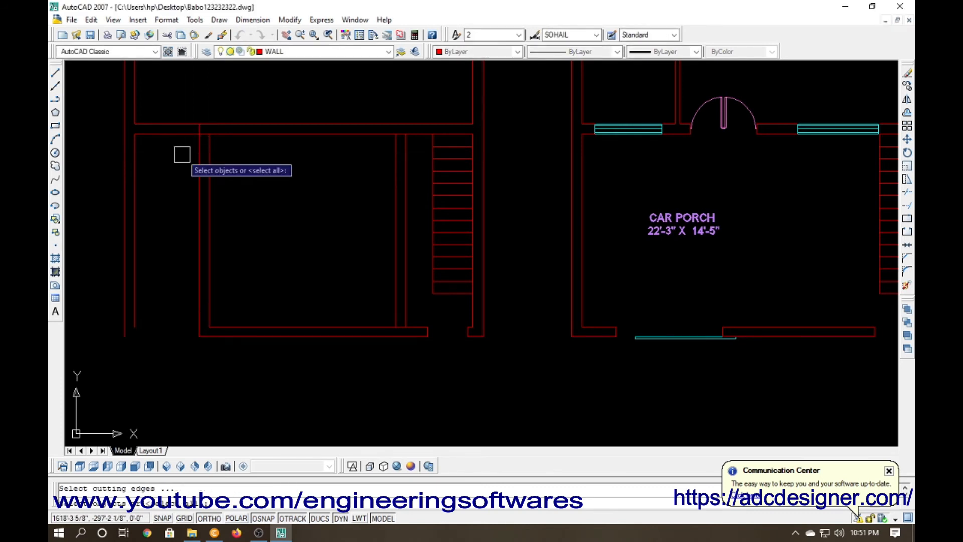
key(Return)
click(171, 173)
click(161, 129)
click(160, 118)
scroll(153, 183, down, 5)
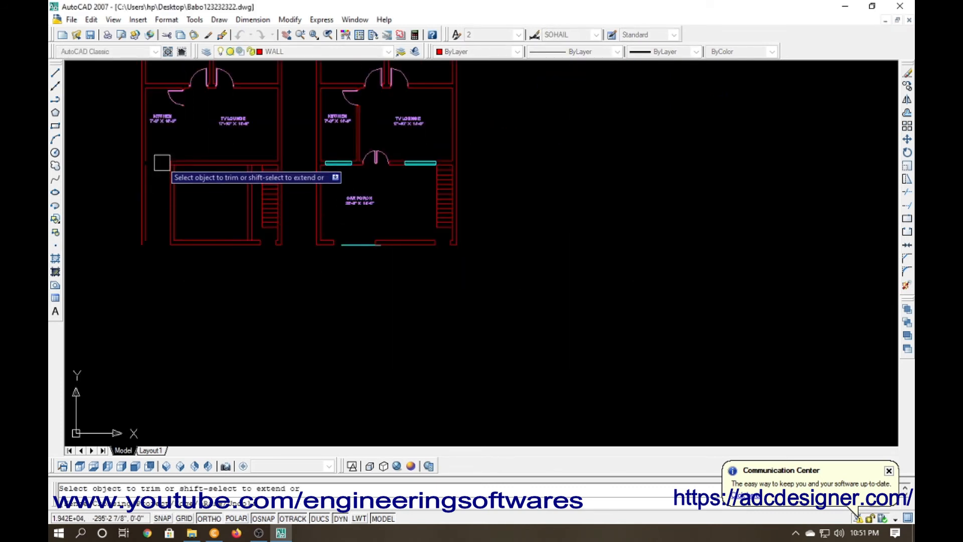
middle_drag(163, 178, 199, 239)
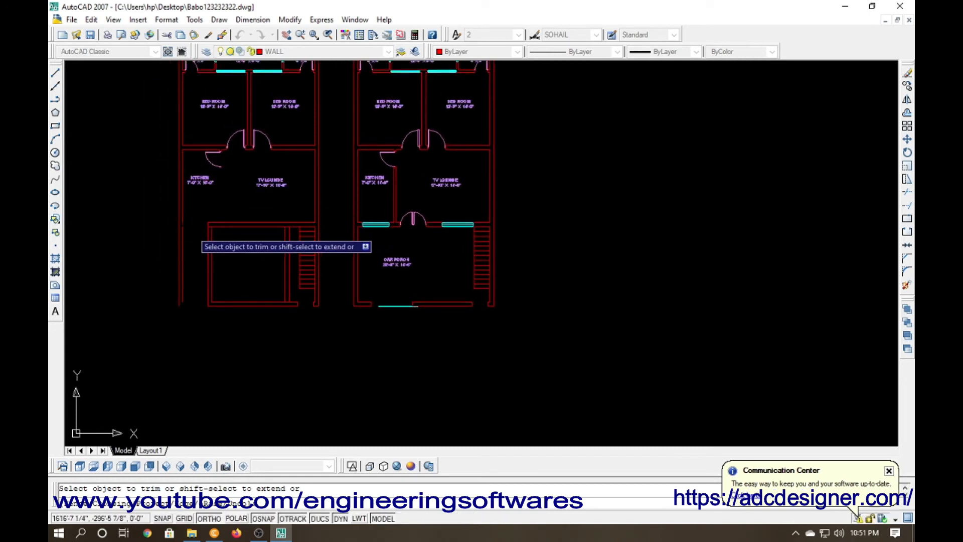
scroll(306, 227, up, 5)
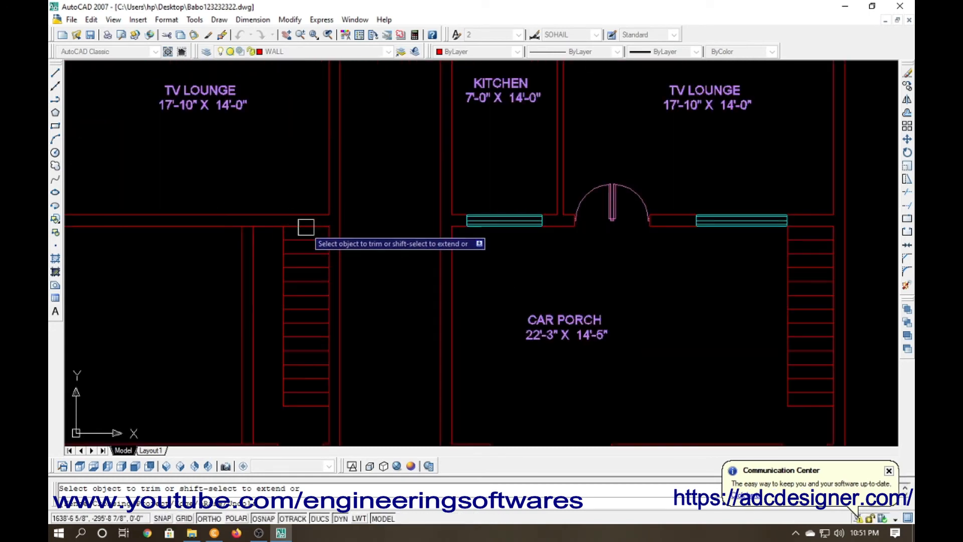
scroll(307, 220, down, 2)
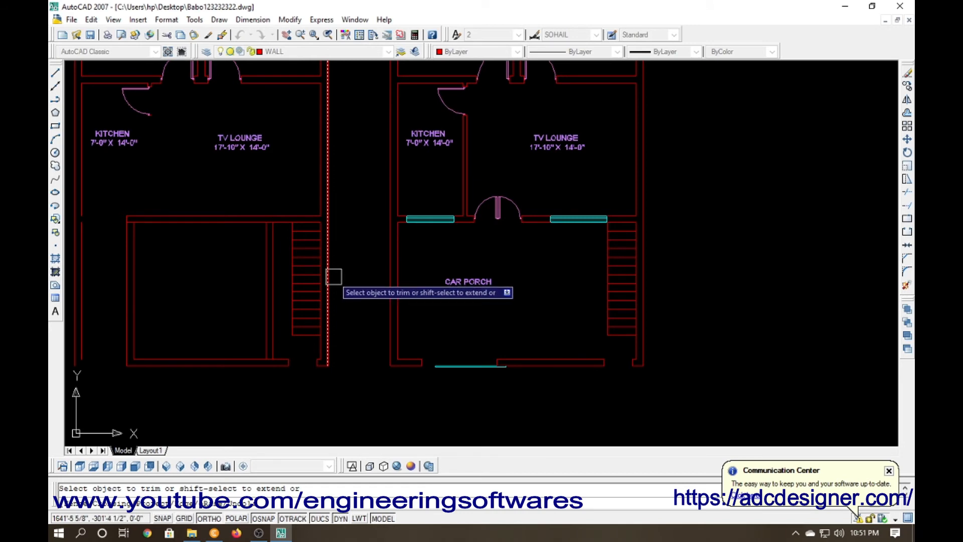
key(Escape)
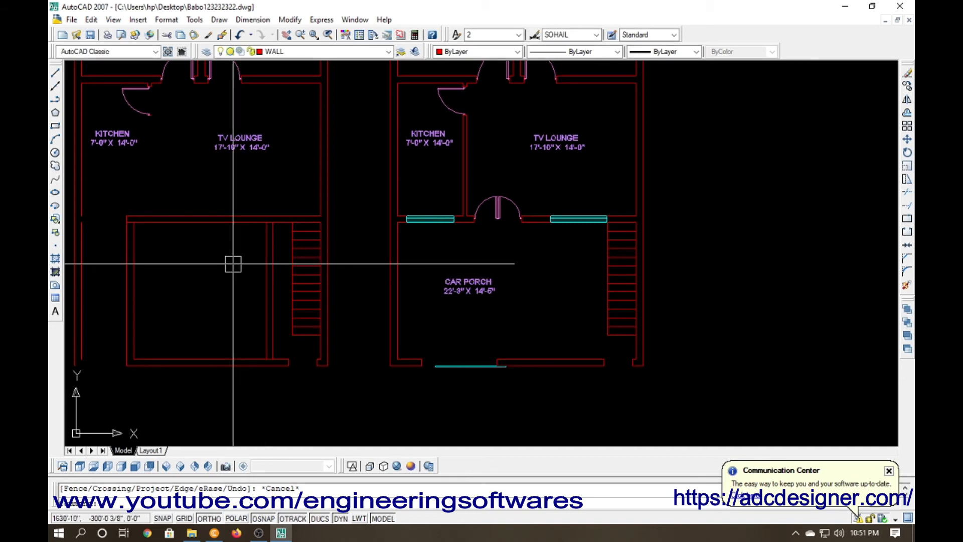
mouse_move(233, 264)
middle_down()
mouse_move(240, 280)
mouse_move(285, 282)
middle_up()
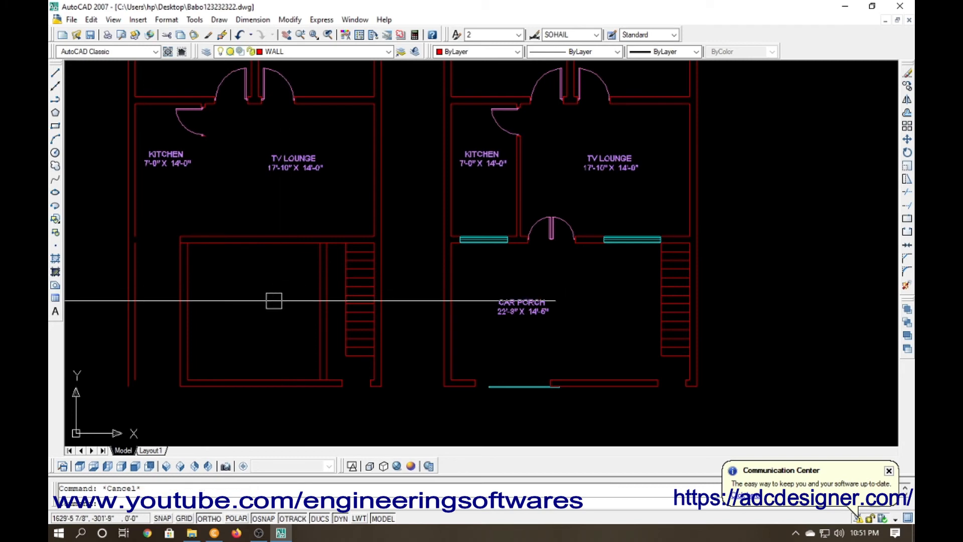
text(tr)
key(Return)
key(Return)
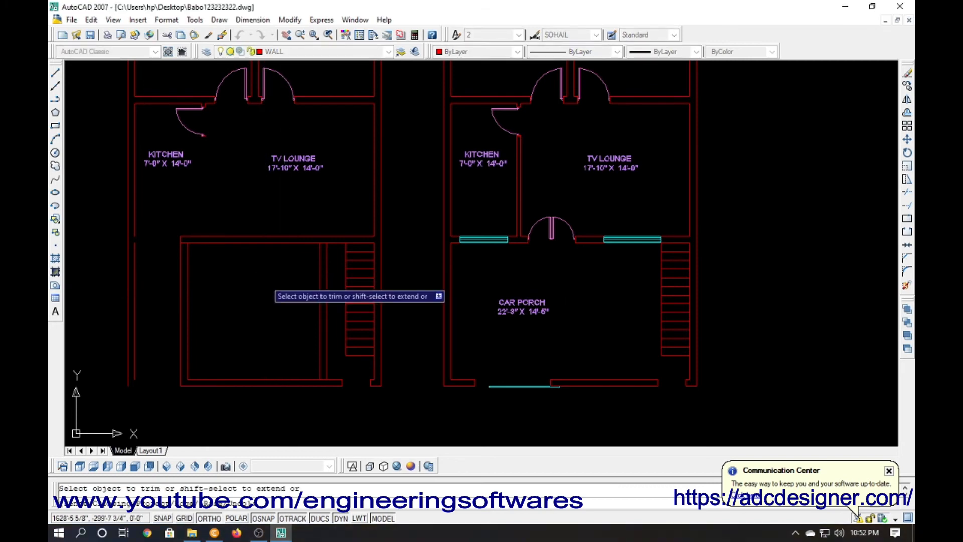
scroll(182, 244, up, 6)
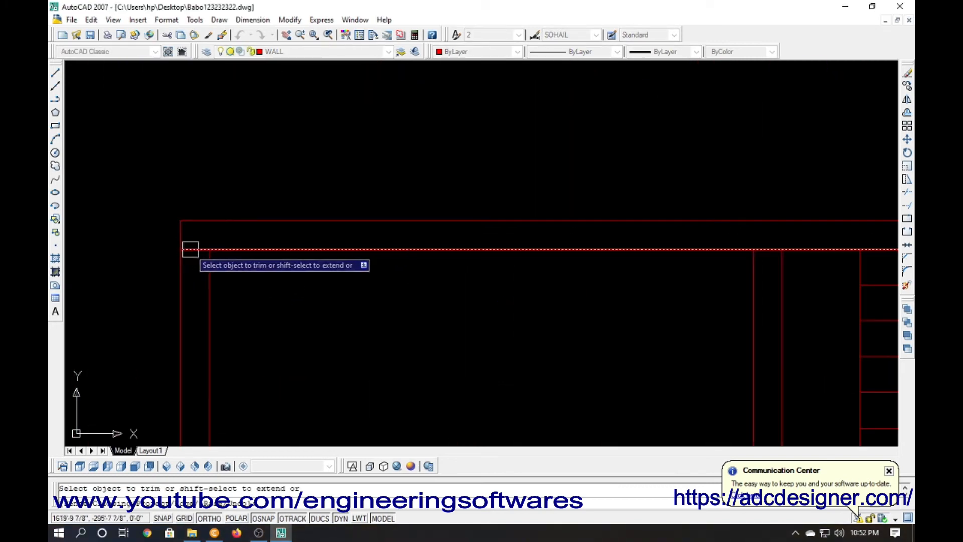
scroll(193, 250, down, 5)
key(Escape)
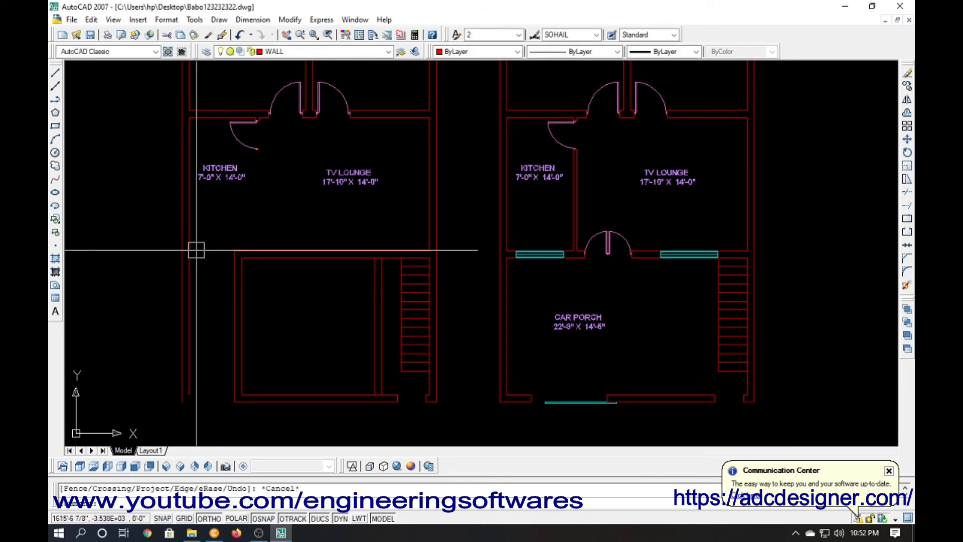
Erase the left outer wall's inner line beside the new room and the kitchen, and extend the outer front line to the outer wall line.
click(190, 267)
key(Delete)
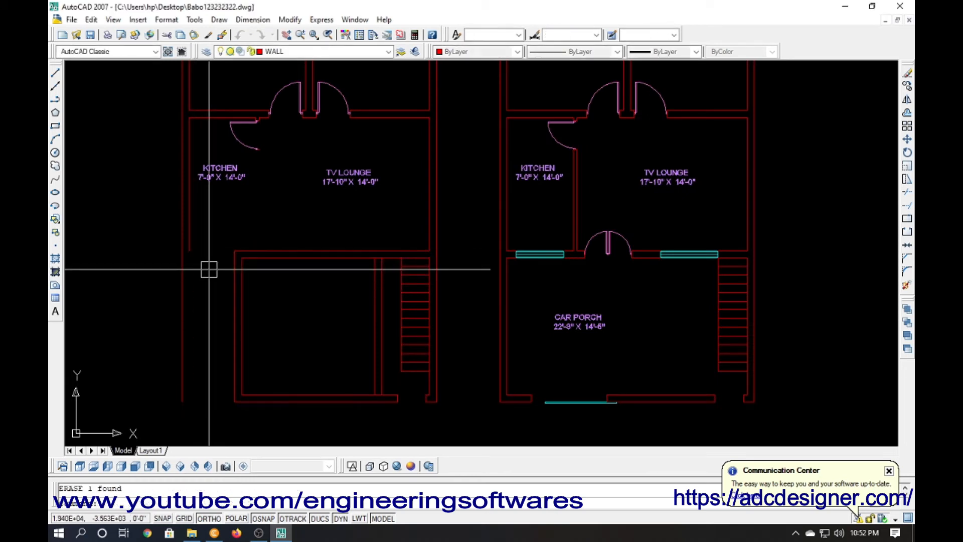
text(ex)
key(Return)
key(Return)
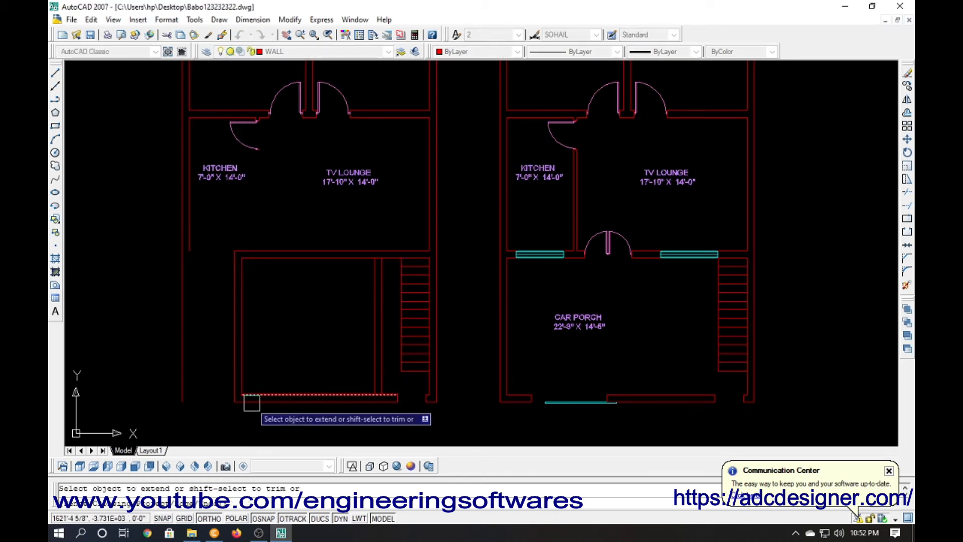
click(252, 402)
key(Escape)
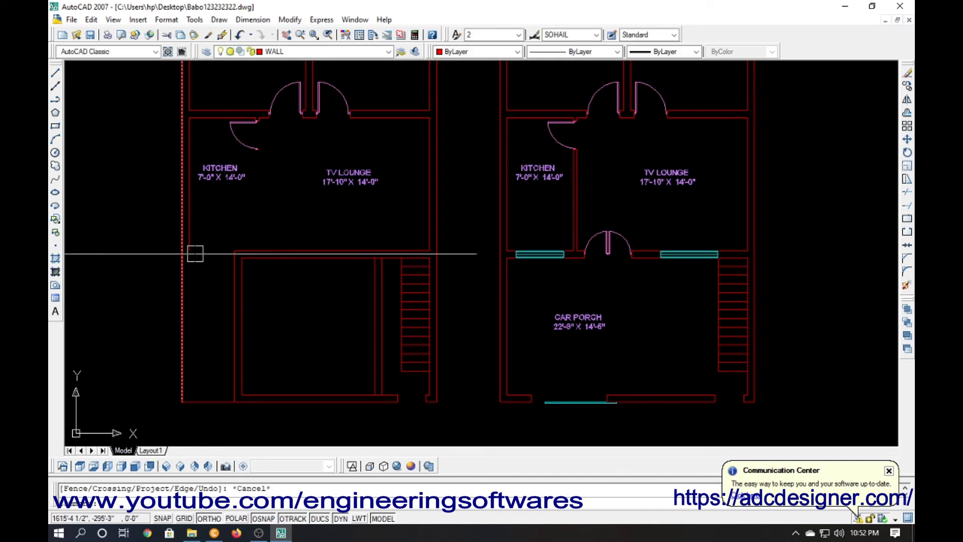
click(195, 253)
key(Delete)
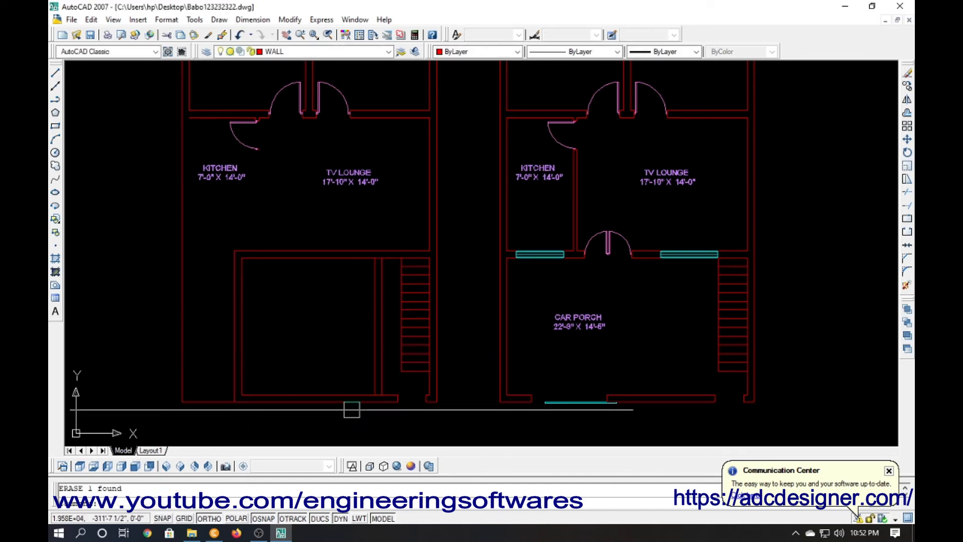
Trim the inner front wall line between the two lines of the new room's right wall.
scroll(377, 402, up, 5)
text(TR)
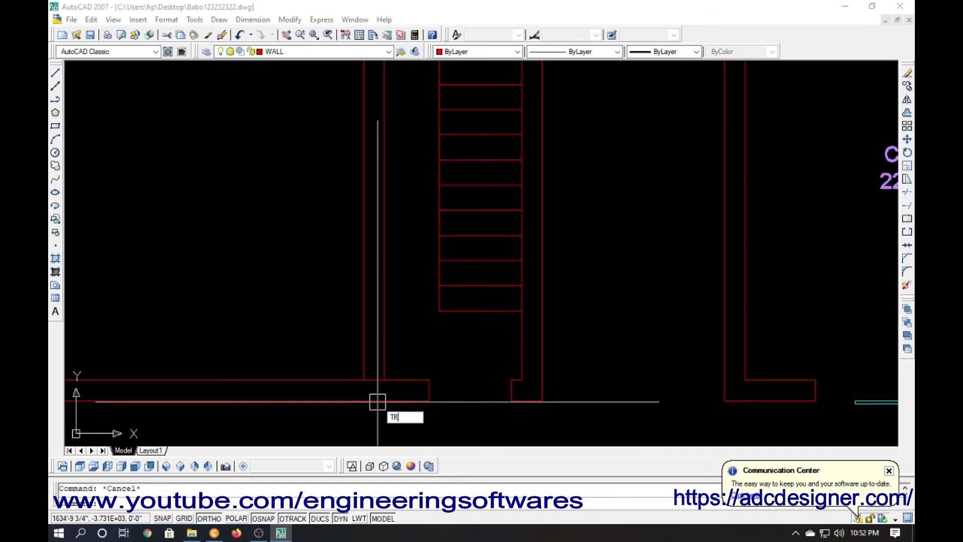
key(Return)
key(Return)
scroll(378, 387, up, 3)
click(371, 373)
scroll(376, 441, down, 4)
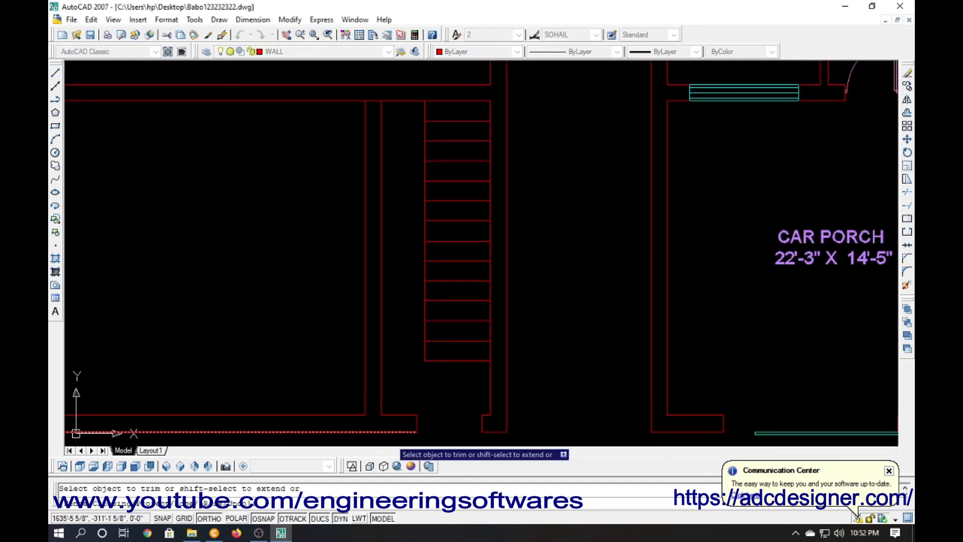
scroll(386, 408, down, 2)
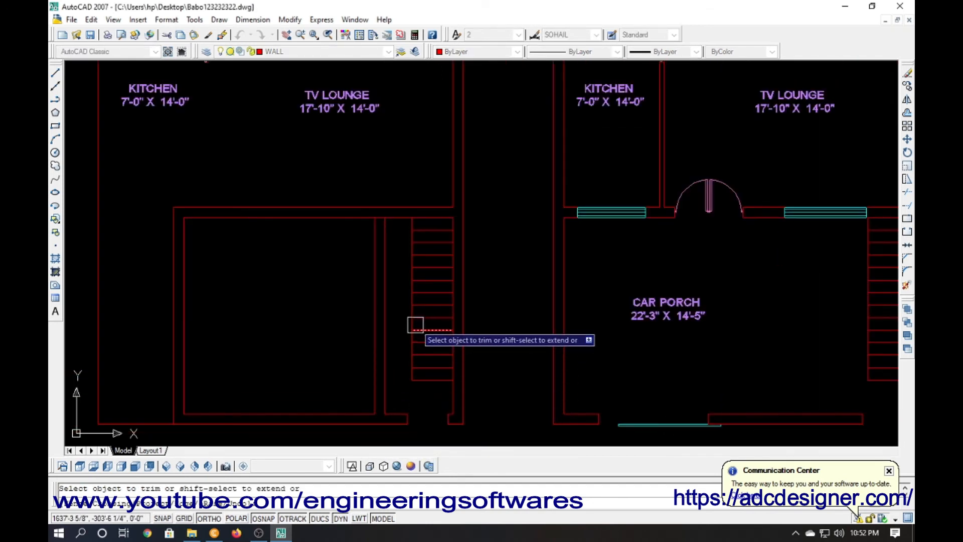
scroll(415, 325, up, 1)
scroll(434, 196, up, 2)
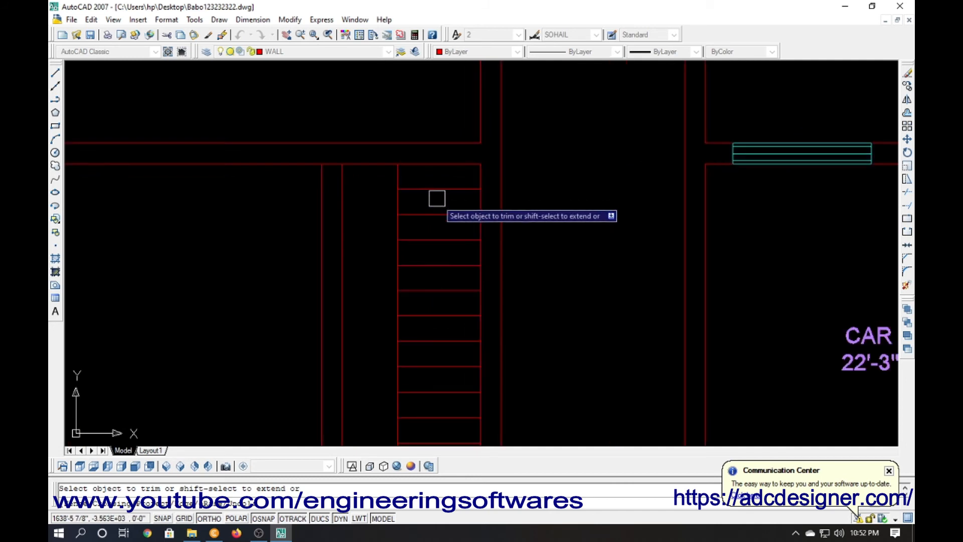
key(Escape)
Offset the top line of the left plan's staircase downward by about 3' to mark a landing.
scroll(403, 239, down, 2)
scroll(428, 211, up, 1)
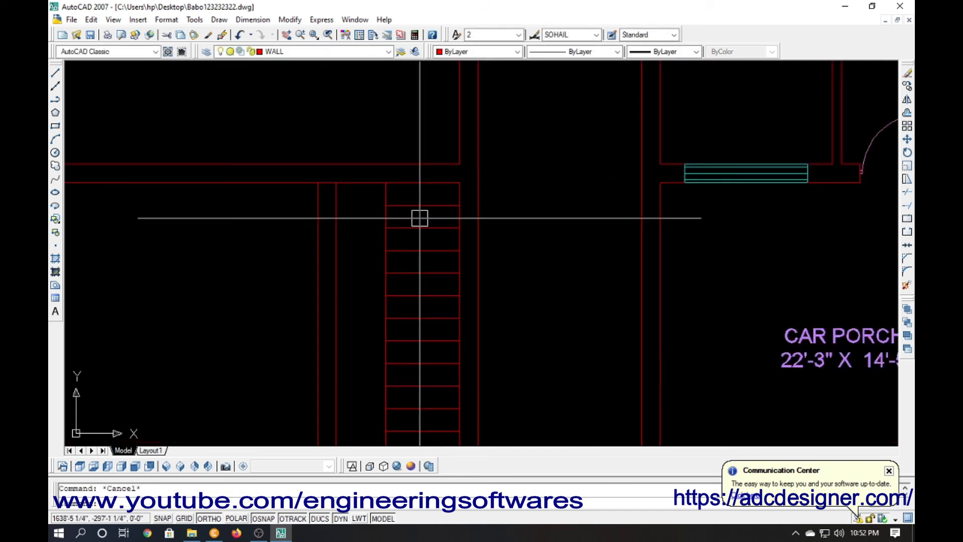
text(o)
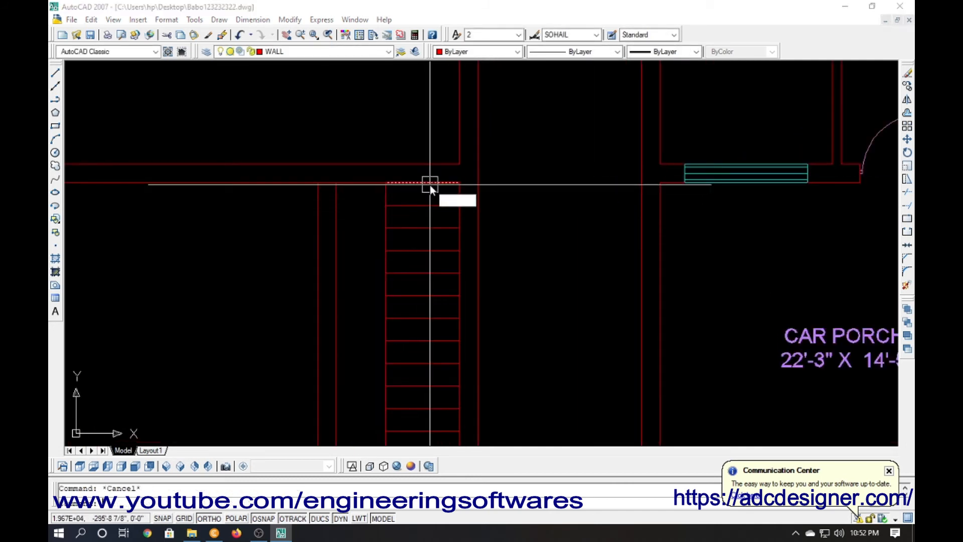
key(Return)
key(Return)
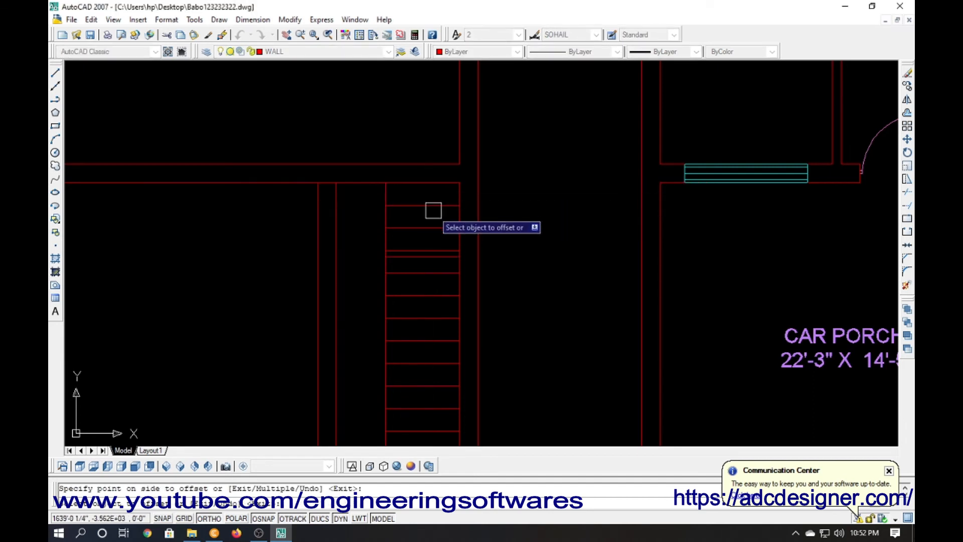
key(Escape)
Erase the three tread lines between the staircase's top line and the new landing line.
click(427, 246)
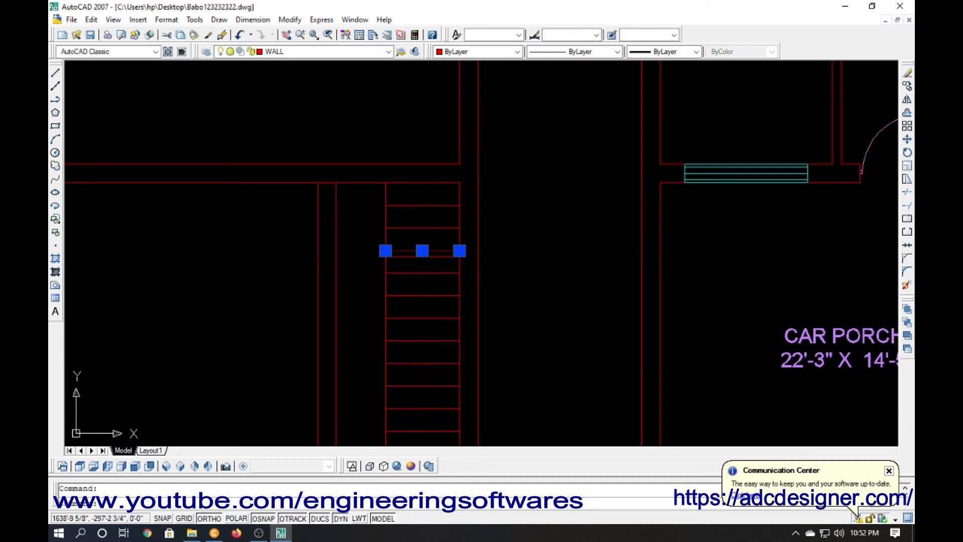
click(430, 211)
click(408, 232)
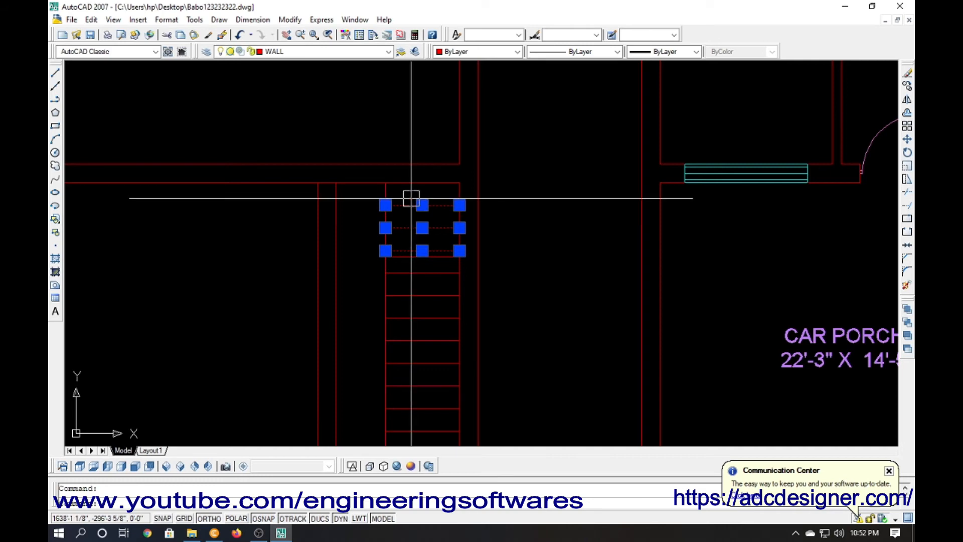
text(e)
key(Return)
key(Escape)
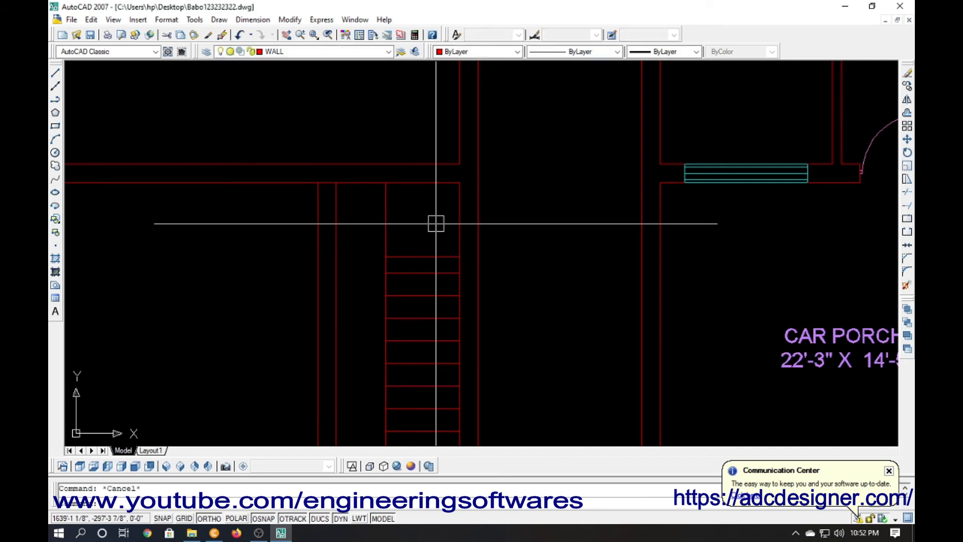
Draw lines along the landing's right edge up to the wall corner and along its top edge.
text(l)
key(Return)
click(458, 256)
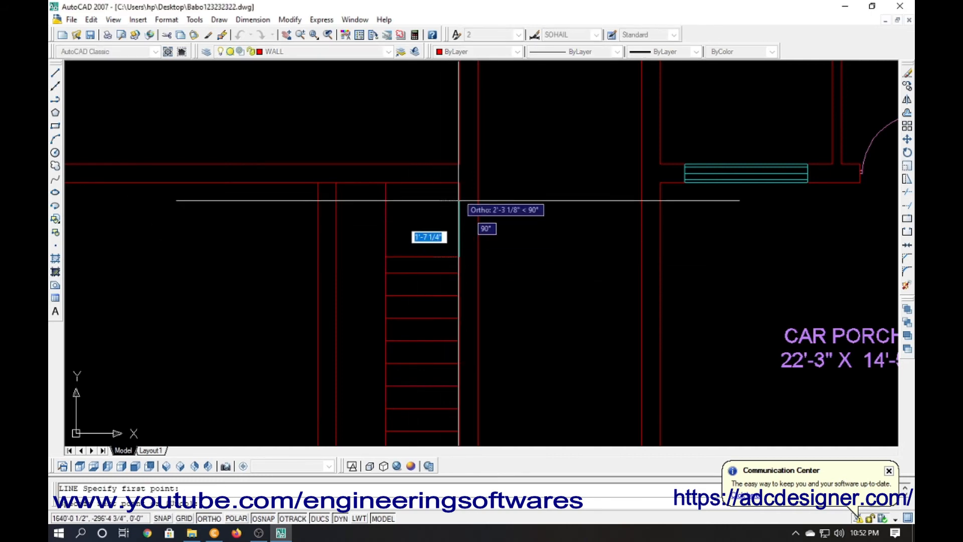
click(459, 183)
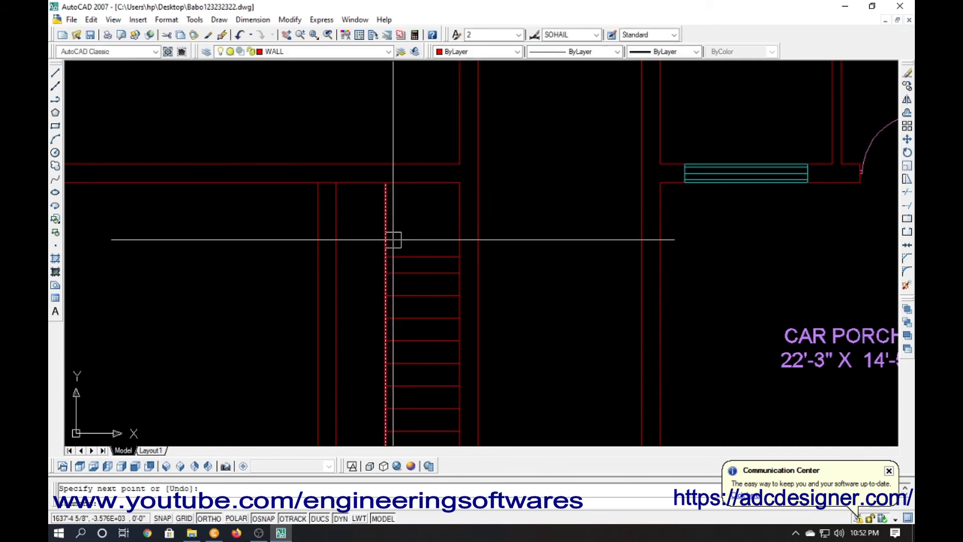
key(Return)
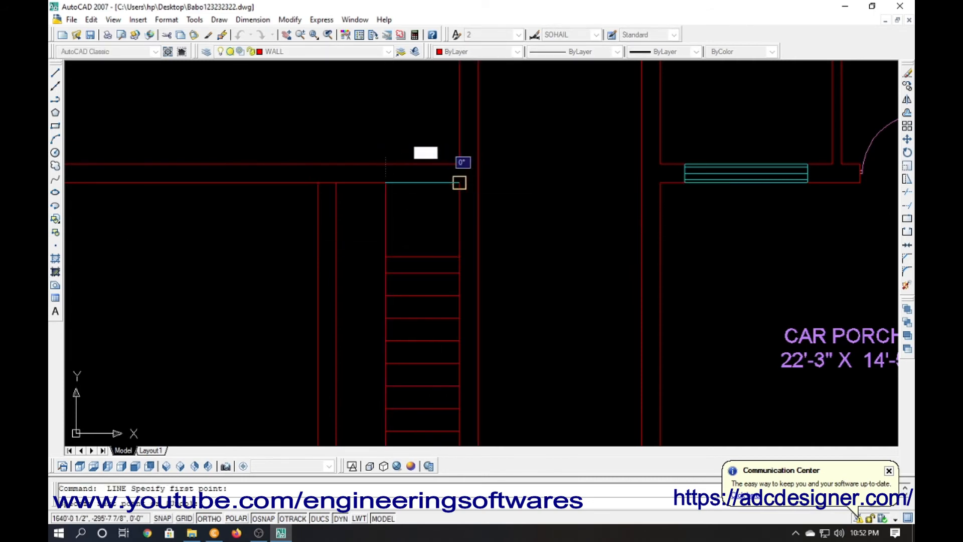
click(458, 181)
key(Escape)
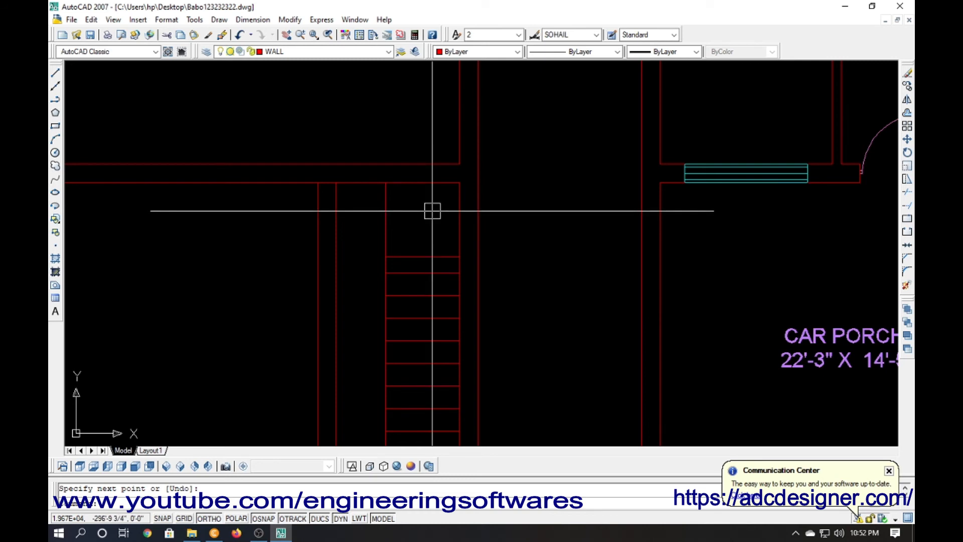
key(Escape)
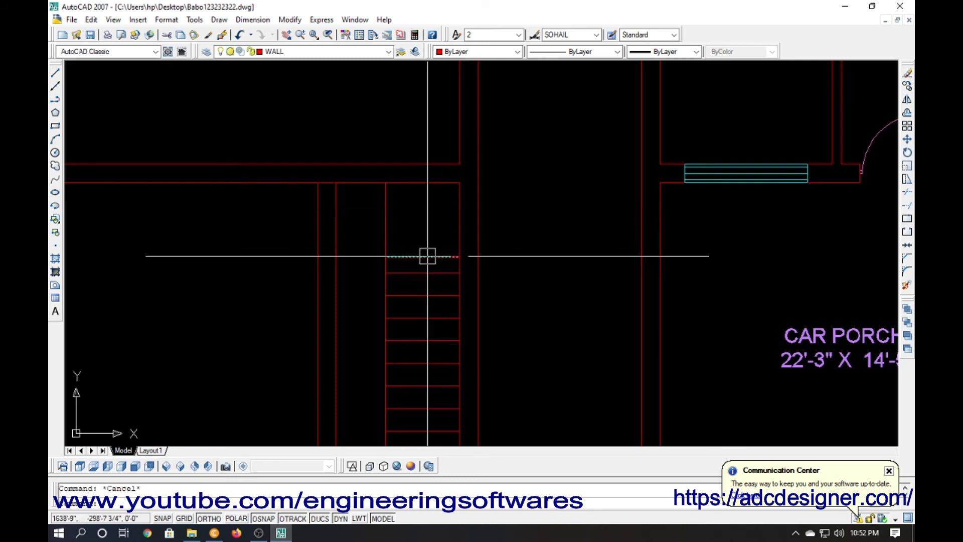
Draw two winder lines from the landing's lower-left corner to the midpoints of its right and top edges.
key(Return)
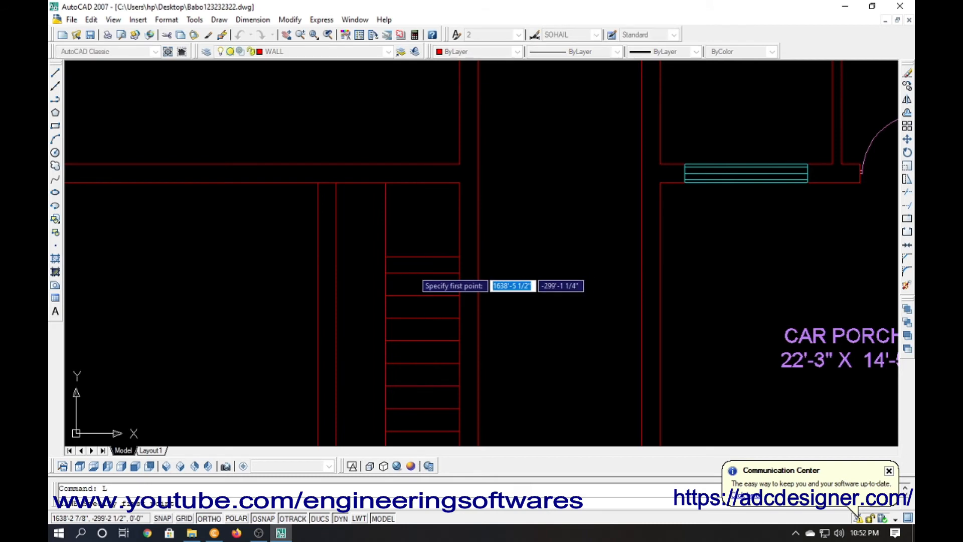
click(386, 256)
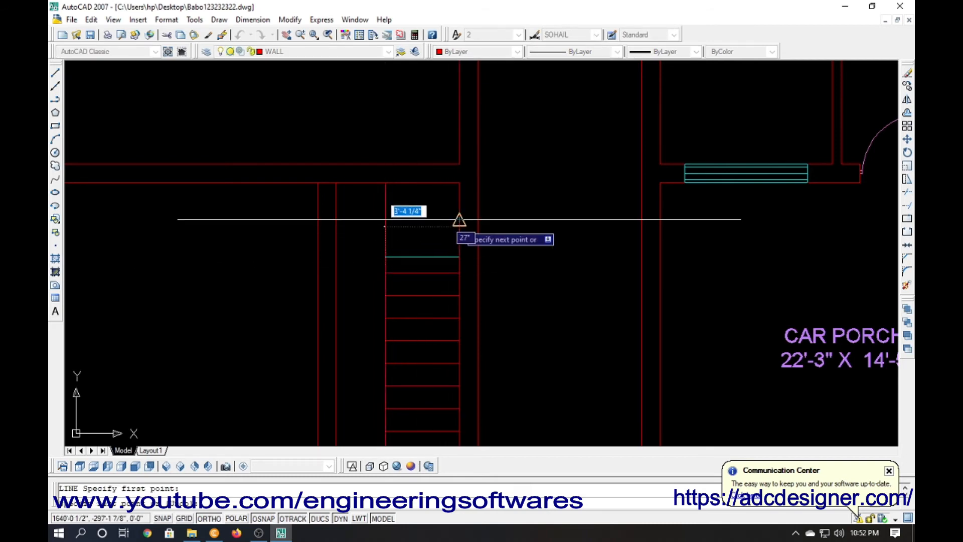
click(459, 219)
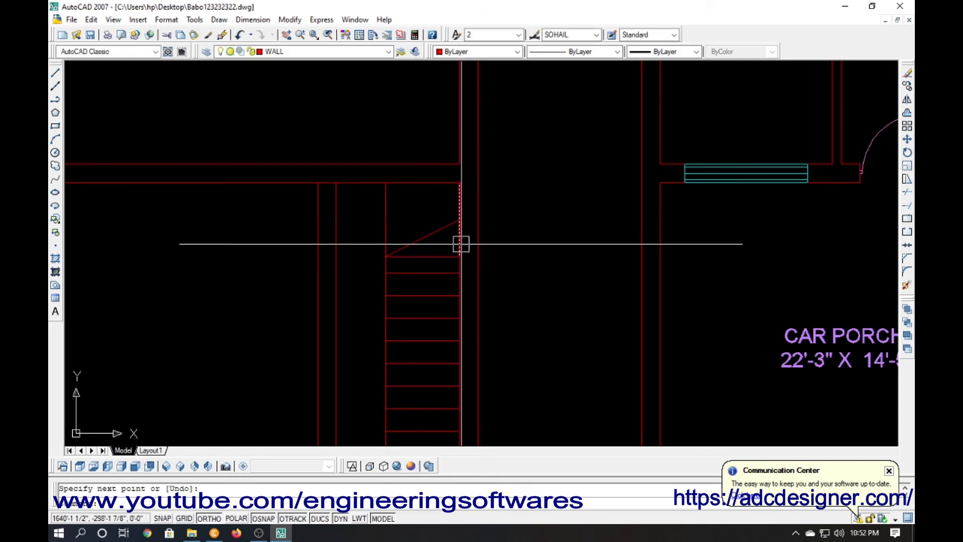
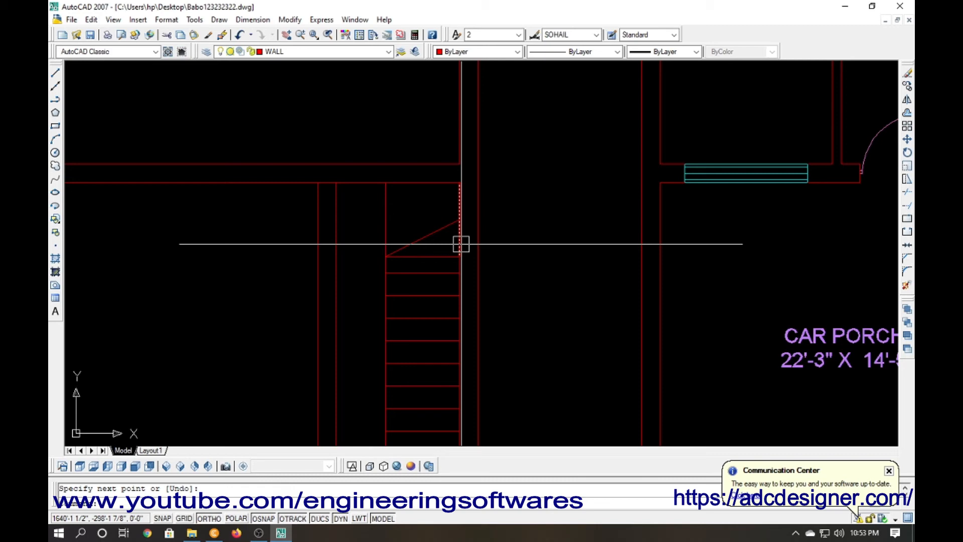
key(Return)
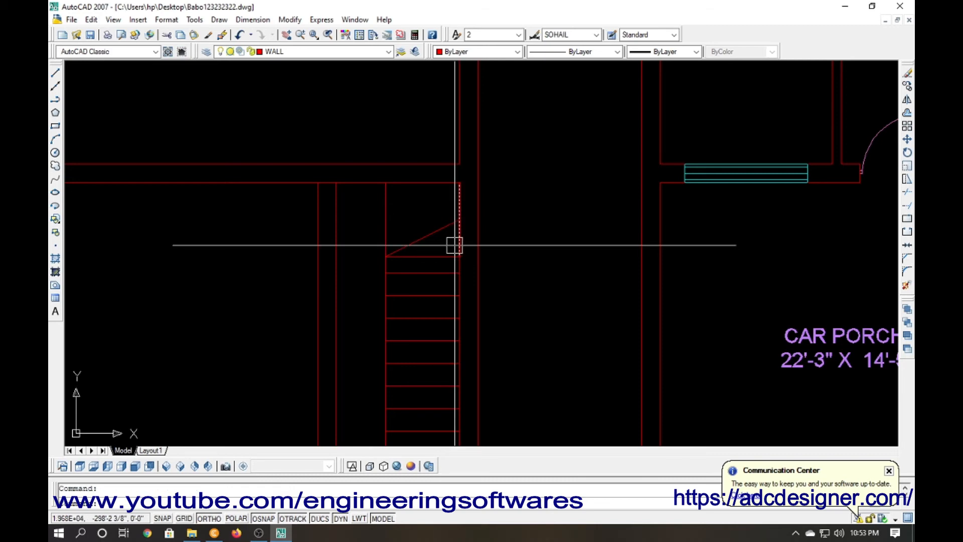
text(L)
key(Return)
click(386, 256)
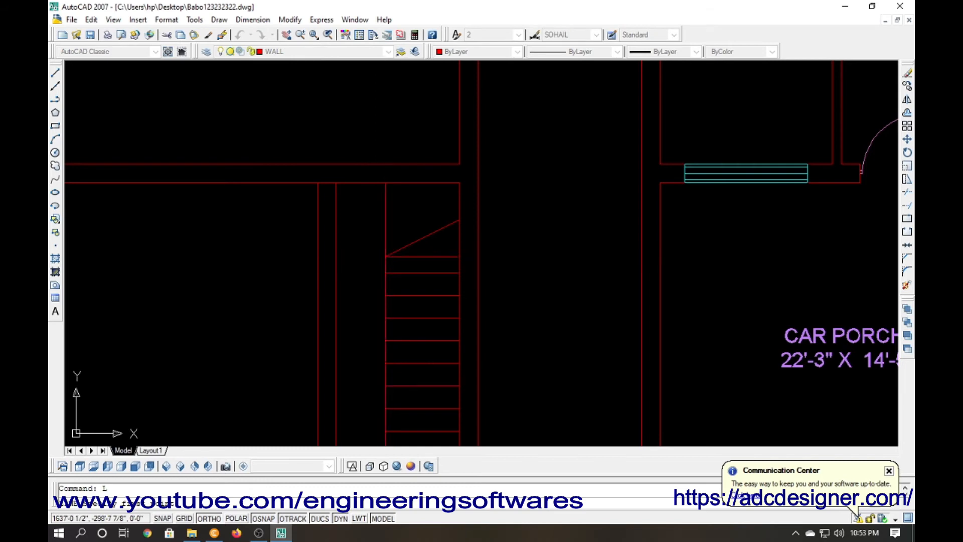
click(421, 183)
key(Escape)
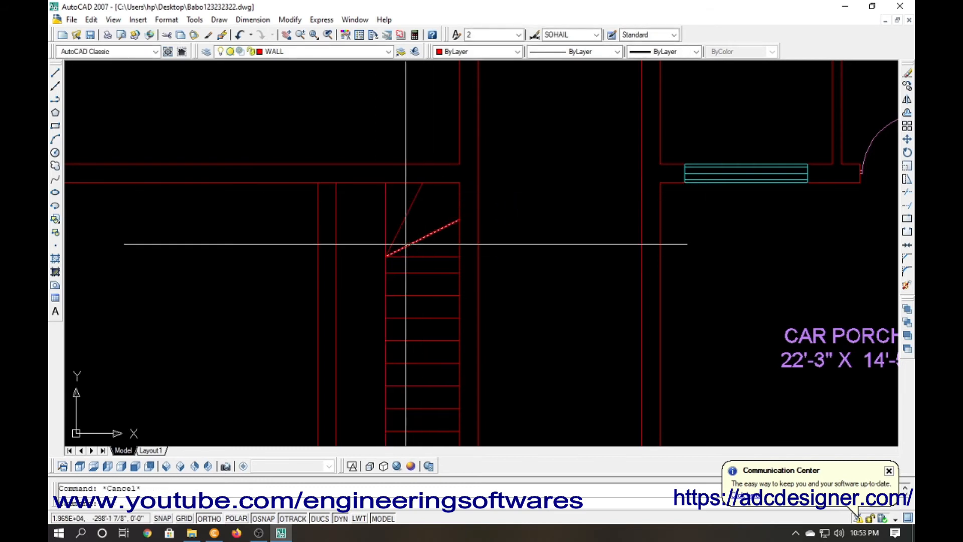
Shorten the staircase's left edge line down to the landing corner and draw a separate line from that corner up to the wall.
click(384, 230)
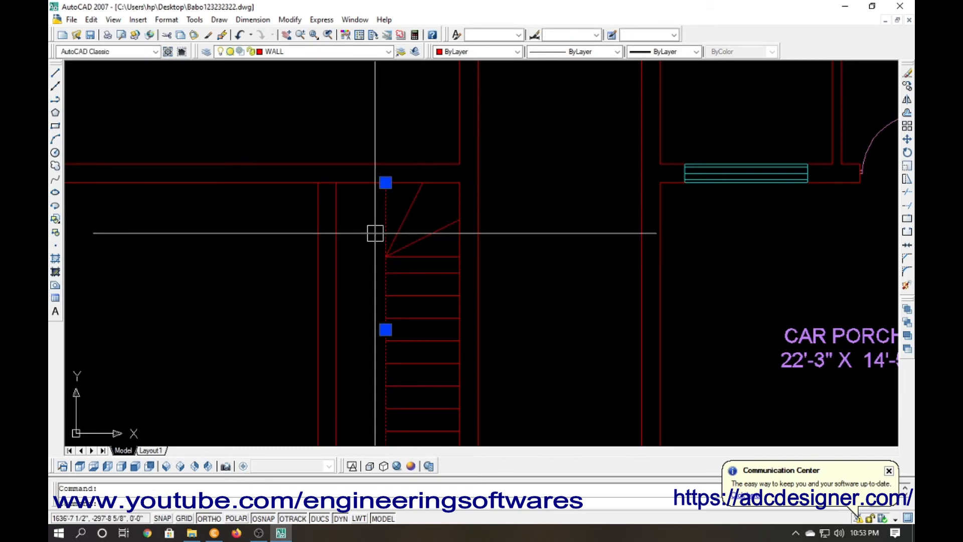
click(385, 182)
click(385, 256)
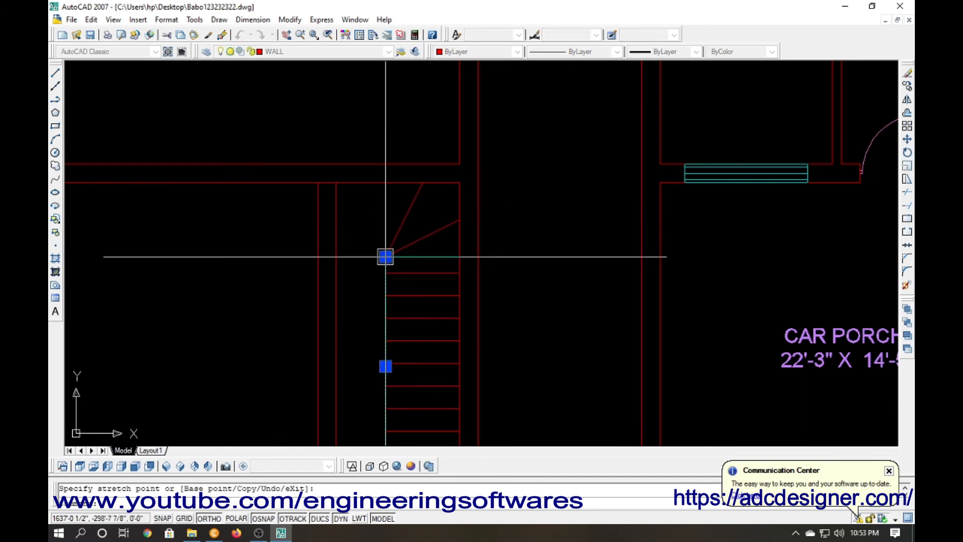
key(Escape)
text(l)
key(Return)
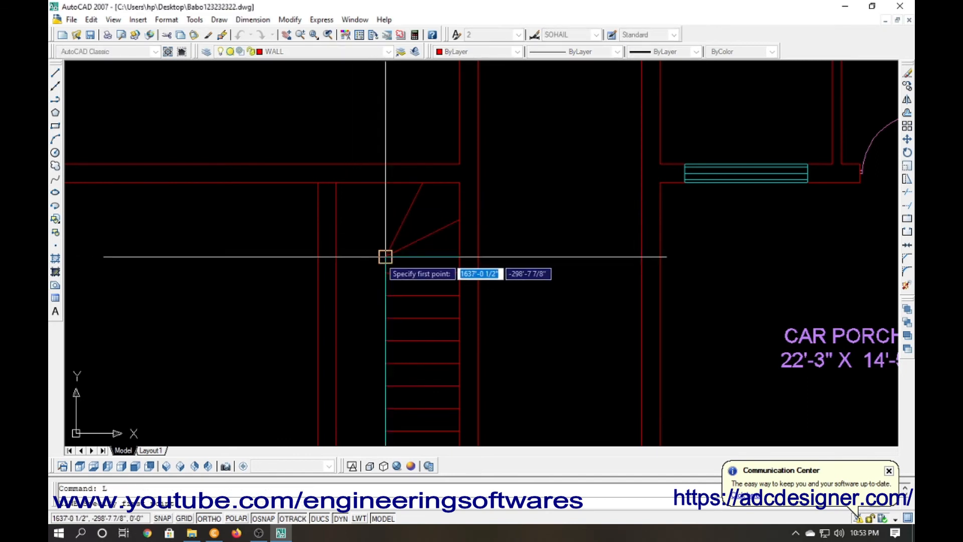
click(386, 256)
click(383, 183)
key(Escape)
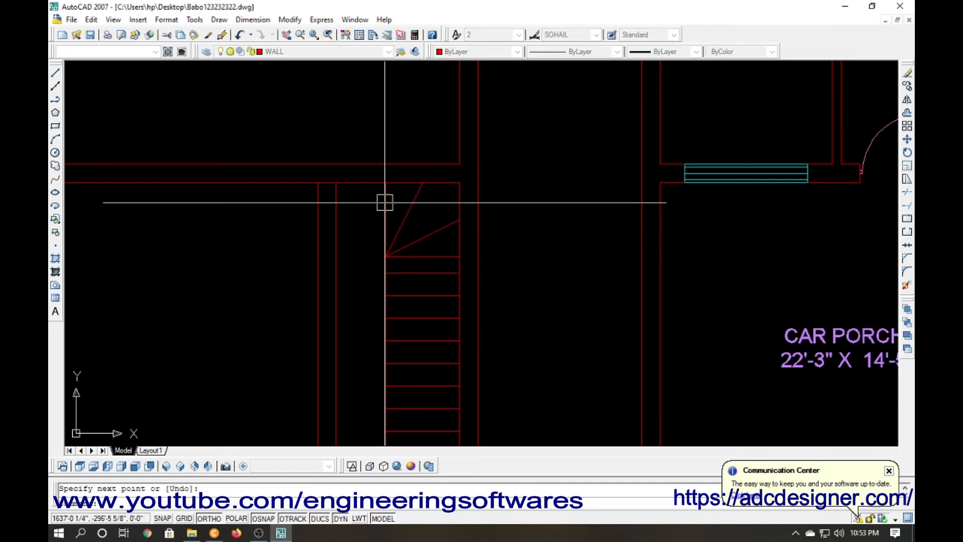
Offset the landing's left edge line 11" to the left to add another tread.
text(o)
key(Return)
text(11)
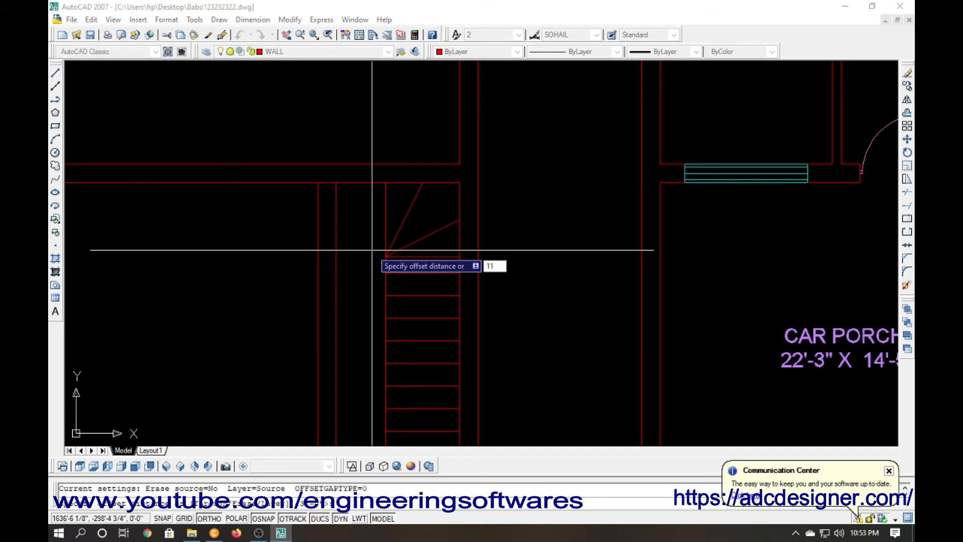
key(Return)
click(382, 236)
click(364, 261)
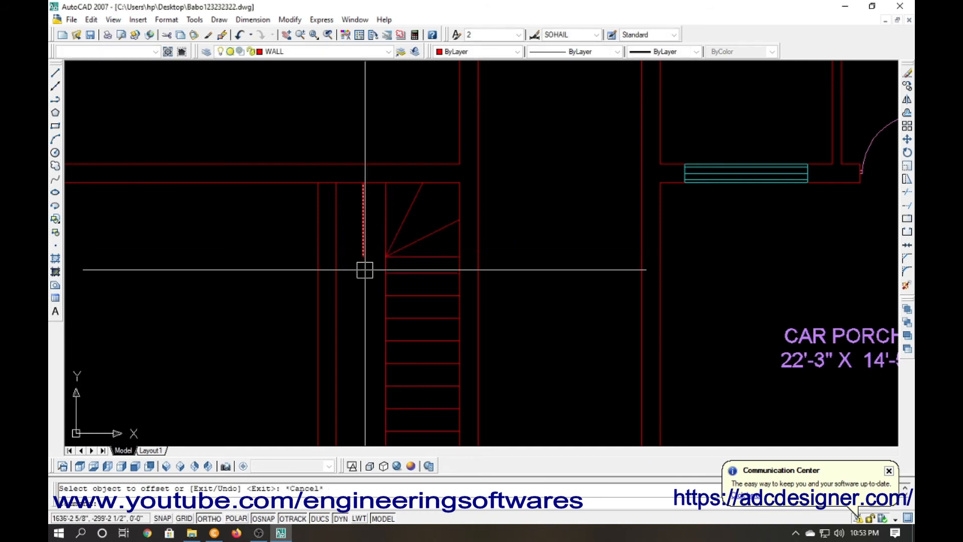
key(Escape)
Extend the landing's lower line left to the new tread line.
text(EX)
key(Return)
key(Return)
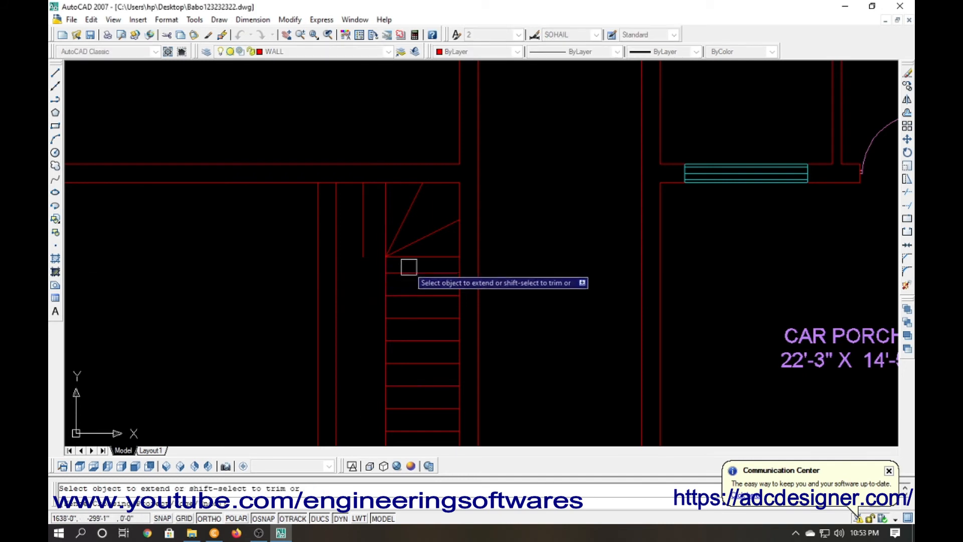
click(404, 257)
key(Escape)
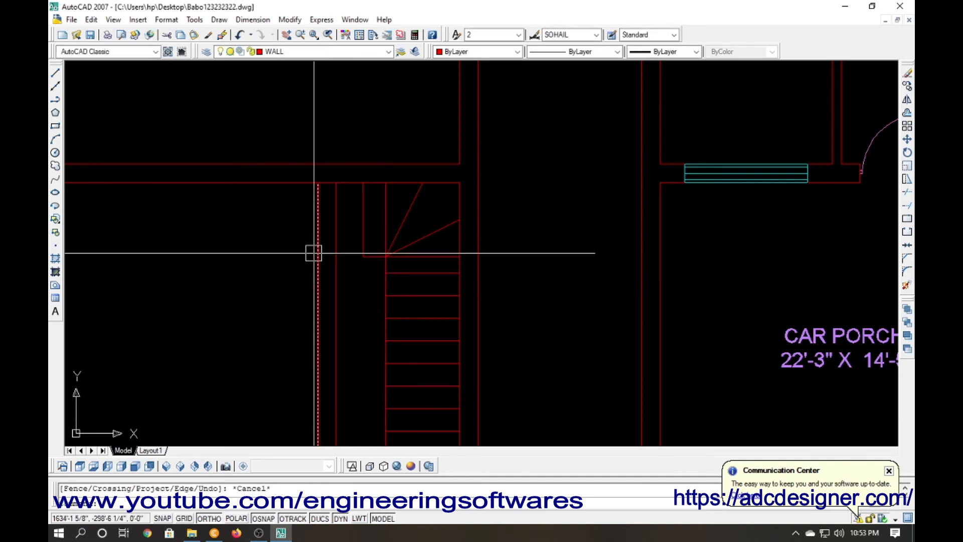
Draw a horizontal line across the new room's right wall 4.5" below the upper wall, and erase the short vertical helper line.
key(Return)
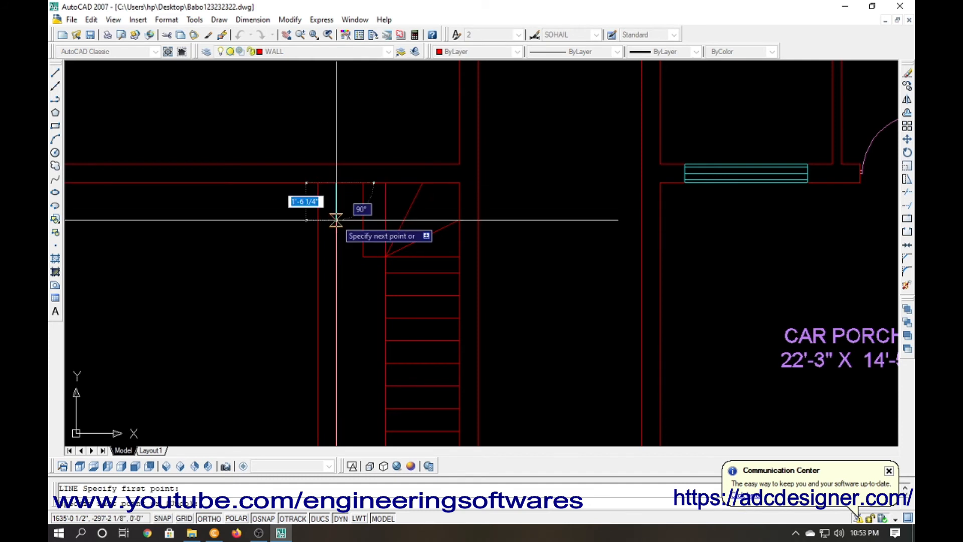
key(Return)
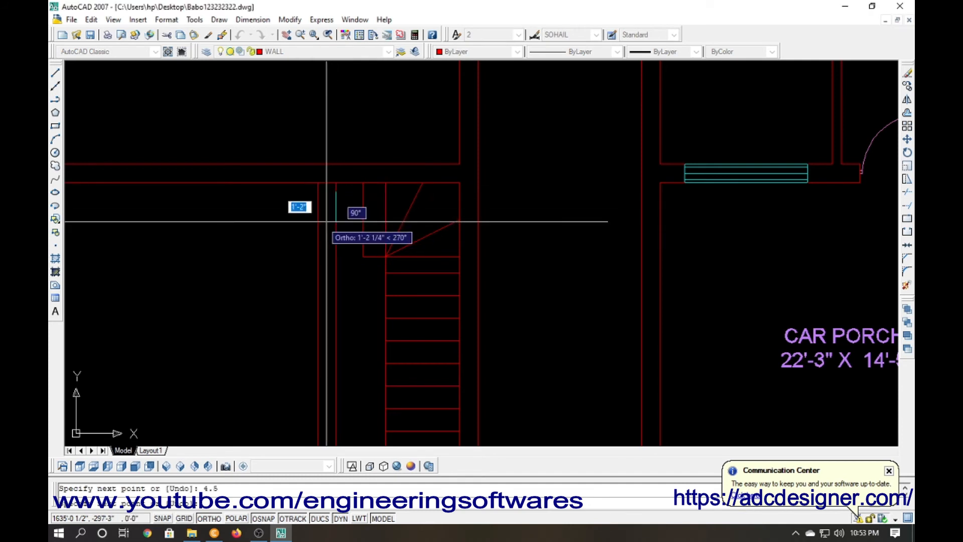
click(268, 219)
key(Return)
scroll(342, 189, up, 4)
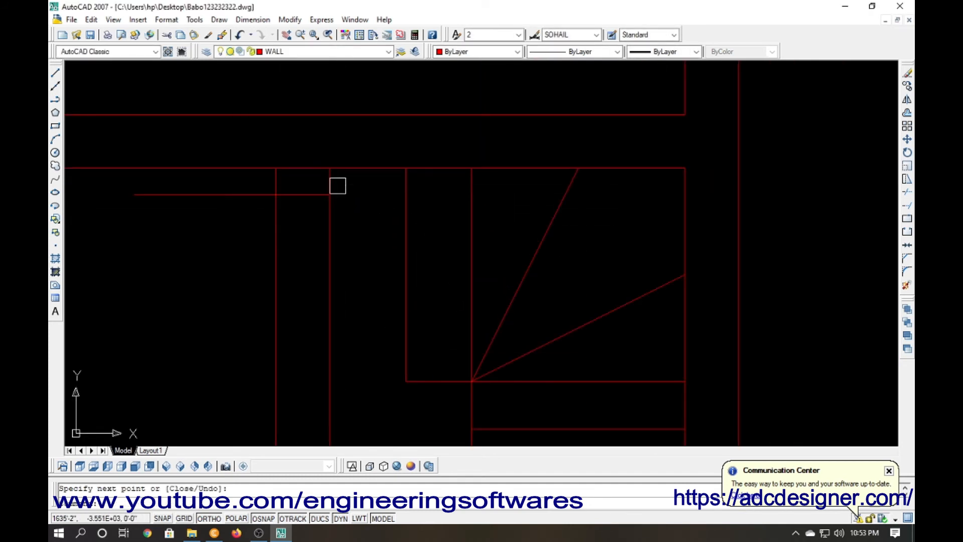
click(339, 190)
key(Delete)
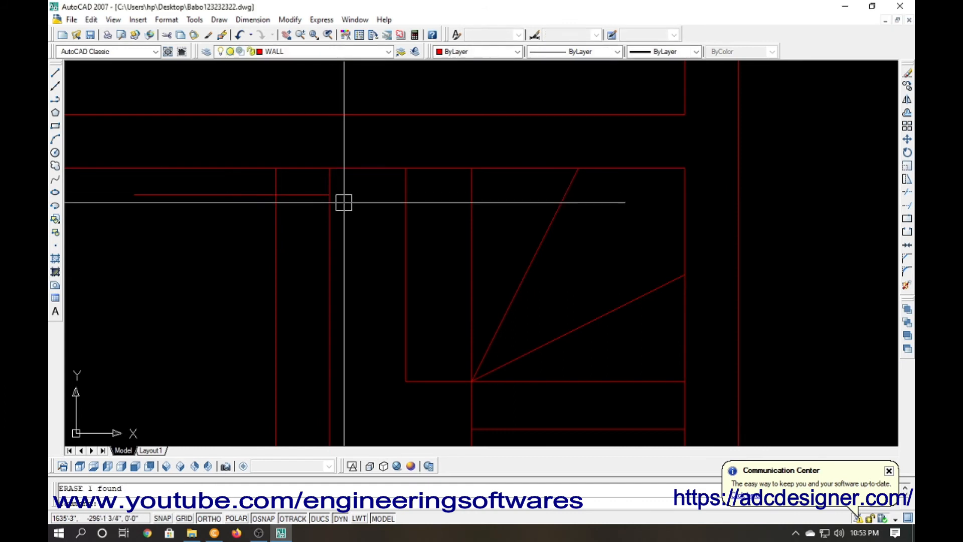
text(o)
key(Return)
text(36)
key(Return)
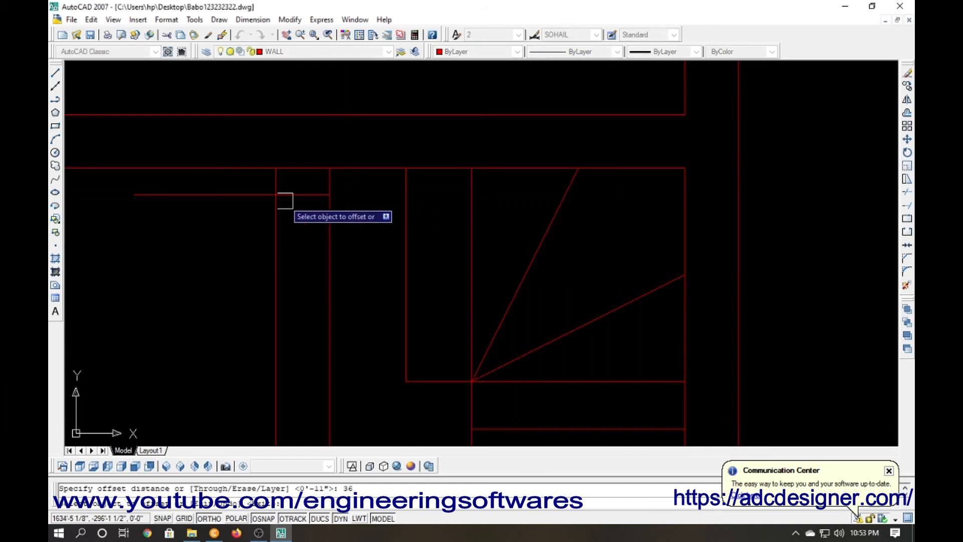
key(Escape)
Offset the horizontal line across the room's right wall downward by 42" to mark the door opening.
key(Return)
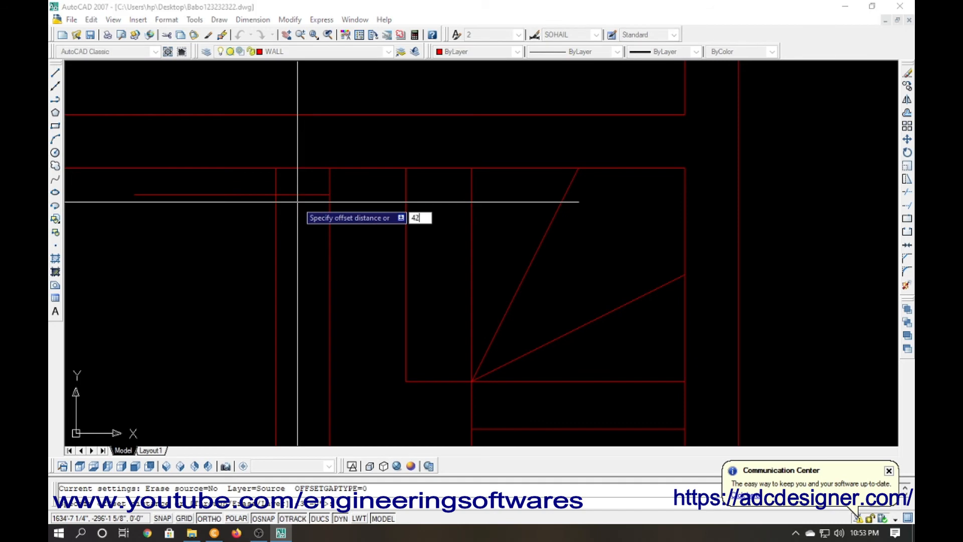
key(Return)
scroll(306, 215, down, 4)
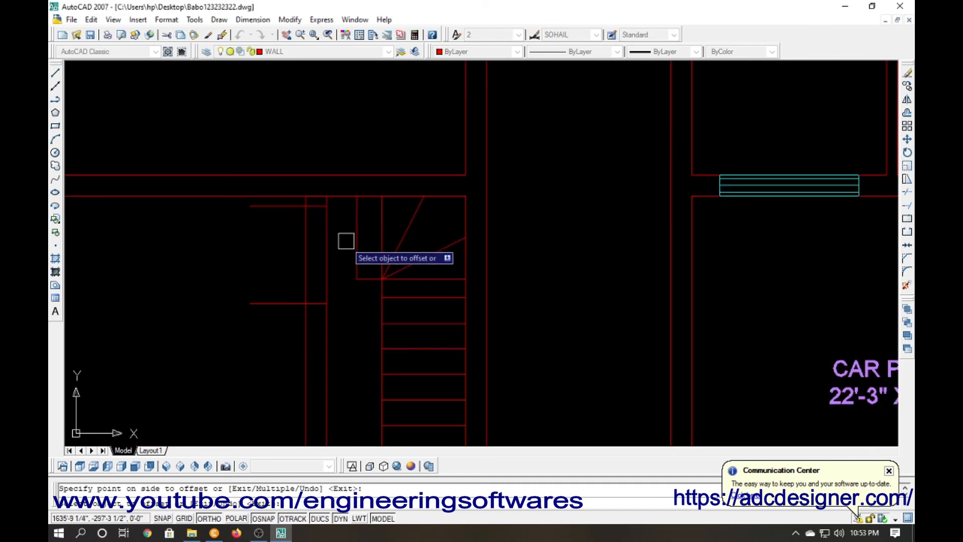
key(Escape)
Trim the jamb lines' overhangs and the wall lines between them to open the doorway beside the staircase.
text(tr)
key(Return)
key(Return)
click(280, 303)
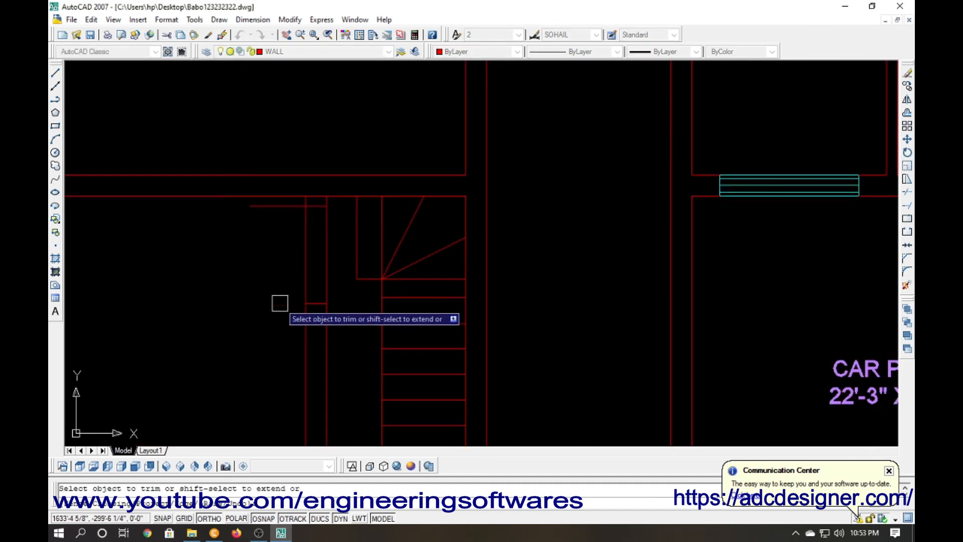
click(279, 206)
click(327, 251)
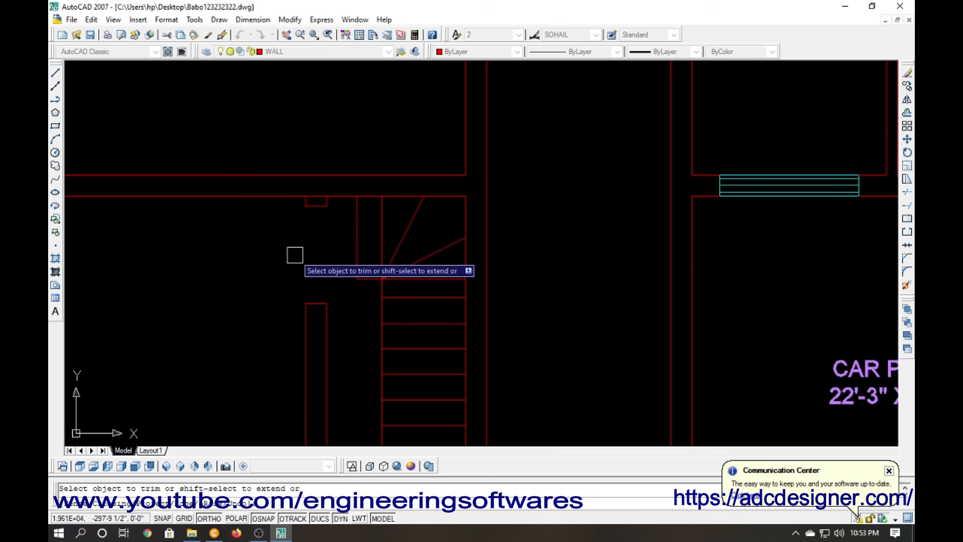
scroll(295, 255, down, 4)
scroll(256, 239, up, 7)
key(Escape)
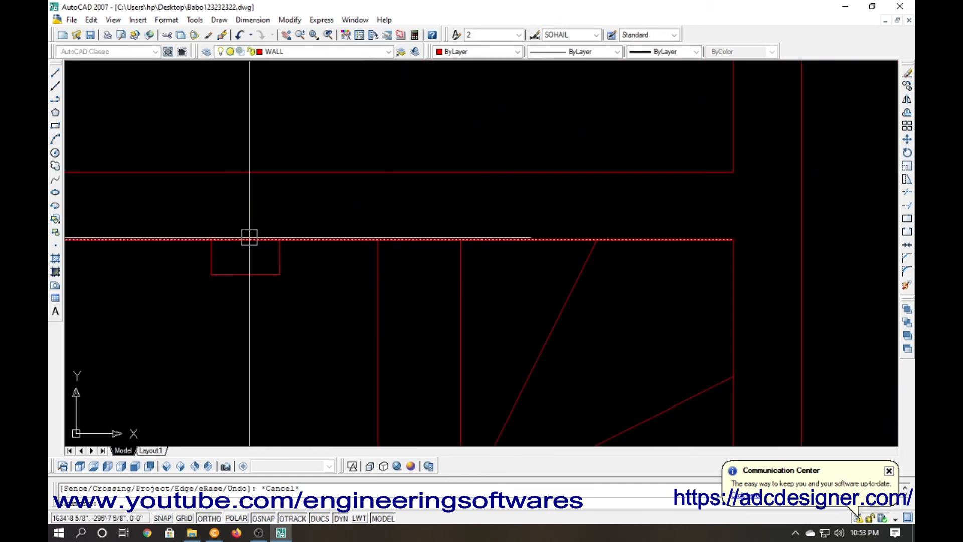
Trim the upper wall line across the short door stub so the stub joins the wall.
key(Return)
click(247, 241)
key(Escape)
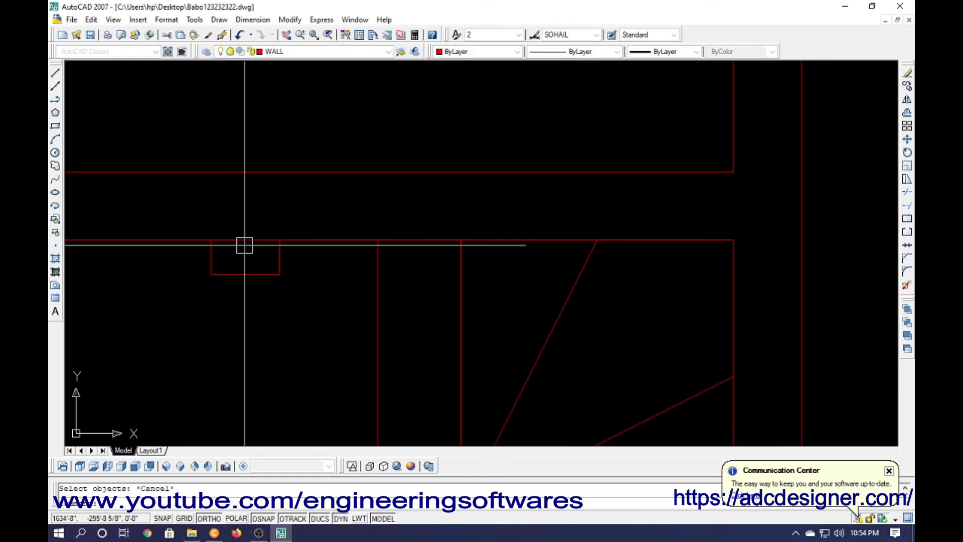
key(Return)
key(Return)
scroll(333, 237, down, 3)
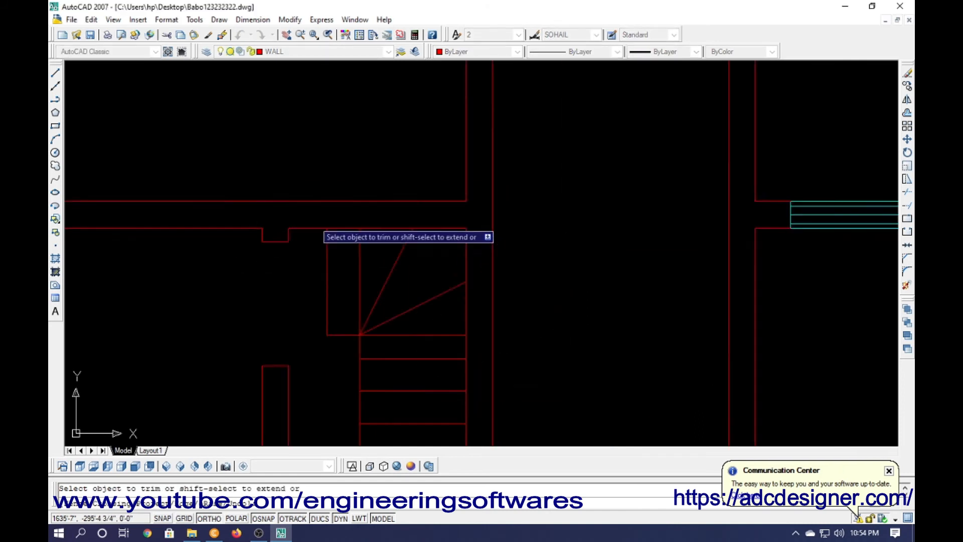
middle_drag(360, 264, 386, 224)
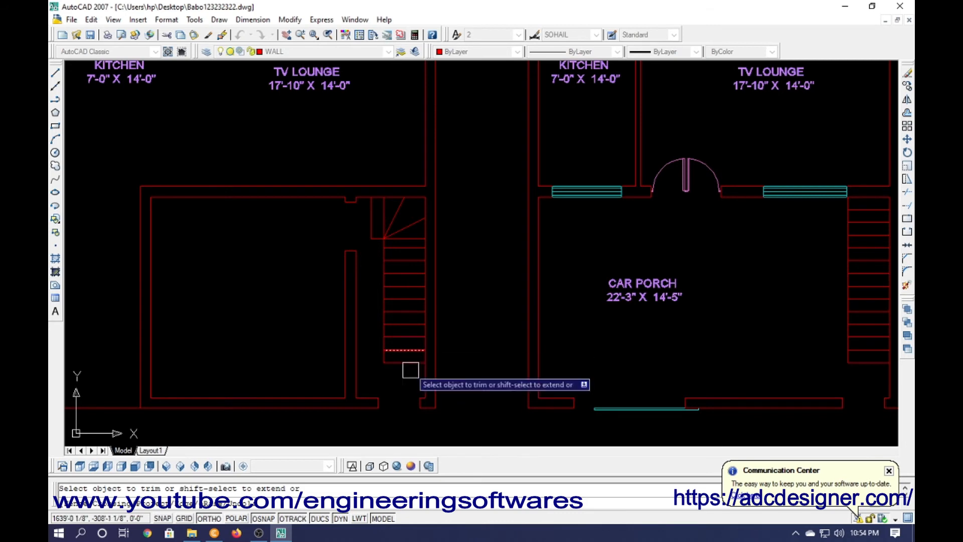
key(Escape)
click(301, 92)
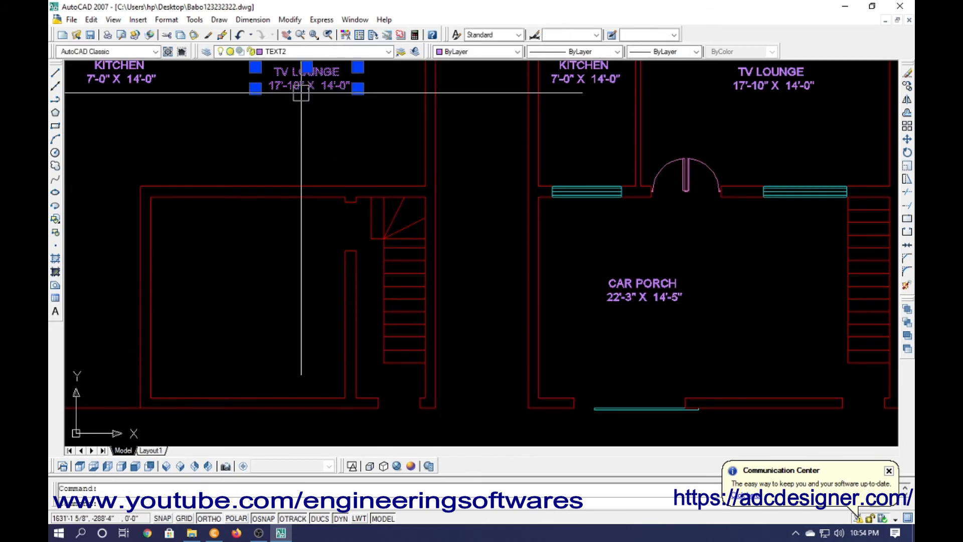
text(co)
key(Return)
click(262, 98)
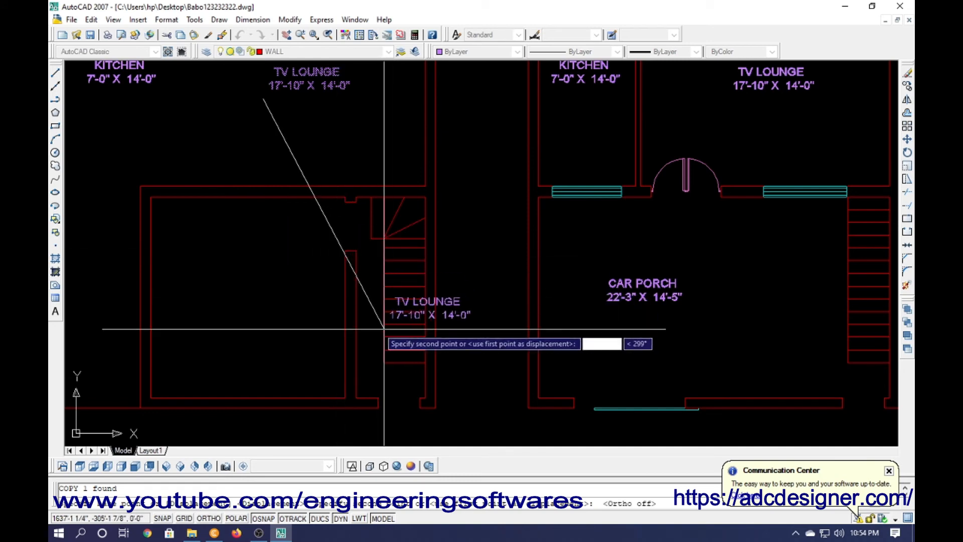
key(F8)
key(Escape)
Copy the left plan's TV LOUNGE label down onto the lower part of its staircase.
scroll(378, 337, down, 8)
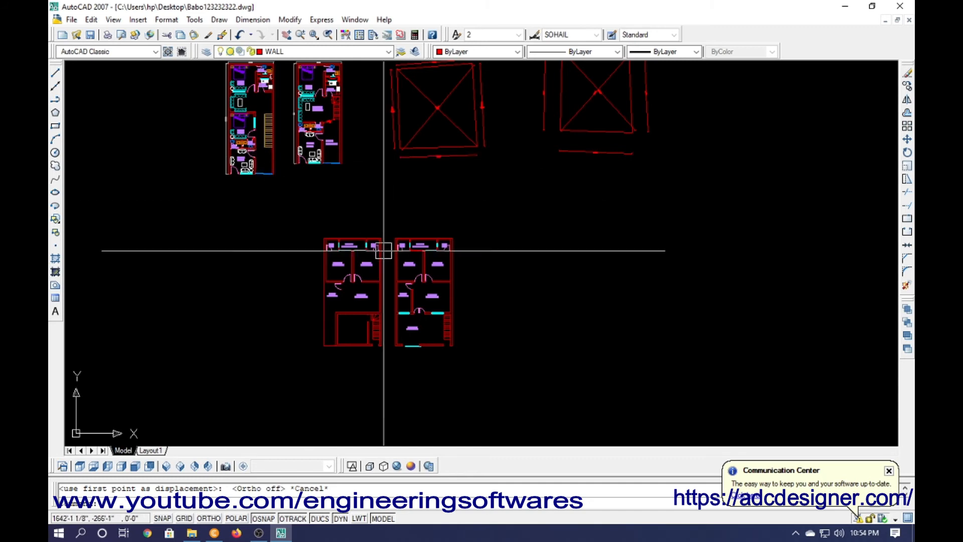
scroll(381, 310, up, 6)
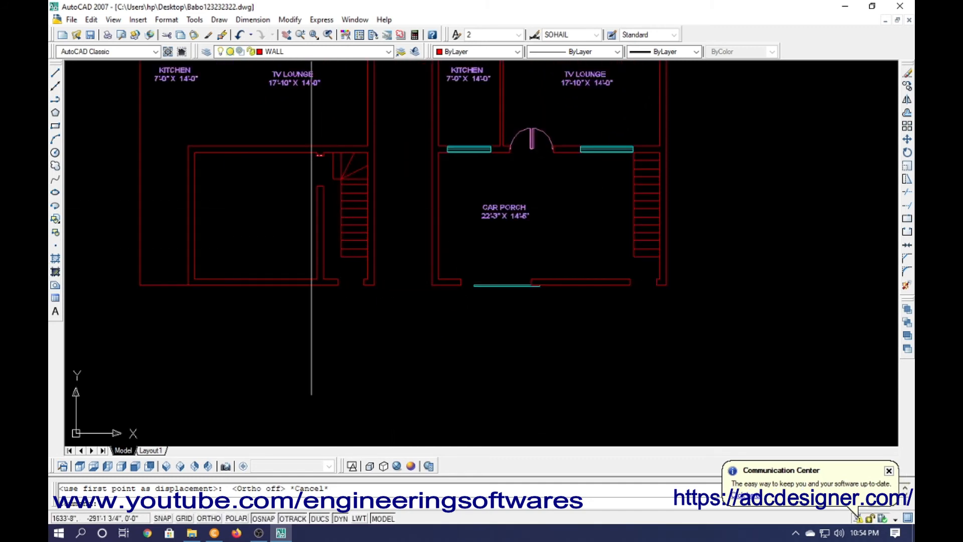
click(311, 113)
click(277, 83)
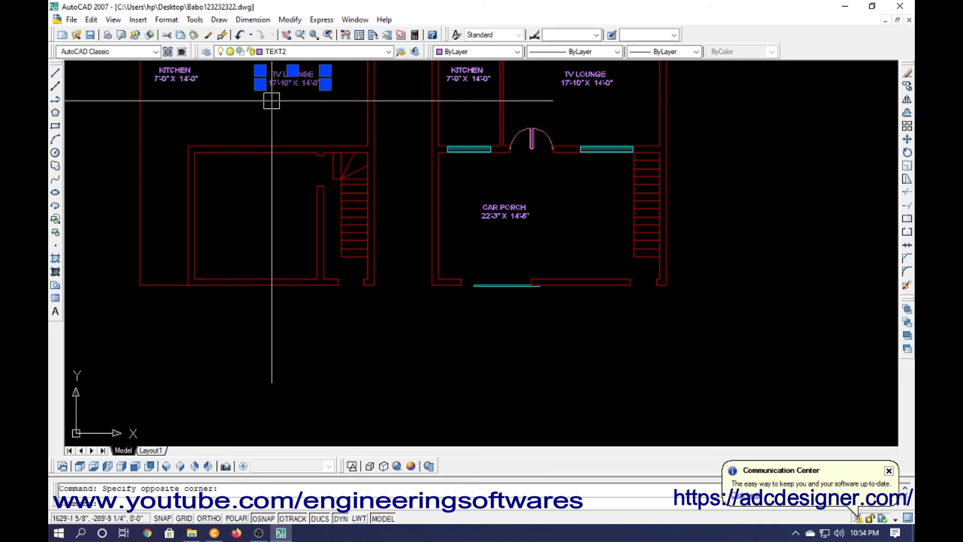
text(CO)
key(Return)
click(270, 87)
scroll(327, 253, up, 4)
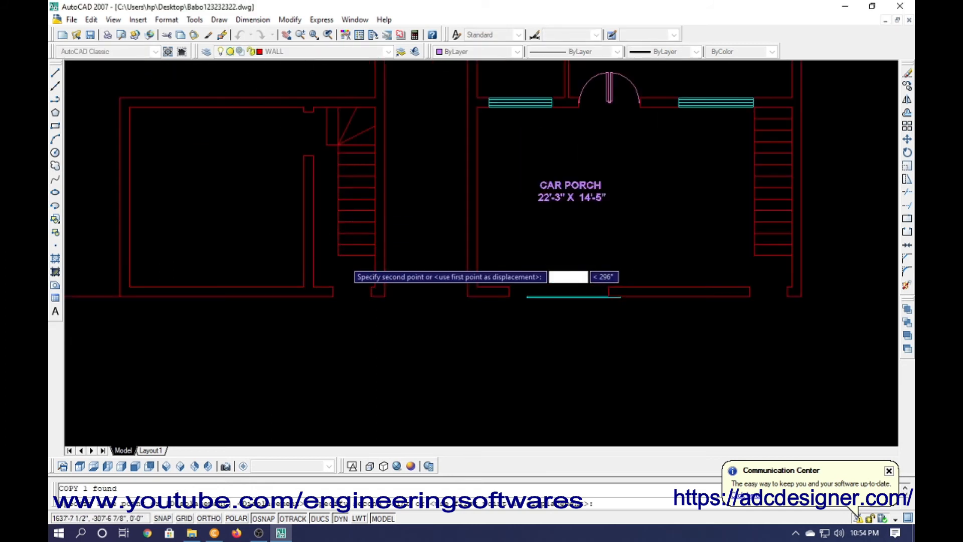
click(324, 264)
key(Escape)
Replace the copied label's whole text with DN.
double_click(367, 195)
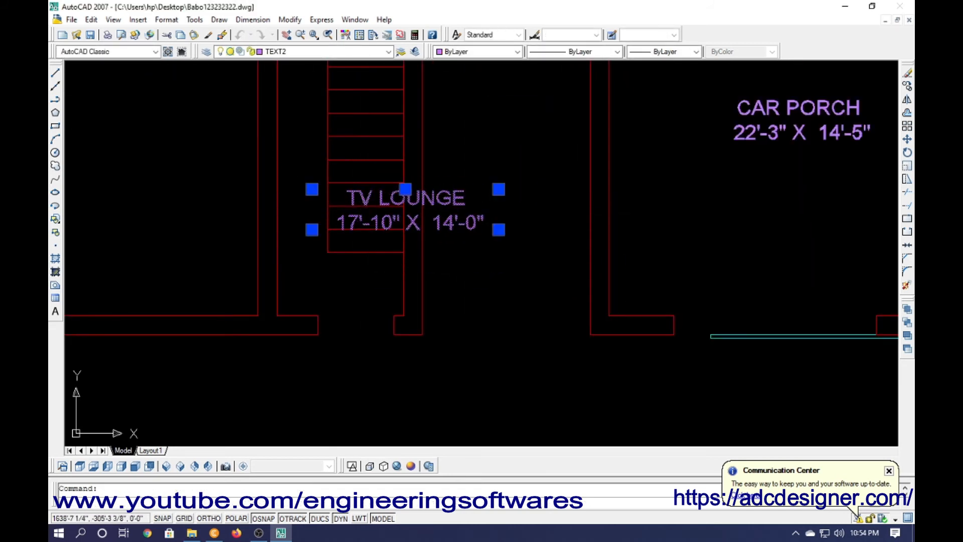
key(ctrl+a)
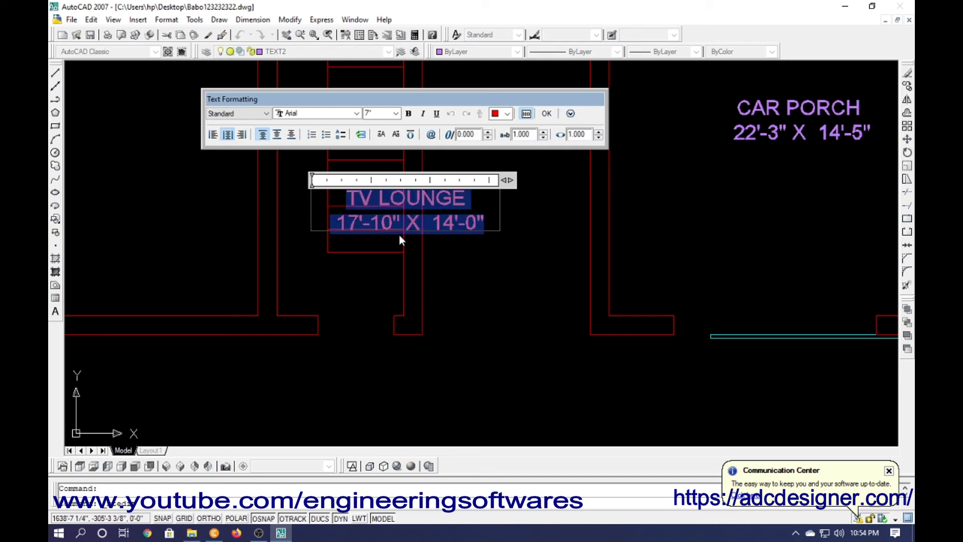
text(DN)
click(398, 233)
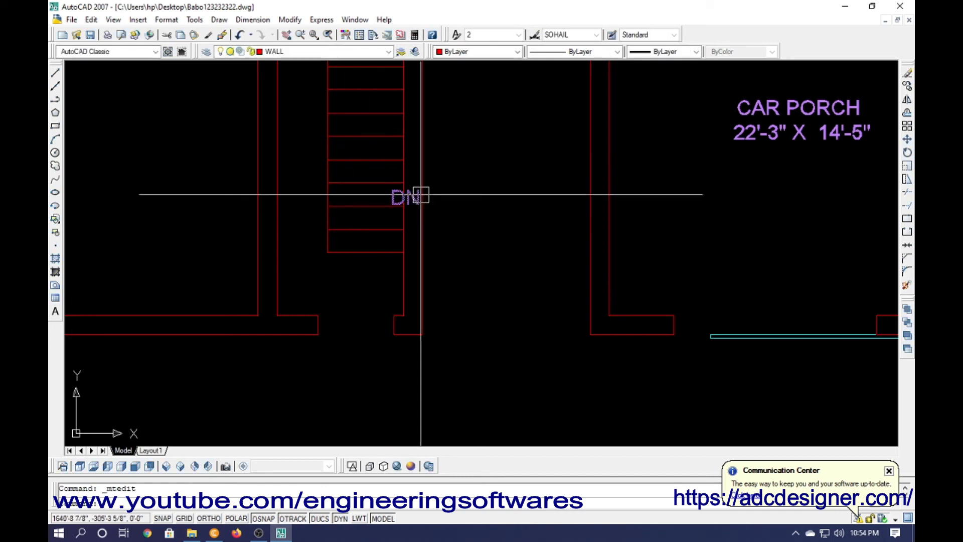
Move the DN label left so it sits centred on the staircase treads.
text(m)
key(Return)
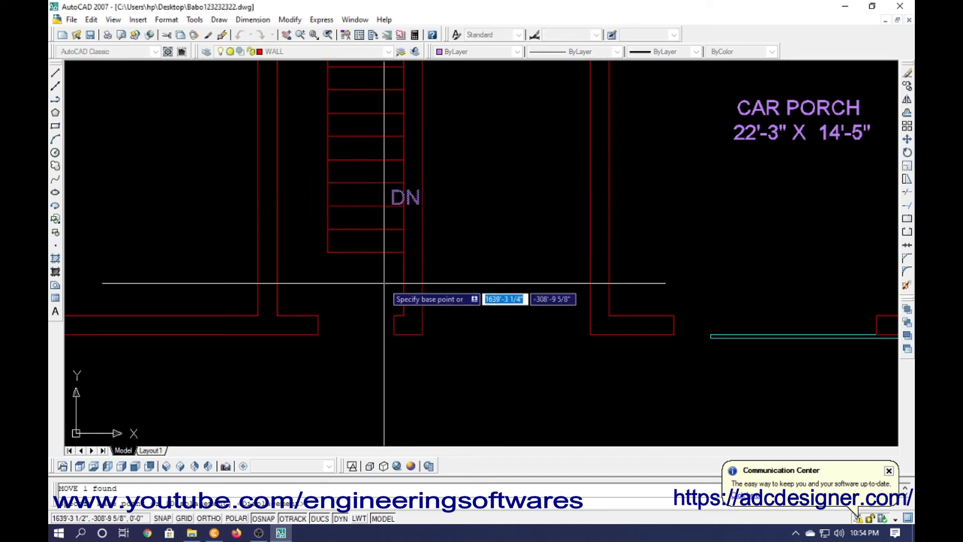
click(384, 283)
key(Escape)
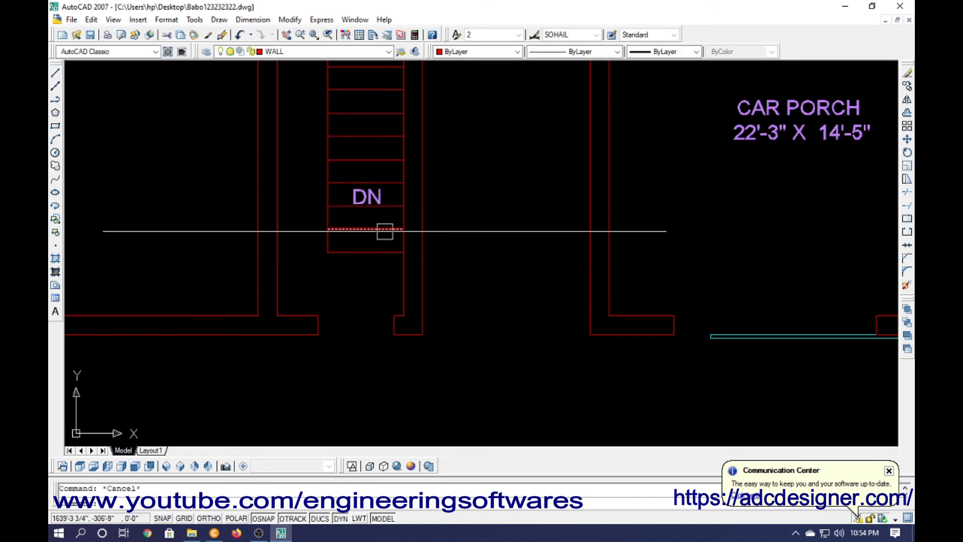
Draw a short vertical line from just below the DN label down into the lowest tread.
text(l)
key(Return)
scroll(362, 212, up, 3)
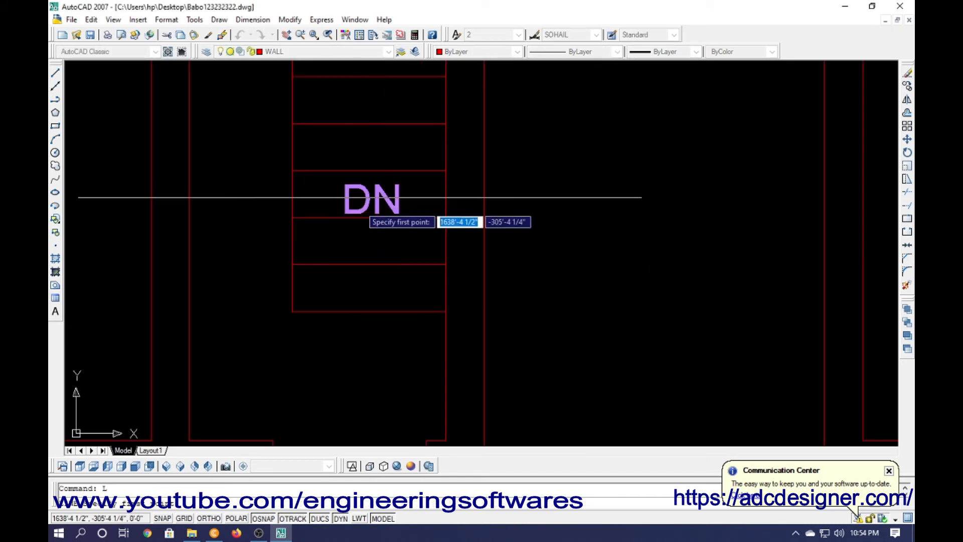
click(369, 235)
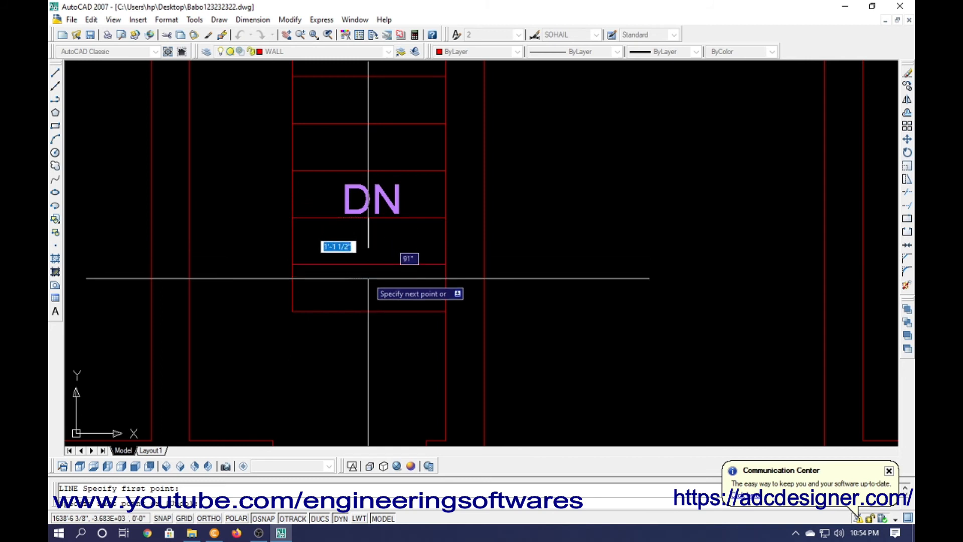
click(388, 220)
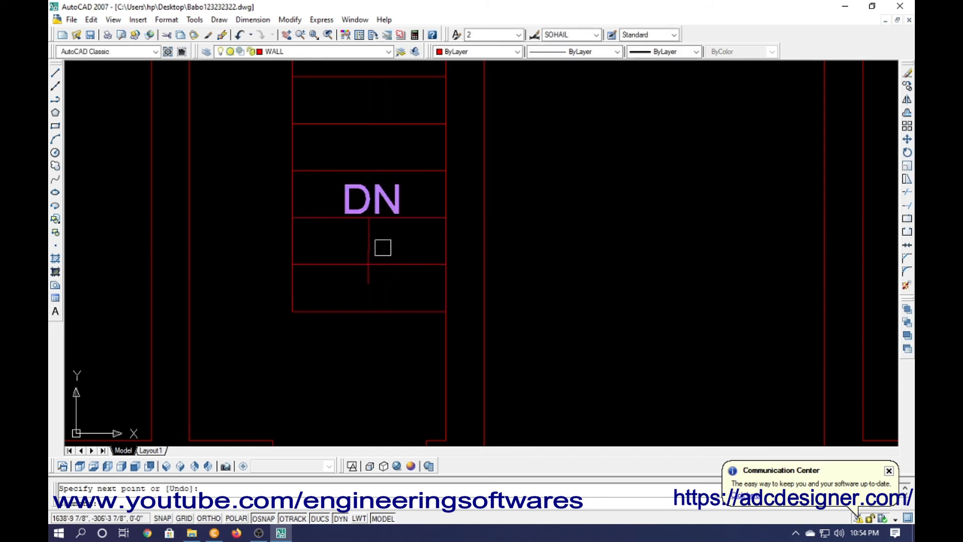
Replace the last line with a shorter vertical one, from the tread edge under the DN label to inside the tread below.
key(ctrl+z)
text(l)
key(Return)
scroll(375, 236, up, 3)
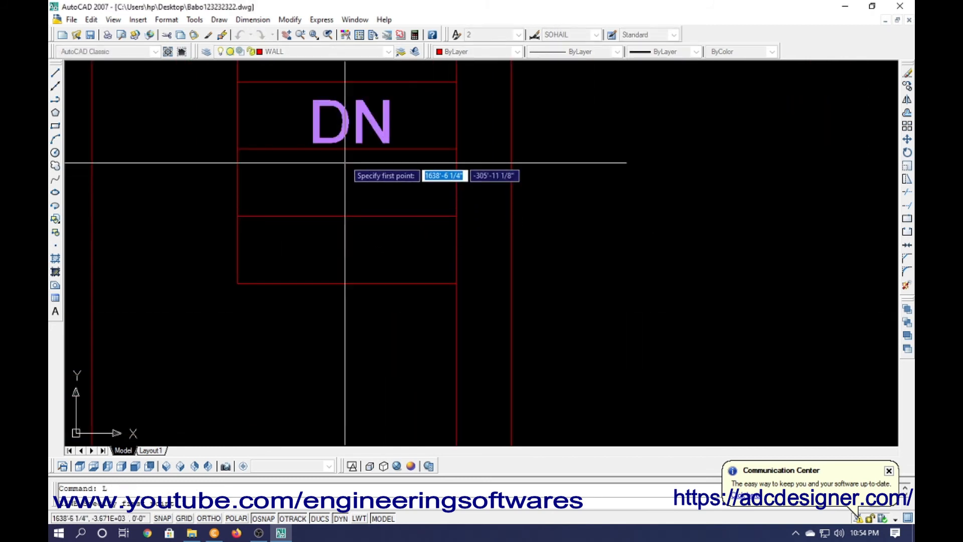
click(353, 149)
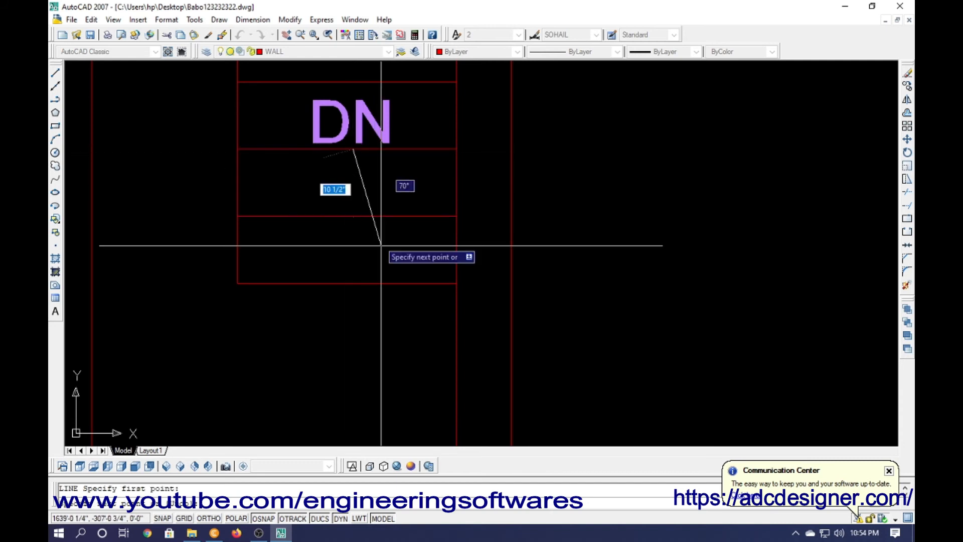
key(F8)
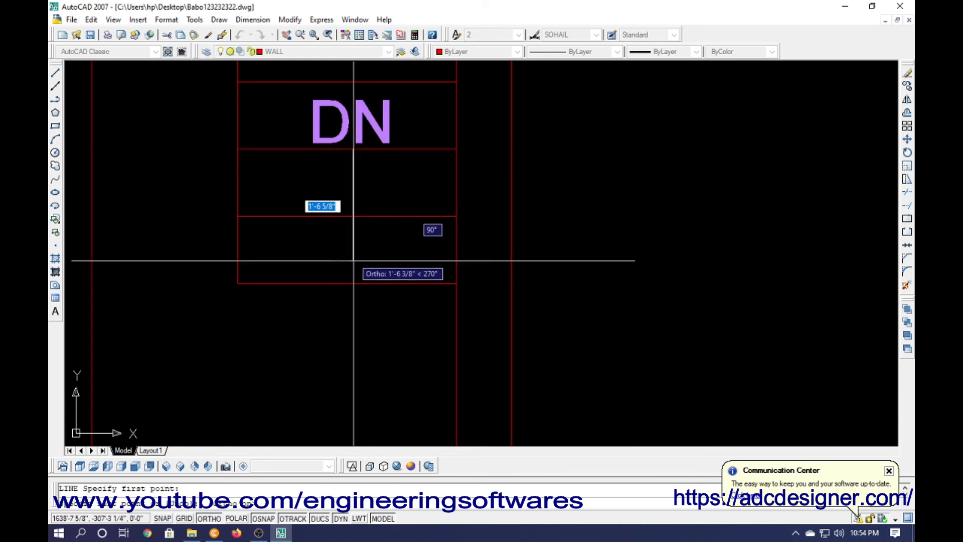
click(355, 195)
key(space)
Try to draw a slanted arrowhead stroke from the upper end of the vertical line, and undo it.
scroll(356, 142, up, 5)
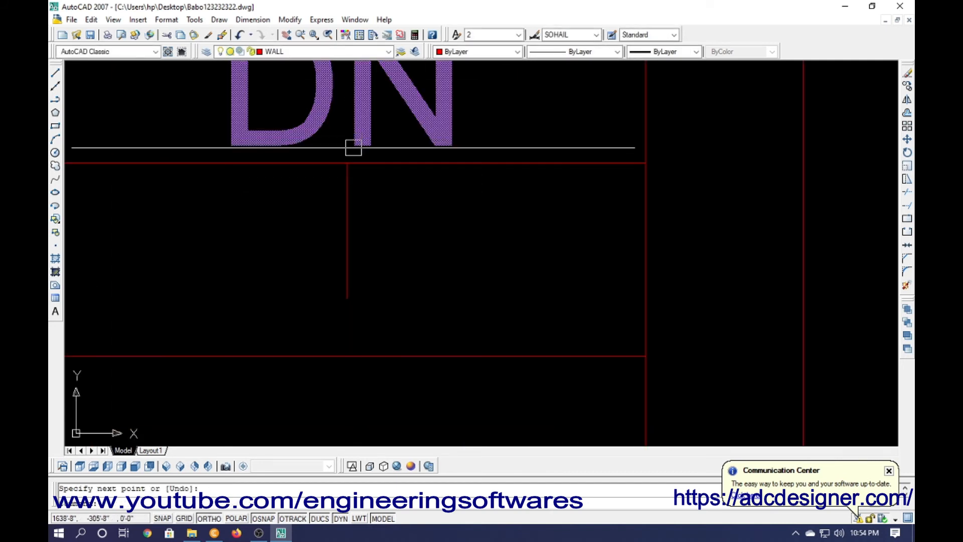
key(space)
click(347, 163)
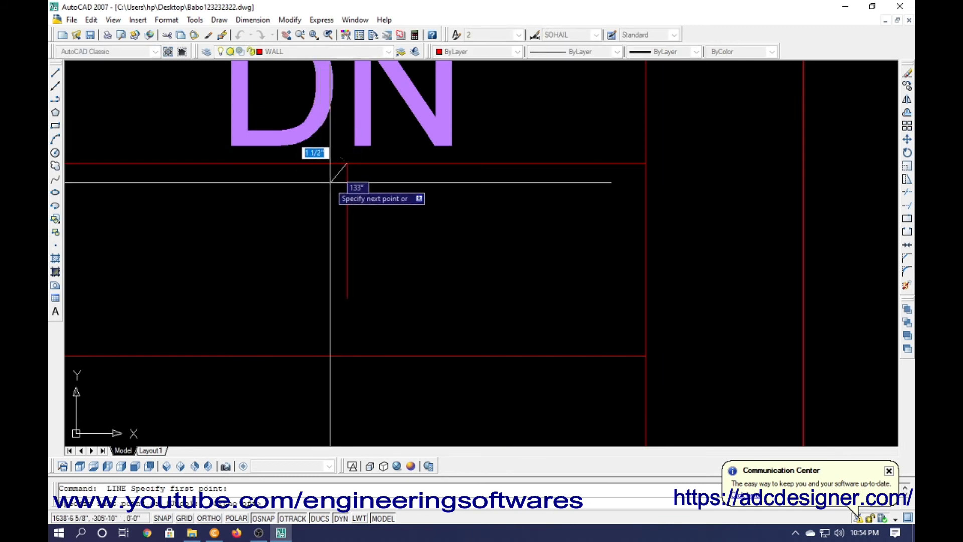
click(334, 189)
key(space)
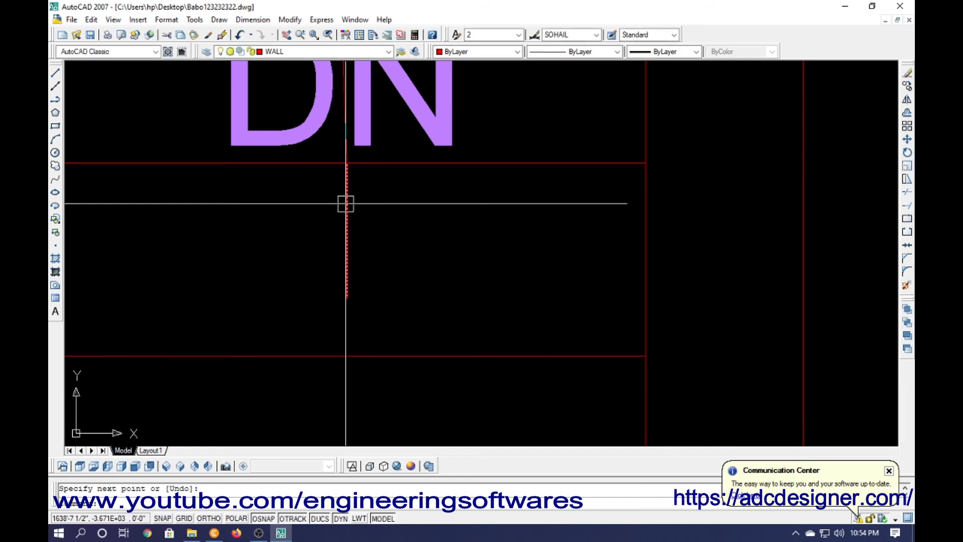
key(ctrl+z)
Draw a short arrowhead stroke slanting down-left from the upper end of the vertical line under the DN label.
text(L)
key(space)
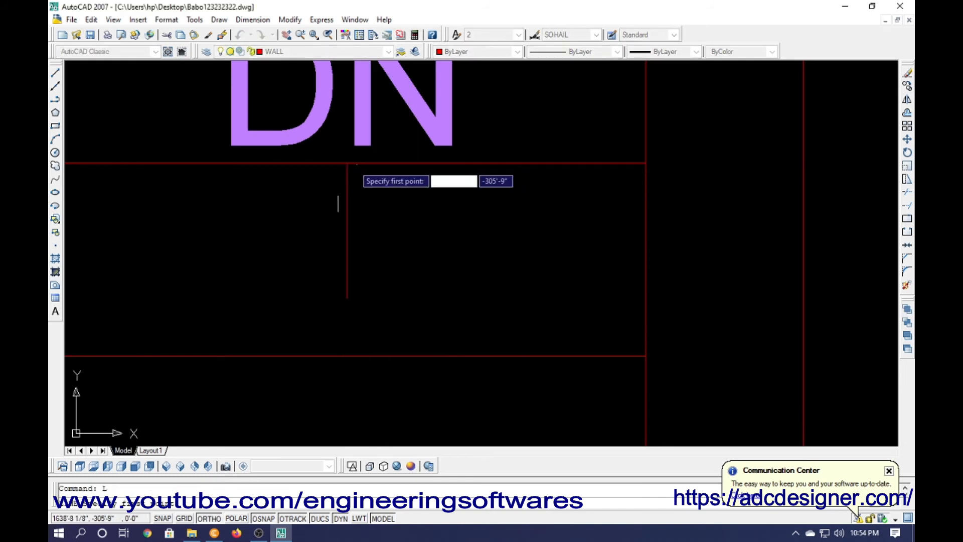
click(347, 163)
scroll(329, 183, up, 4)
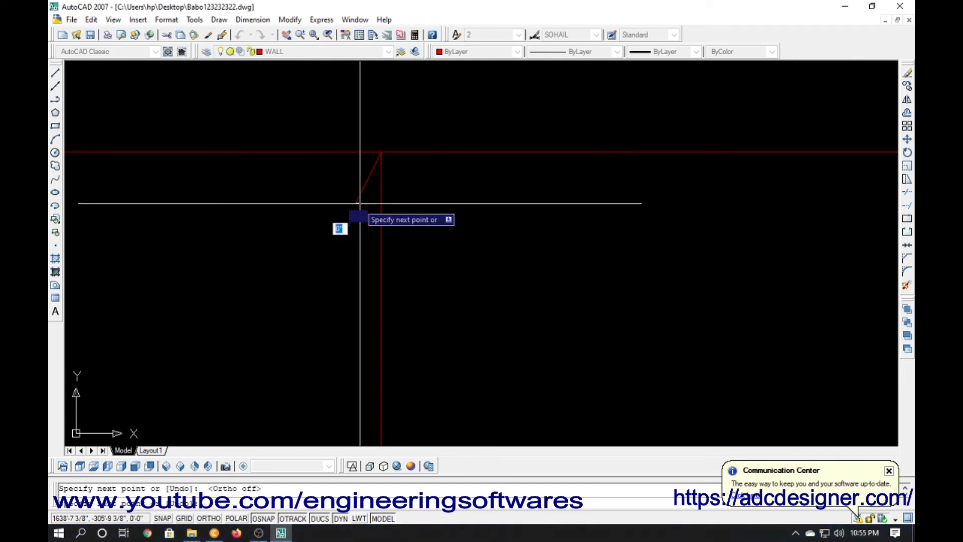
key(Escape)
Mirror the slanted stroke about the vertical line to complete the arrowhead, keeping the original stroke.
click(361, 191)
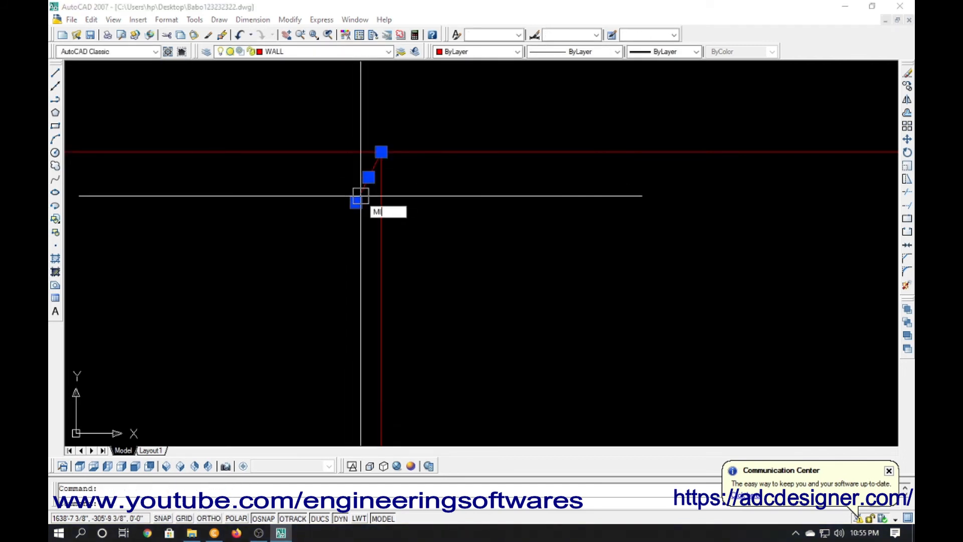
key(Return)
click(381, 151)
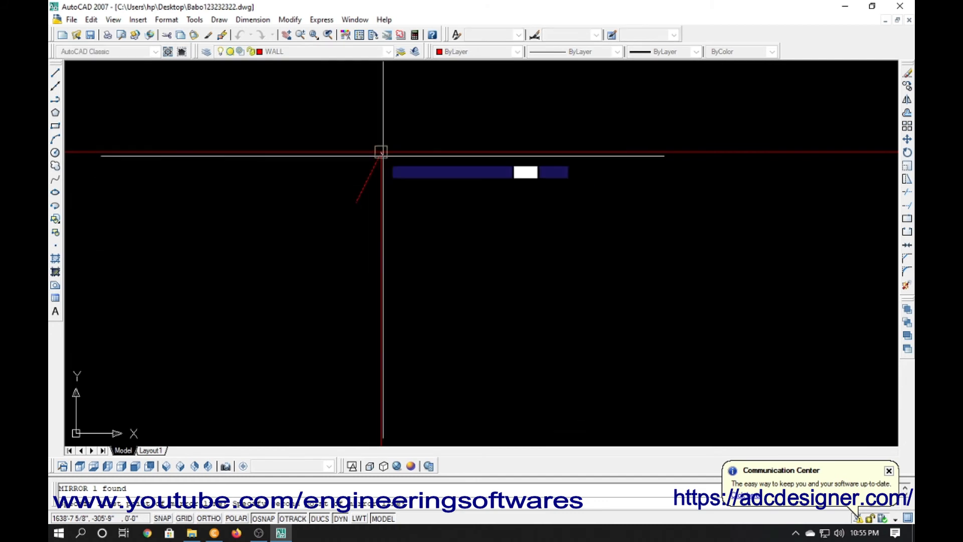
click(383, 219)
key(Return)
Change the colour of the arrow's vertical line and both head strokes to Cyan.
click(390, 197)
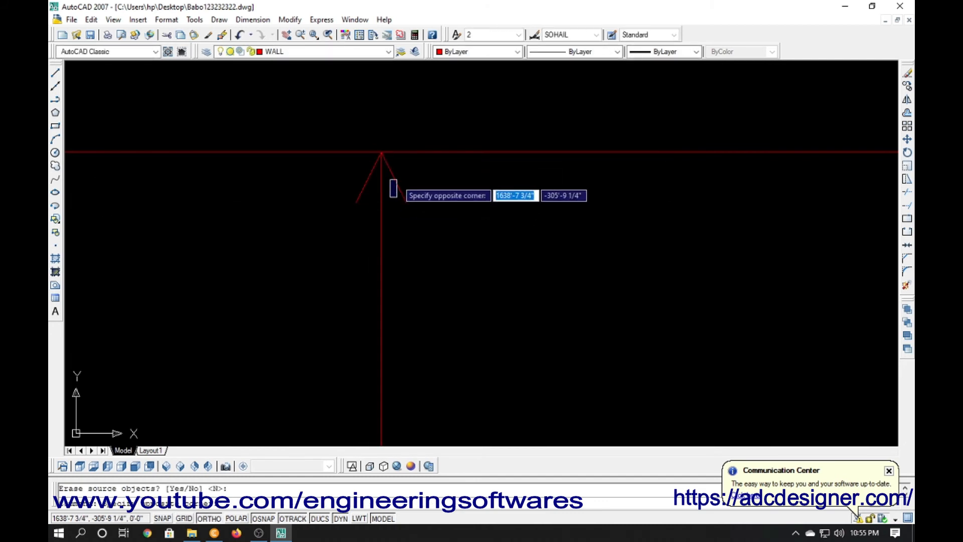
click(361, 178)
click(355, 184)
click(469, 51)
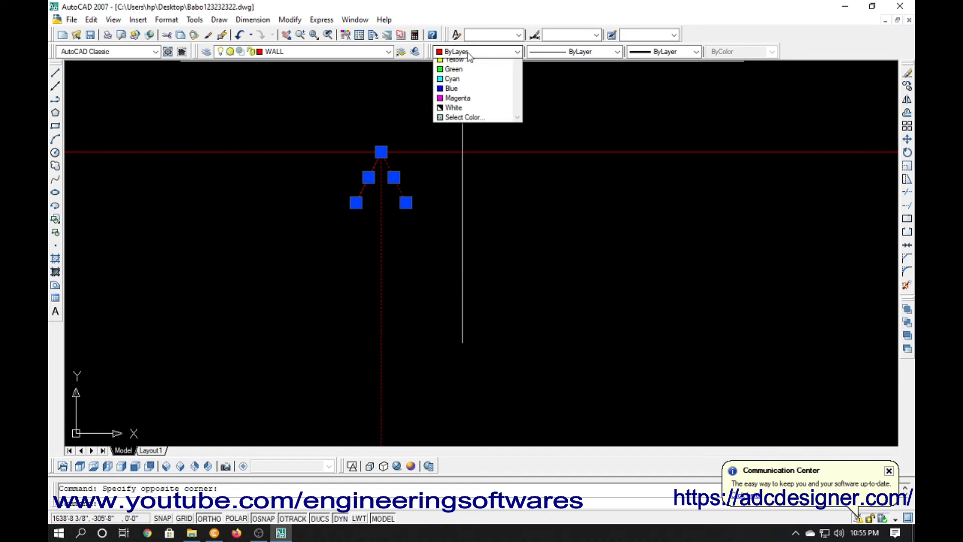
click(462, 123)
key(Escape)
Stretch the free end of the left arrowhead stroke down-left to make the stroke several times longer.
scroll(344, 194, down, 6)
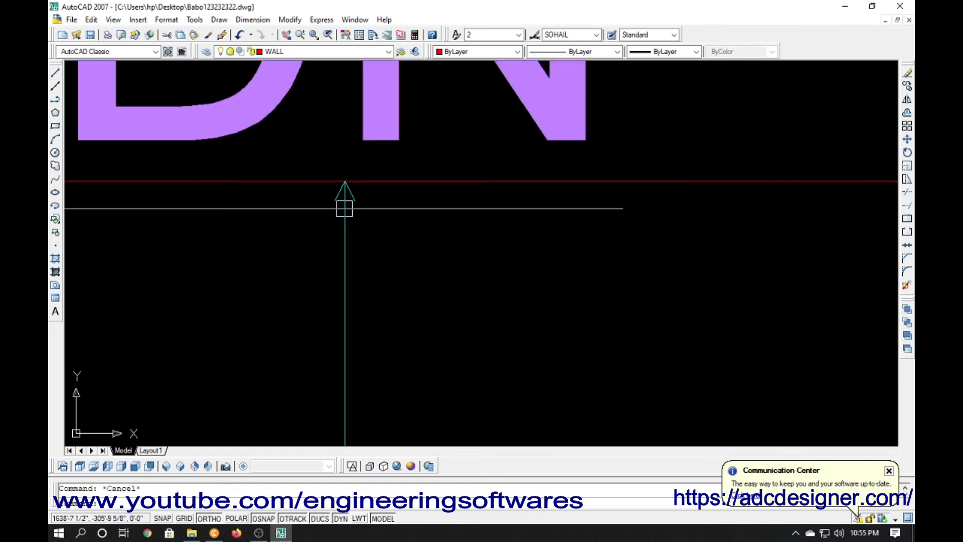
scroll(361, 242, down, 2)
scroll(365, 236, up, 10)
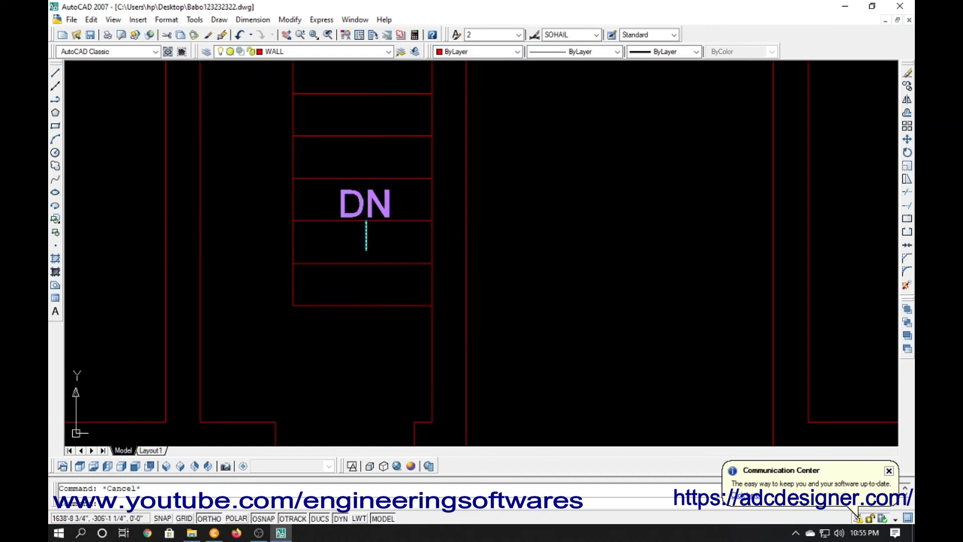
scroll(343, 191, up, 3)
click(341, 169)
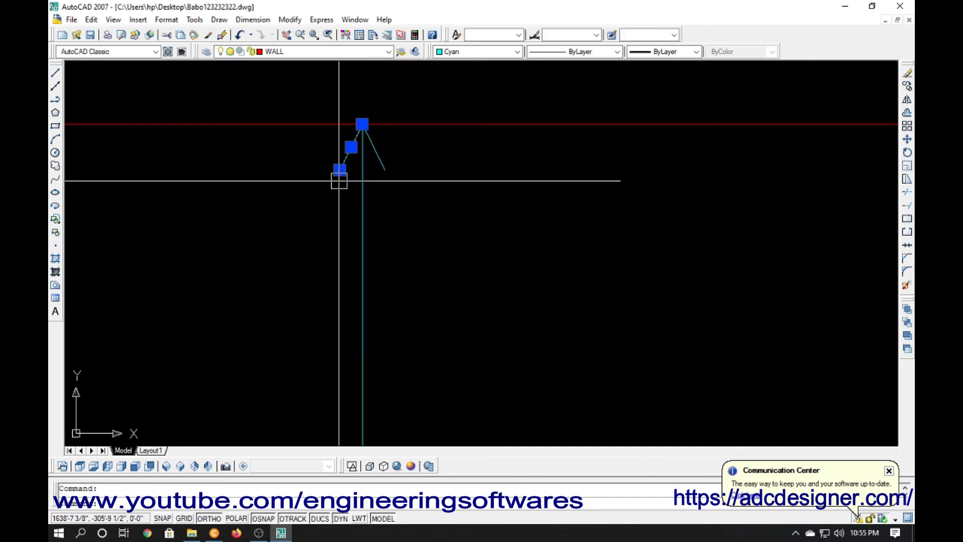
click(339, 170)
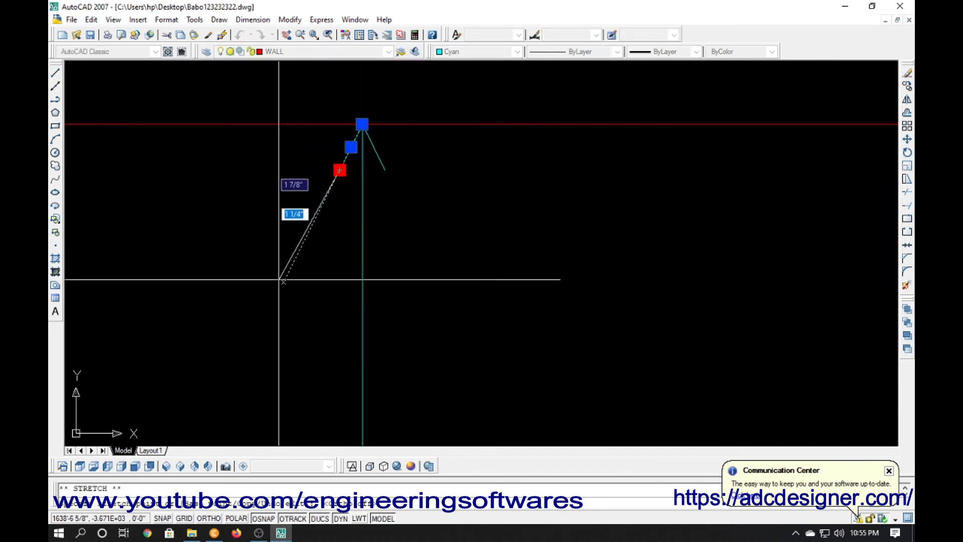
click(274, 301)
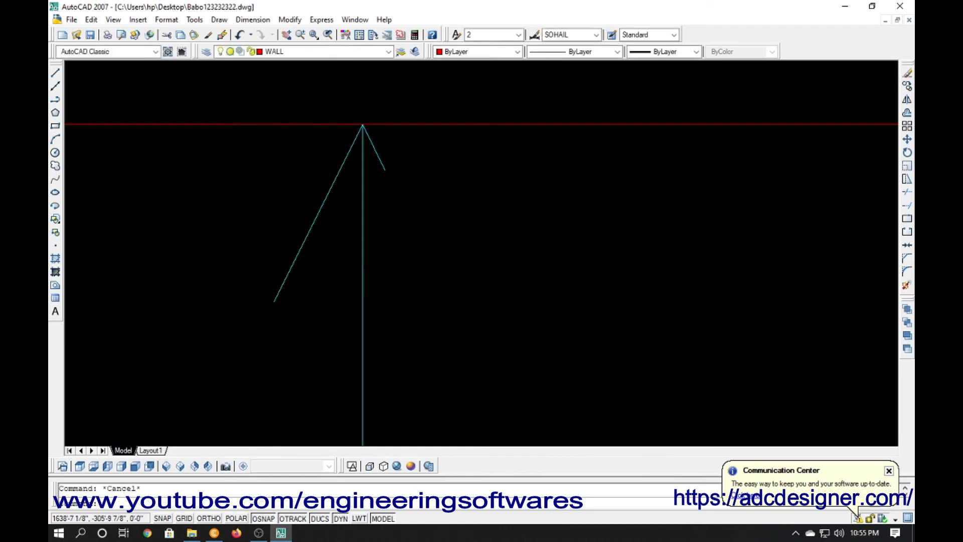
Erase the short right stroke of the arrowhead.
scroll(315, 205, down, 4)
click(340, 185)
key(Delete)
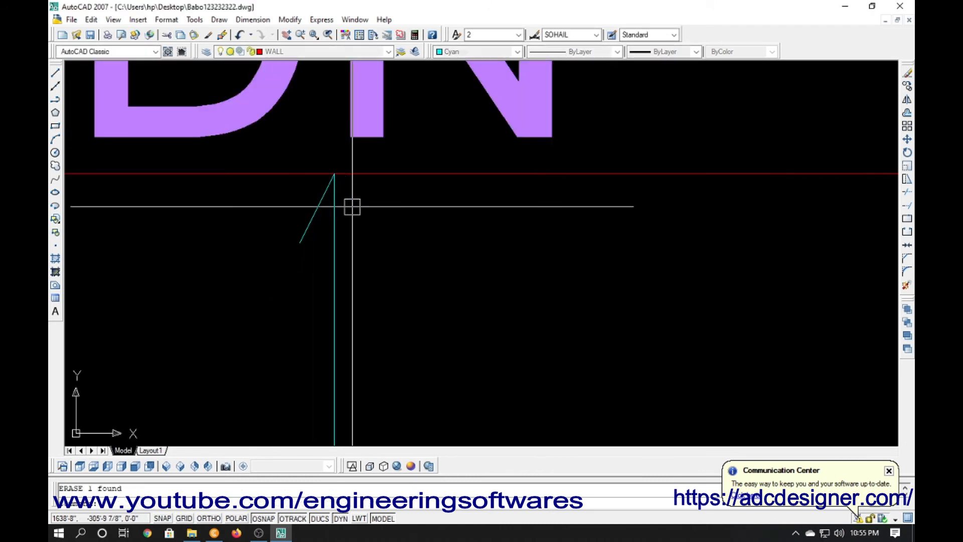
scroll(352, 206, down, 5)
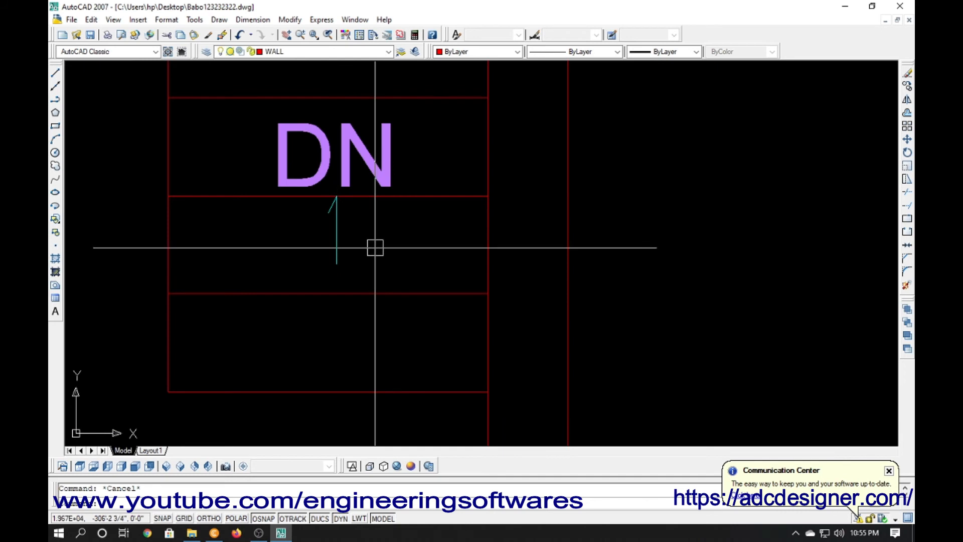
text(mi)
key(Return)
key(Return)
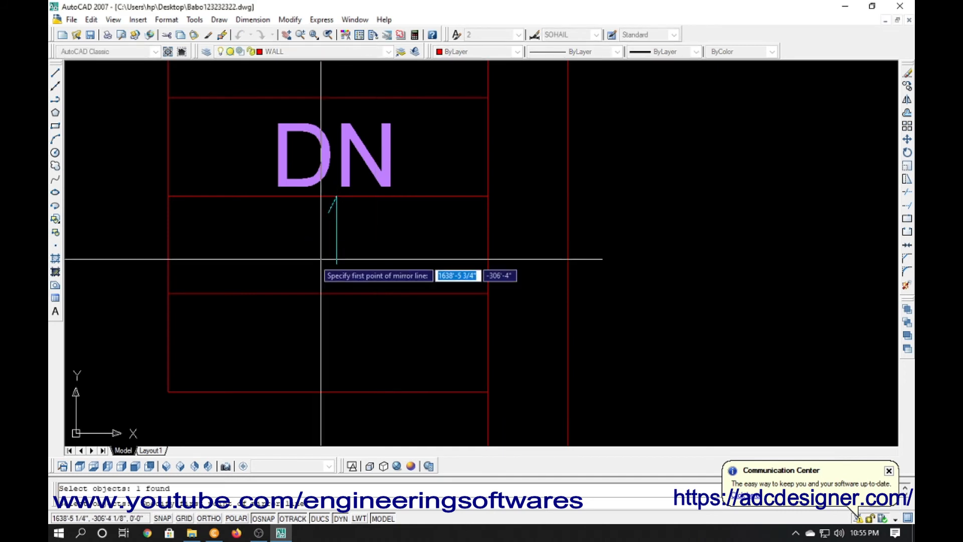
click(309, 260)
key(Return)
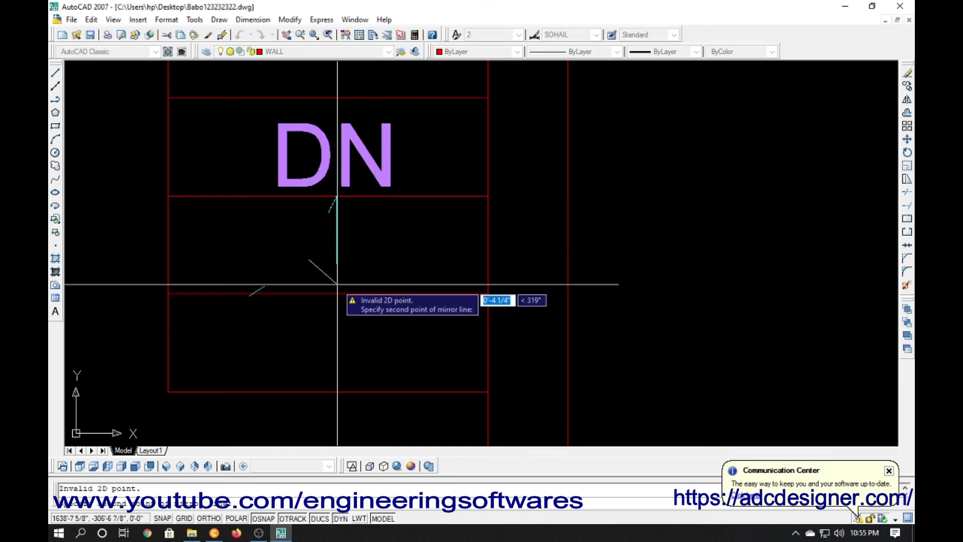
key(Escape)
Mirror the lengthened left arrowhead stroke about the arrow's vertical line, keeping the original stroke.
key(Return)
key(Return)
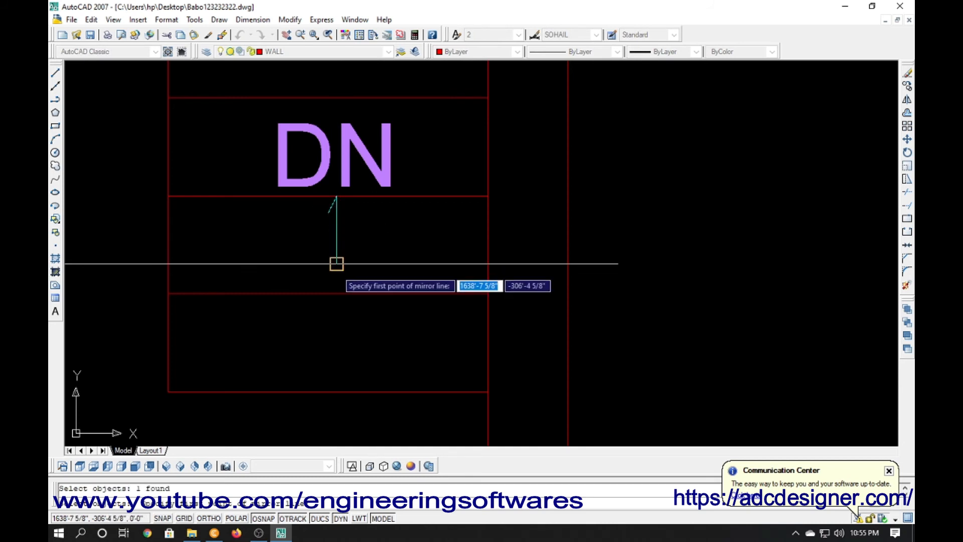
click(336, 262)
key(F8)
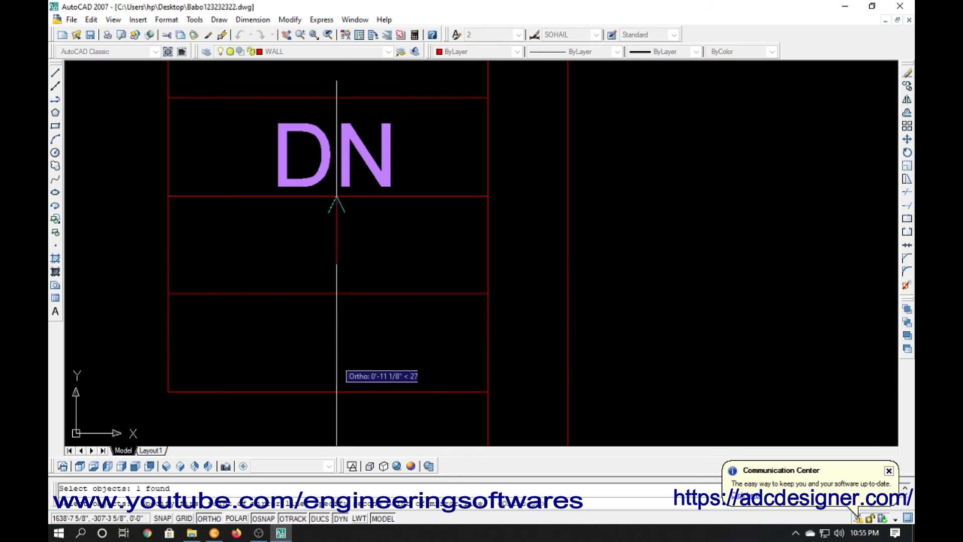
click(336, 357)
key(Return)
key(Escape)
Copy the left plan's TV LOUNGE label with its size text down into the middle of the new front room.
scroll(276, 285, down, 6)
scroll(327, 304, down, 4)
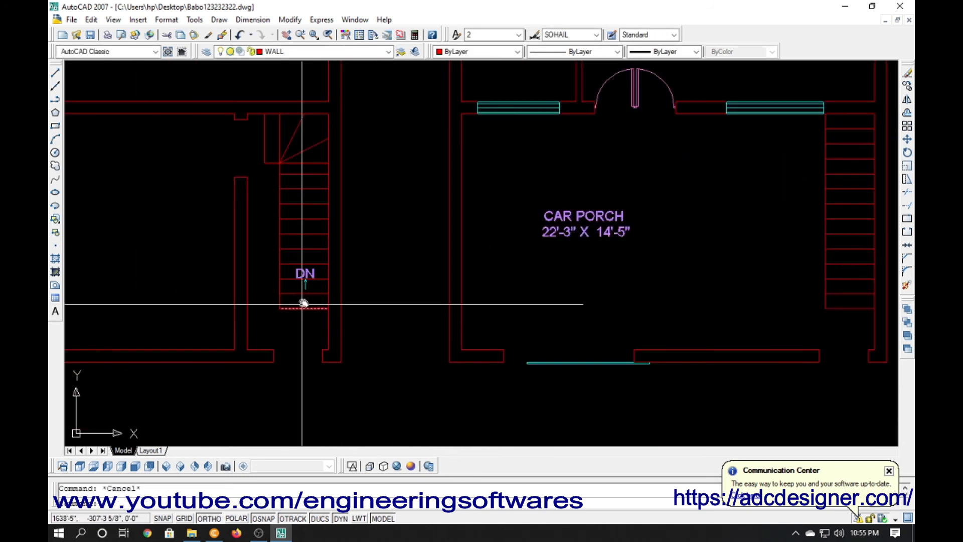
middle_drag(302, 303, 400, 294)
scroll(379, 299, down, 4)
scroll(306, 226, up, 5)
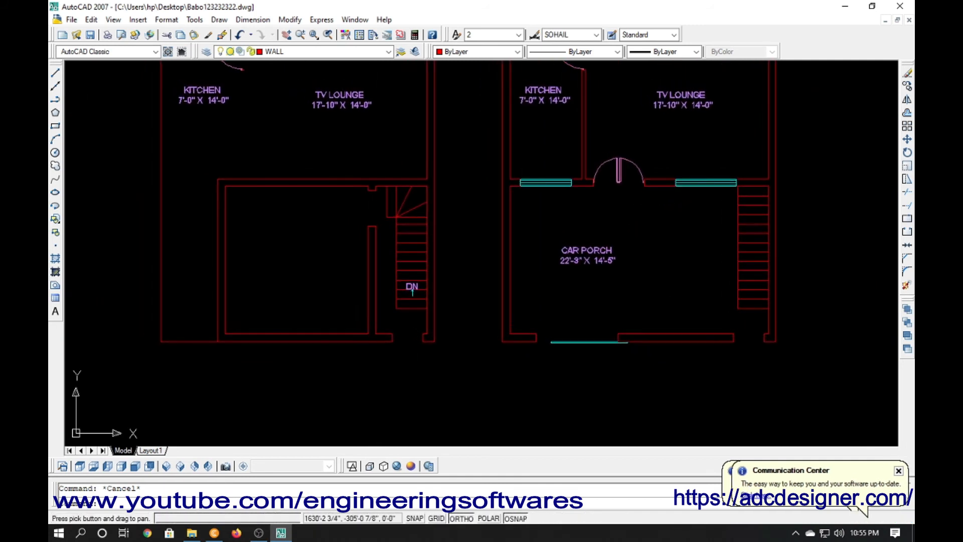
scroll(351, 140, down, 3)
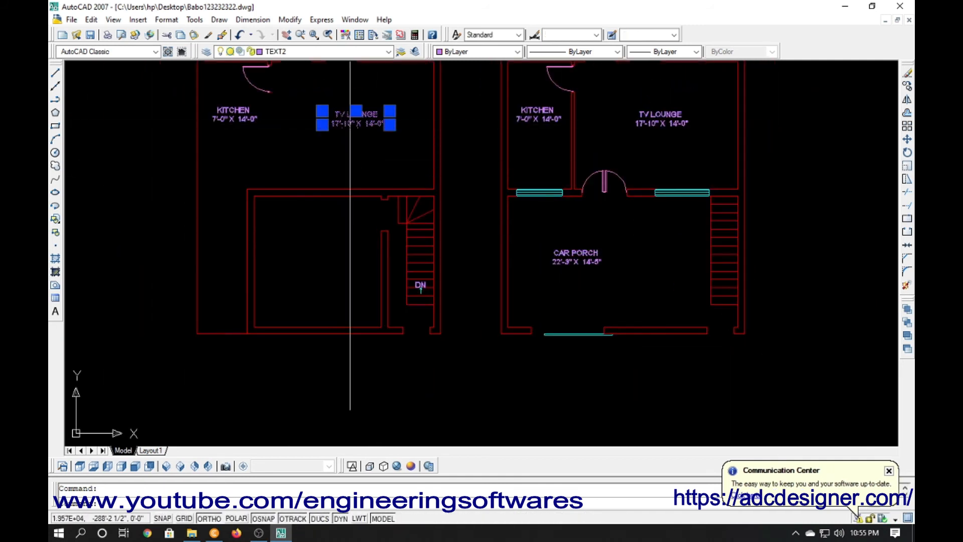
key(Return)
click(323, 125)
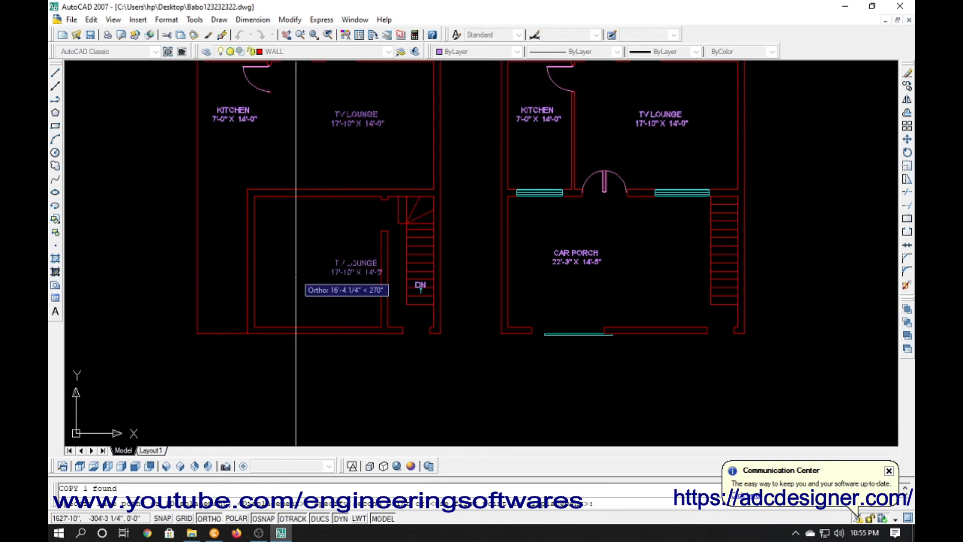
scroll(296, 274, up, 3)
click(294, 279)
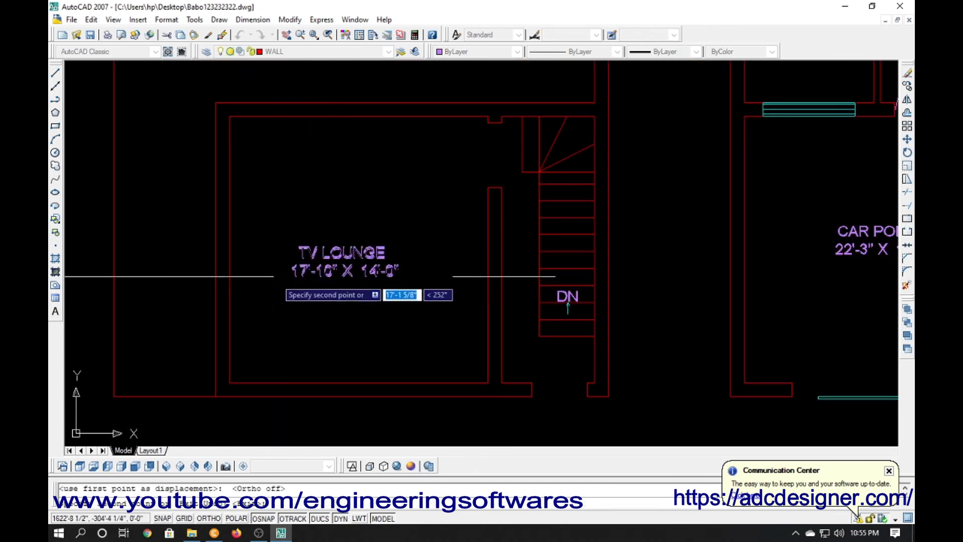
key(Escape)
Check the lengths of the new front room's lower and left inner walls with aligned dimensions, without placing them.
text(DAL)
key(Return)
key(Return)
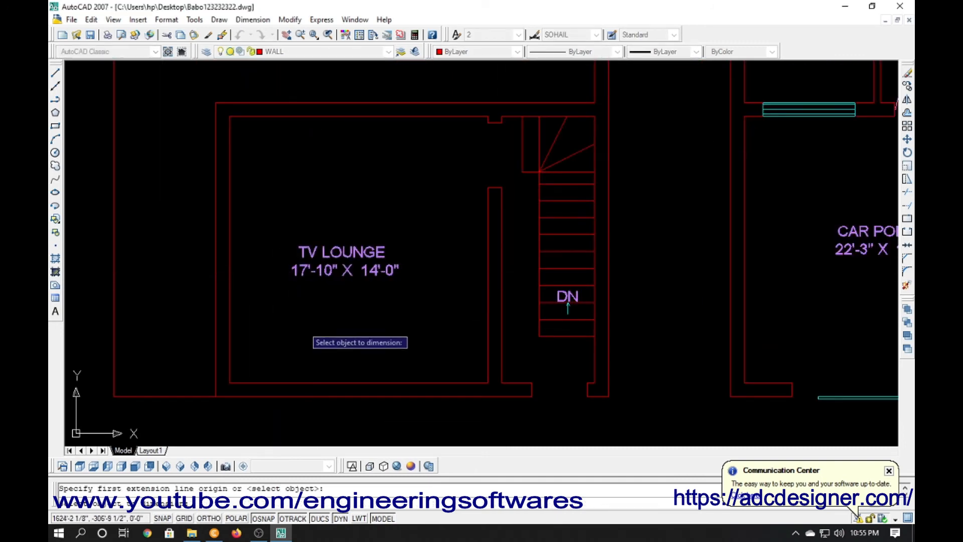
click(326, 384)
key(Escape)
key(Return)
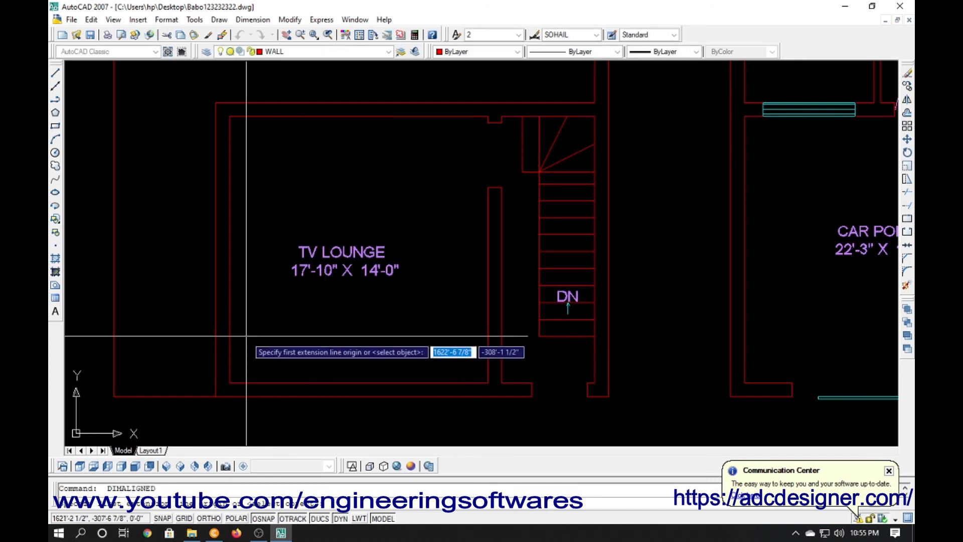
key(Return)
click(229, 330)
key(Escape)
Change the copied TV LOUNGE label in the front room to DRAWING ROOM with the size text 14'-0" X 14'-5".
click(370, 271)
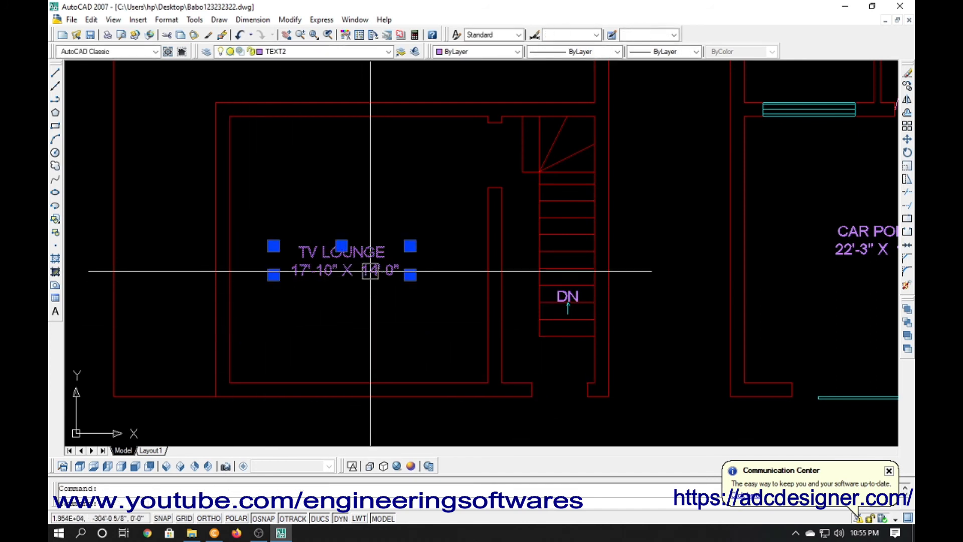
double_click(370, 271)
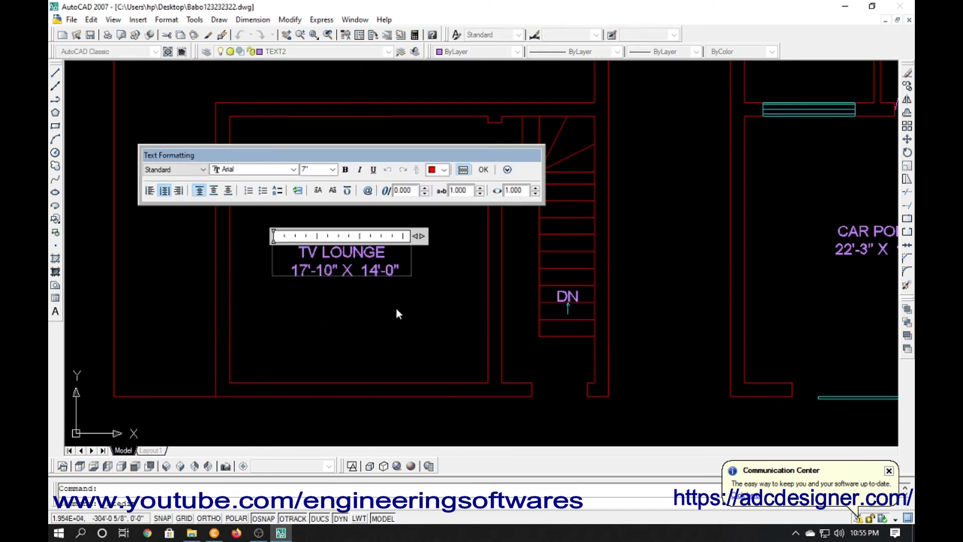
key(BackSpace)
text(5)
key(Left)
key(Left)
key(Left)
key(Left)
key(Left)
key(Left)
key(Left)
key(Left)
key(Left)
key(Left)
key(BackSpace)
key(Left)
key(Left)
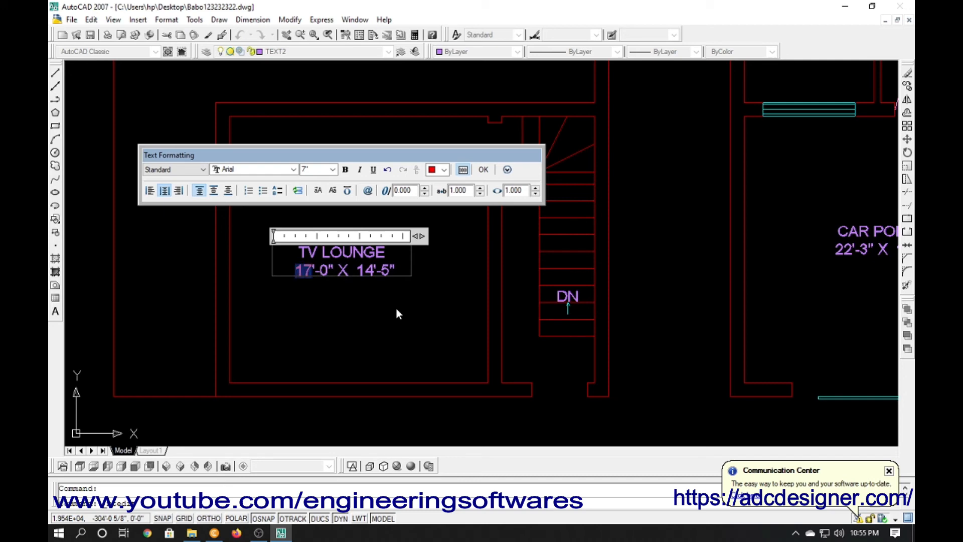
key(BackSpace)
text(4)
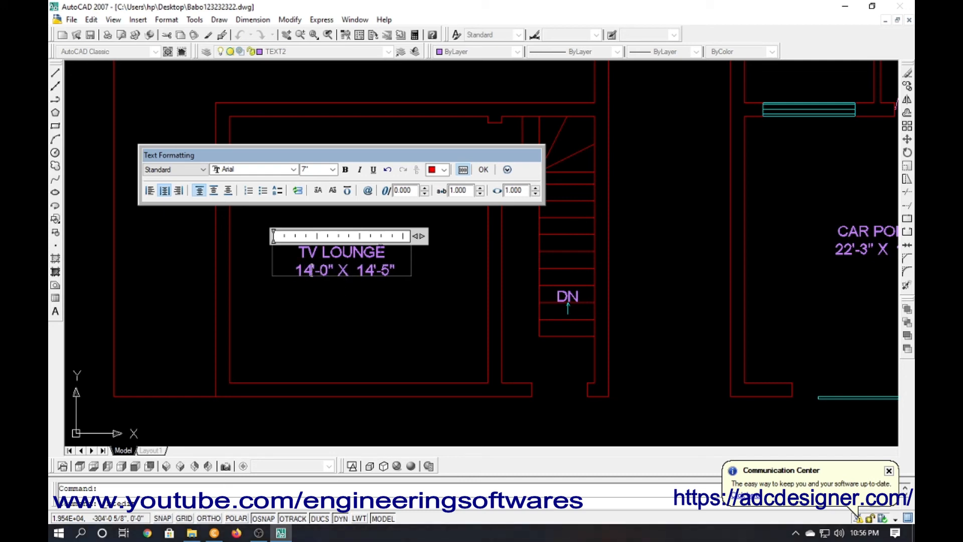
text(DRAWING ROOM)
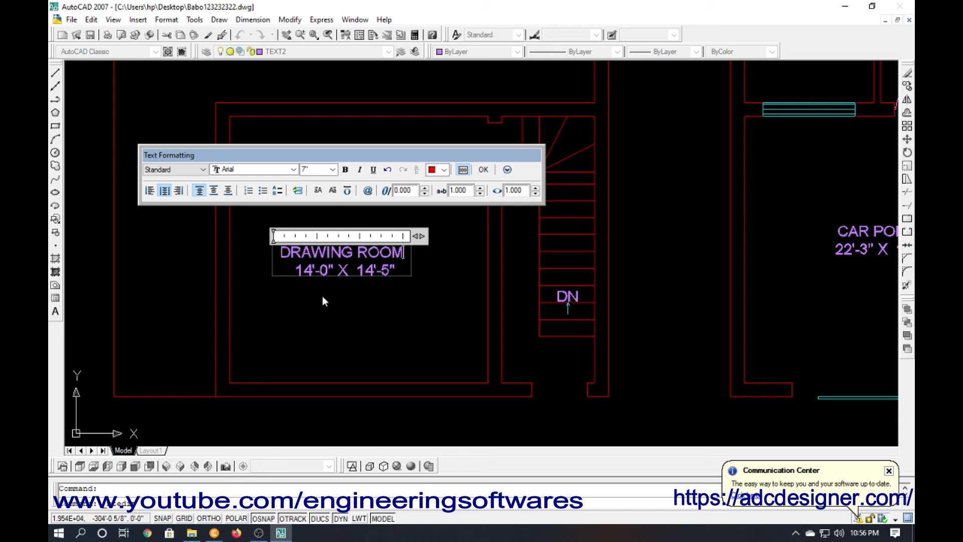
click(322, 301)
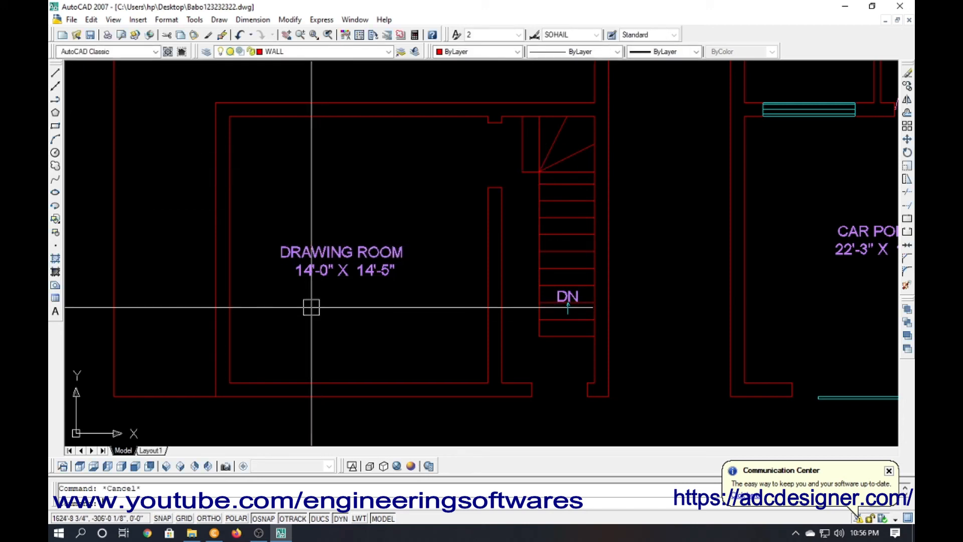
Erase the left plan's KITCHEN label and door together with the two wall lines above them.
scroll(311, 305, down, 5)
scroll(282, 303, up, 3)
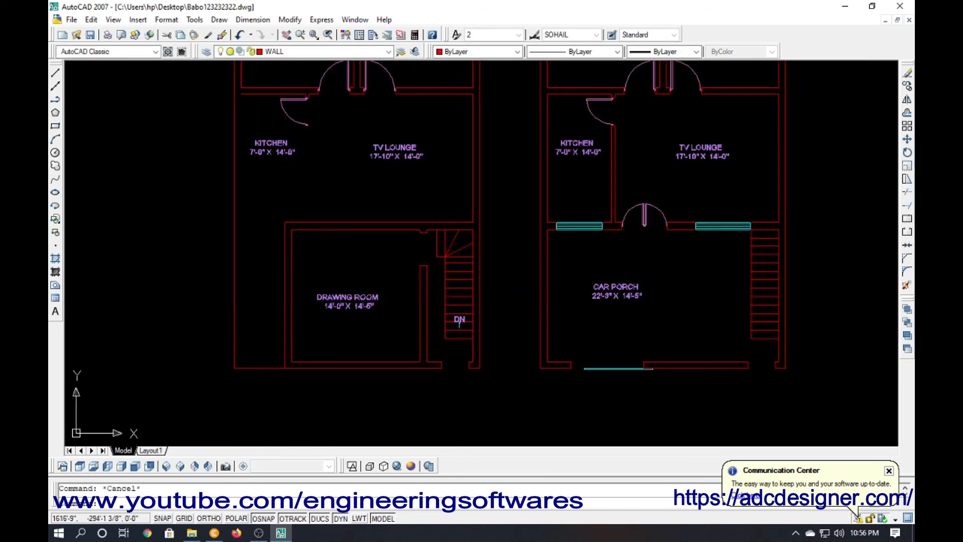
middle_drag(236, 168, 234, 260)
click(280, 256)
click(257, 155)
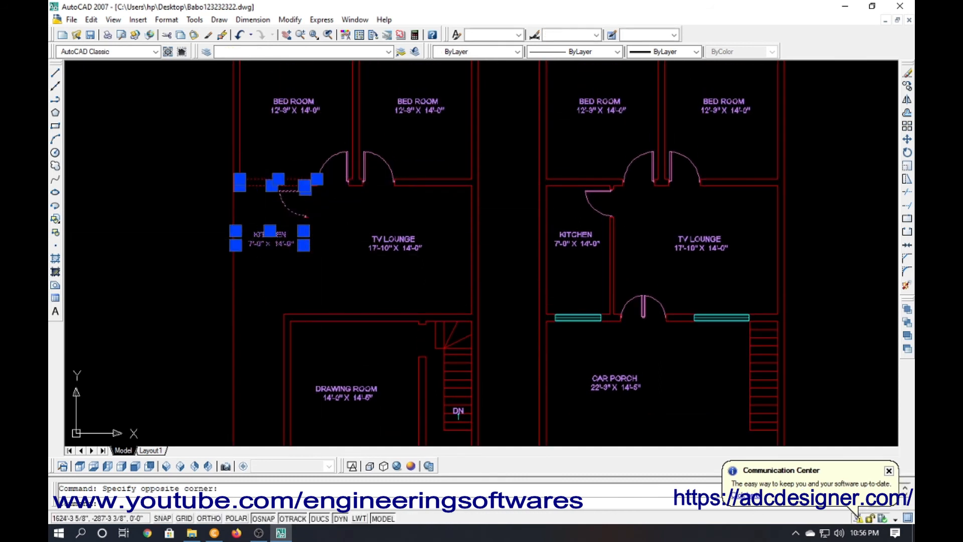
key(Delete)
Rotate the left bedroom's door in the left plan by 90° about a point in the TV lounge.
text(ro)
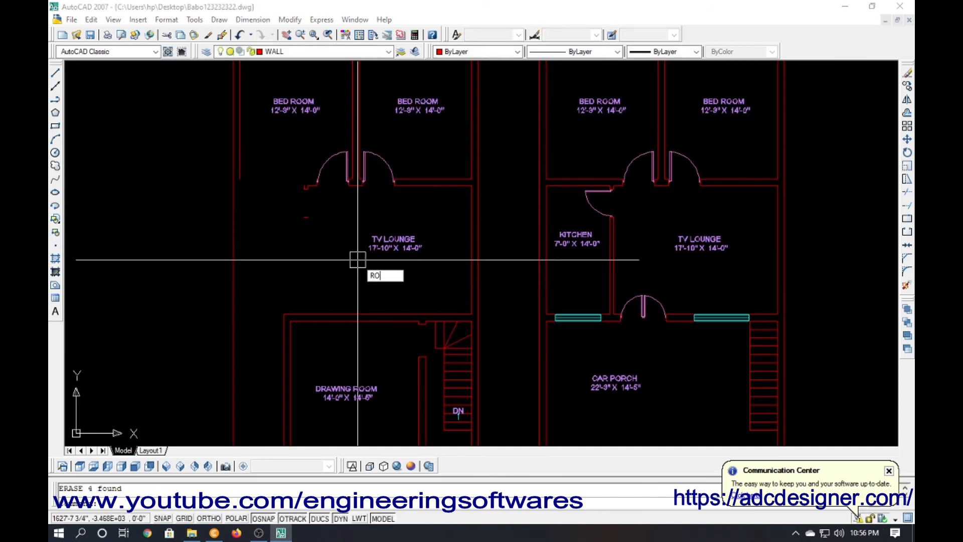
key(Return)
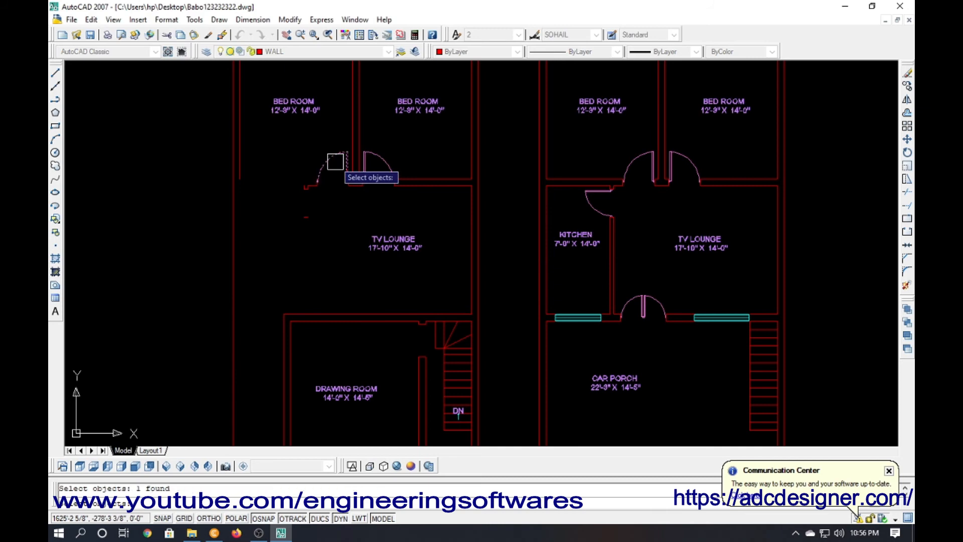
key(Return)
click(331, 213)
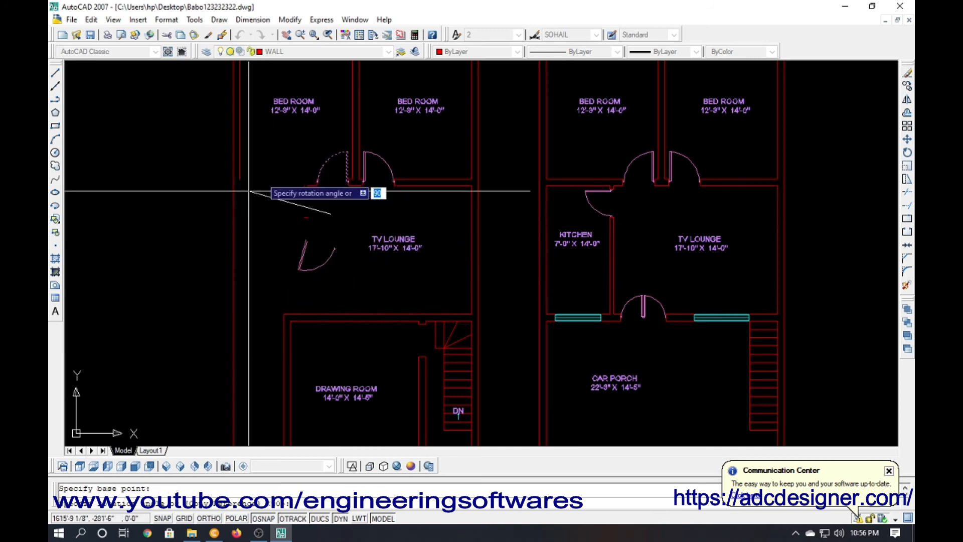
key(F8)
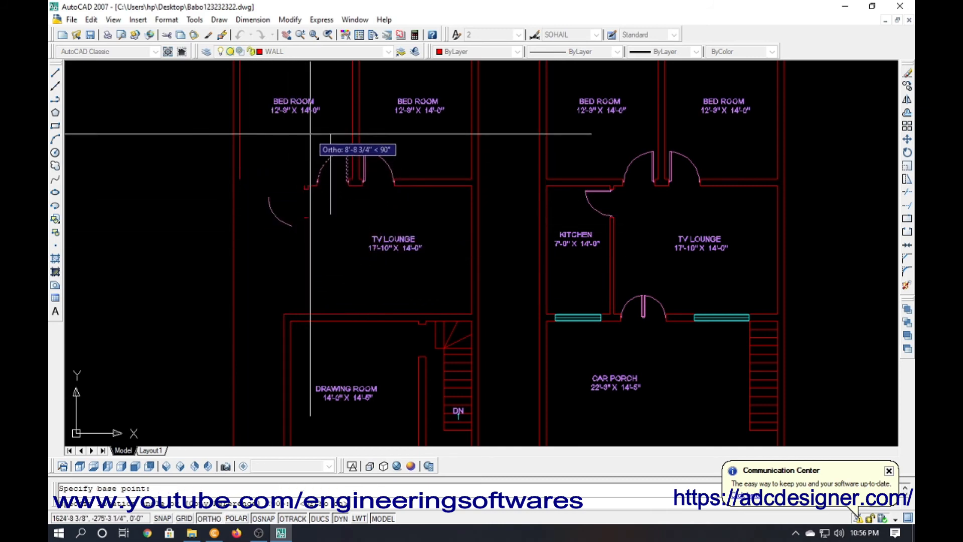
click(320, 131)
Move the rotated door from its lower end point to the middle of the wall end at the drawing room's door opening.
click(276, 208)
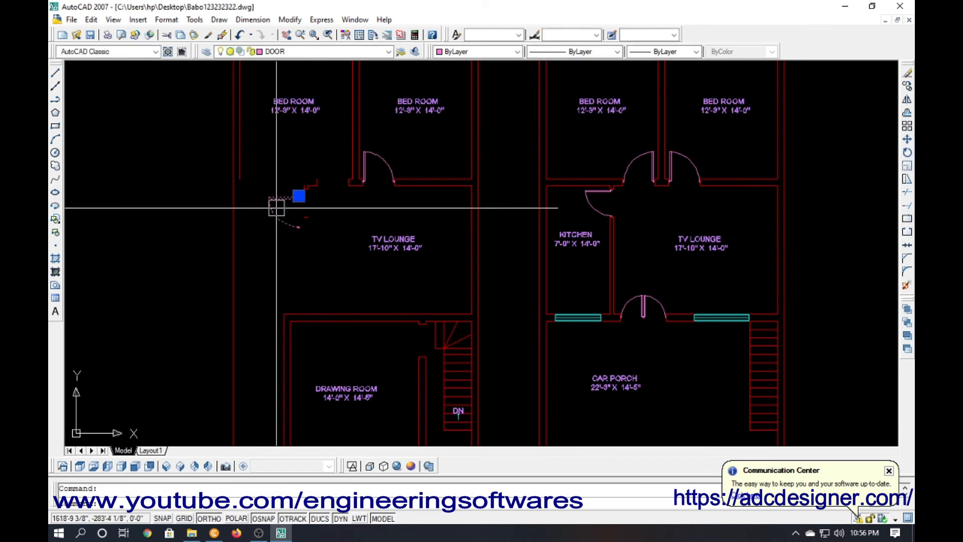
text(m)
key(Return)
scroll(281, 213, up, 4)
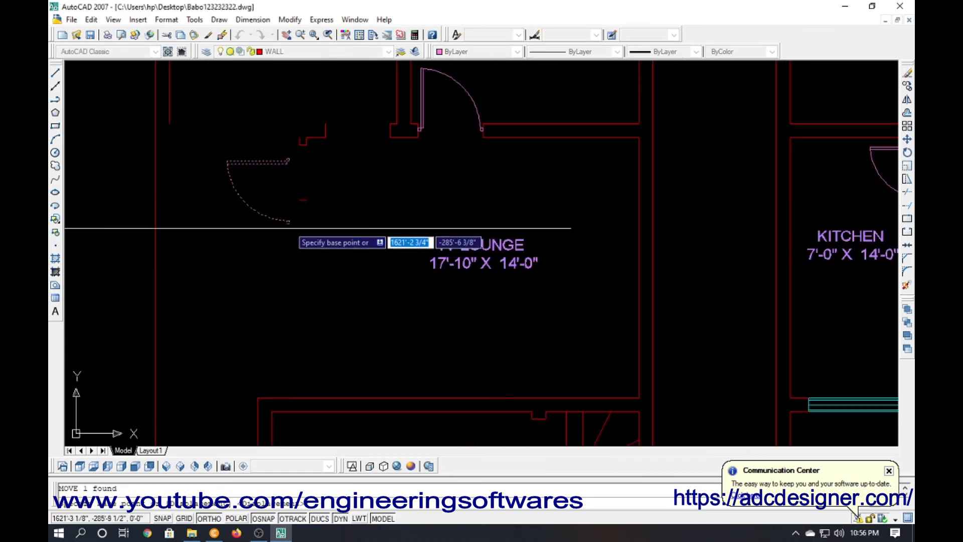
scroll(289, 224, down, 6)
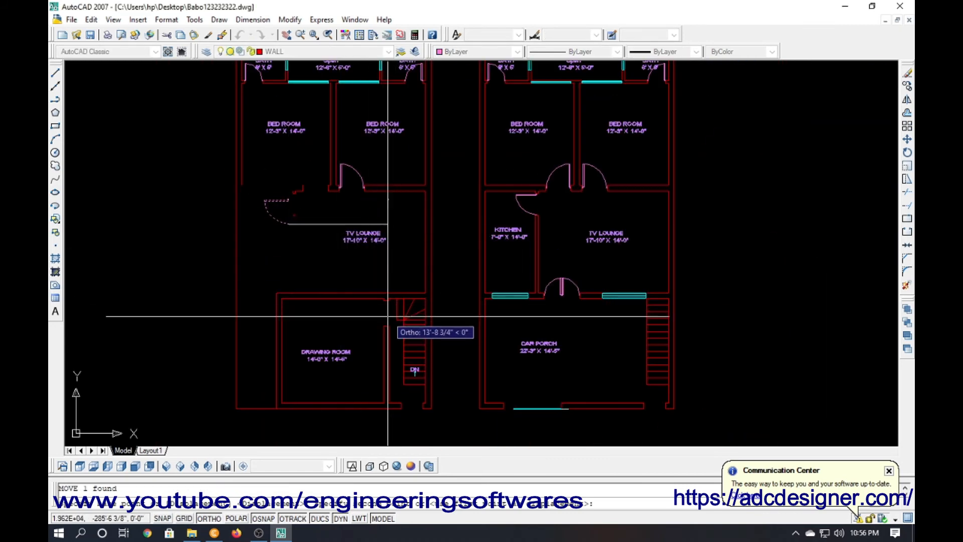
scroll(385, 331, up, 7)
scroll(386, 330, up, 5)
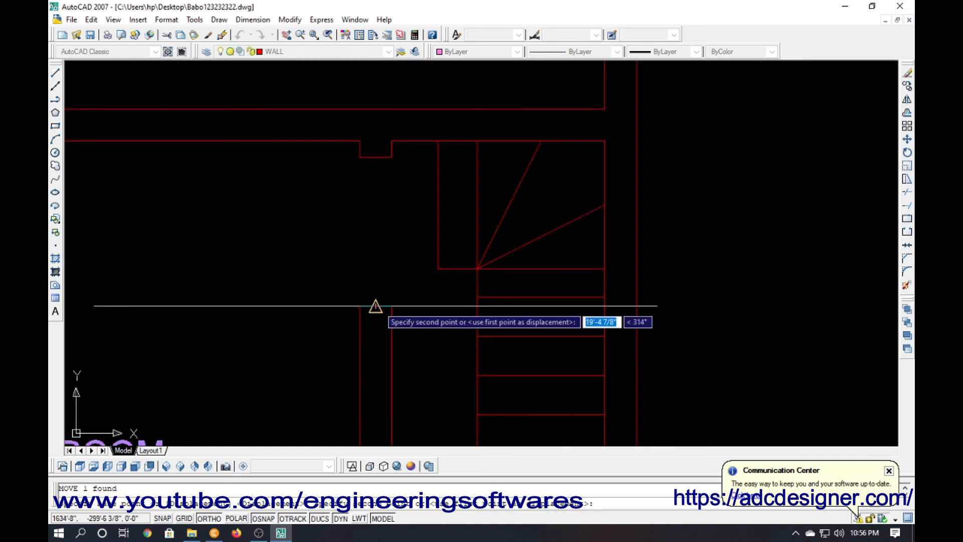
scroll(346, 165, down, 5)
key(Escape)
Offset the short inner front wall line beside the stair entrance 6' upward.
scroll(381, 385, up, 4)
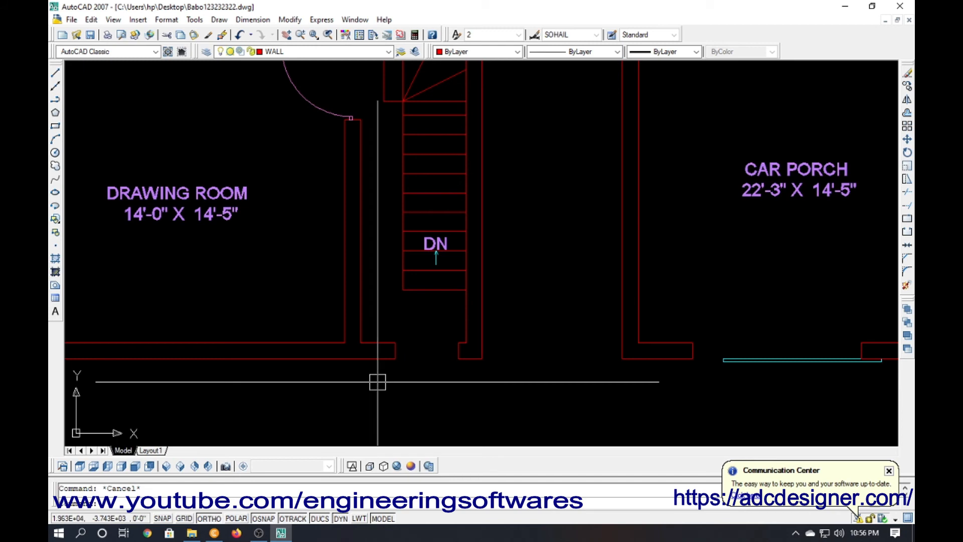
key(Return)
text(6)
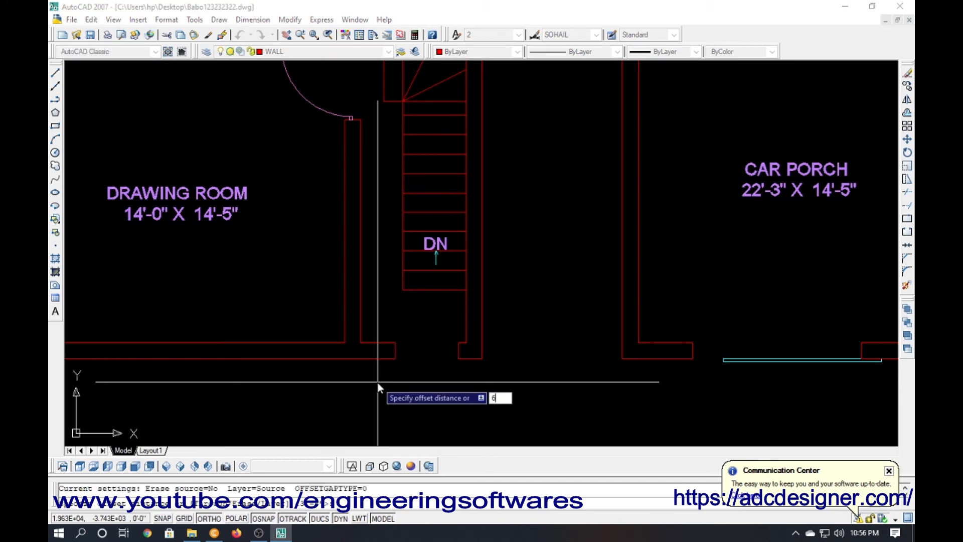
text(')
key(Return)
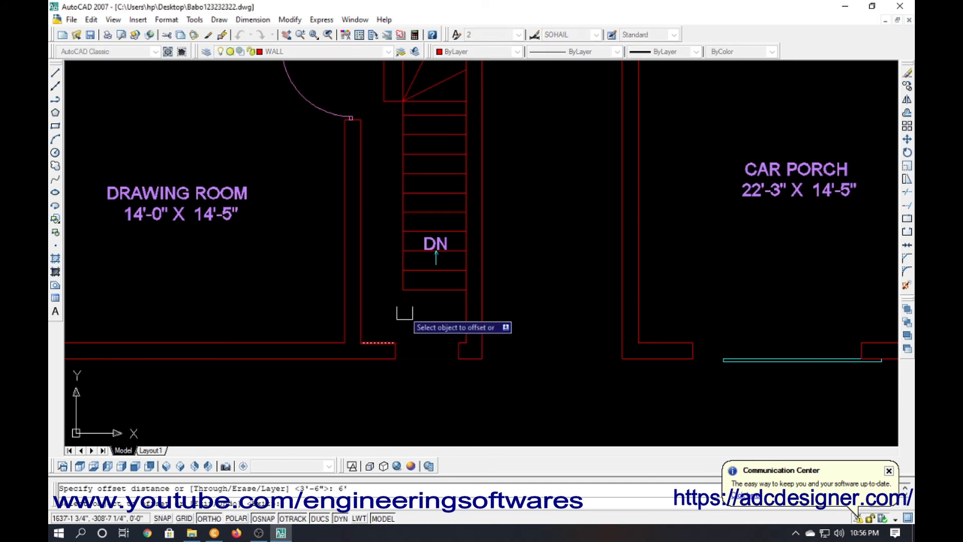
click(389, 343)
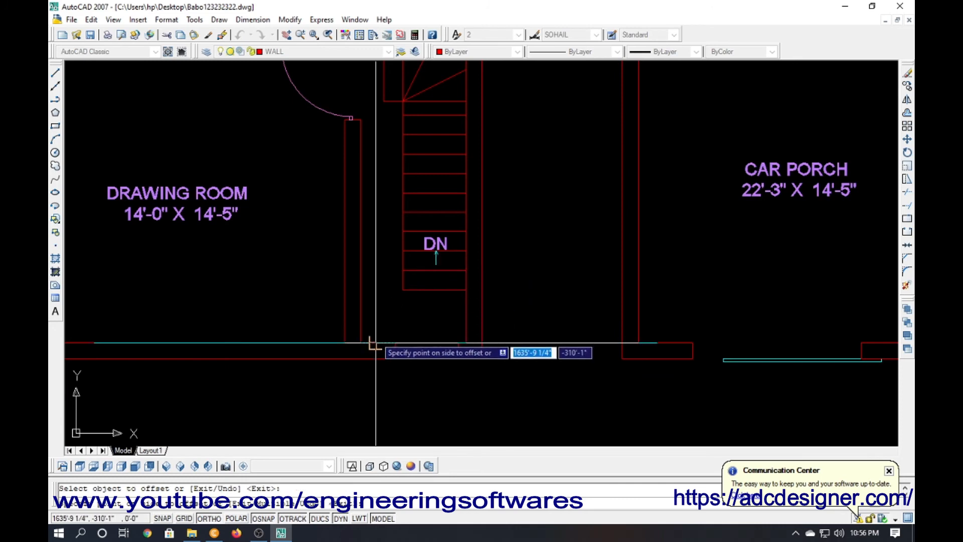
click(378, 307)
key(Escape)
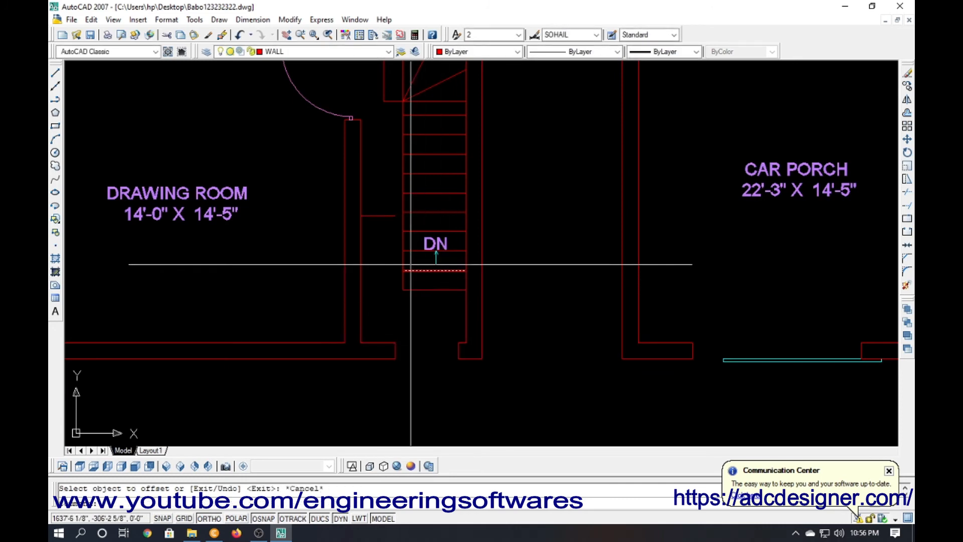
key(Escape)
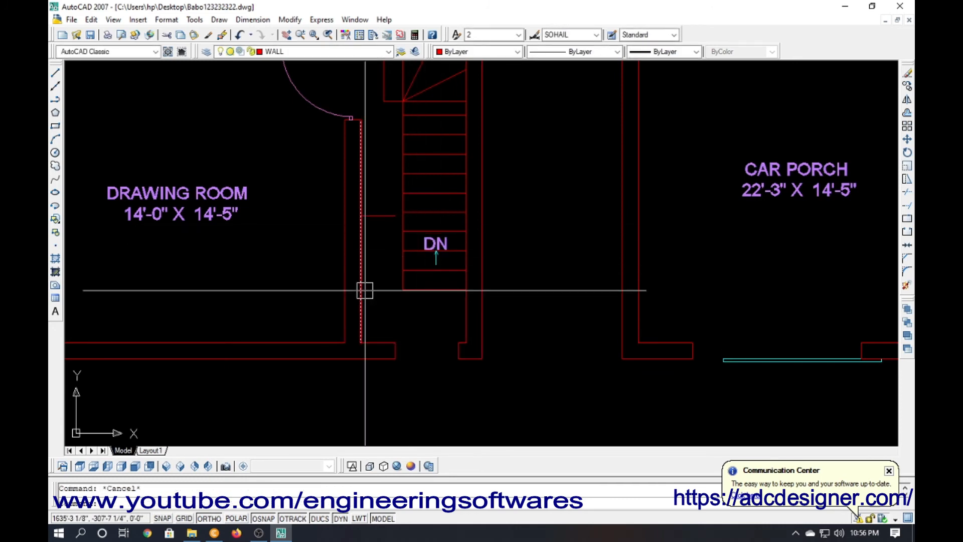
Extend the offset line across the staircase to the inner line of the outer wall.
key(Return)
key(Return)
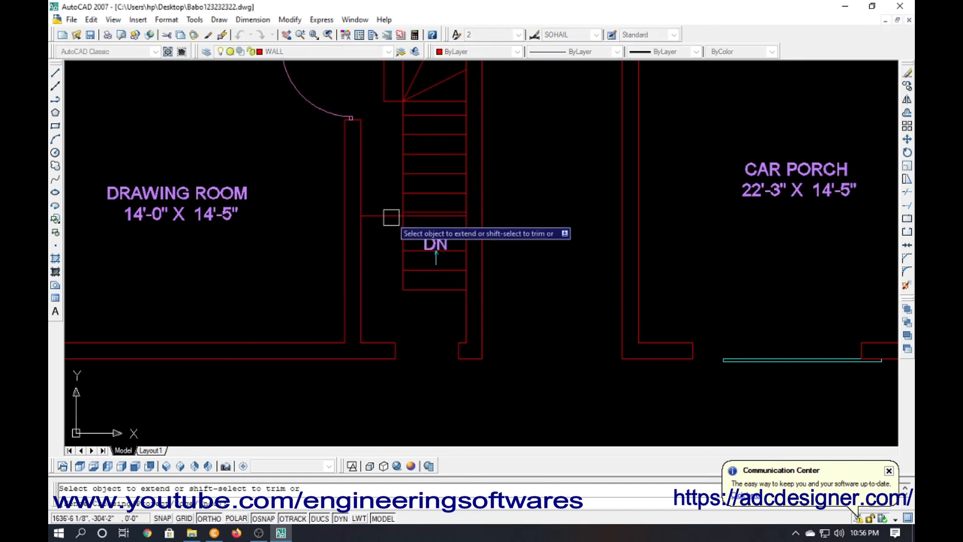
key(Escape)
Offset the extended line 4.5" upward to form a partition wall across the staircase.
text(o)
key(Return)
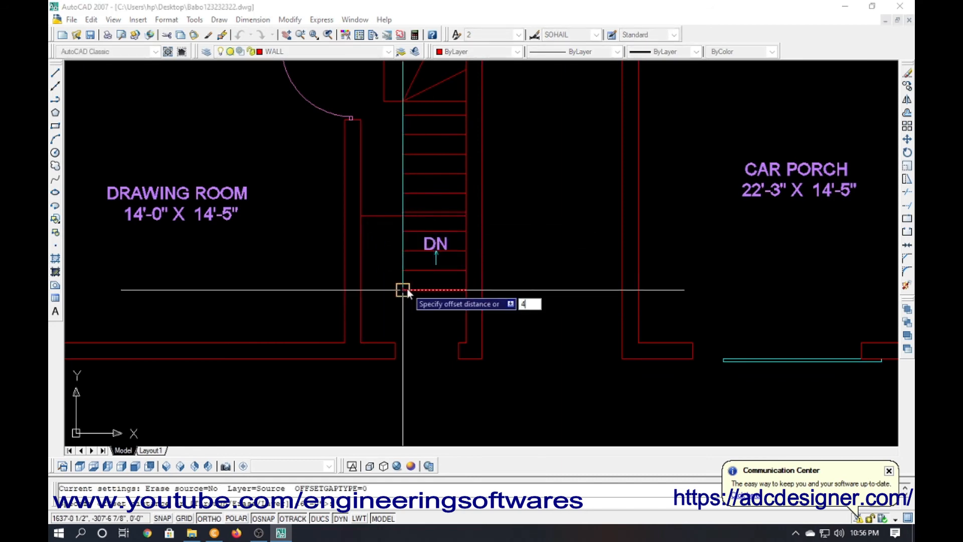
text(4.5)
key(Return)
click(388, 220)
click(387, 198)
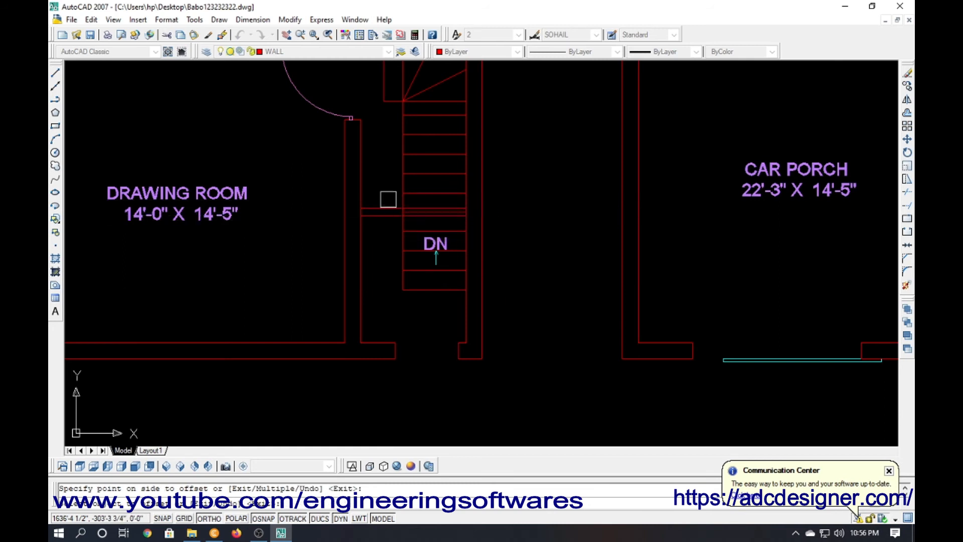
key(Escape)
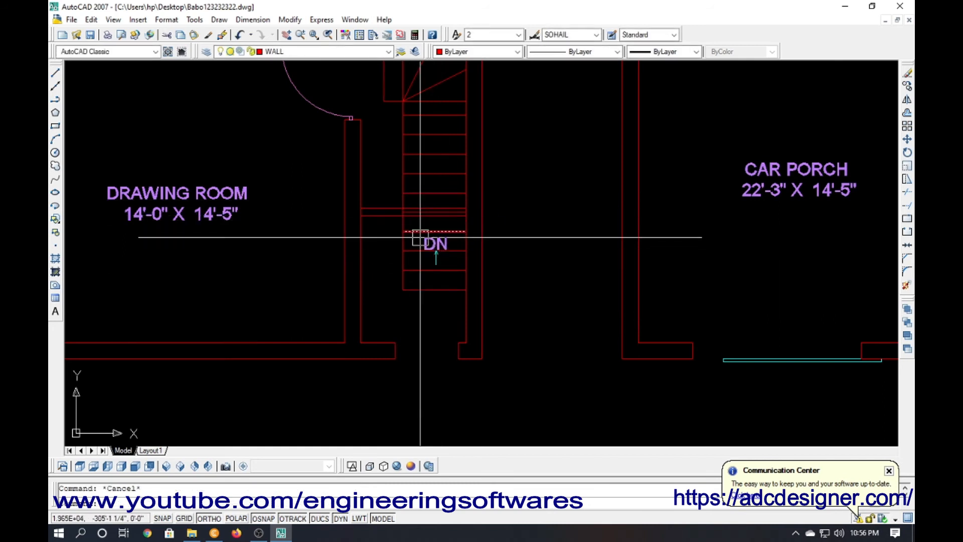
Trim the drawing room wall line and the outer wall's inner line between the two partition lines.
scroll(402, 224, up, 2)
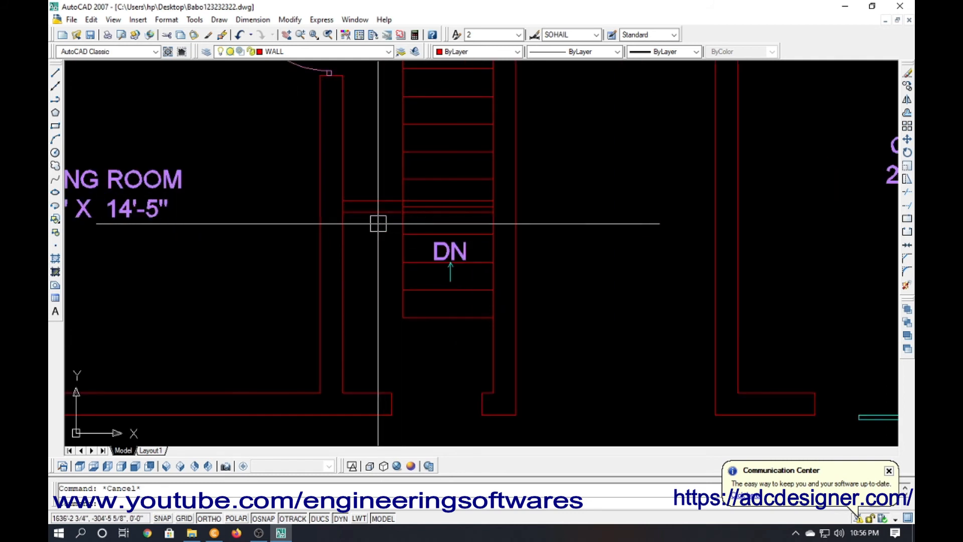
key(Return)
key(Return)
scroll(351, 208, up, 2)
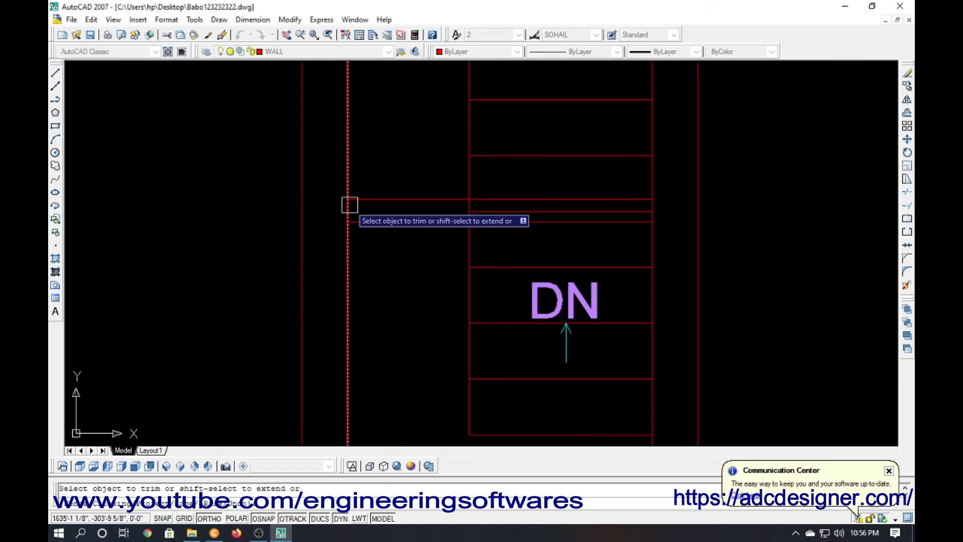
scroll(429, 232, down, 4)
scroll(451, 219, up, 8)
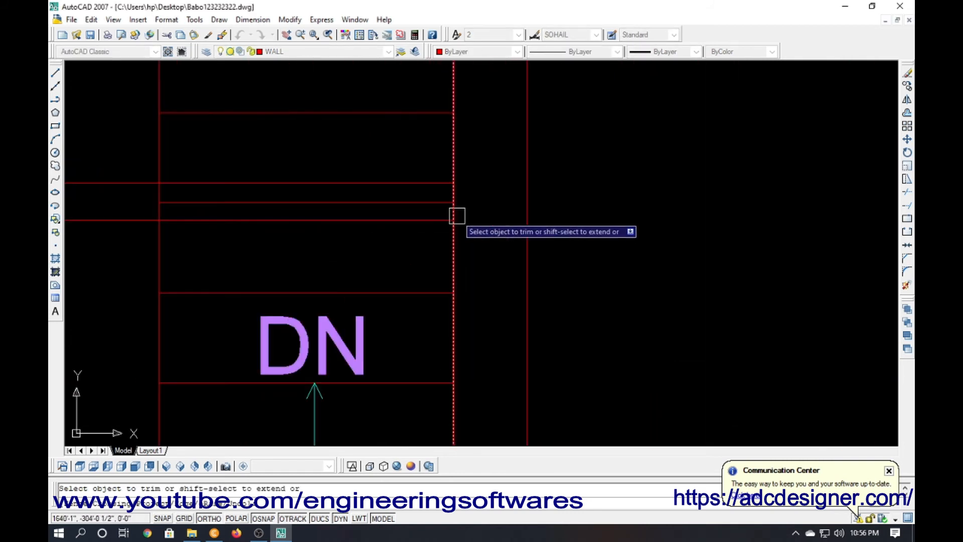
click(453, 191)
scroll(460, 192, down, 2)
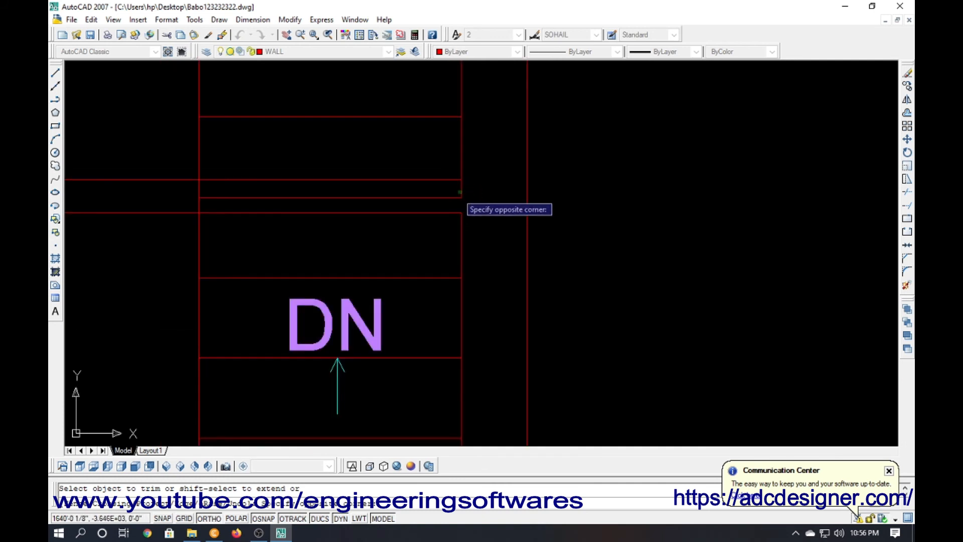
click(462, 197)
scroll(469, 193, down, 4)
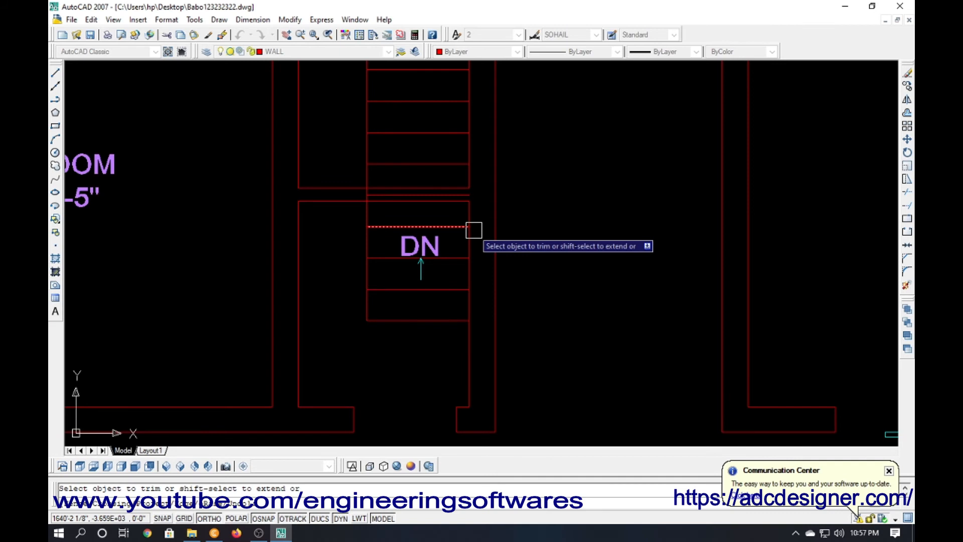
scroll(474, 230, up, 3)
scroll(474, 230, down, 4)
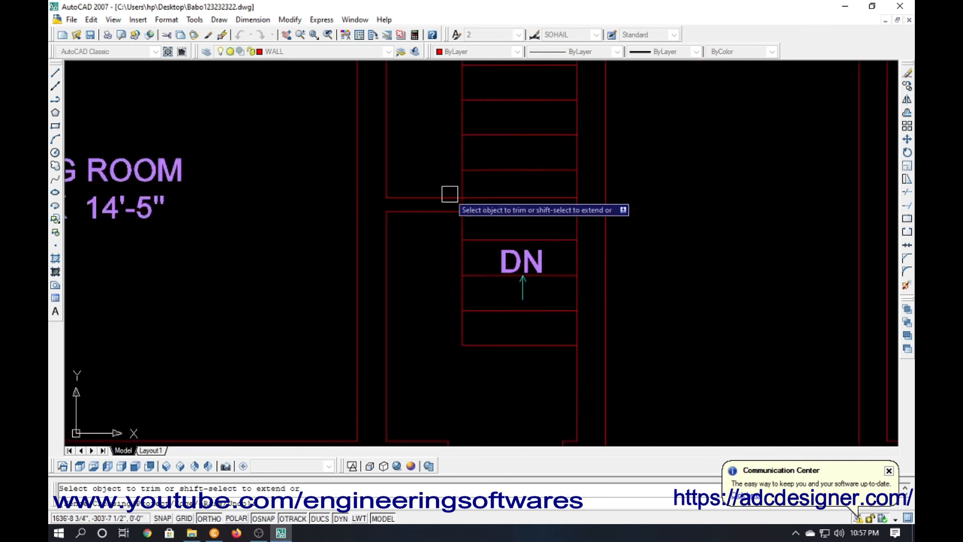
scroll(426, 354, up, 2)
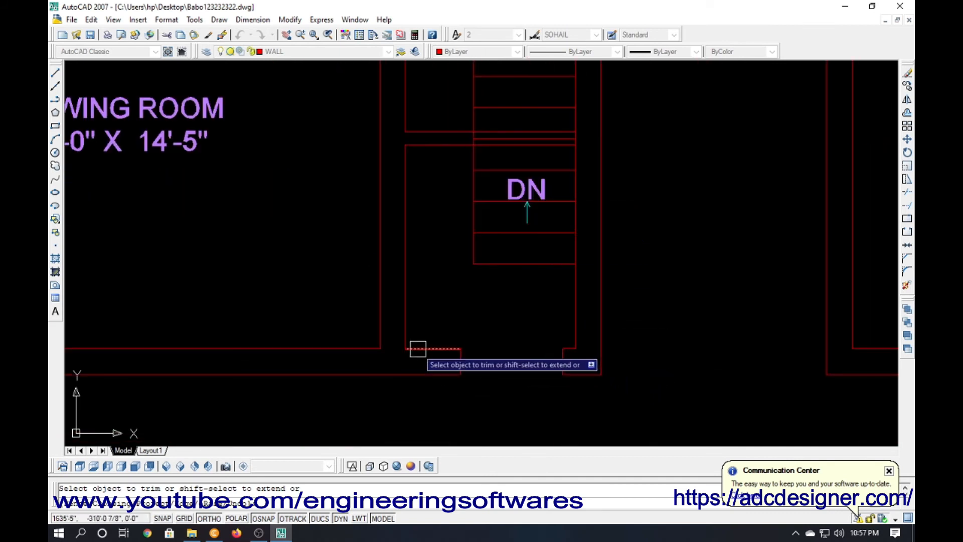
key(Escape)
Draw a line across the base of the drawing room's stair-side wall, joining the lower ends of its two faces.
scroll(422, 363, up, 2)
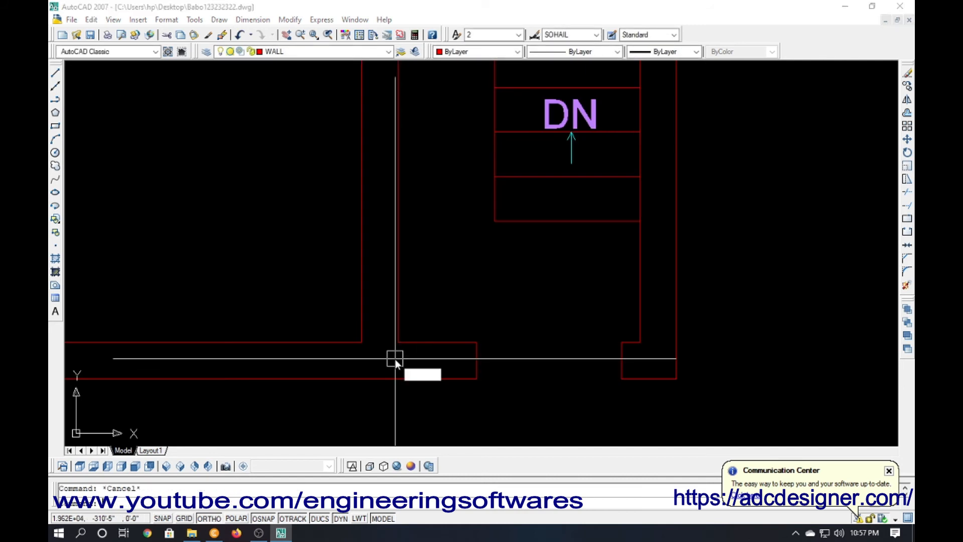
text(l)
key(Return)
click(398, 342)
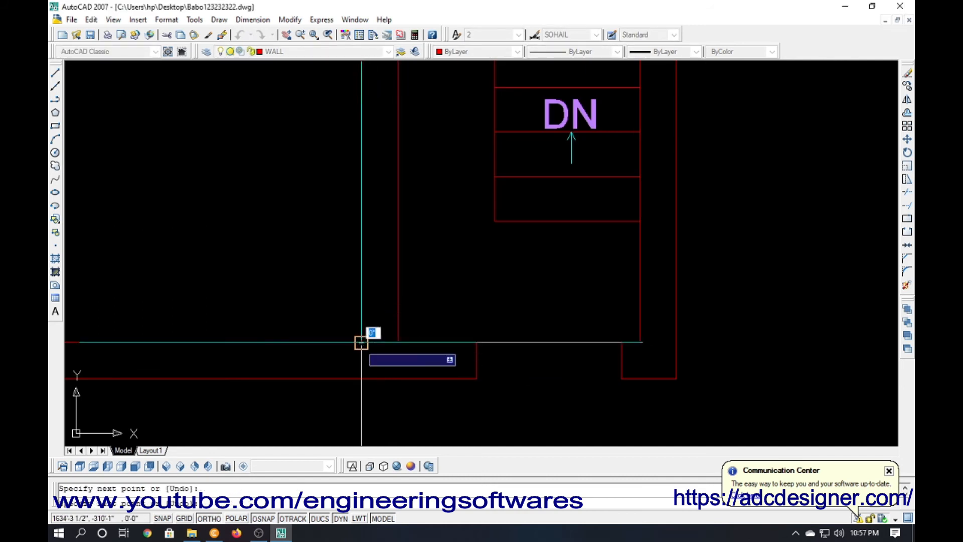
key(Return)
Offset the line across the wall base 4.5" upward and erase the original line.
text(o)
key(Return)
text(4.5)
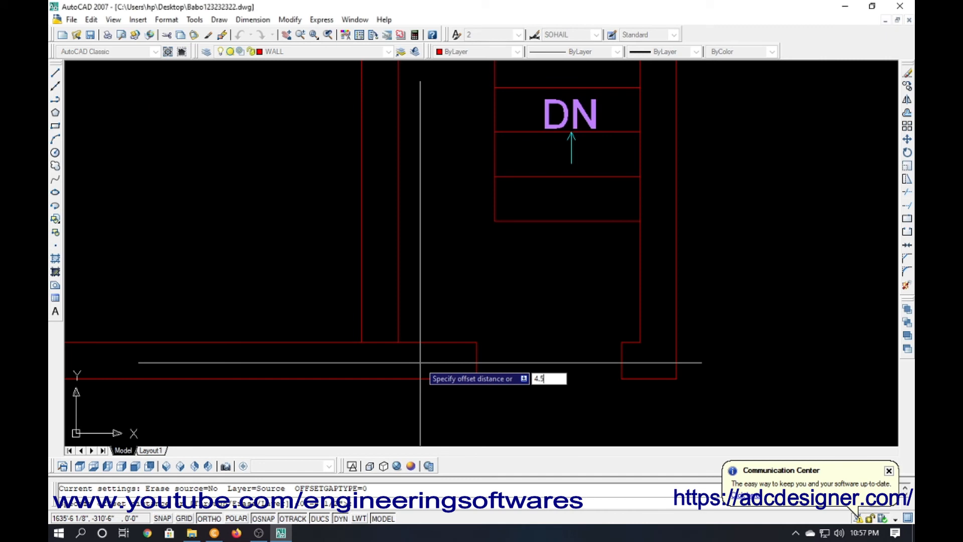
key(Return)
click(381, 342)
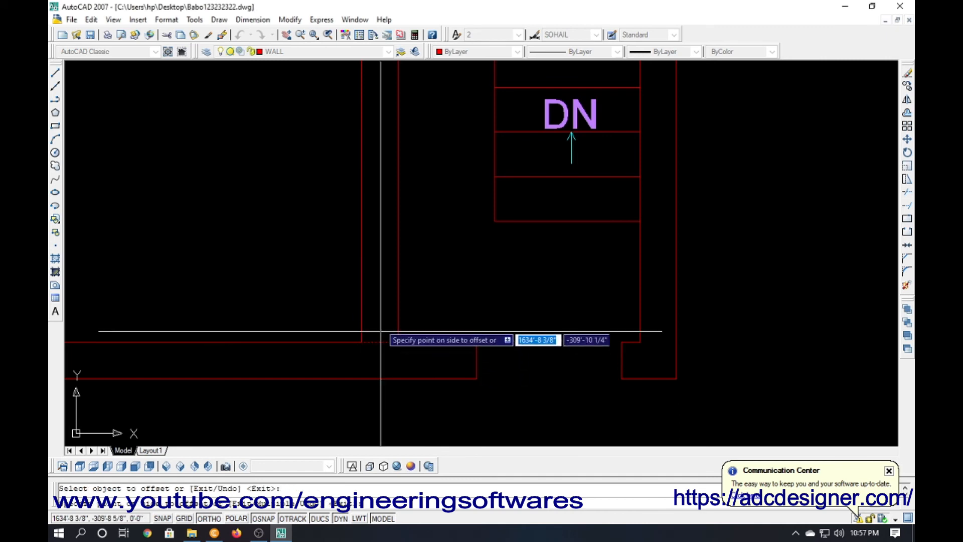
click(381, 331)
key(Return)
click(384, 342)
key(Delete)
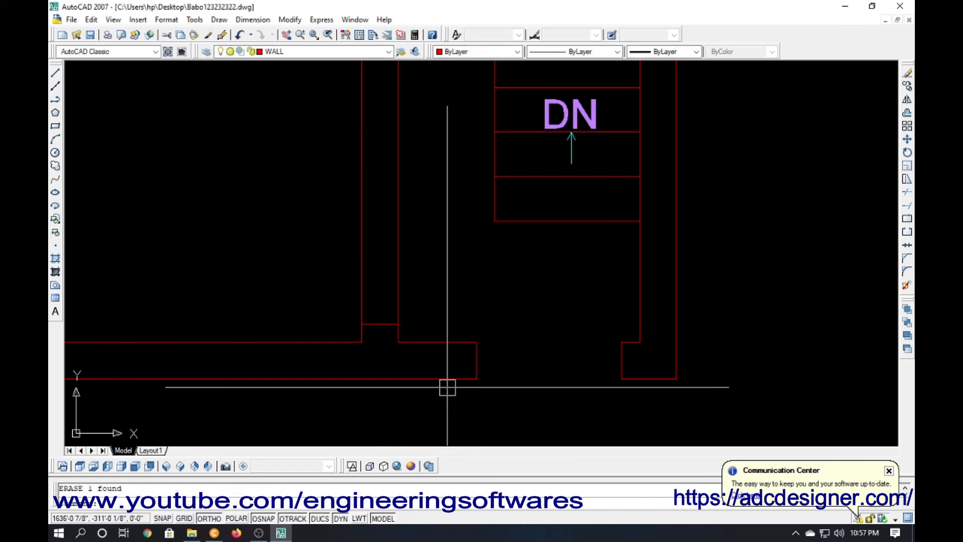
key(Return)
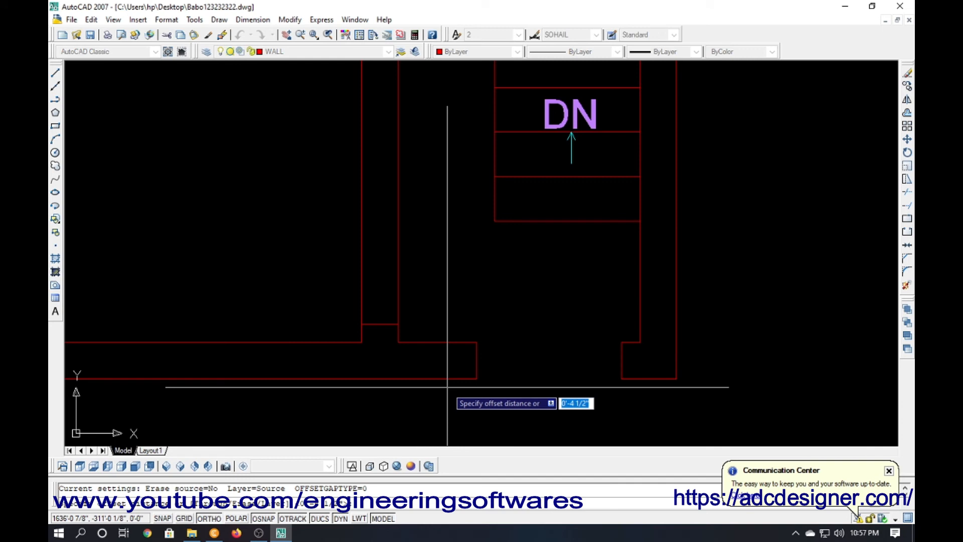
key(Return)
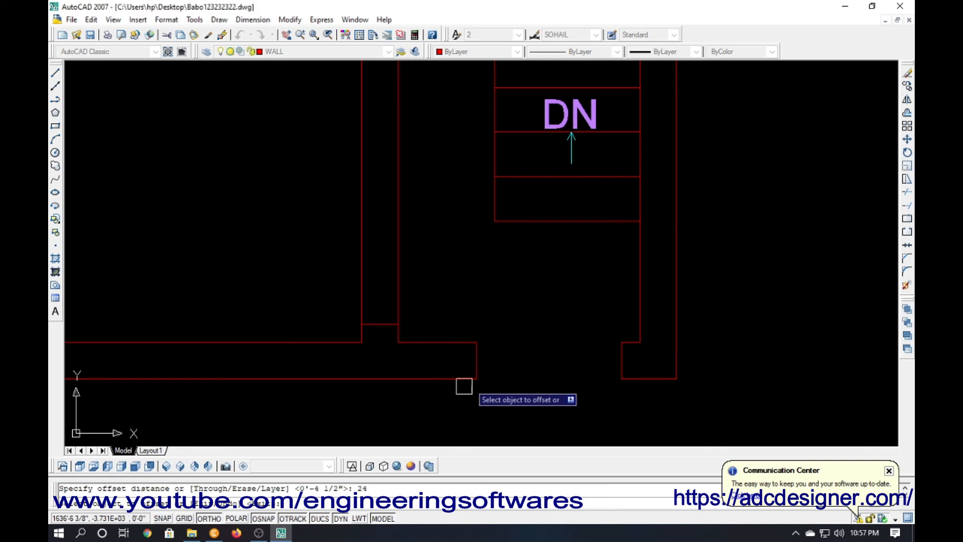
key(Return)
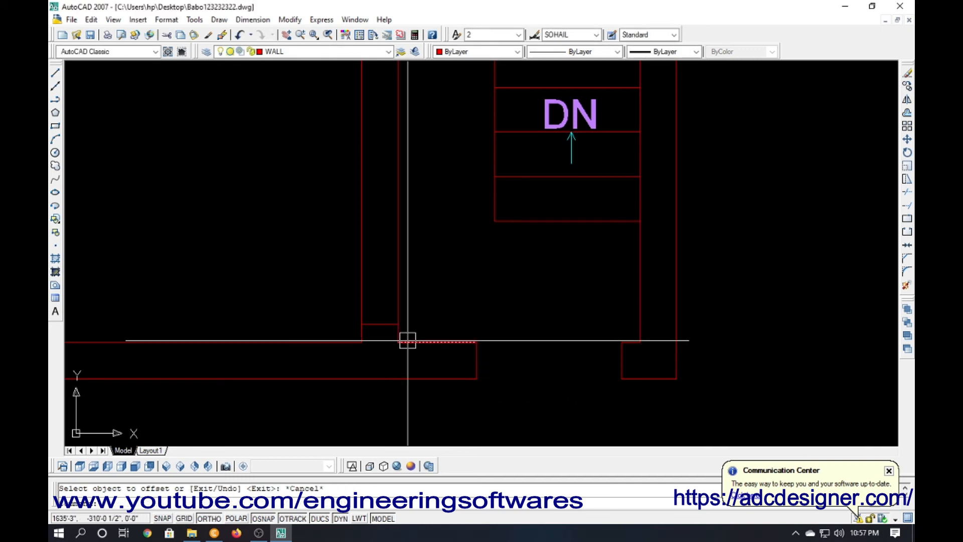
Offset the short line across the stair-side wall 30" upward to mark the other side of a door opening.
key(Return)
text(30)
key(Return)
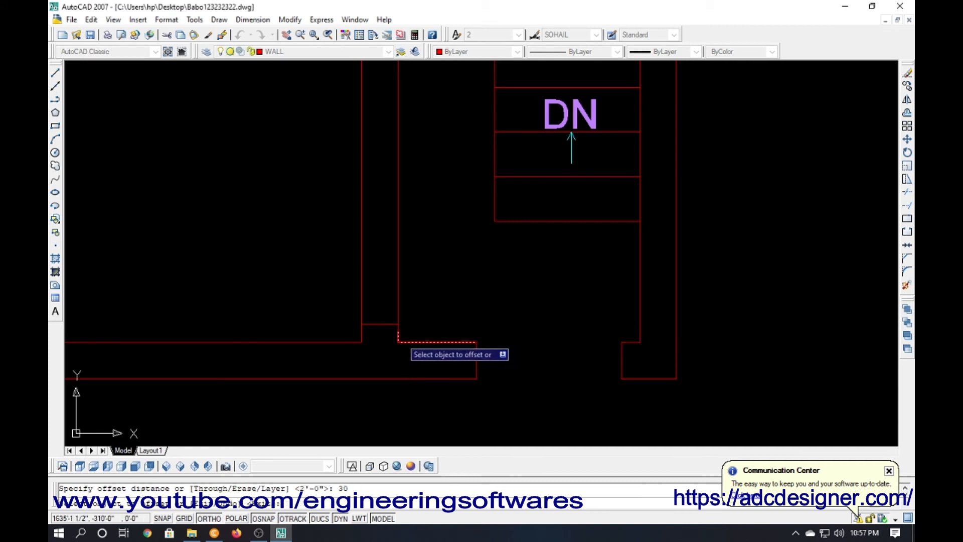
click(387, 328)
click(381, 288)
key(Escape)
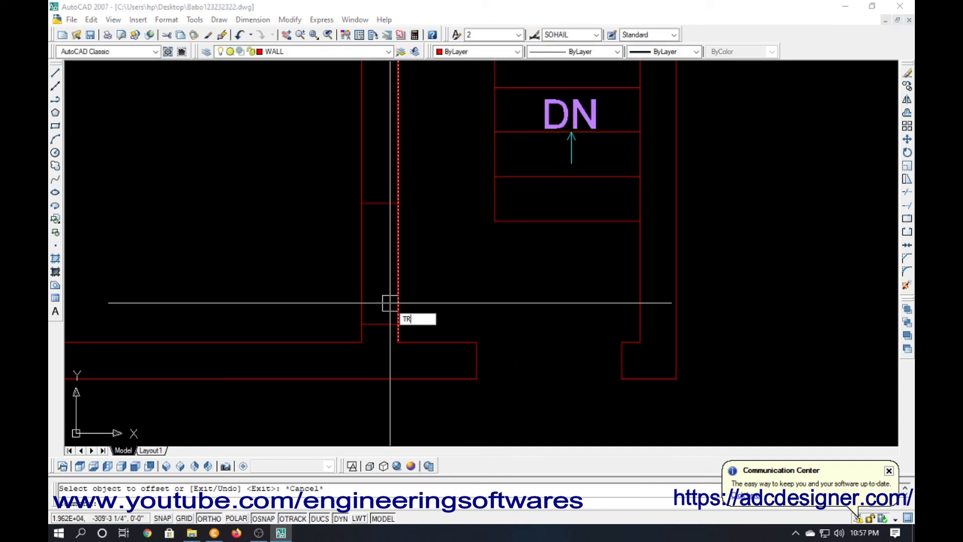
Trim both faces of the stair-side wall between the two jamb lines to open the doorway.
key(Return)
key(Escape)
scroll(346, 361, down, 2)
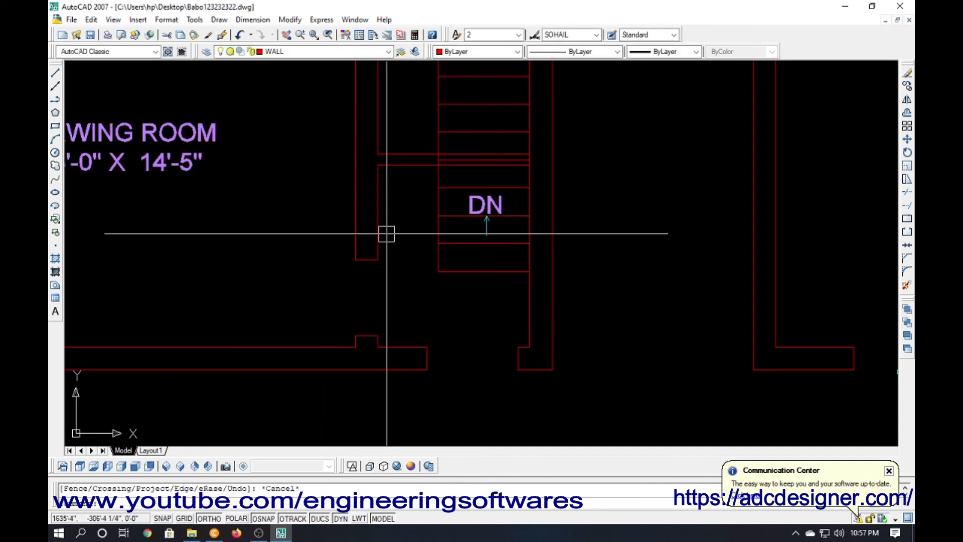
Change the colour of the two partition lines crossing the staircase to Cyan.
click(394, 129)
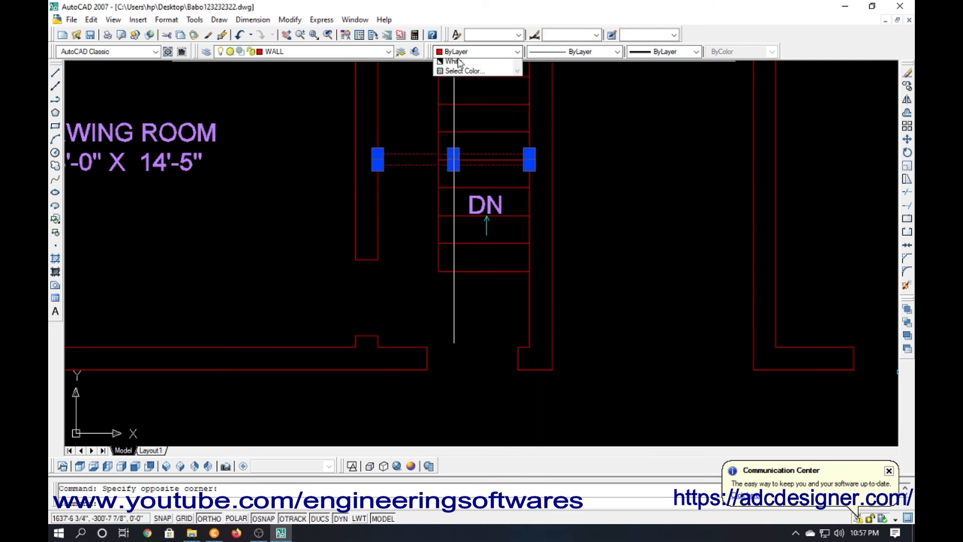
click(461, 112)
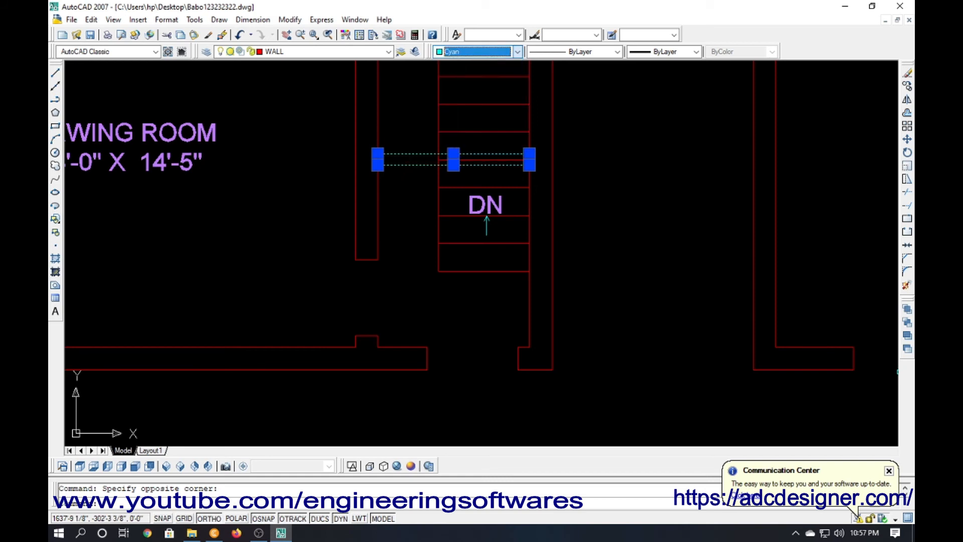
key(Escape)
click(378, 206)
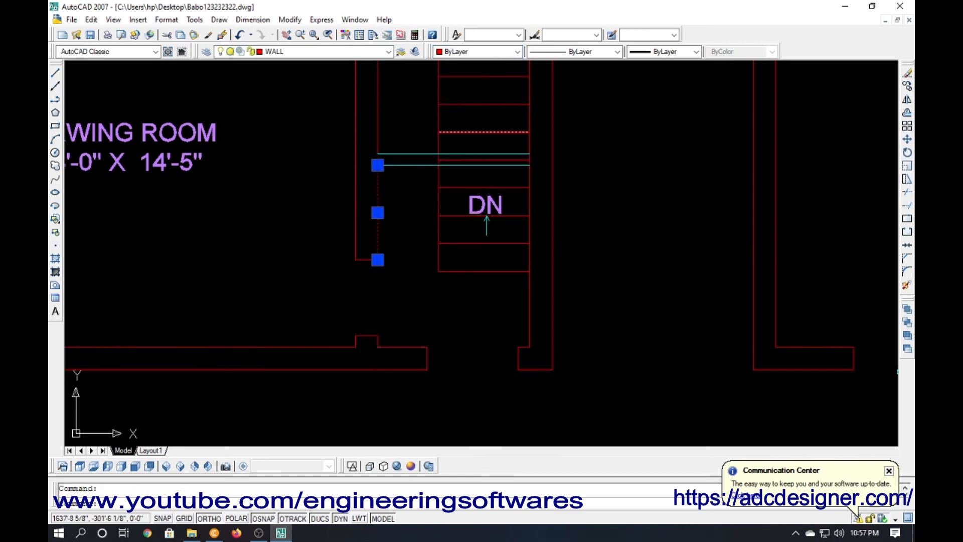
click(337, 241)
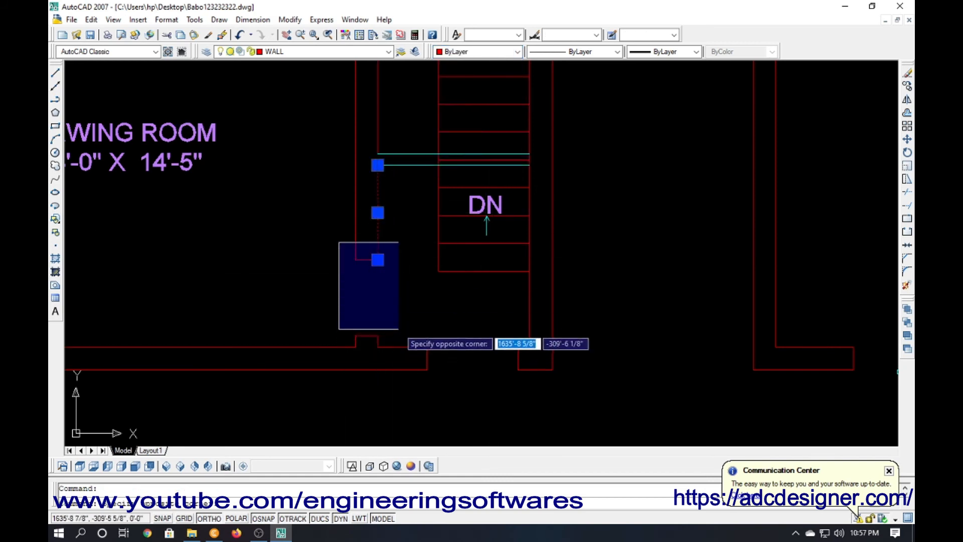
key(Escape)
Shorten both cyan partition lines so they run from the drawing room wall only to the near edge of the stairs.
scroll(376, 293, down, 5)
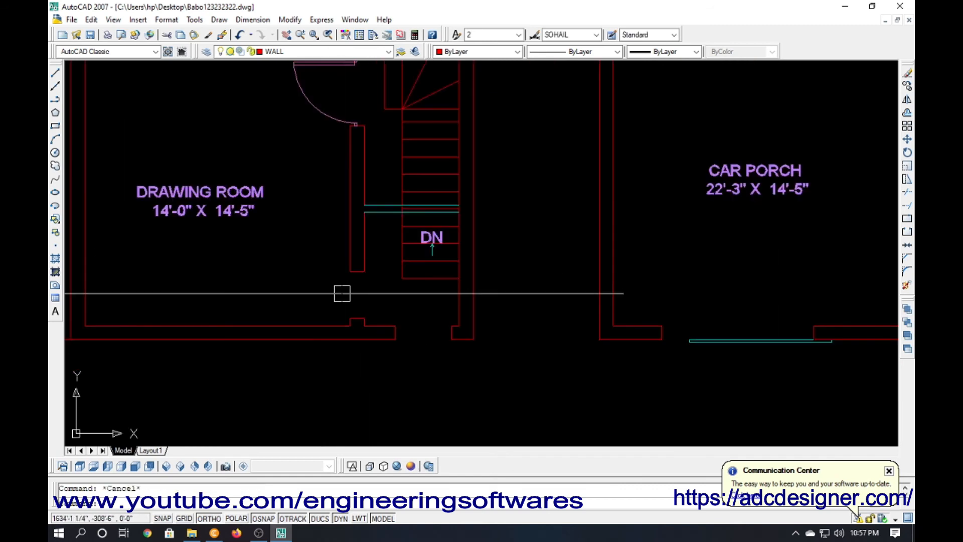
middle_drag(399, 328, 394, 352)
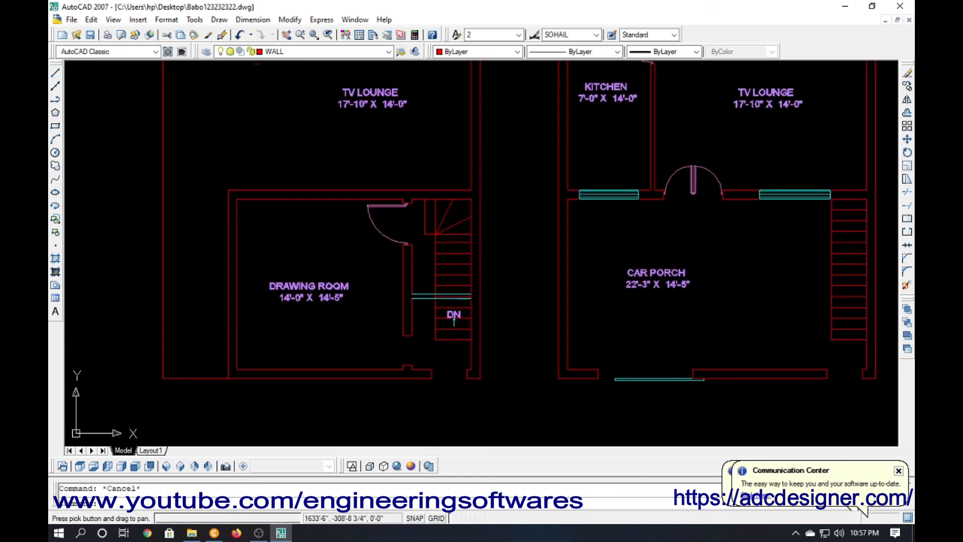
scroll(444, 293, up, 5)
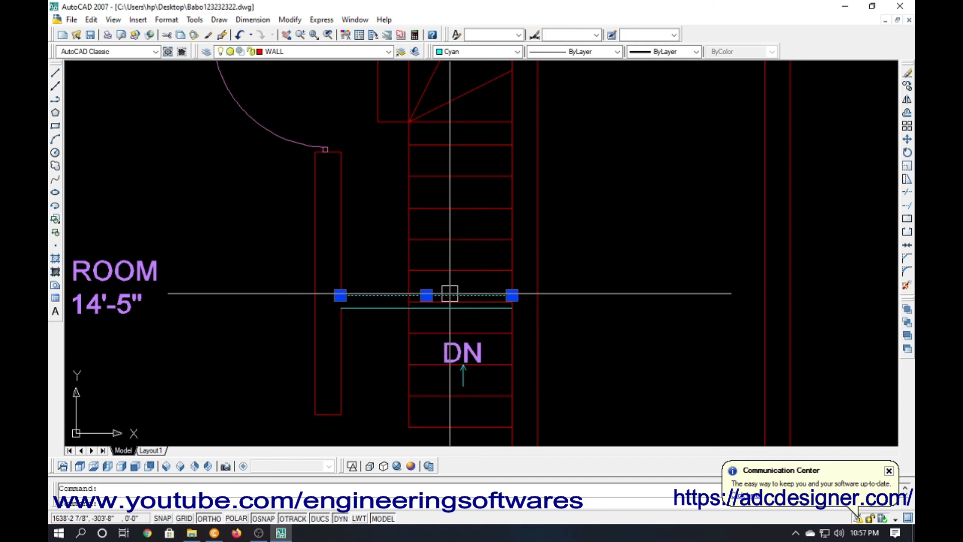
click(511, 295)
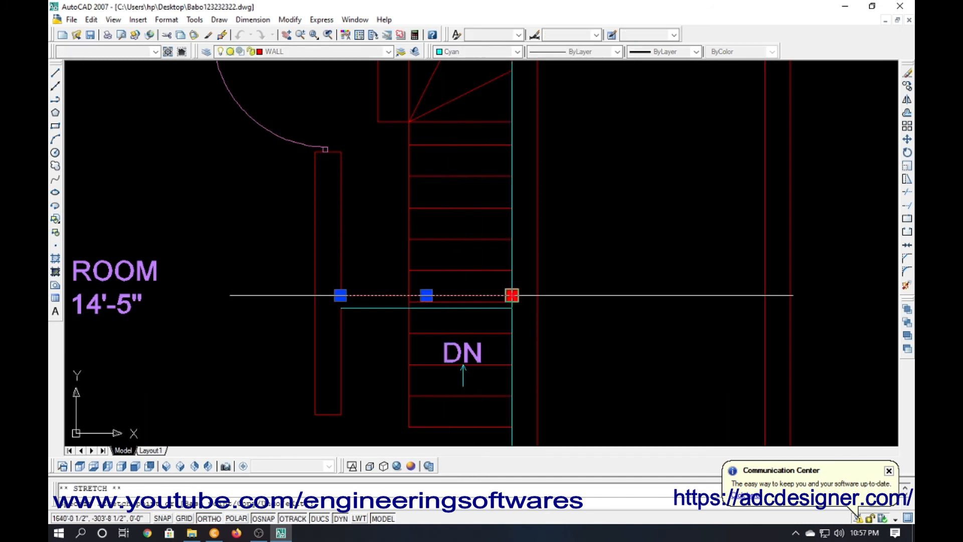
click(409, 295)
click(512, 307)
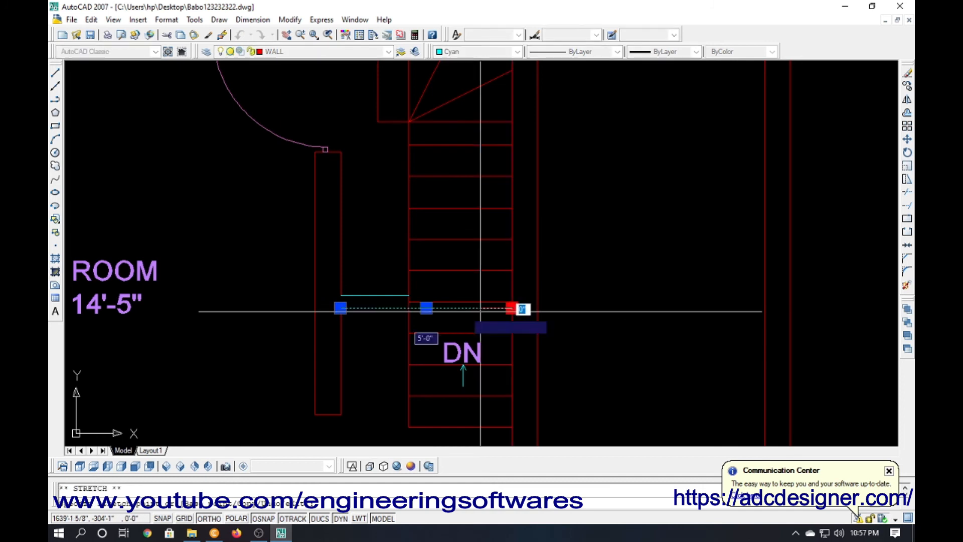
key(Escape)
Erase the TV lounge's inner wall line on the stair side in the left floor plan.
scroll(351, 313, down, 2)
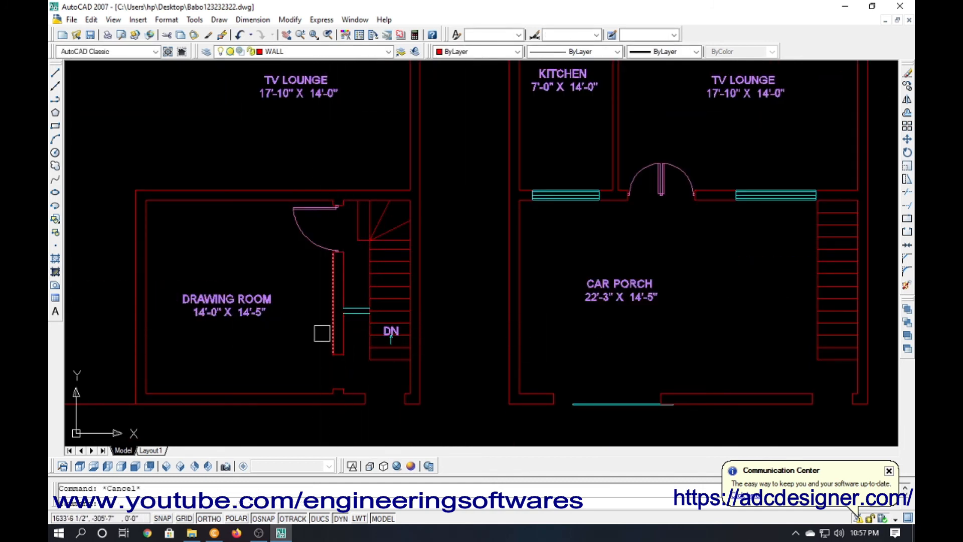
scroll(297, 321, down, 5)
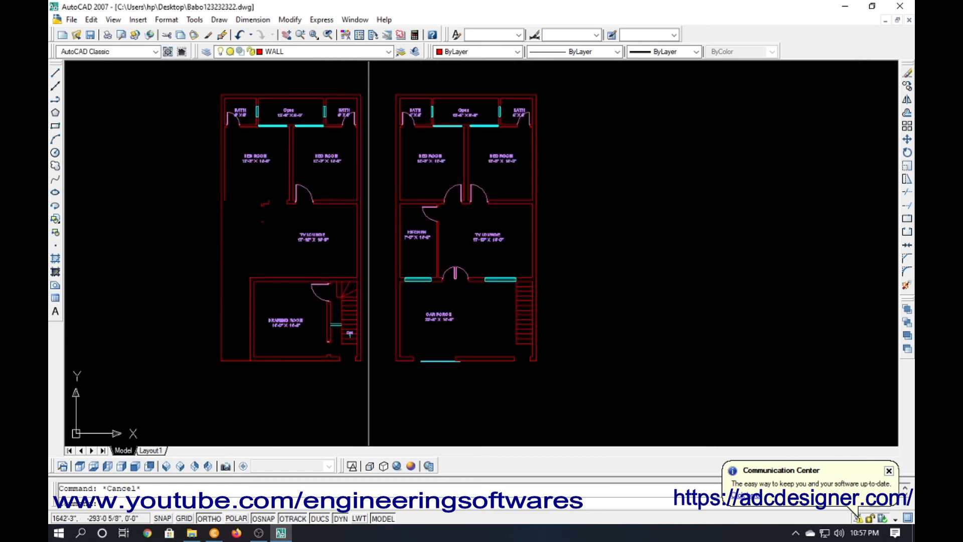
scroll(351, 271, up, 5)
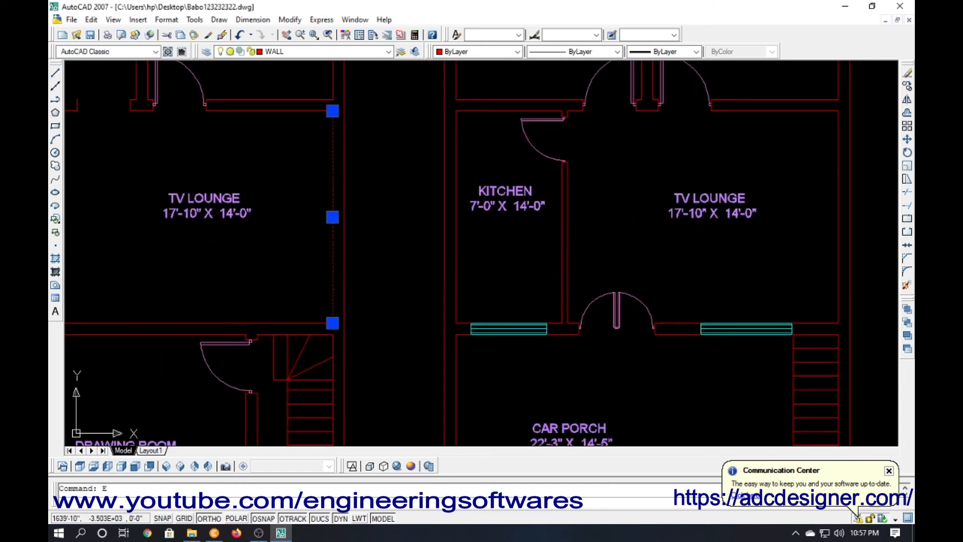
text(E)
key(Return)
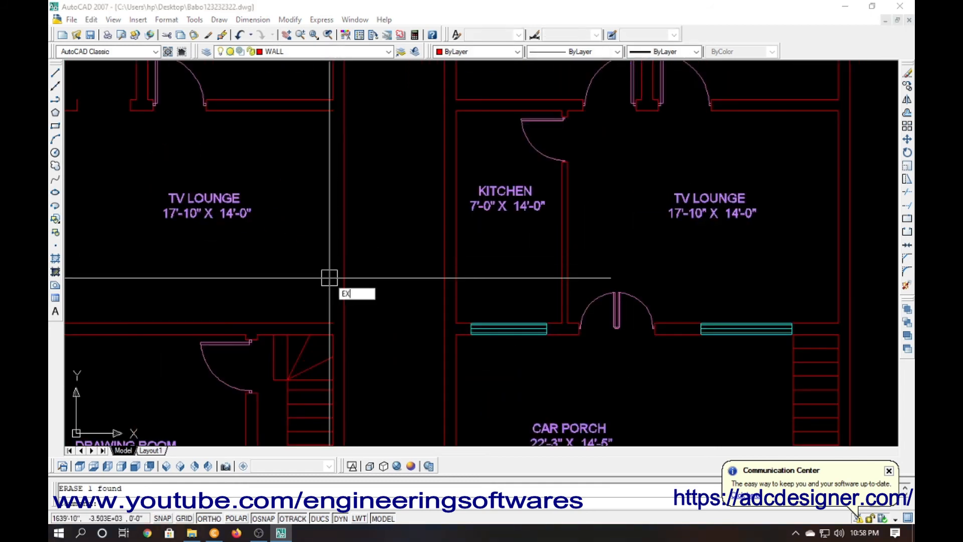
Extend the wall line between the TV lounge and drawing room to the outer wall line in the left plan.
key(Return)
key(Return)
click(318, 323)
key(Escape)
scroll(349, 341, down, 4)
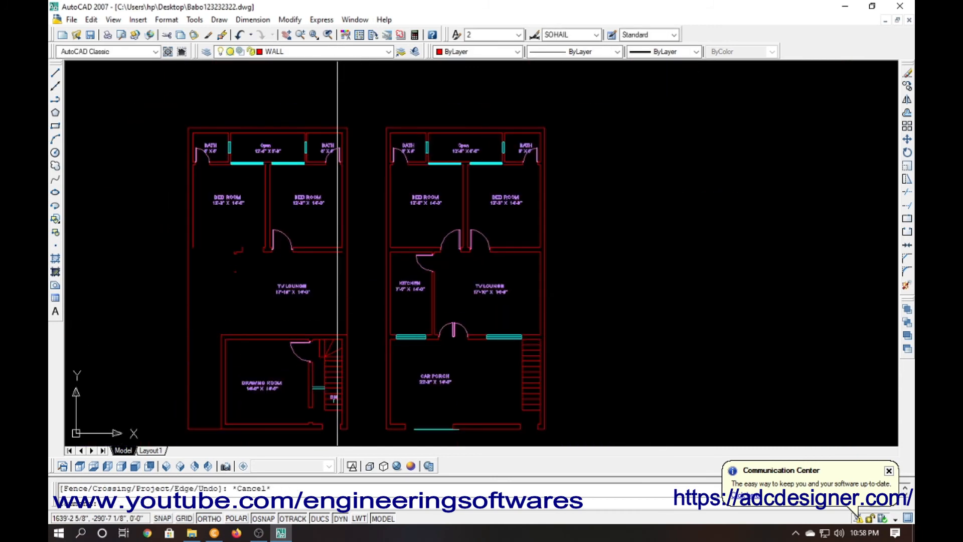
Erase the bedroom partition, door, leftover wall pieces and the bedroom and TV lounge labels from the left plan.
middle_drag(337, 308, 338, 329)
click(305, 325)
click(208, 211)
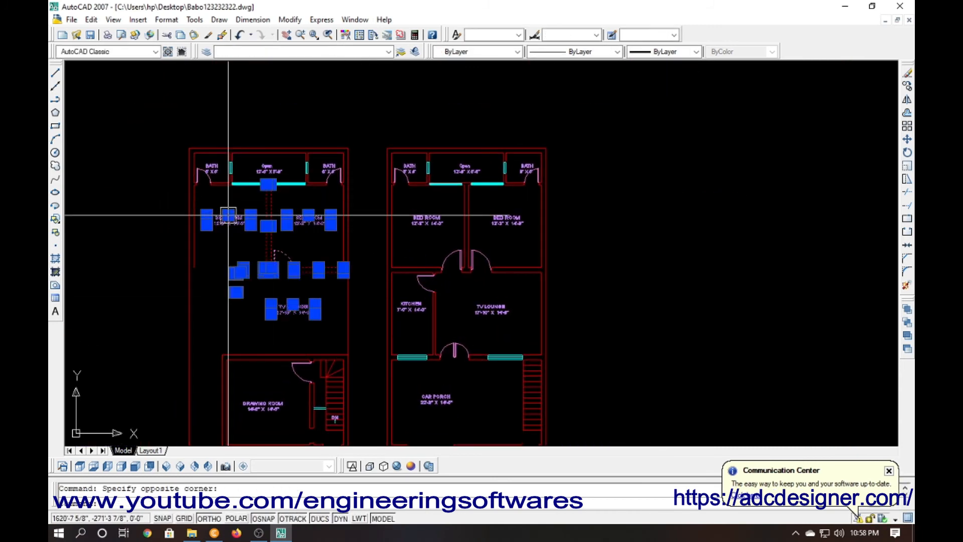
text(E)
key(Return)
scroll(223, 140, up, 3)
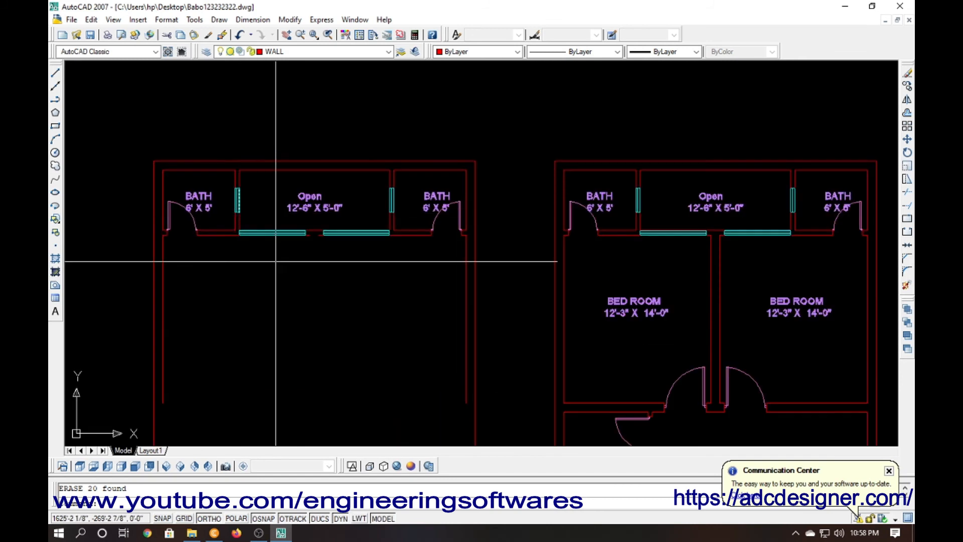
Erase the left bath with its door, windows, wall lines and label, plus the Open label, from the left plan.
click(305, 280)
click(182, 202)
text(E)
key(Return)
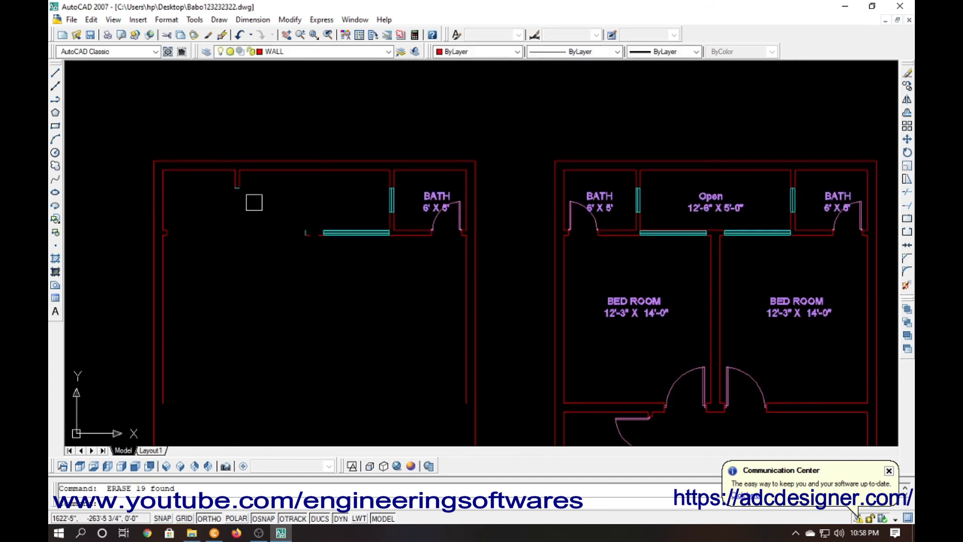
click(224, 182)
text(E)
key(Return)
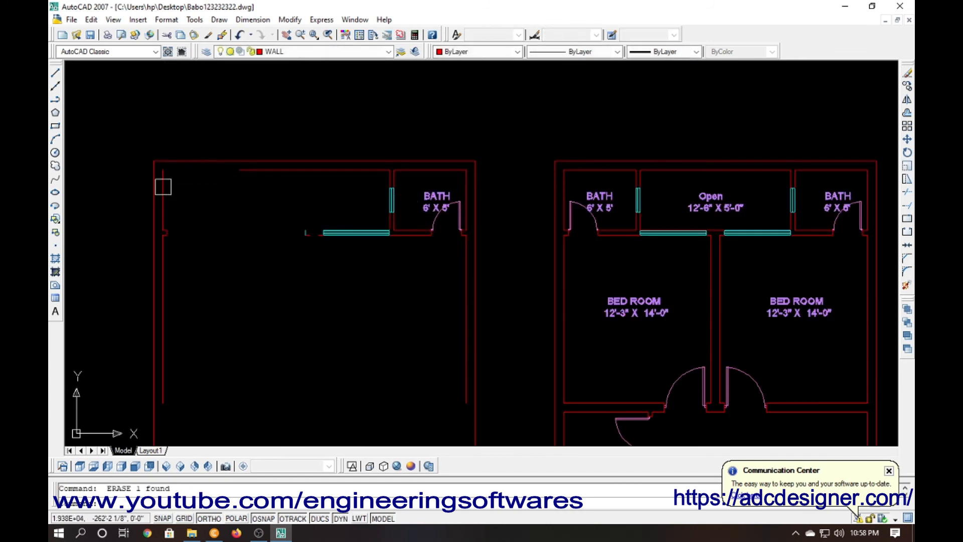
click(161, 254)
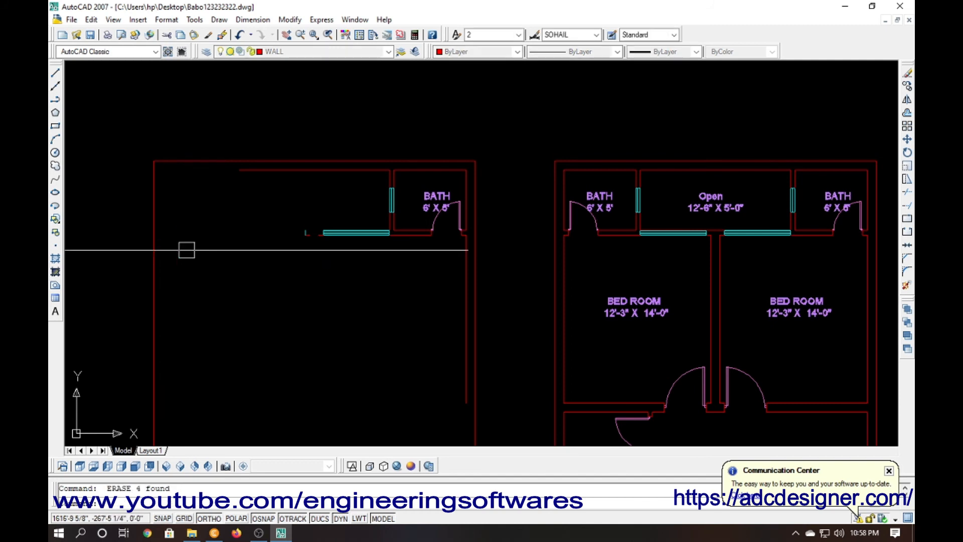
Erase the remaining rear window and the right bath's door, side window, walls and label from the left plan.
click(386, 245)
click(310, 216)
text(E)
key(Return)
click(435, 269)
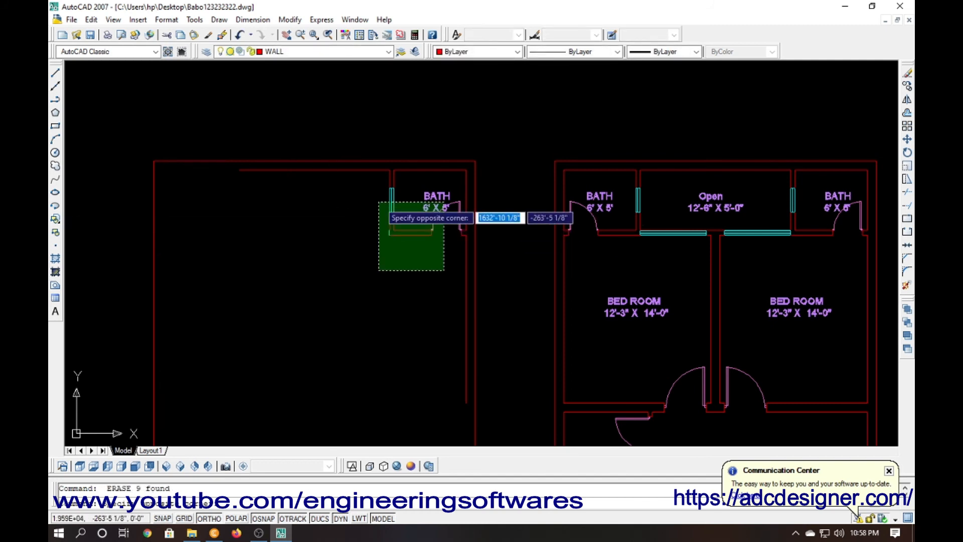
click(387, 195)
text(E)
key(Return)
Erase the leftover inner wall lines and stubs along the rear and right side of the left plan.
click(462, 232)
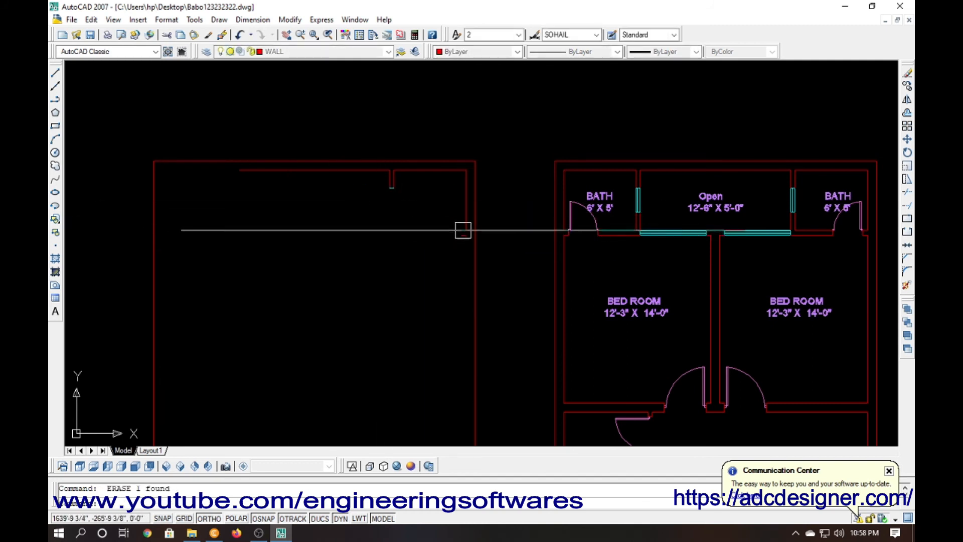
text(E)
key(Return)
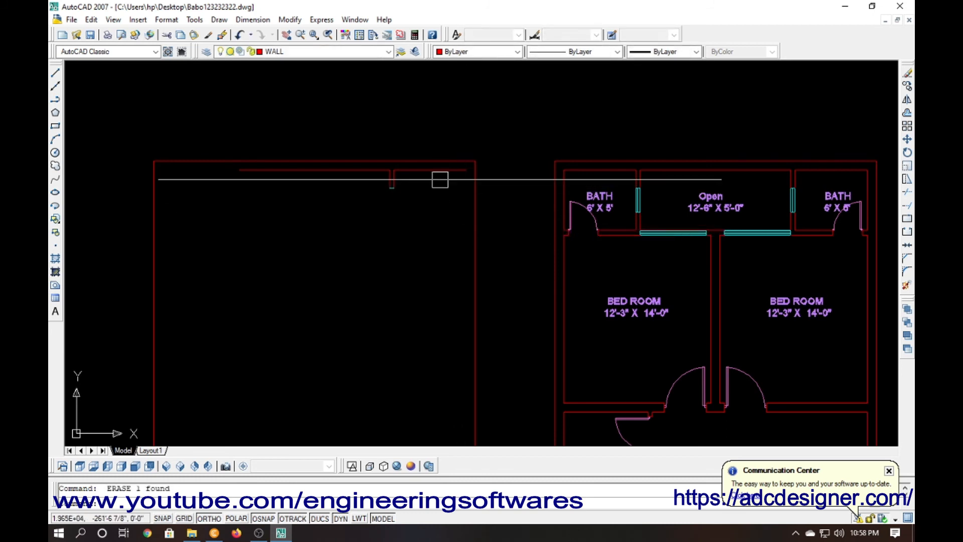
click(431, 169)
click(351, 193)
text(E)
key(Return)
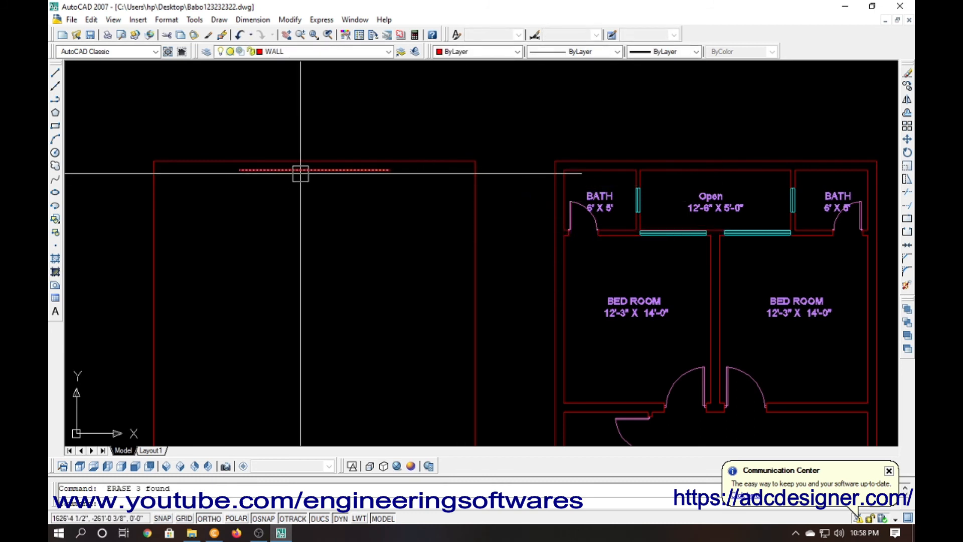
scroll(257, 172, down, 5)
key(Escape)
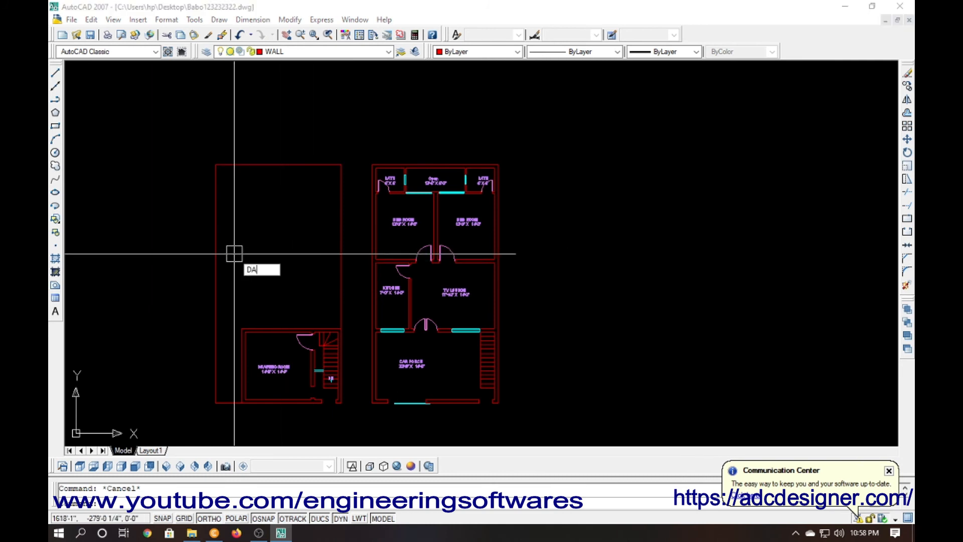
Add aligned dimensions along the rear edge and the left side of the left plan's outer boundary.
text(DAL)
key(Return)
key(Return)
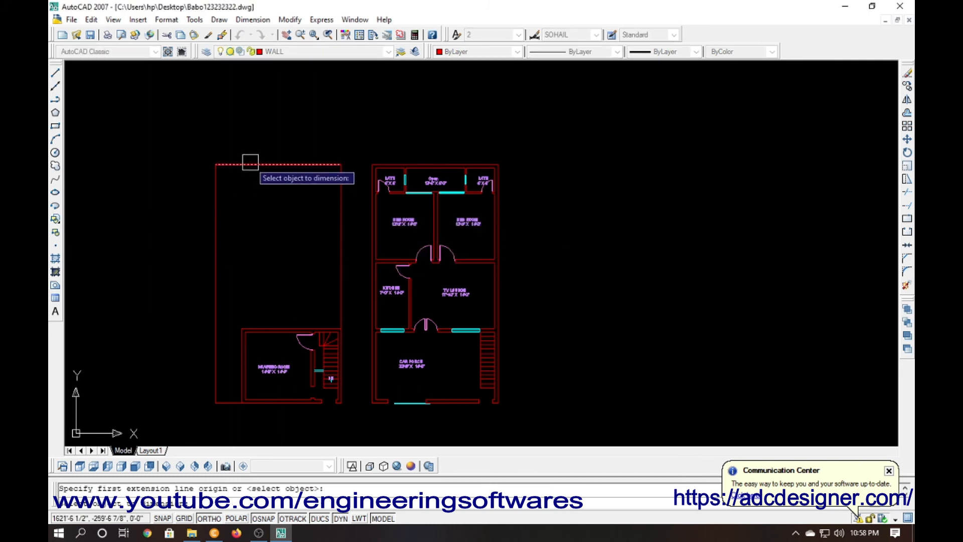
click(251, 164)
click(275, 154)
scroll(275, 150, up, 5)
scroll(274, 149, down, 5)
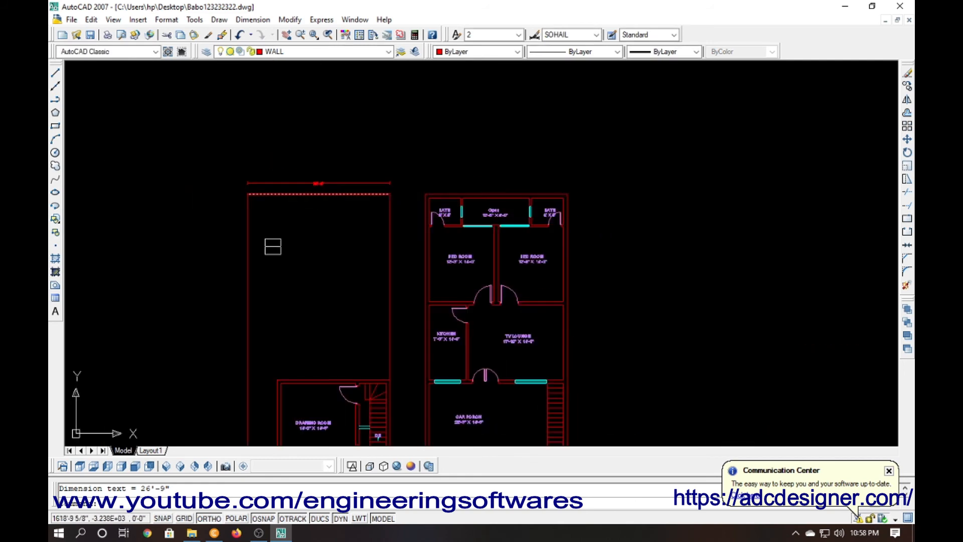
key(Return)
key(Return)
click(256, 197)
scroll(254, 201, up, 6)
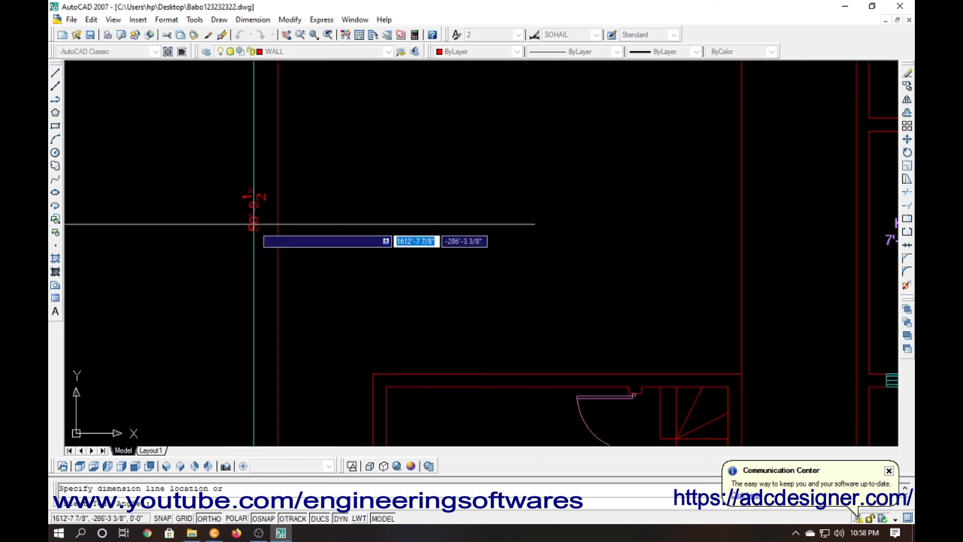
click(256, 248)
scroll(256, 247, down, 6)
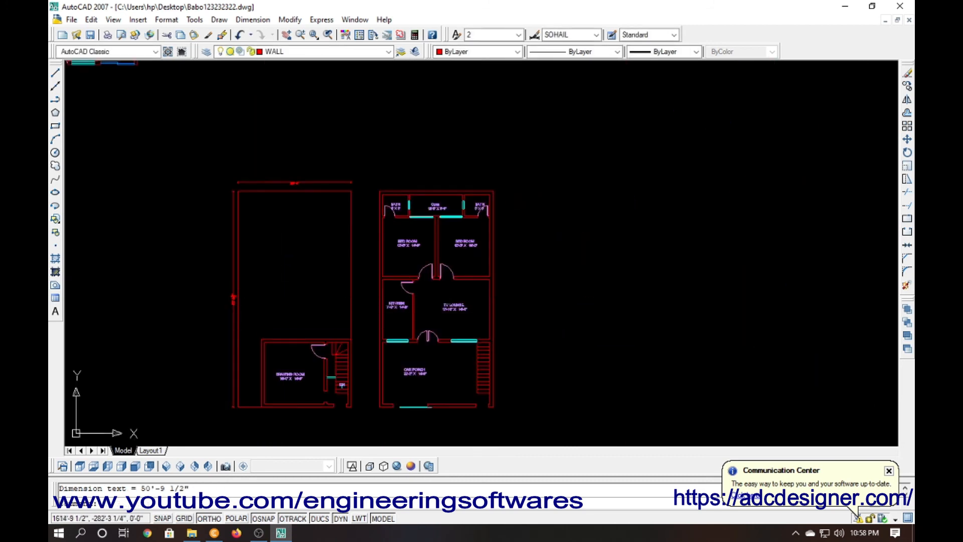
Dimension the left plan's rear edge again, closer to the boundary line, and erase the earlier rear dimension.
scroll(286, 201, up, 6)
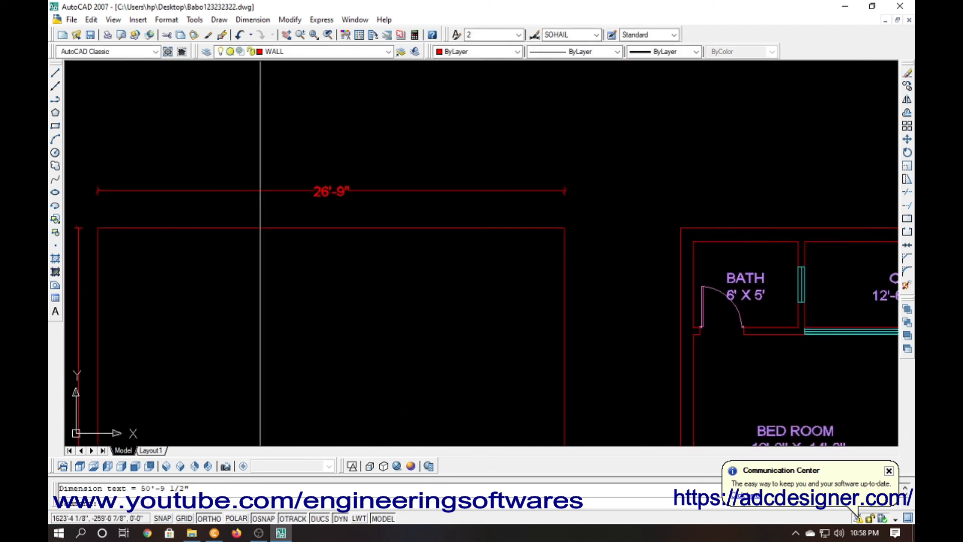
key(Return)
key(Return)
click(249, 229)
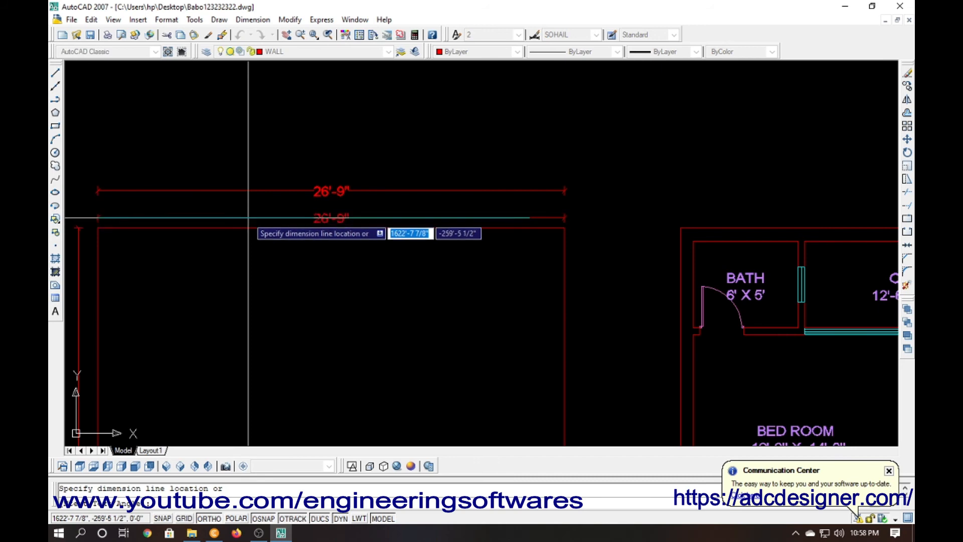
click(247, 216)
click(261, 199)
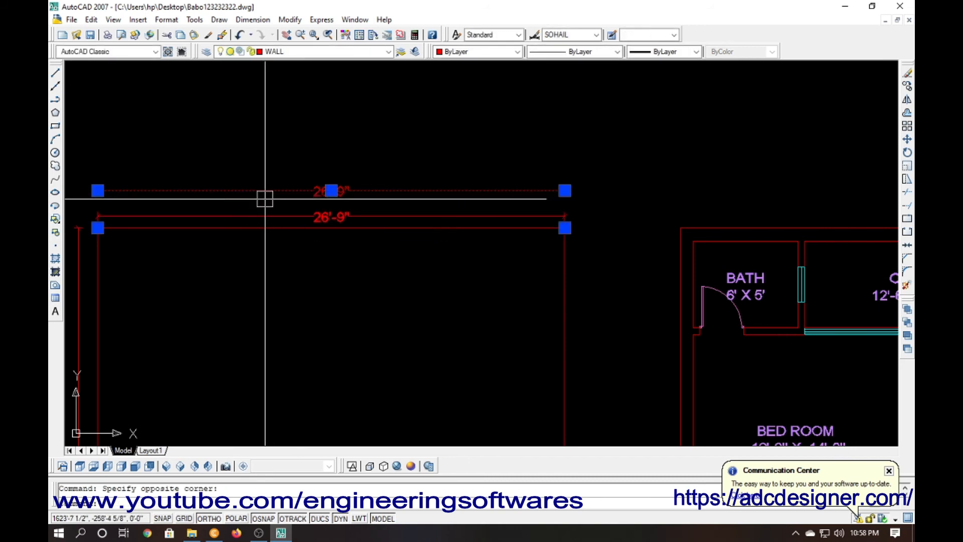
key(Escape)
scroll(224, 181, down, 5)
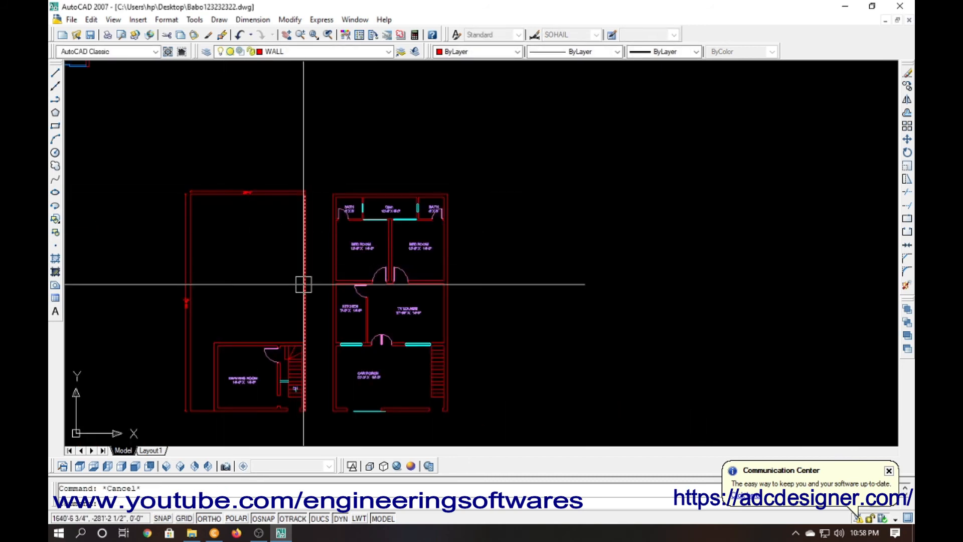
middle_drag(276, 264, 266, 254)
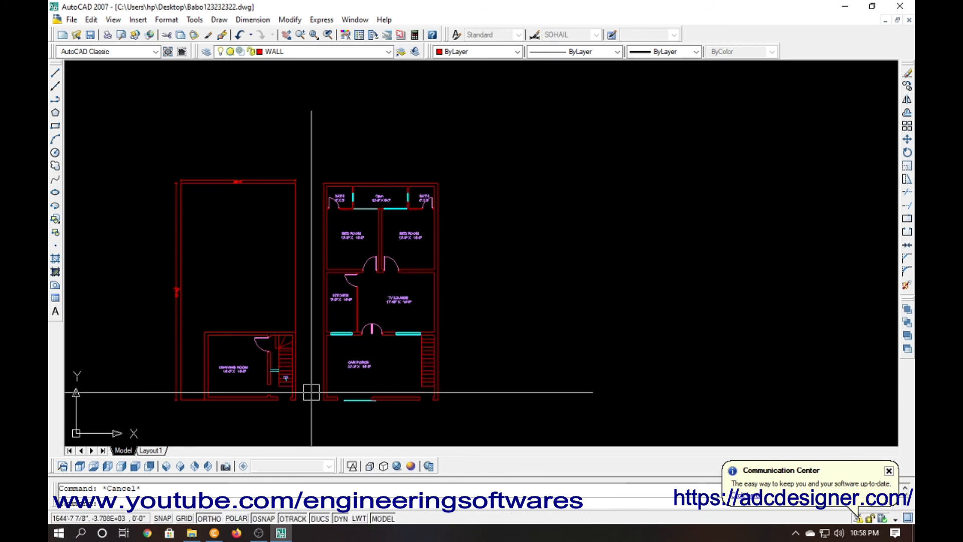
scroll(285, 377, up, 12)
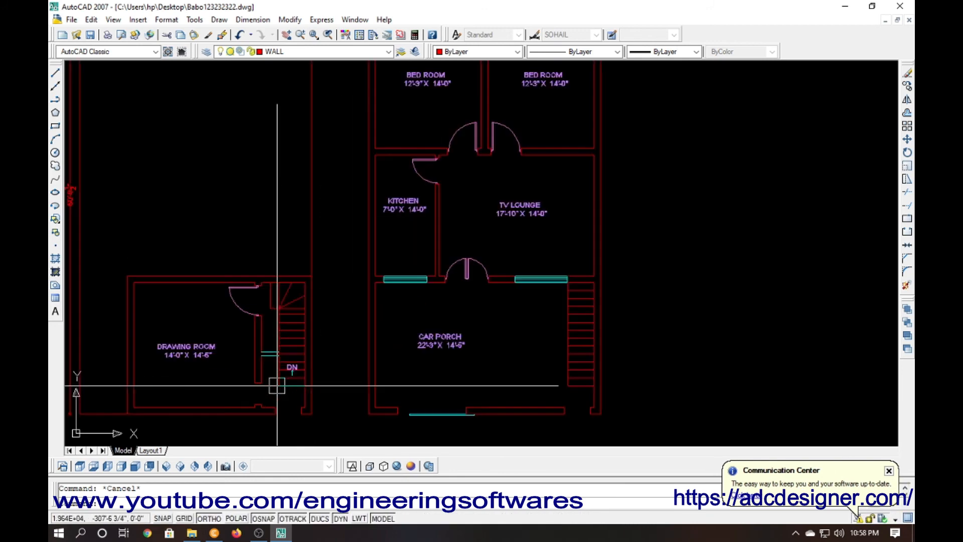
click(310, 317)
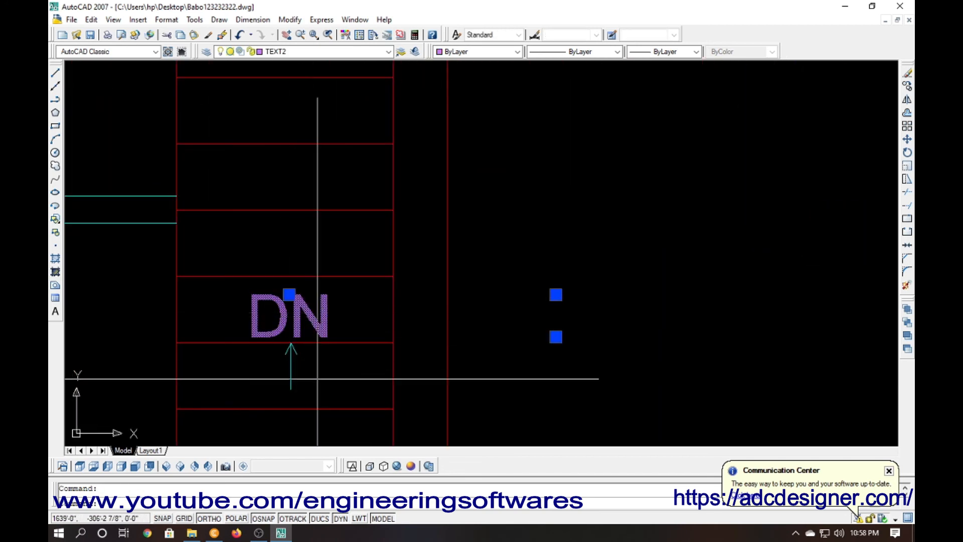
click(291, 369)
text(c)
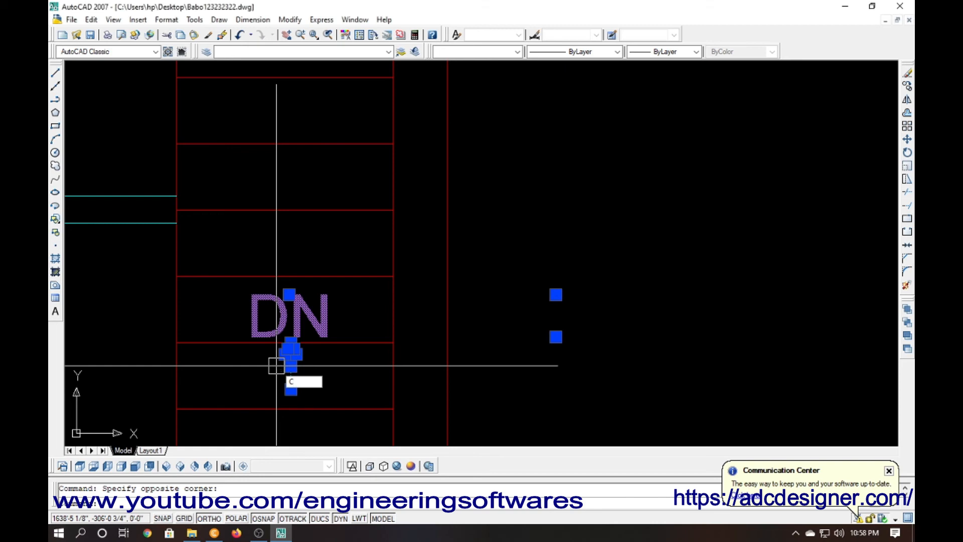
key(Escape)
scroll(275, 368, down, 10)
Erase the straight staircase beside the right wall of the right plan's car porch.
scroll(481, 294, up, 6)
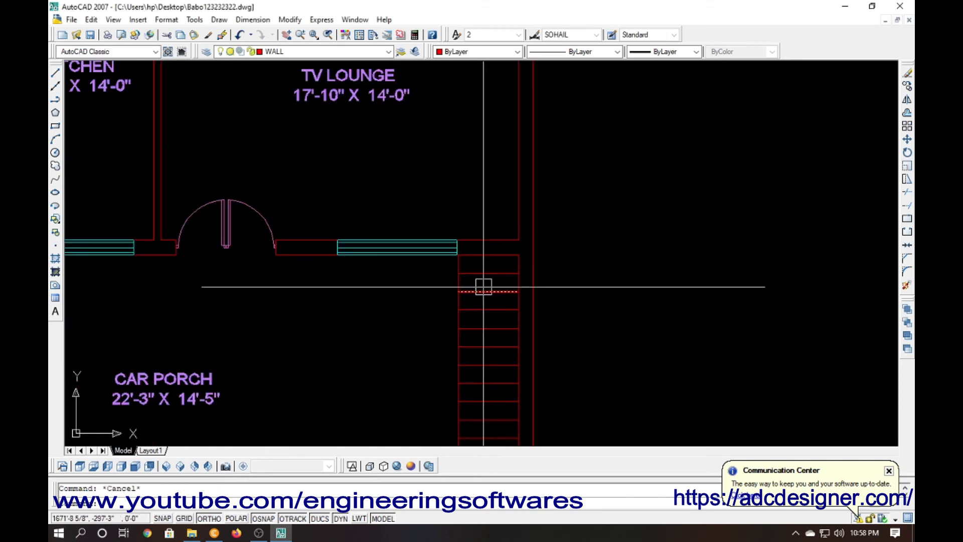
click(403, 366)
scroll(414, 274, down, 4)
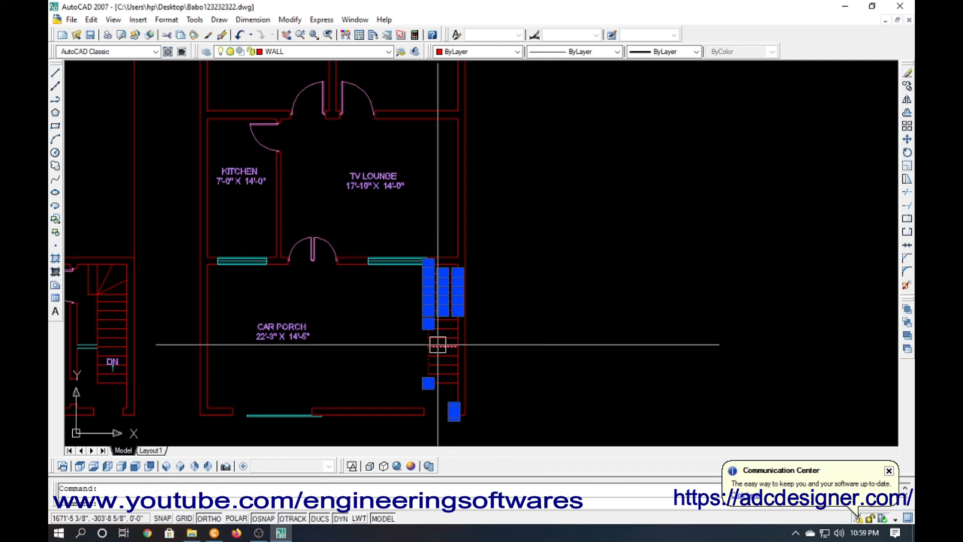
key(Escape)
scroll(445, 395, up, 3)
click(446, 399)
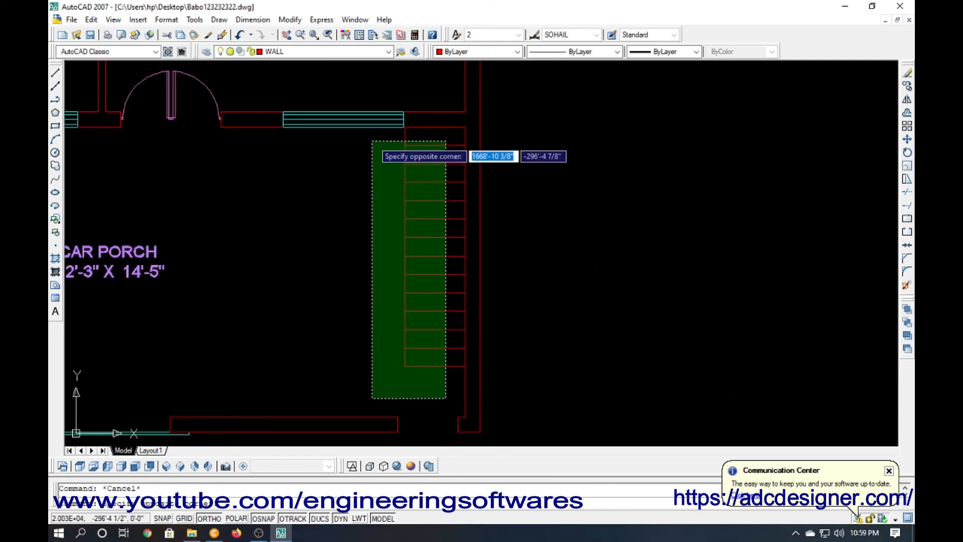
click(373, 147)
text(E)
key(Return)
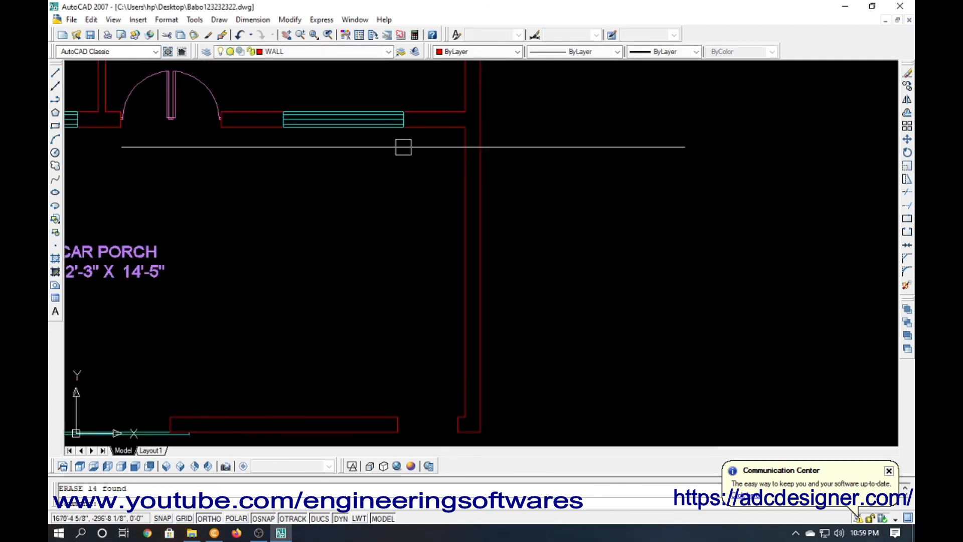
Set the colour of all the left plan's staircase lines, including the winder treads and landing, to Yellow.
scroll(425, 129, down, 5)
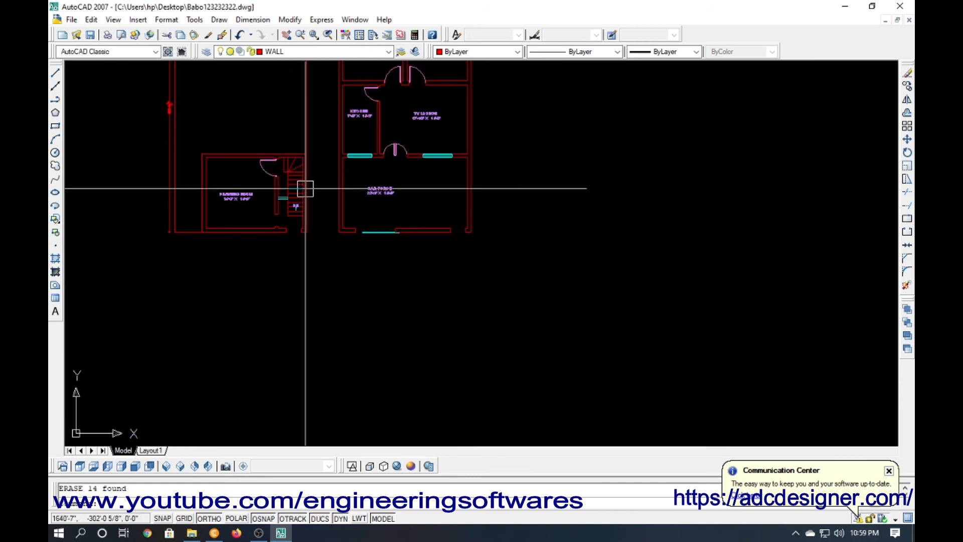
scroll(296, 165, up, 4)
scroll(296, 165, up, 2)
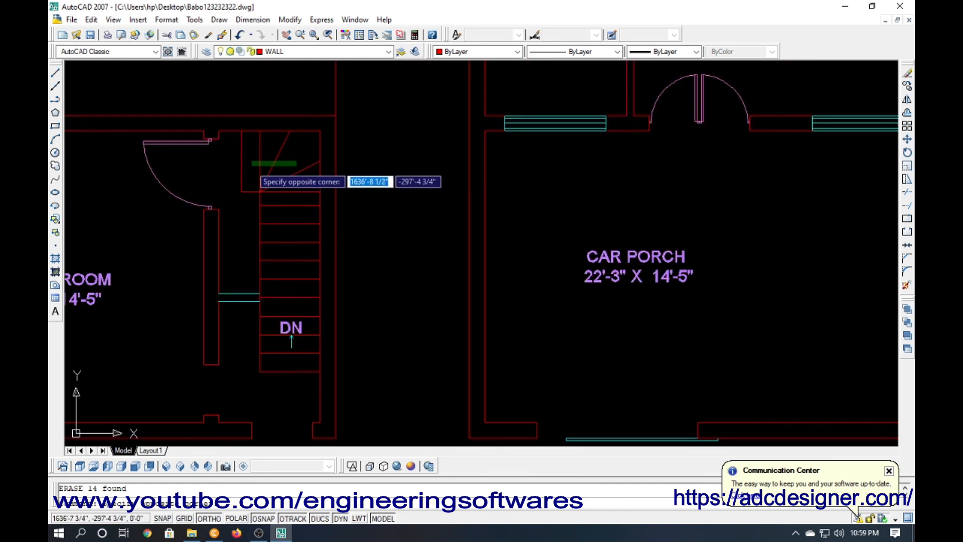
click(234, 167)
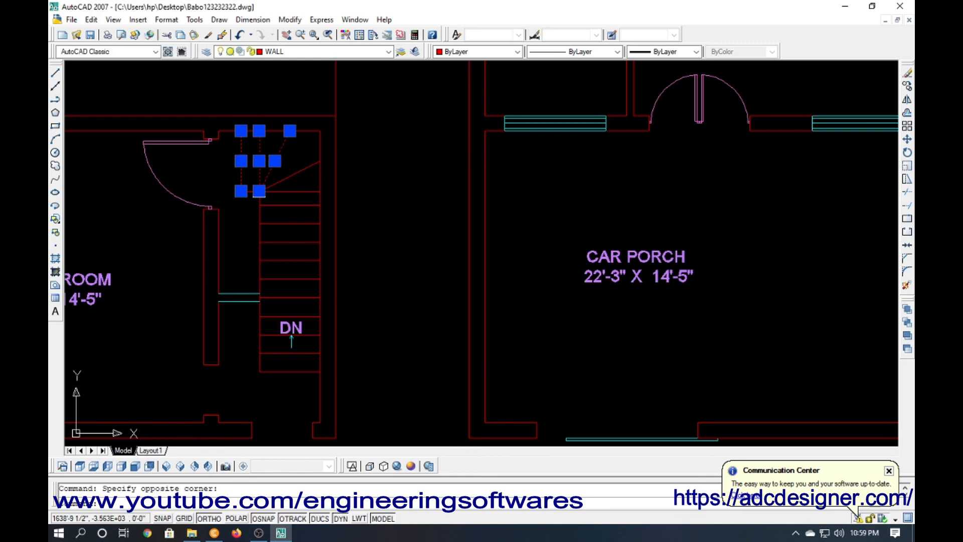
click(294, 156)
click(279, 317)
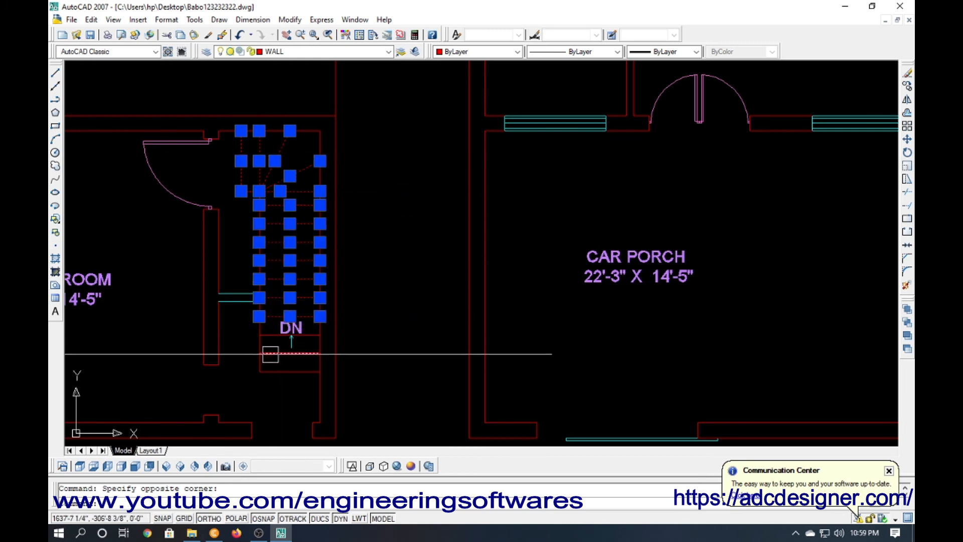
click(272, 389)
click(248, 328)
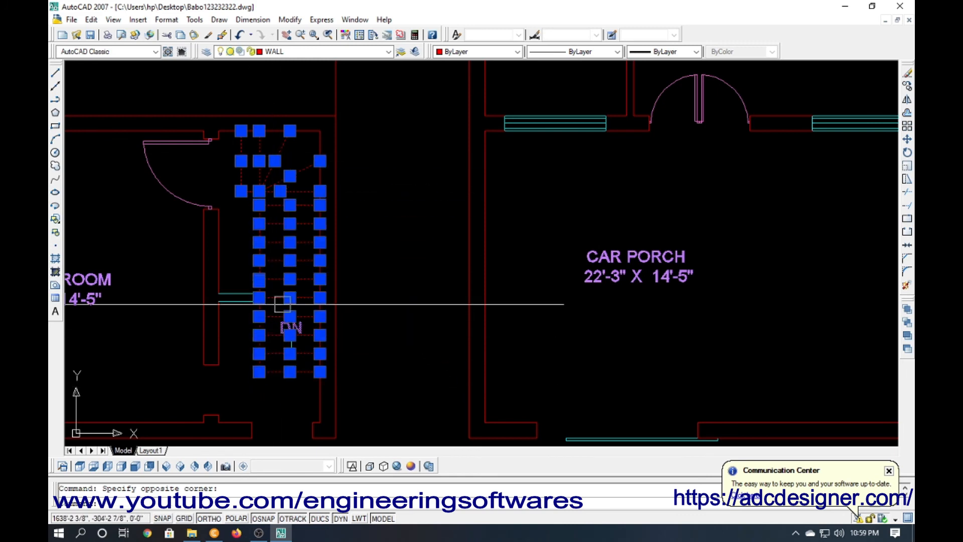
click(477, 54)
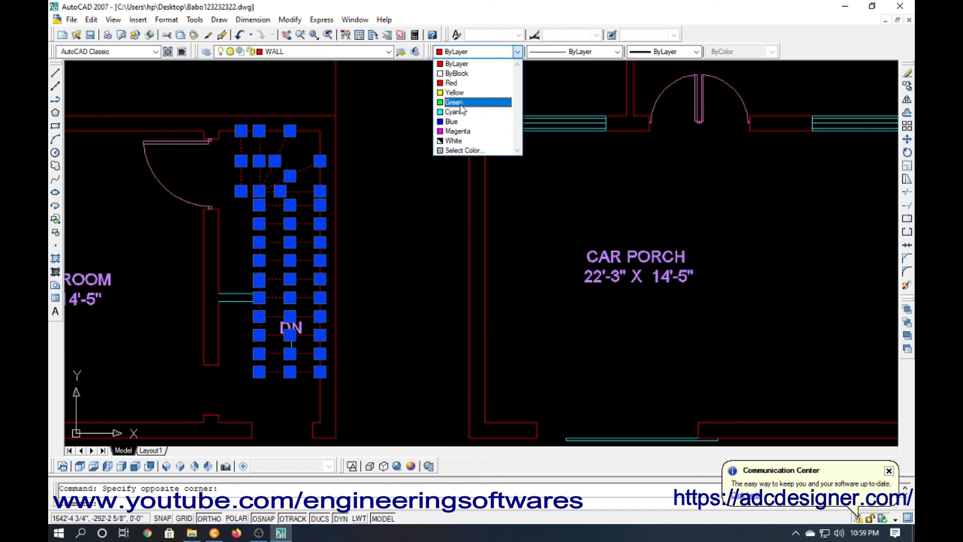
click(462, 93)
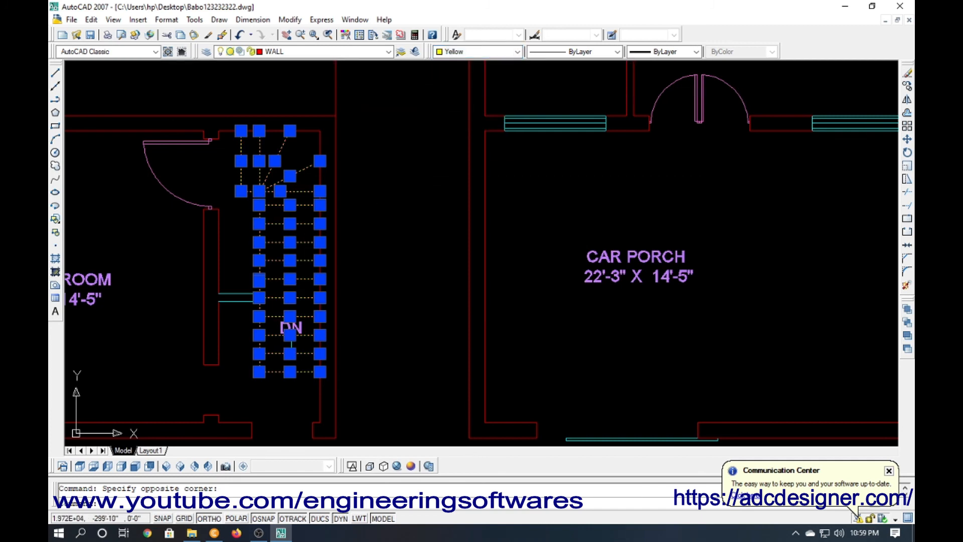
Copy the yellow staircase with its DN label and arrow into the rear right corner of the right plan's car porch.
click(290, 323)
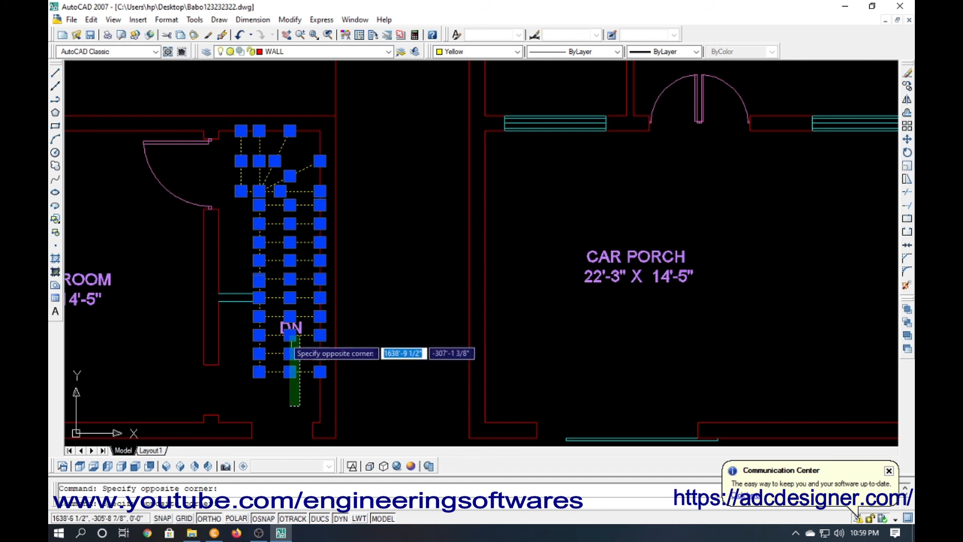
click(292, 337)
text(CO)
key(Return)
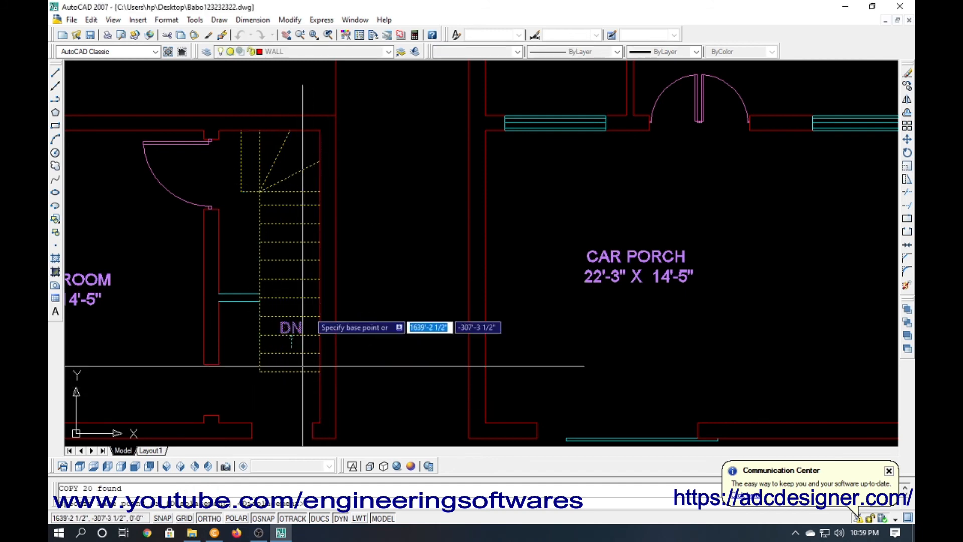
click(312, 140)
scroll(312, 142, down, 3)
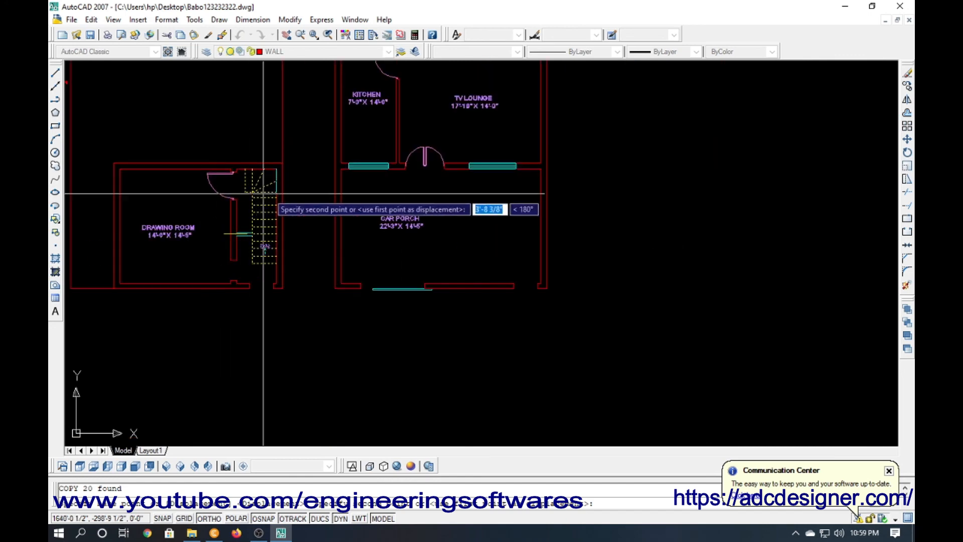
scroll(451, 183, up, 3)
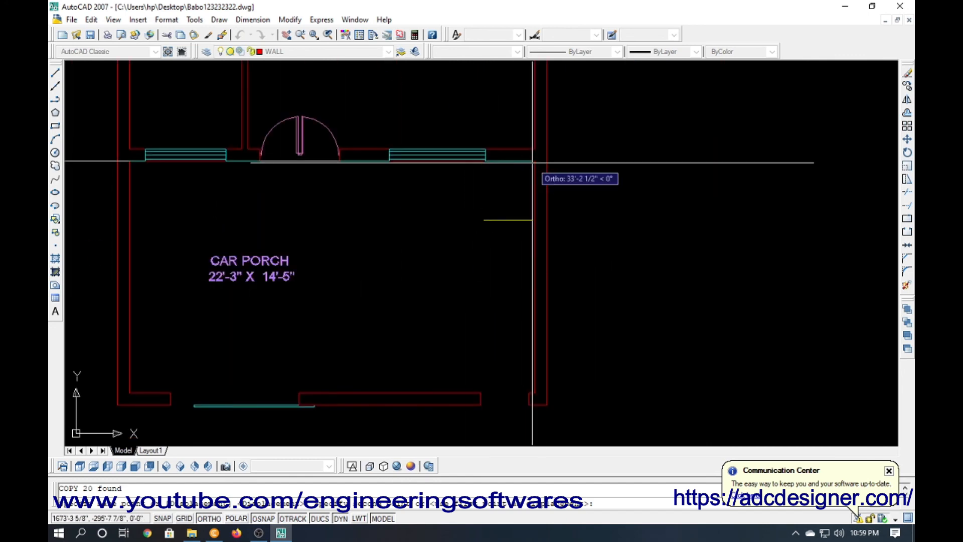
click(535, 161)
key(Escape)
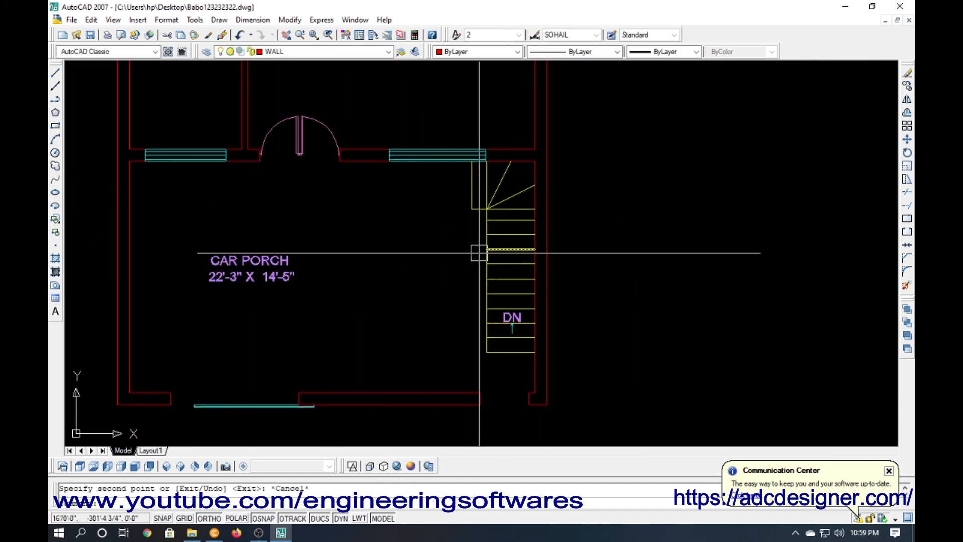
Move the DN label on the car porch staircase up to the treads just below the winders.
scroll(512, 300, up, 5)
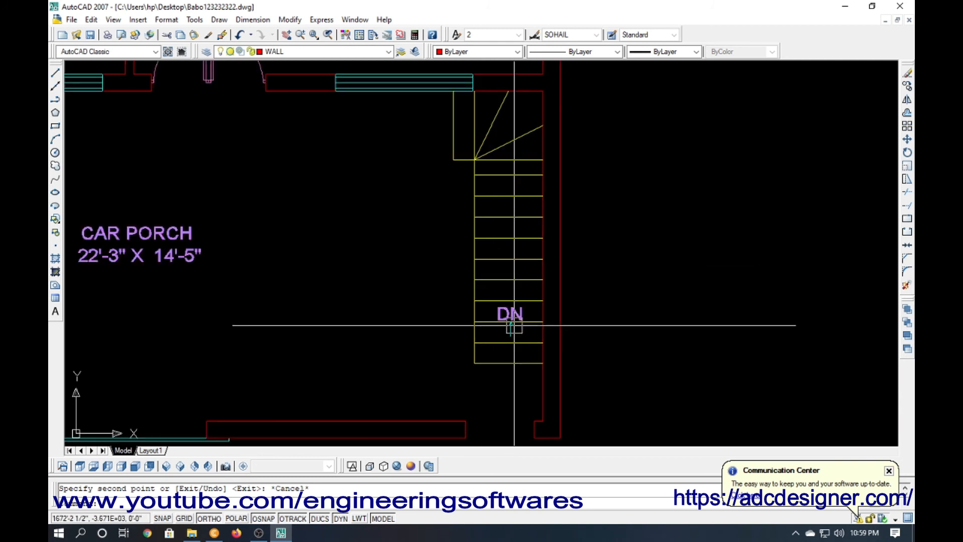
click(511, 296)
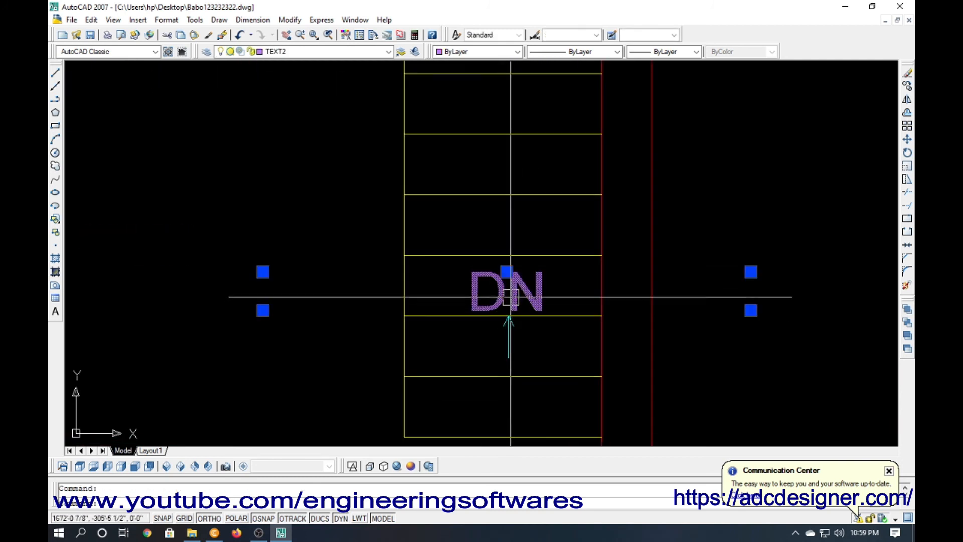
scroll(467, 343, down, 6)
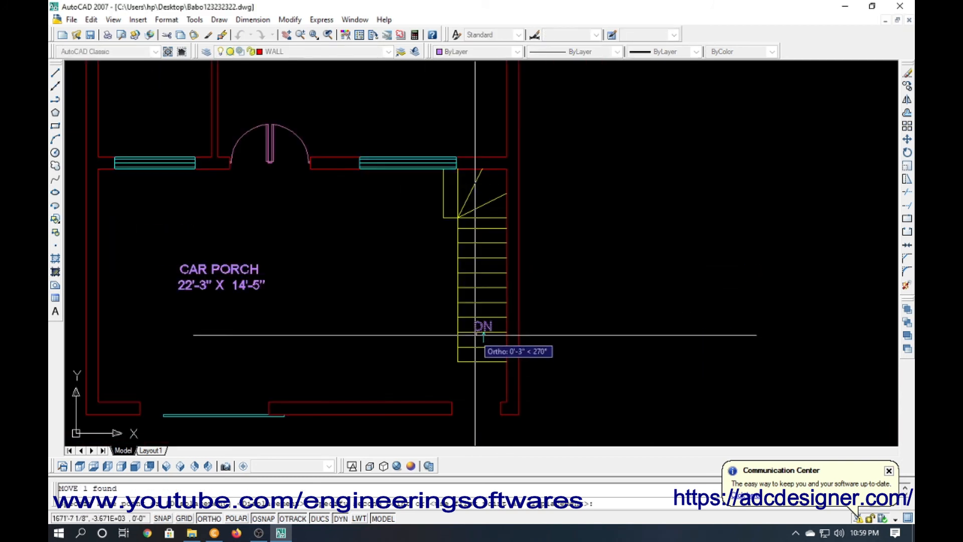
click(481, 332)
scroll(478, 229, up, 3)
click(477, 235)
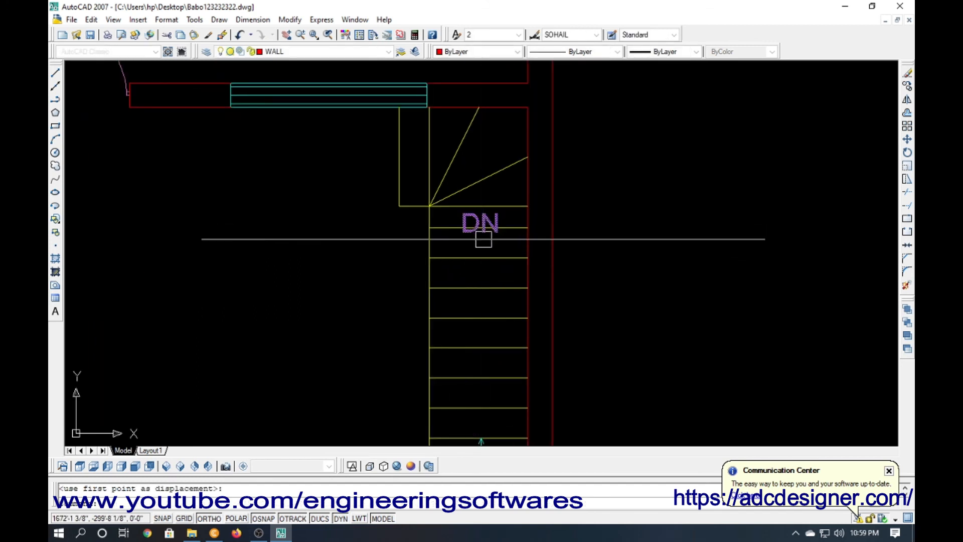
Change the car porch staircase's DN label to UP.
key(Escape)
double_click(464, 225)
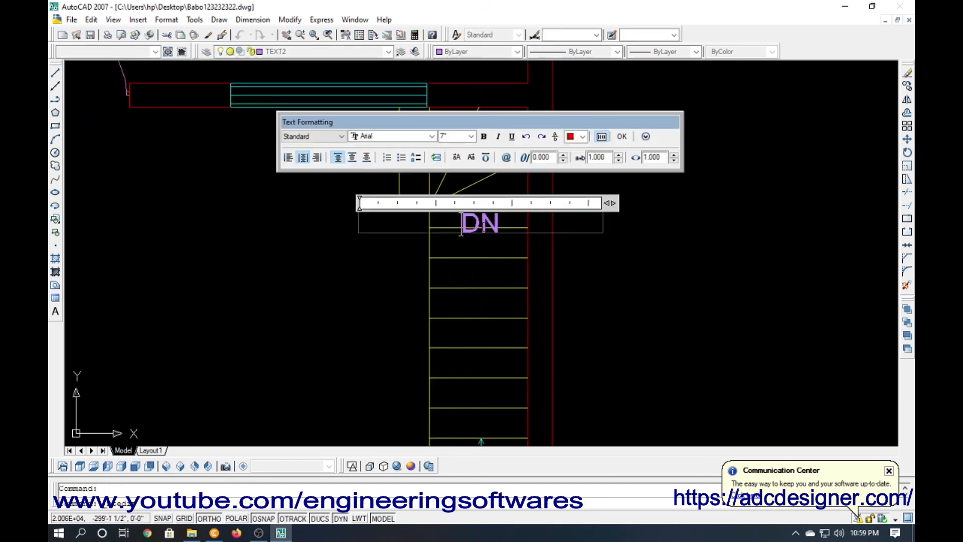
text(UP)
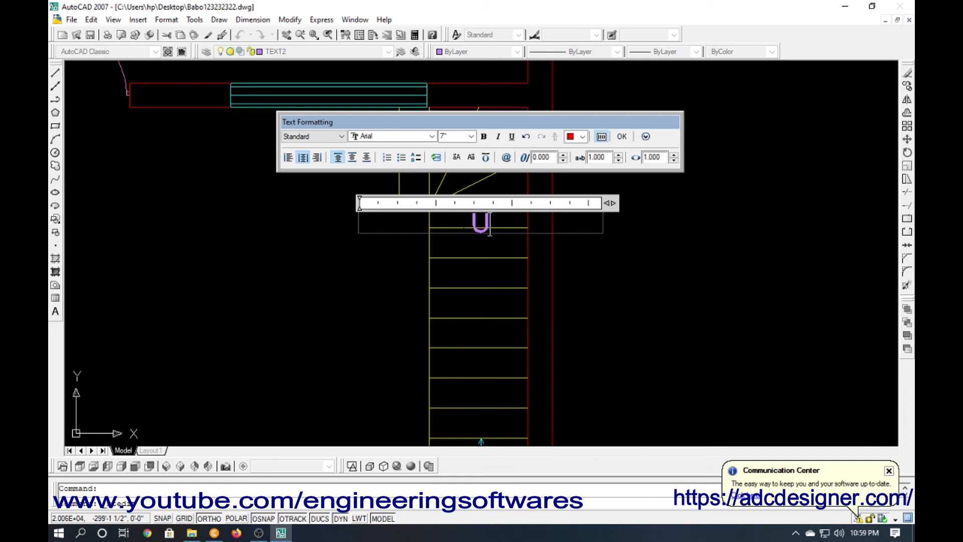
click(379, 252)
scroll(377, 208, down, 3)
scroll(424, 307, up, 5)
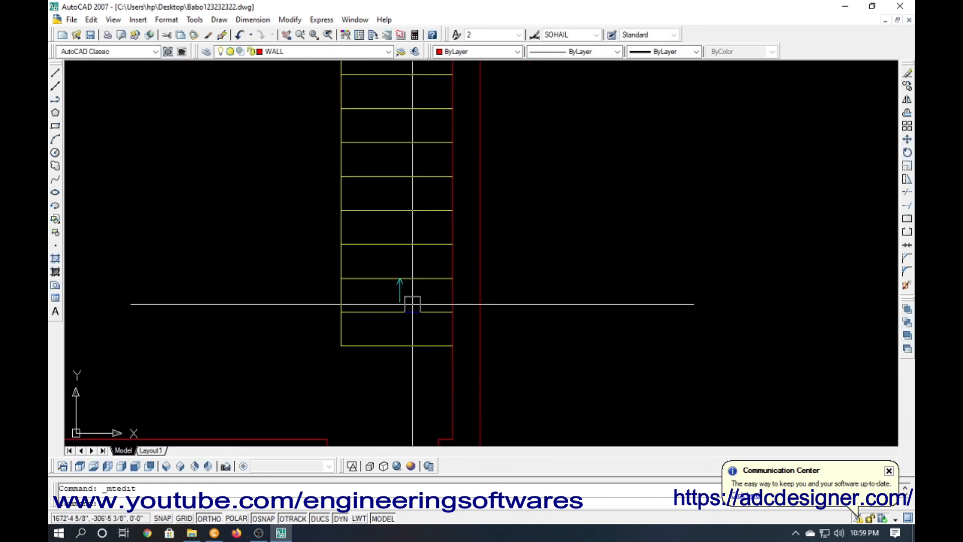
Mirror the car porch staircase's upward arrow about a horizontal line just above it, keeping the original arrow.
text(Mi)
key(Return)
scroll(410, 295, up, 3)
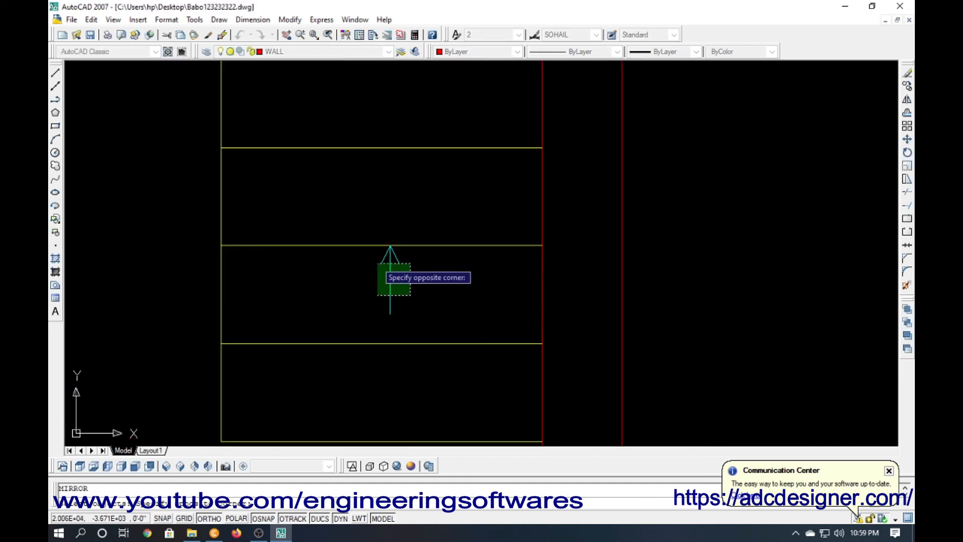
click(374, 256)
key(Return)
click(385, 218)
click(689, 218)
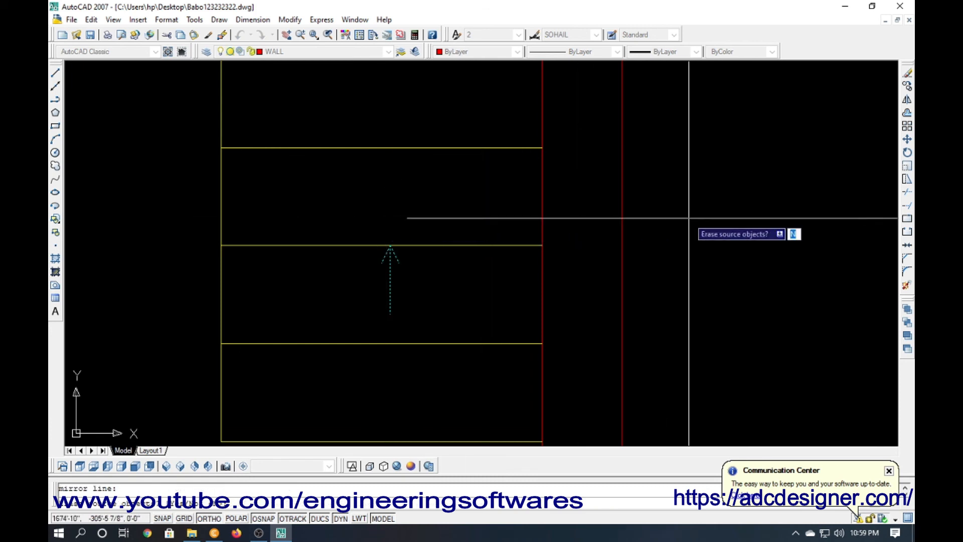
key(Return)
click(444, 330)
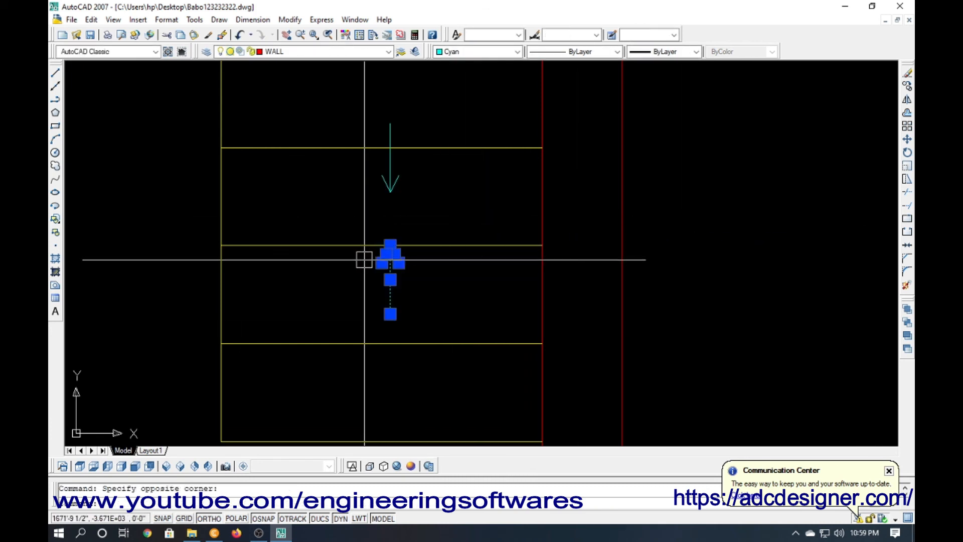
text(mi)
key(Return)
text(E)
key(Escape)
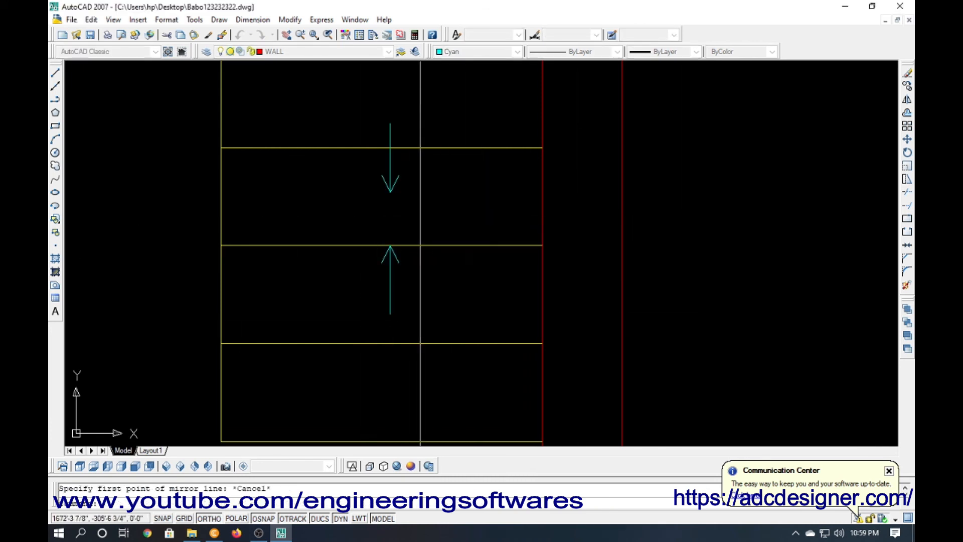
Erase the original upward-pointing arrow from the lower treads of the car porch staircase.
click(381, 257)
text(e)
key(Return)
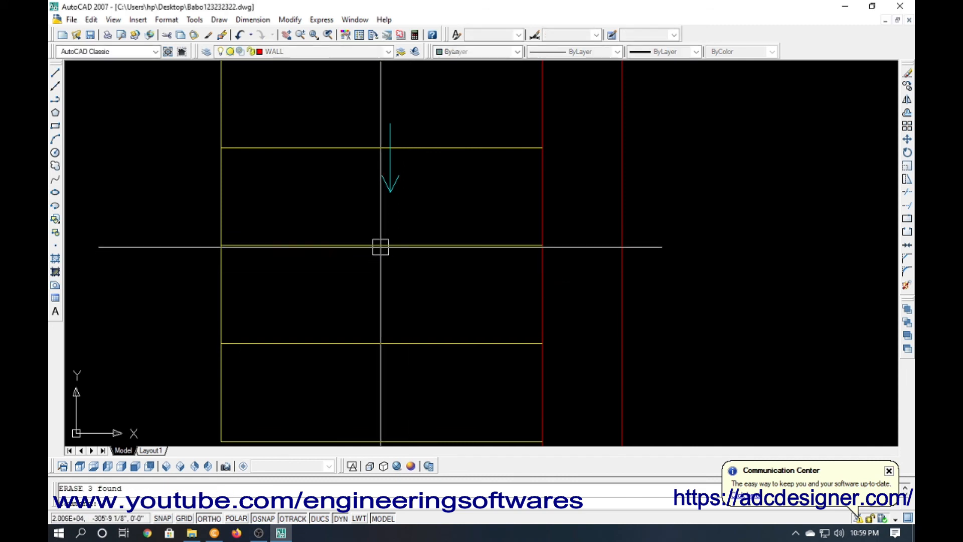
Move the downward arrow straight up the car porch staircase so its tip meets the tread line just below the UP label.
click(431, 209)
click(371, 177)
click(389, 195)
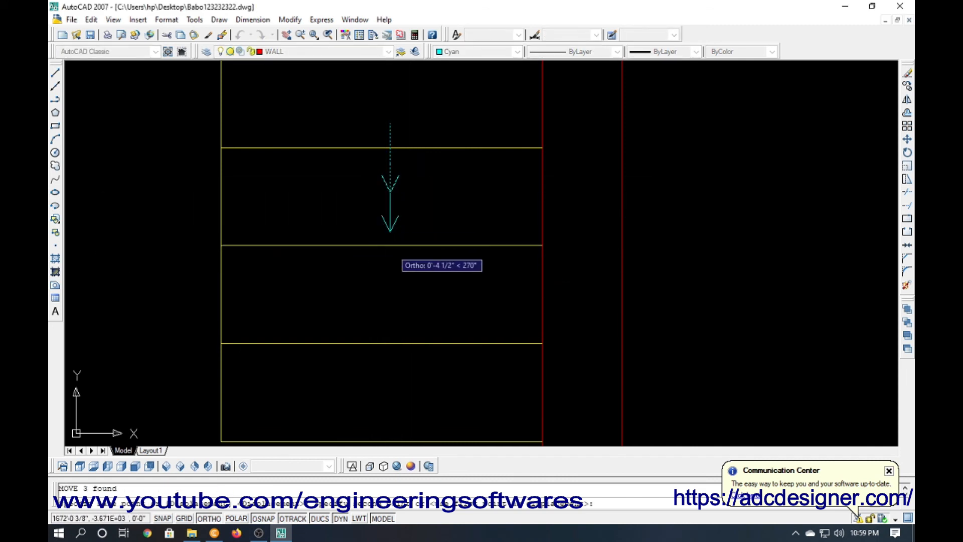
scroll(398, 282, down, 4)
middle_drag(395, 191, 395, 318)
scroll(395, 187, up, 5)
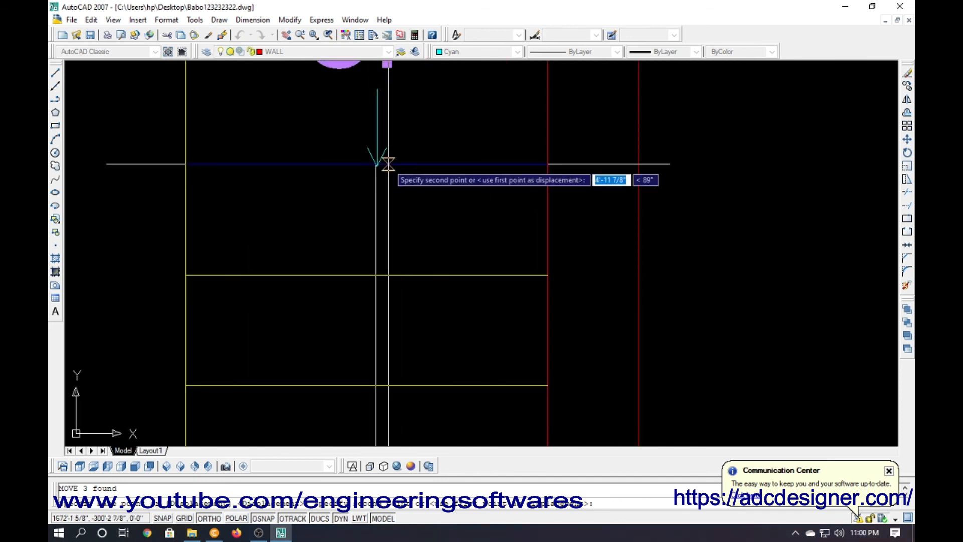
key(Escape)
scroll(387, 284, down, 6)
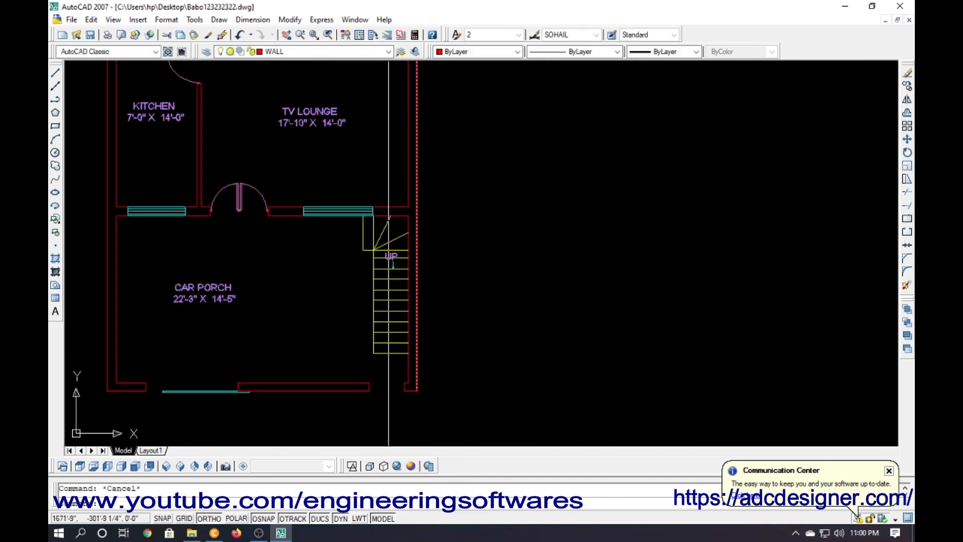
Trim the landing's horizontal stub outside the car porch staircase and erase the landing's outer edge line beside the winders.
scroll(388, 284, up, 2)
middle_drag(388, 284, 472, 249)
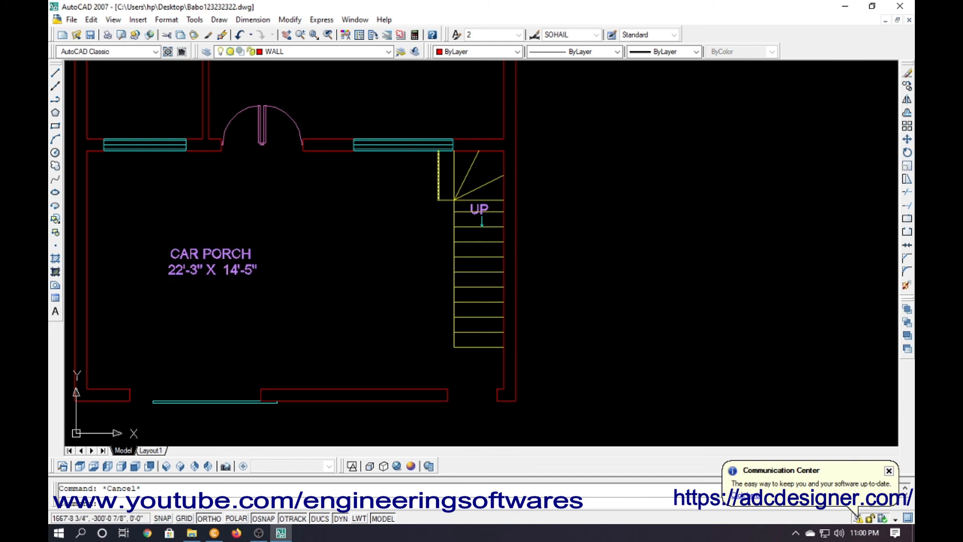
scroll(461, 271, down, 2)
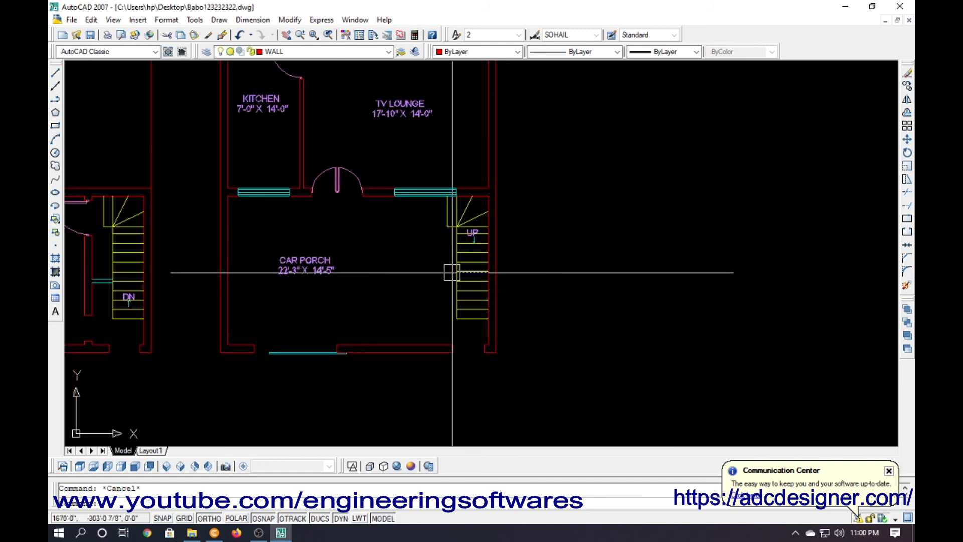
scroll(453, 227, up, 5)
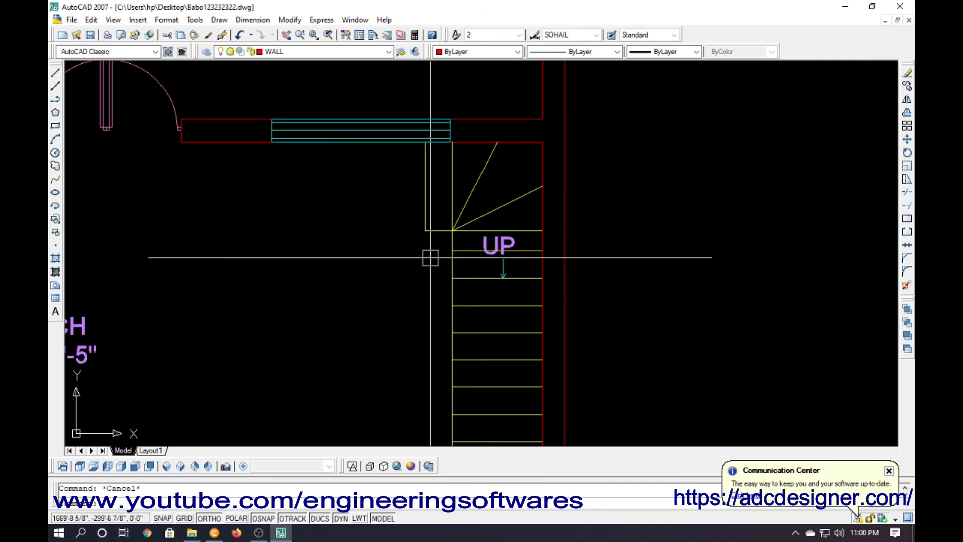
click(416, 206)
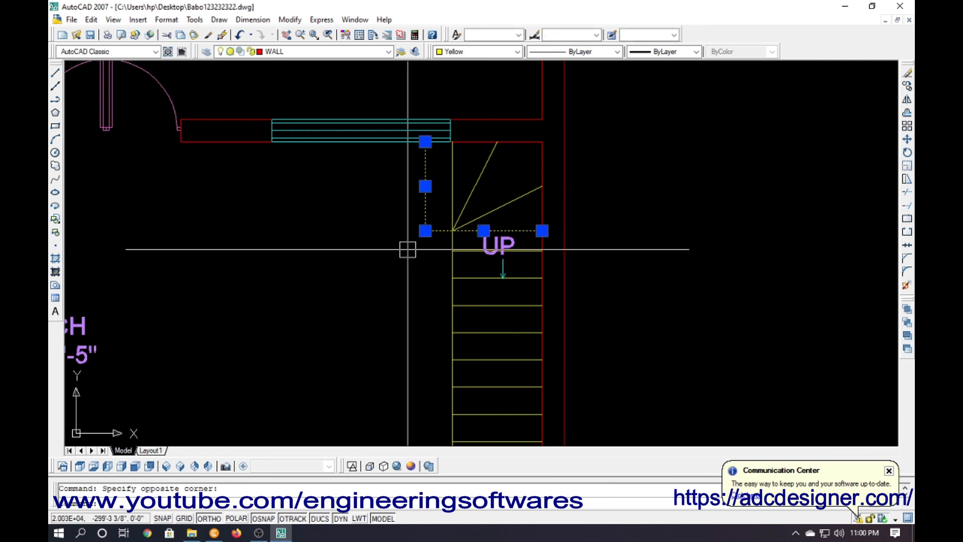
key(Return)
key(Return)
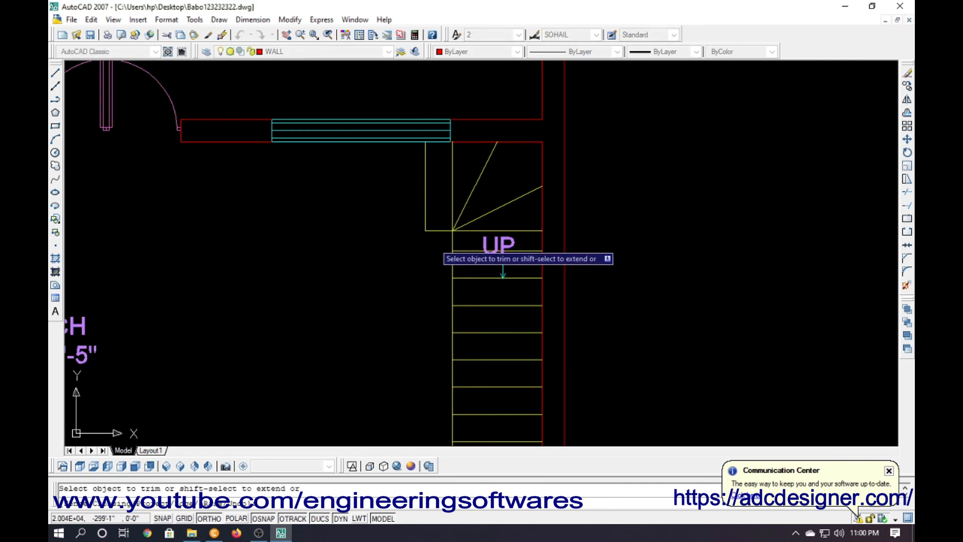
key(Escape)
click(425, 208)
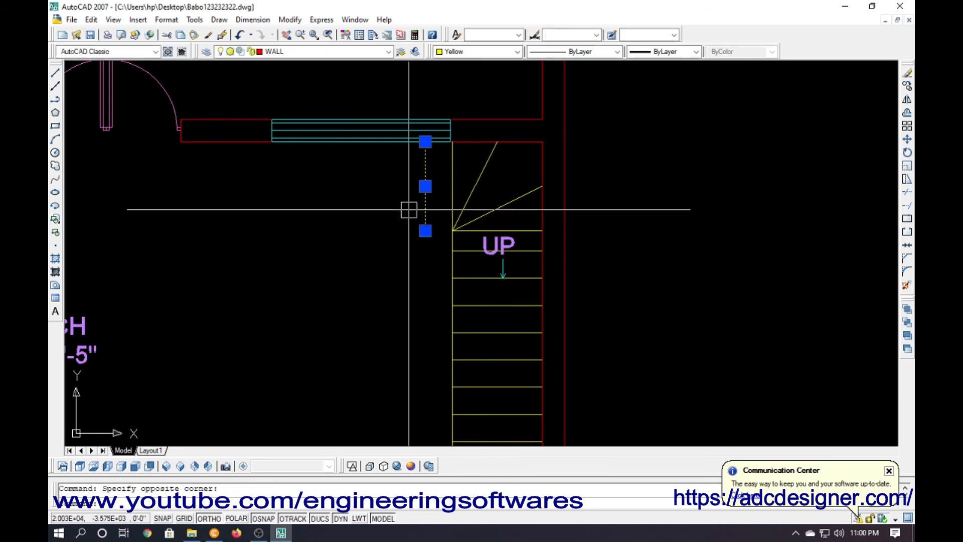
key(Delete)
Draw short horizontal lines to both sides from the middle of the staircase's outer edge beside the winder treads.
scroll(474, 183, up, 3)
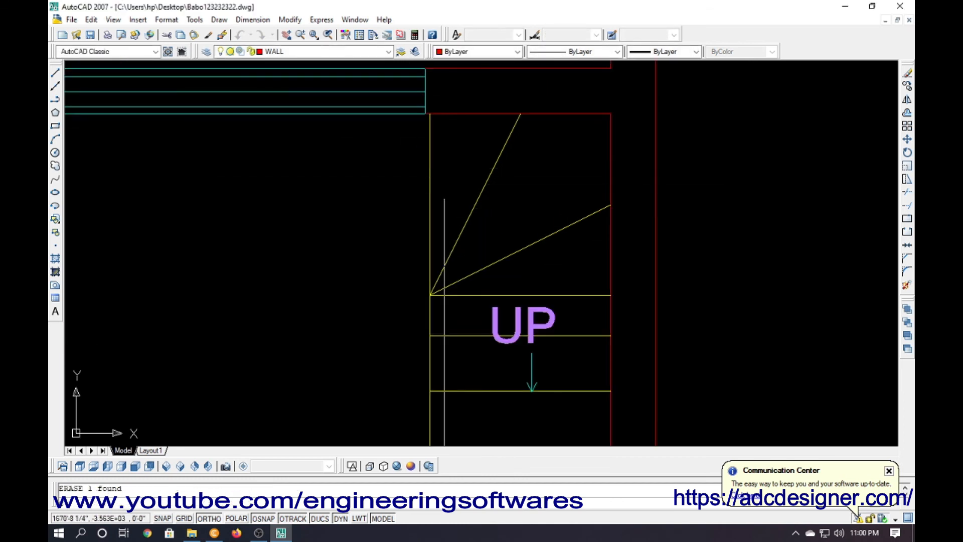
text(L)
key(Return)
key(Return)
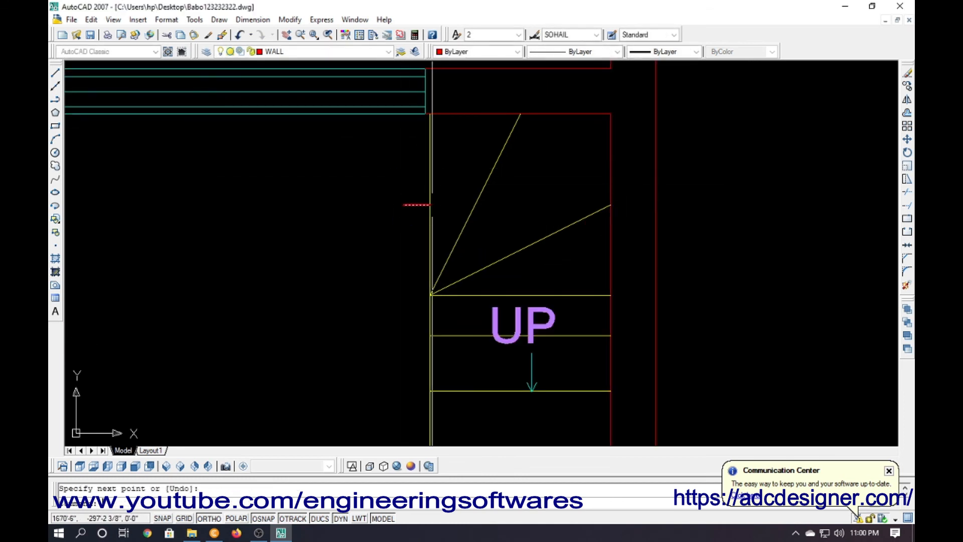
key(Return)
click(429, 205)
click(450, 205)
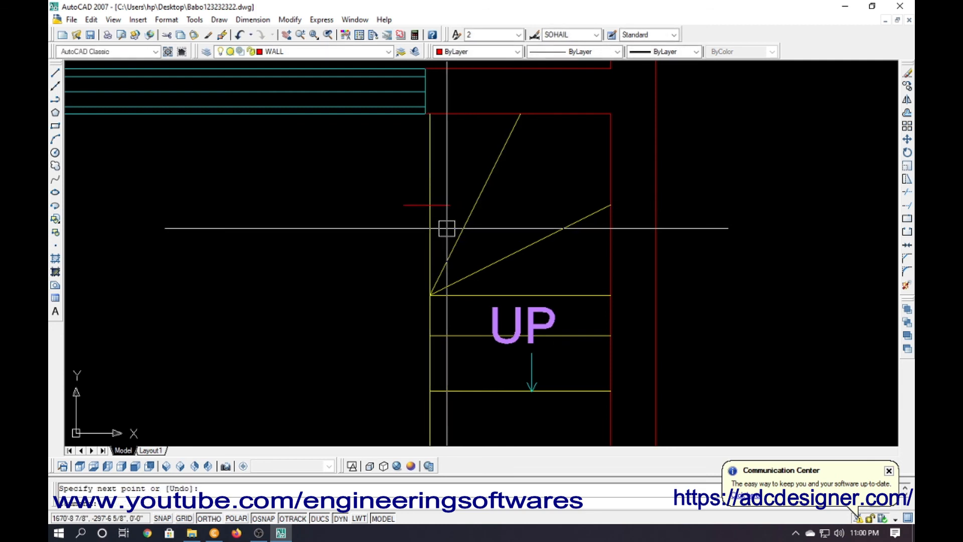
Offset the staircase's outer edge line beside the winders by 2 inches to both sides.
text(O)
key(Return)
text(2)
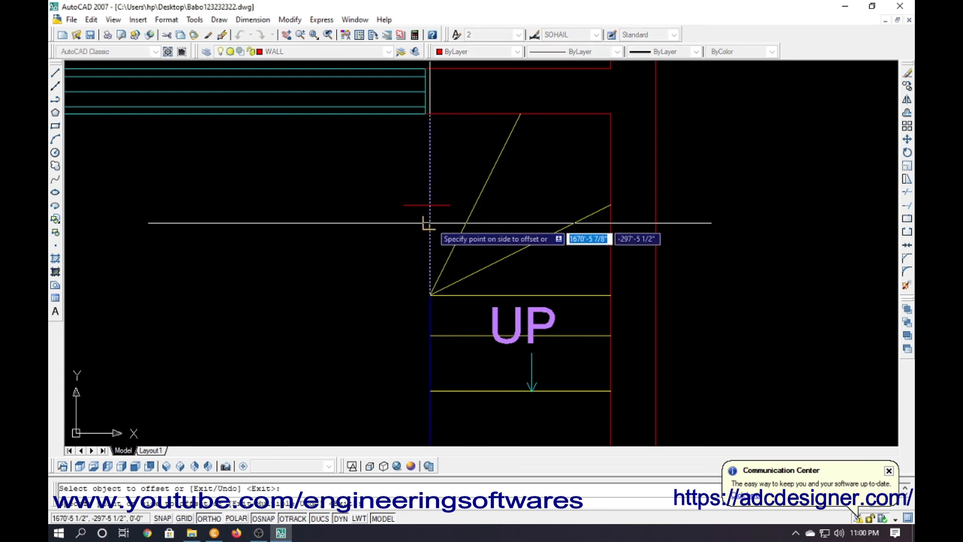
key(Return)
scroll(433, 207, up, 4)
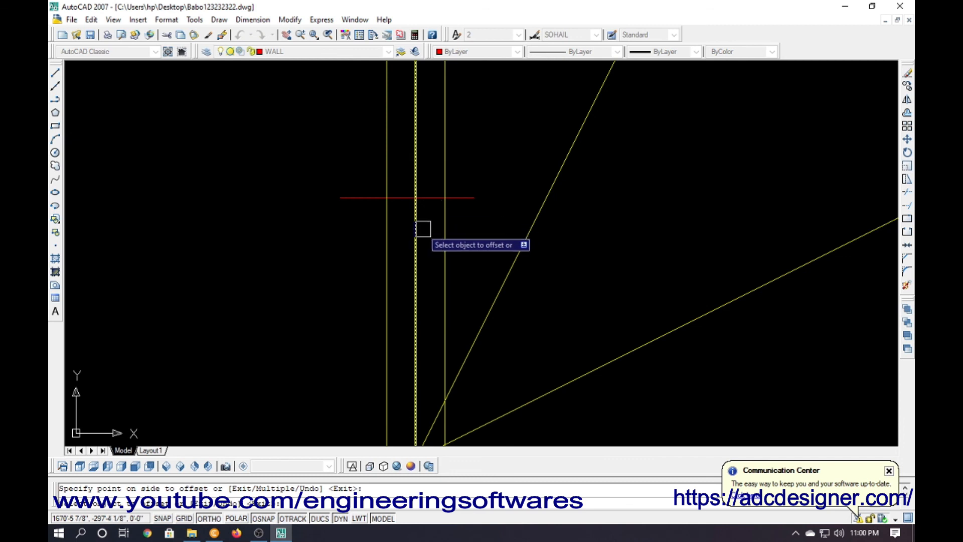
key(Return)
key(Return)
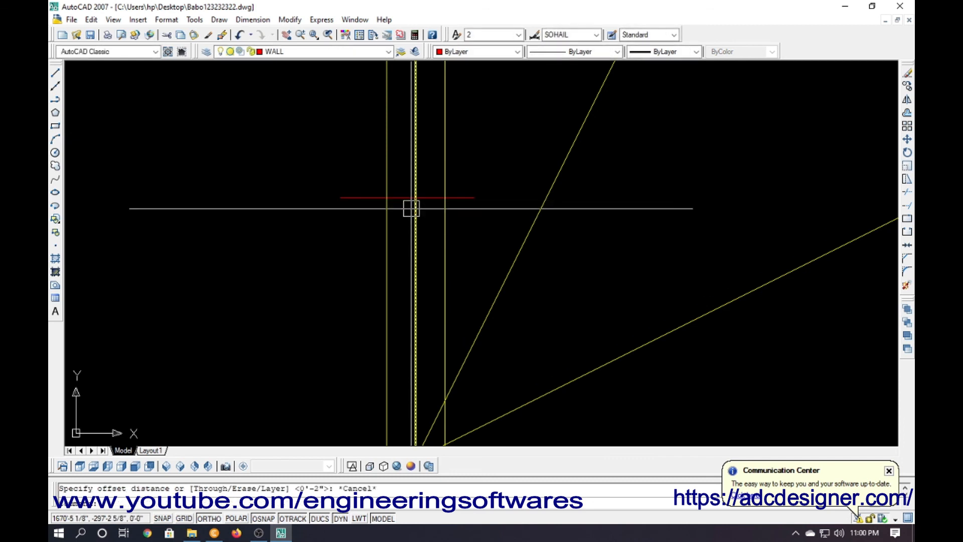
Offset the short horizontal line on the staircase's outer edge once upward and once downward by equal distances.
key(Return)
click(402, 197)
click(405, 174)
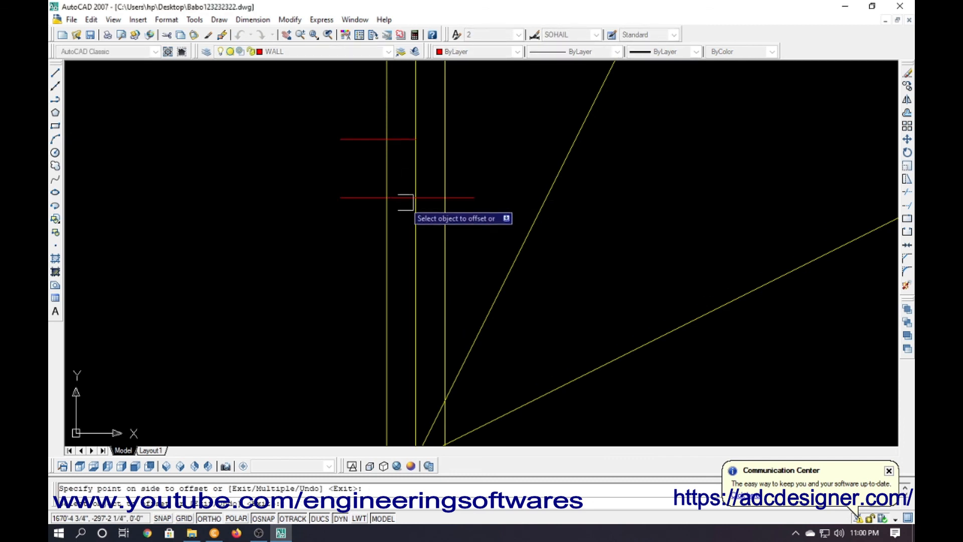
click(405, 202)
click(406, 226)
key(Escape)
Draw the break mark's two diagonals, from the upper guide to the outer offset line and from the inner offset line to the lower guide.
text(L)
key(Return)
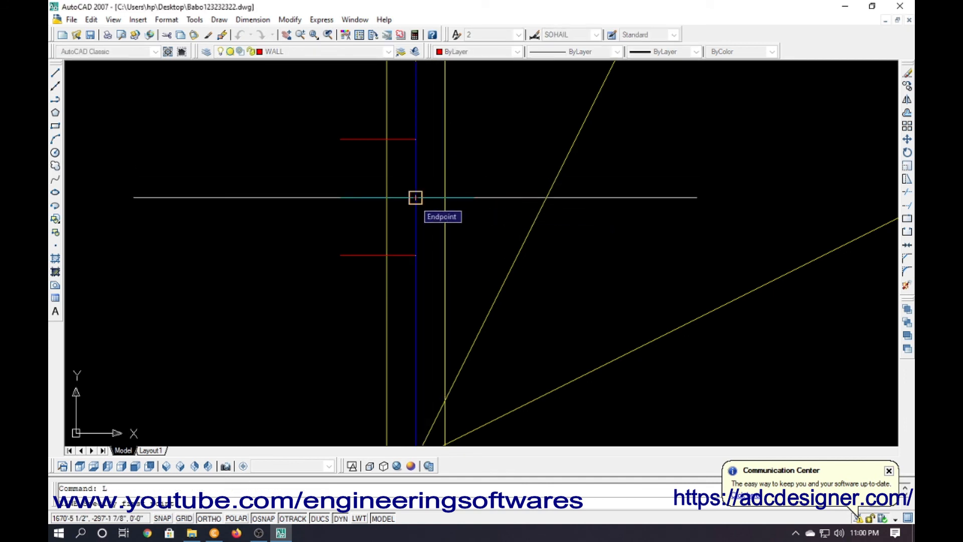
click(416, 140)
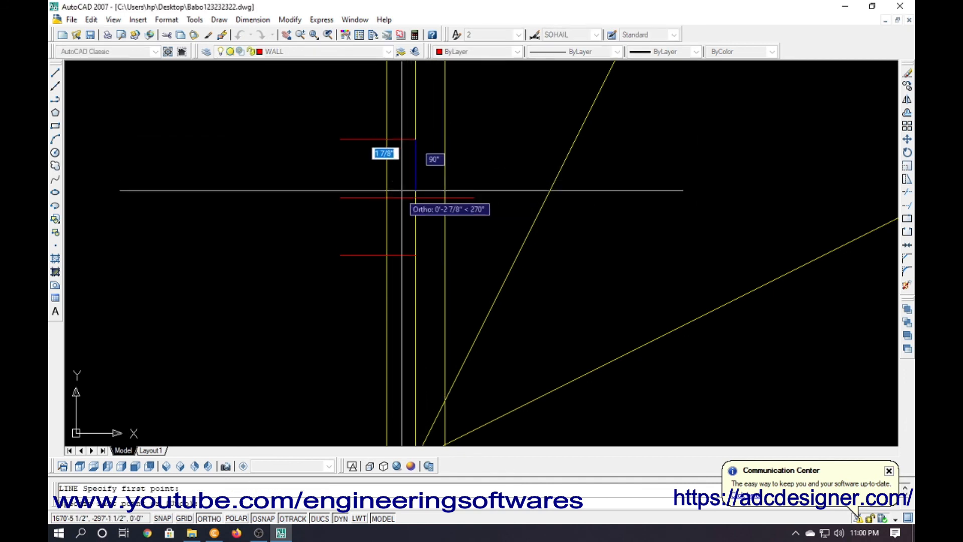
click(386, 198)
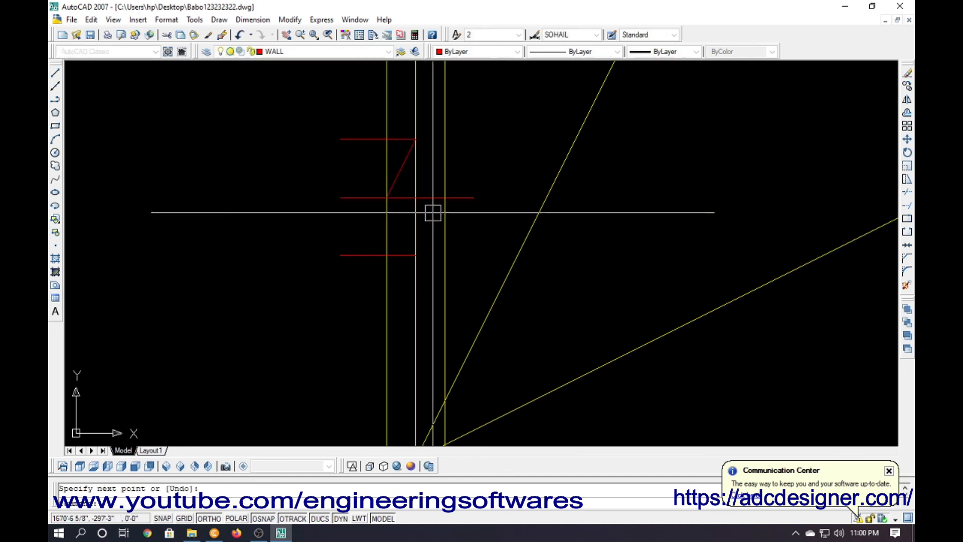
key(Return)
key(Return)
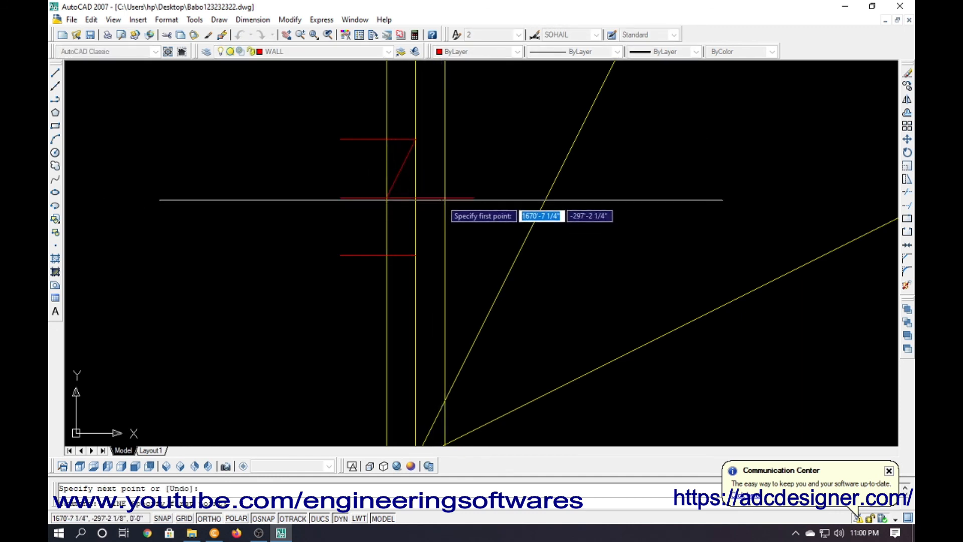
click(444, 198)
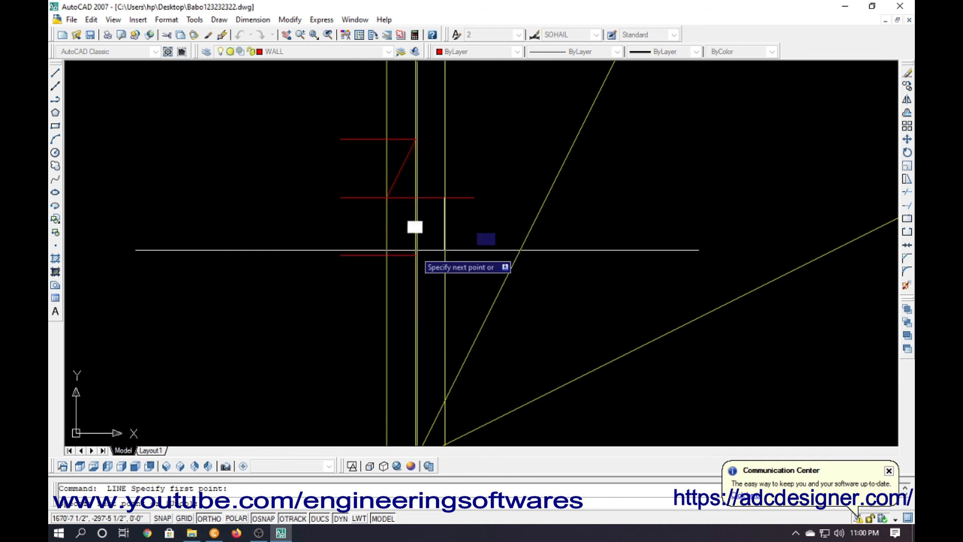
click(416, 255)
key(Escape)
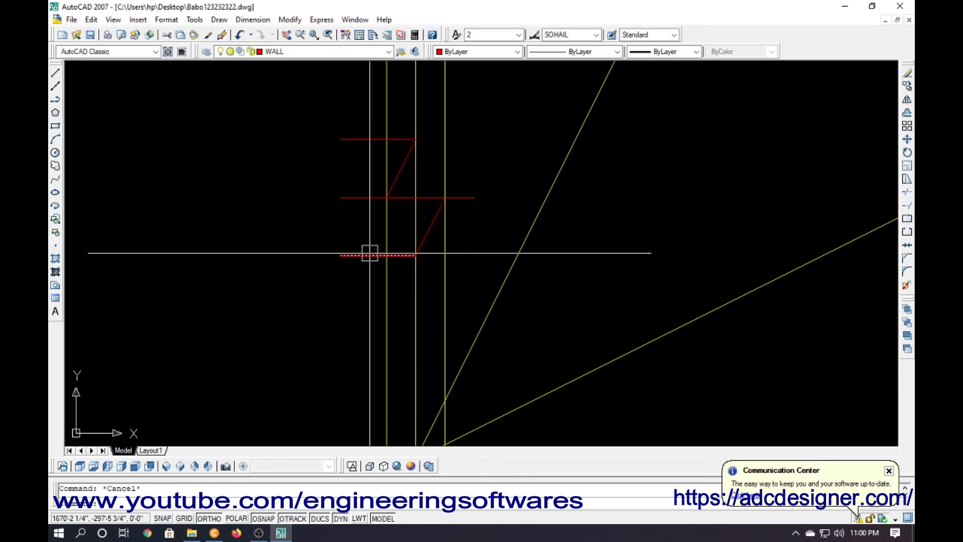
Erase the lower horizontal guide line and the two vertical offset lines around the break mark.
key(Delete)
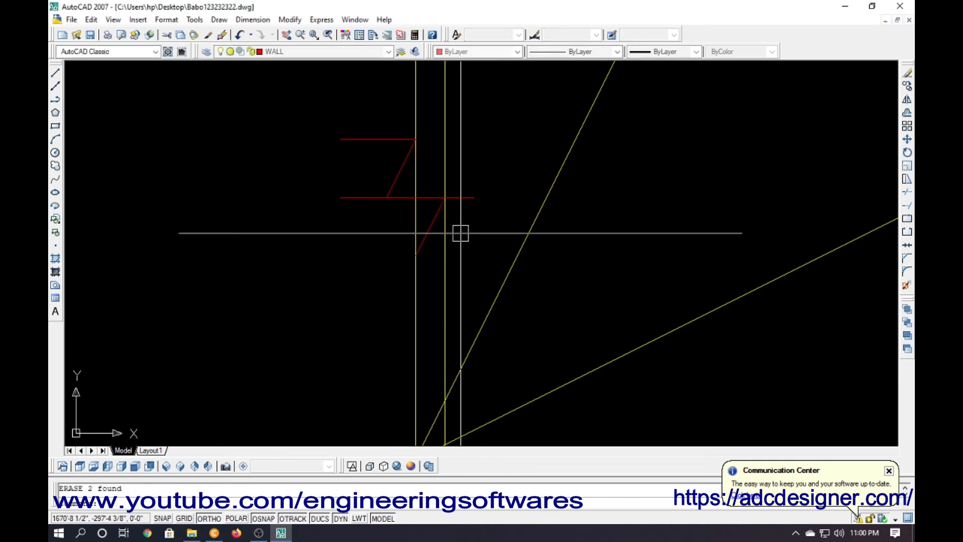
click(444, 244)
key(Delete)
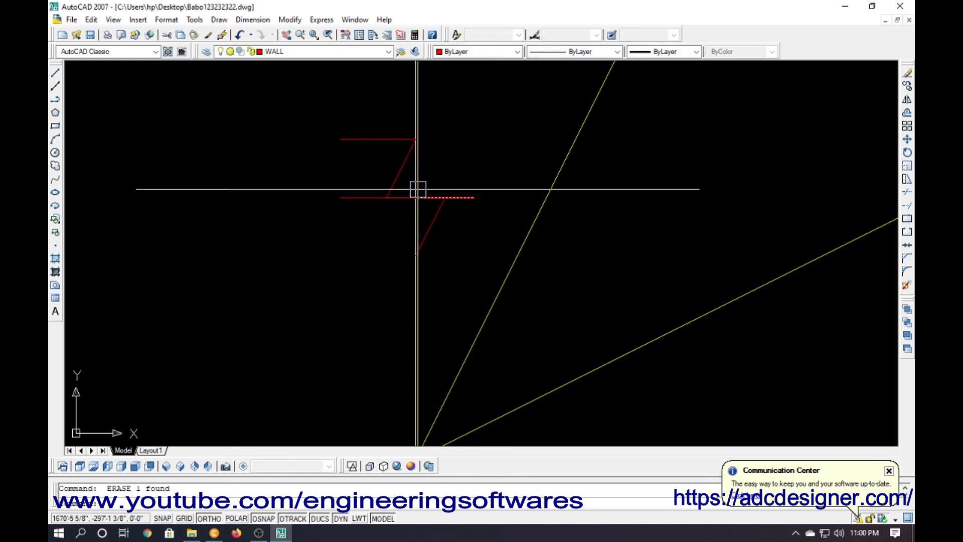
click(398, 180)
key(Delete)
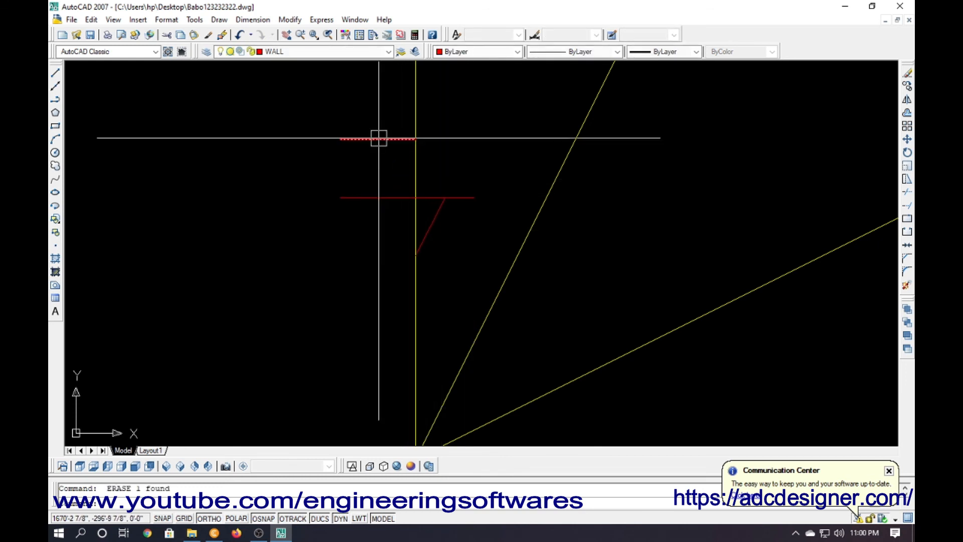
key(ctrl+z)
Erase the upper horizontal guide line at the top of the break mark.
click(385, 142)
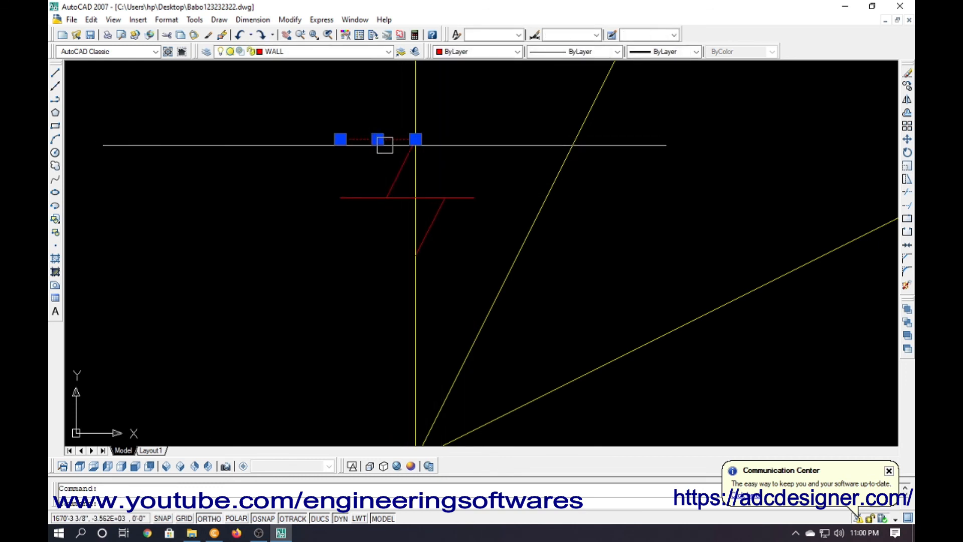
text(E)
key(Return)
Trim the crossing line's outer ends and the stair edge between the diagonals to leave a clean zigzag break mark.
text(TR)
key(Return)
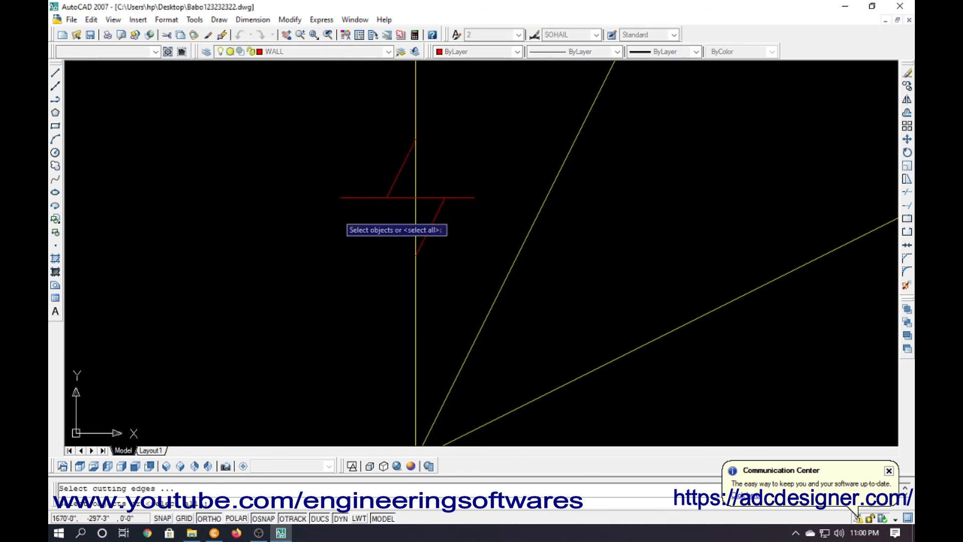
key(Return)
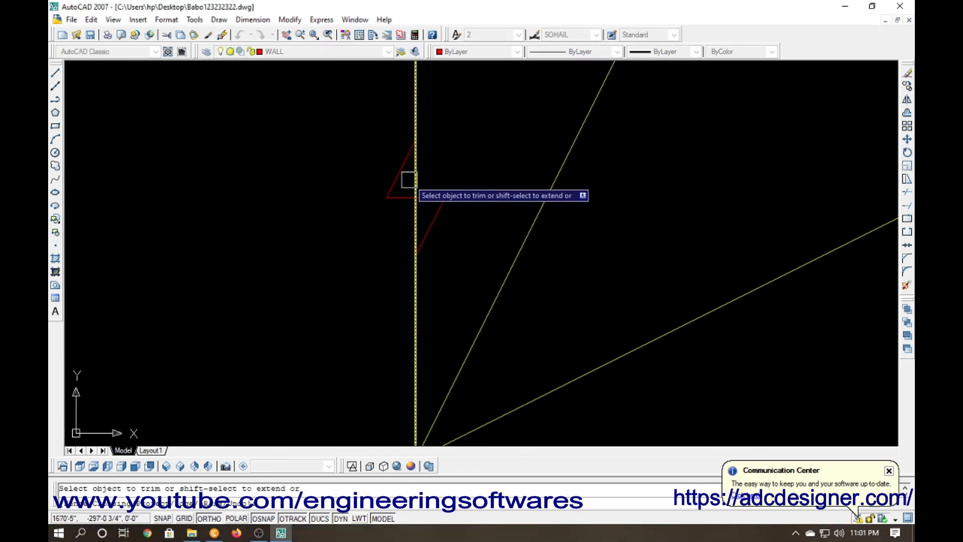
click(415, 200)
key(Escape)
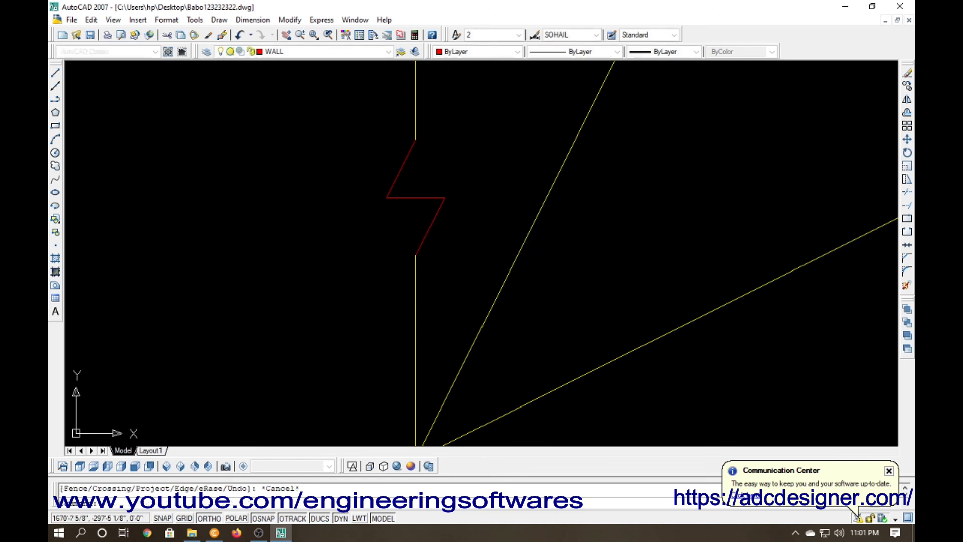
Change the color of the stair break mark's zigzag lines to Yellow.
click(446, 244)
click(366, 173)
click(477, 51)
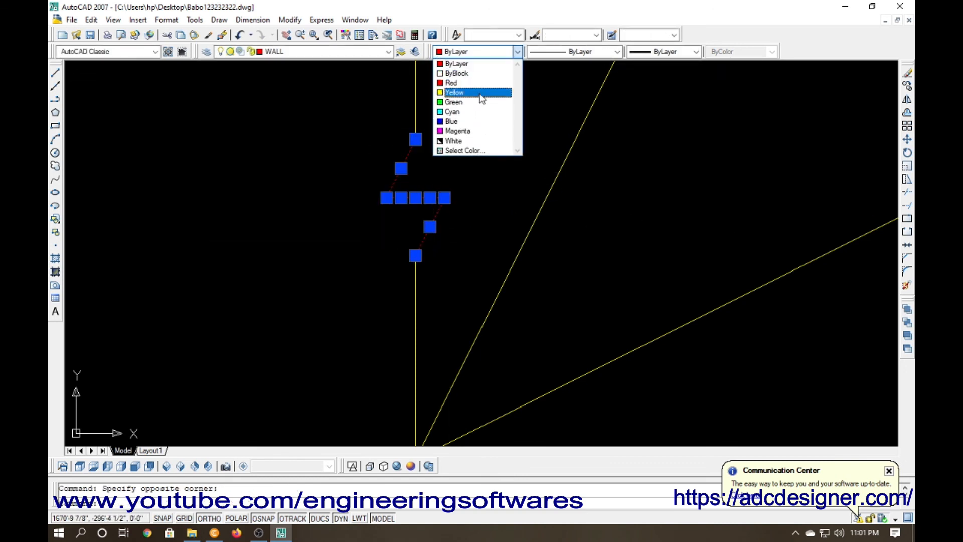
click(479, 94)
key(Escape)
Copy the door of the right plan's upper-left bath into the left plan's drawing room, beside the lower wall opening.
scroll(562, 217, down, 5)
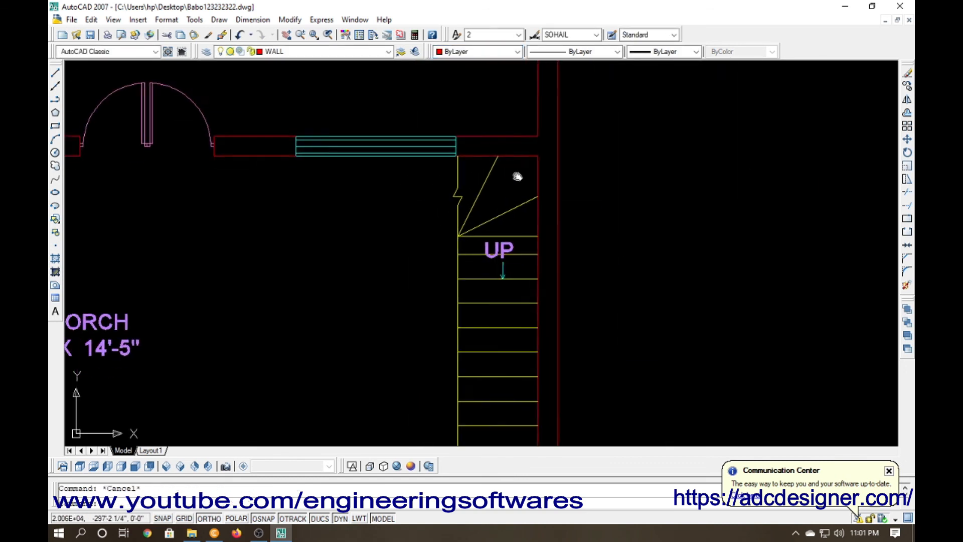
scroll(563, 160, down, 2)
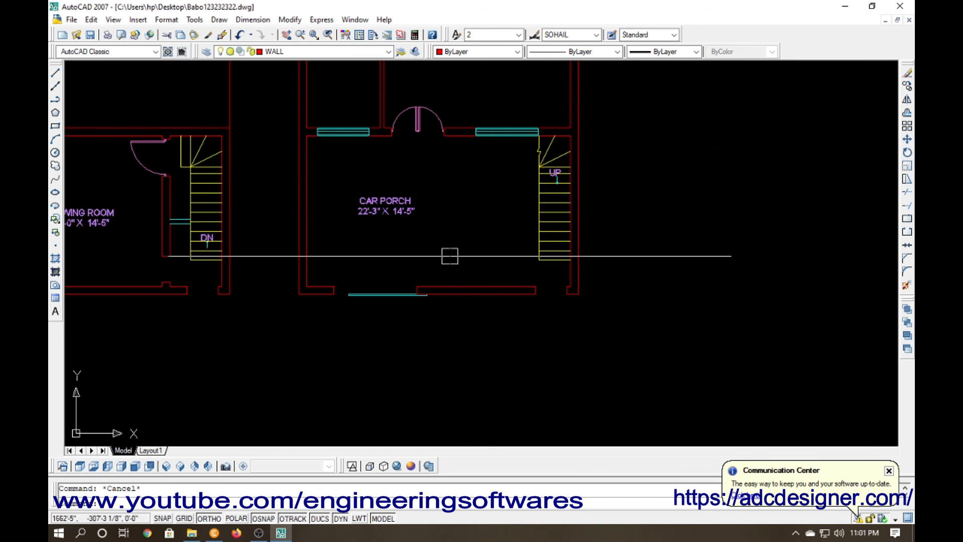
scroll(450, 256, down, 4)
scroll(362, 279, up, 2)
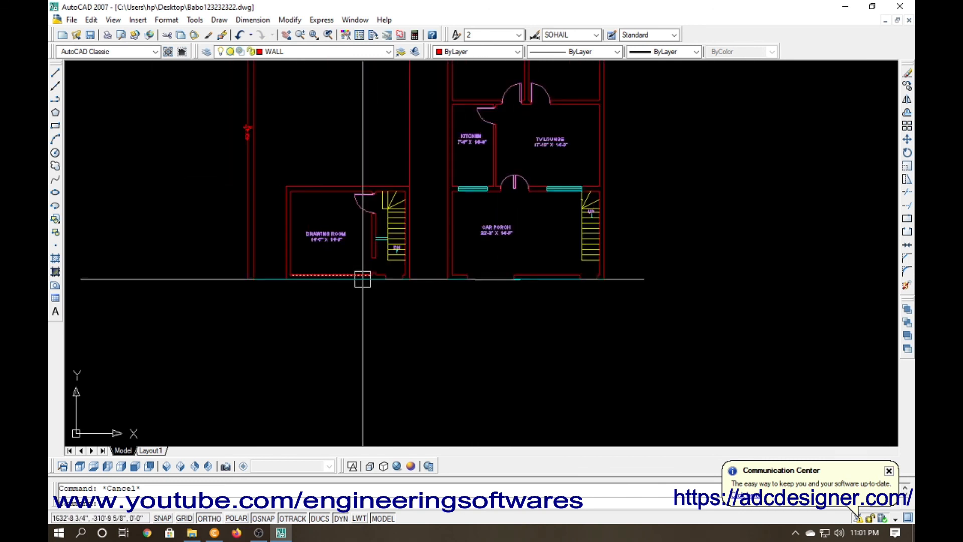
scroll(362, 279, down, 2)
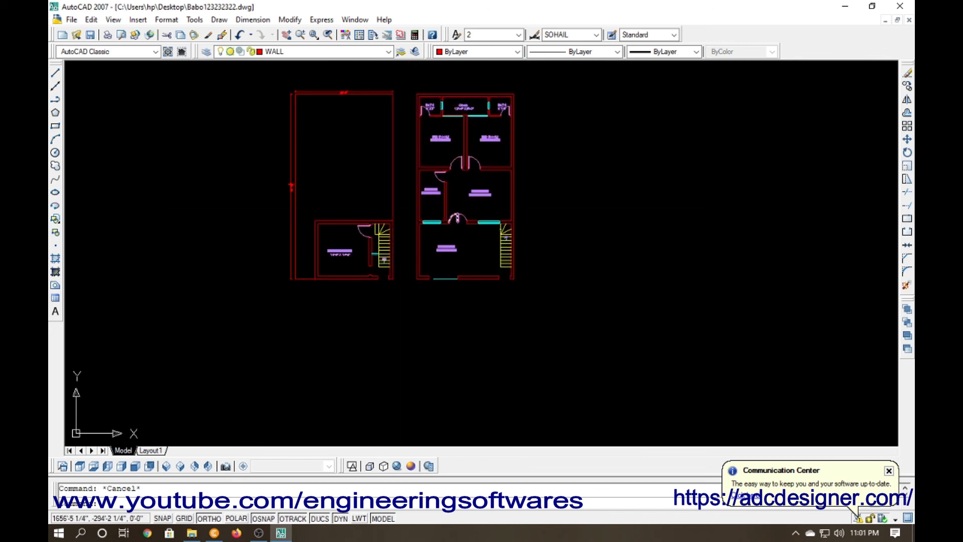
scroll(431, 115, up, 2)
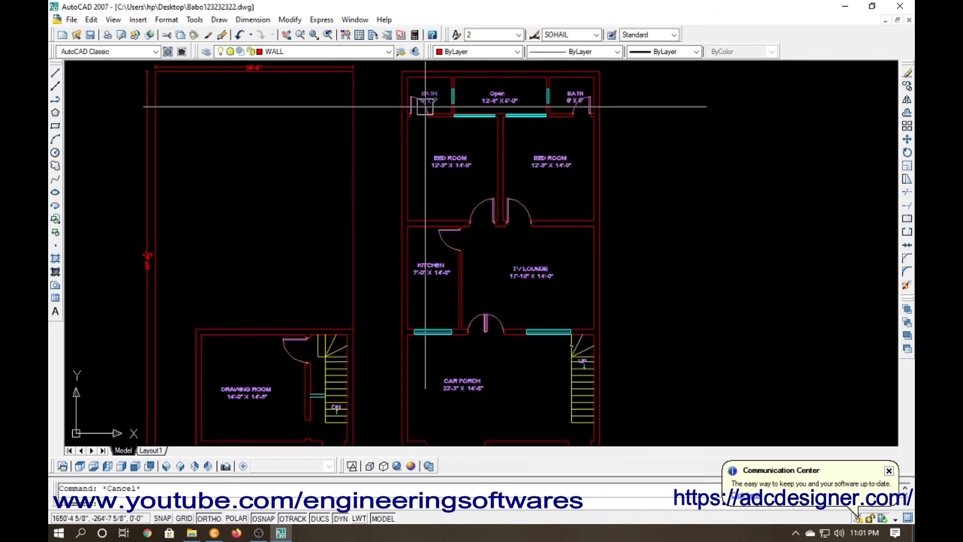
click(423, 107)
scroll(415, 117, up, 3)
key(Escape)
click(397, 93)
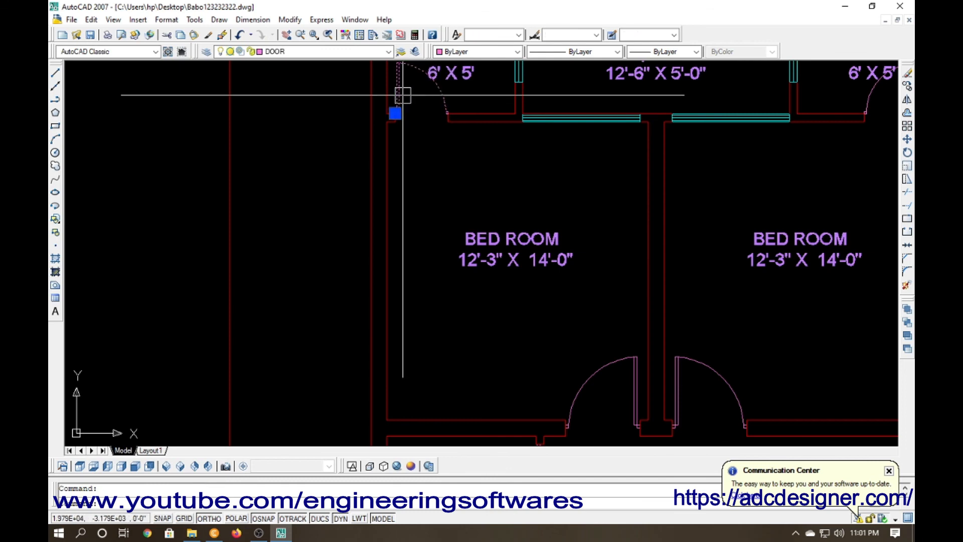
text(co)
key(Return)
click(408, 132)
scroll(409, 132, down, 7)
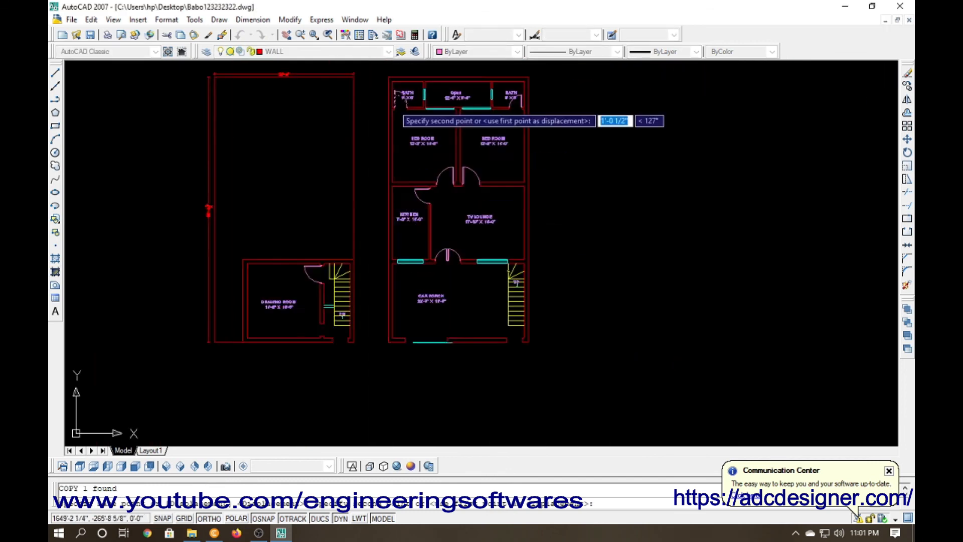
scroll(369, 204, up, 7)
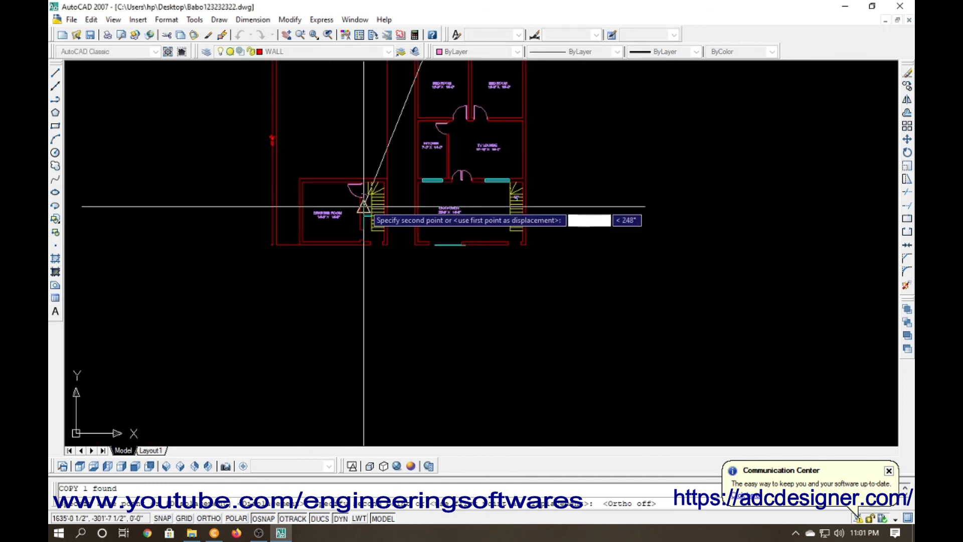
click(317, 325)
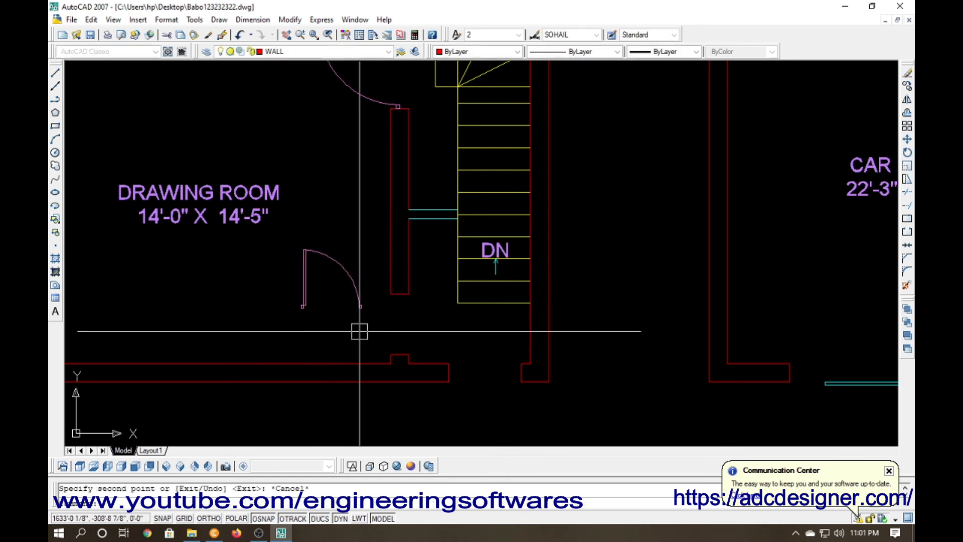
key(Escape)
Rotate the copied door 90 degrees clockwise.
key(Return)
click(302, 301)
key(Return)
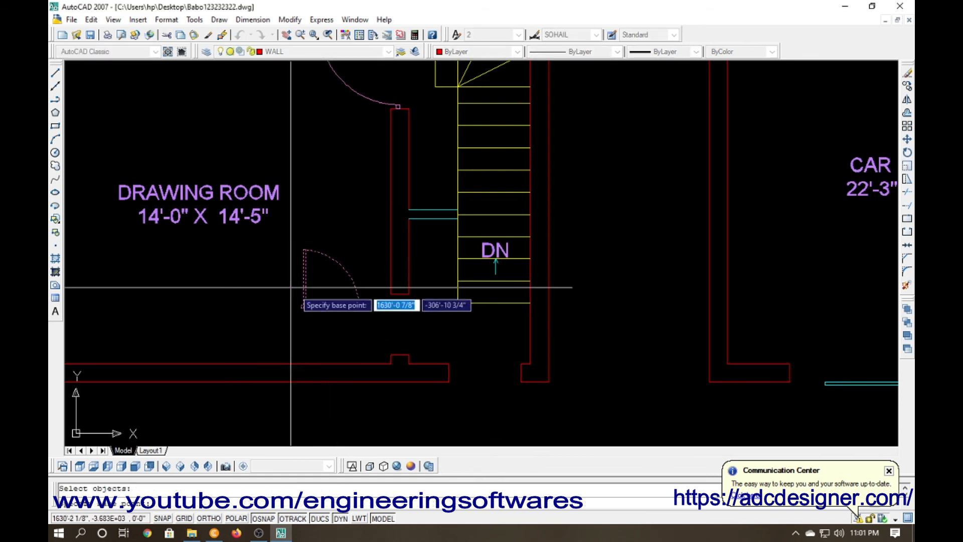
click(296, 298)
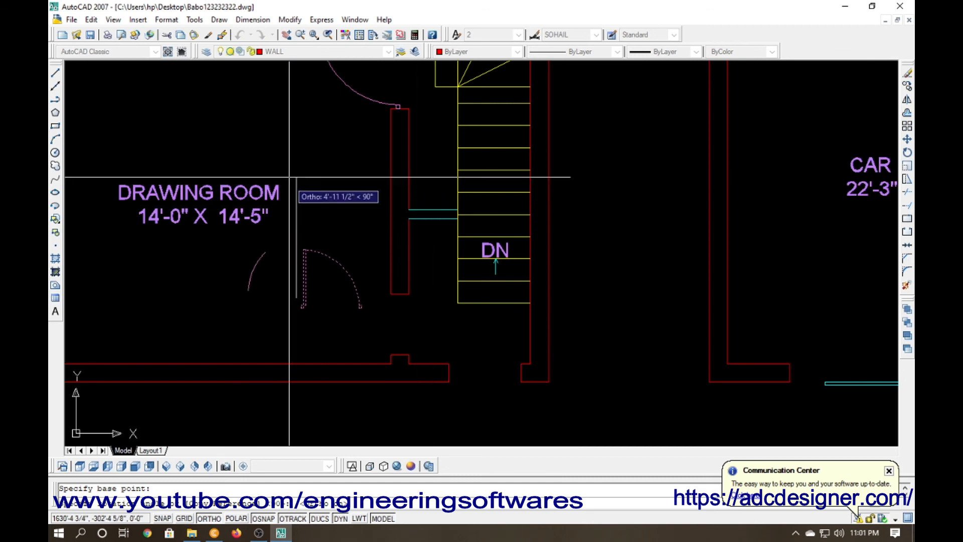
click(287, 328)
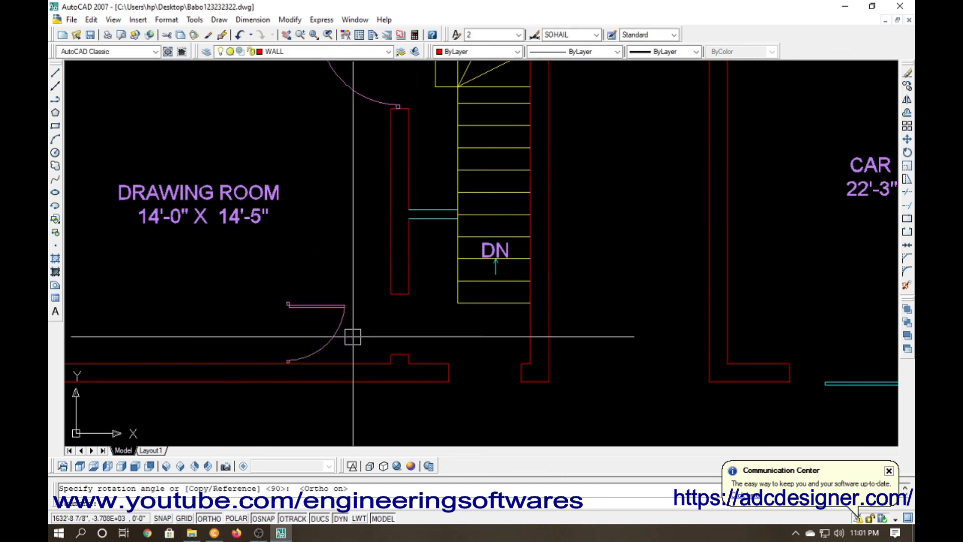
Mirror the rotated door about a horizontal line above it and erase the original below.
text(mi)
key(Return)
click(338, 327)
key(Return)
click(334, 284)
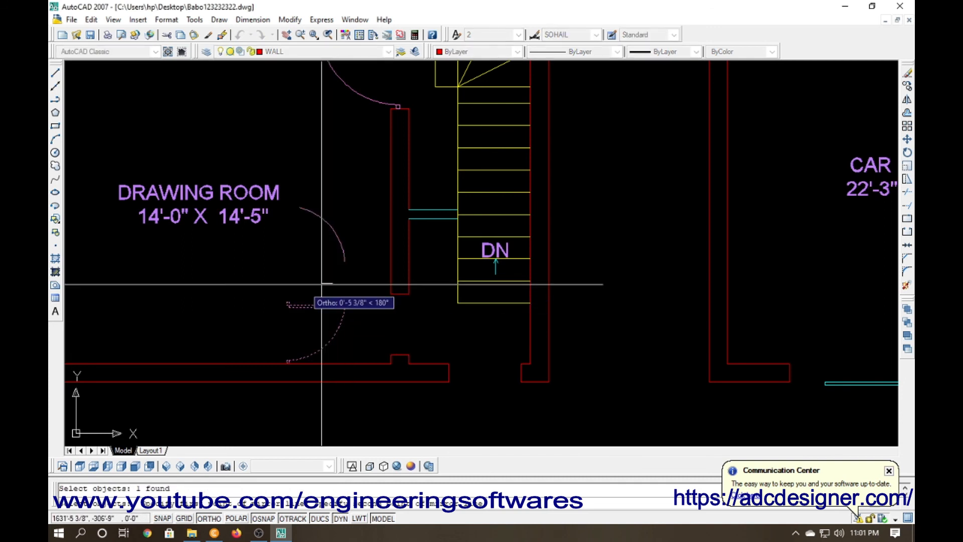
click(269, 287)
key(Return)
click(313, 296)
click(283, 323)
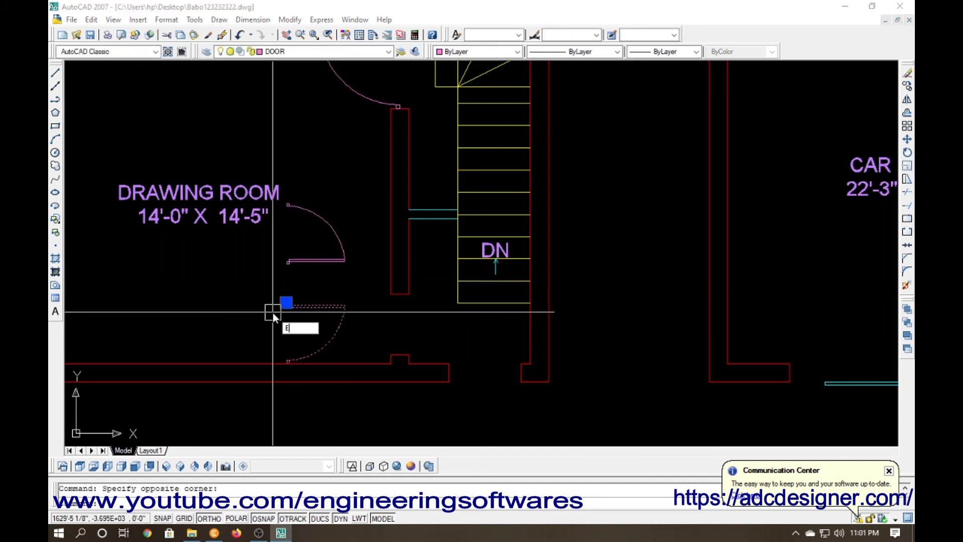
key(Return)
Align the mirrored door's two jamb points with the midpoints of the opening's lower and upper wall ends, scaling it to fit.
text(AL)
key(Return)
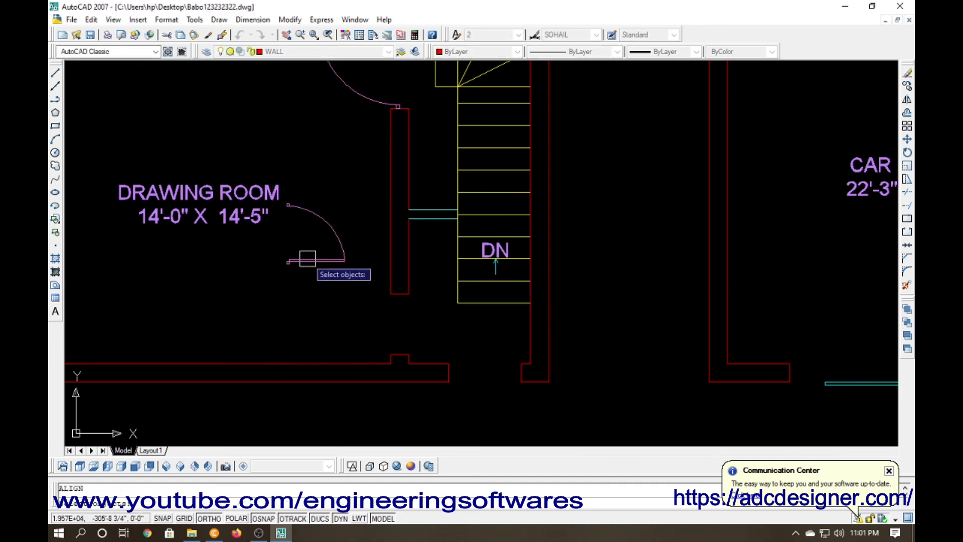
click(307, 259)
key(Return)
scroll(287, 265, up, 6)
click(284, 261)
scroll(284, 260, down, 4)
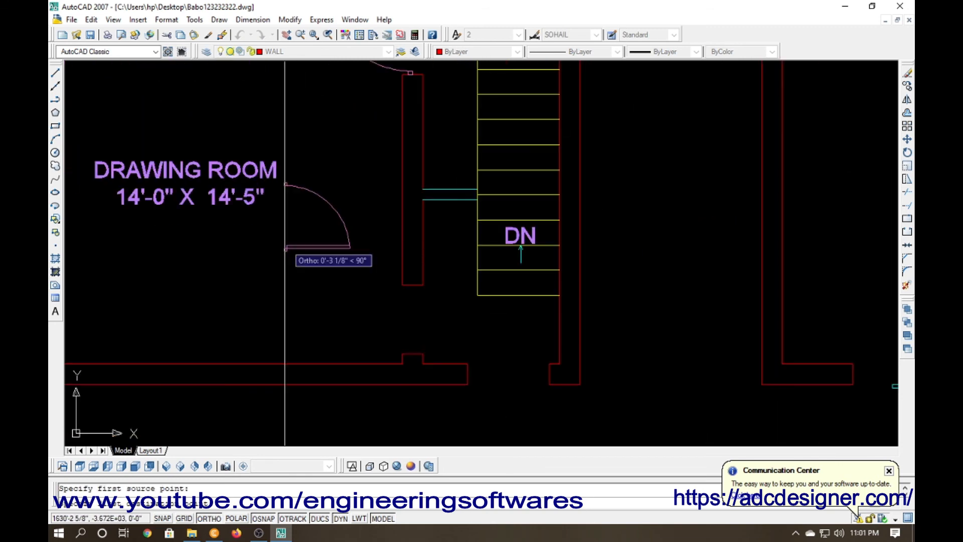
click(412, 353)
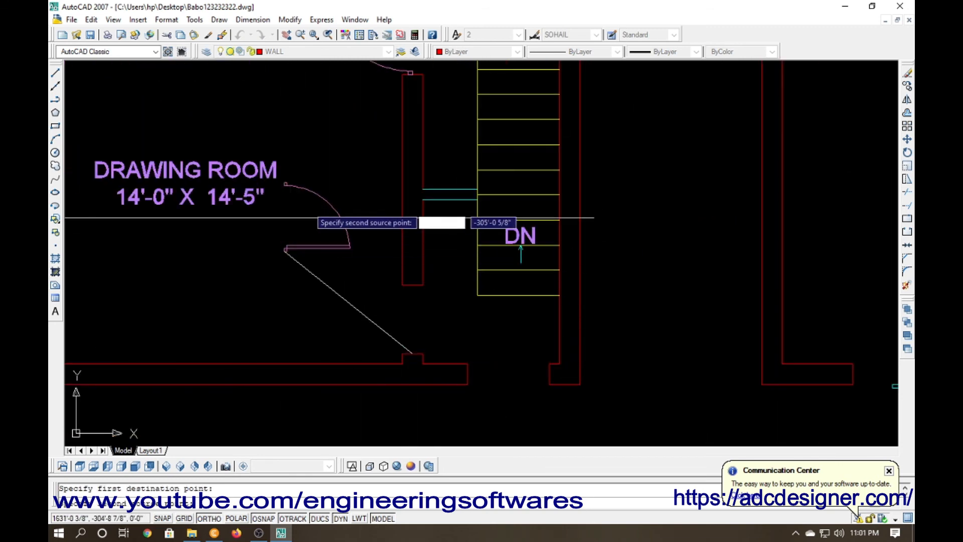
scroll(276, 184, up, 5)
click(301, 189)
scroll(301, 190, down, 5)
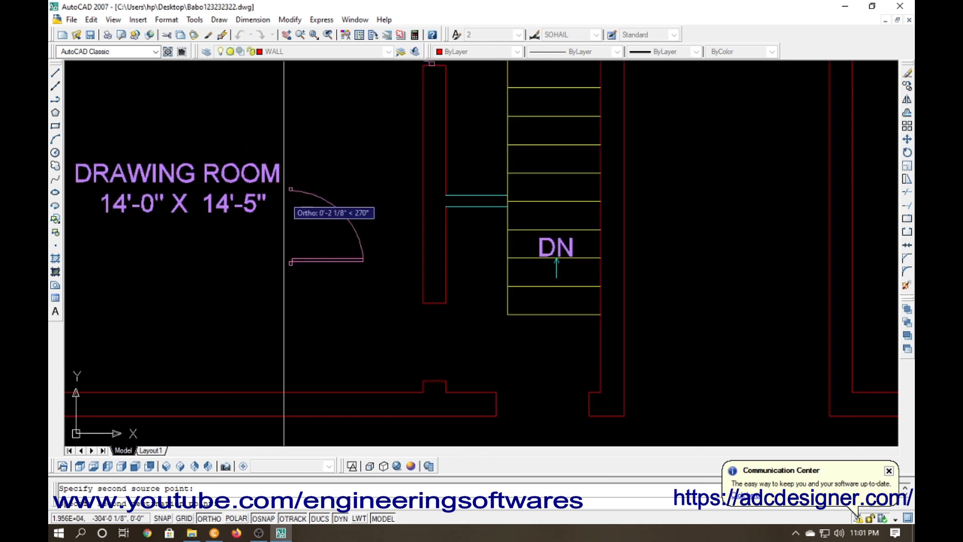
click(434, 304)
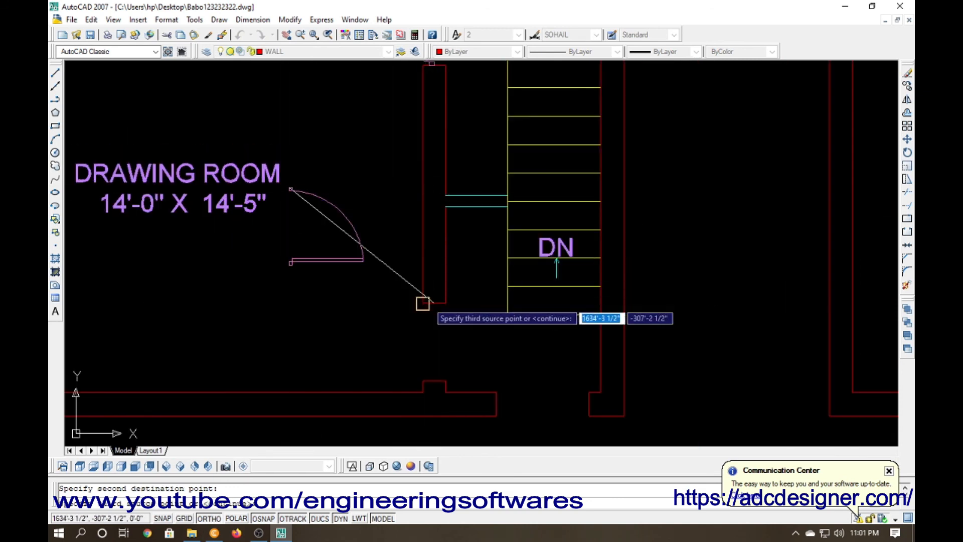
key(Return)
text(Y)
key(Return)
scroll(357, 295, down, 4)
key(Escape)
scroll(401, 338, up, 6)
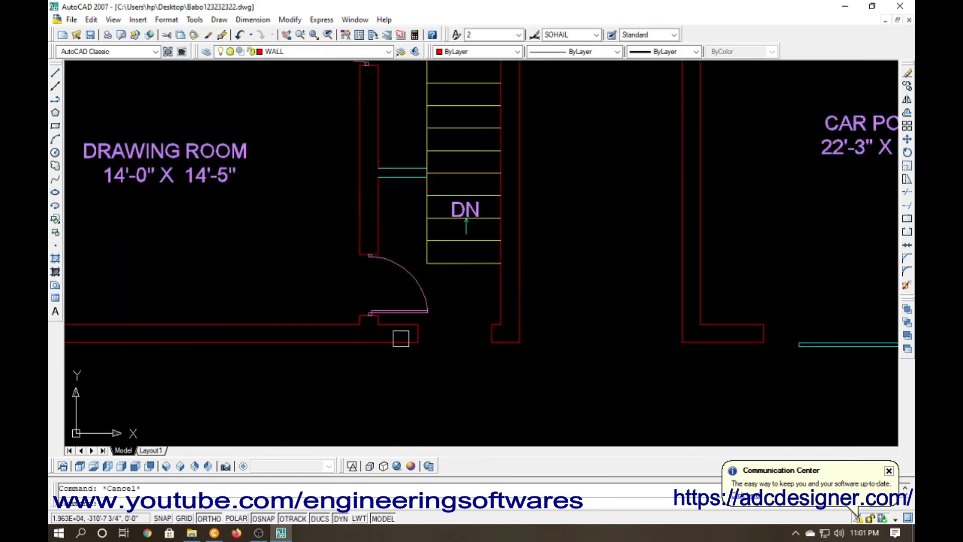
scroll(376, 336, down, 9)
scroll(417, 344, up, 6)
scroll(424, 346, up, 2)
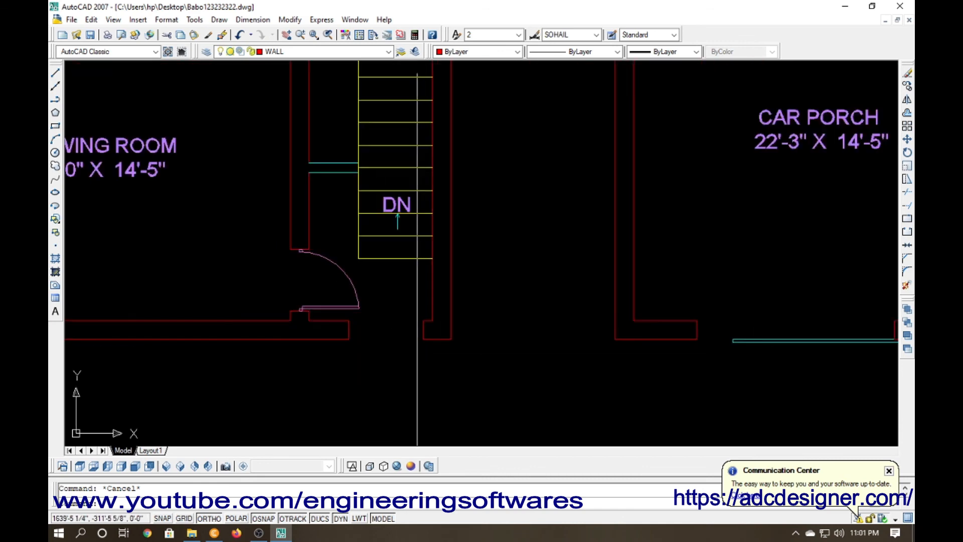
scroll(441, 359, down, 6)
scroll(376, 358, down, 5)
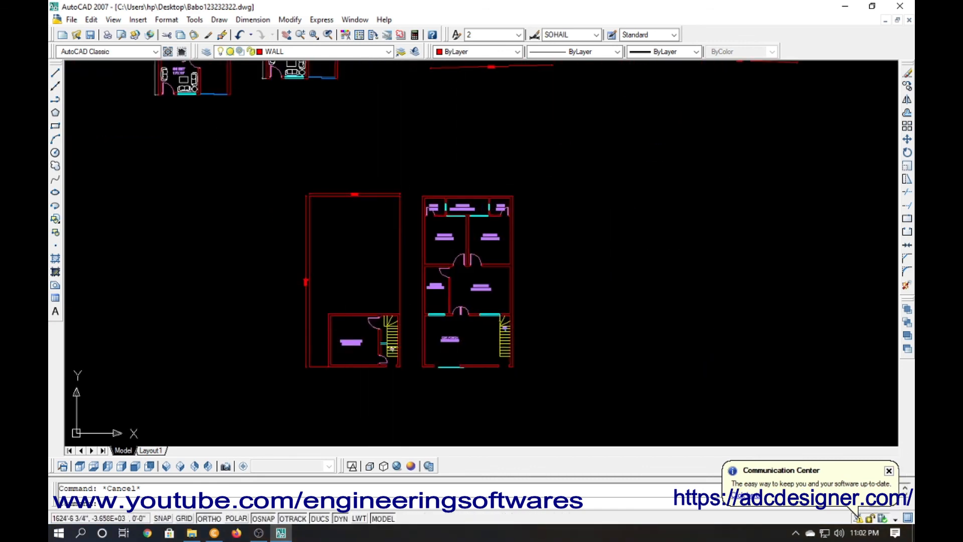
Copy the CAR PORCH label freely to a spot below the left plan, with Ortho off.
scroll(401, 358, up, 5)
click(439, 307)
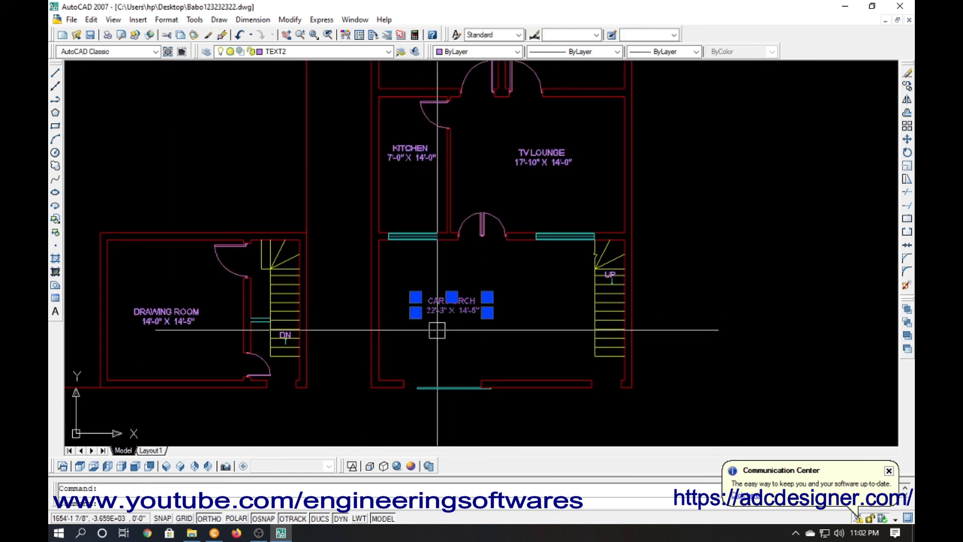
text(co)
key(Return)
click(434, 332)
scroll(402, 361, down, 3)
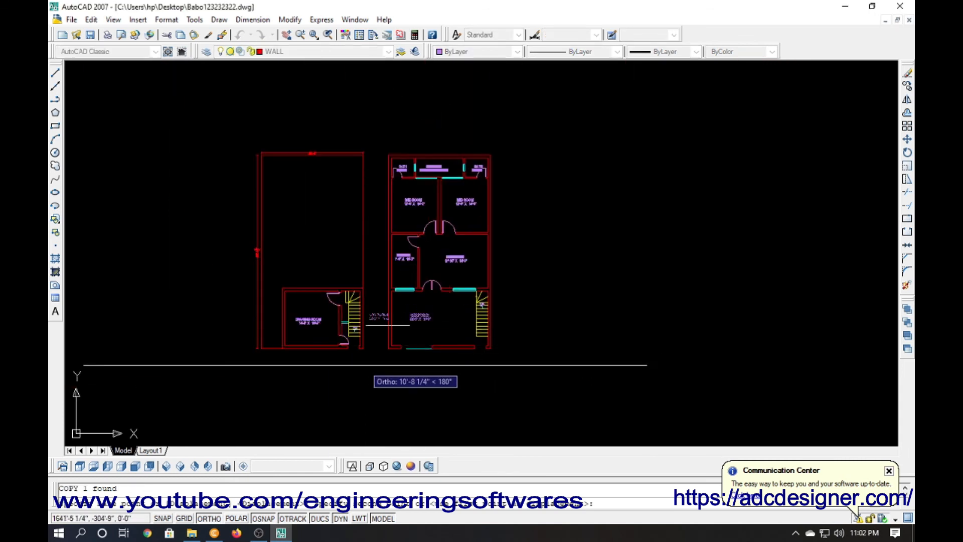
key(F8)
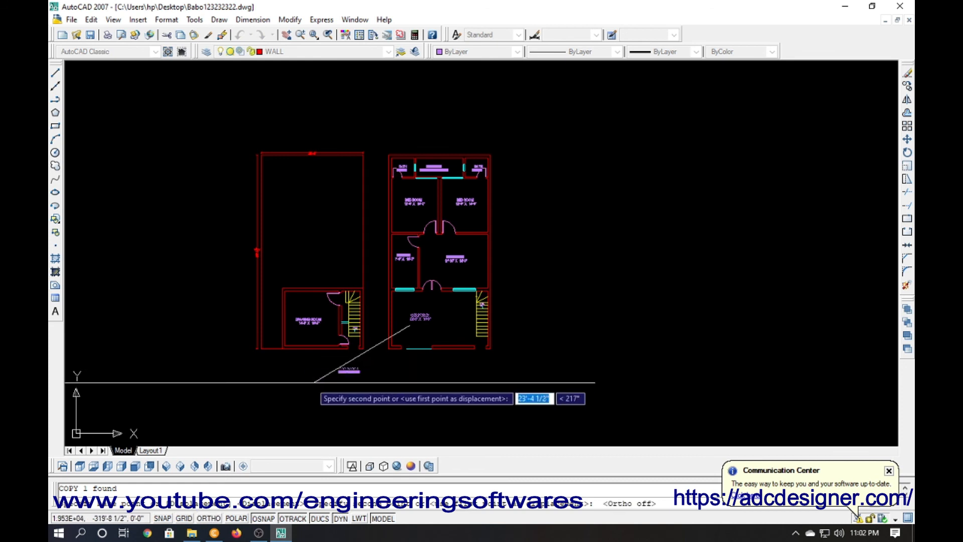
scroll(276, 379, up, 3)
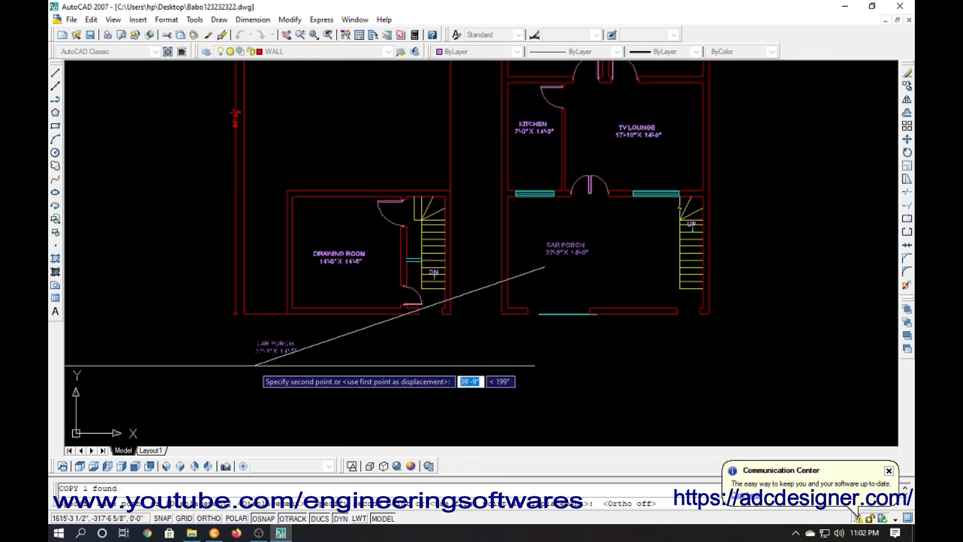
click(253, 365)
key(Return)
Change the copied label to BASEMENT PLAN with an 11" text height and widen its text frame to fit one line.
double_click(300, 353)
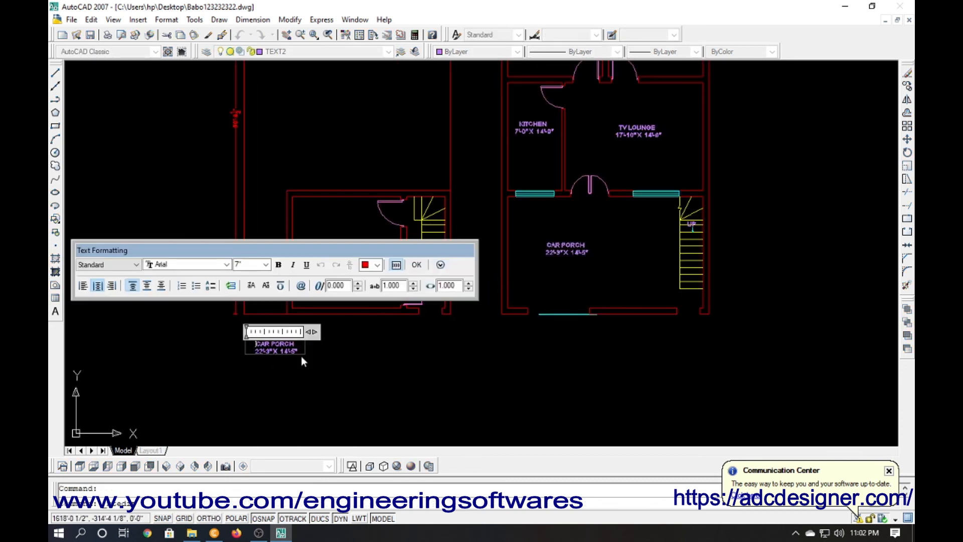
text(B4)
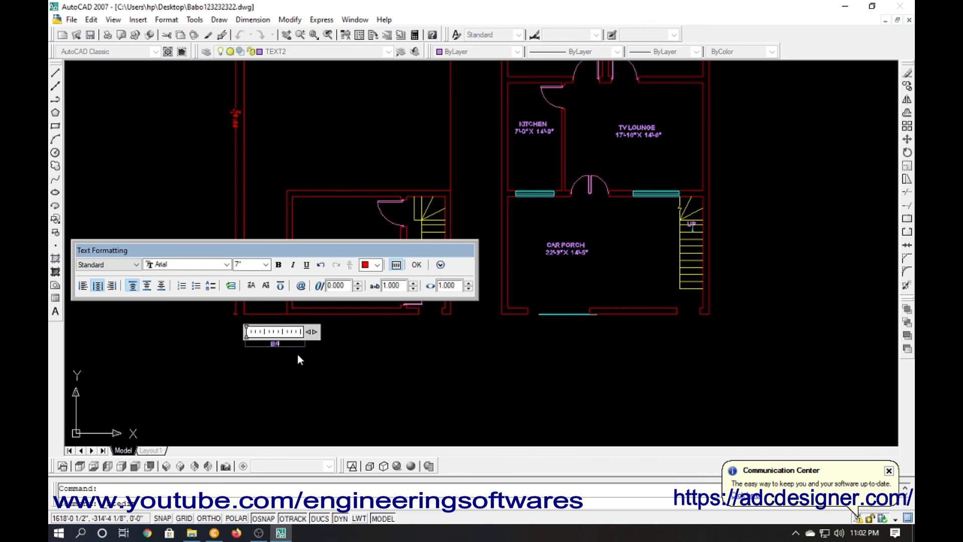
text(SEMENT PLAN)
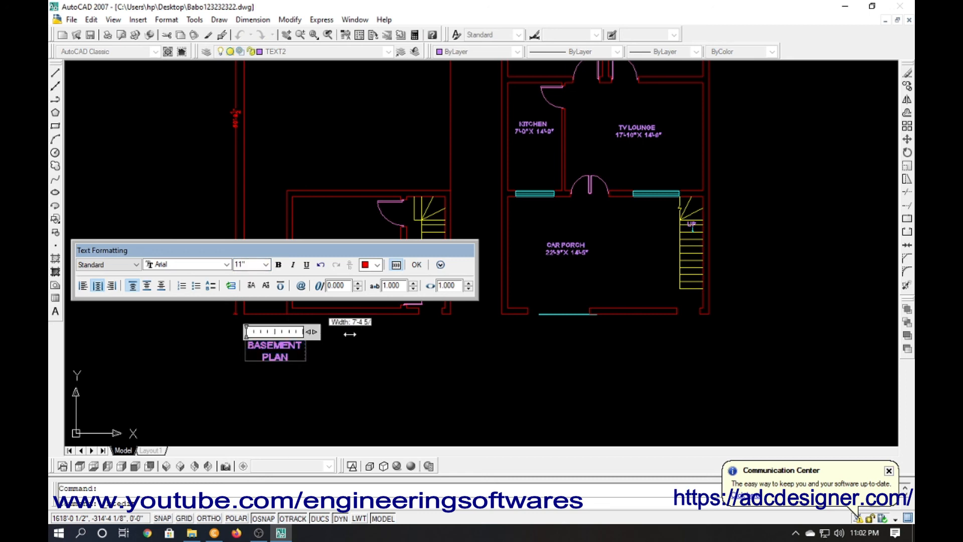
drag(349, 334, 370, 332)
click(420, 385)
scroll(291, 378, down, 3)
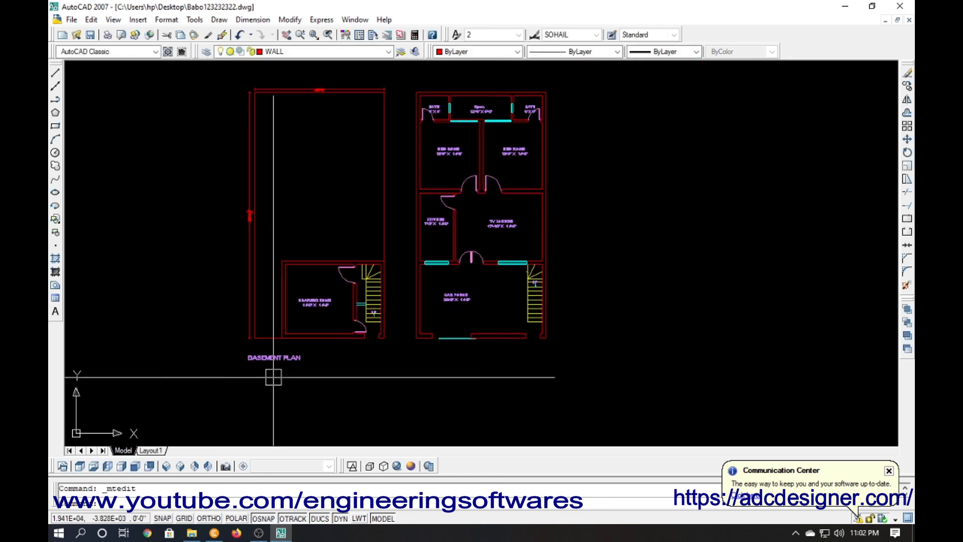
double_click(272, 364)
click(266, 372)
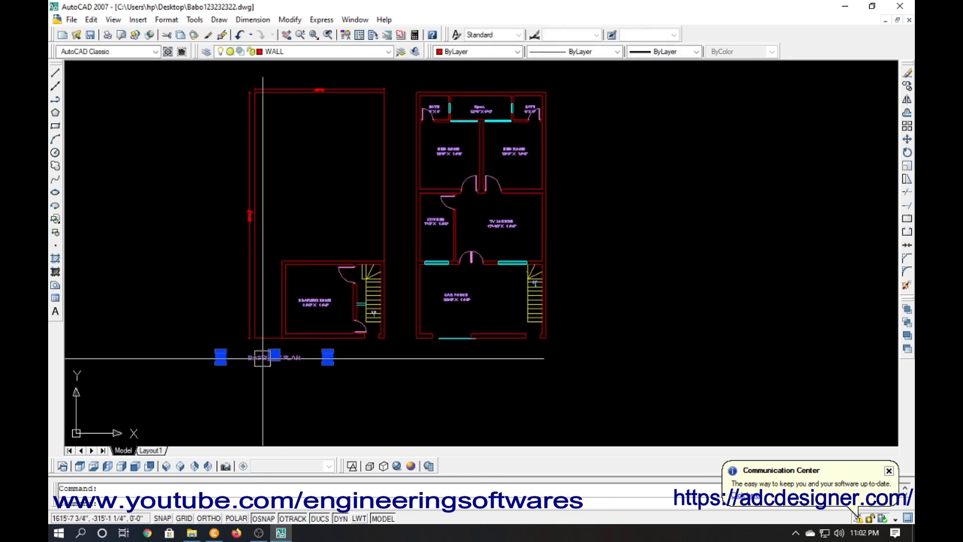
text(CO)
key(Return)
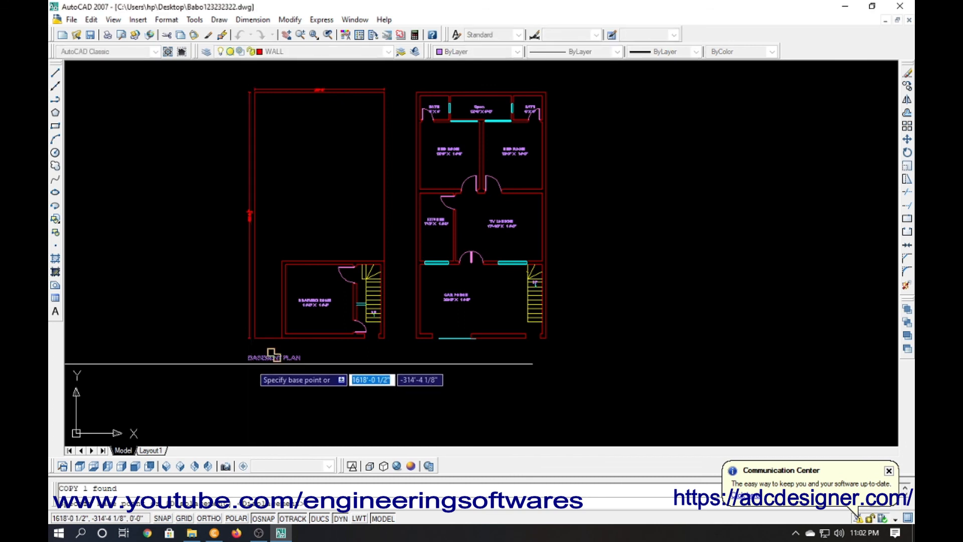
key(Escape)
double_click(301, 359)
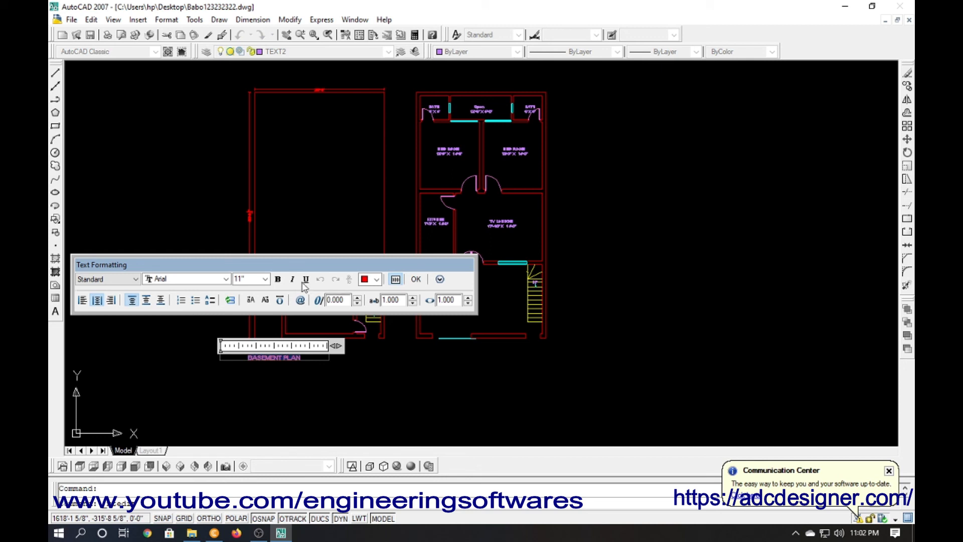
key(Escape)
key(Escape)
Underline the BASEMENT PLAN title and copy it horizontally to below the car porch of the right plan, with Ortho on.
click(267, 362)
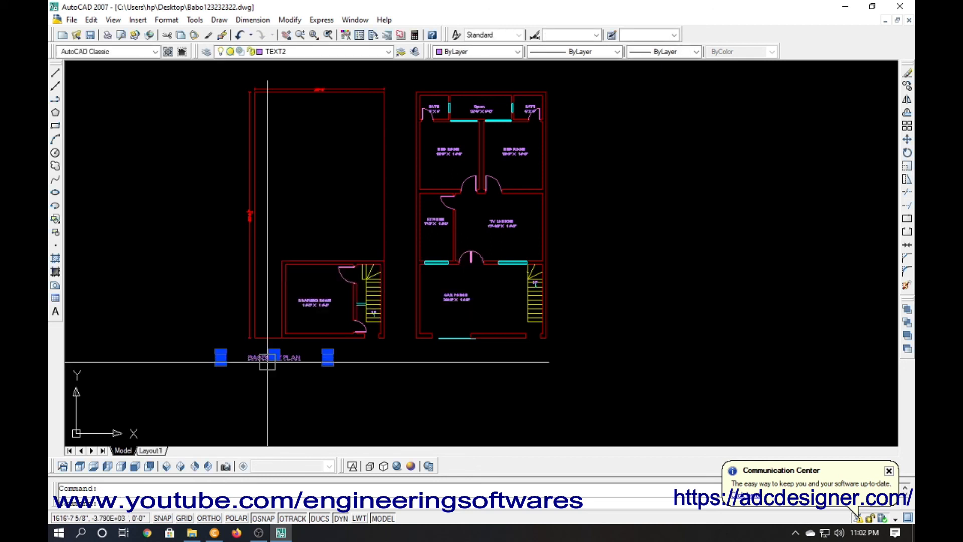
text(o)
key(Return)
click(300, 358)
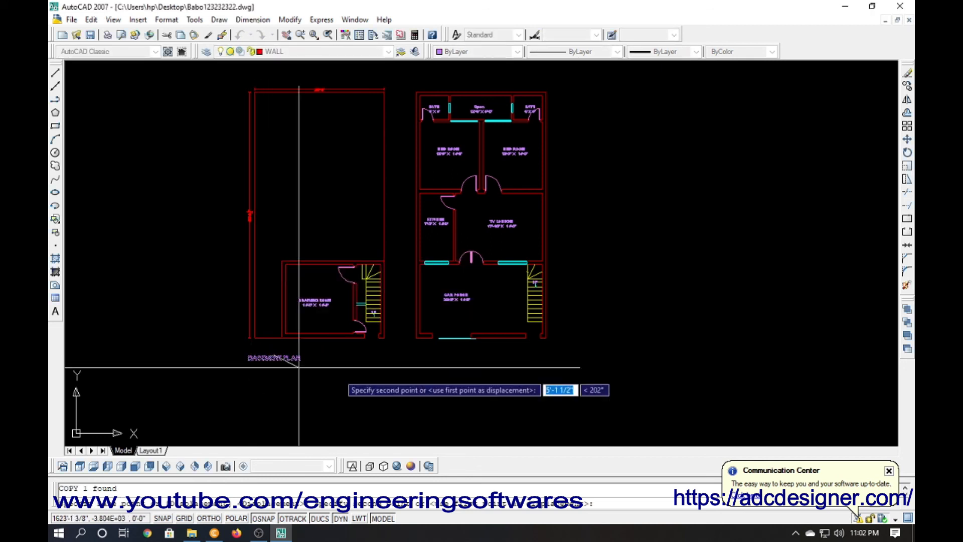
key(F8)
scroll(417, 373, up, 5)
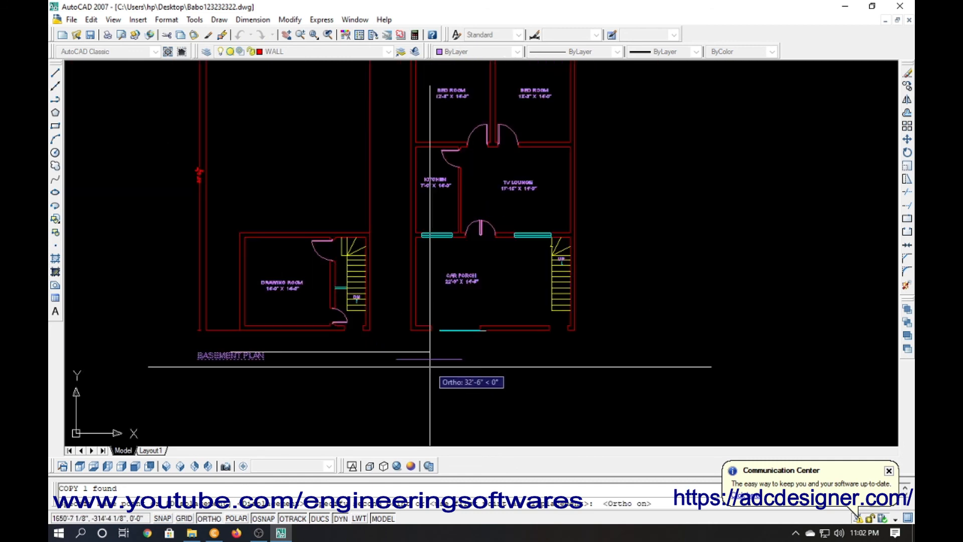
scroll(435, 363, up, 3)
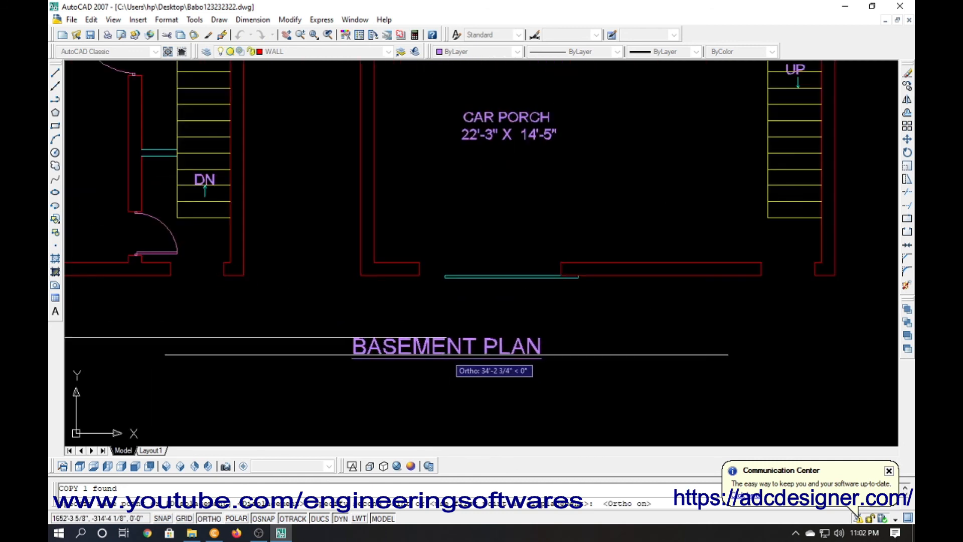
key(Escape)
Change the copied title below the right plan to GROUND FLOOR PLAN.
click(457, 366)
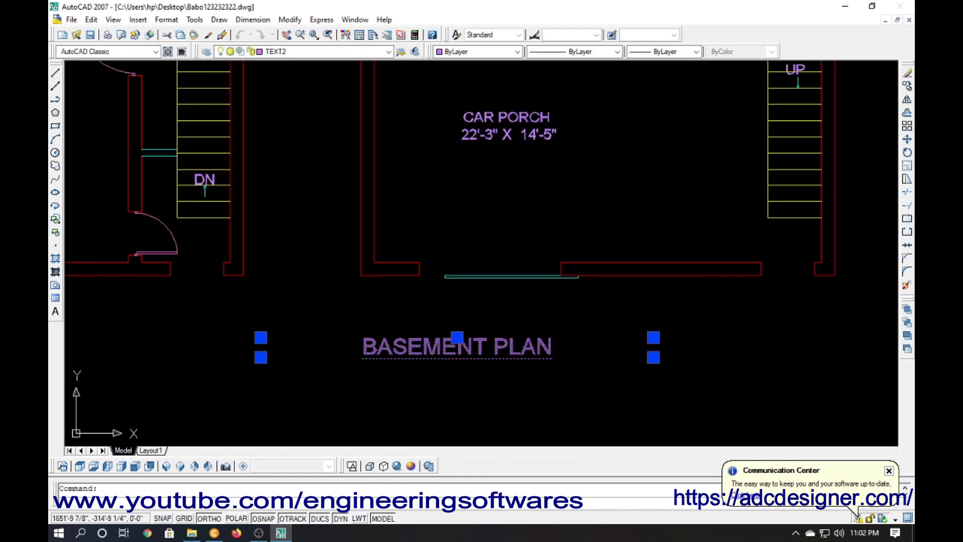
double_click(362, 347)
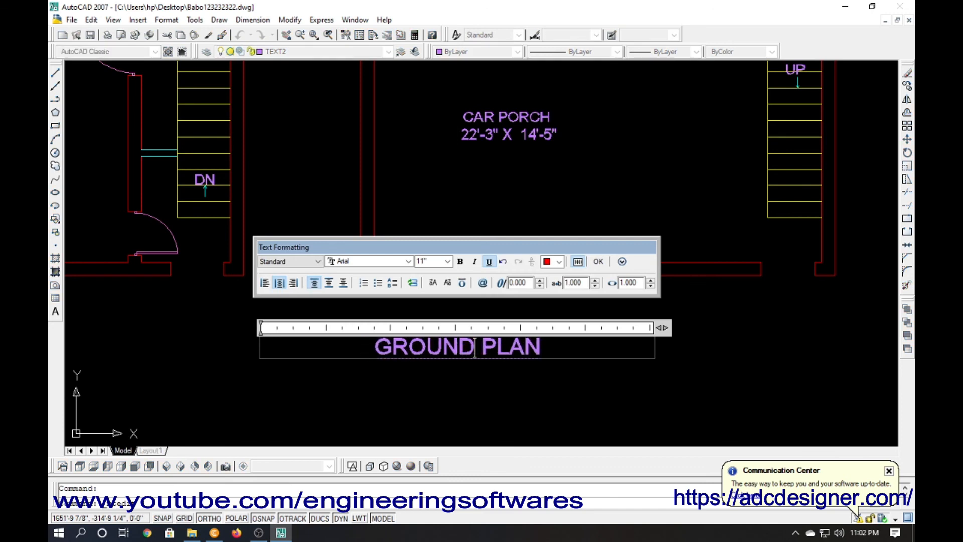
text(R)
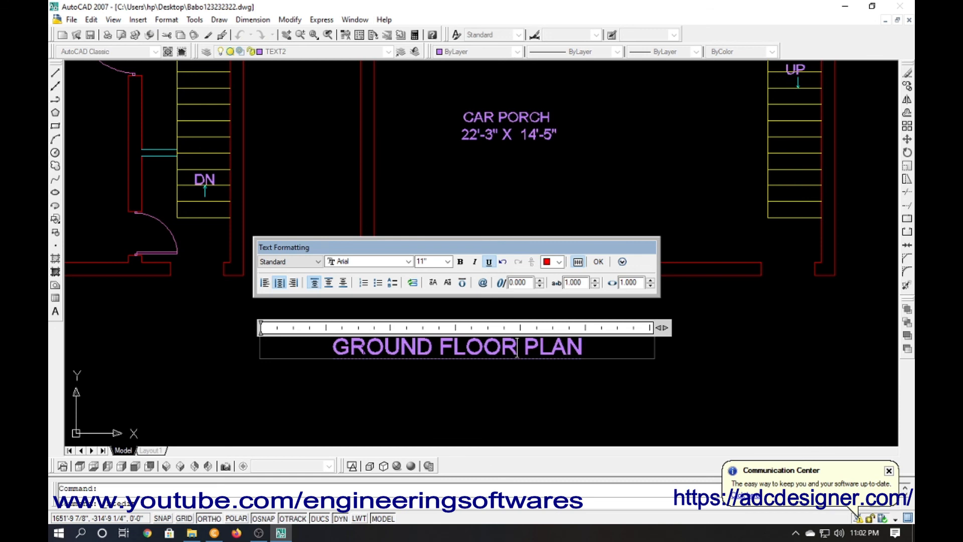
click(380, 391)
Move the GROUND FLOOR PLAN title about 2' horizontally to the right so it starts near the plan's left wall.
click(326, 363)
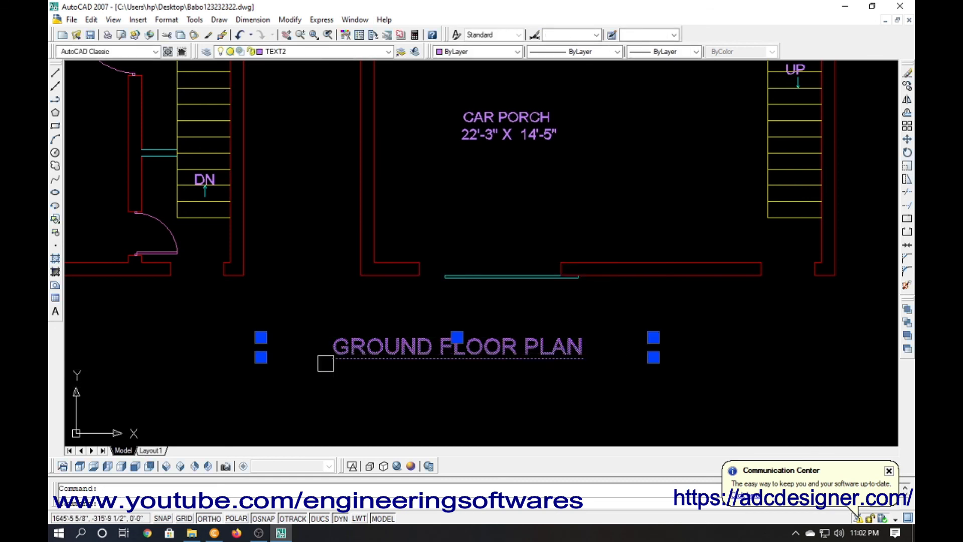
key(Return)
click(322, 395)
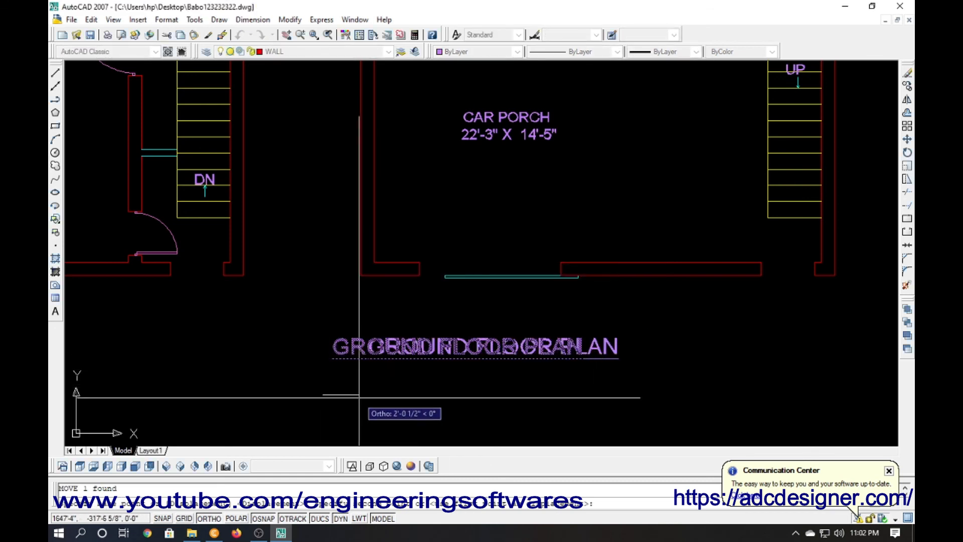
click(359, 397)
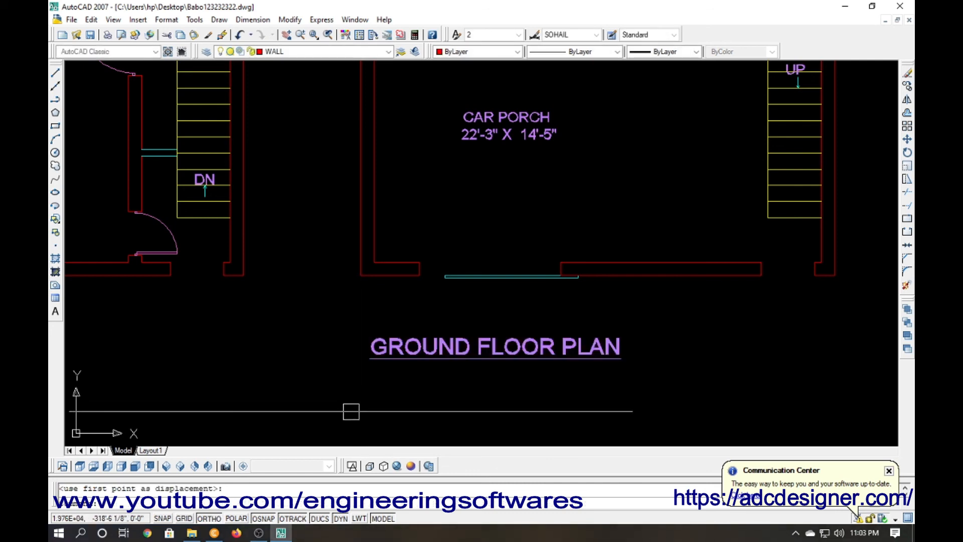
Move the BASEMENT PLAN title horizontally to the right so it starts in line with the left plan's outer left wall.
scroll(370, 402, down, 5)
middle_drag(370, 402, 405, 385)
scroll(178, 373, up, 5)
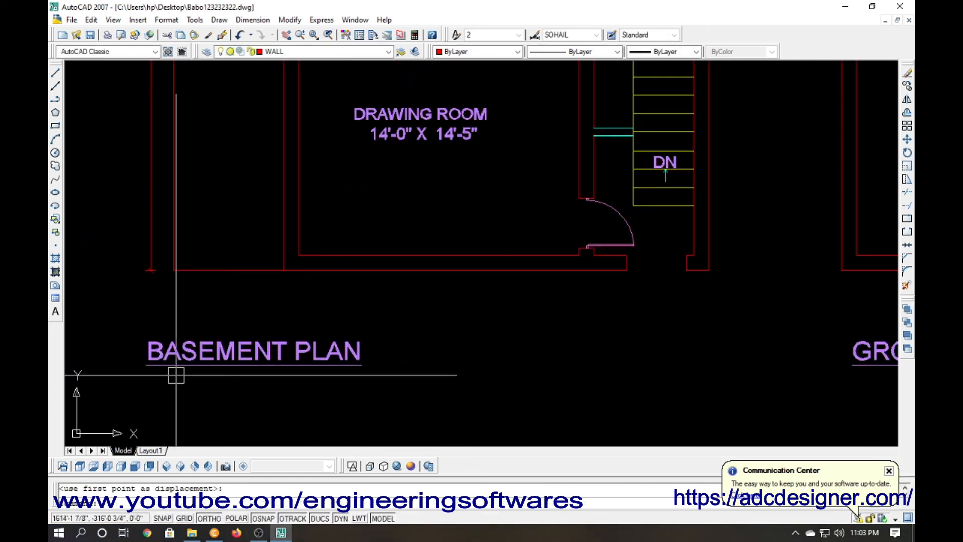
key(Return)
click(146, 365)
key(Return)
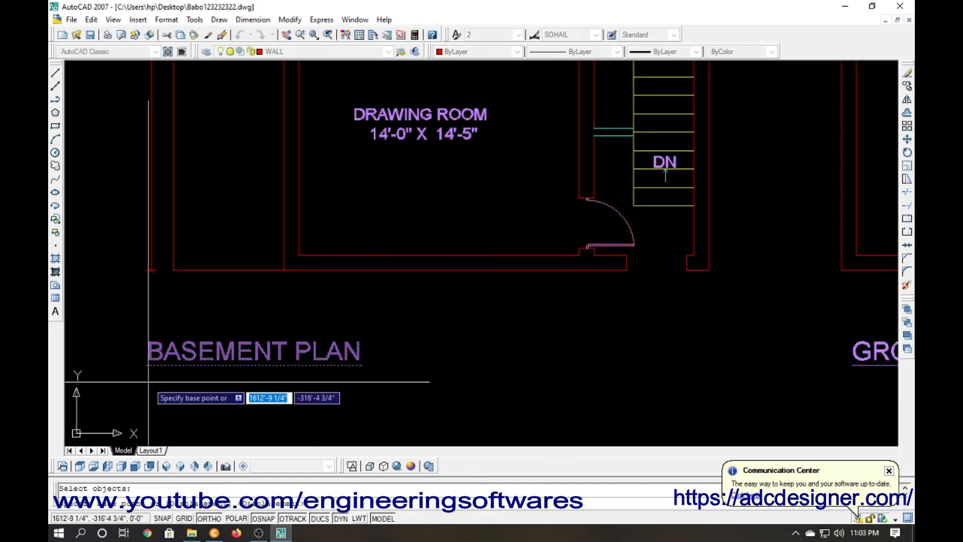
click(148, 381)
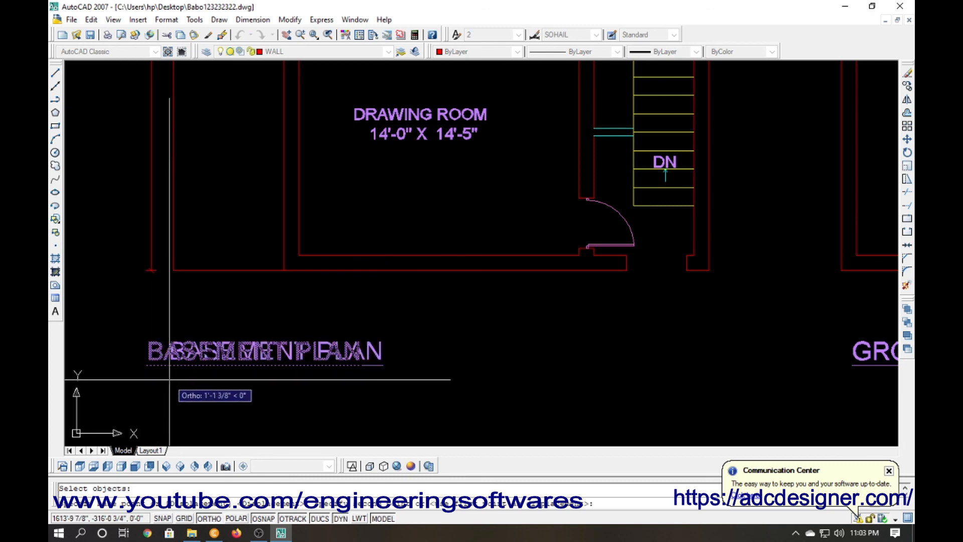
key(Escape)
Examine the titled basement and ground floor plans side by side, framing both with a zoom window.
scroll(200, 391, down, 7)
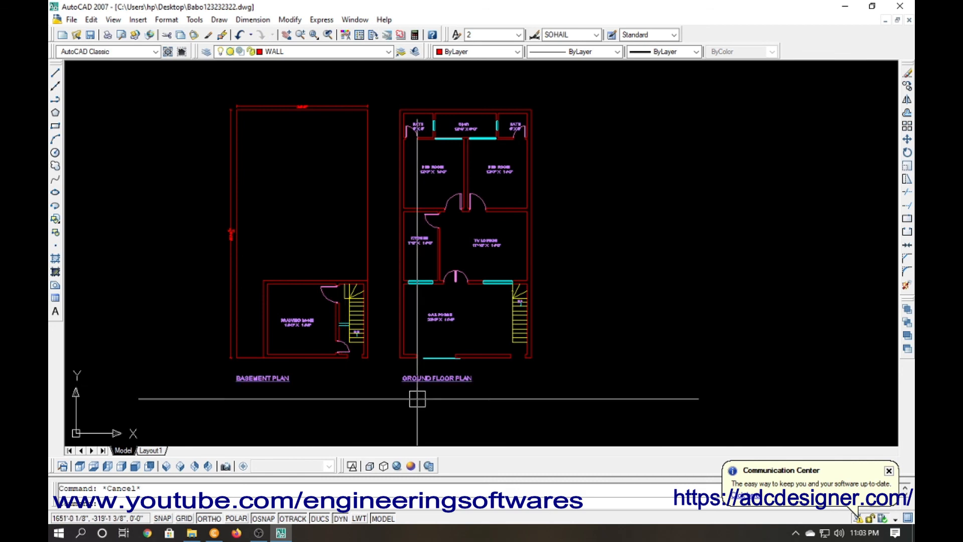
scroll(417, 402, up, 2)
scroll(418, 310, down, 5)
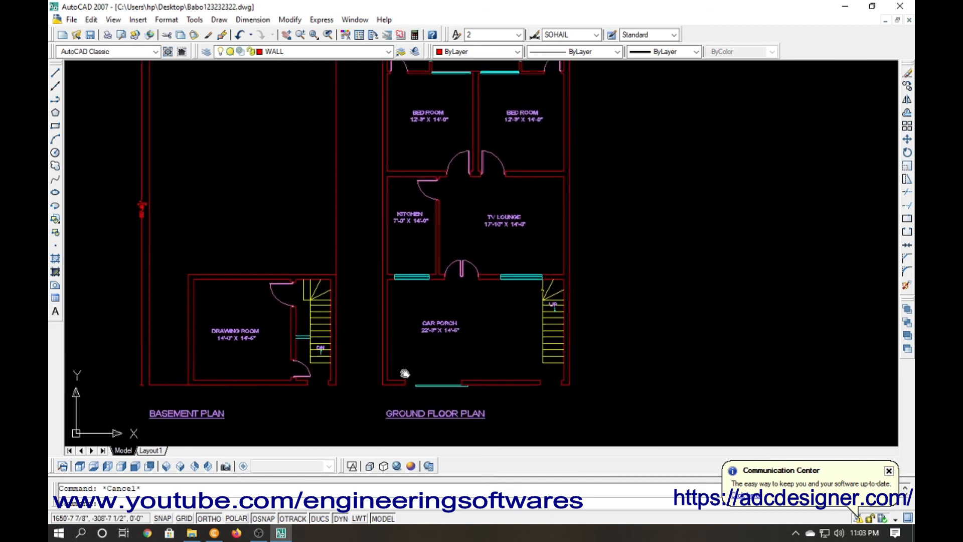
text(z)
key(Return)
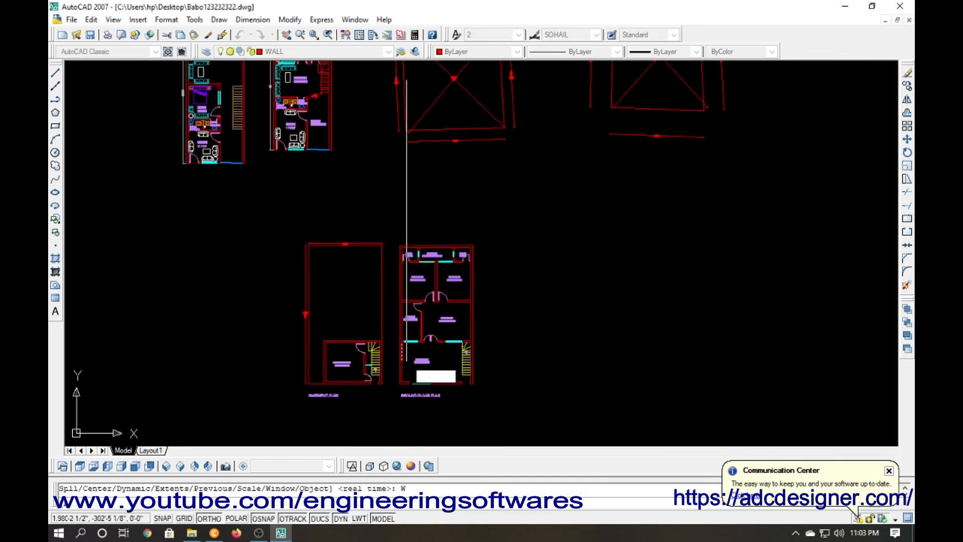
text(w)
key(Return)
click(485, 236)
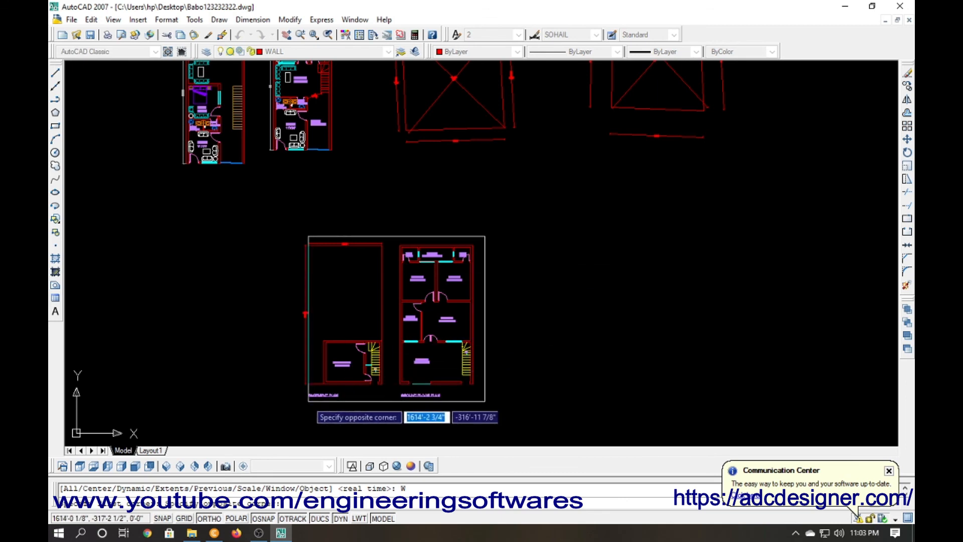
click(300, 402)
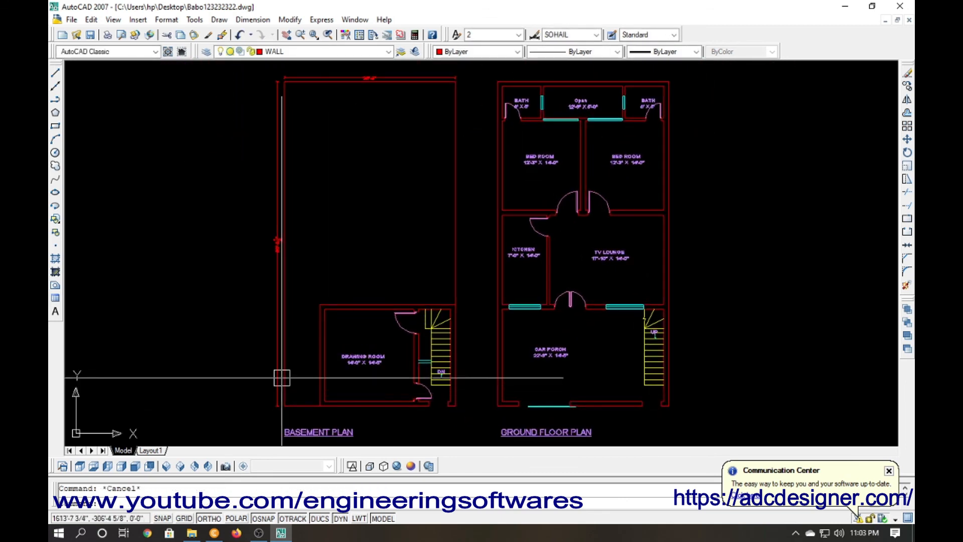
key(Escape)
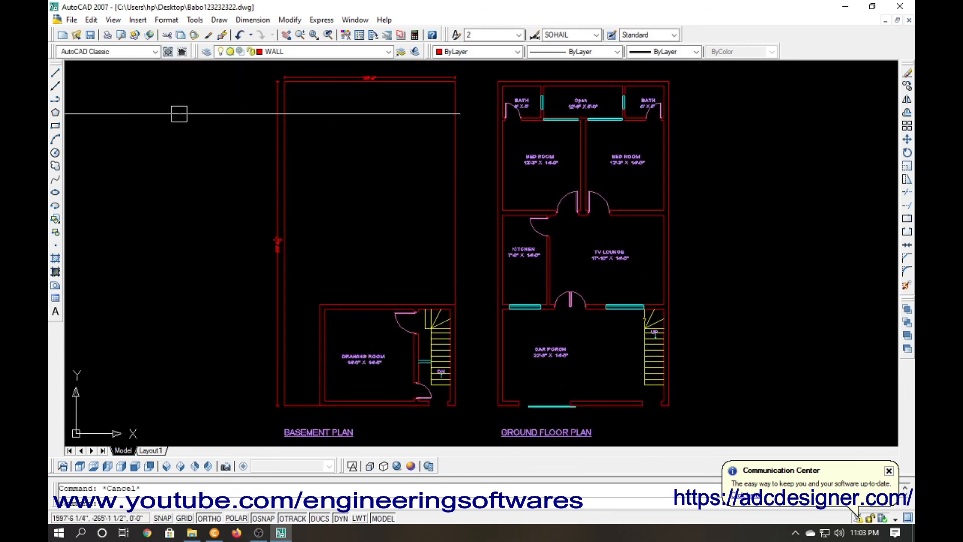